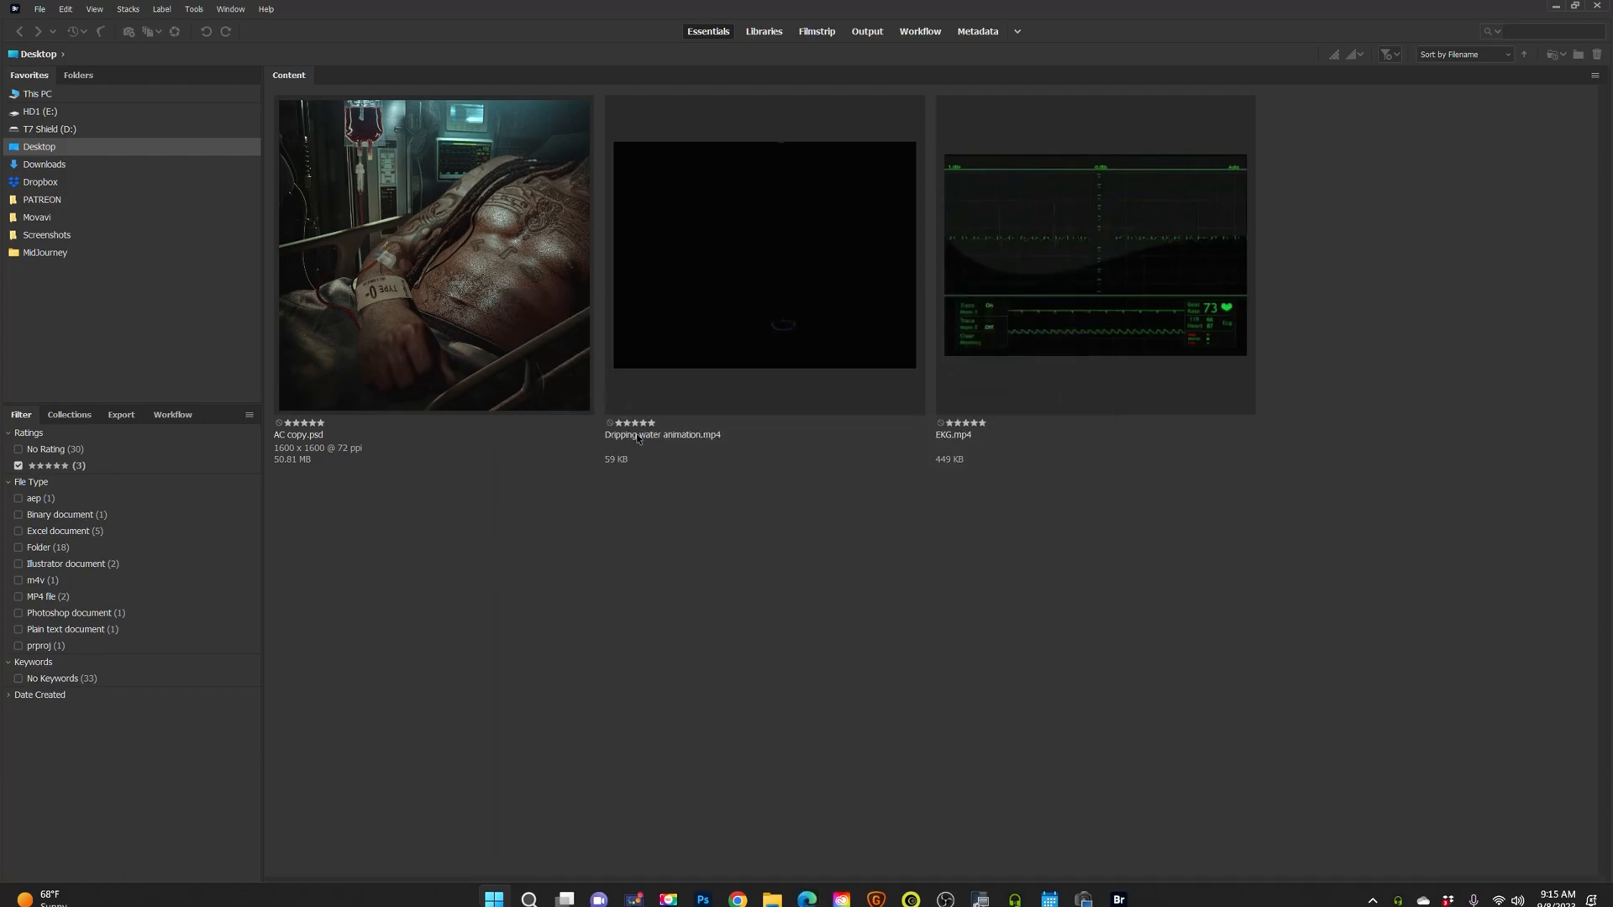
# Import AC copy.psd from Adobe Bridge into the After Effects project as a composition with editable layer styles
pyautogui.press('F9')
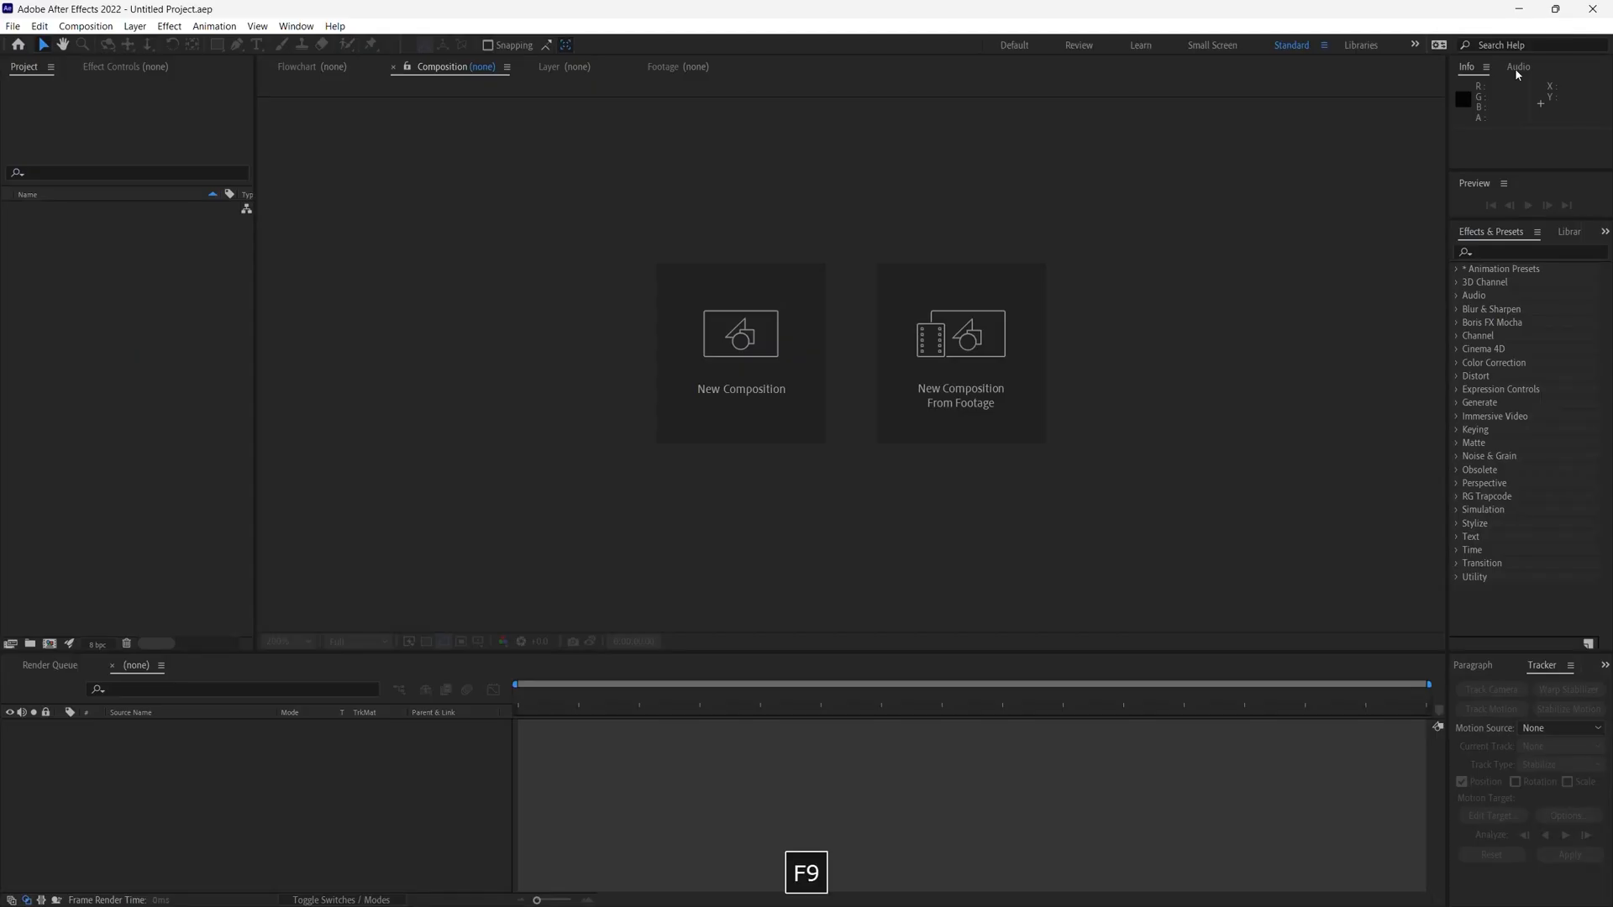
pyautogui.click(160, 361)
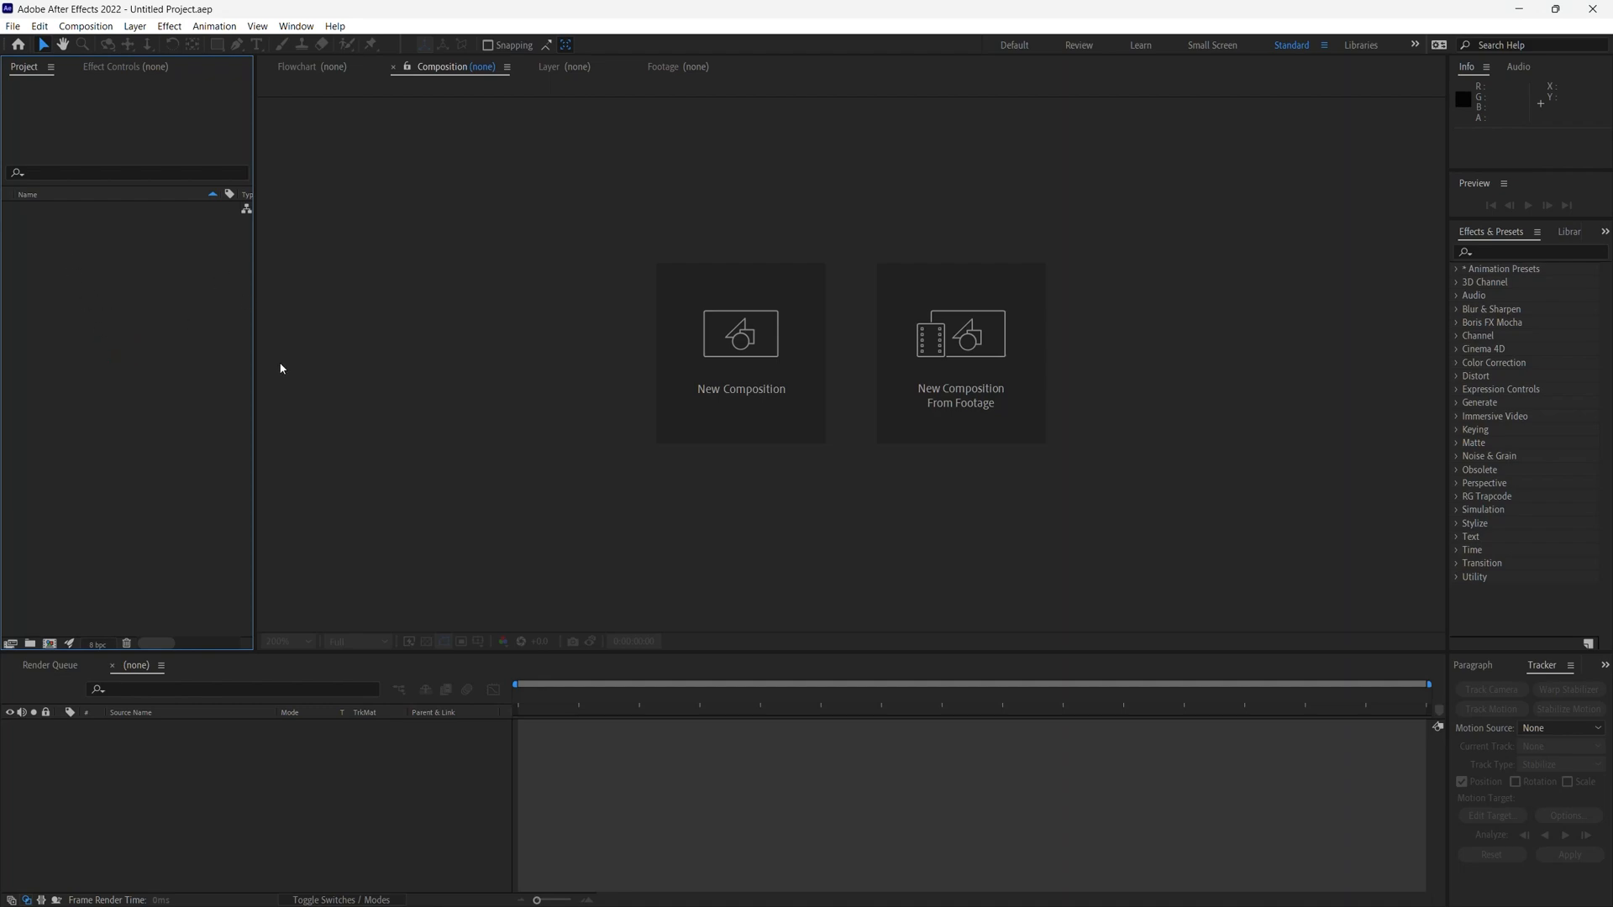
pyautogui.hotkey('alt', 'Tab')
pyautogui.click(949, 542)
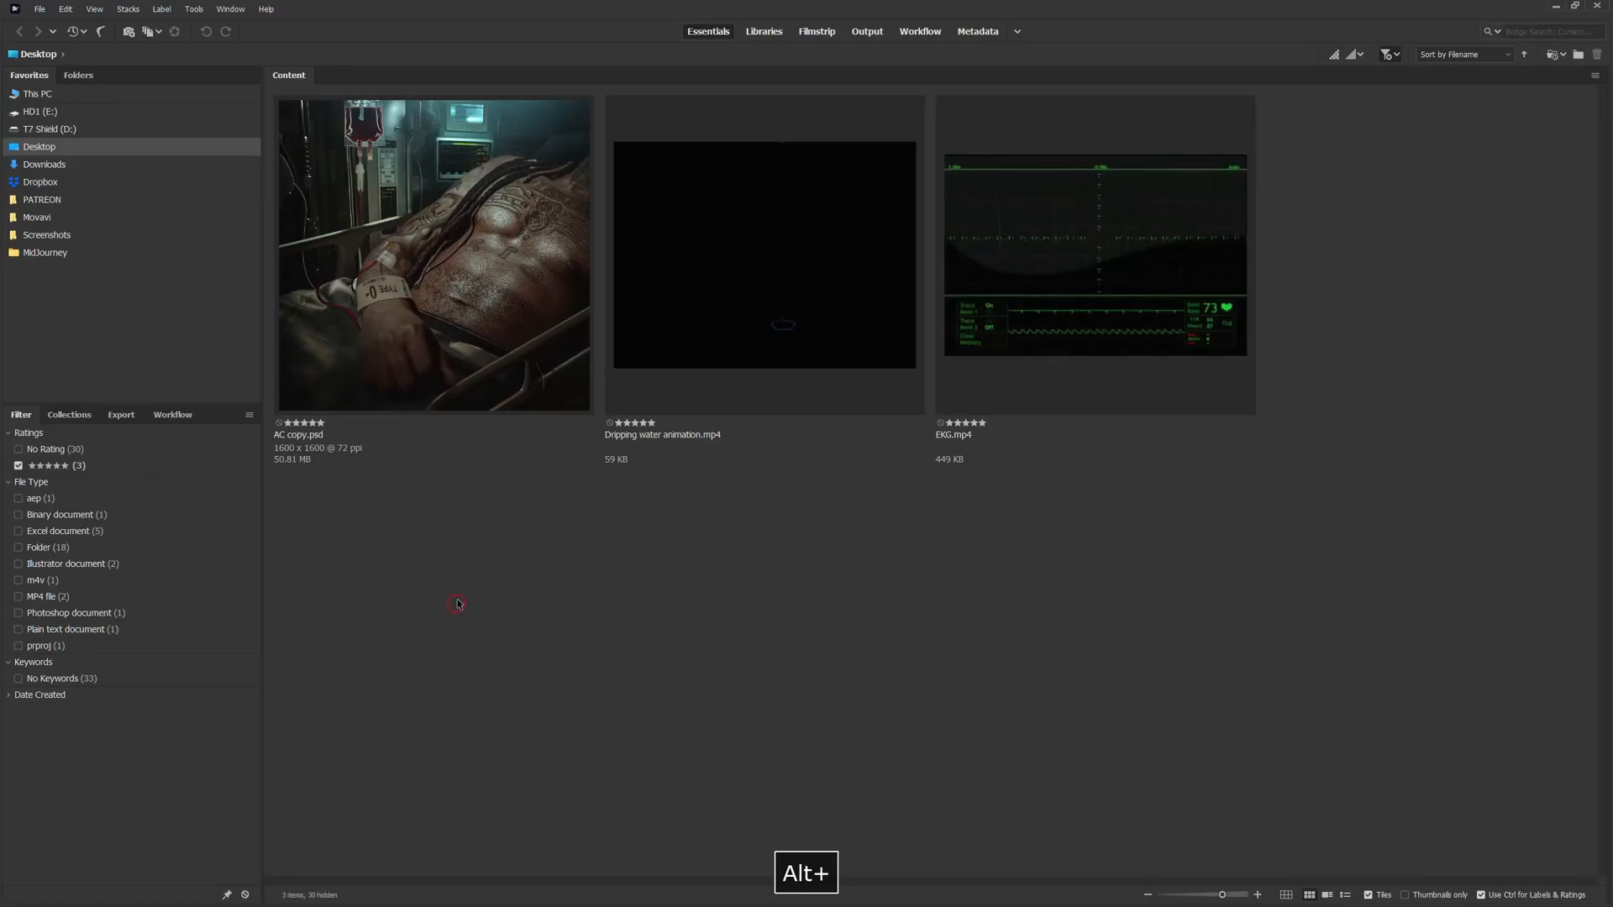
pyautogui.moveTo(468, 255); pyautogui.dragTo(159, 381)
pyautogui.hotkey('alt', 'Tab')
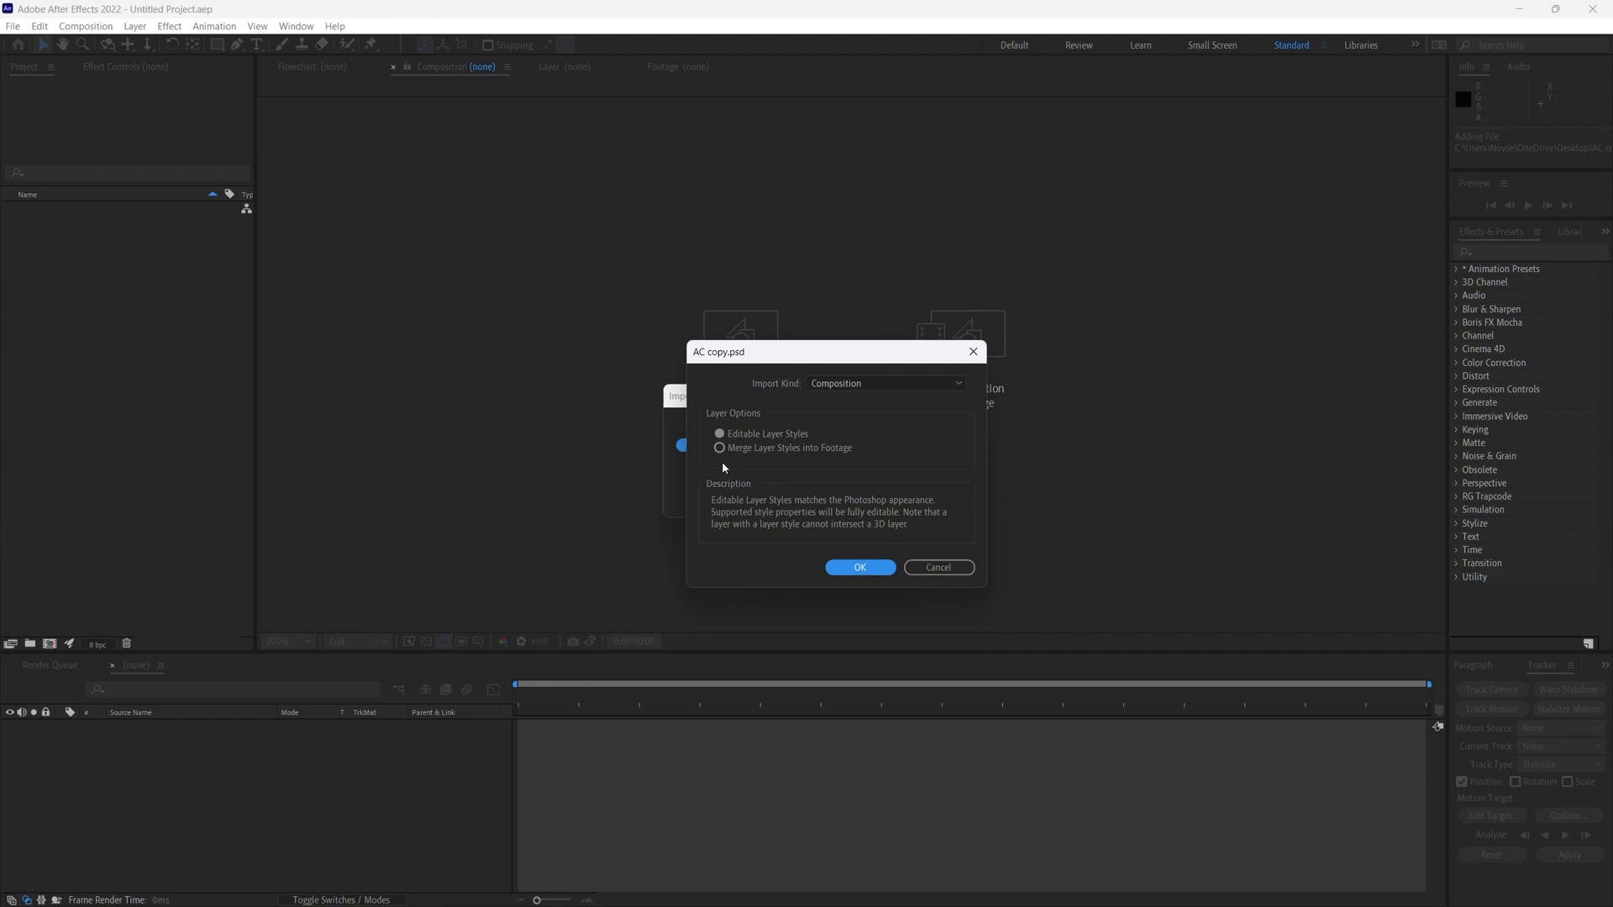
pyautogui.click(859, 567)
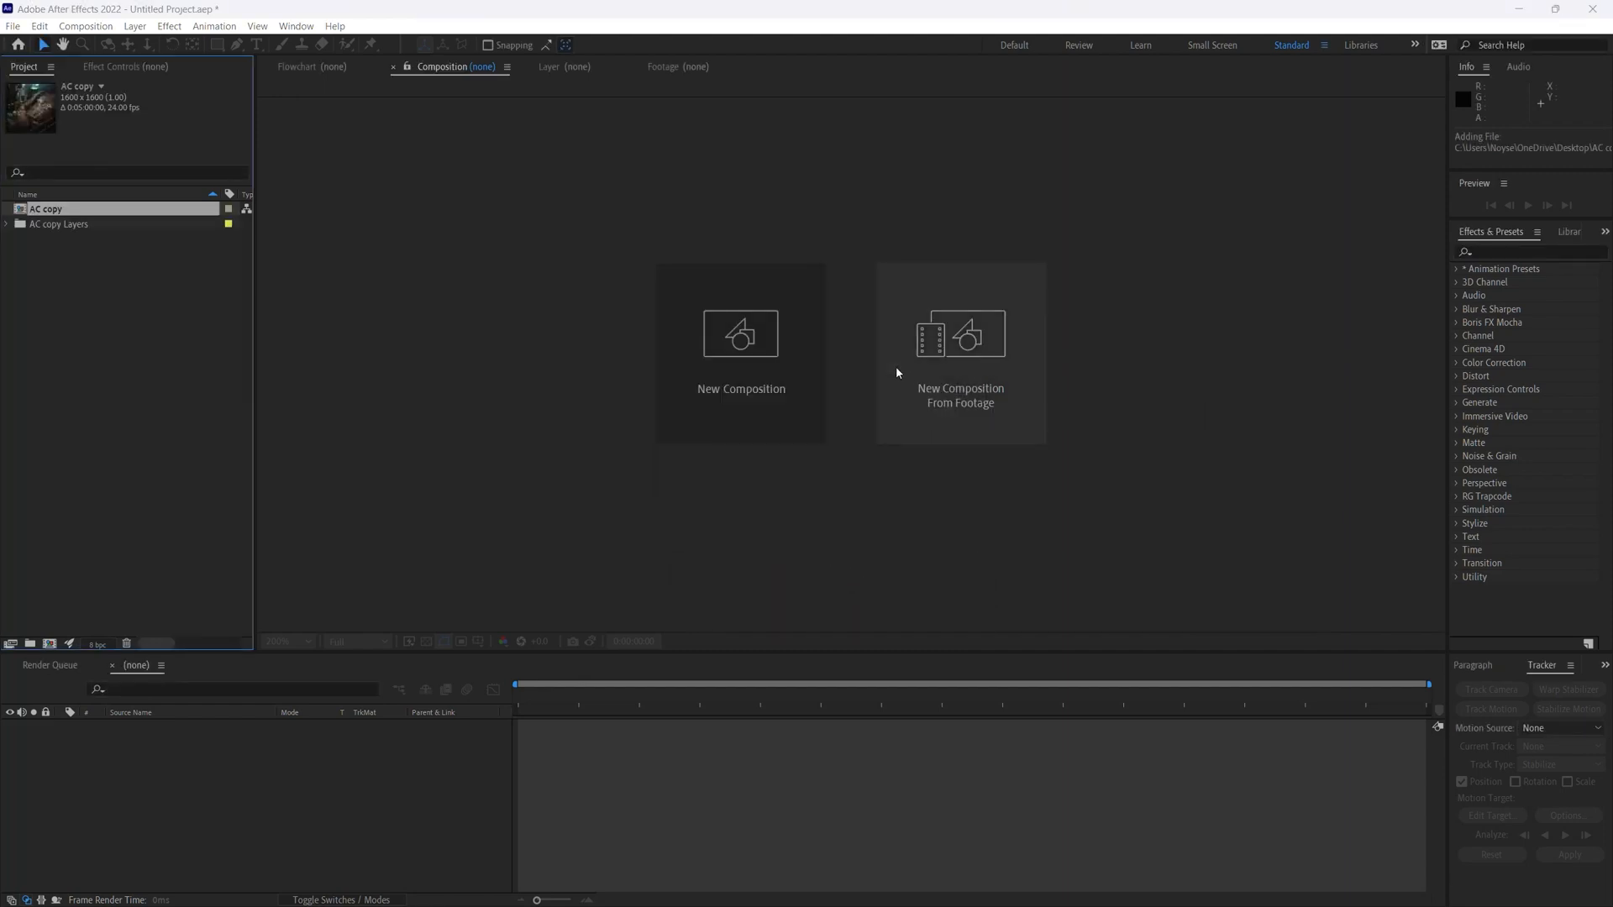
# Import Dripping water animation.mp4 and EKG.mp4 from Adobe Bridge into the After Effects project
pyautogui.hotkey('alt', 'Tab')
pyautogui.moveTo(723, 613); pyautogui.dragTo(151, 427)
pyautogui.hotkey('alt', 'Tab')
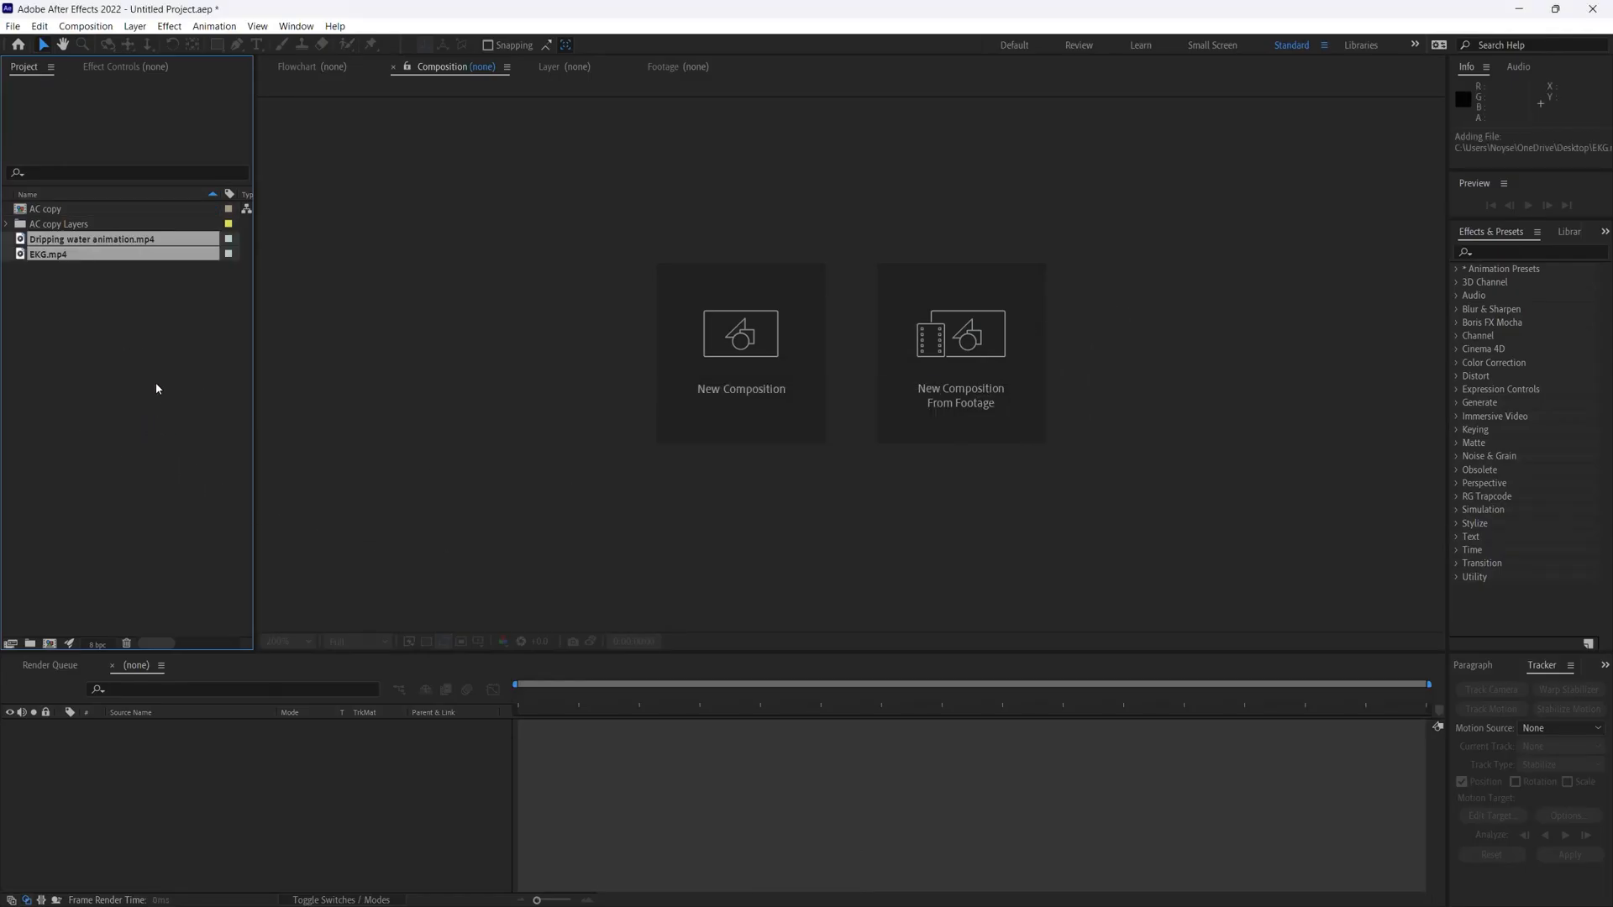
pyautogui.press('F9')
pyautogui.click(156, 516)
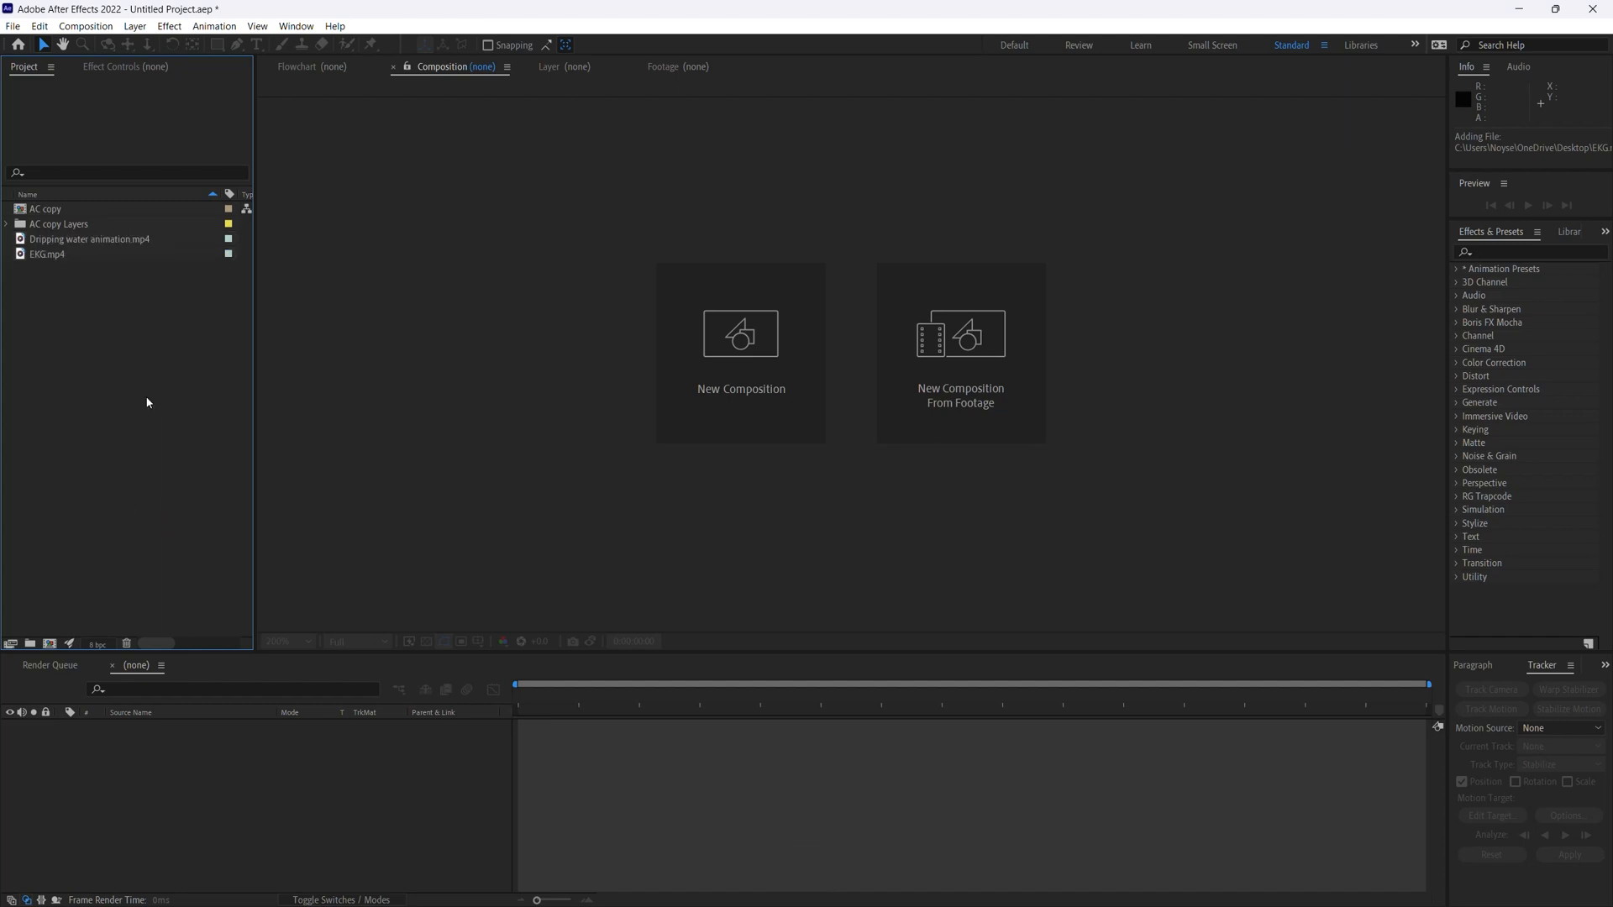
# Save the project to the Desktop as Blood Animation Tutorial
pyautogui.hotkey('ctrl', 's')
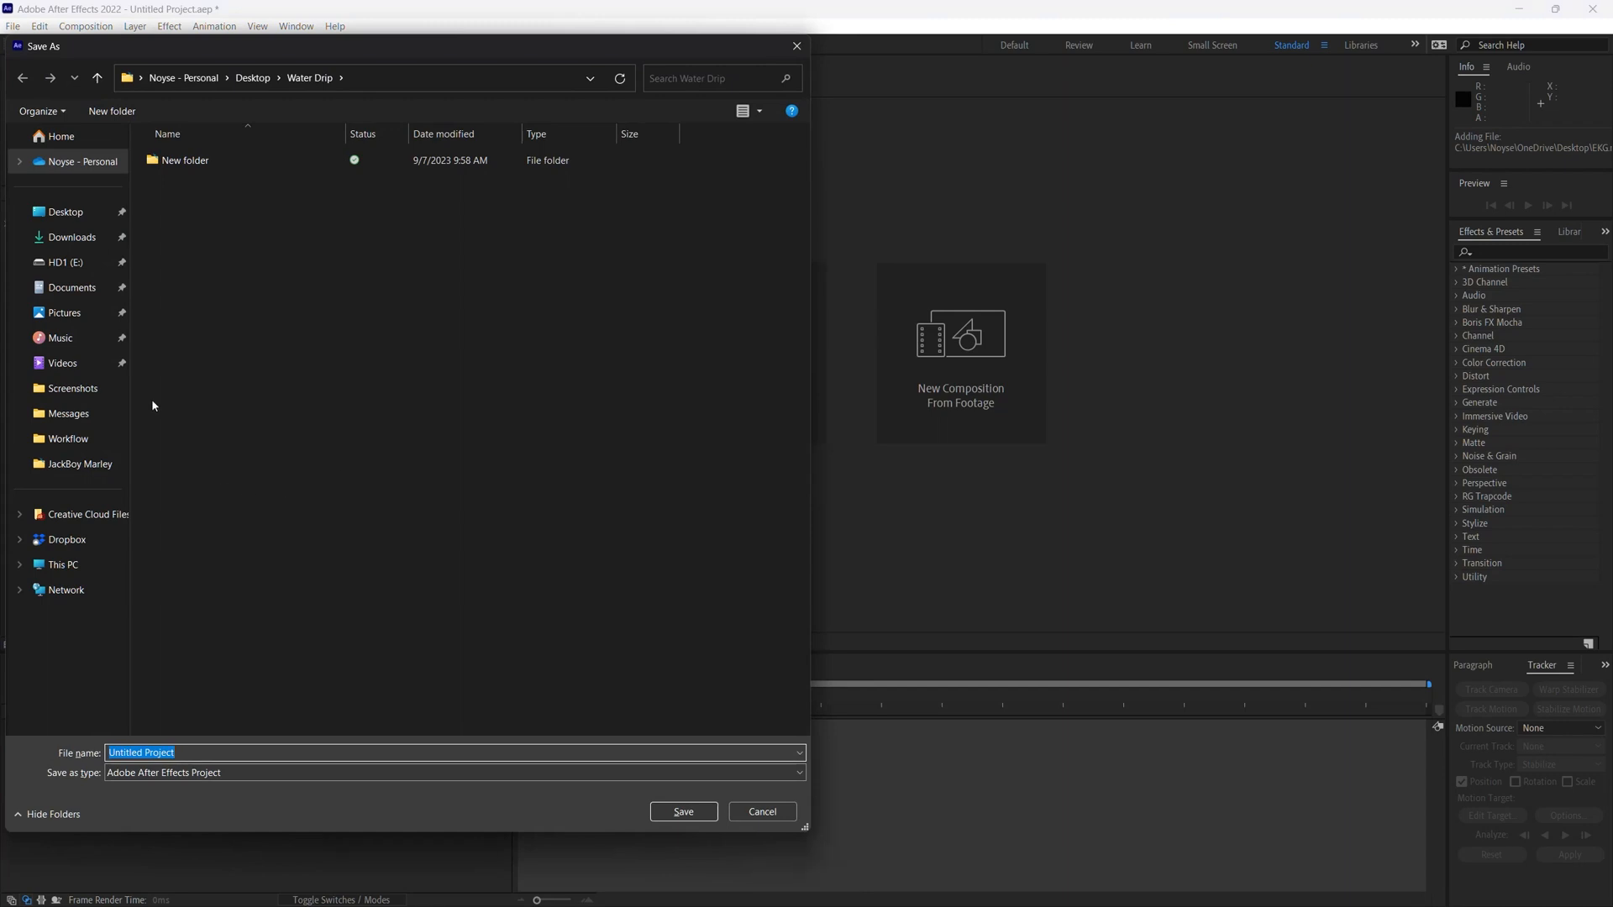
pyautogui.click(80, 215)
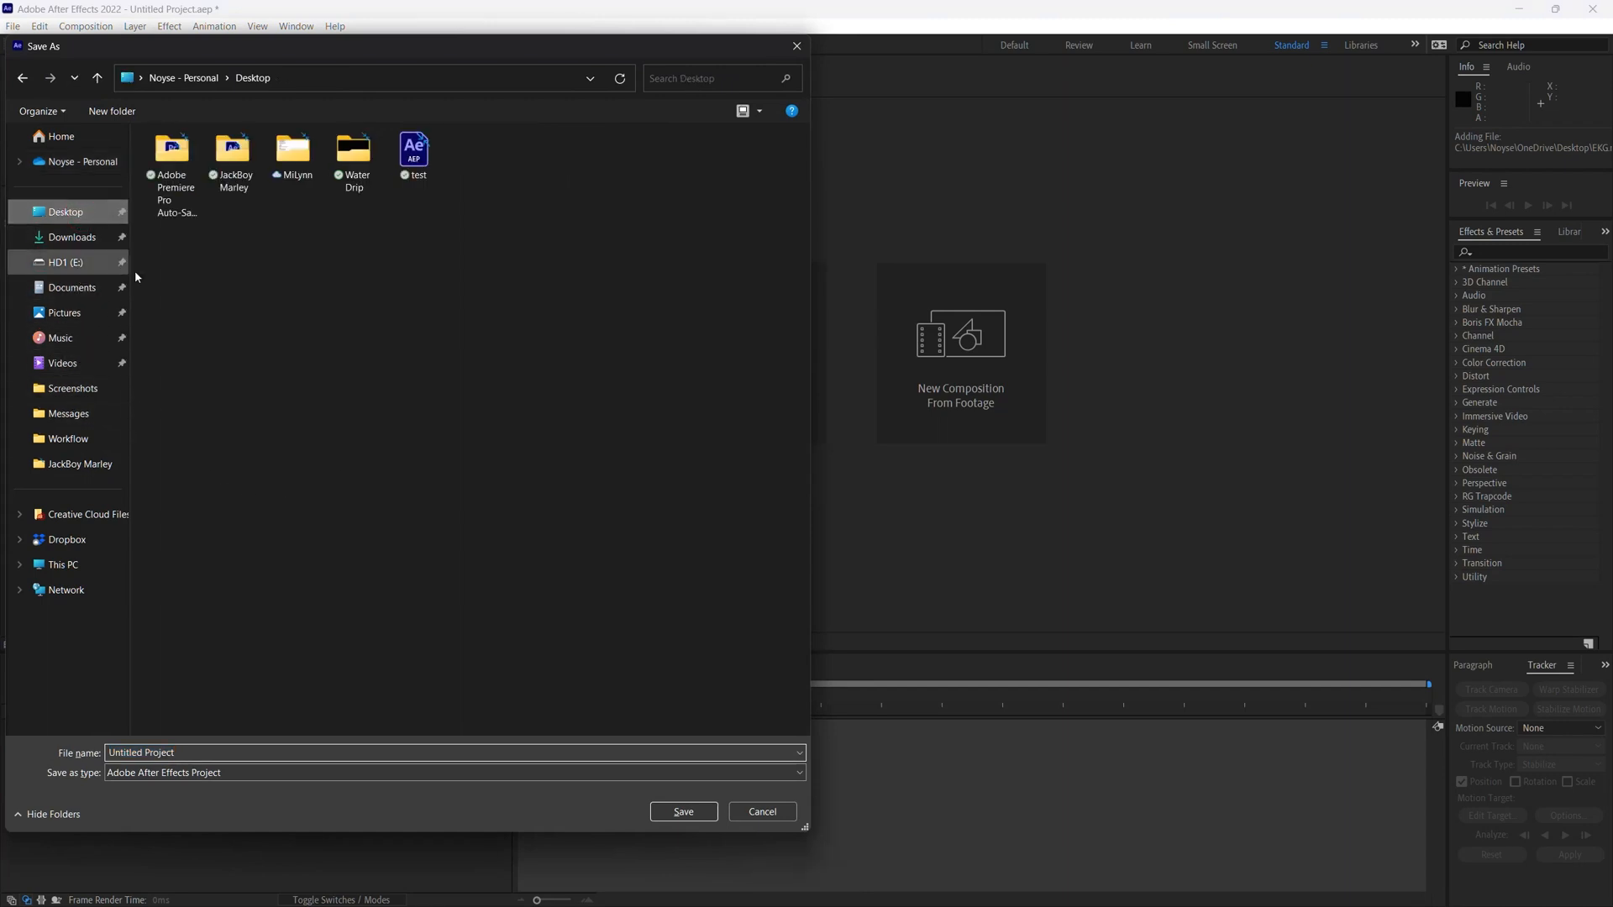
pyautogui.click(270, 753)
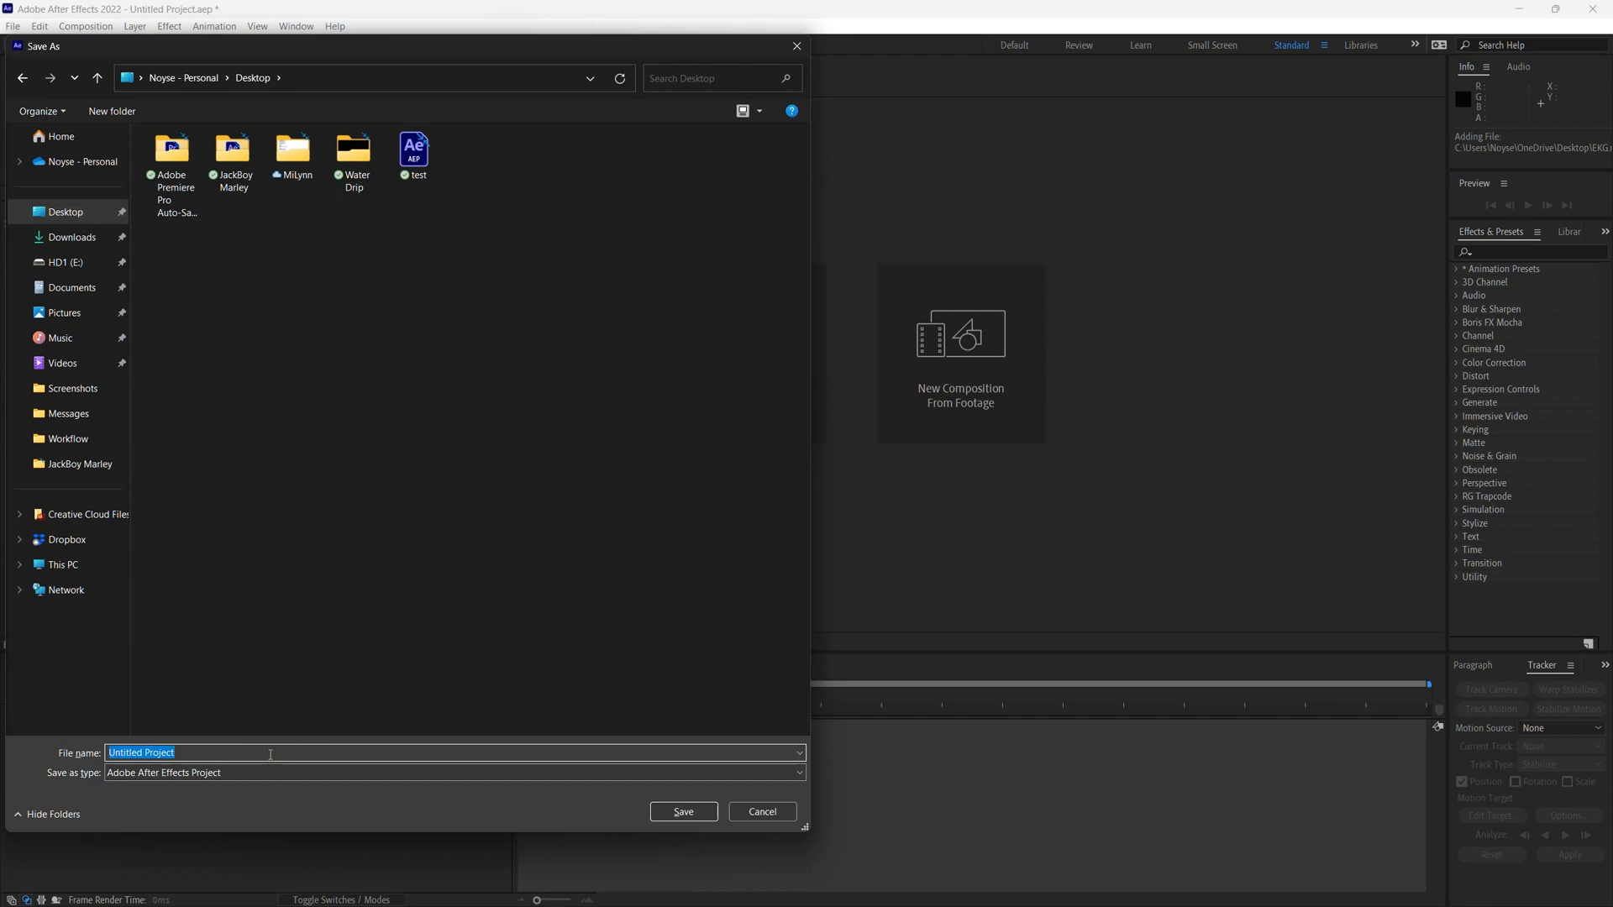
pyautogui.write('Blood An')
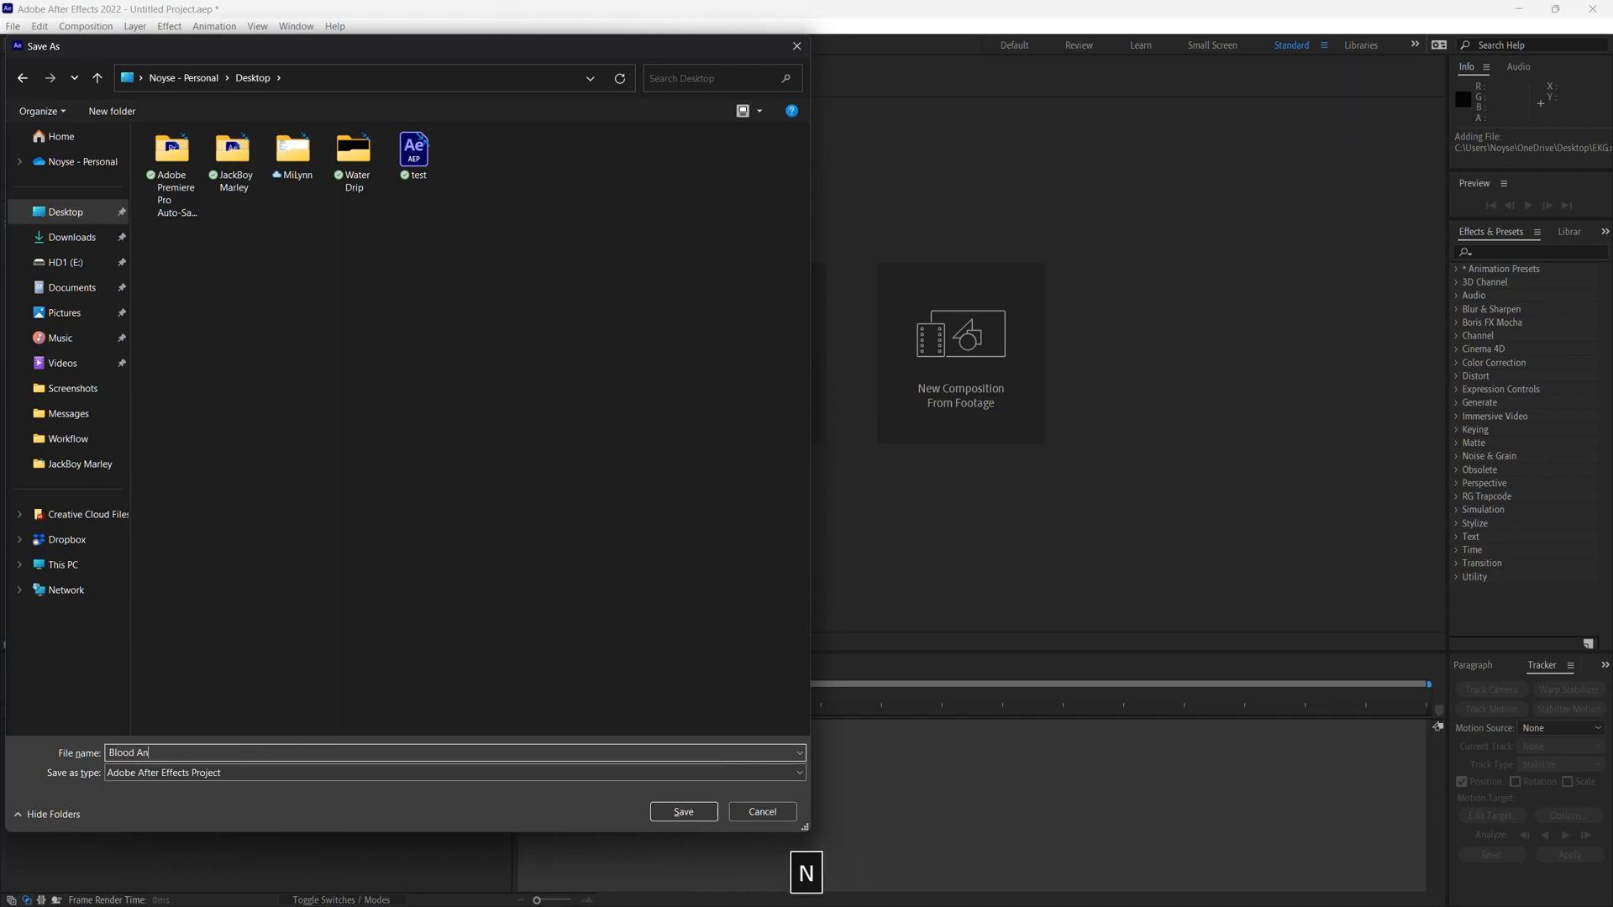
pyautogui.write('imation ')
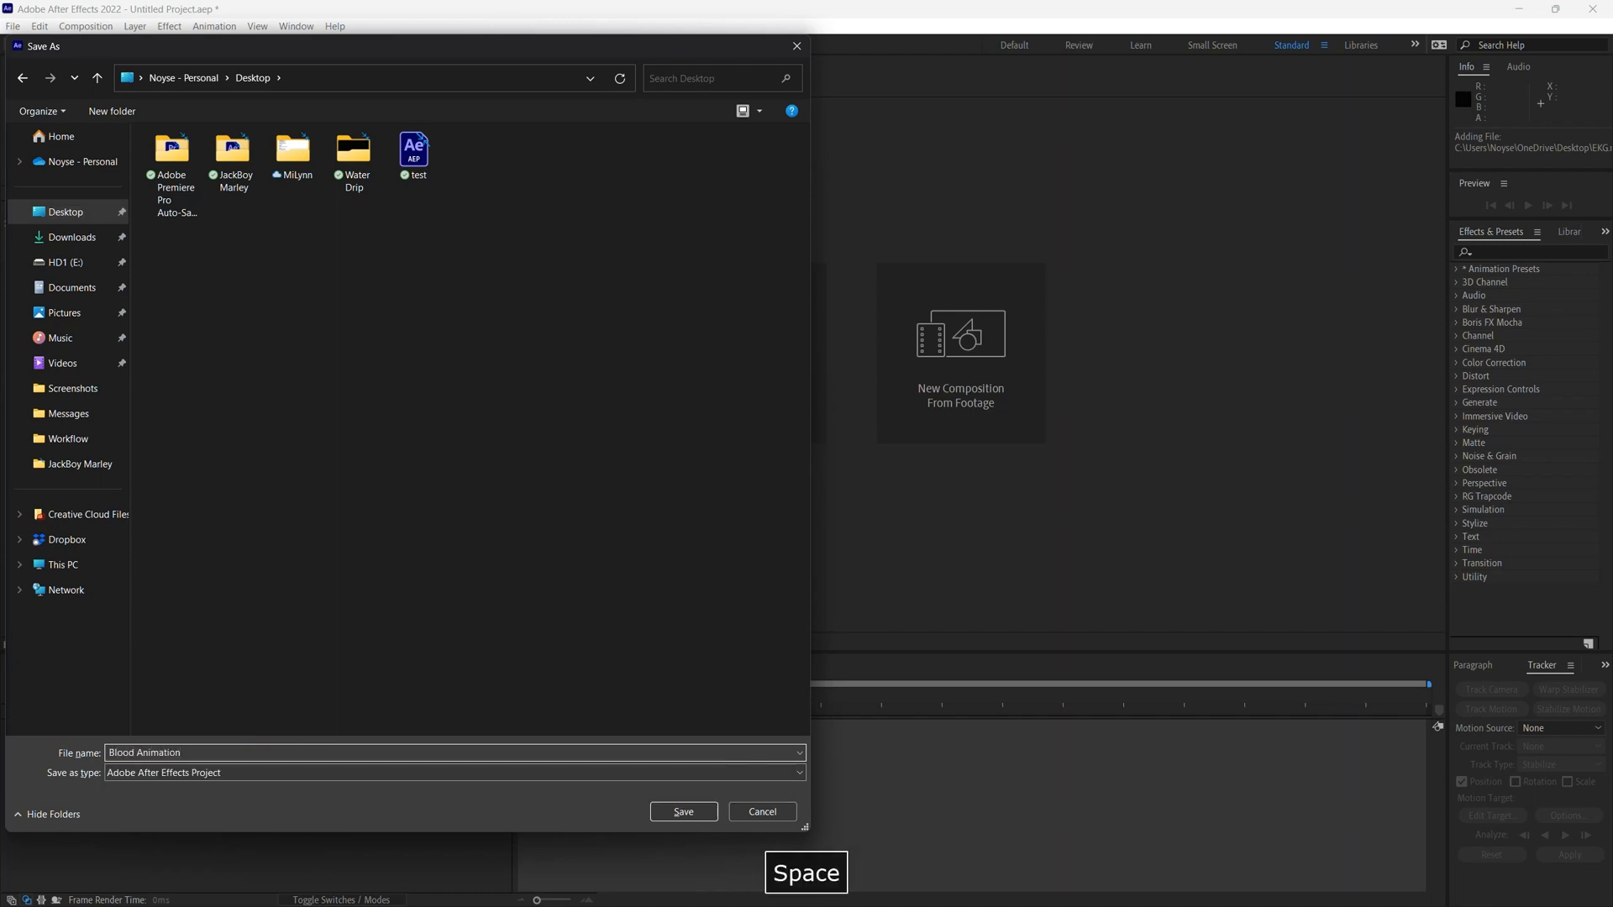
pyautogui.write('Tutorial')
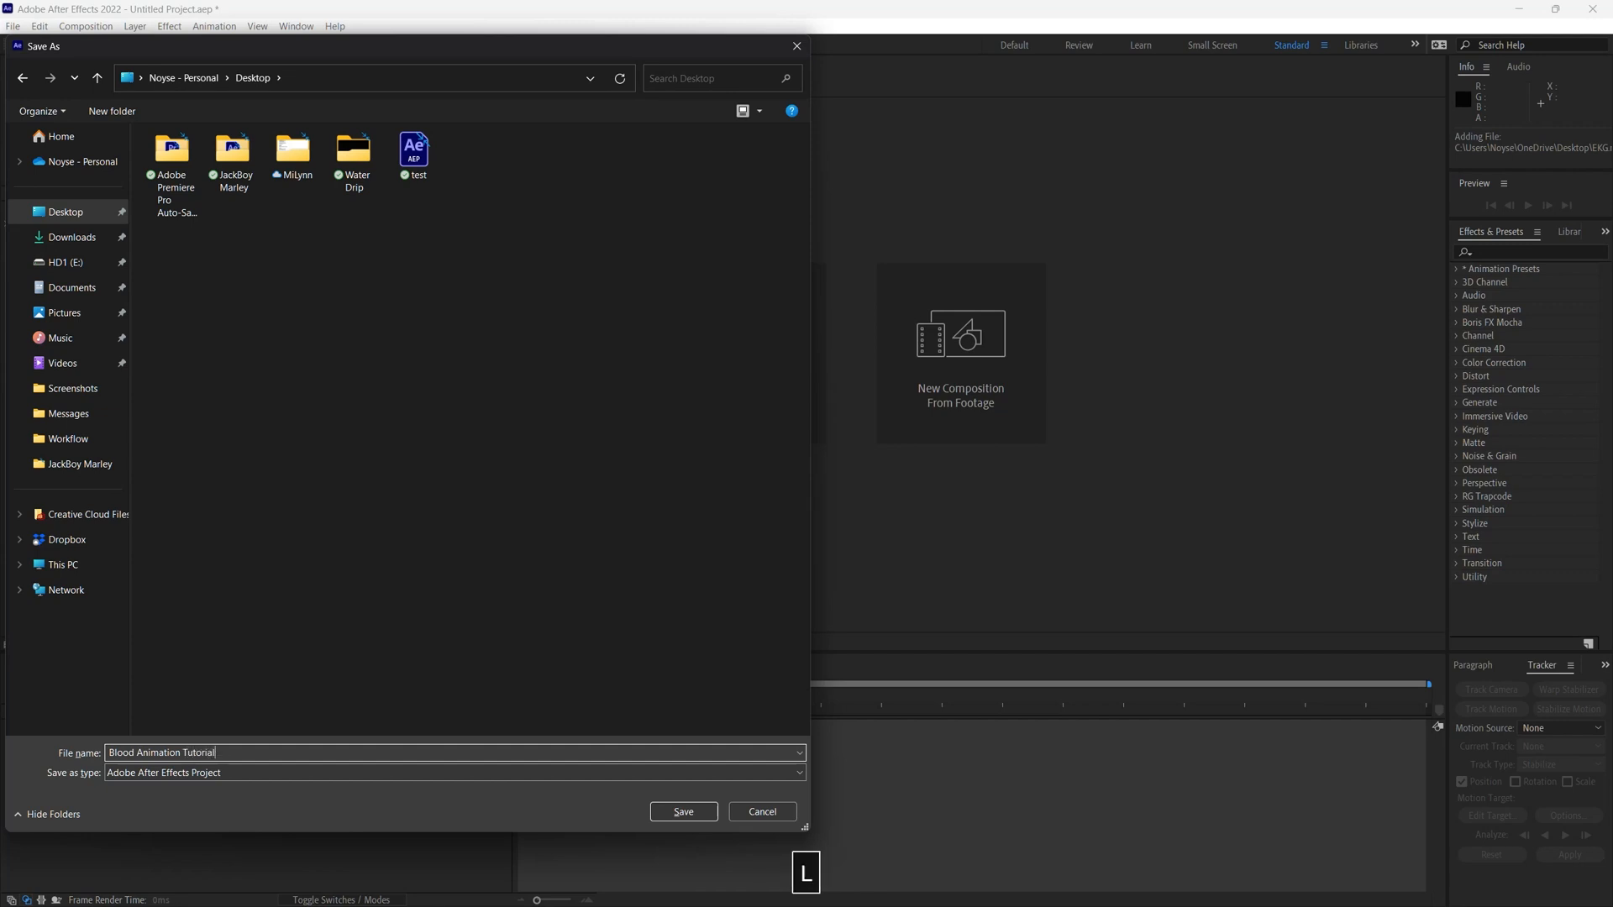
pyautogui.press('Return')
pyautogui.press('F9')
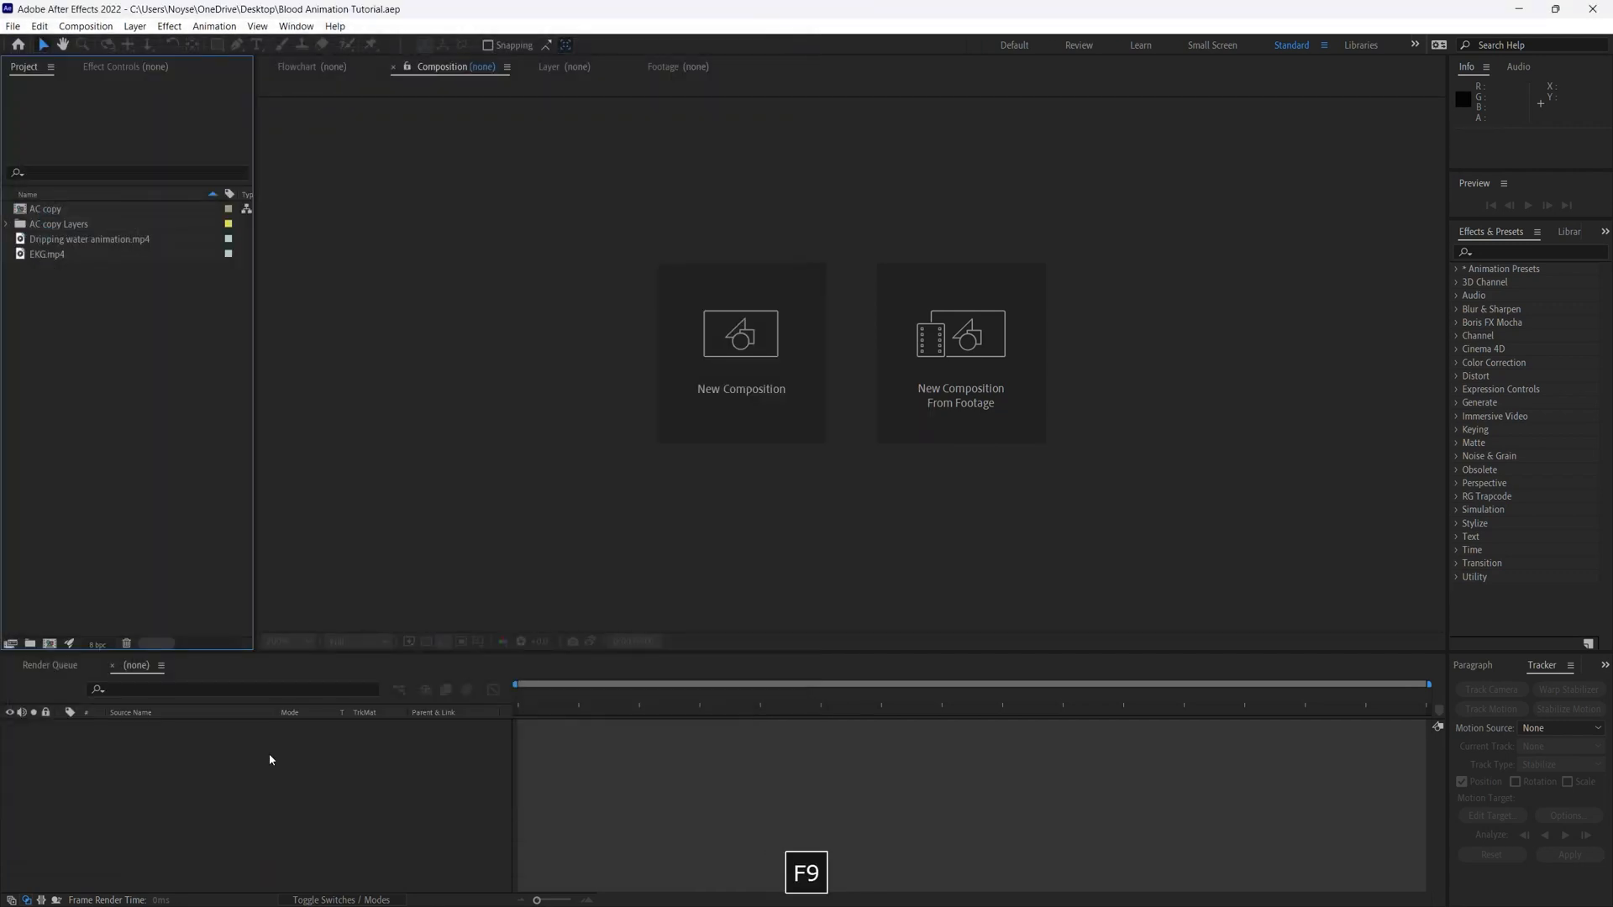
# Open the AC copy composition and rename it Blood Animation Tutorial
pyautogui.click(49, 208)
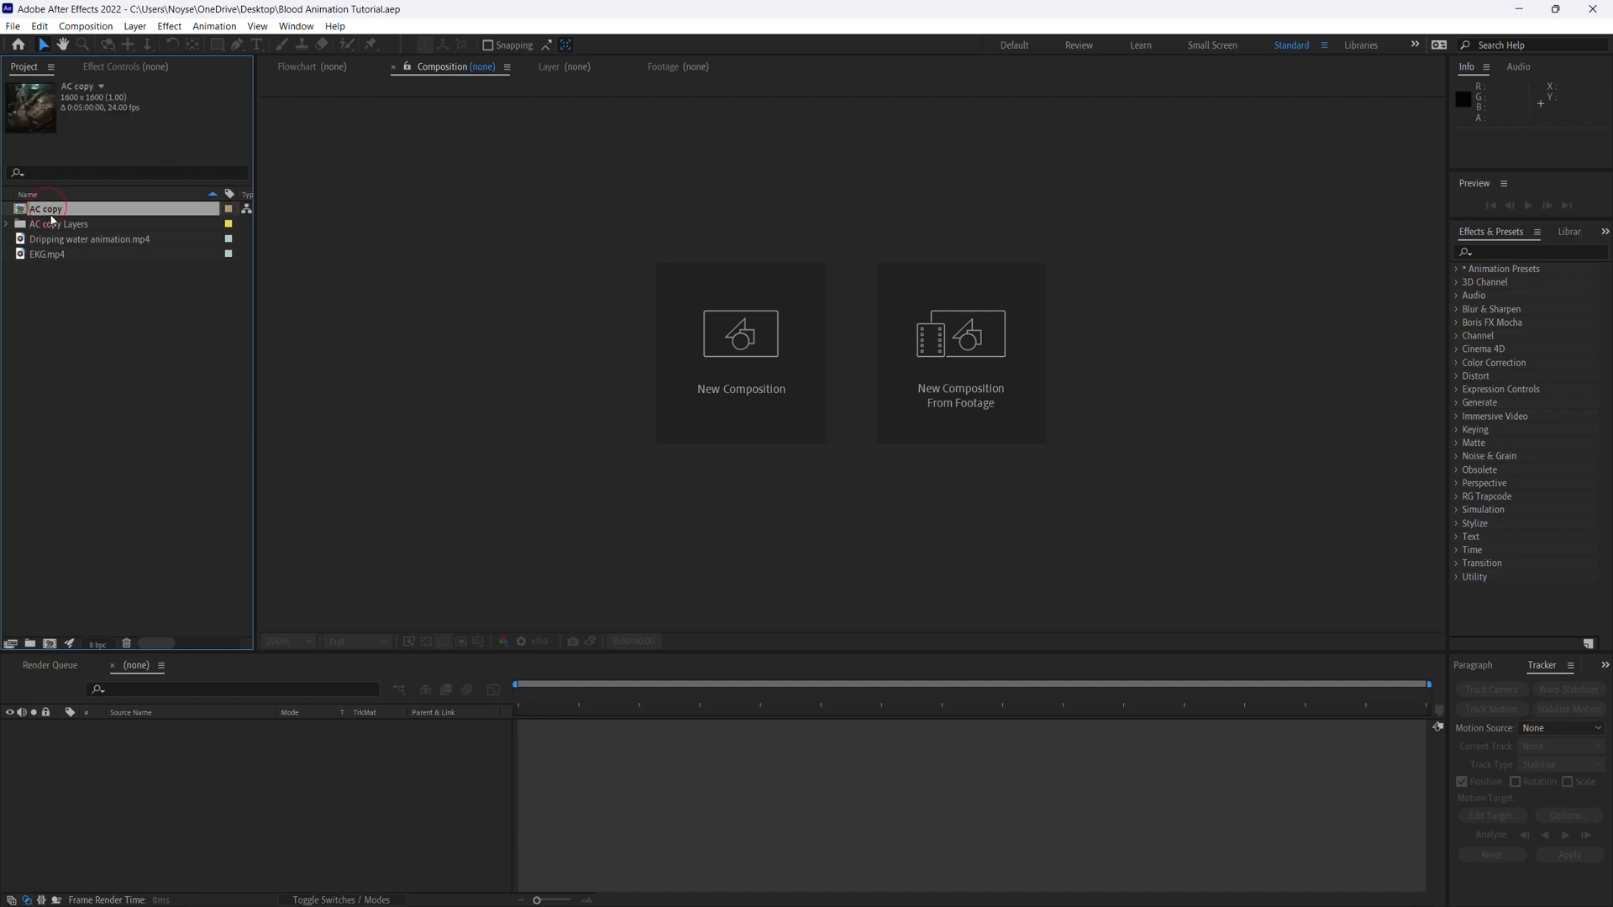
pyautogui.doubleClick(61, 210)
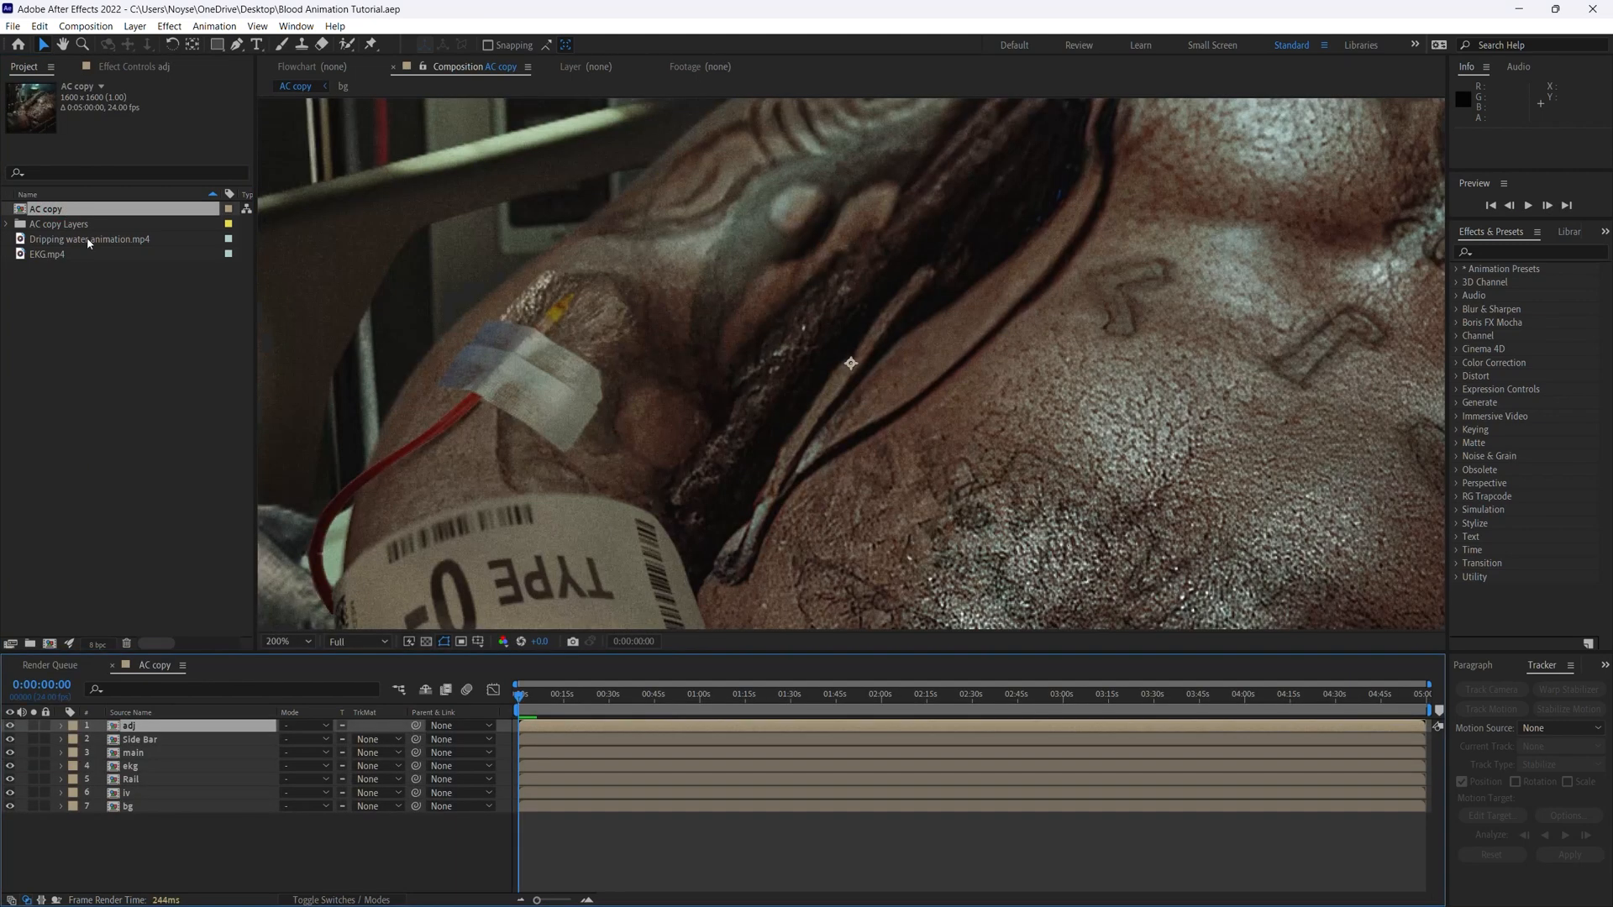
pyautogui.press('Return')
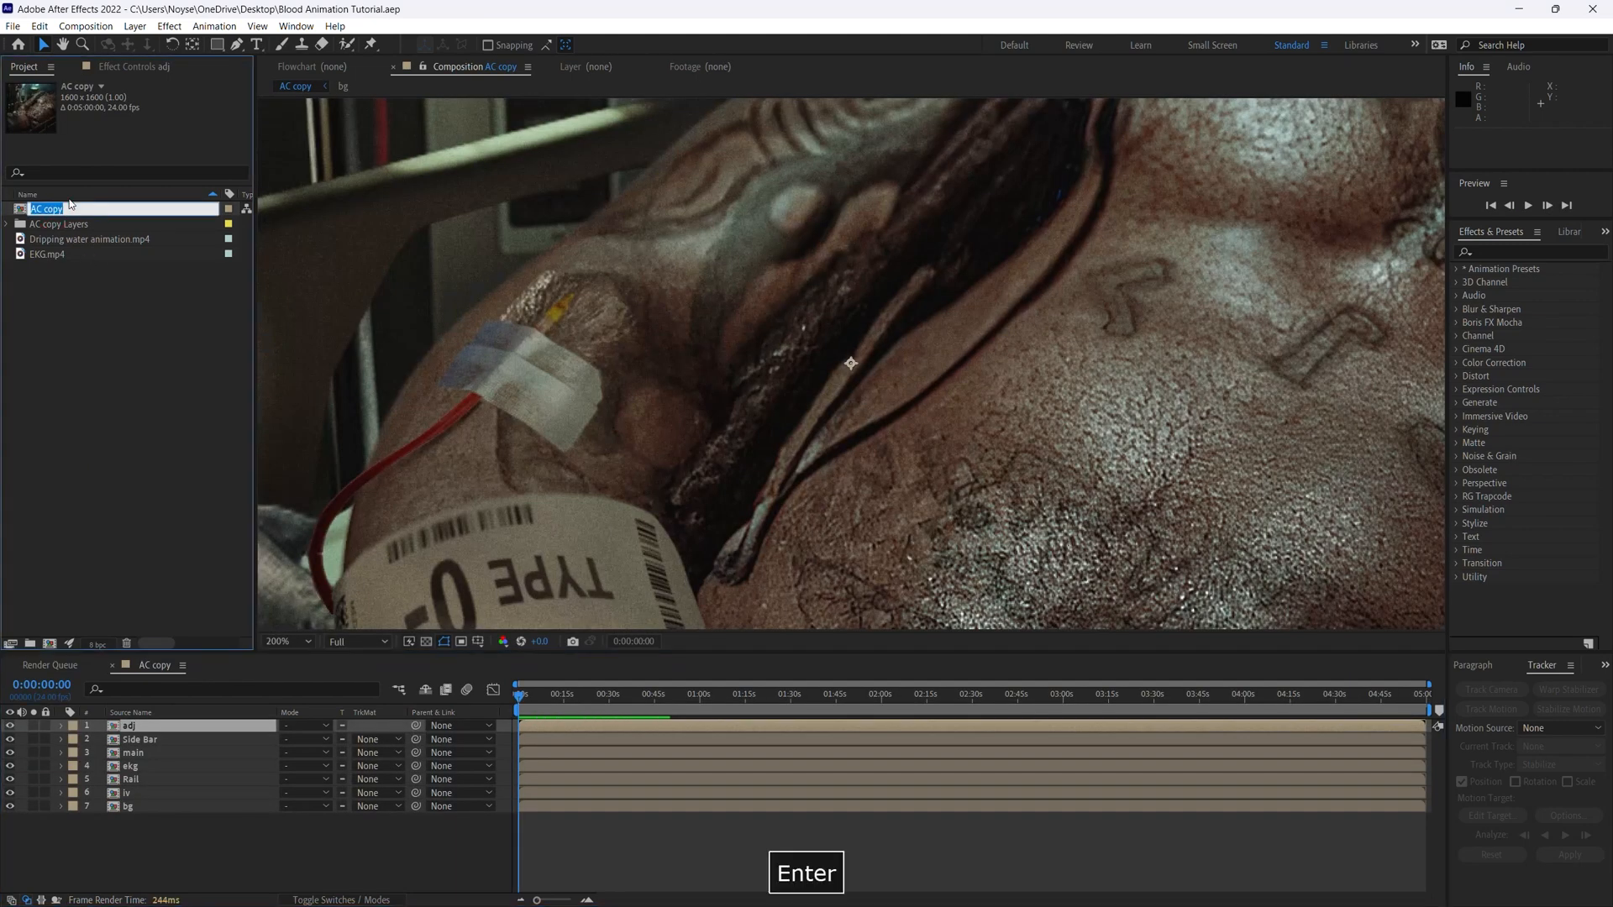
pyautogui.write('Blood ')
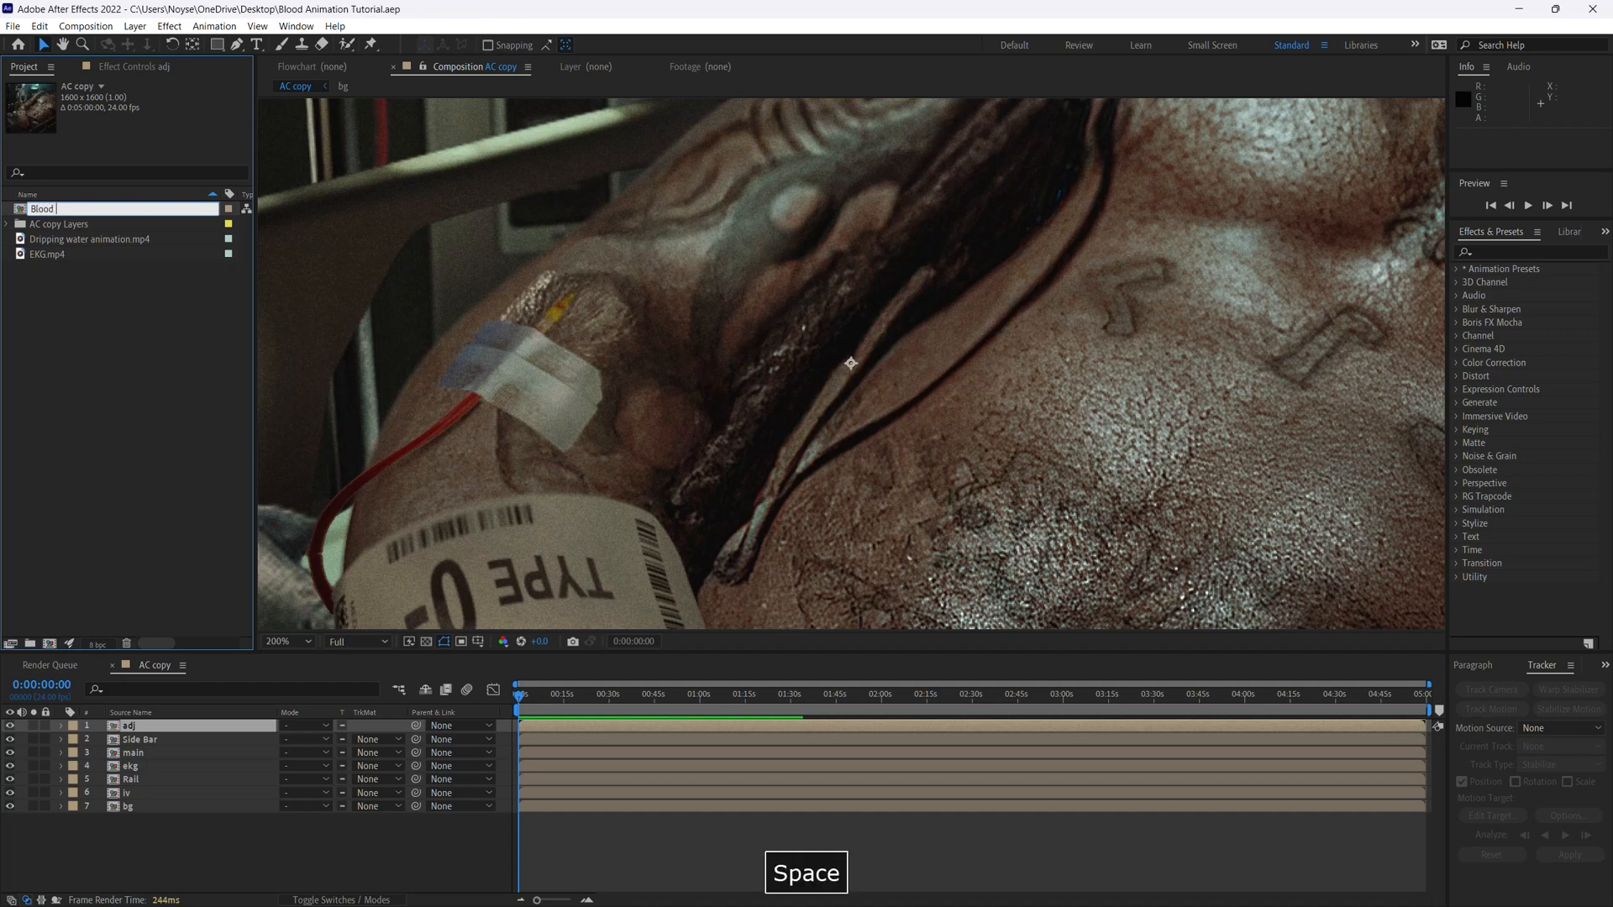
pyautogui.write('Anima')
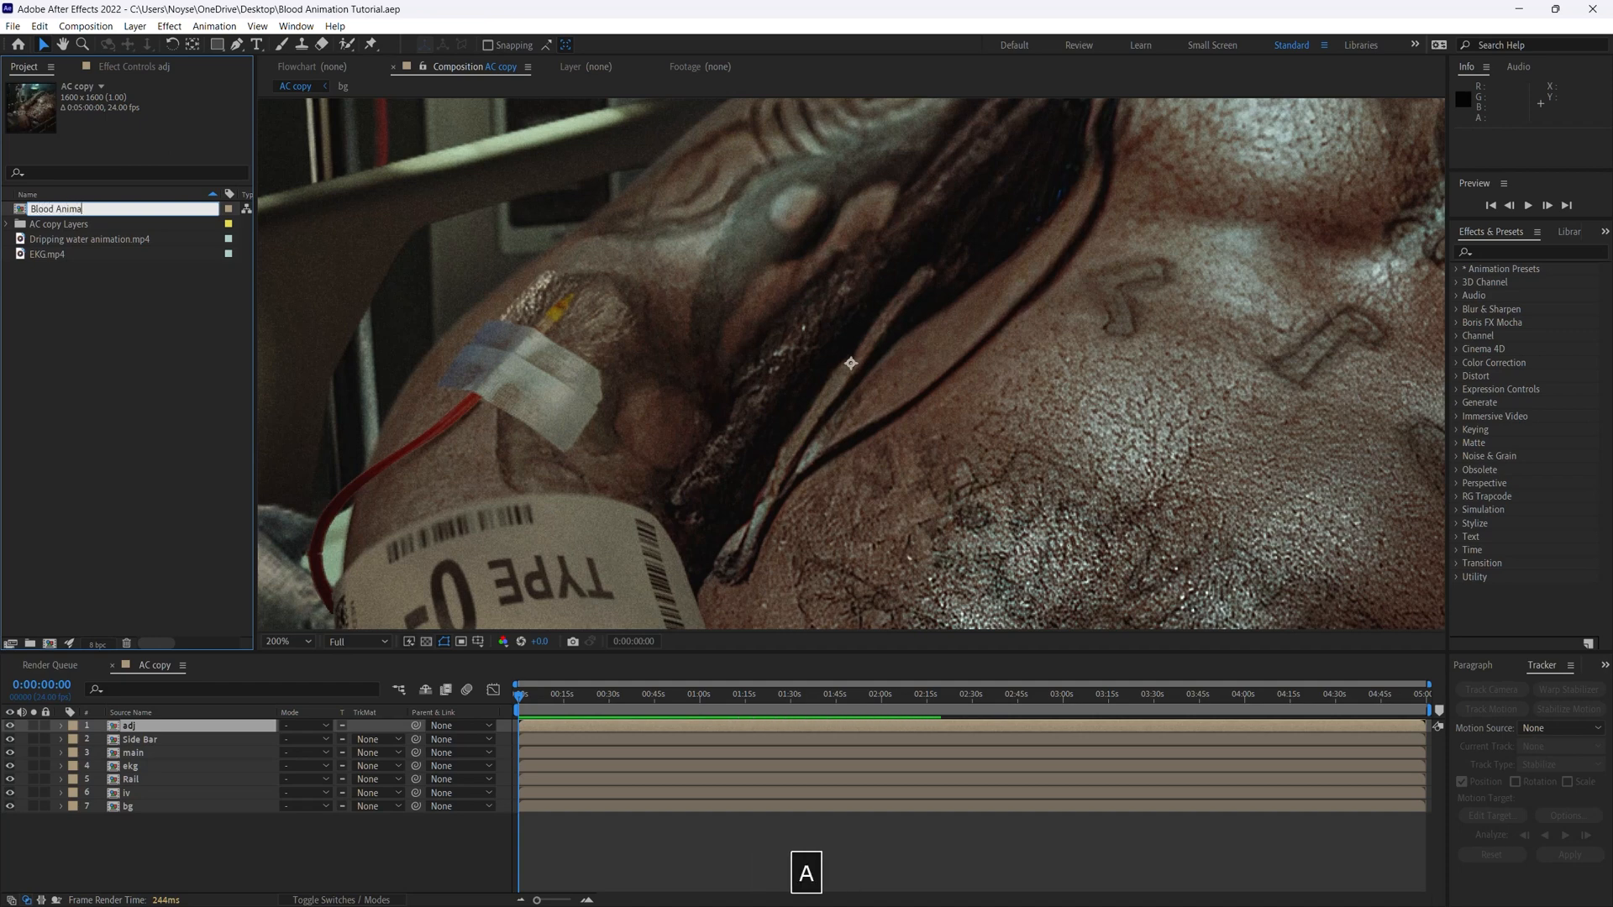
pyautogui.write('tion Tutorial')
pyautogui.press('Return')
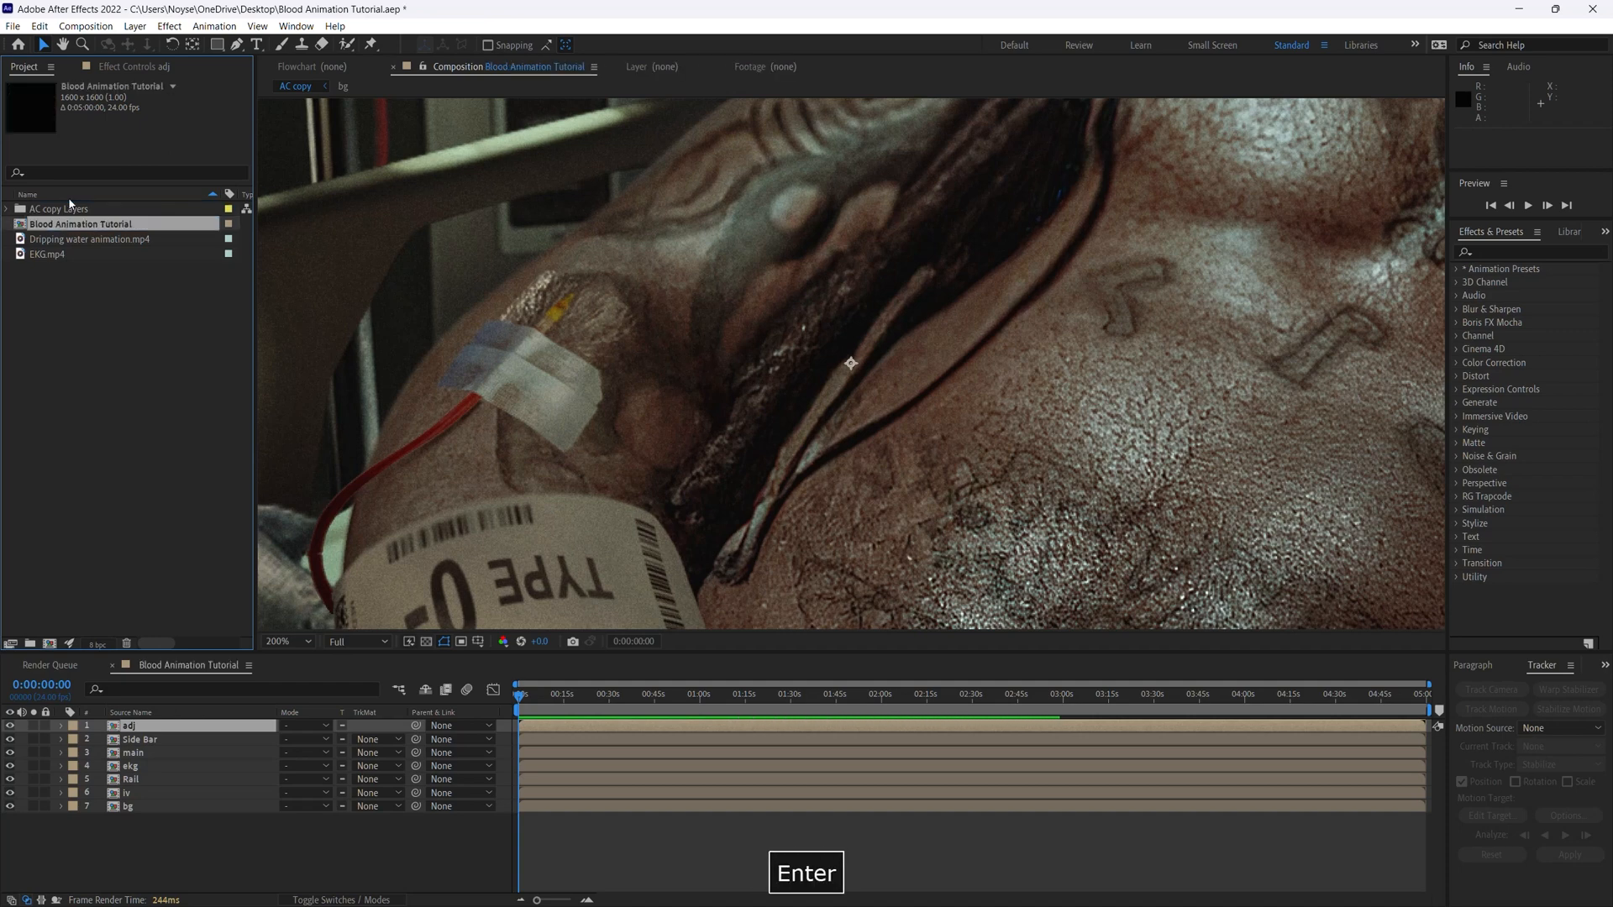
pyautogui.press('F9')
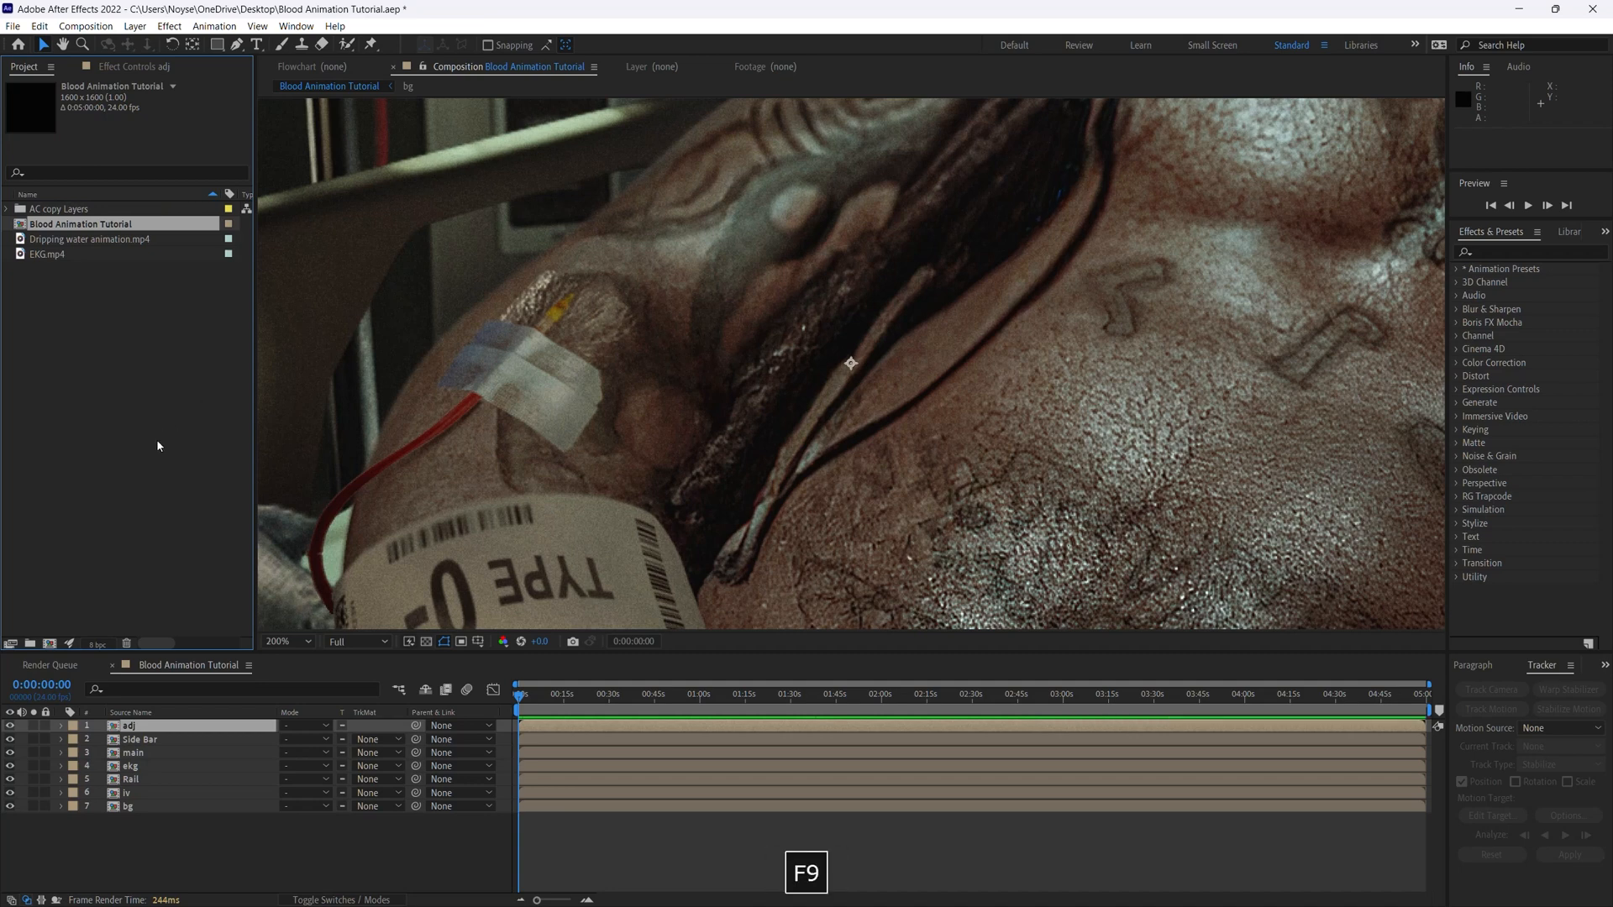
# Check the iv layer by toggling its visibility, and open its nested composition
pyautogui.click(31, 266)
pyautogui.click(19, 225)
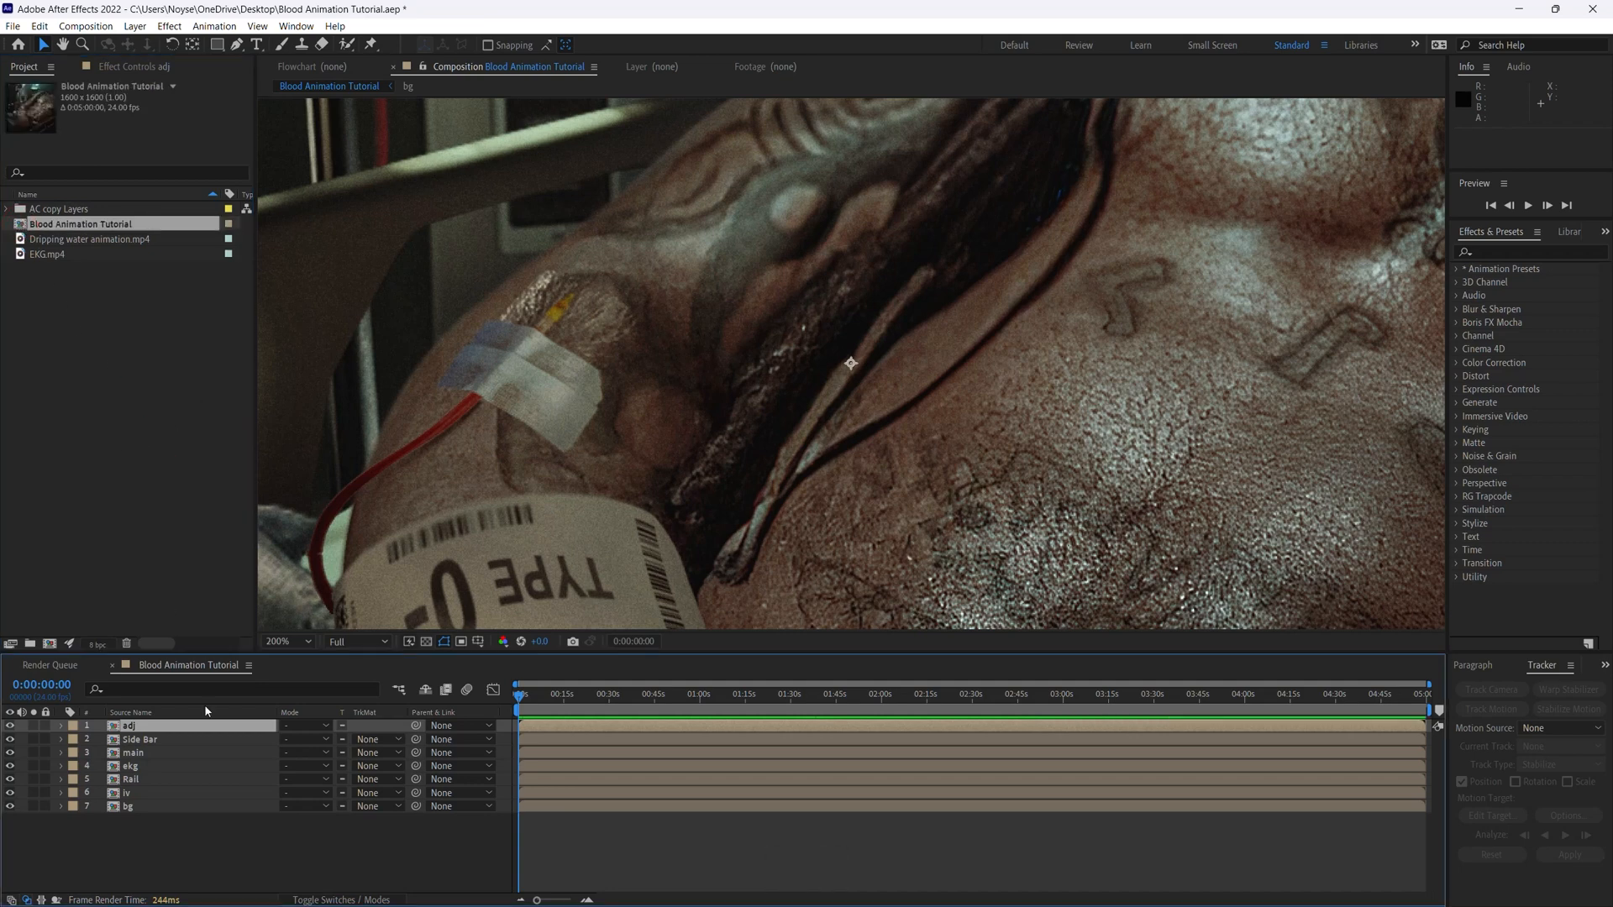
pyautogui.click(662, 858)
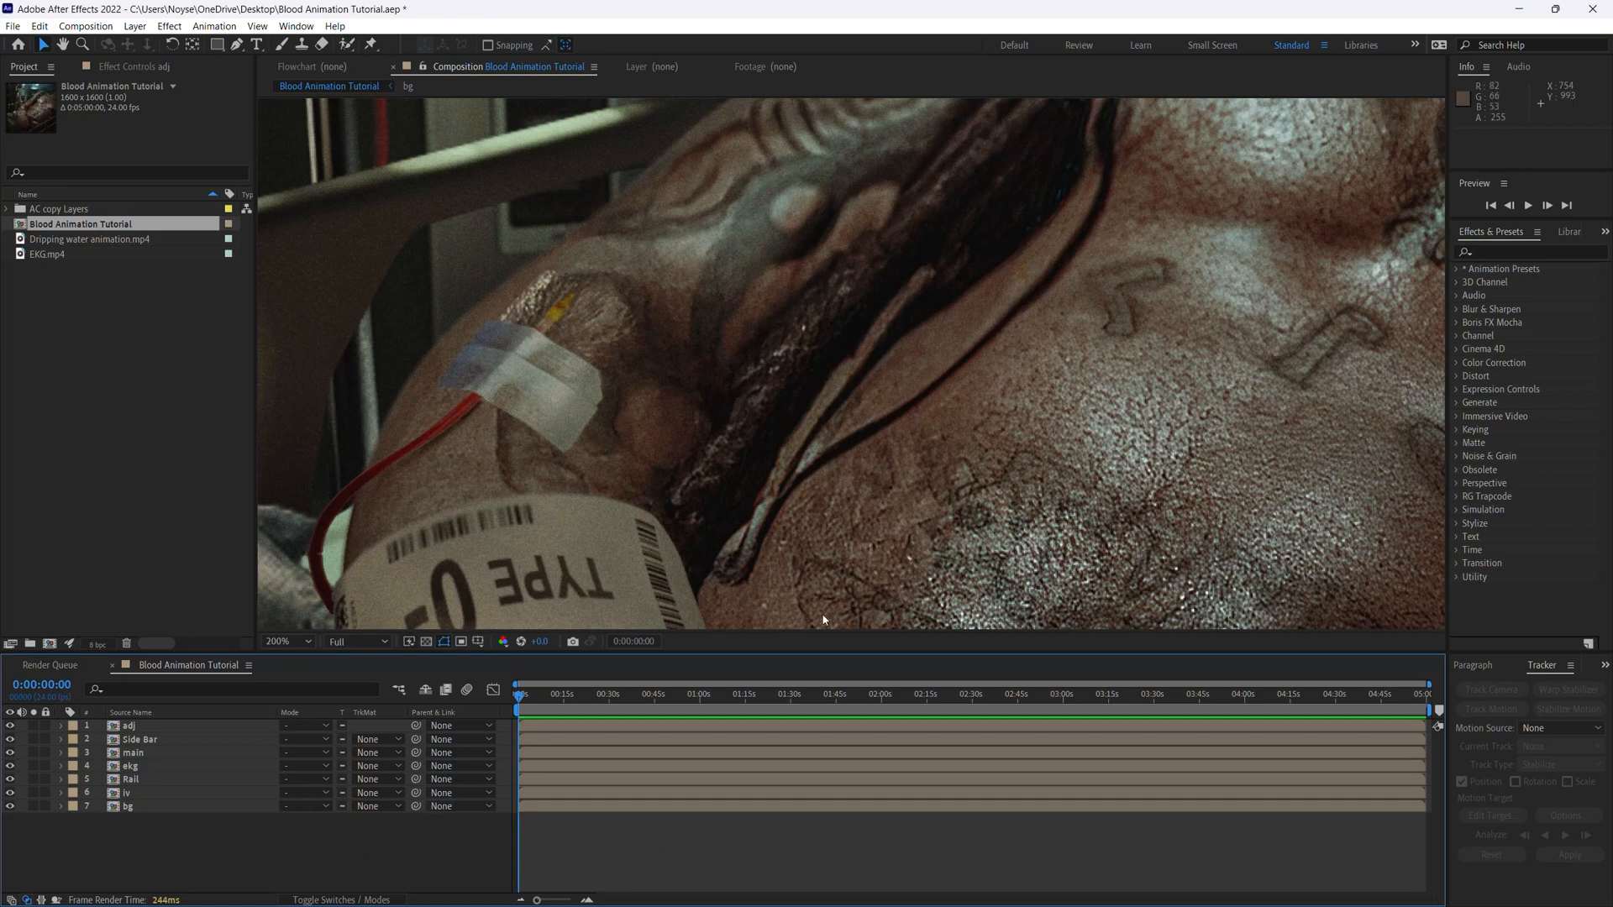
pyautogui.click(308, 642)
pyautogui.click(319, 377)
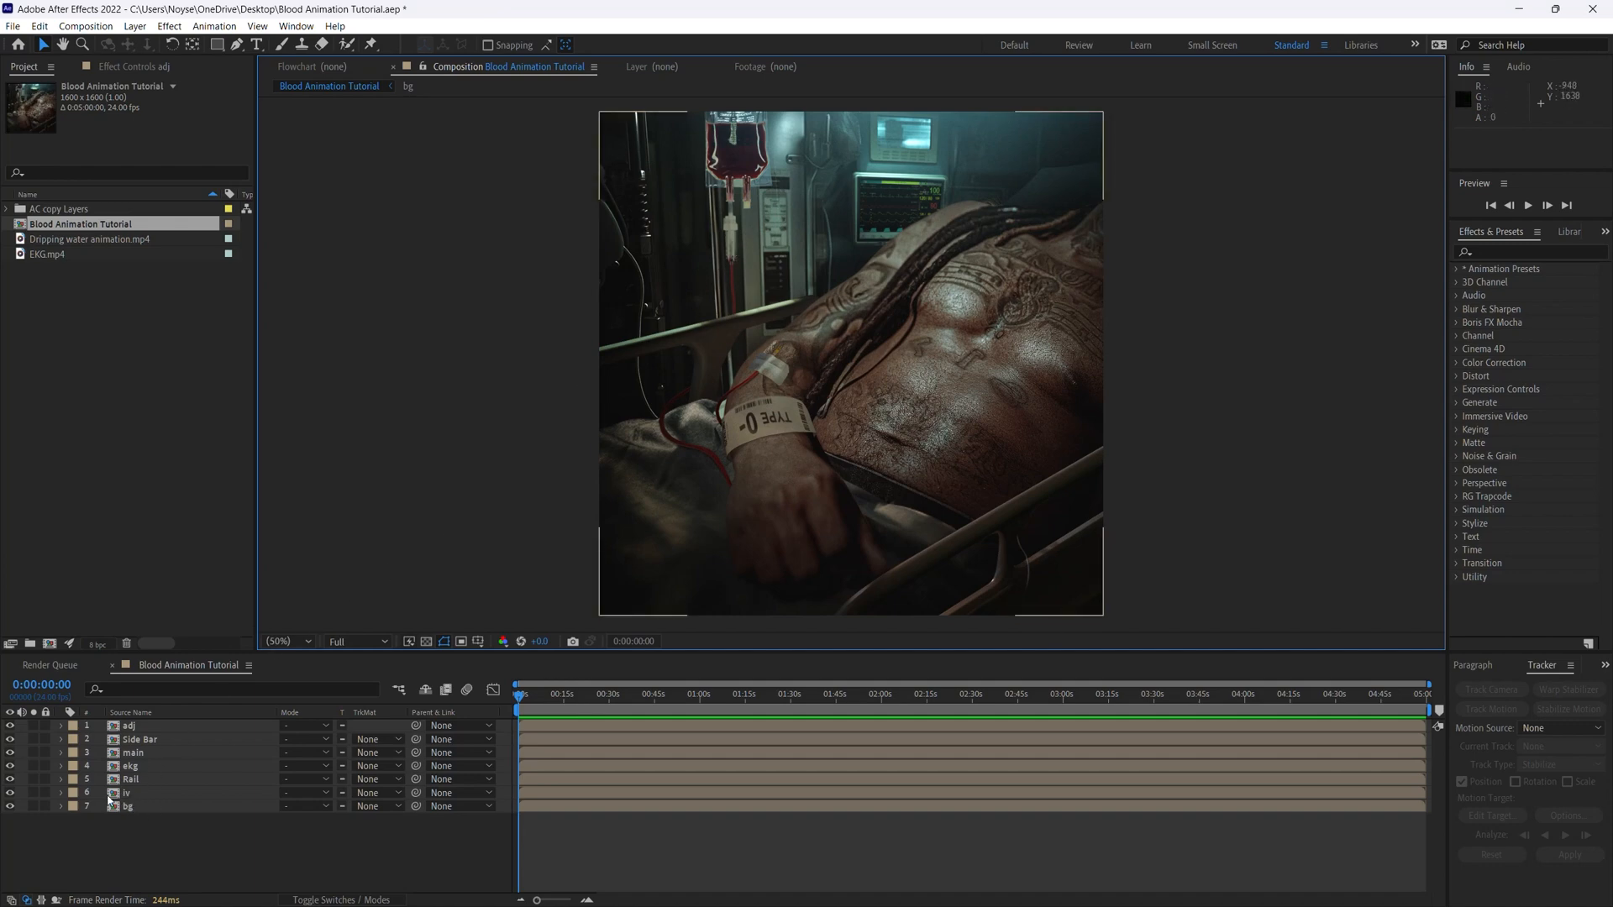
pyautogui.click(10, 793)
pyautogui.click(10, 794)
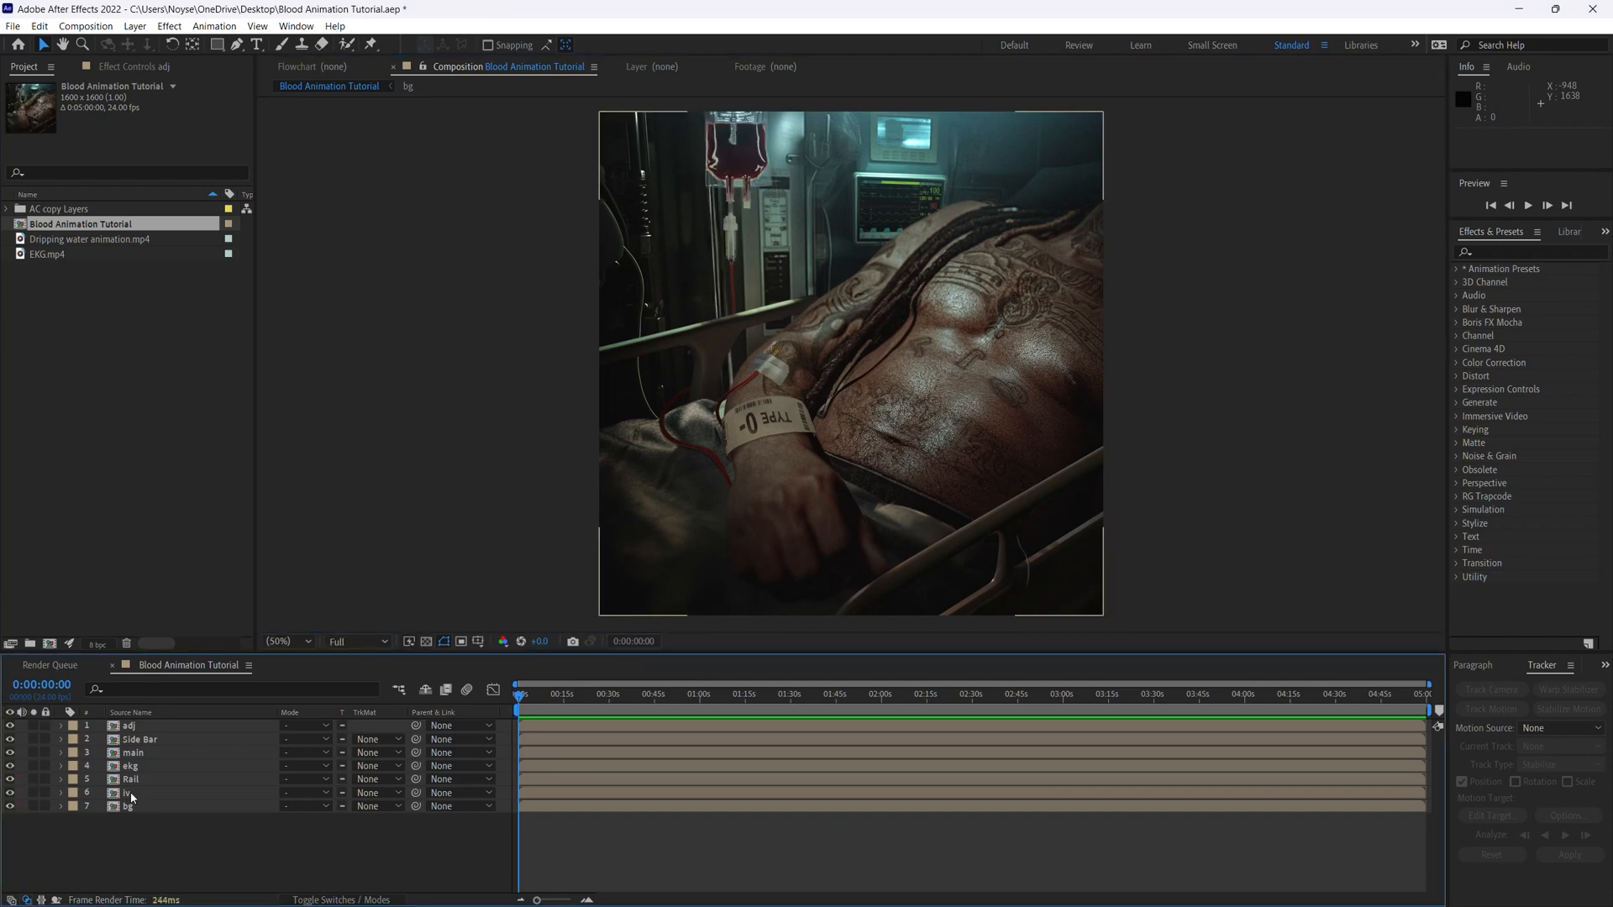
pyautogui.click(124, 795)
pyautogui.doubleClick(115, 795)
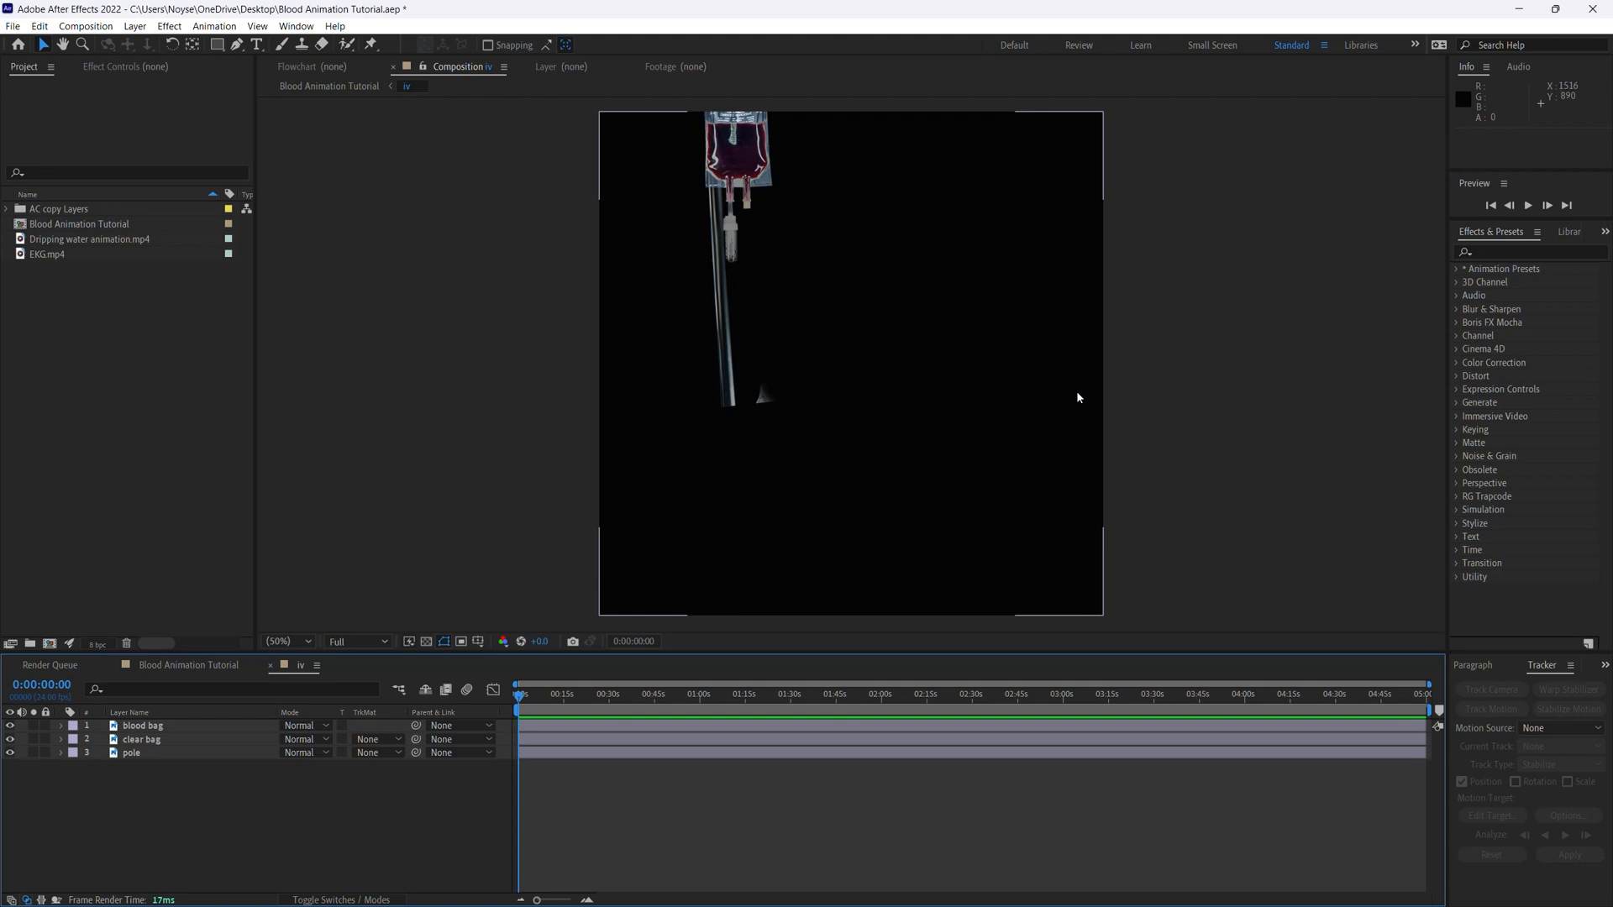
# Add Dripping water animation.mp4 to the iv composition as the topmost layer, above the blood bag layer
pyautogui.press('=')
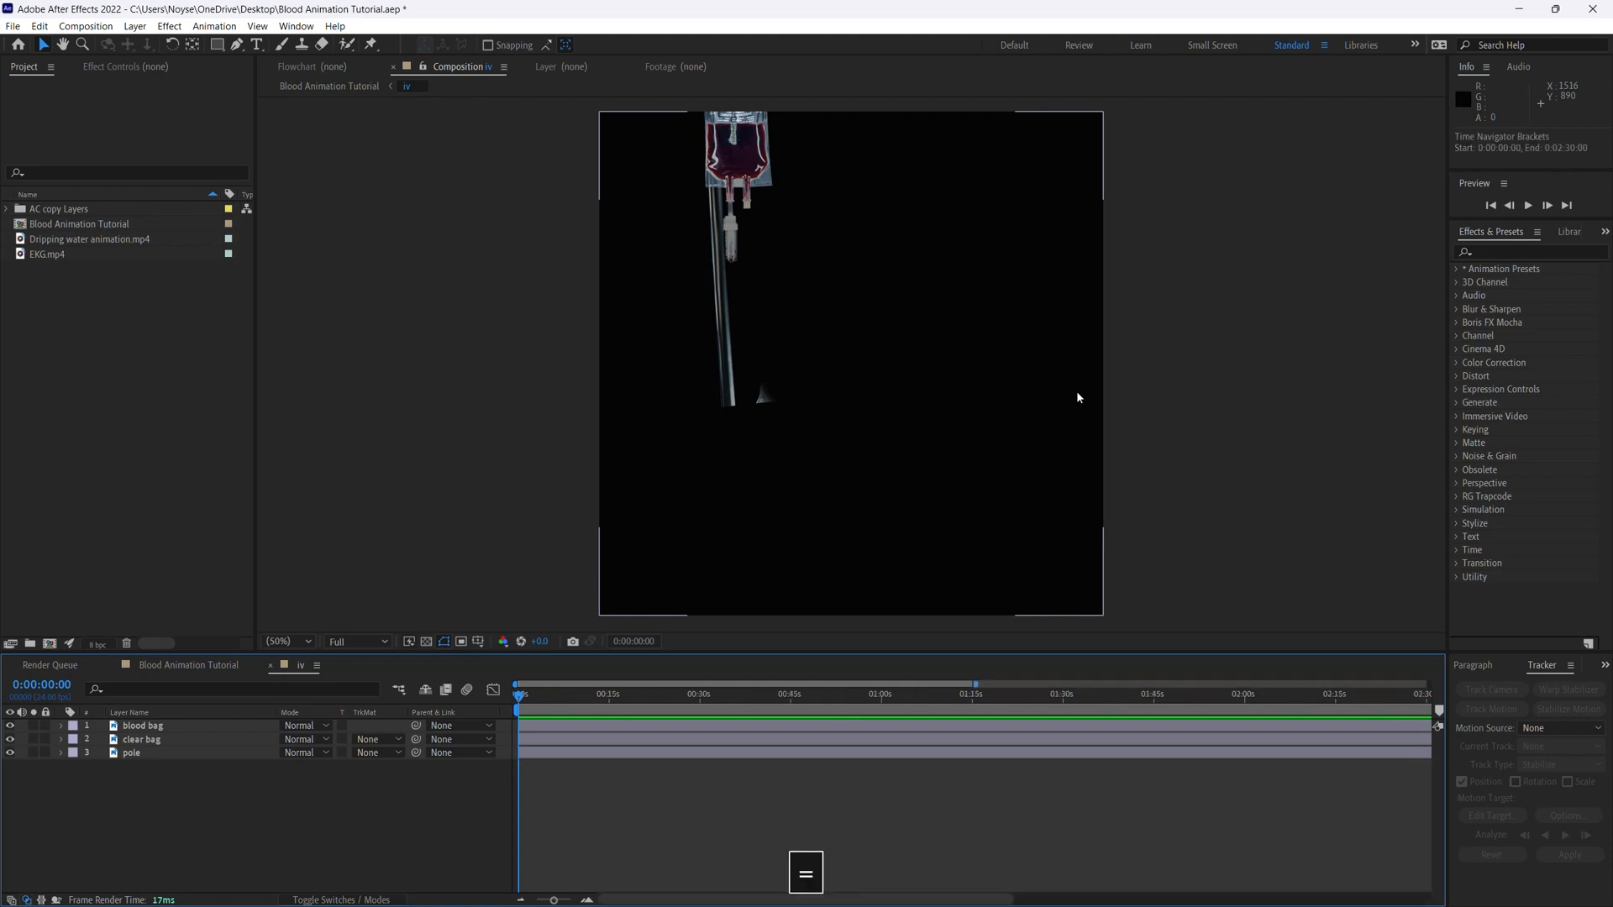
pyautogui.hotkey('ctrl', '=')
pyautogui.hotkey('ctrl', '=')
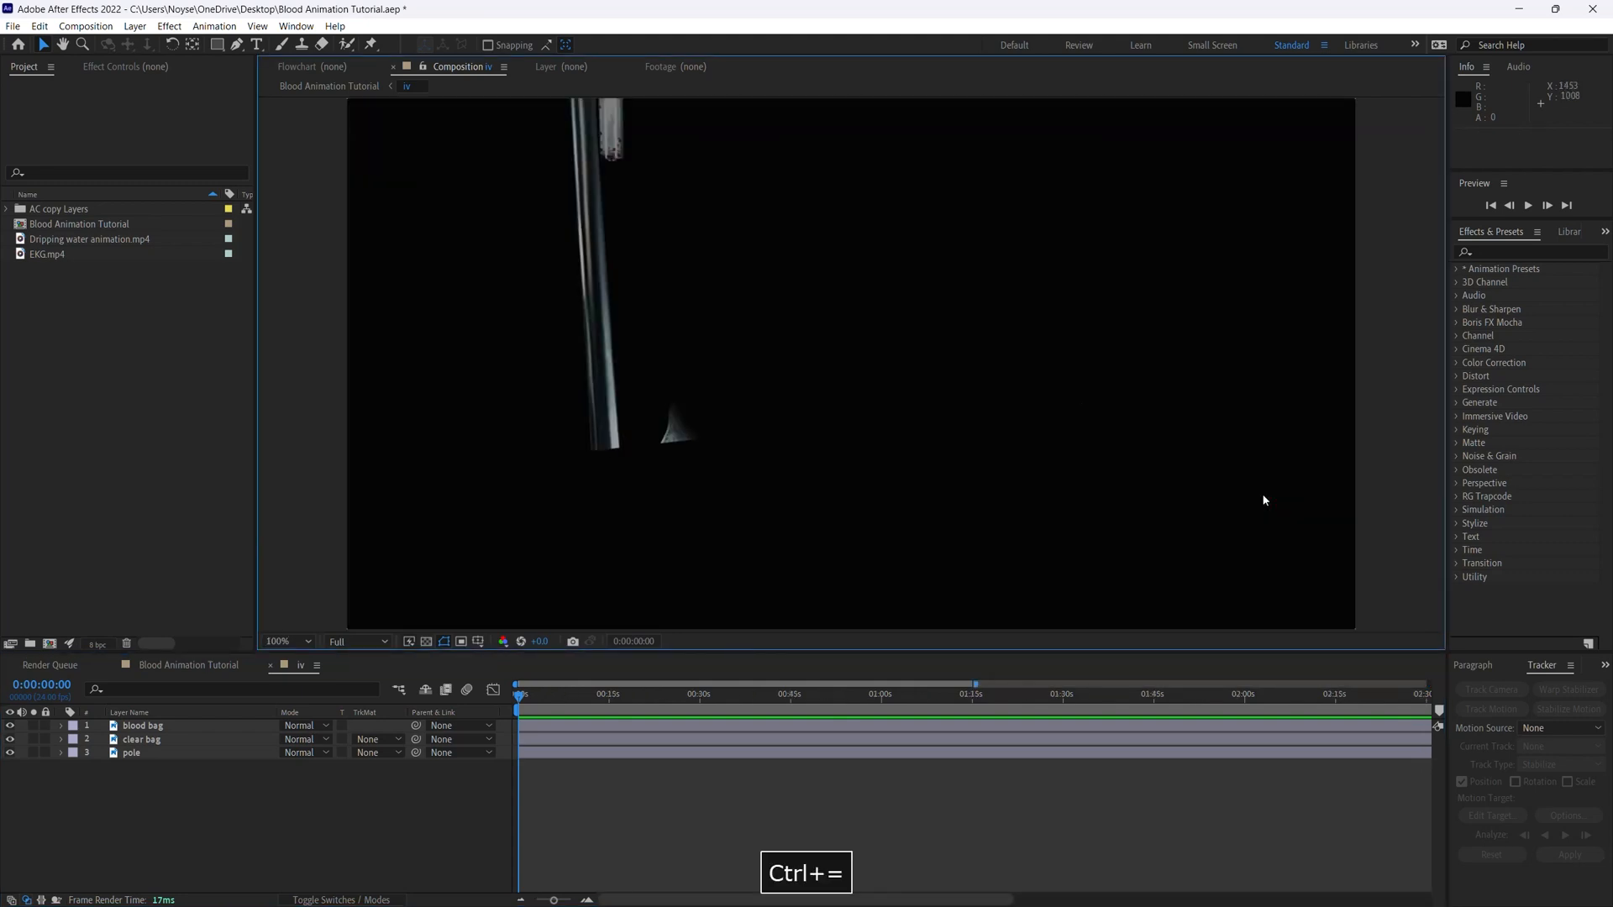
pyautogui.press('space')
pyautogui.moveTo(681, 281); pyautogui.dragTo(792, 522)
pyautogui.moveTo(726, 232); pyautogui.dragTo(875, 280)
pyautogui.press('F9')
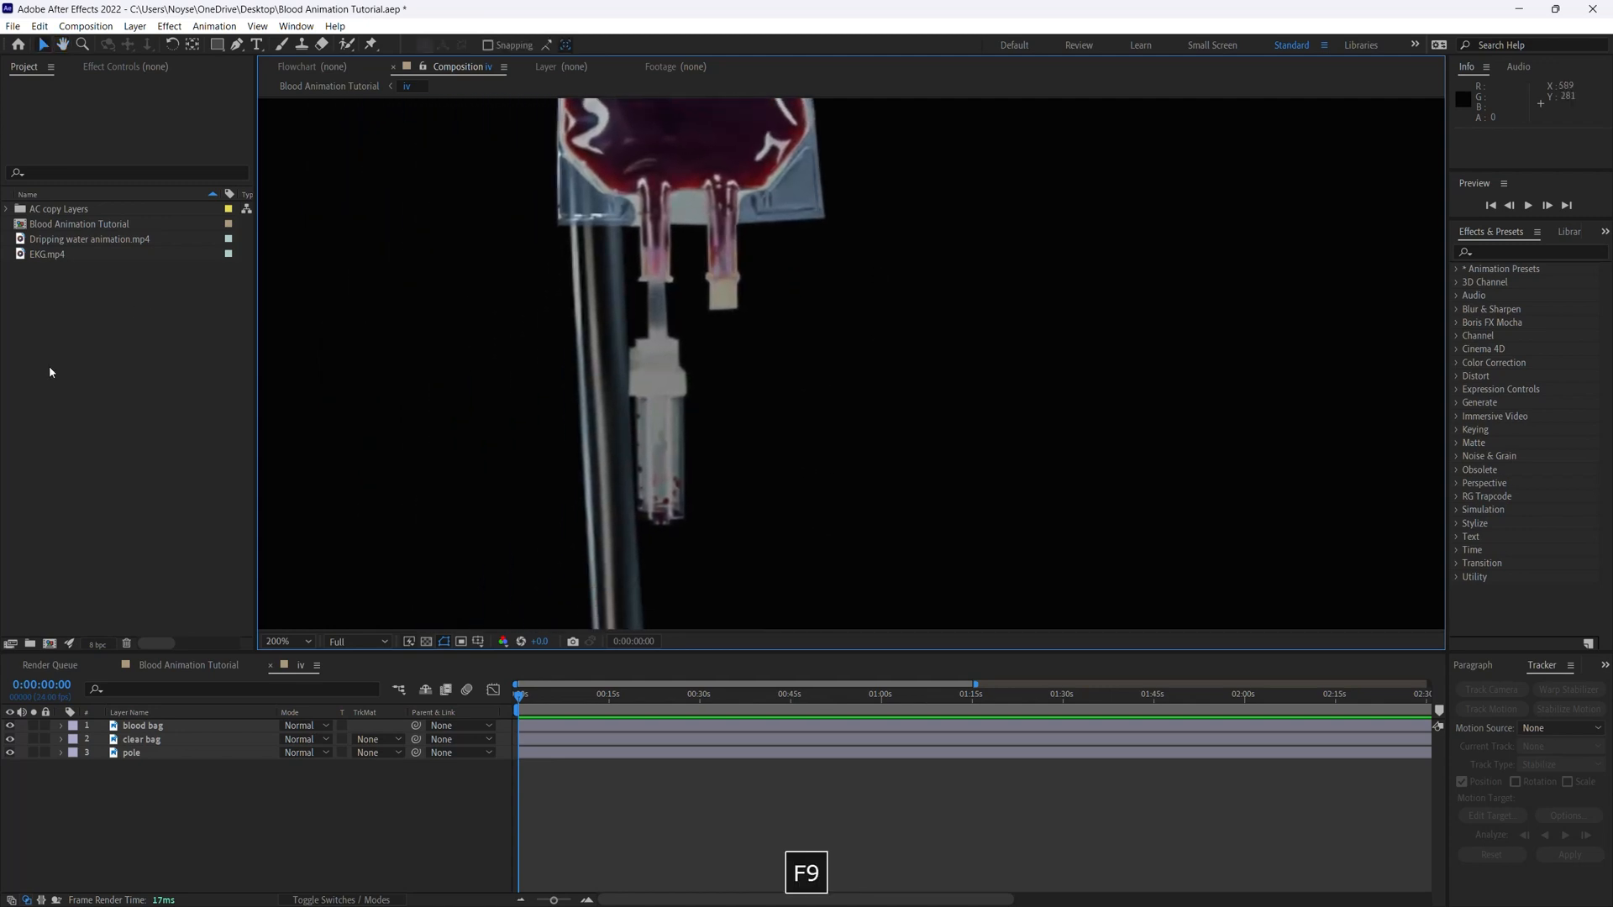
pyautogui.click(93, 281)
pyautogui.click(106, 242)
pyautogui.moveTo(116, 245); pyautogui.dragTo(177, 728)
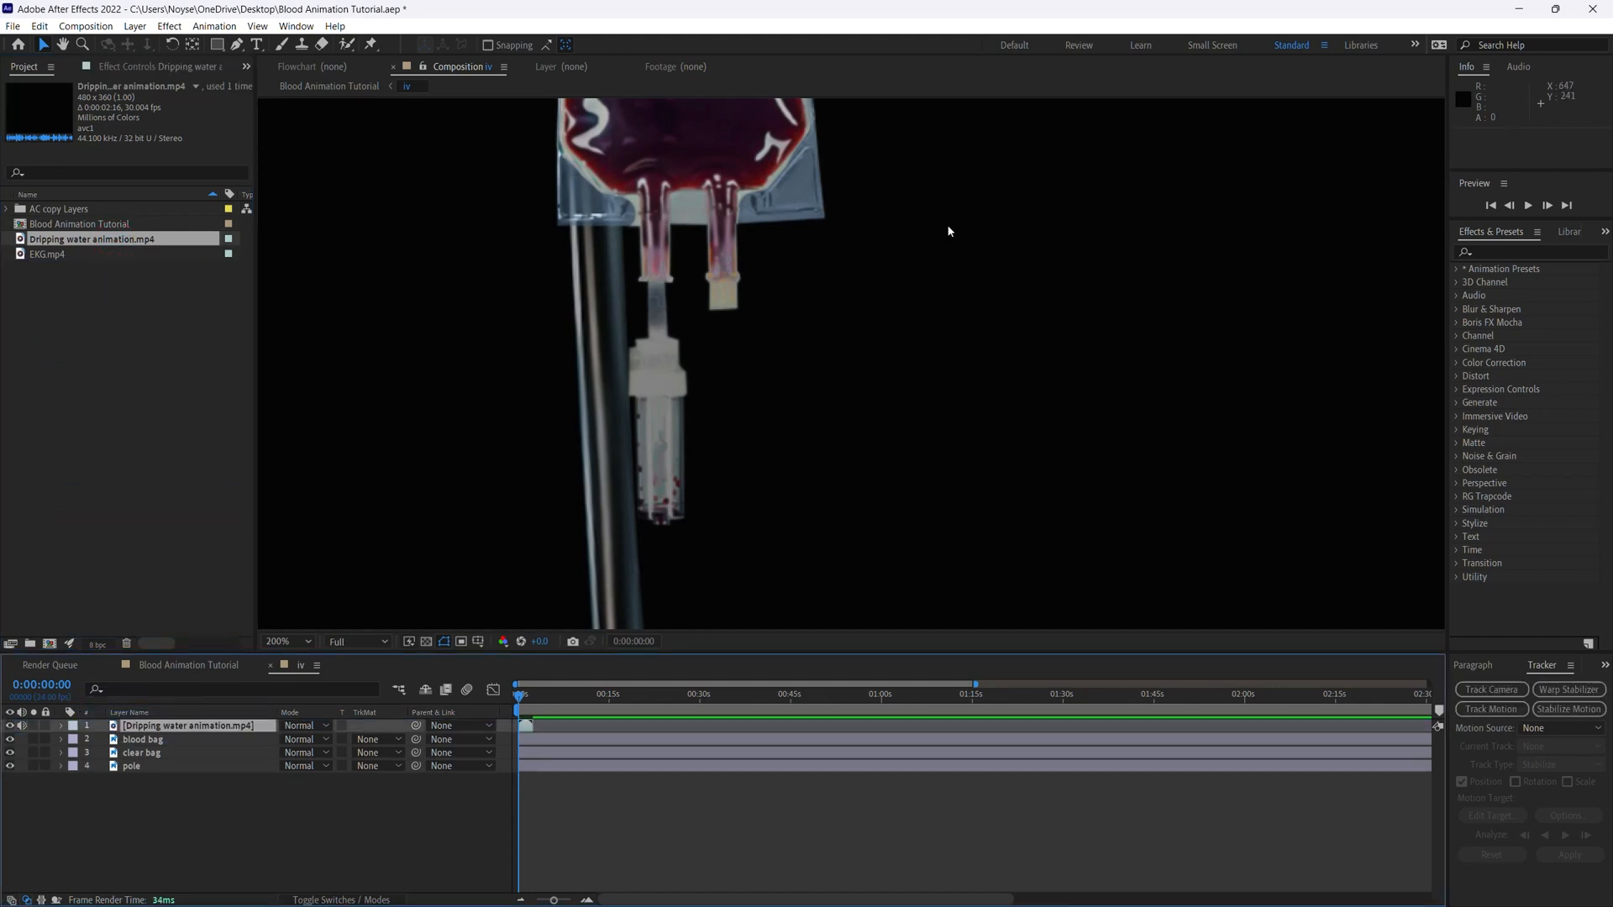
# Move the dripping water layer just below the blood bag, over the drip chamber, to position about 420, 406
pyautogui.hotkey('ctrl', '-')
pyautogui.hotkey('ctrl', '-')
pyautogui.hotkey('ctrl', '-')
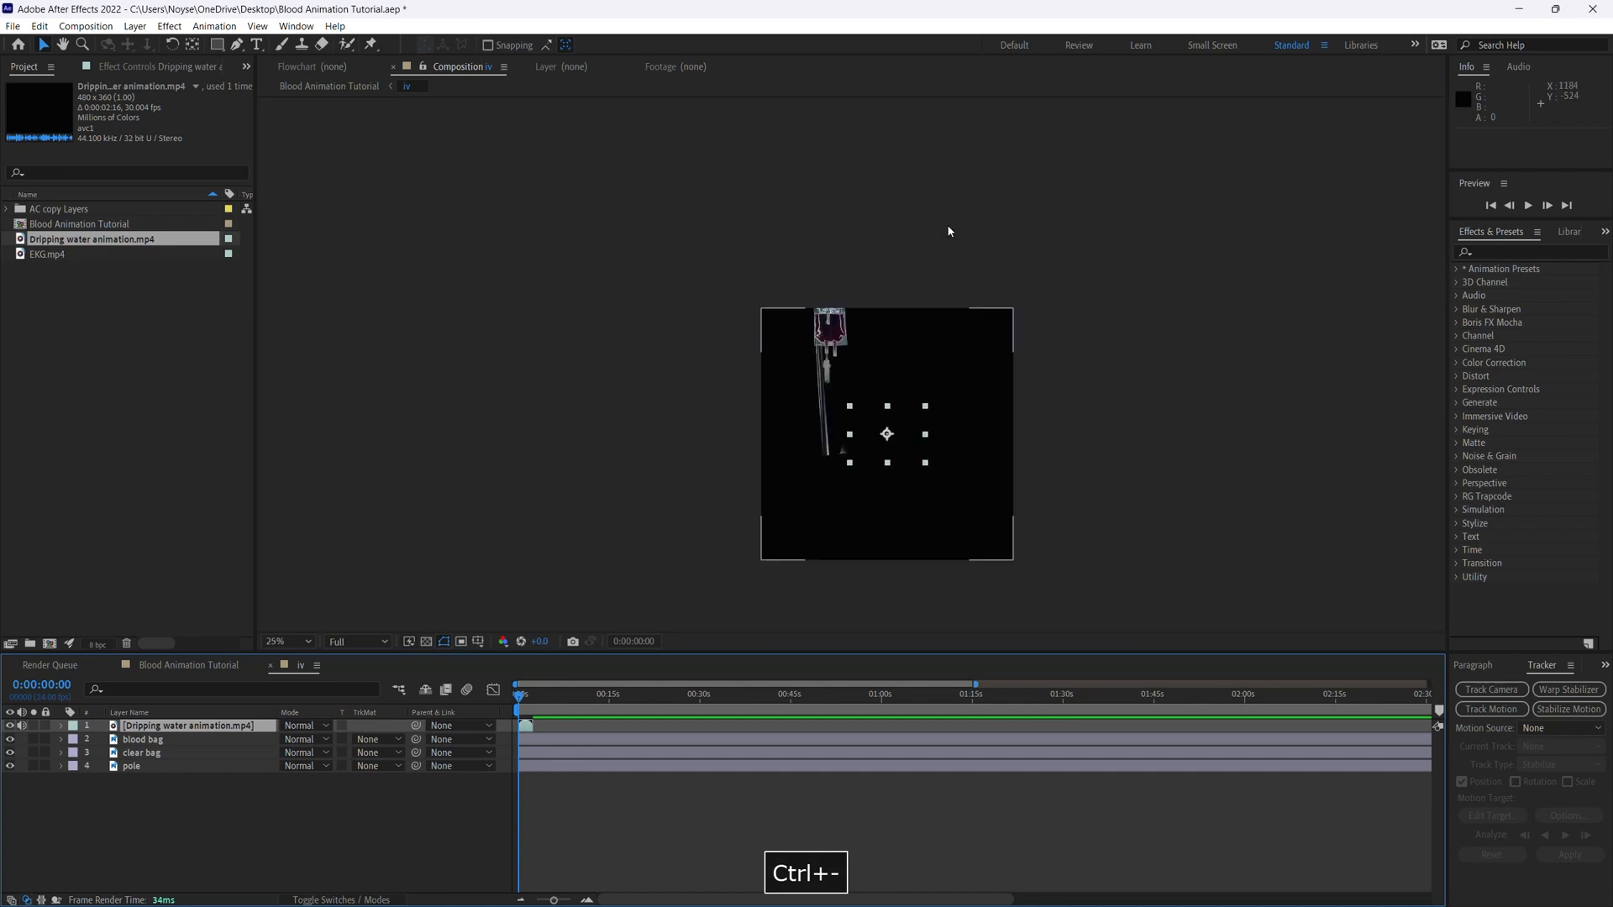
pyautogui.hotkey('ctrl', '=')
pyautogui.moveTo(969, 506); pyautogui.dragTo(846, 385)
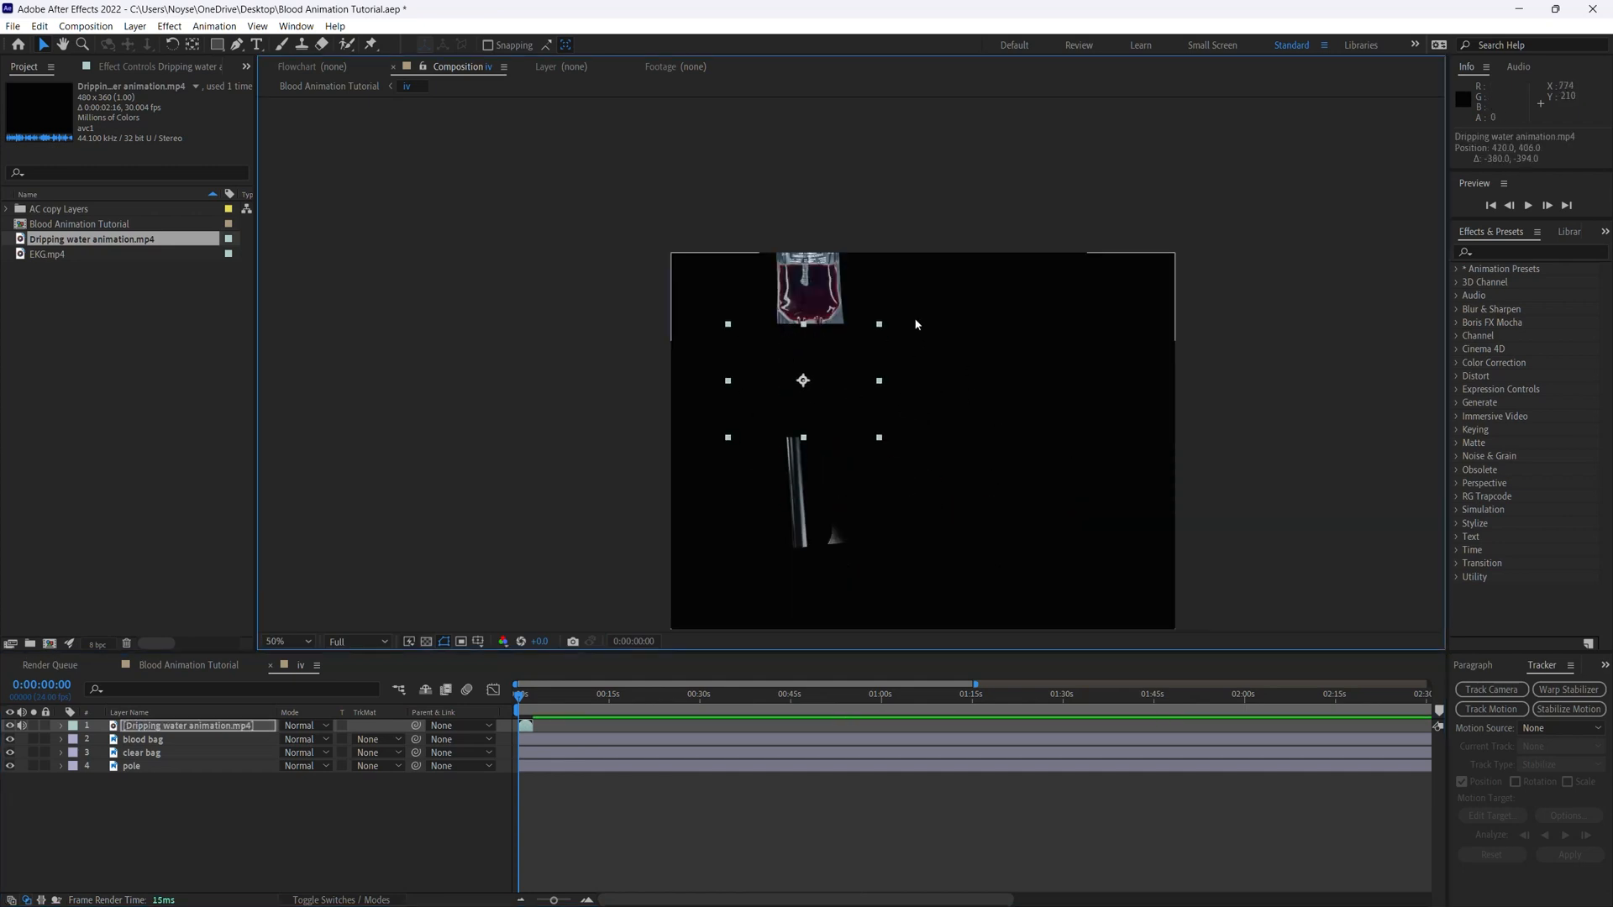
# Set the blending mode of the Dripping water animation.mp4 layer to Screen
pyautogui.hotkey('ctrl', '=')
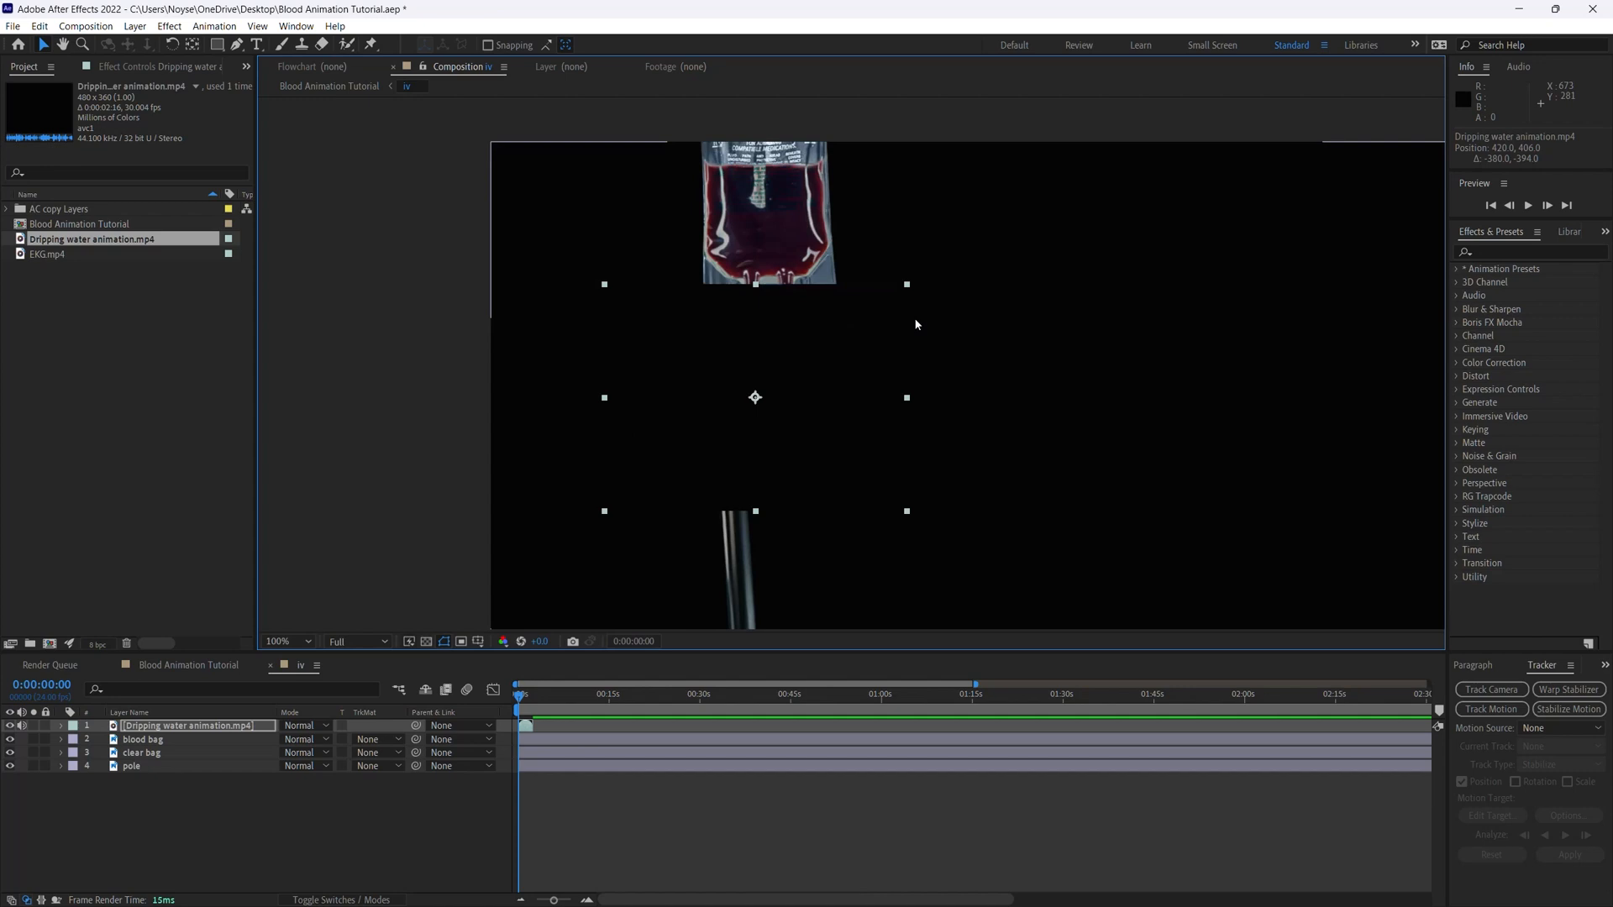
pyautogui.click(523, 697)
pyautogui.moveTo(523, 696); pyautogui.dragTo(524, 696)
pyautogui.hotkey('ctrl', '=')
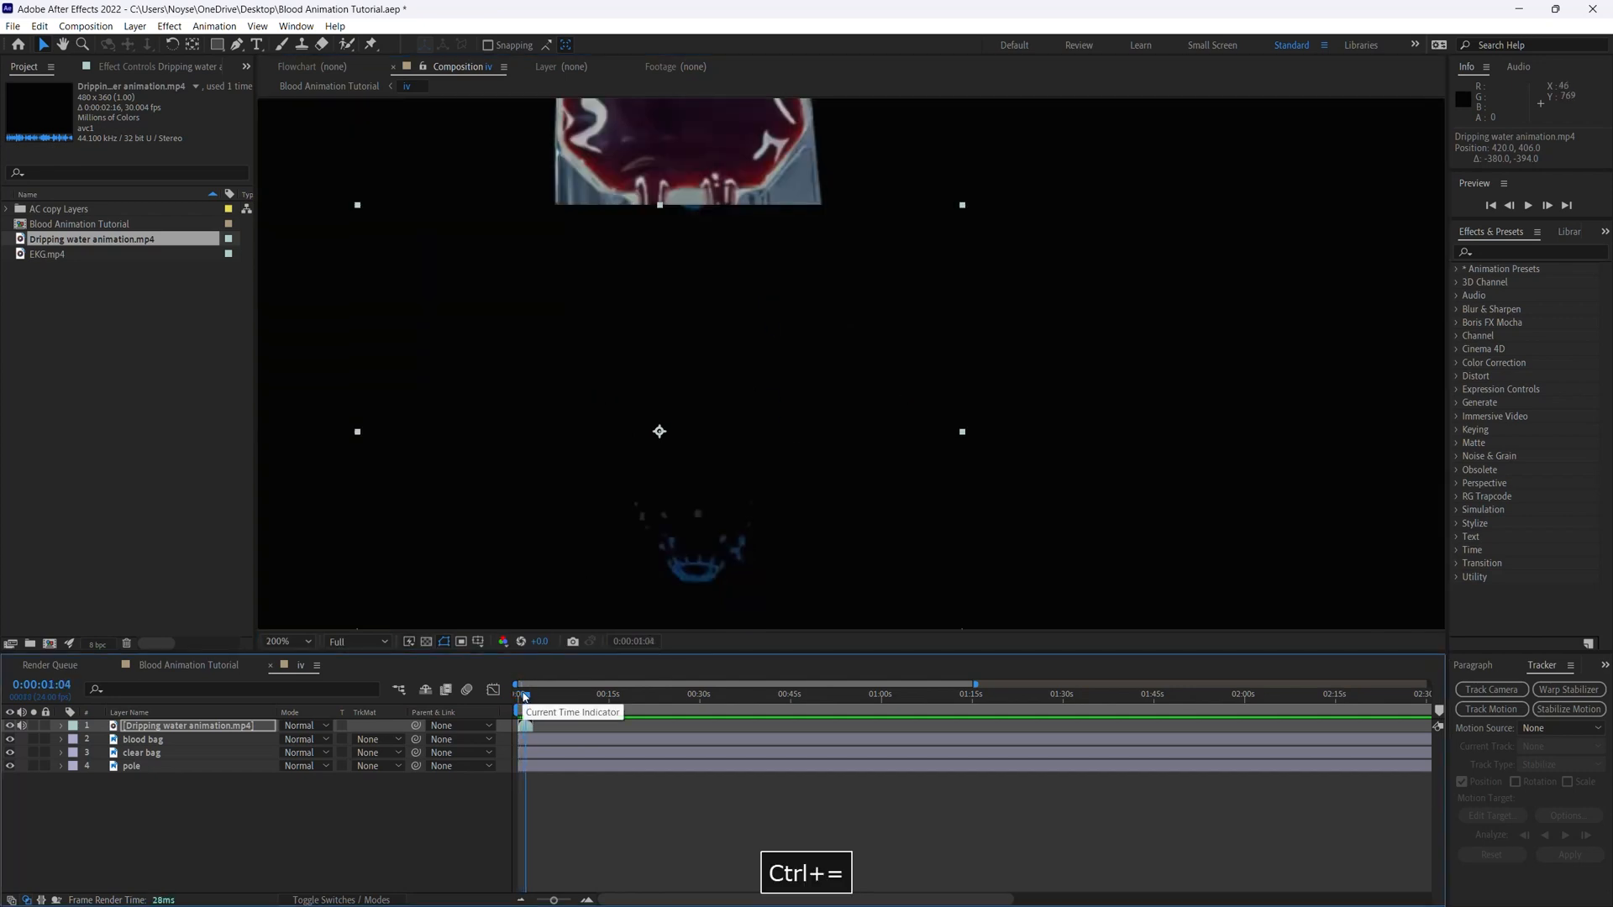
pyautogui.press('space')
pyautogui.moveTo(824, 479); pyautogui.dragTo(809, 415)
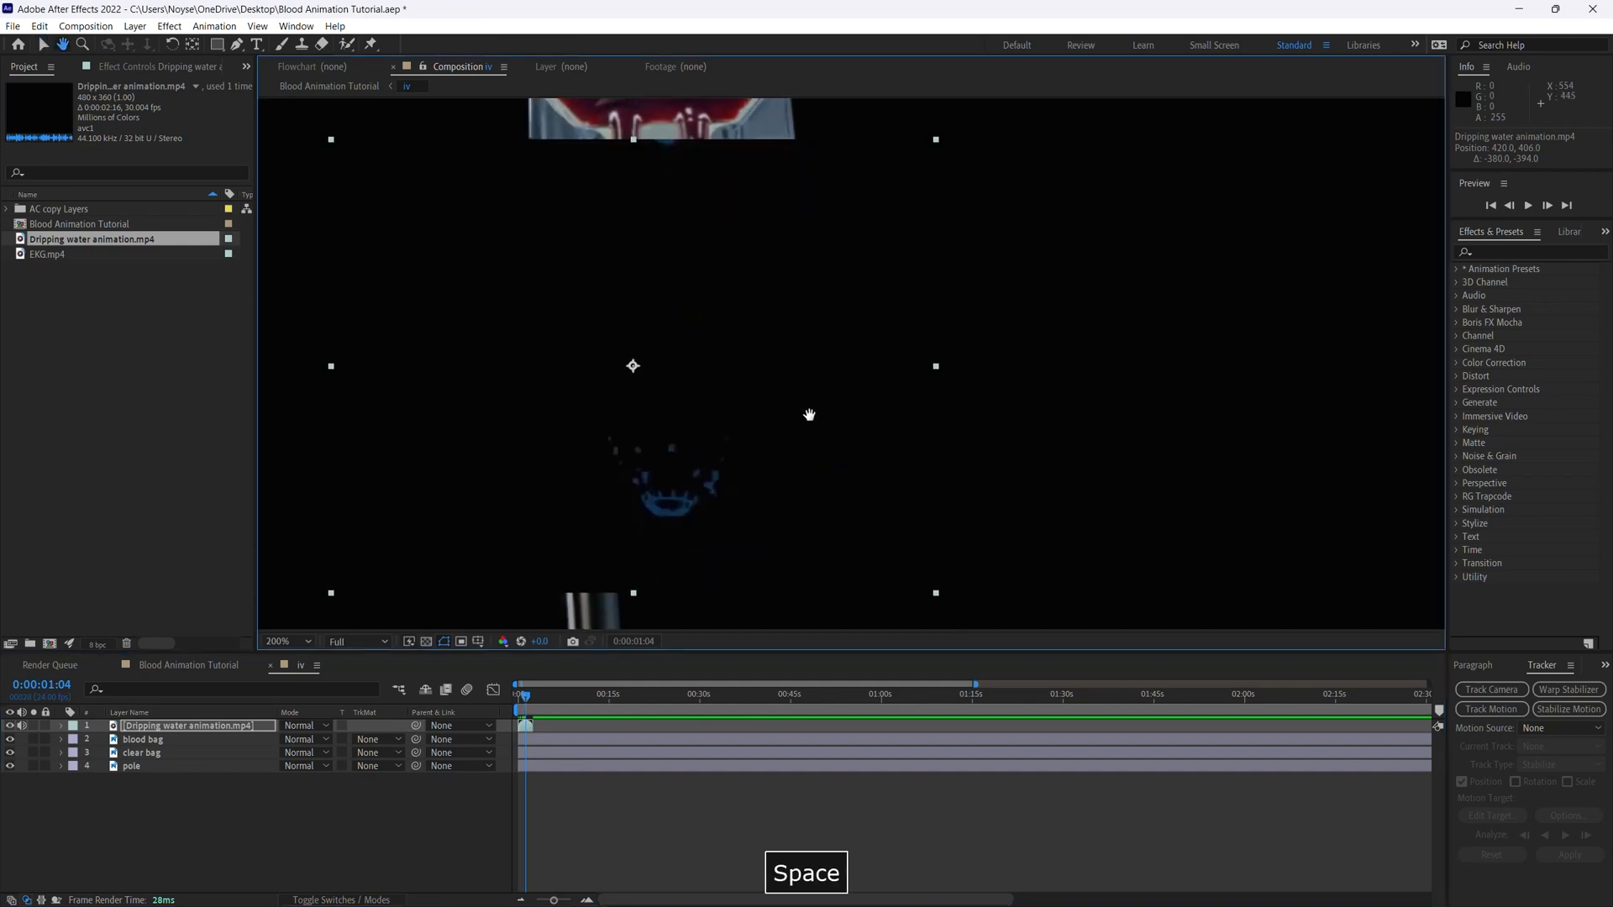
pyautogui.click(306, 725)
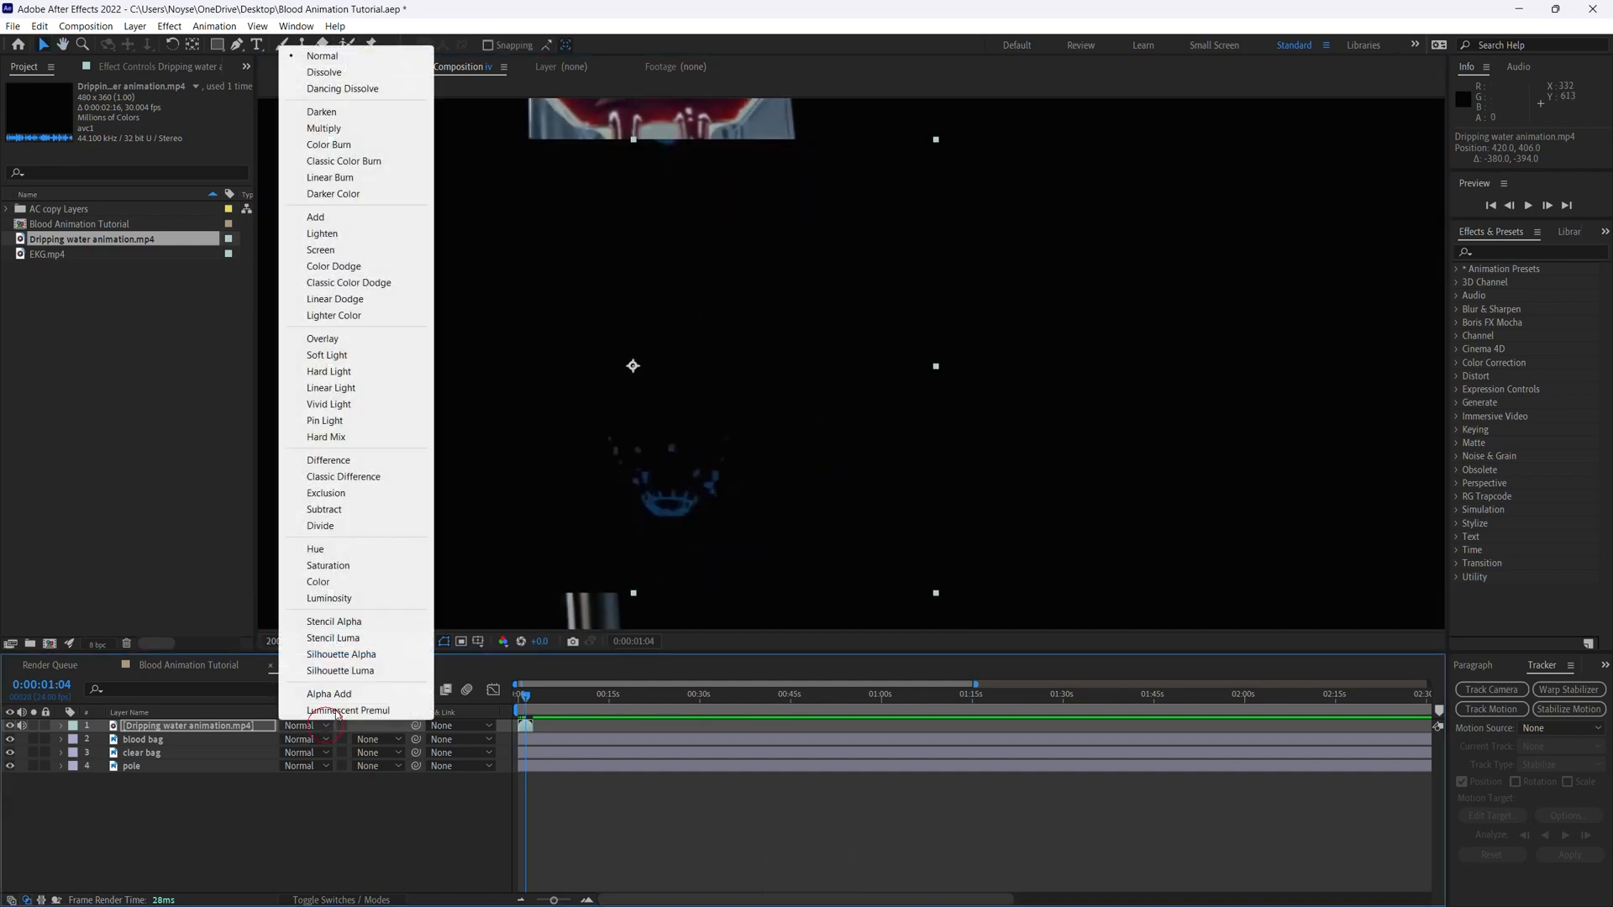
pyautogui.click(321, 250)
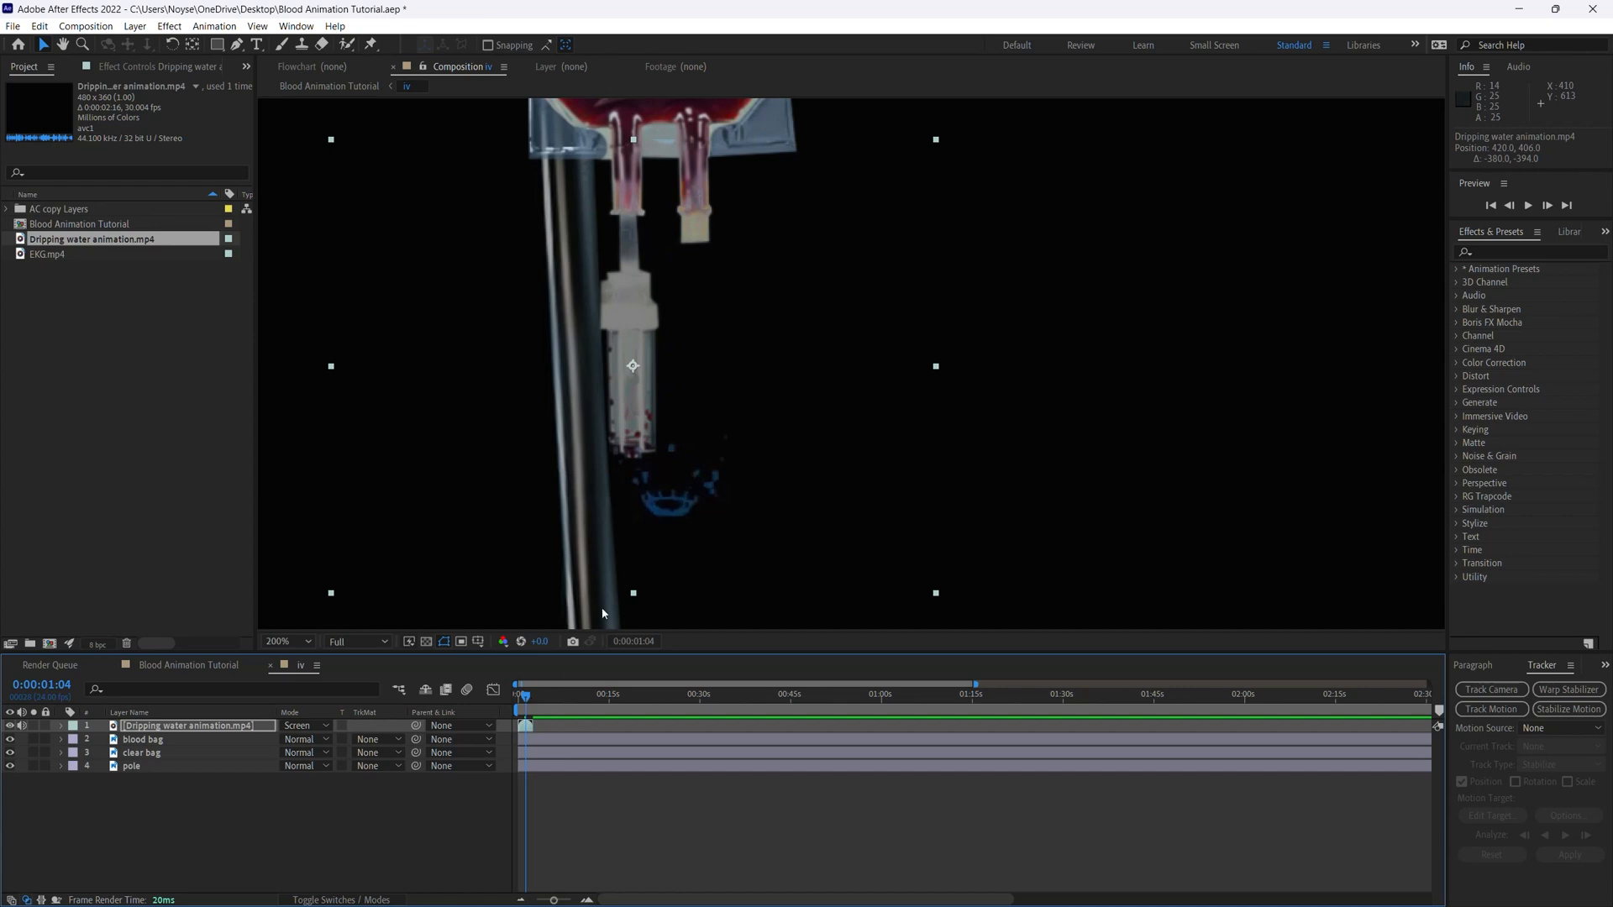
# Apply a Levels effect to the dripping water layer, with Input Black at 7 and Input White at 60
pyautogui.moveTo(523, 706); pyautogui.dragTo(523, 704)
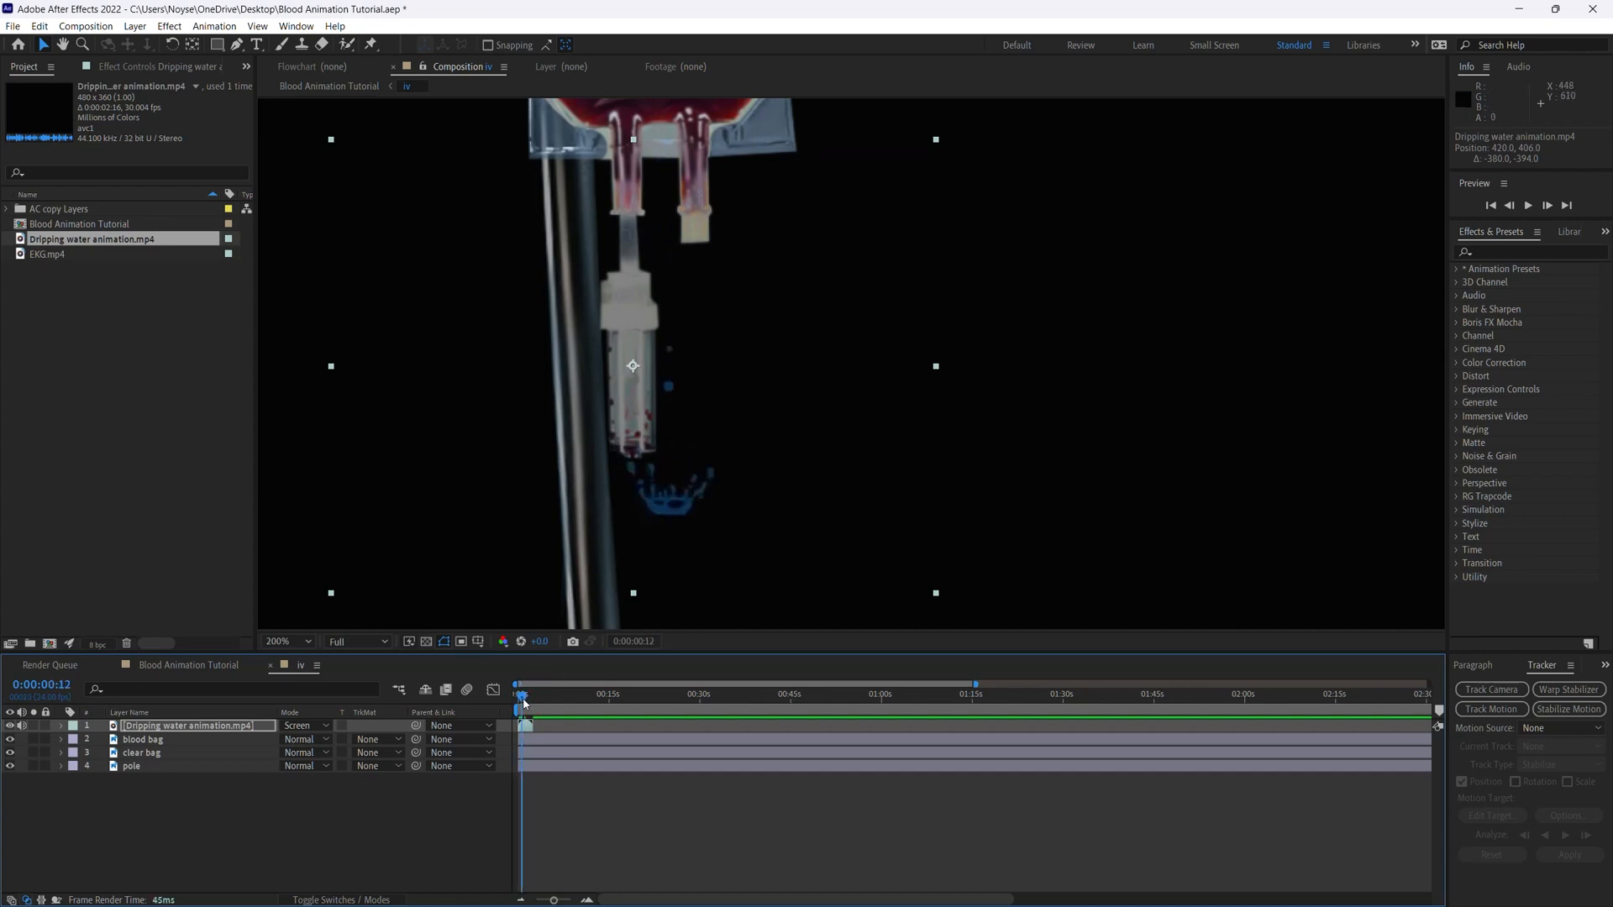
pyautogui.click(1500, 252)
pyautogui.write('level')
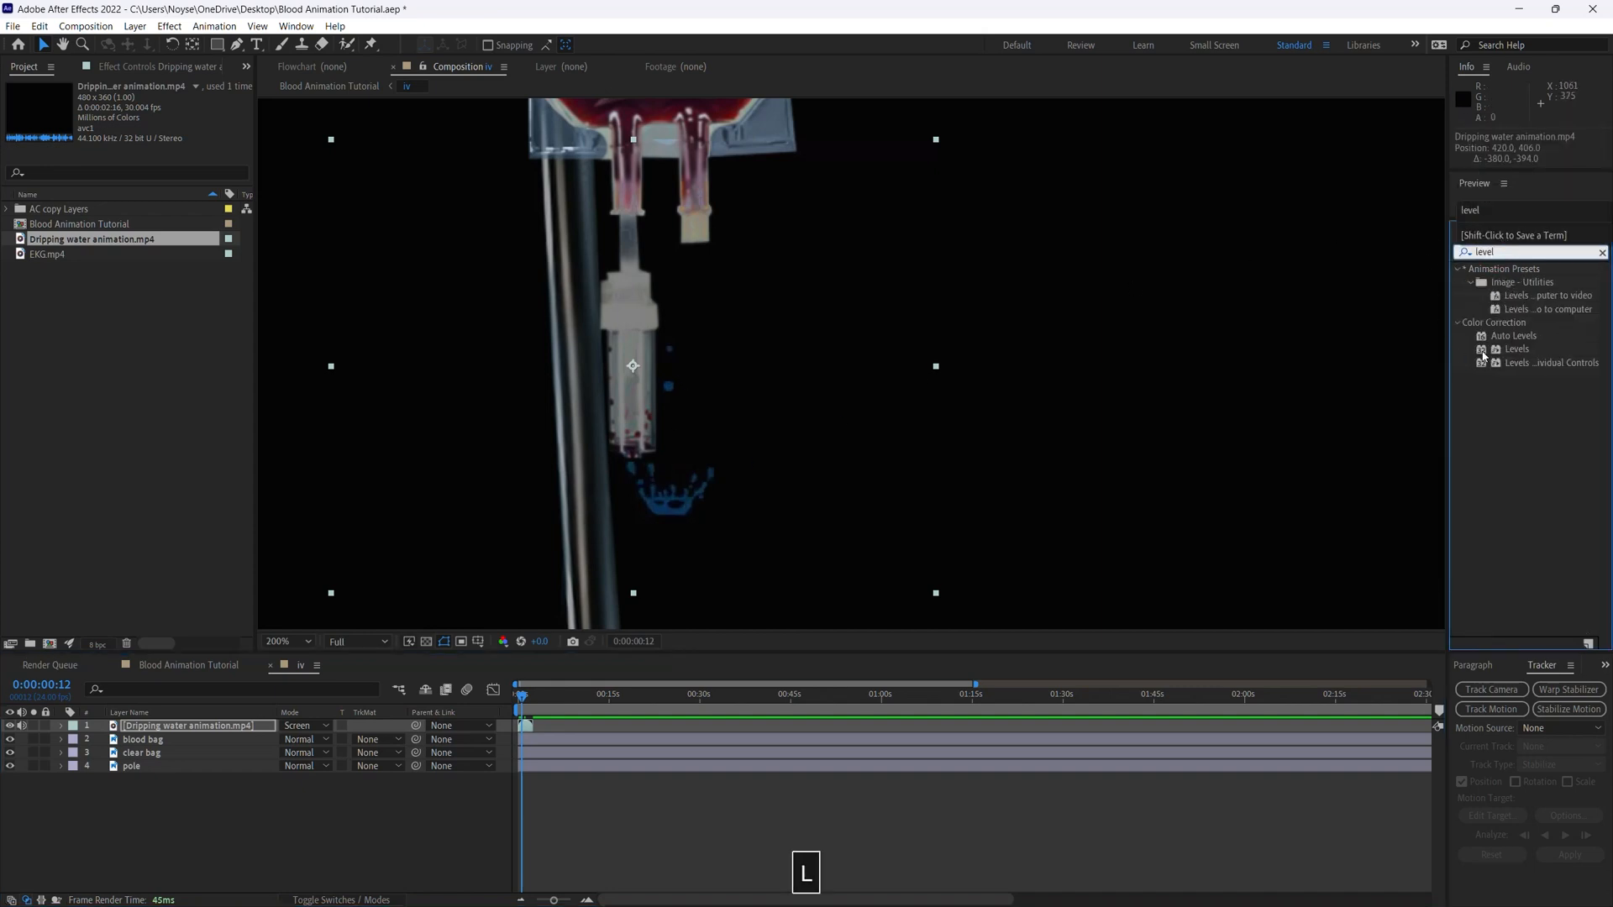
pyautogui.moveTo(1484, 356); pyautogui.dragTo(244, 733)
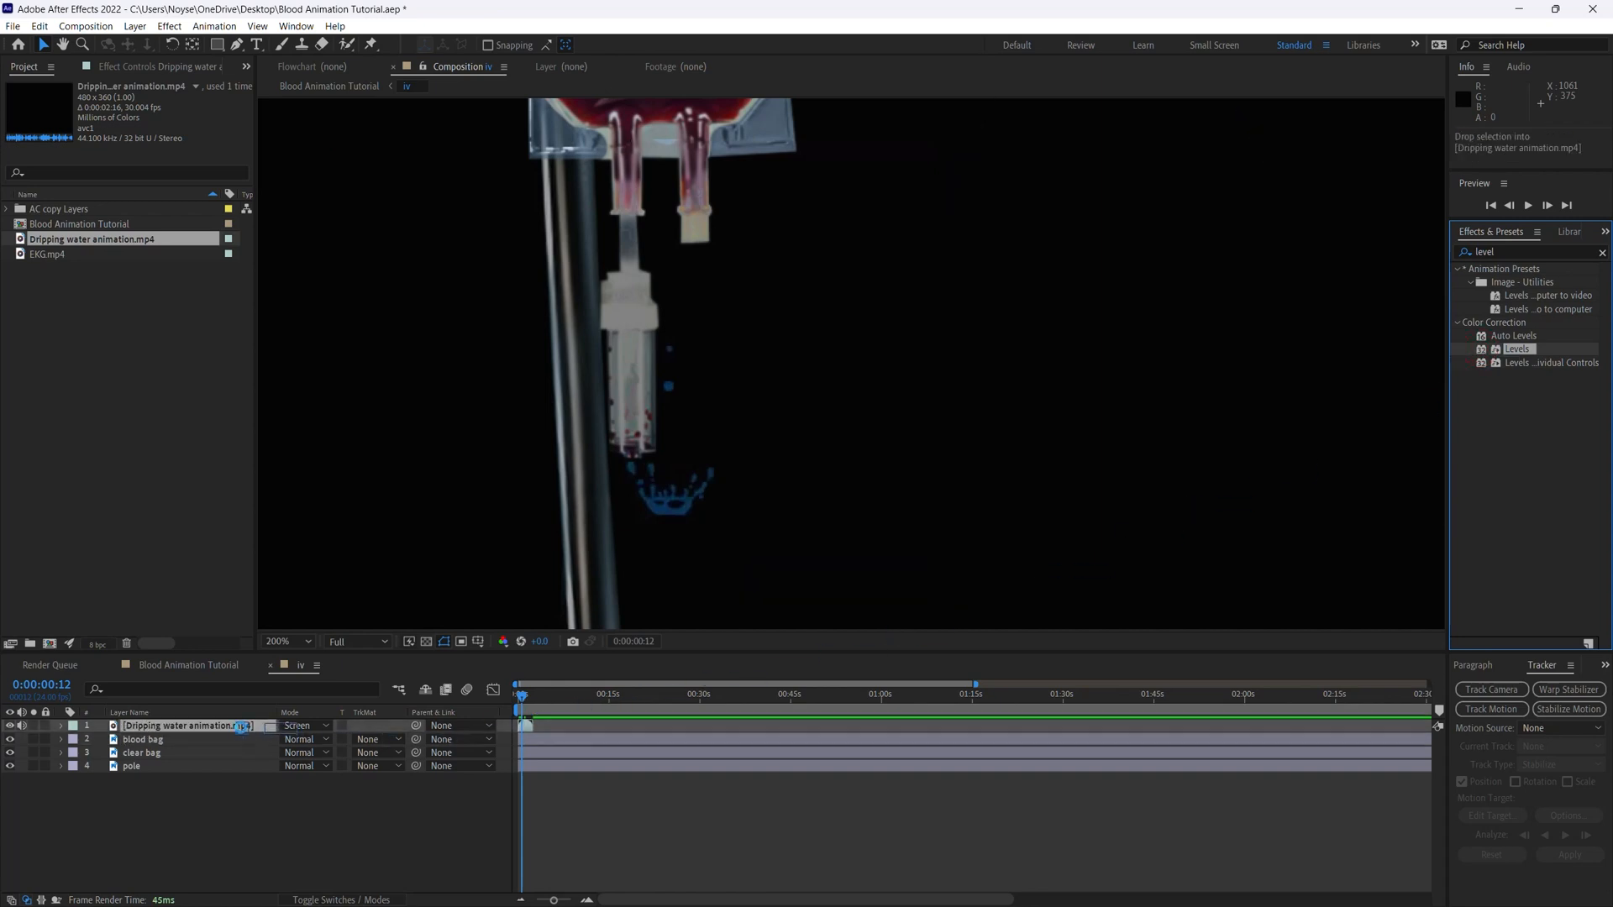
pyautogui.moveTo(254, 235); pyautogui.dragTo(295, 236)
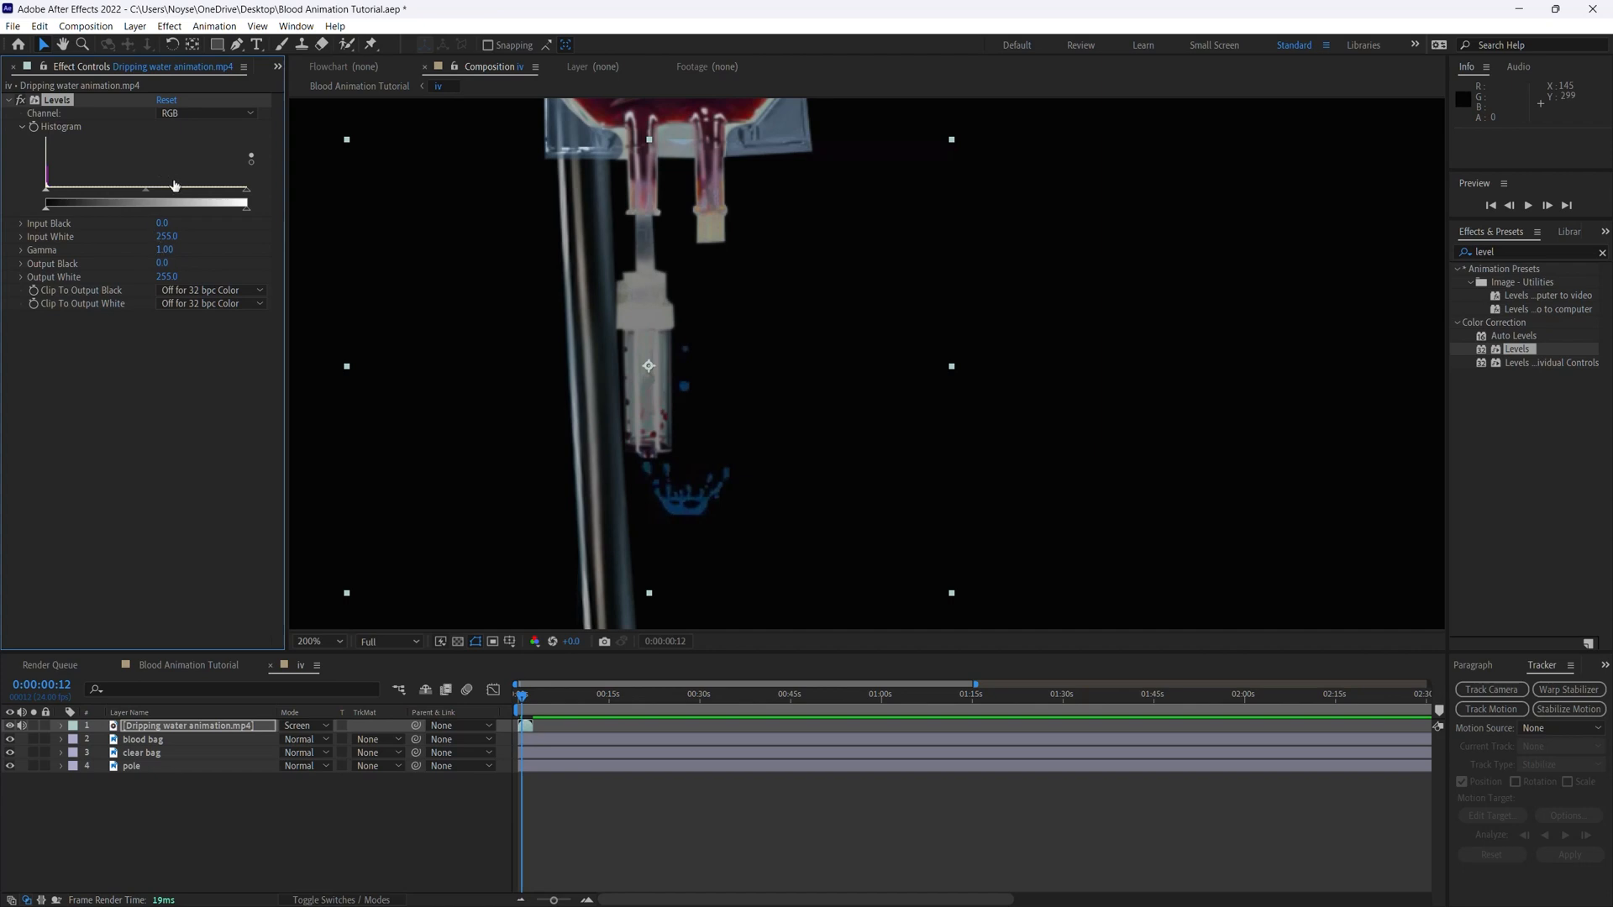
pyautogui.moveTo(246, 194); pyautogui.dragTo(94, 196)
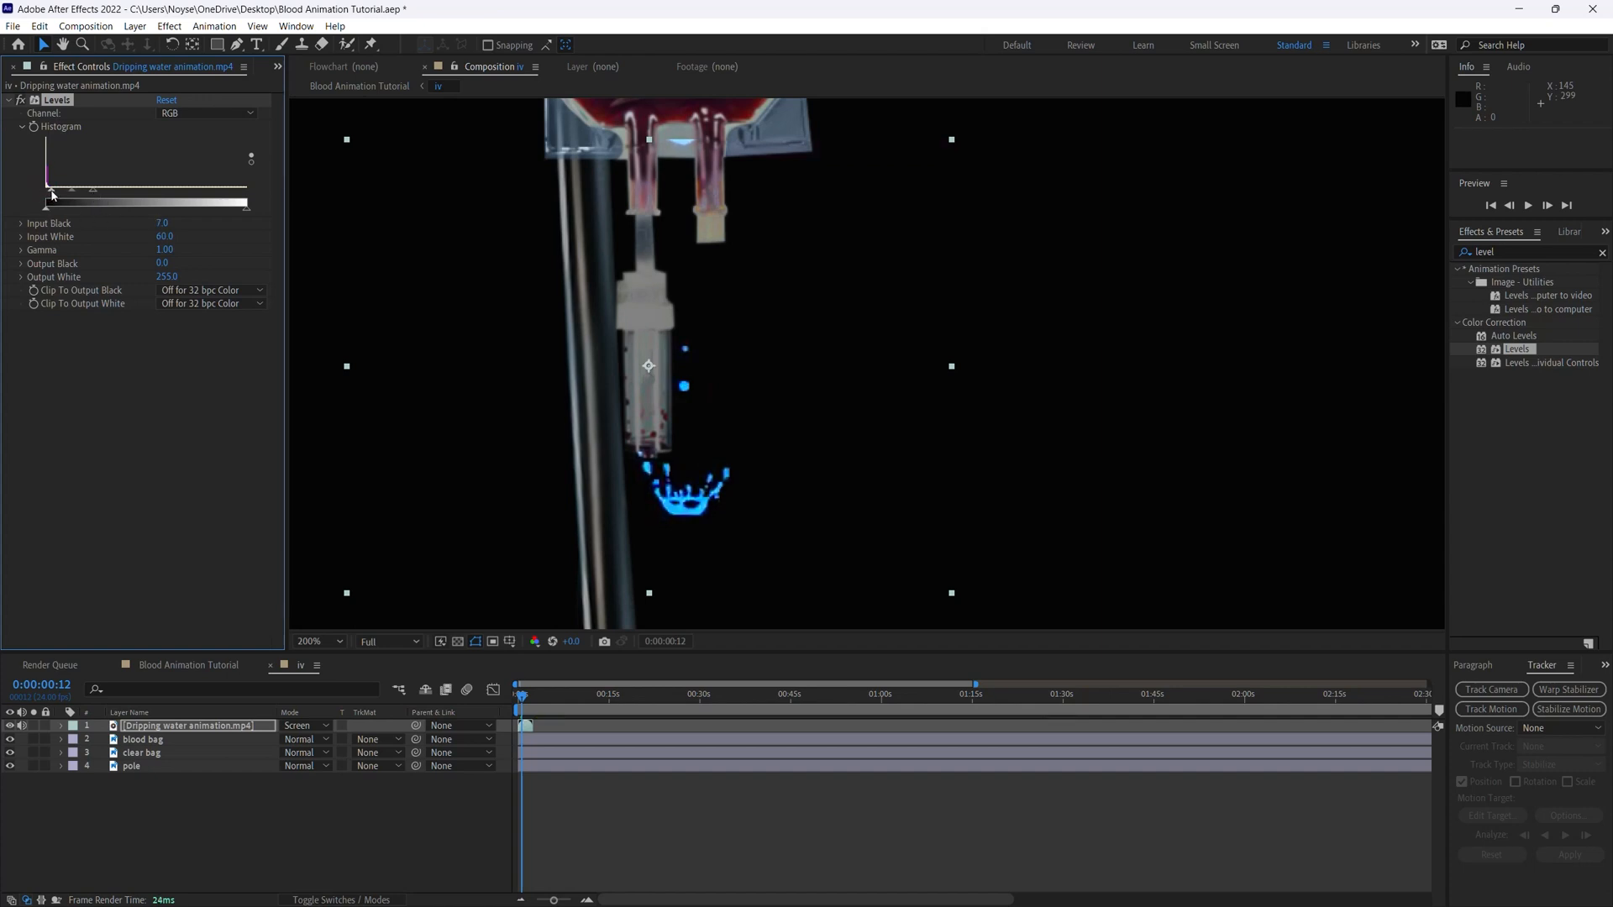
# Apply Hue/Saturation to the dripping water layer and set Master Saturation to -100
pyautogui.click(1498, 252)
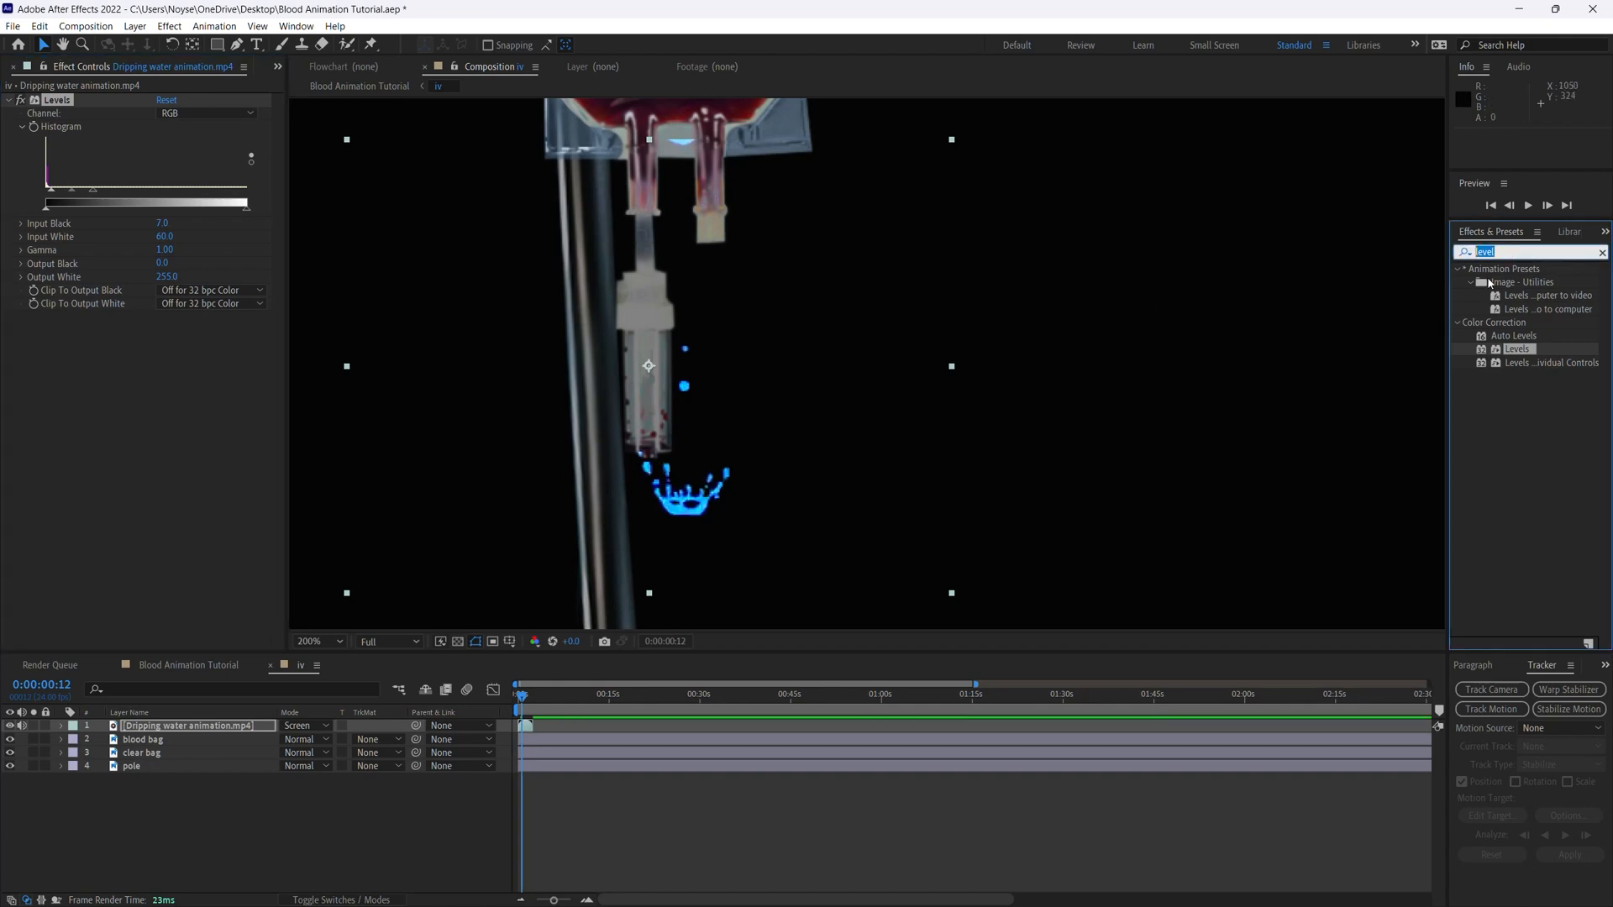
pyautogui.write('hu')
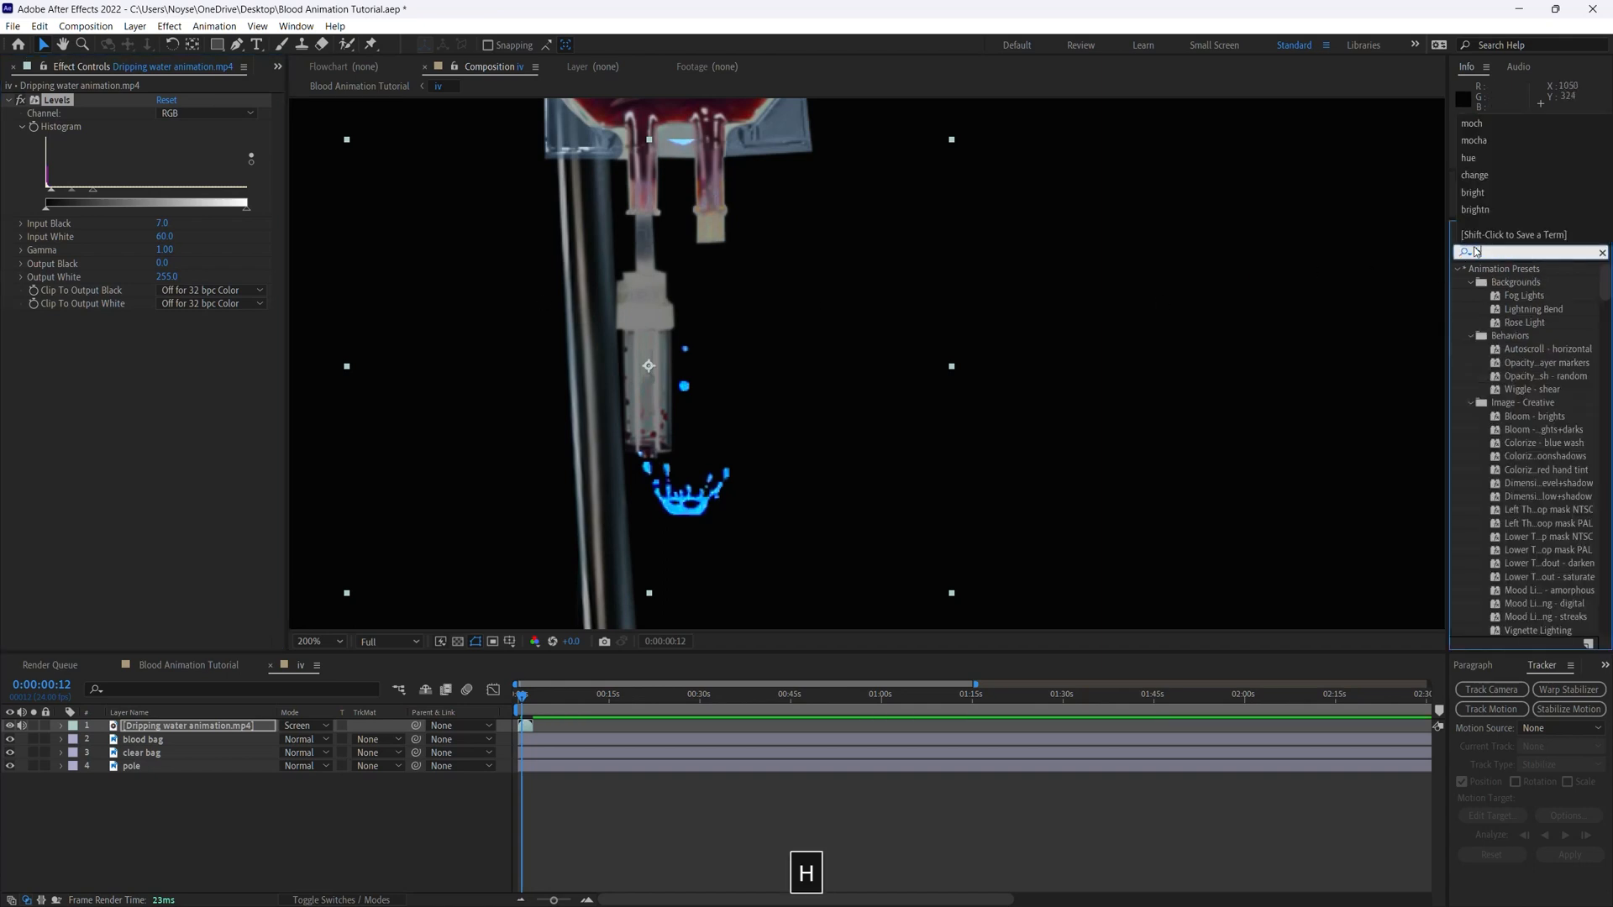
pyautogui.click(1522, 459)
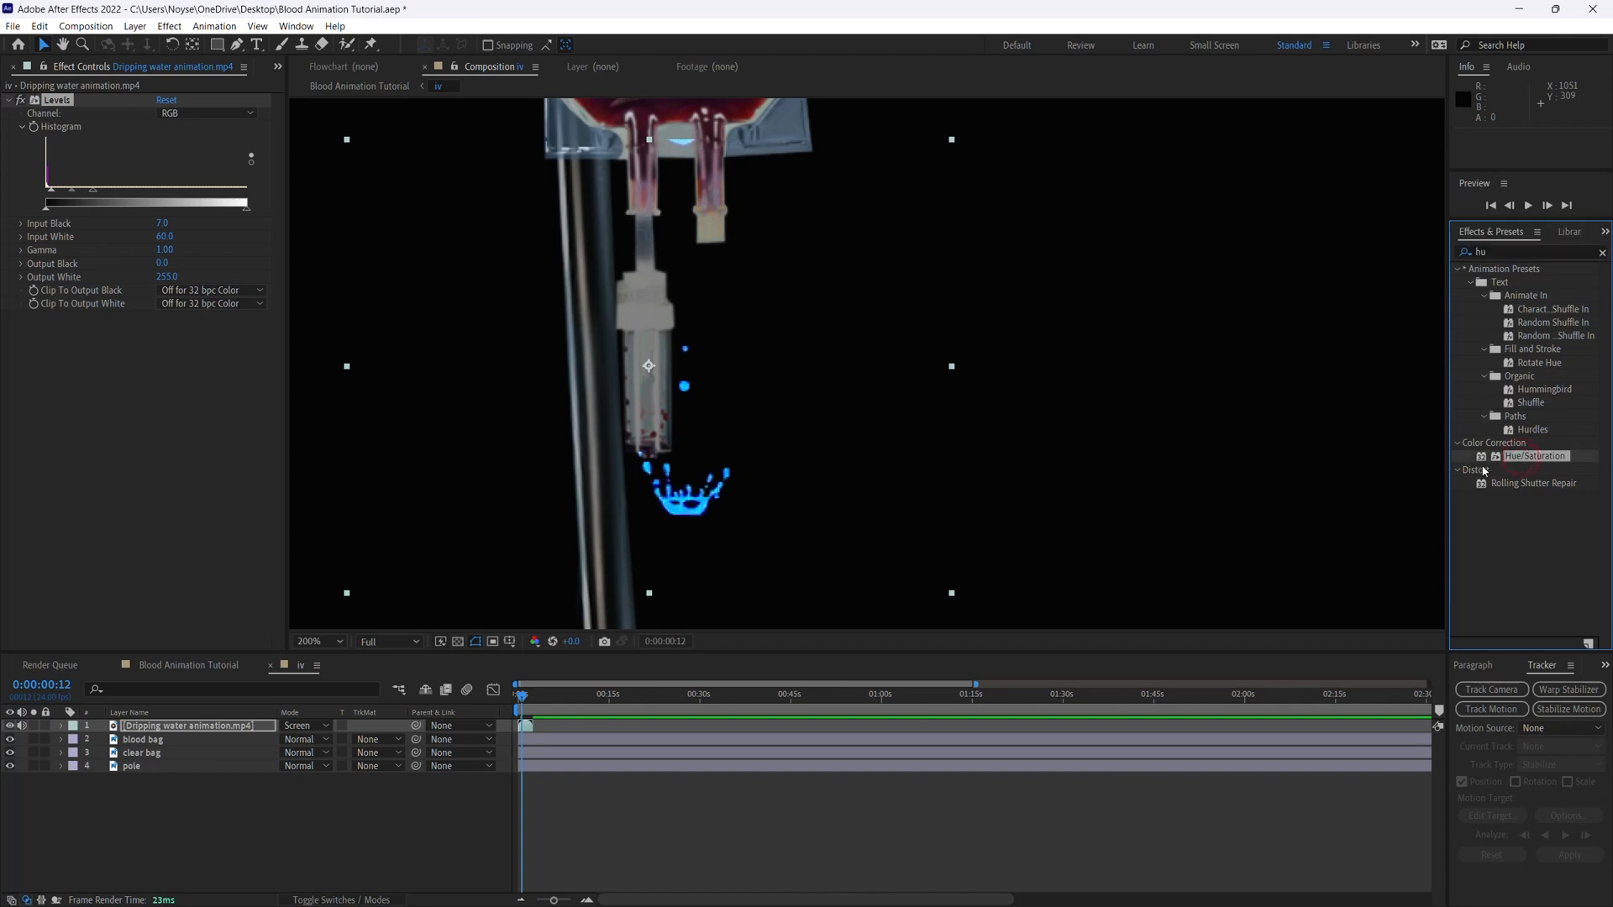
pyautogui.moveTo(1483, 463); pyautogui.dragTo(211, 726)
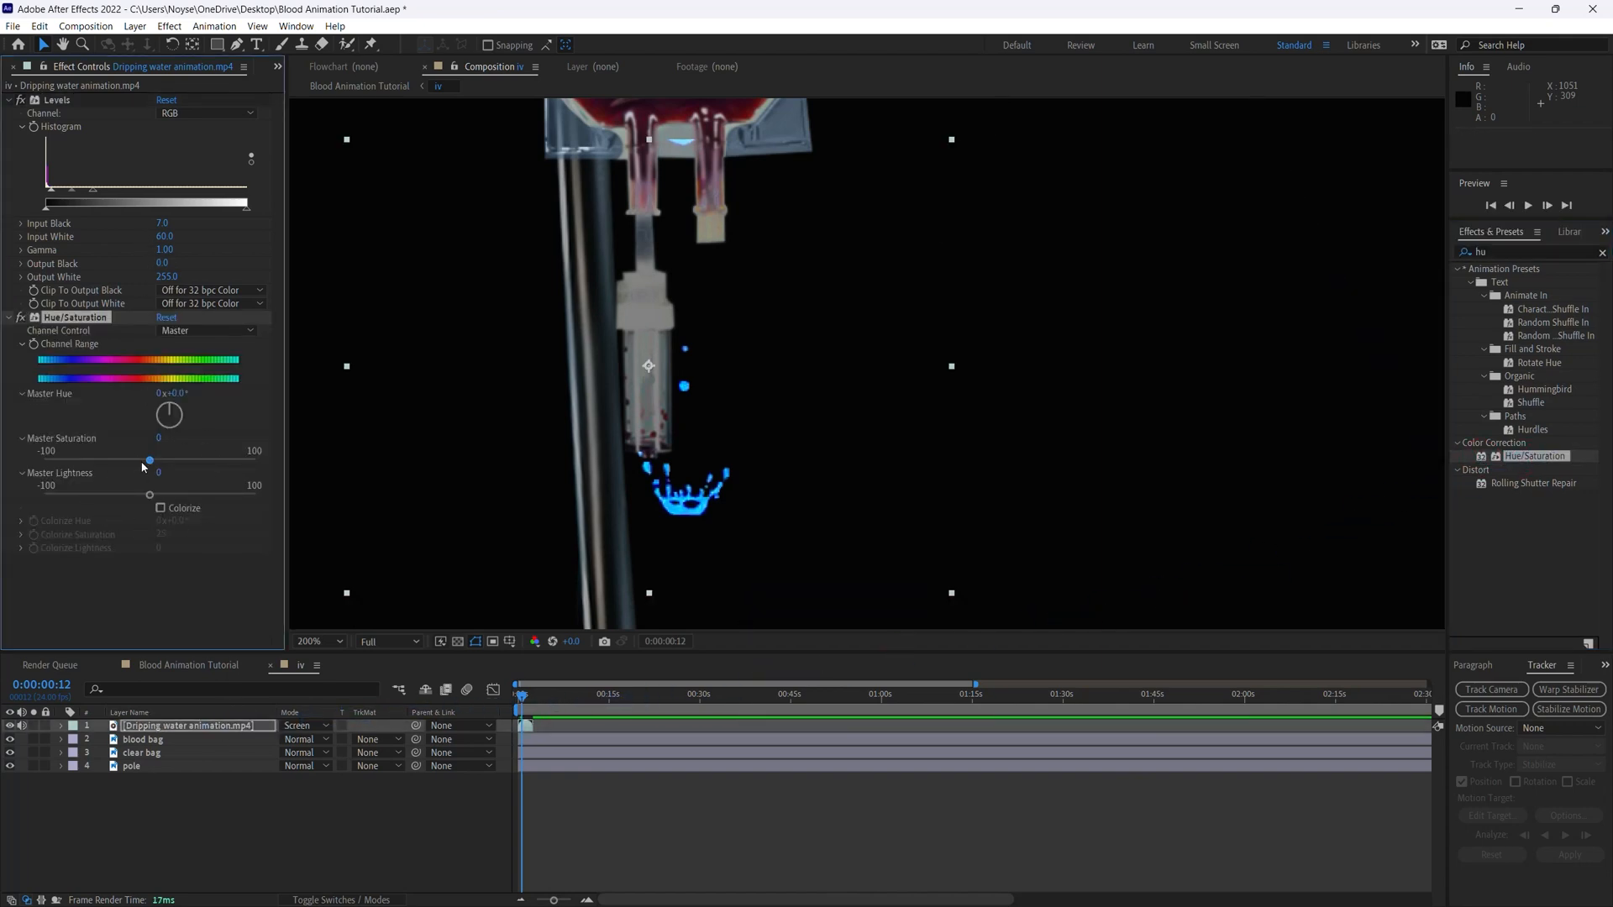
pyautogui.moveTo(147, 460); pyautogui.dragTo(7, 467)
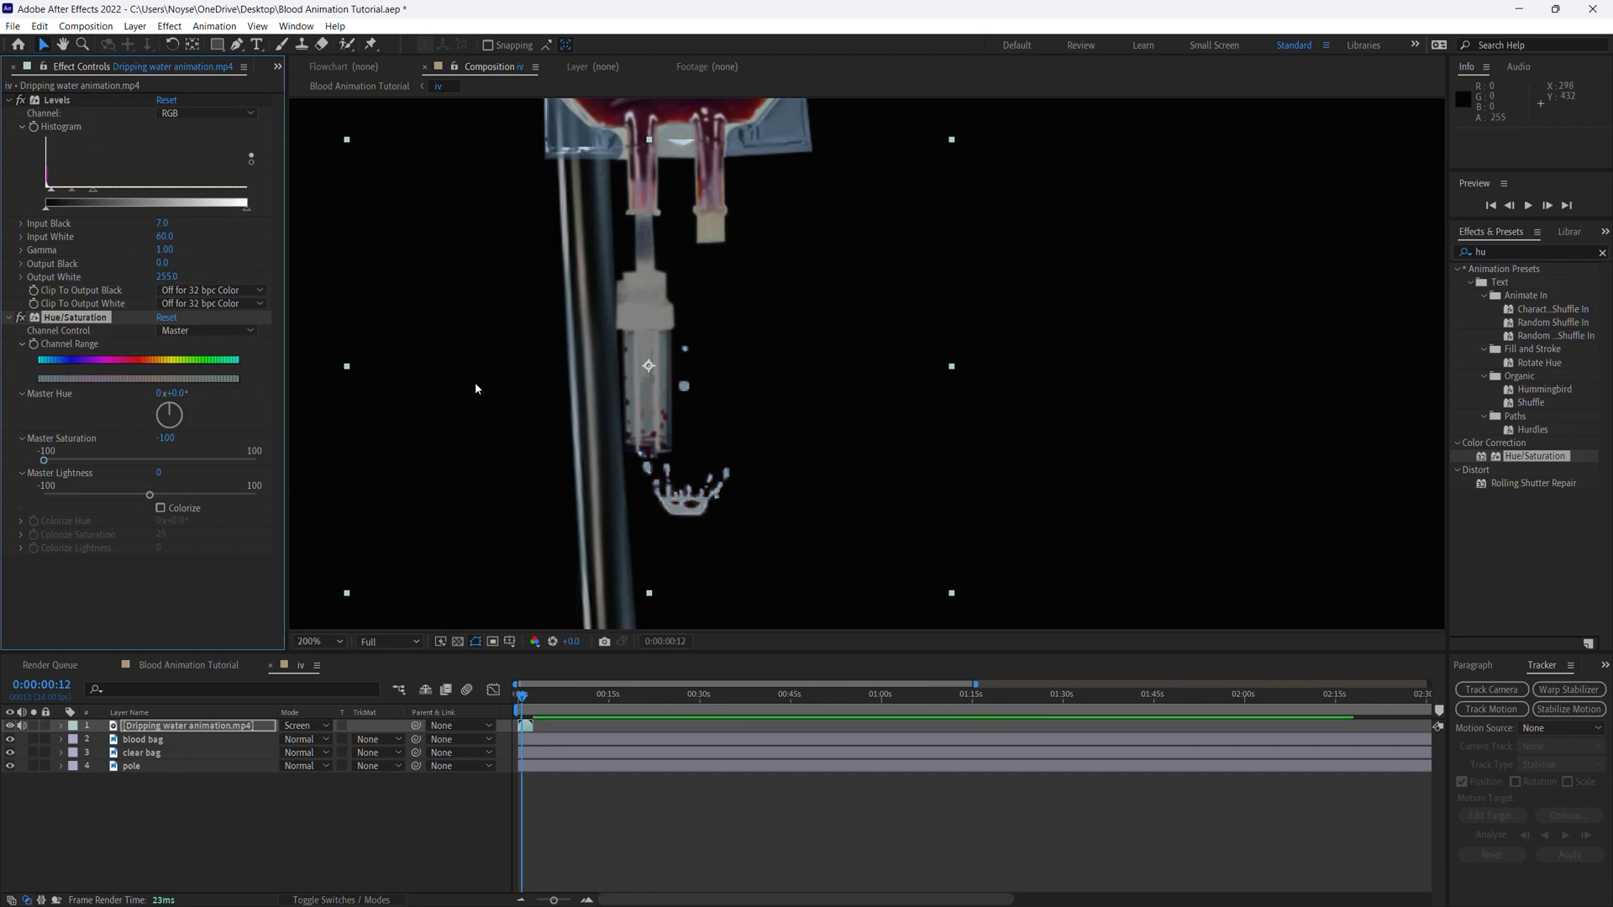
# Place Levels below Hue/Saturation in the effect order and set its Input White to 40
pyautogui.click(8, 100)
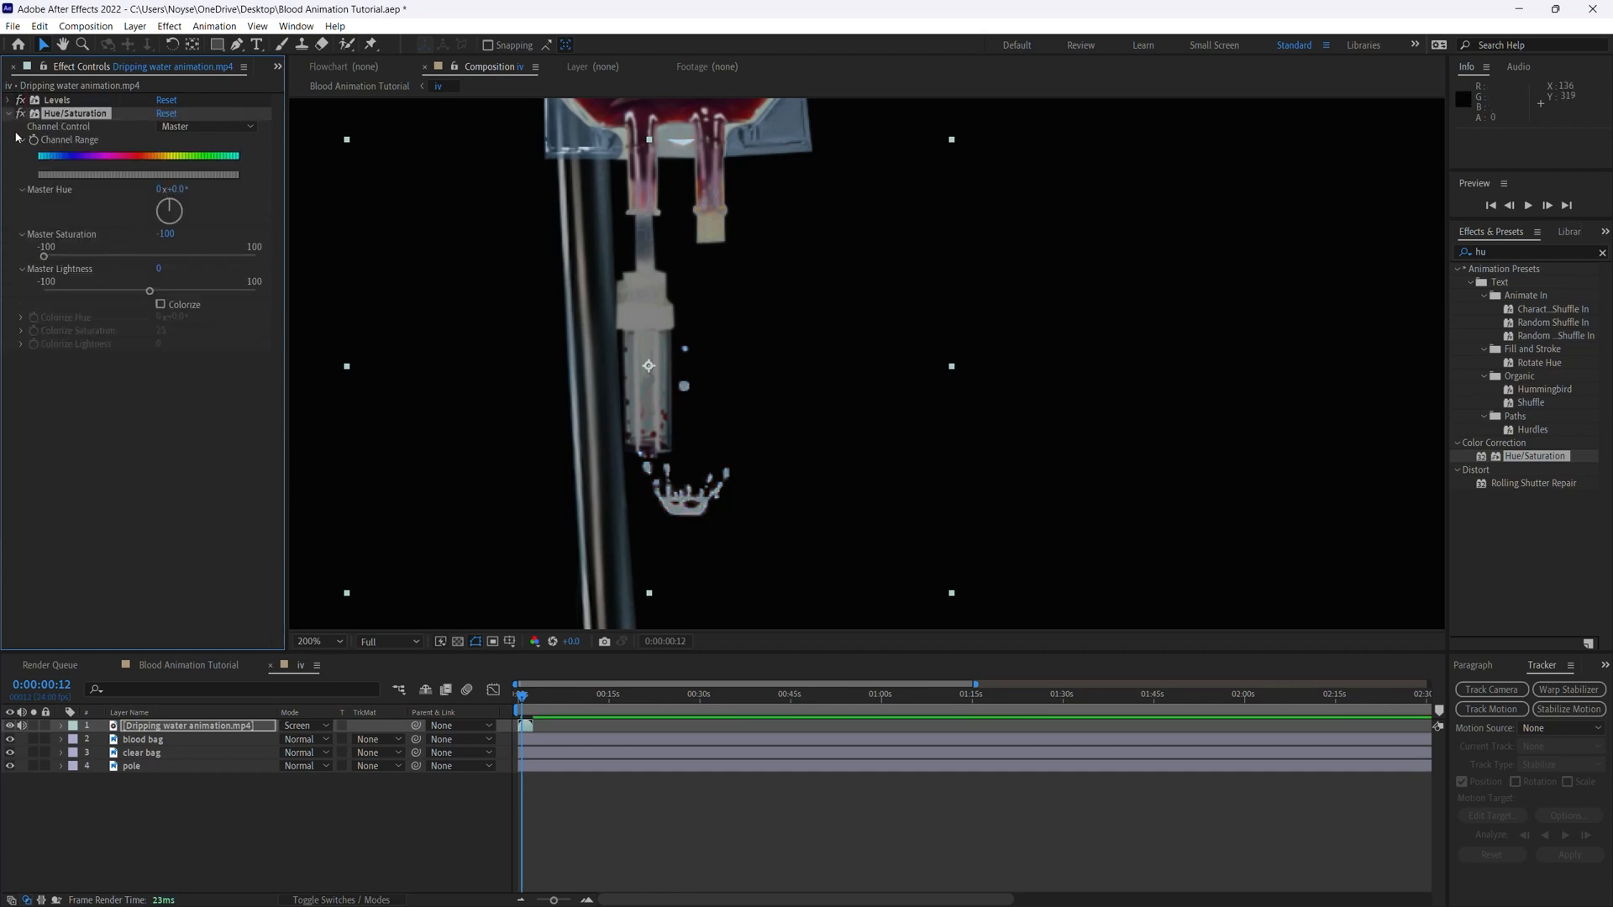
pyautogui.click(10, 115)
pyautogui.click(66, 101)
pyautogui.moveTo(85, 107); pyautogui.dragTo(94, 143)
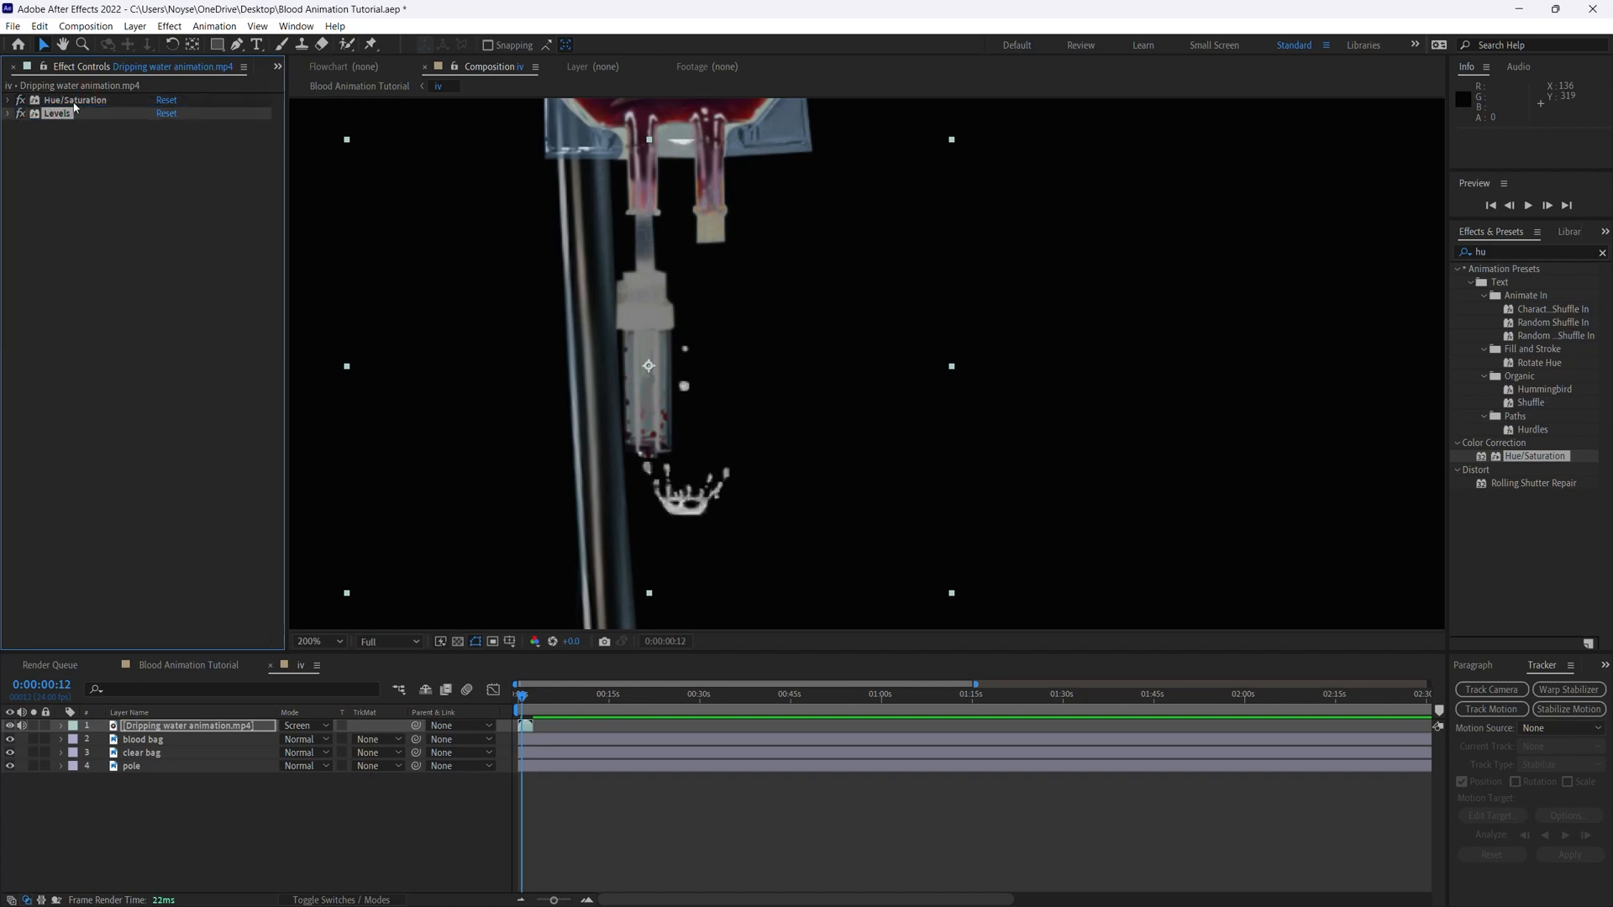
pyautogui.click(114, 102)
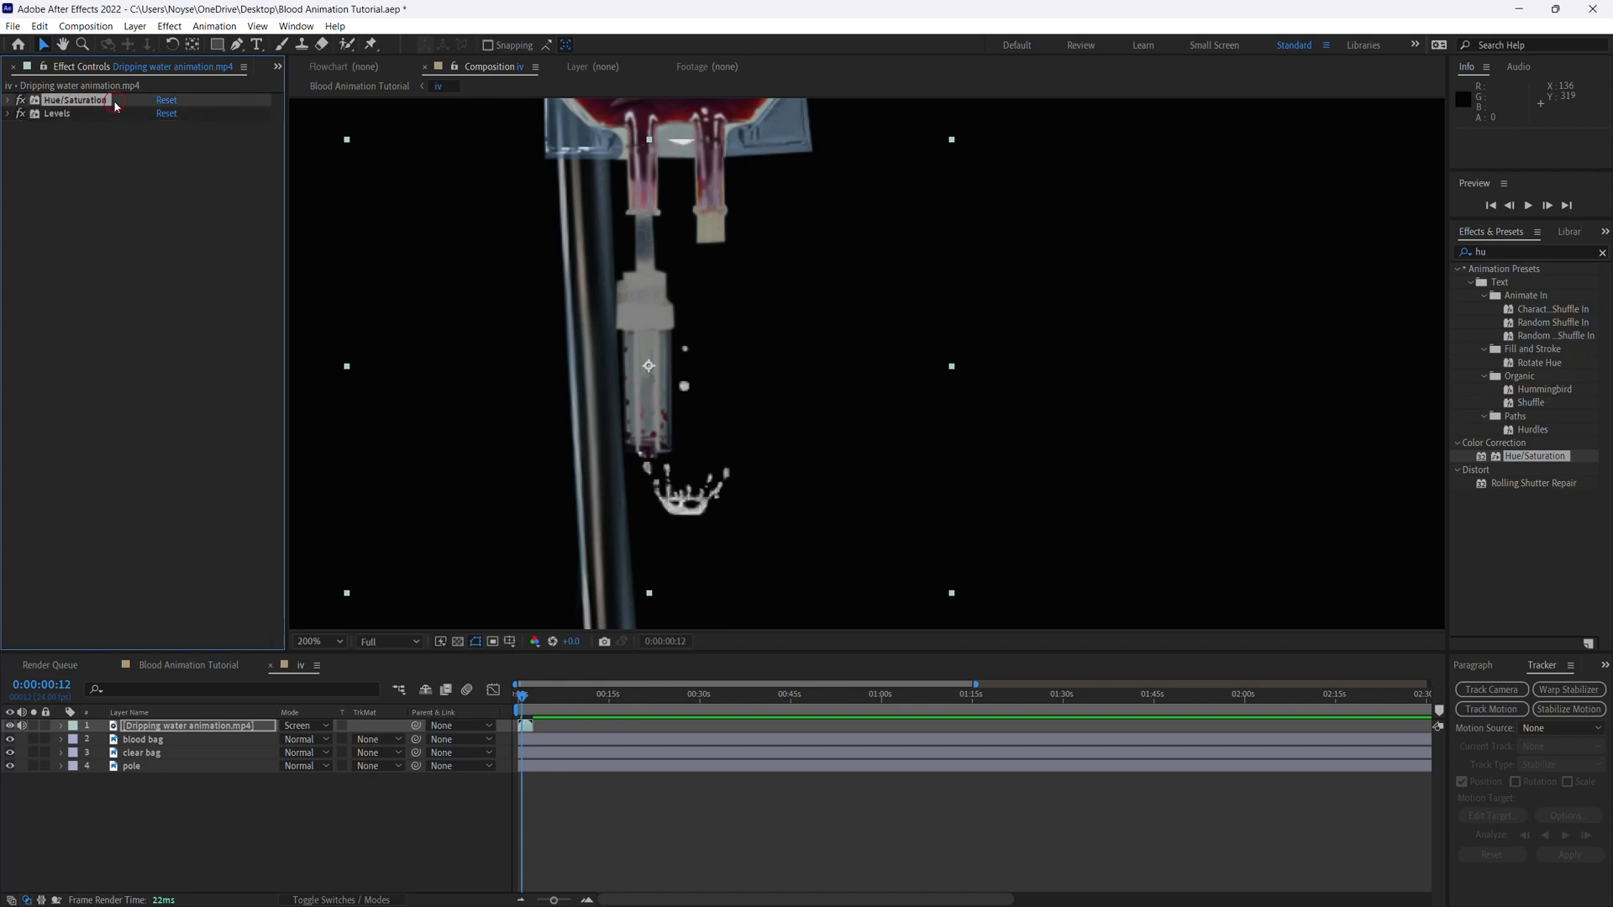
pyautogui.click(71, 115)
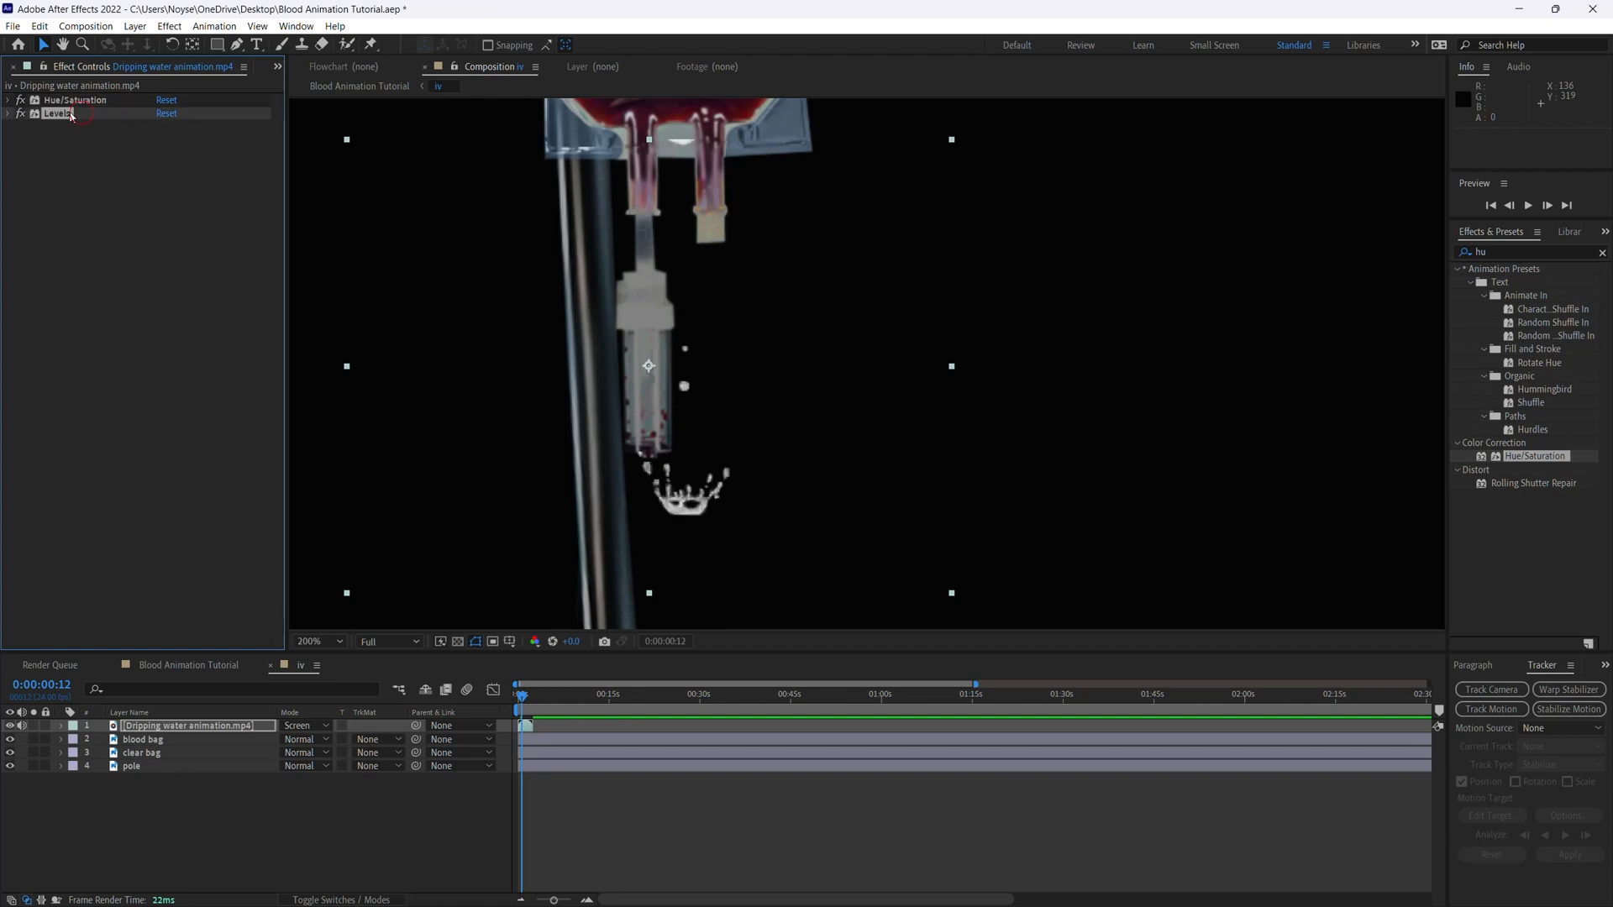
pyautogui.click(10, 116)
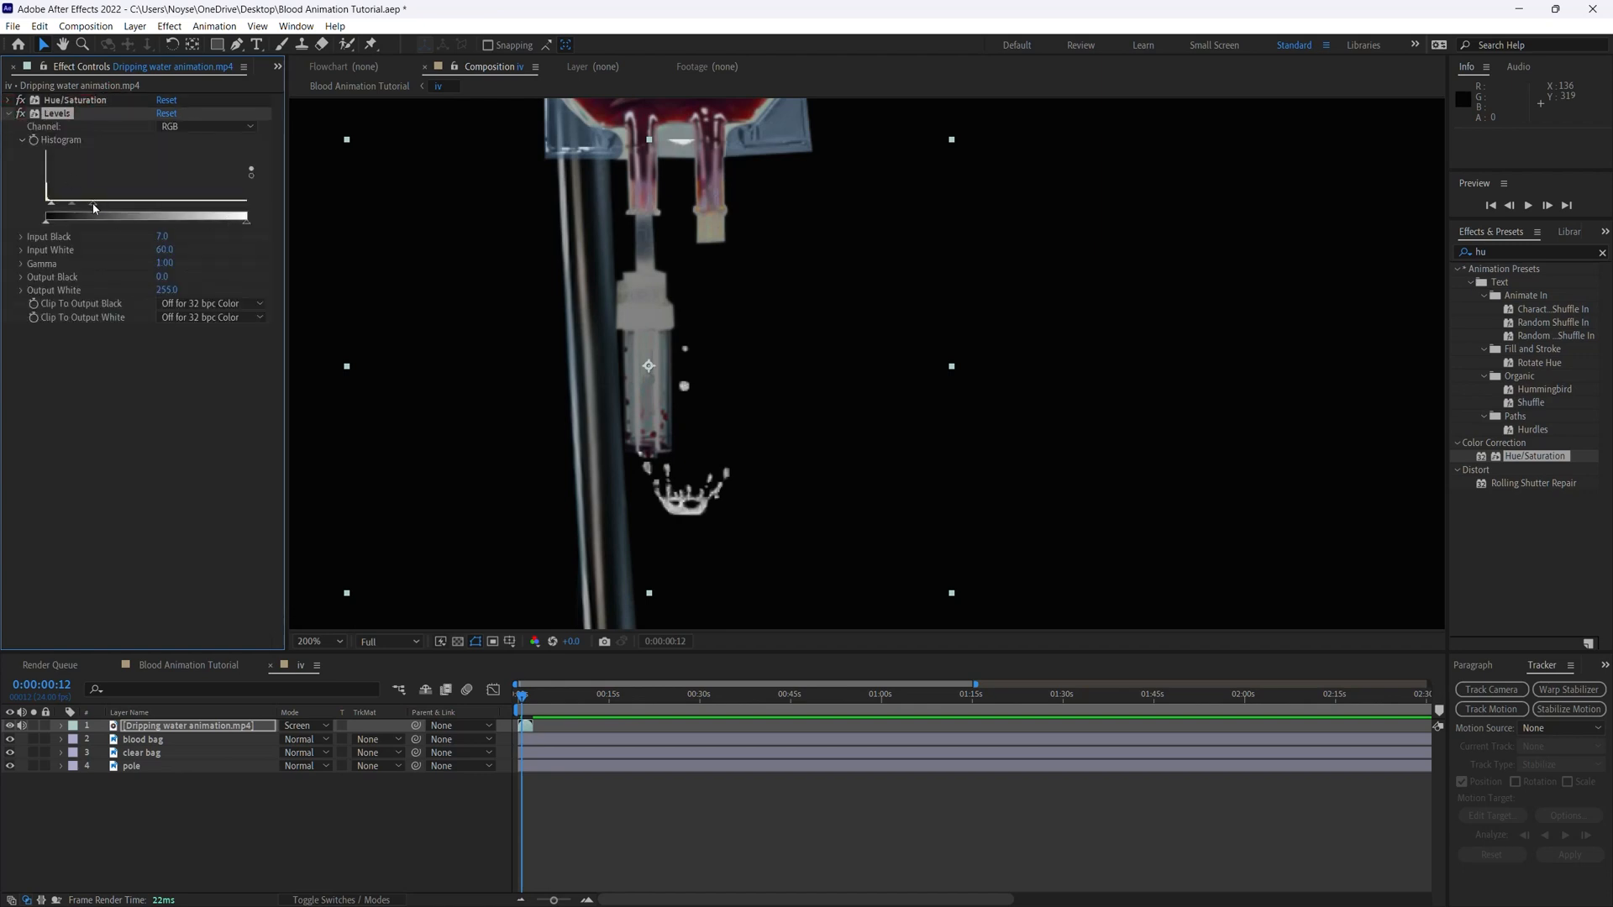
pyautogui.moveTo(94, 208); pyautogui.dragTo(81, 208)
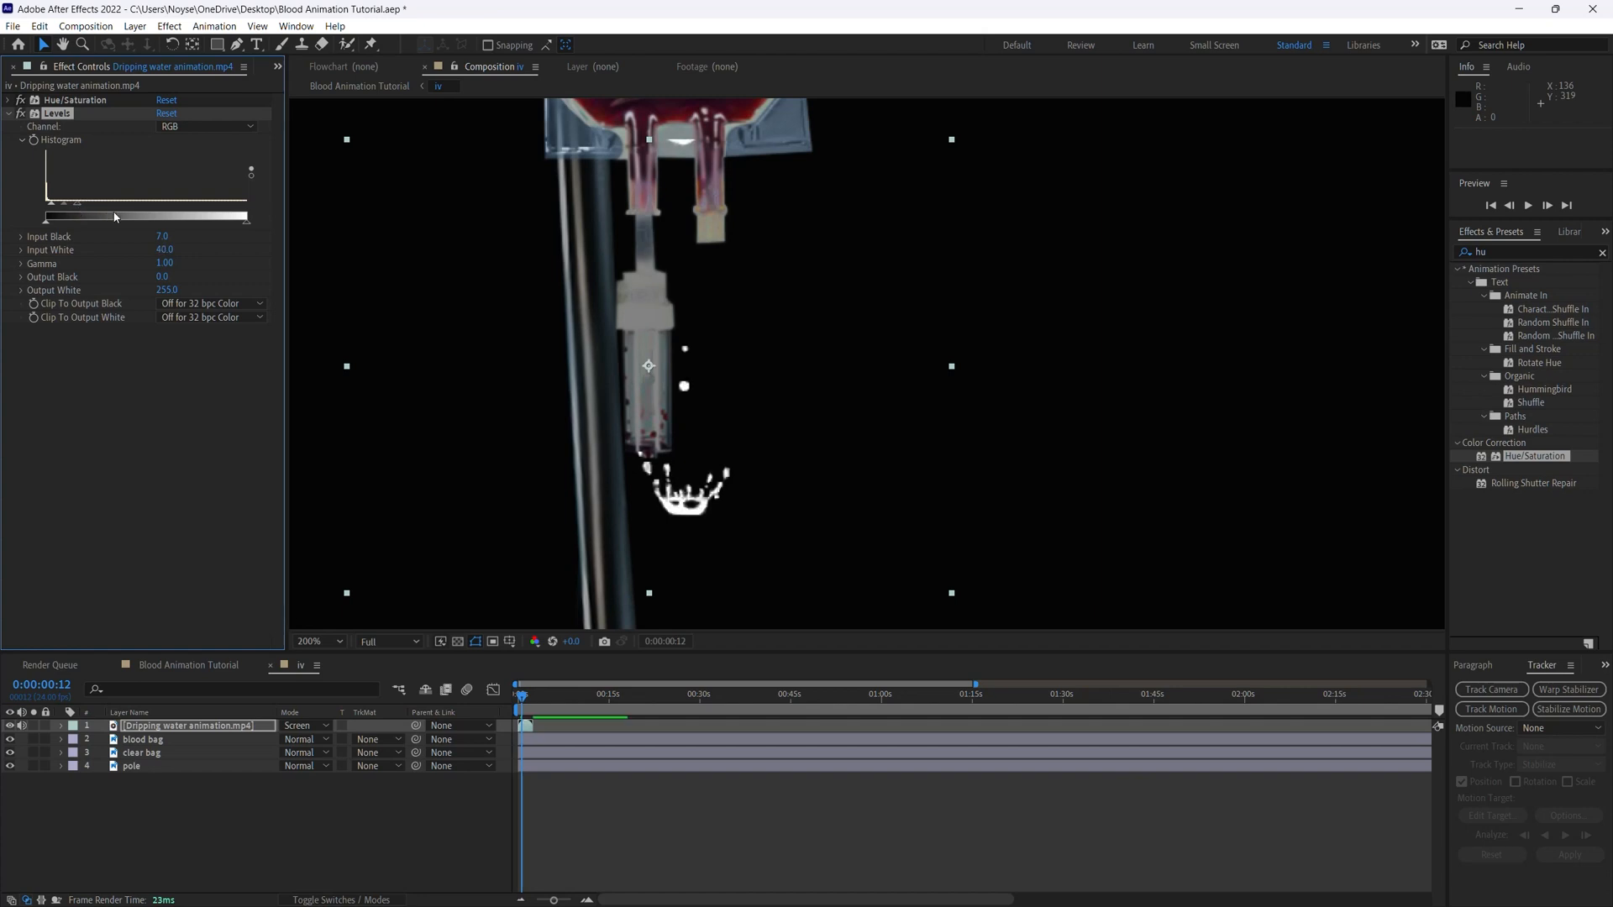
# Scale the dripping water layer down to 32% and position it inside the drip chamber at about 411, 438
pyautogui.moveTo(713, 495); pyautogui.dragTo(697, 502)
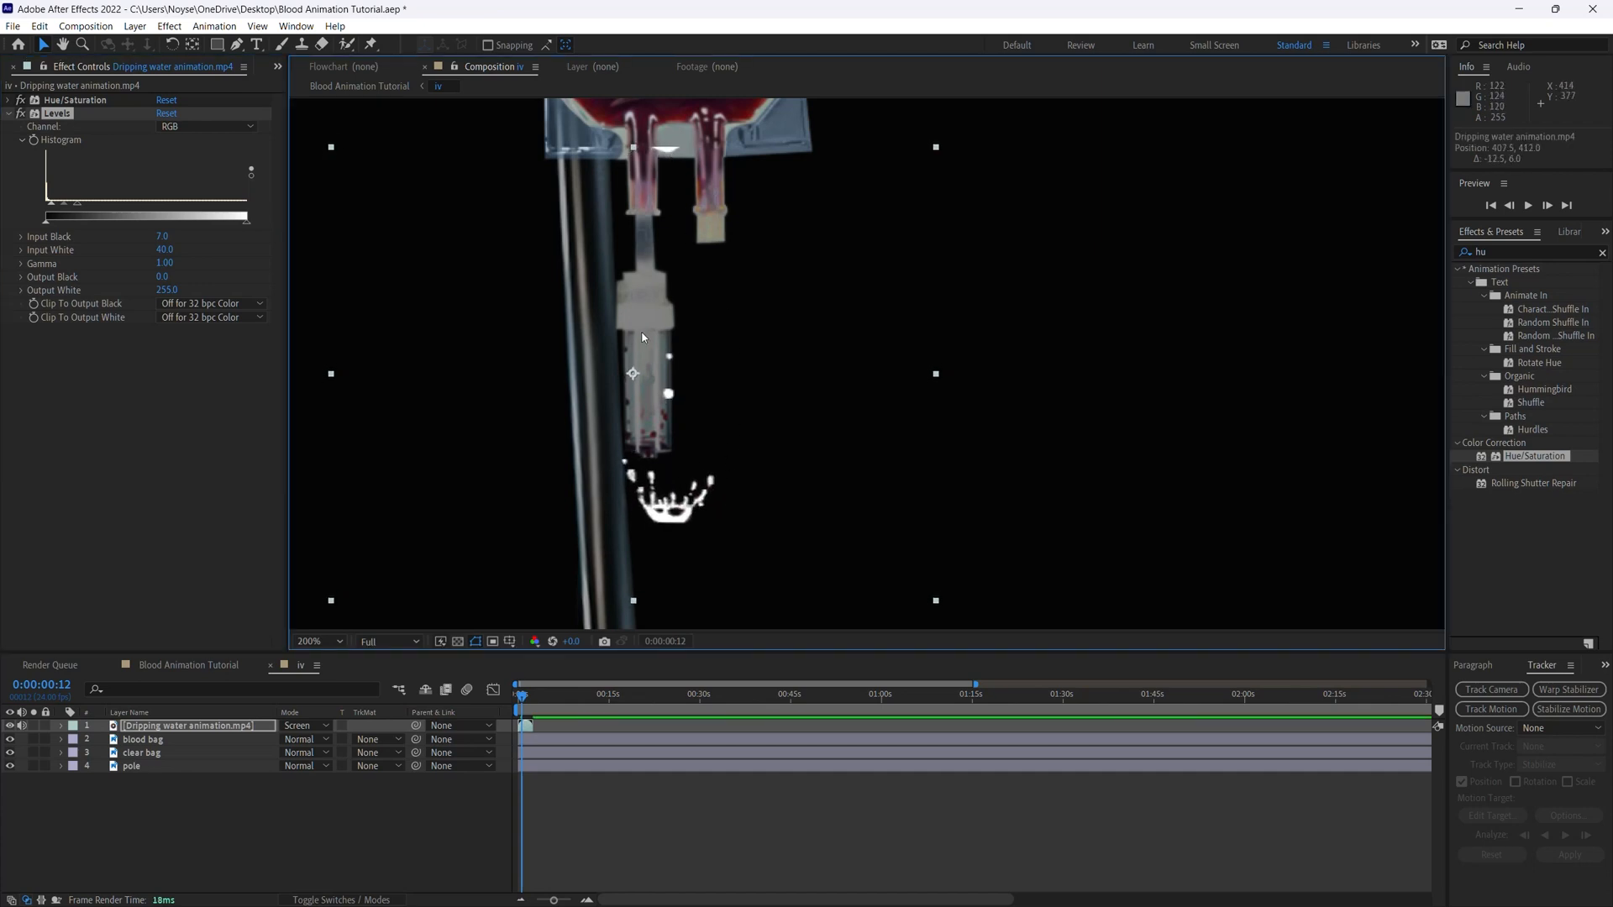
pyautogui.click(266, 728)
pyautogui.press('s')
pyautogui.moveTo(333, 743); pyautogui.dragTo(288, 743)
pyautogui.moveTo(667, 309); pyautogui.dragTo(663, 397)
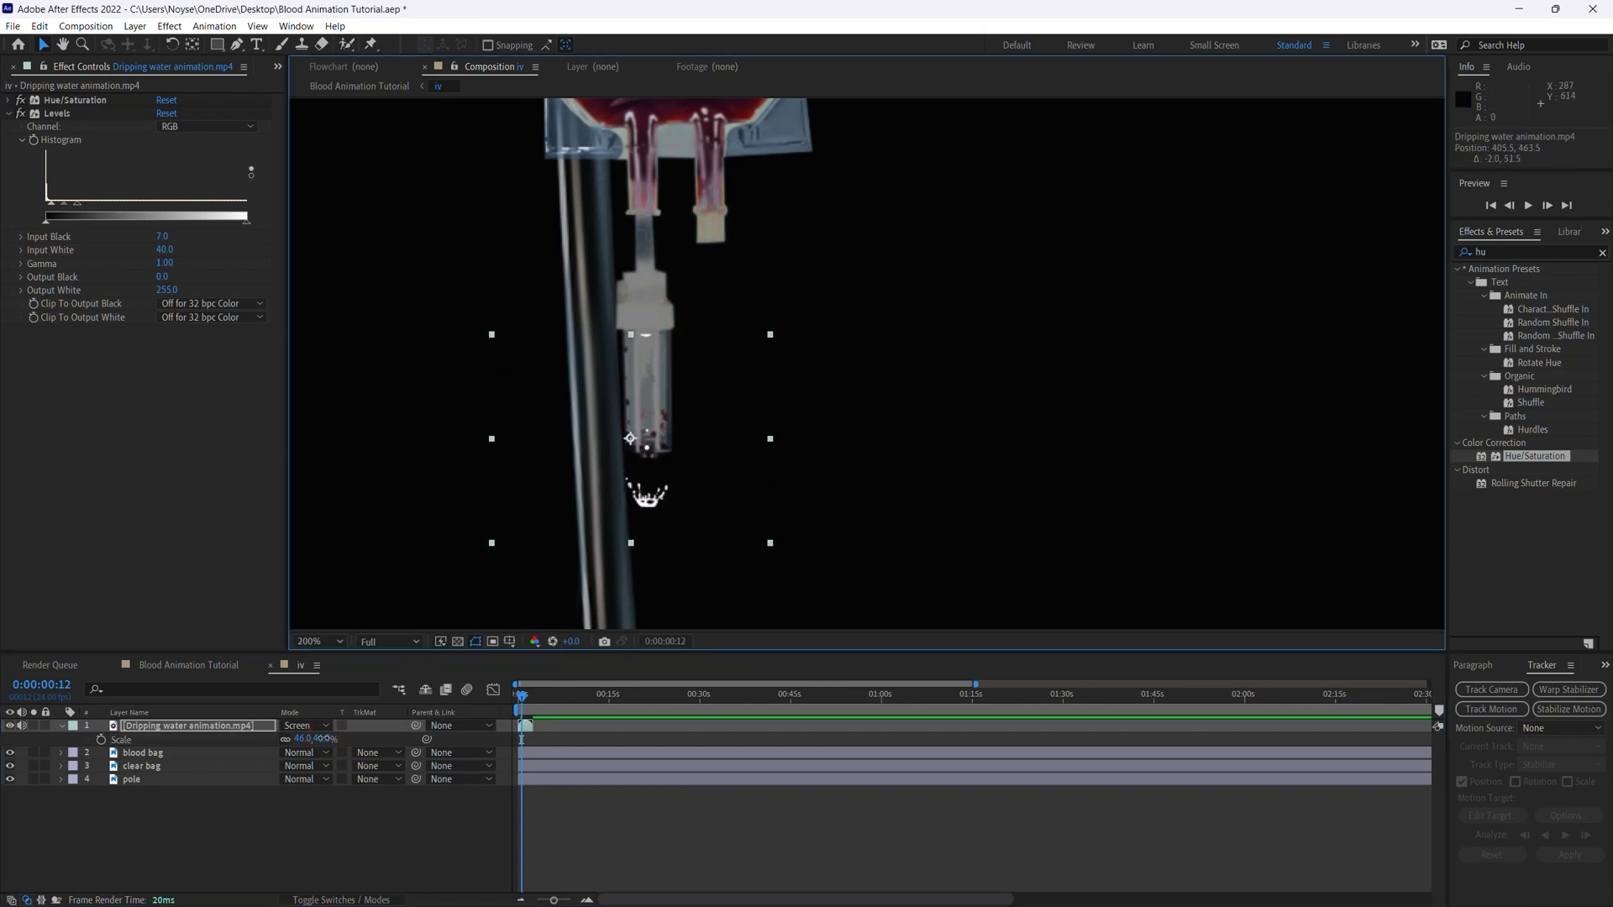
pyautogui.moveTo(324, 738); pyautogui.dragTo(314, 738)
pyautogui.moveTo(647, 491); pyautogui.dragTo(656, 454)
pyautogui.moveTo(322, 738); pyautogui.dragTo(326, 739)
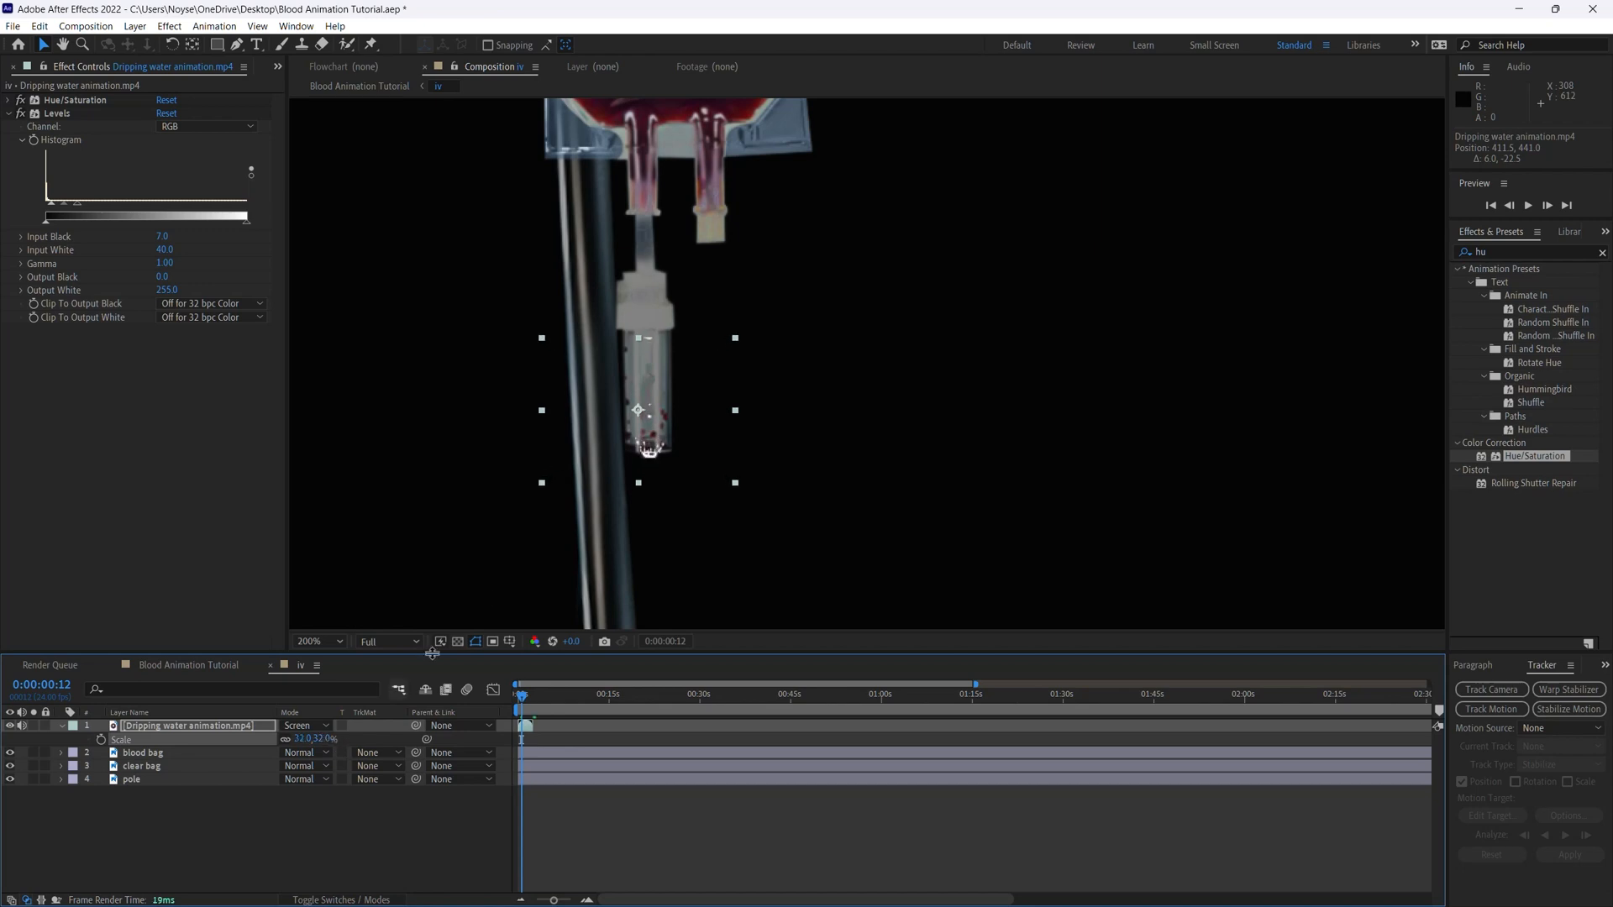
pyautogui.moveTo(665, 452); pyautogui.dragTo(663, 447)
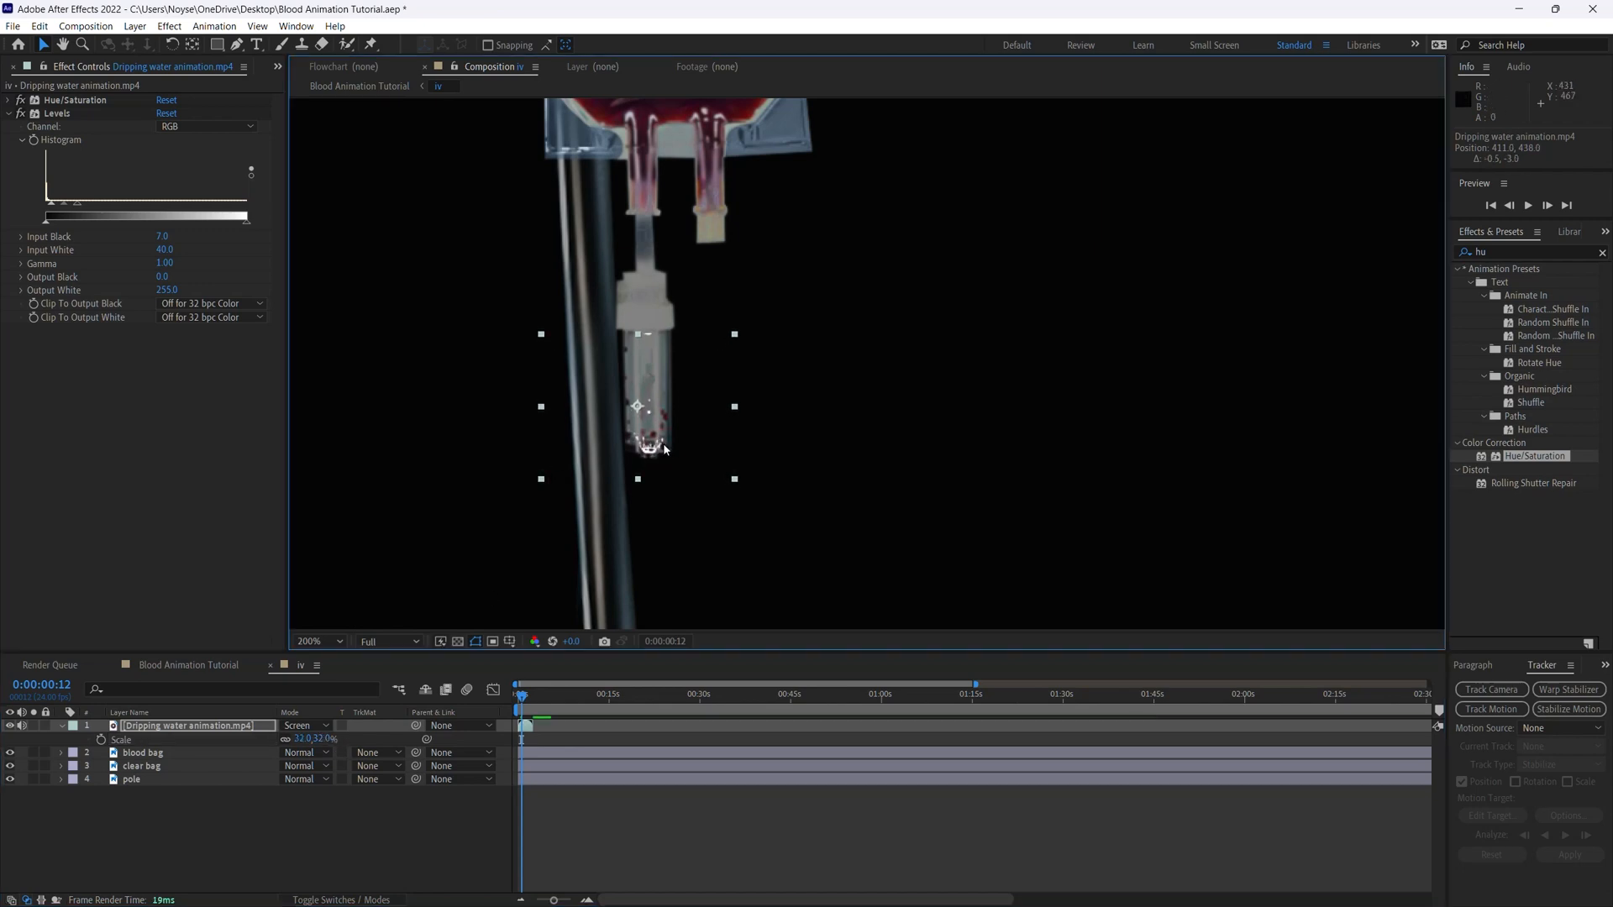
# Refine the dripping water layer's scale to 31.5% and nudge it so the splash fits the bottom of the drip chamber
pyautogui.click(328, 739)
pyautogui.write('31')
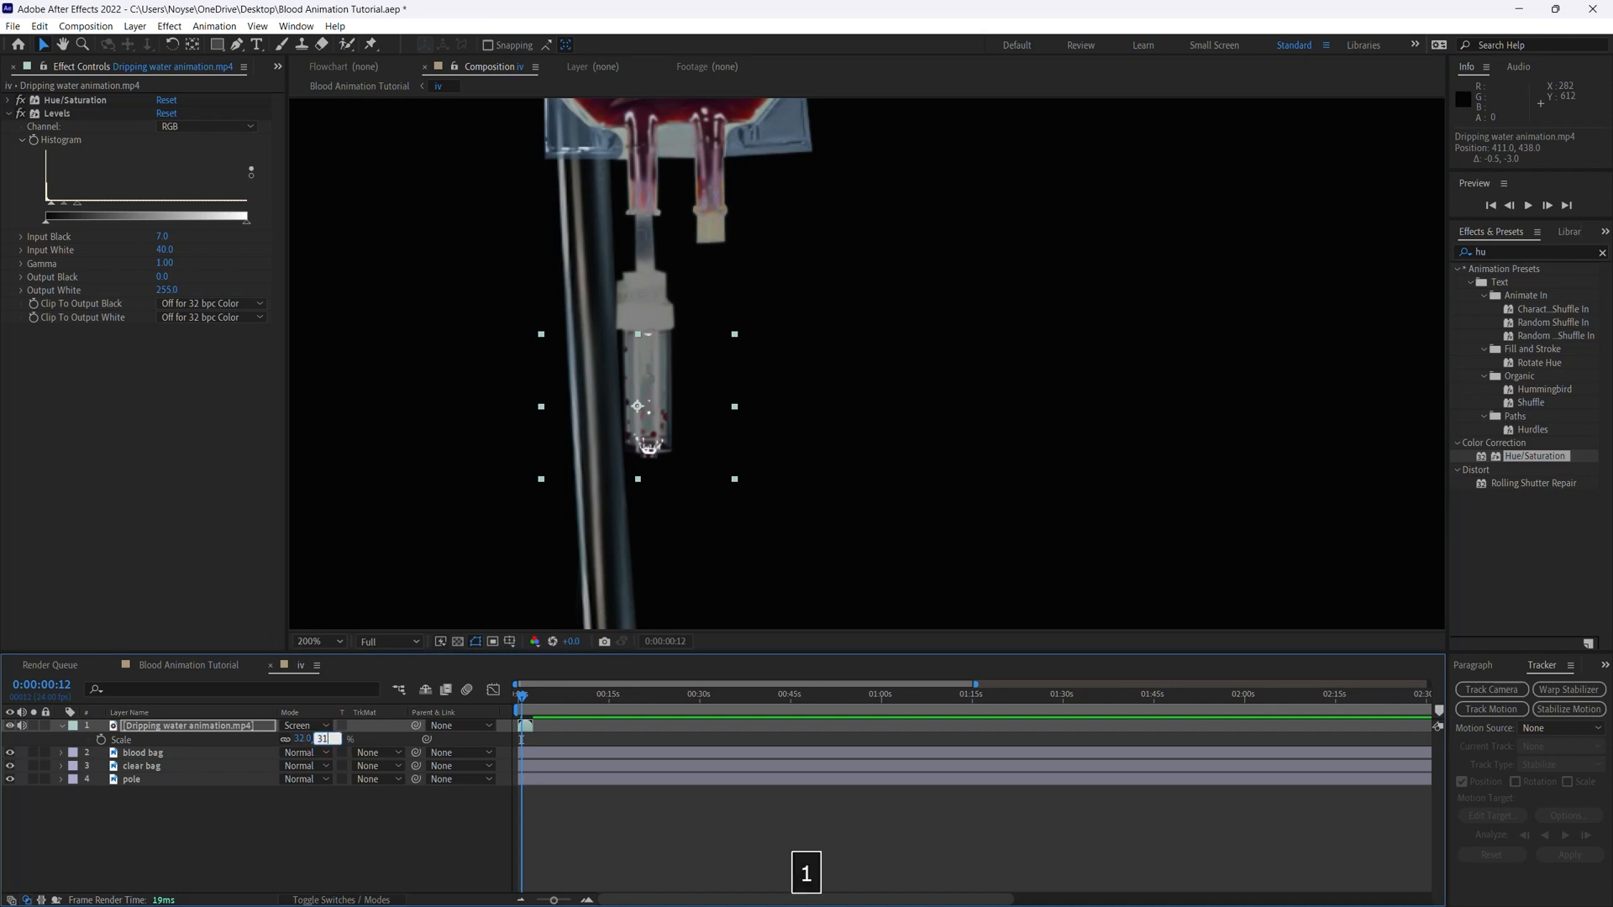
pyautogui.press('Return')
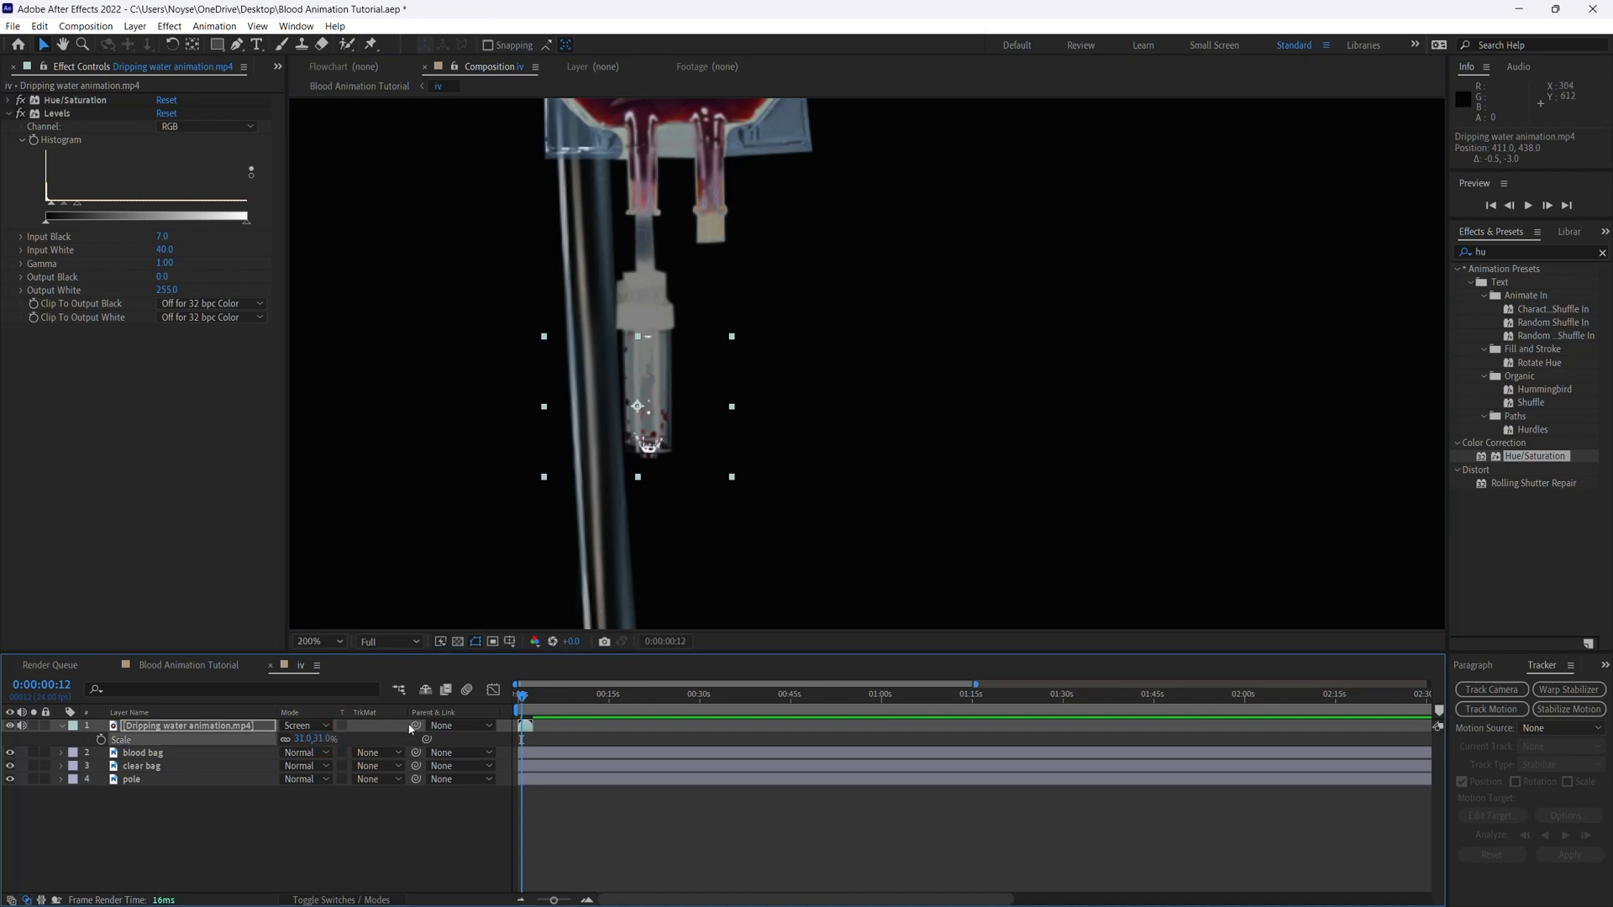
pyautogui.moveTo(654, 452); pyautogui.dragTo(658, 451)
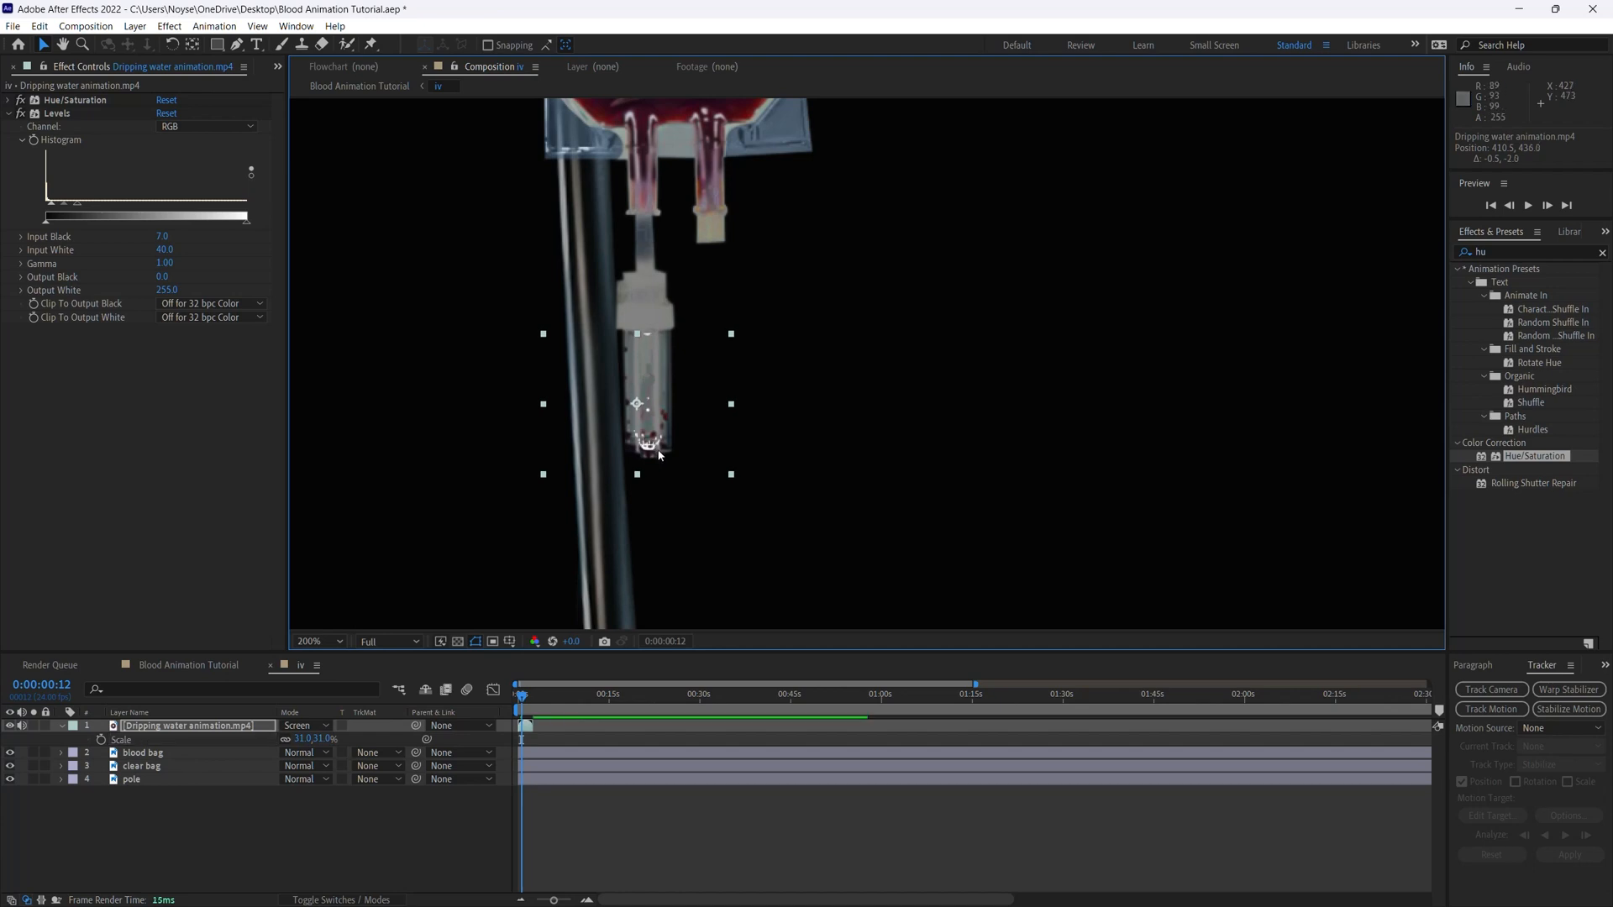
pyautogui.click(326, 739)
pyautogui.write('31.5')
pyautogui.press('Return')
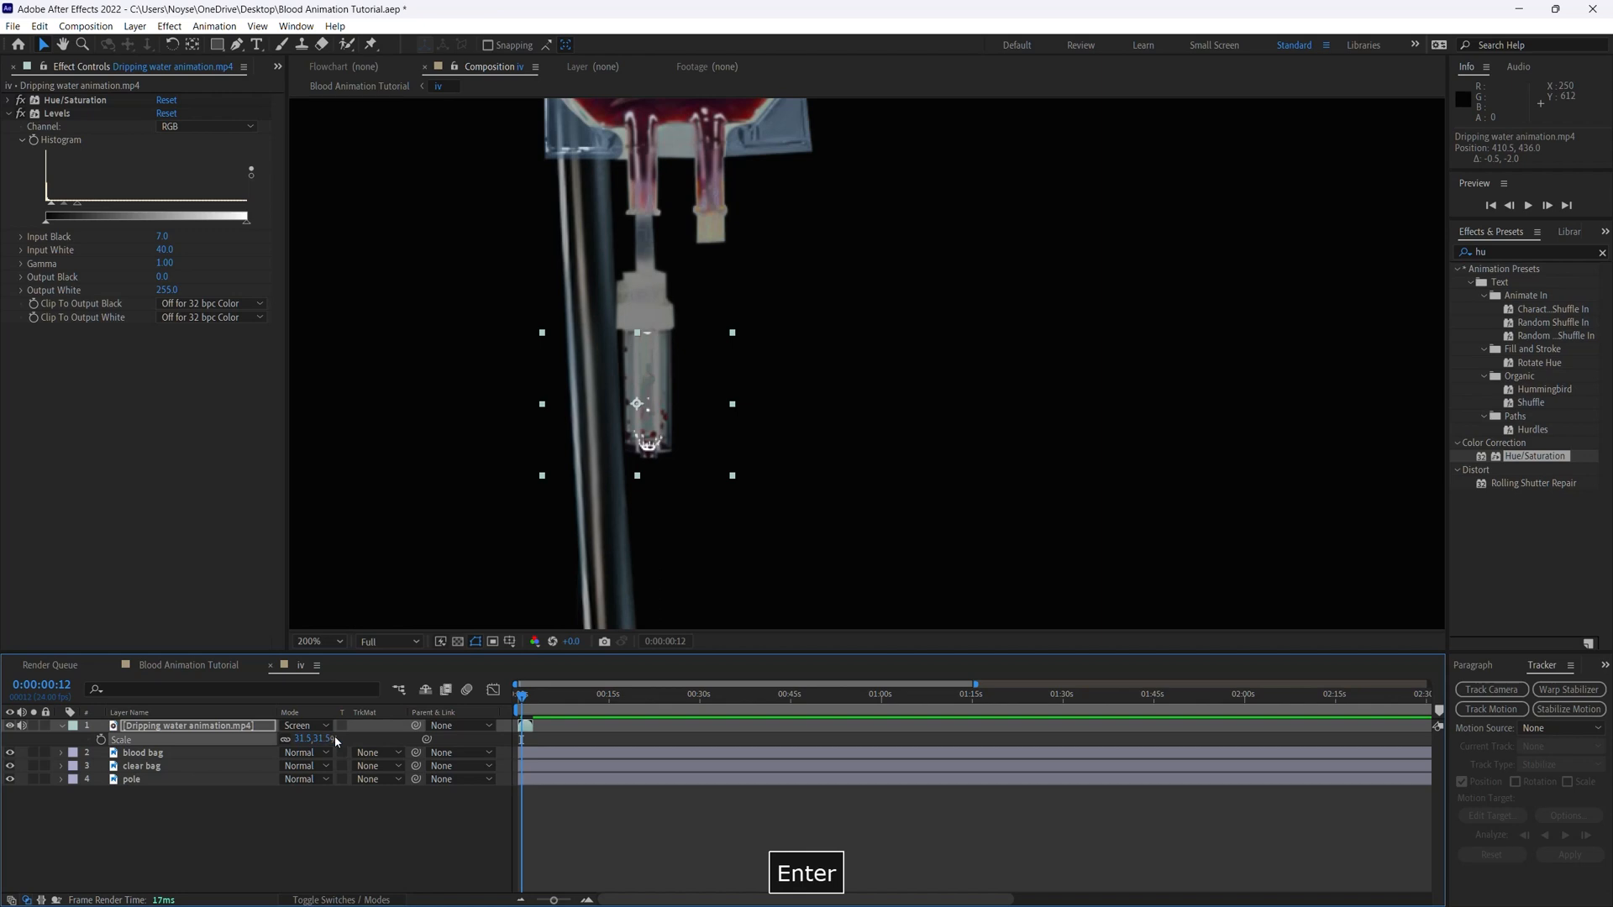
pyautogui.moveTo(657, 441); pyautogui.dragTo(658, 444)
# Play the dripping animation from the start of the timeline, save the project, and clear the layer selection
pyautogui.moveTo(522, 696); pyautogui.dragTo(506, 699)
pyautogui.press('v')
pyautogui.press('space')
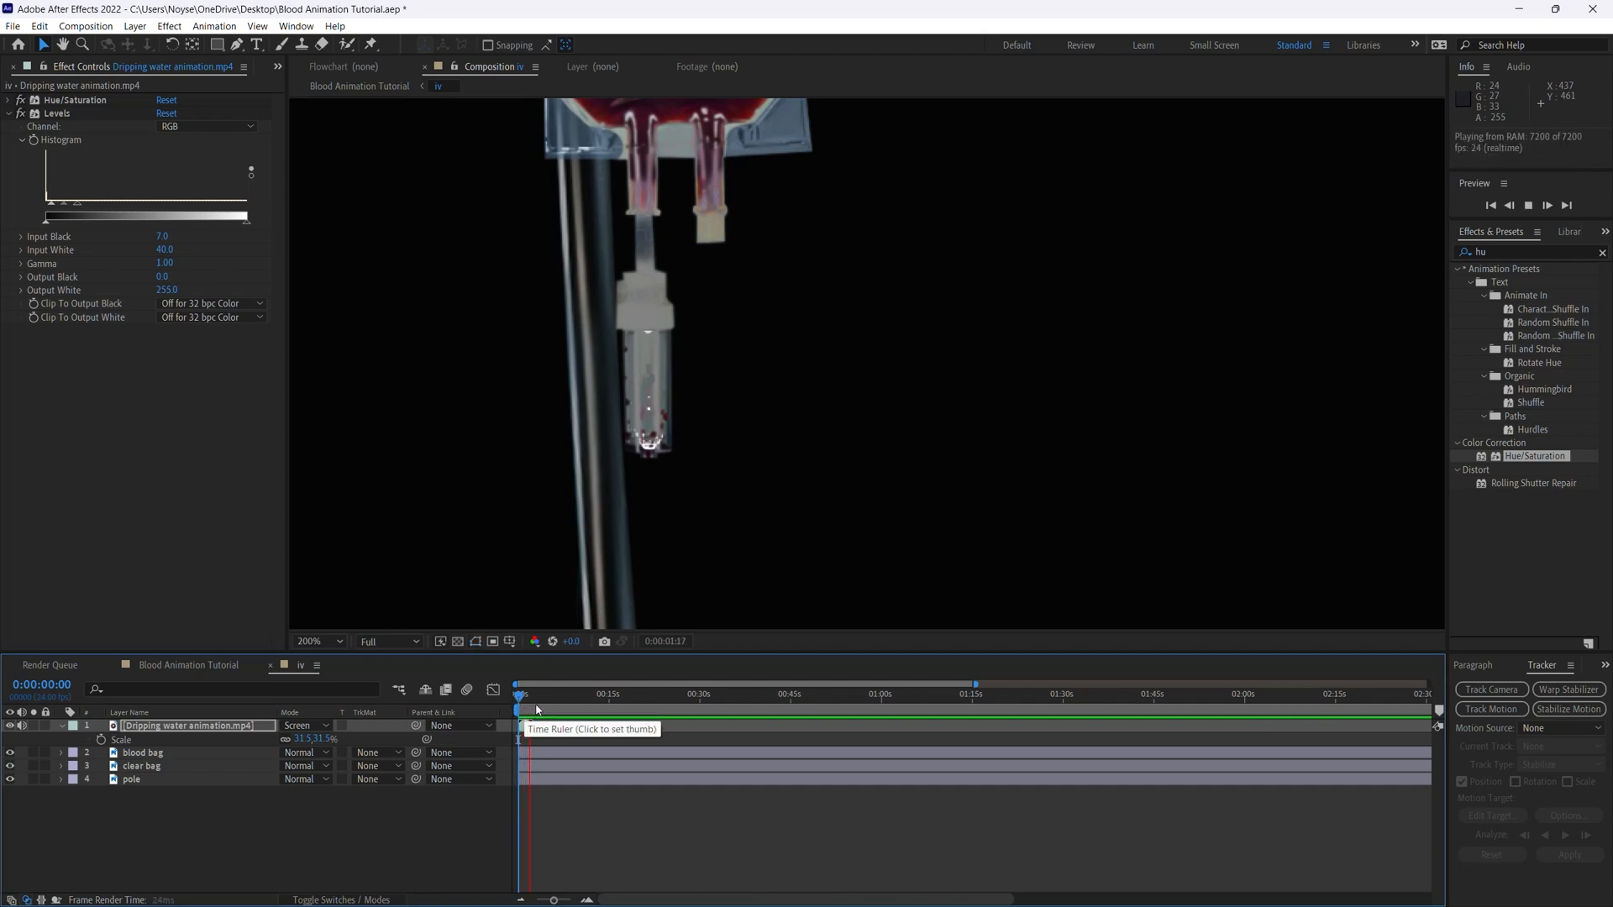
pyautogui.press('space')
pyautogui.hotkey('ctrl', 's')
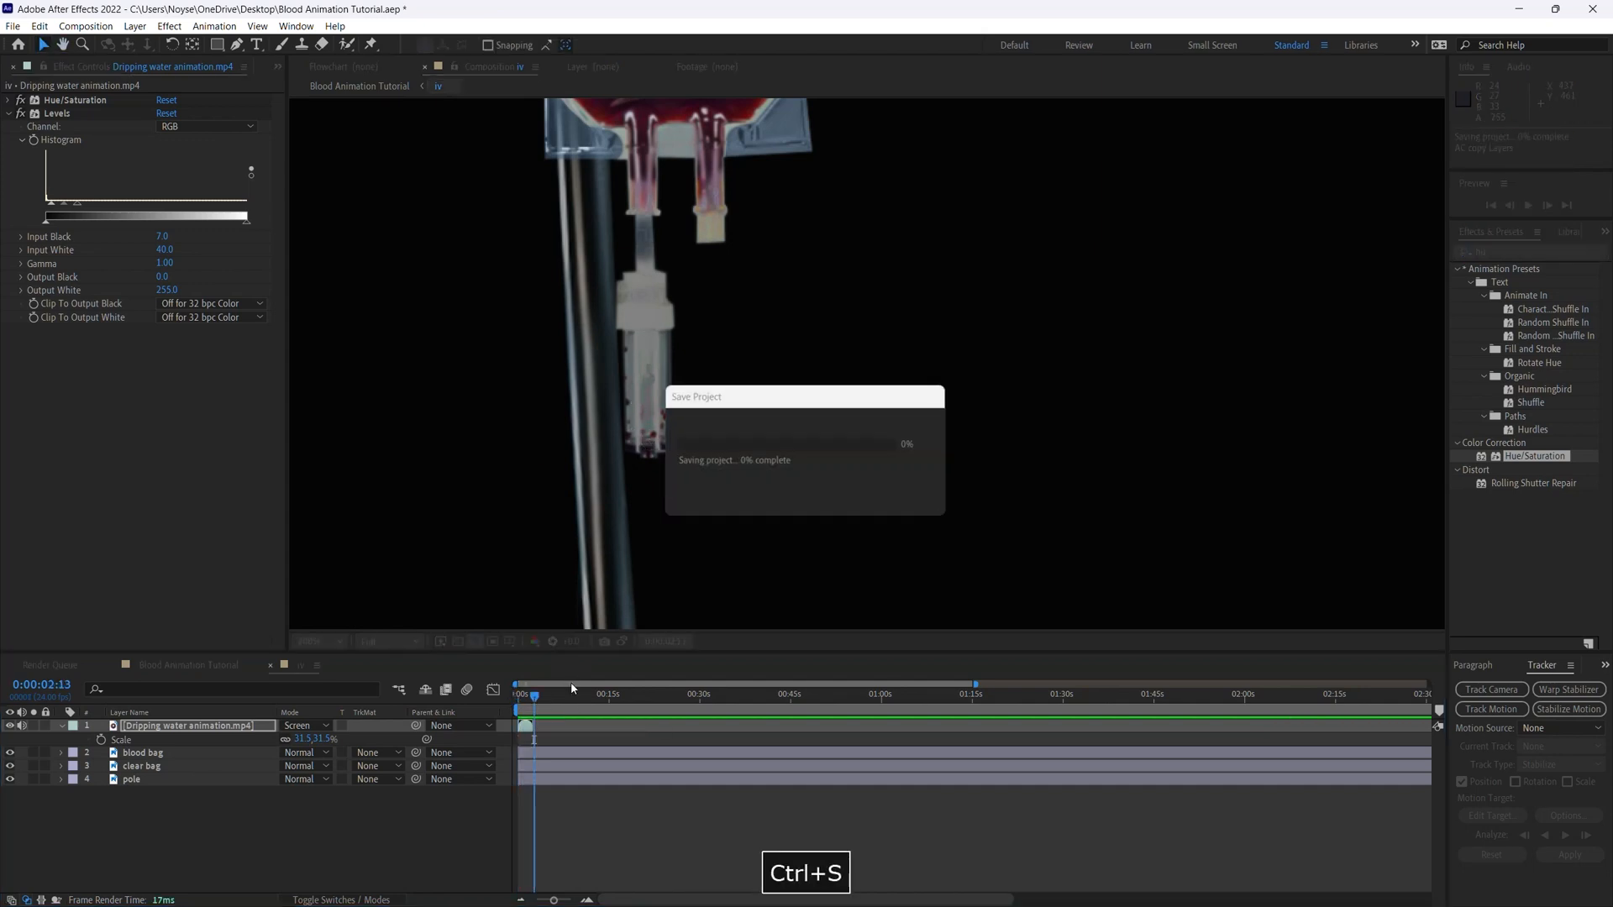
pyautogui.click(623, 850)
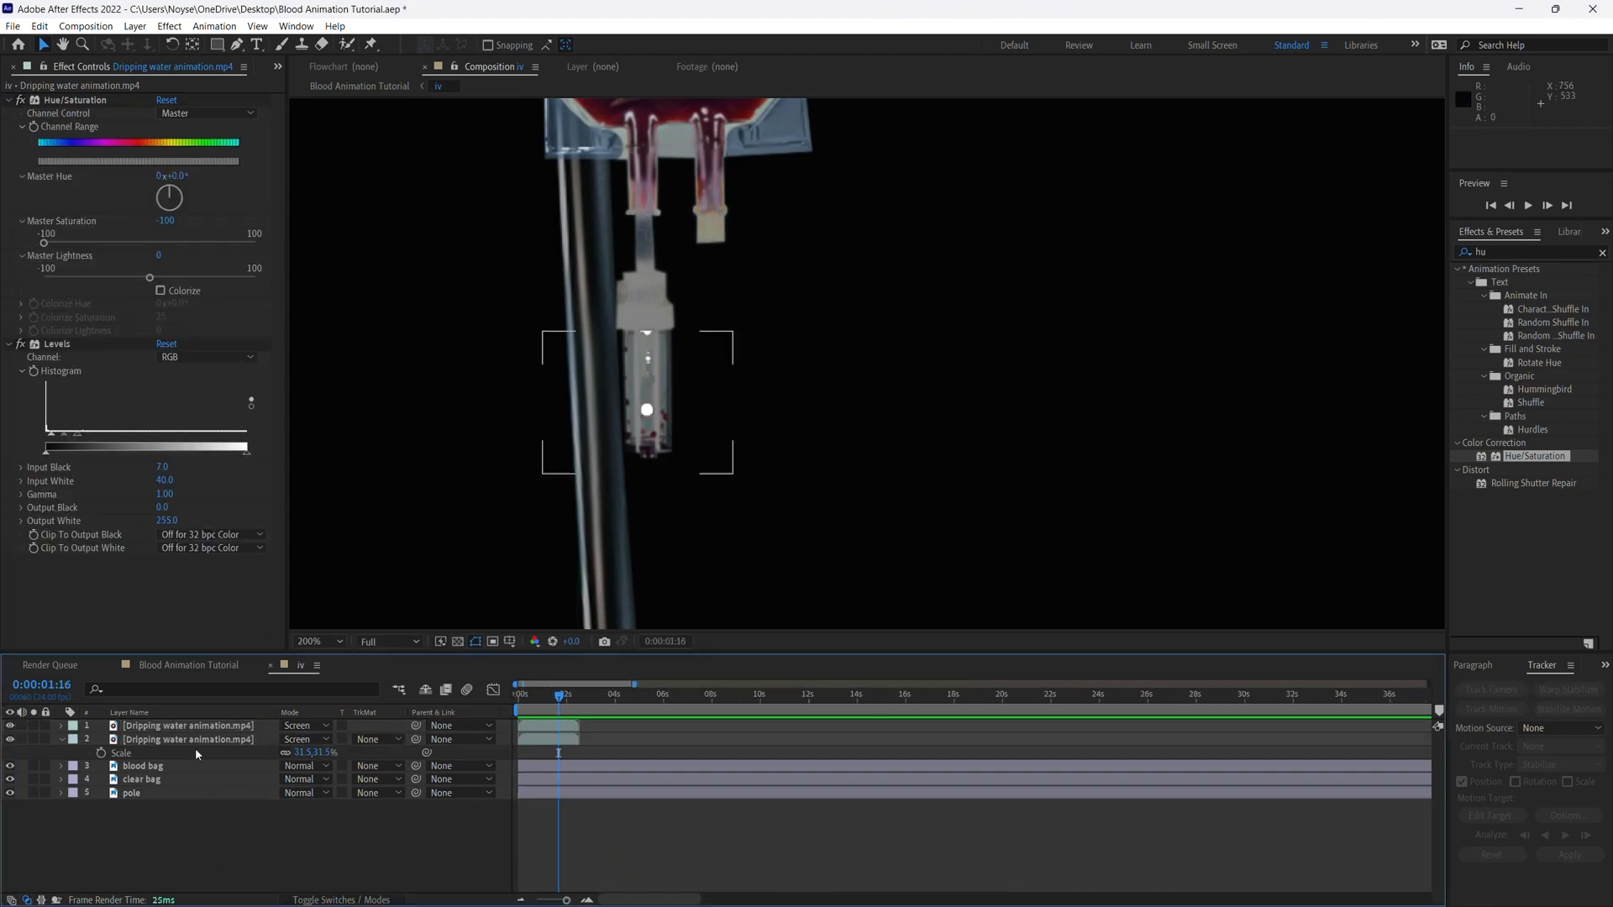
# Pre-compose both dripping water animation layers into a new composition named Blood Drip Mask, moving all attributes into it
pyautogui.click(192, 739)
pyautogui.keyDown('shift'); pyautogui.click(207, 725); pyautogui.keyUp('shift')
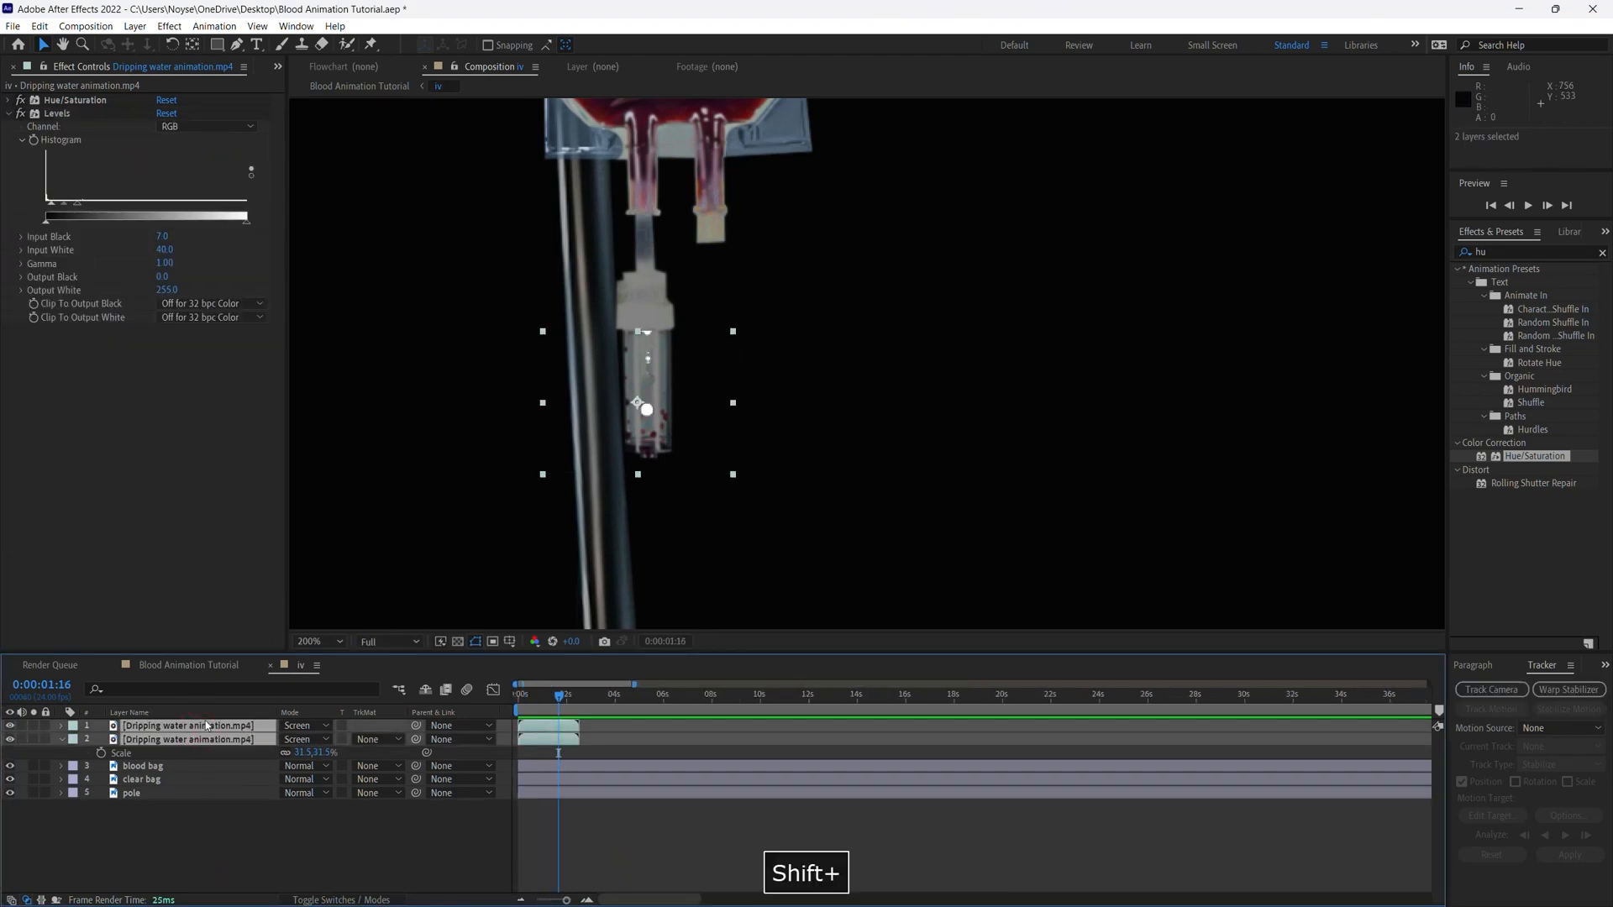
pyautogui.hotkey('ctrl', 'shift', 'c')
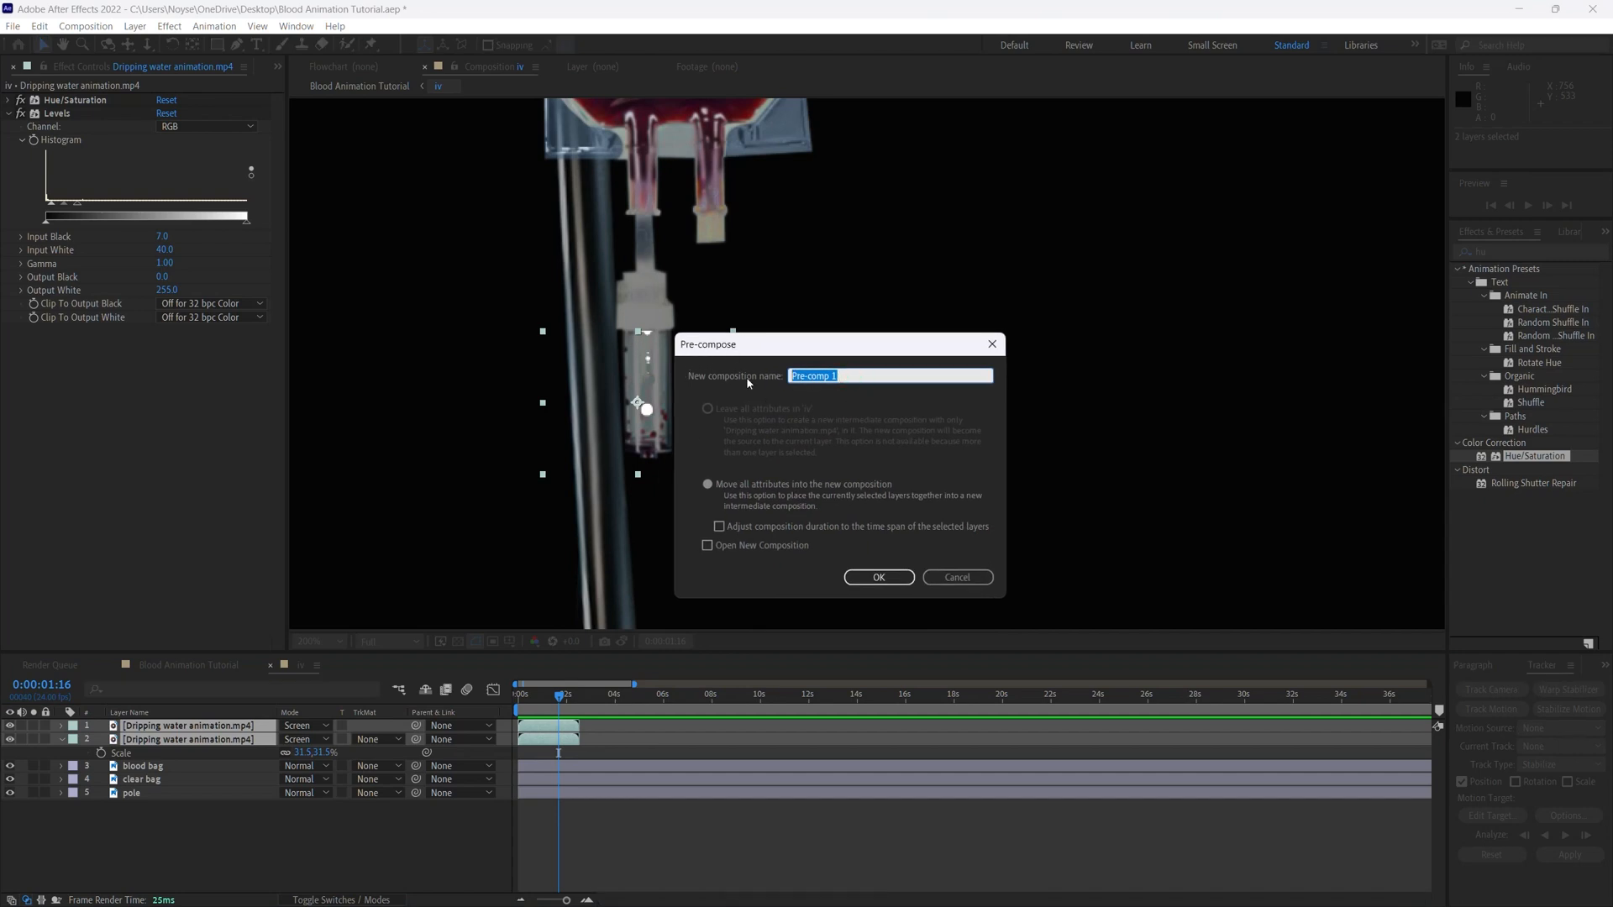
pyautogui.write('Blood ')
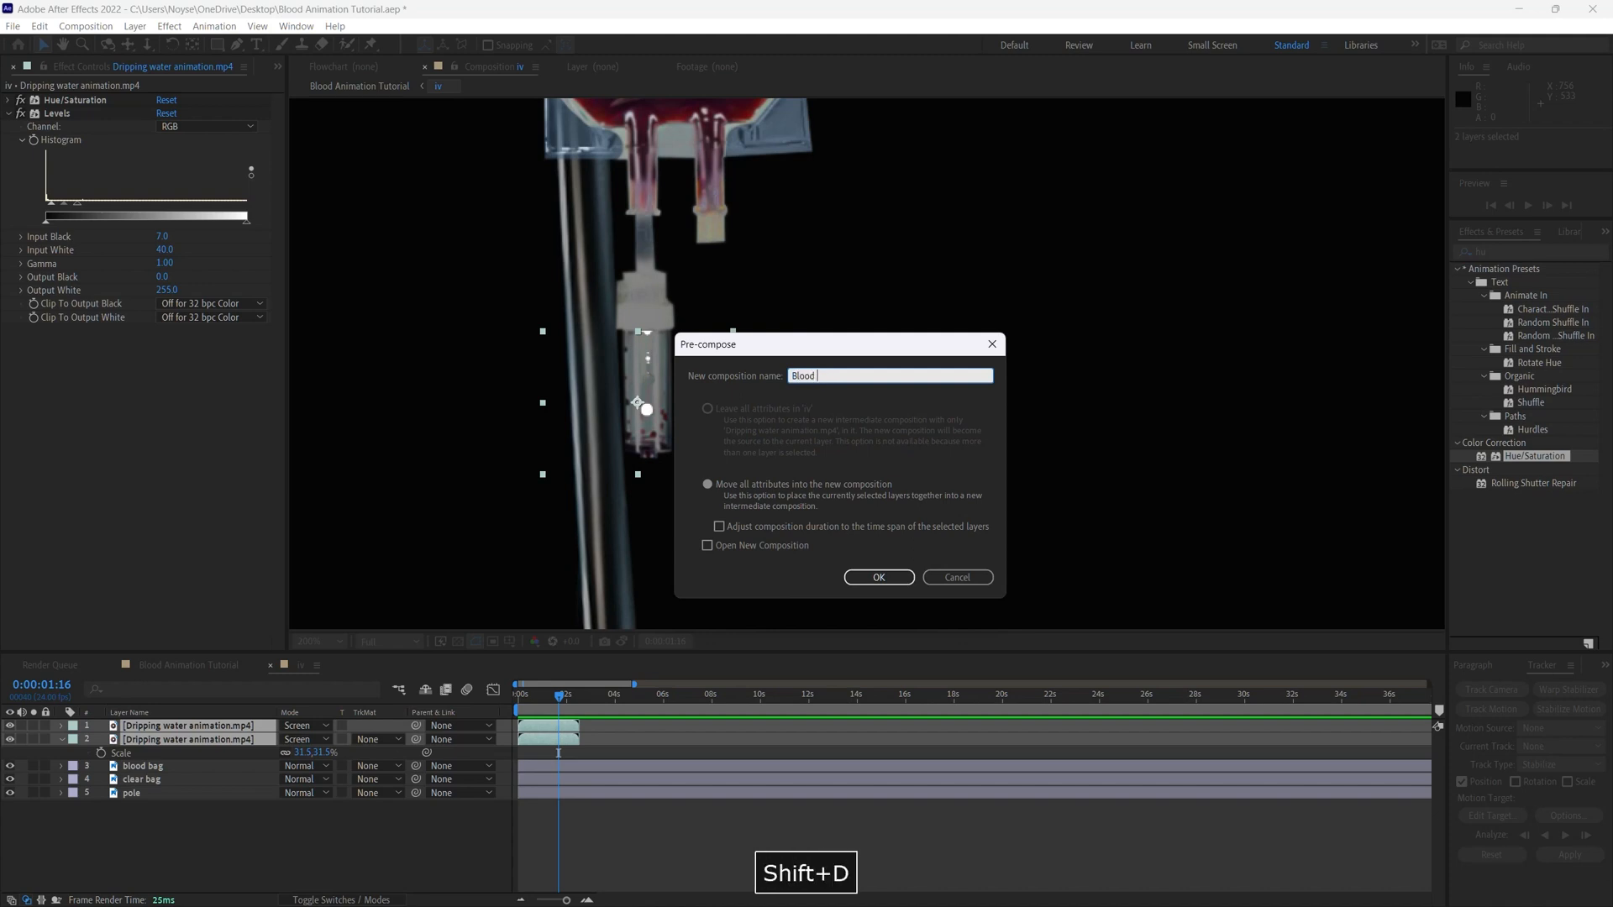
pyautogui.write('Drip Mask')
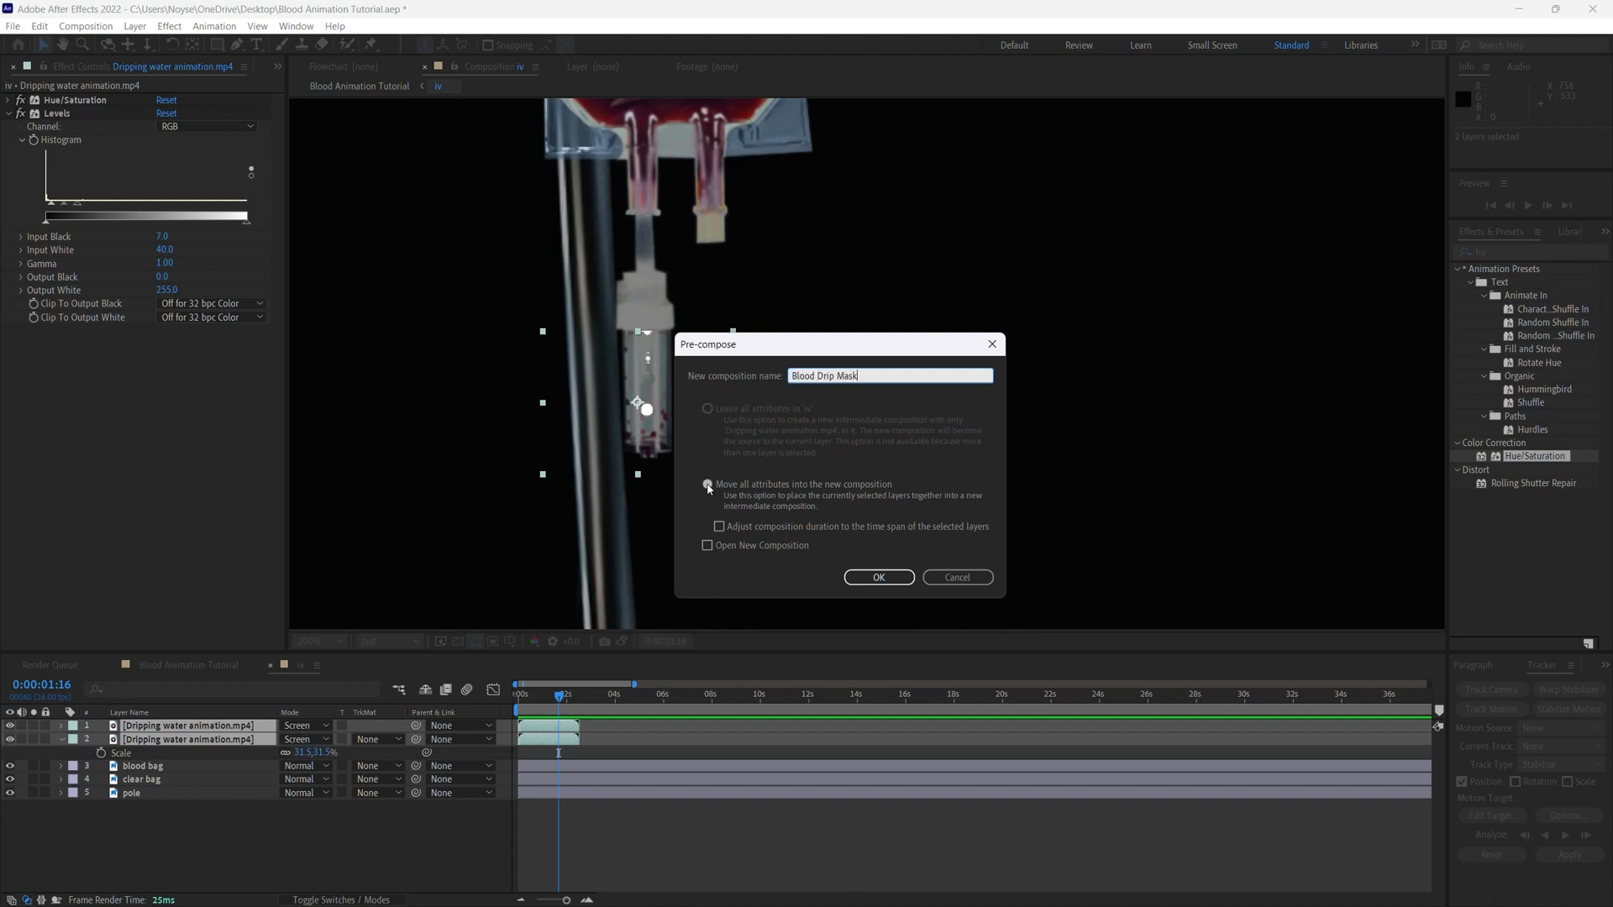
pyautogui.click(876, 578)
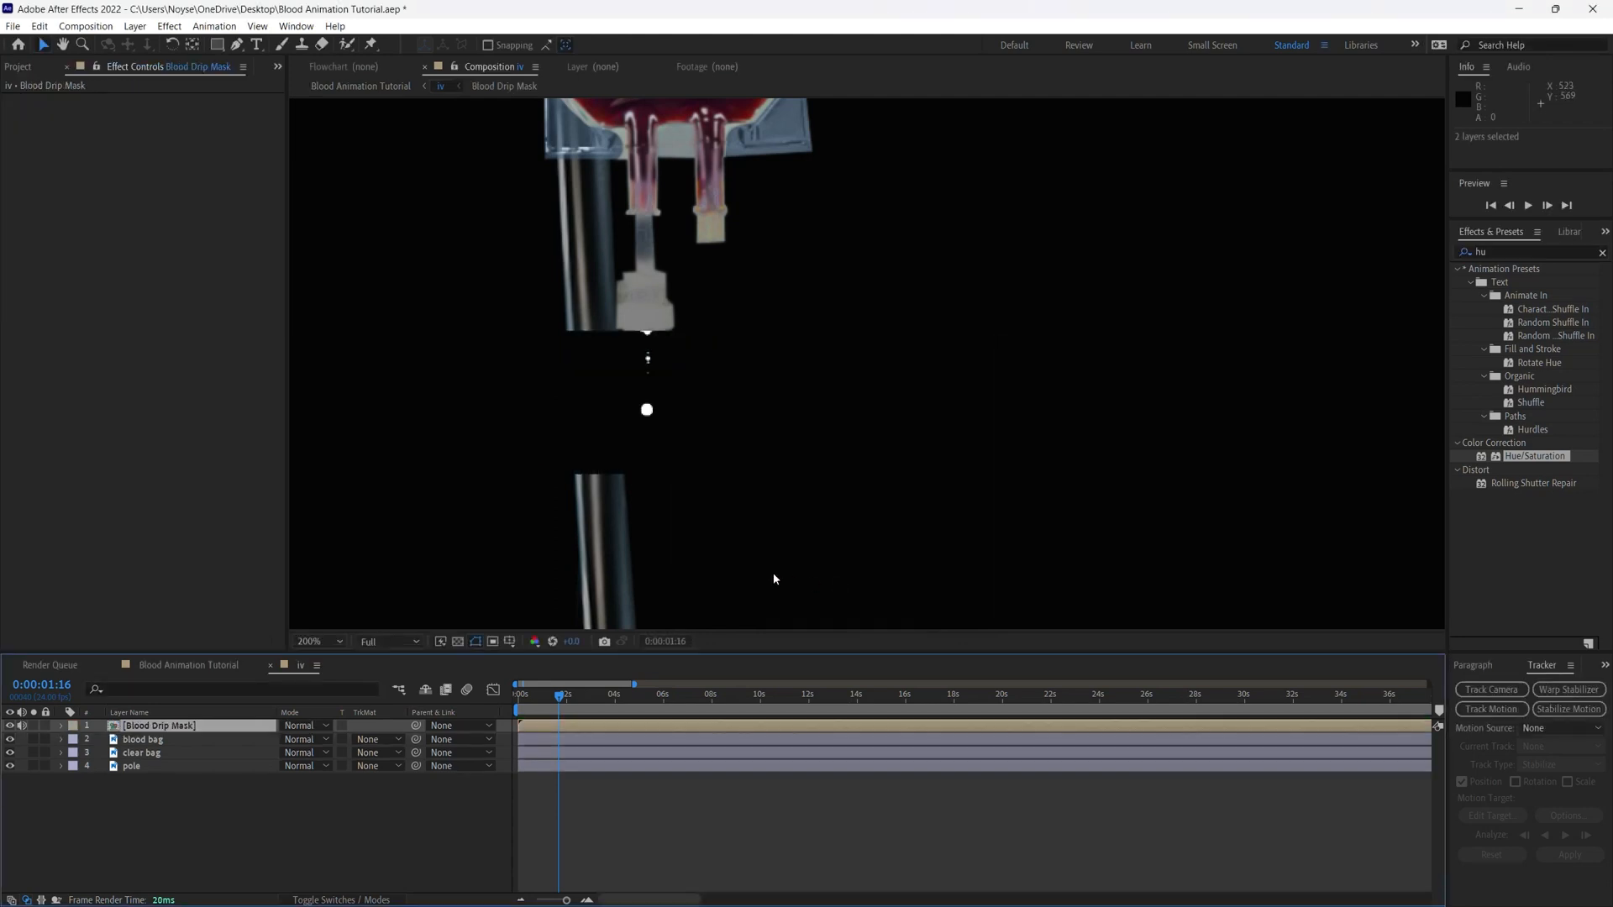
# Open the Blood Drip Mask composition, return to its start, and delete the upper of the two dripping water layers
pyautogui.doubleClick(119, 730)
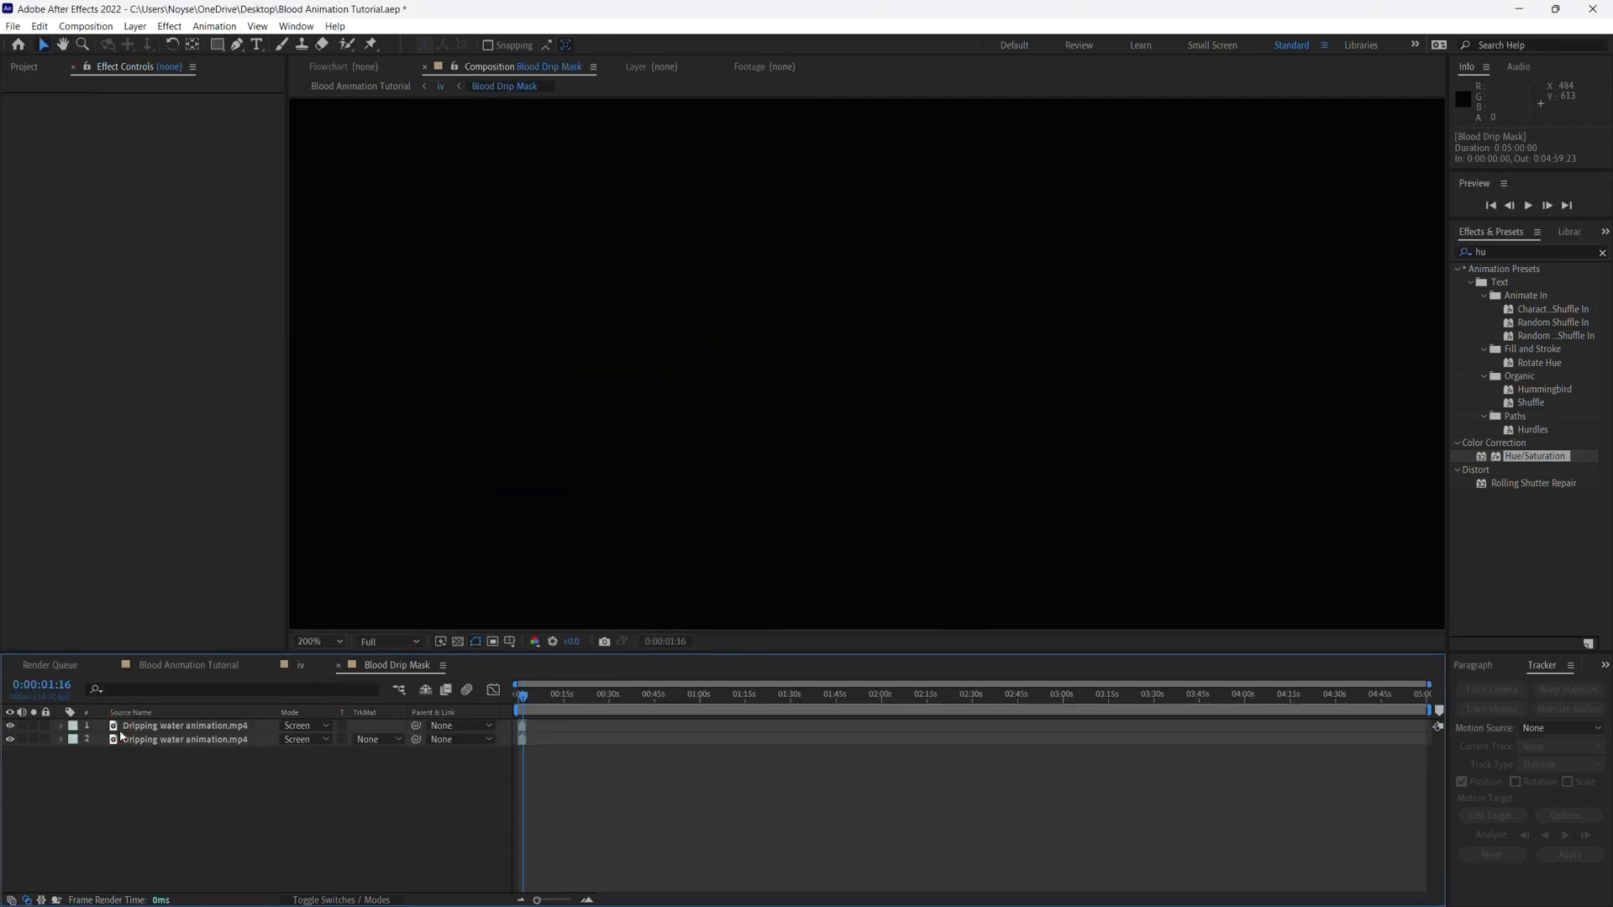
pyautogui.click(611, 842)
pyautogui.moveTo(527, 704); pyautogui.dragTo(514, 704)
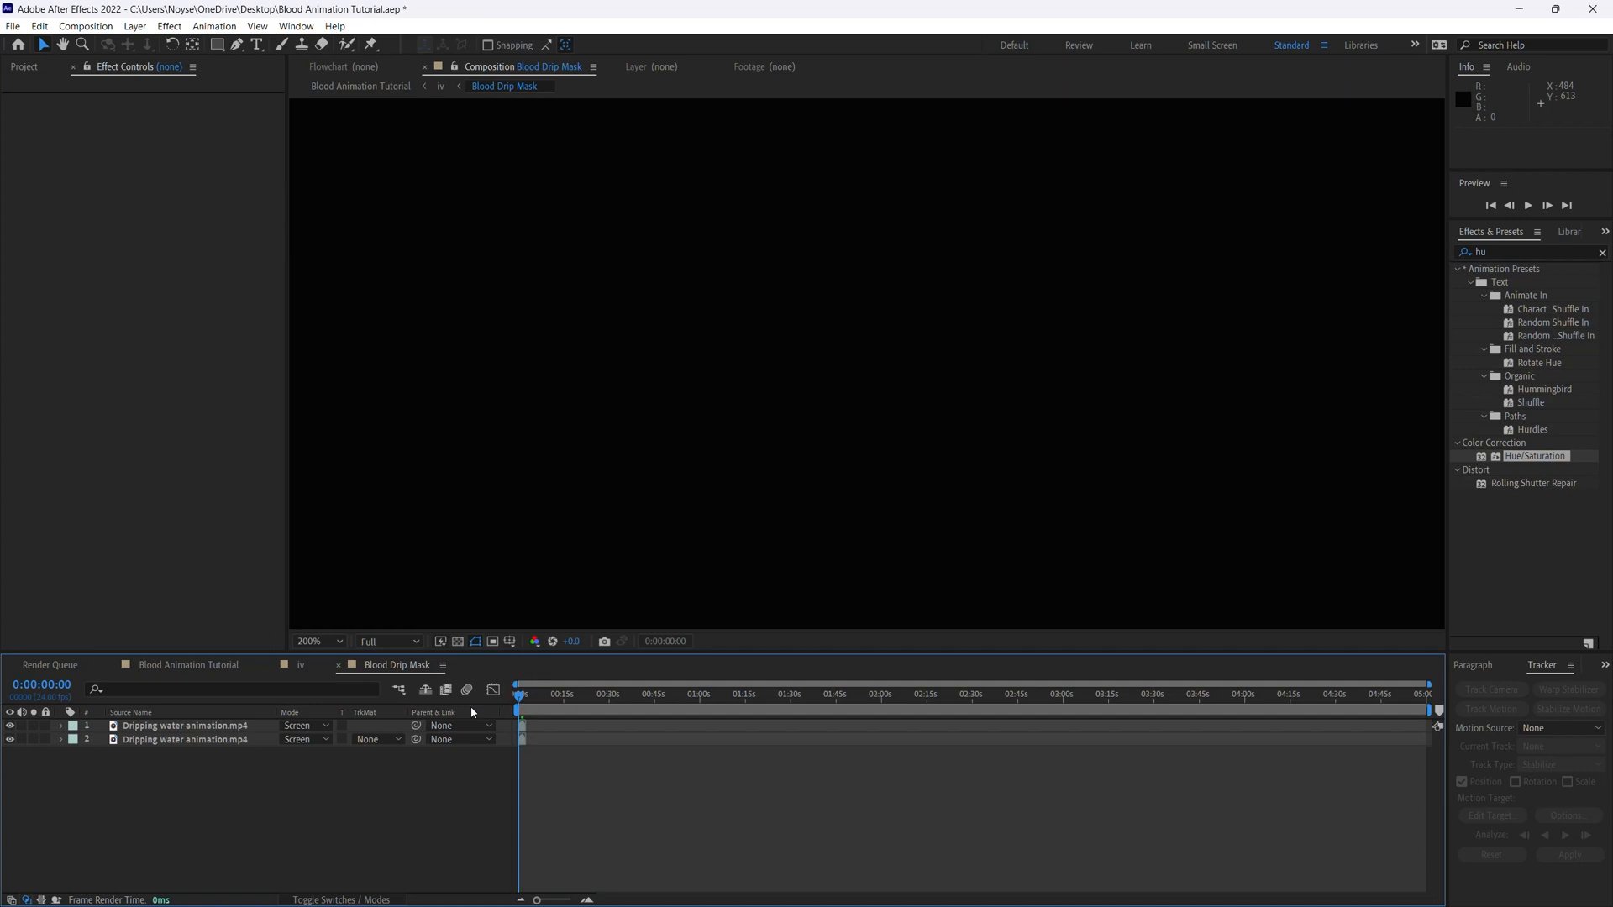
pyautogui.press('=')
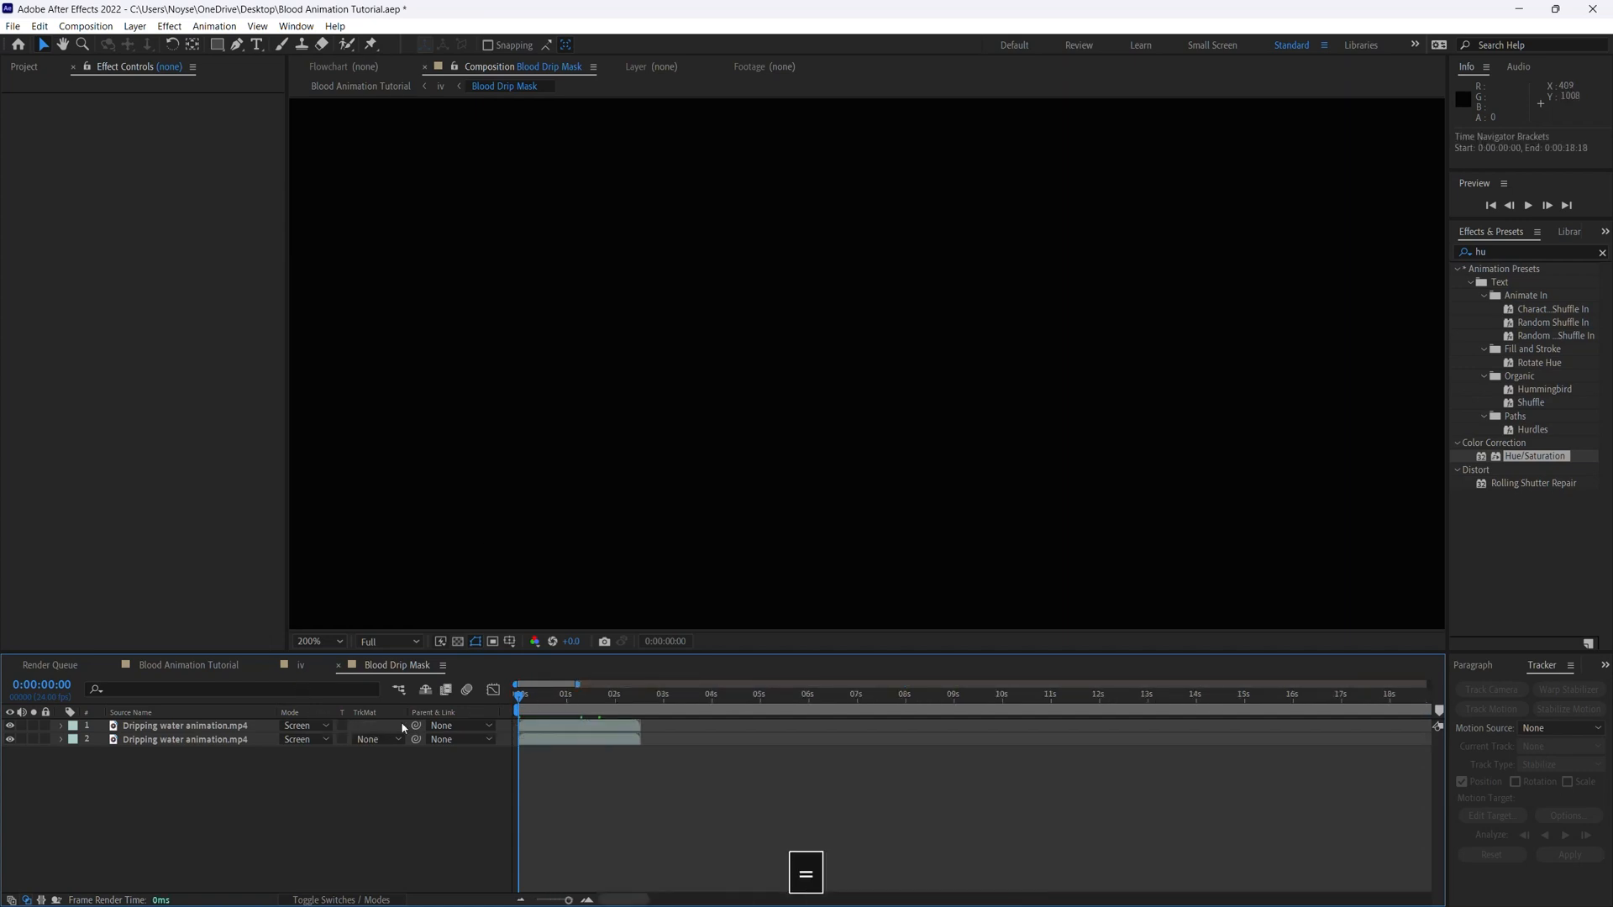
pyautogui.click(587, 731)
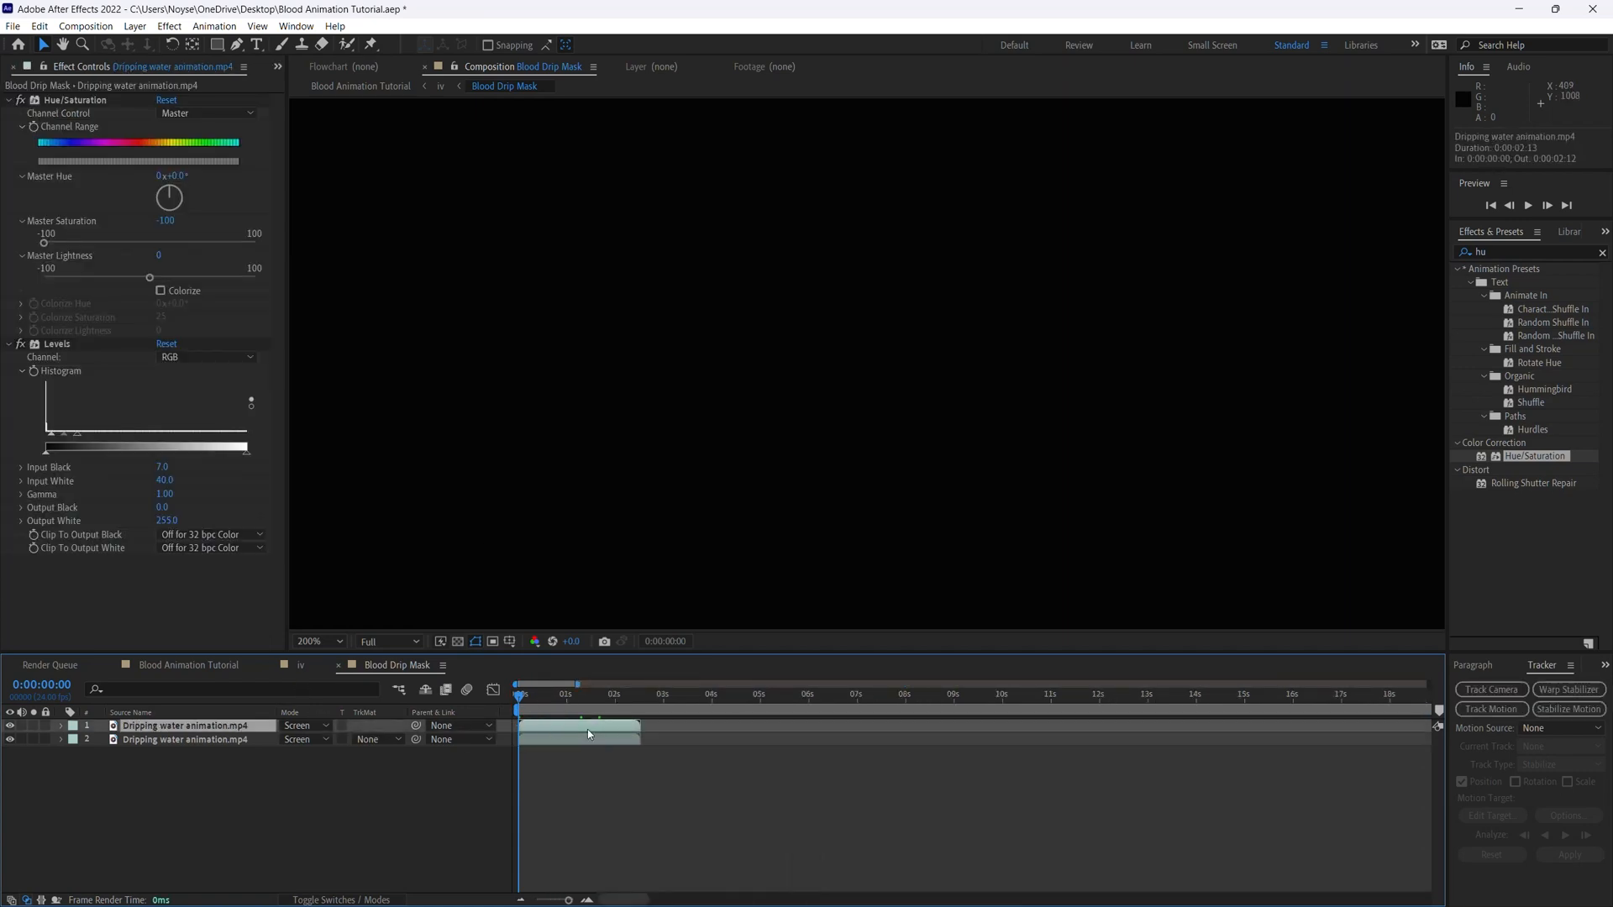
pyautogui.press('Delete')
# Copy the remaining dripping water layer and paste it end to end at each out point until nine layers reach 0:00:22:12
pyautogui.click(252, 729)
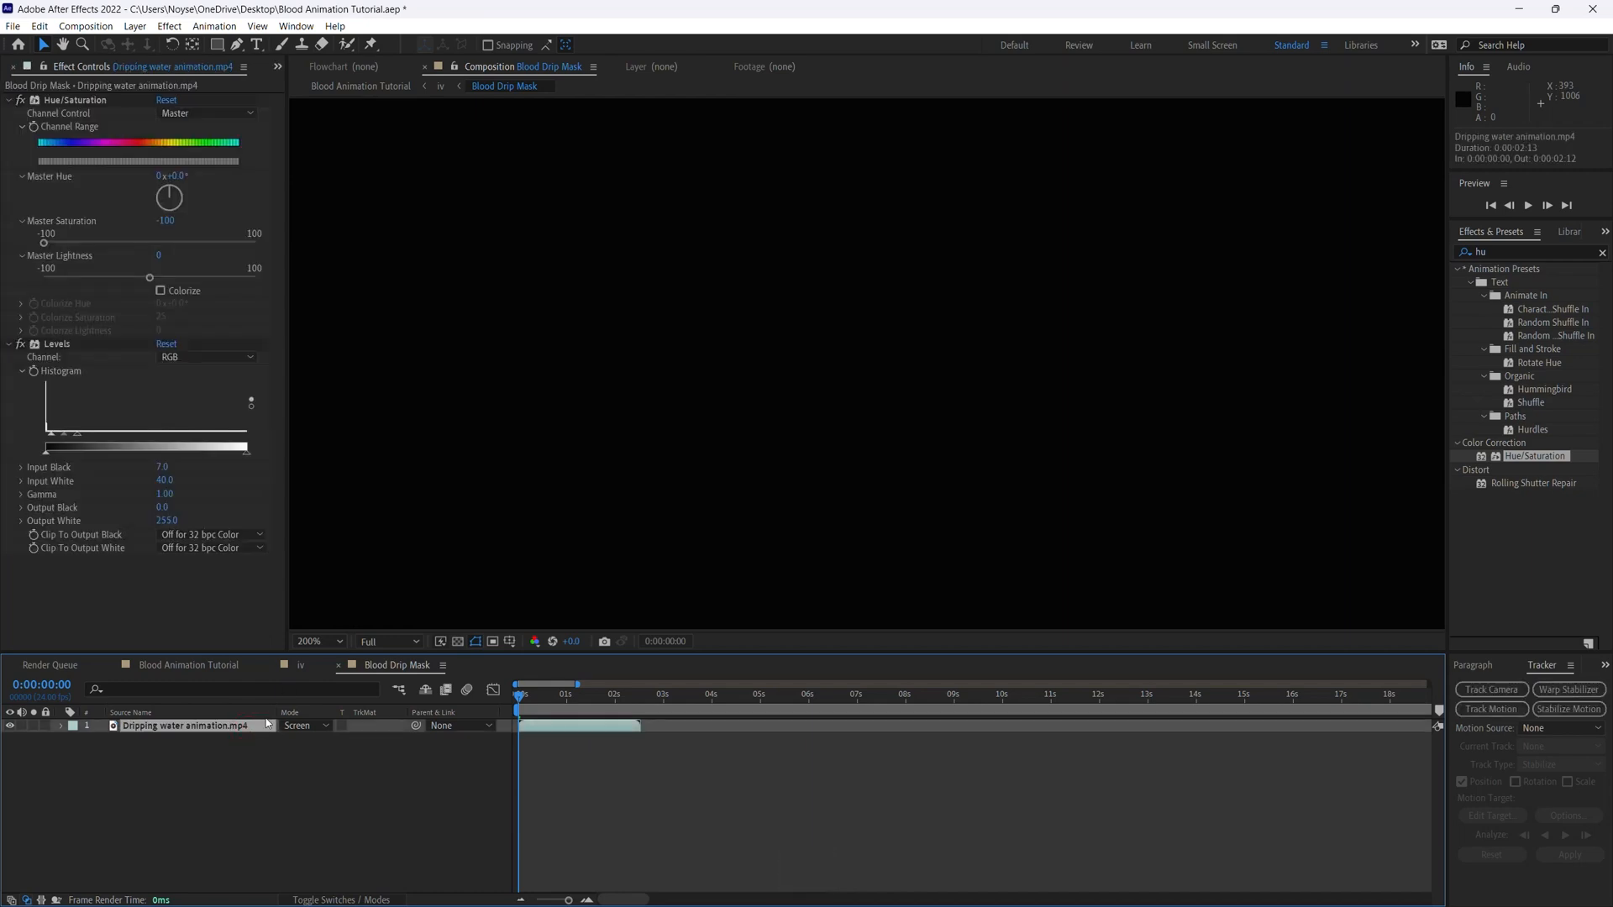
pyautogui.hotkey('ctrl', 'c')
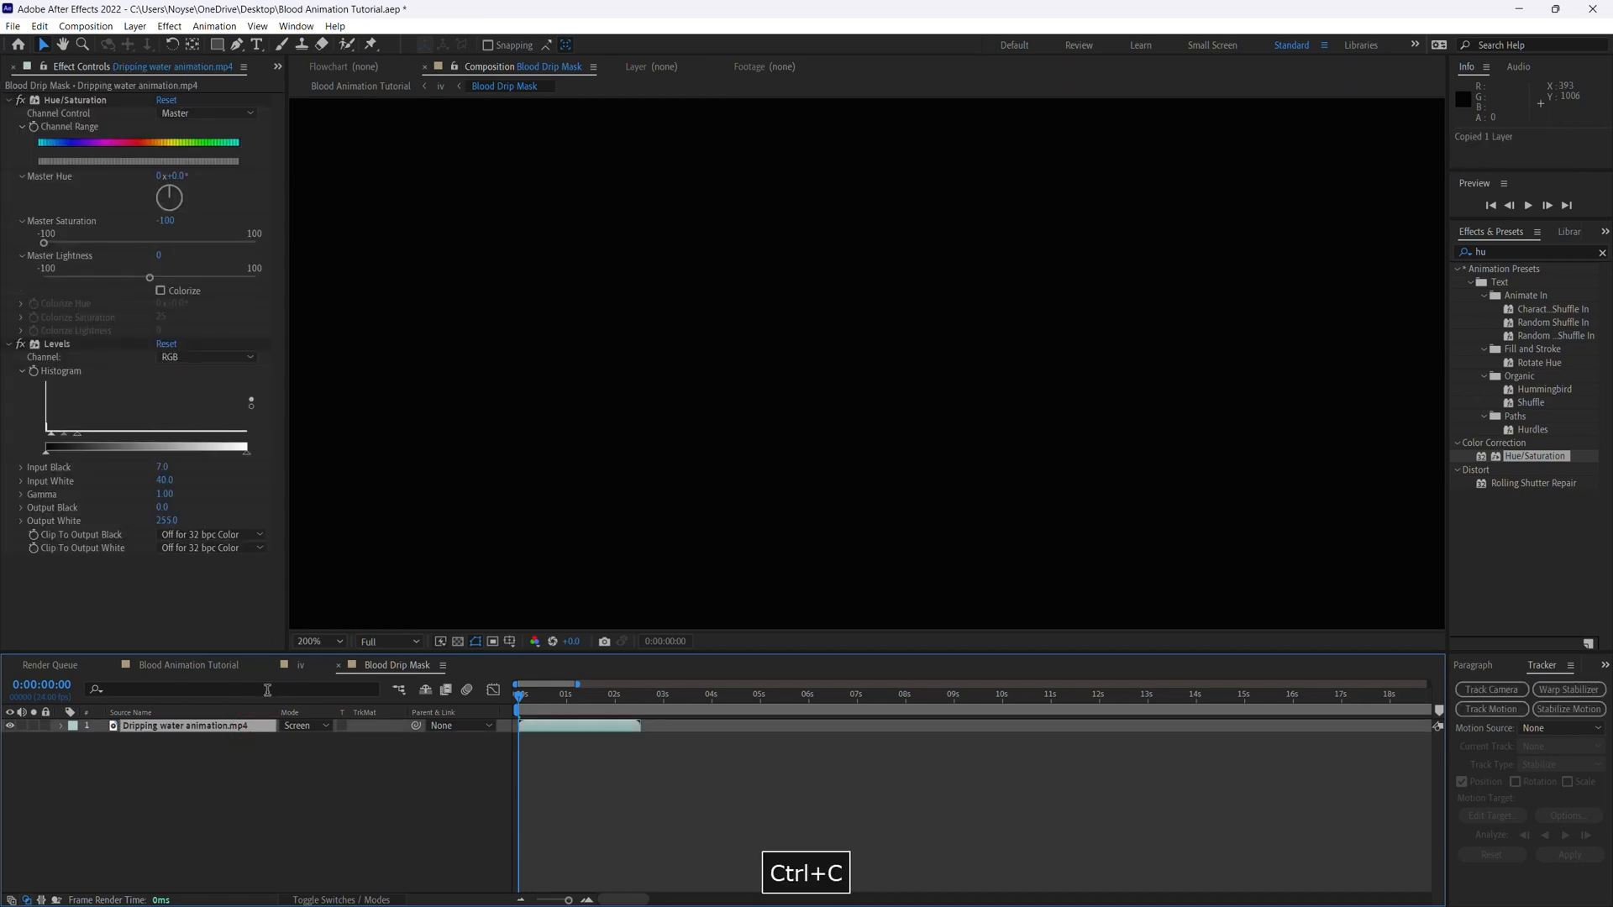
pyautogui.press('o')
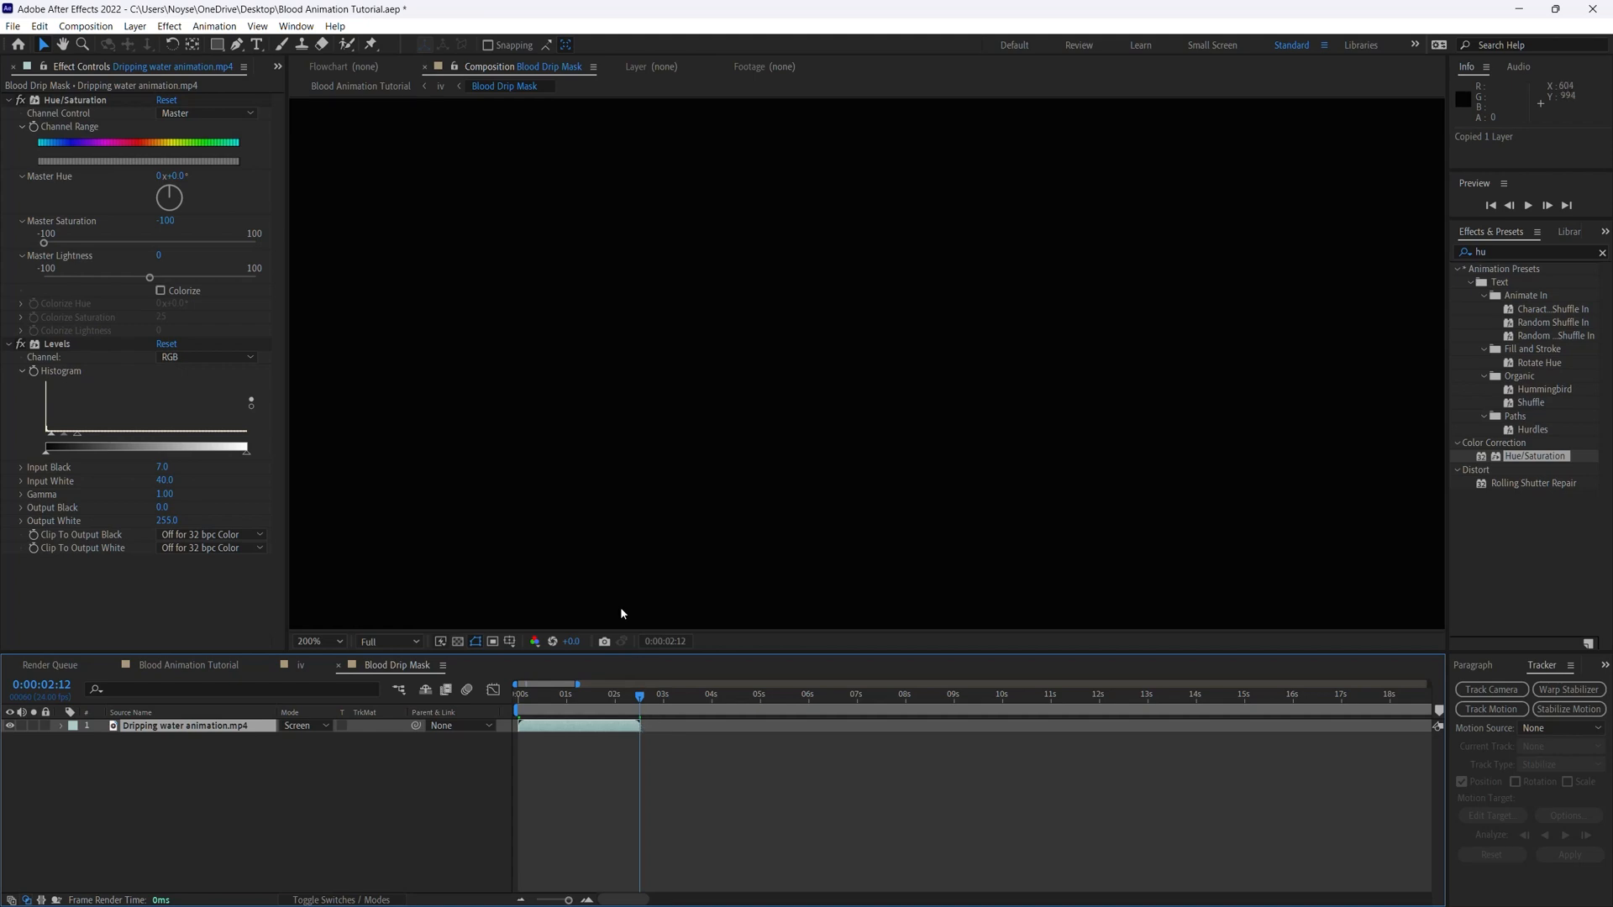
pyautogui.hotkey('ctrl', 'alt', 'v')
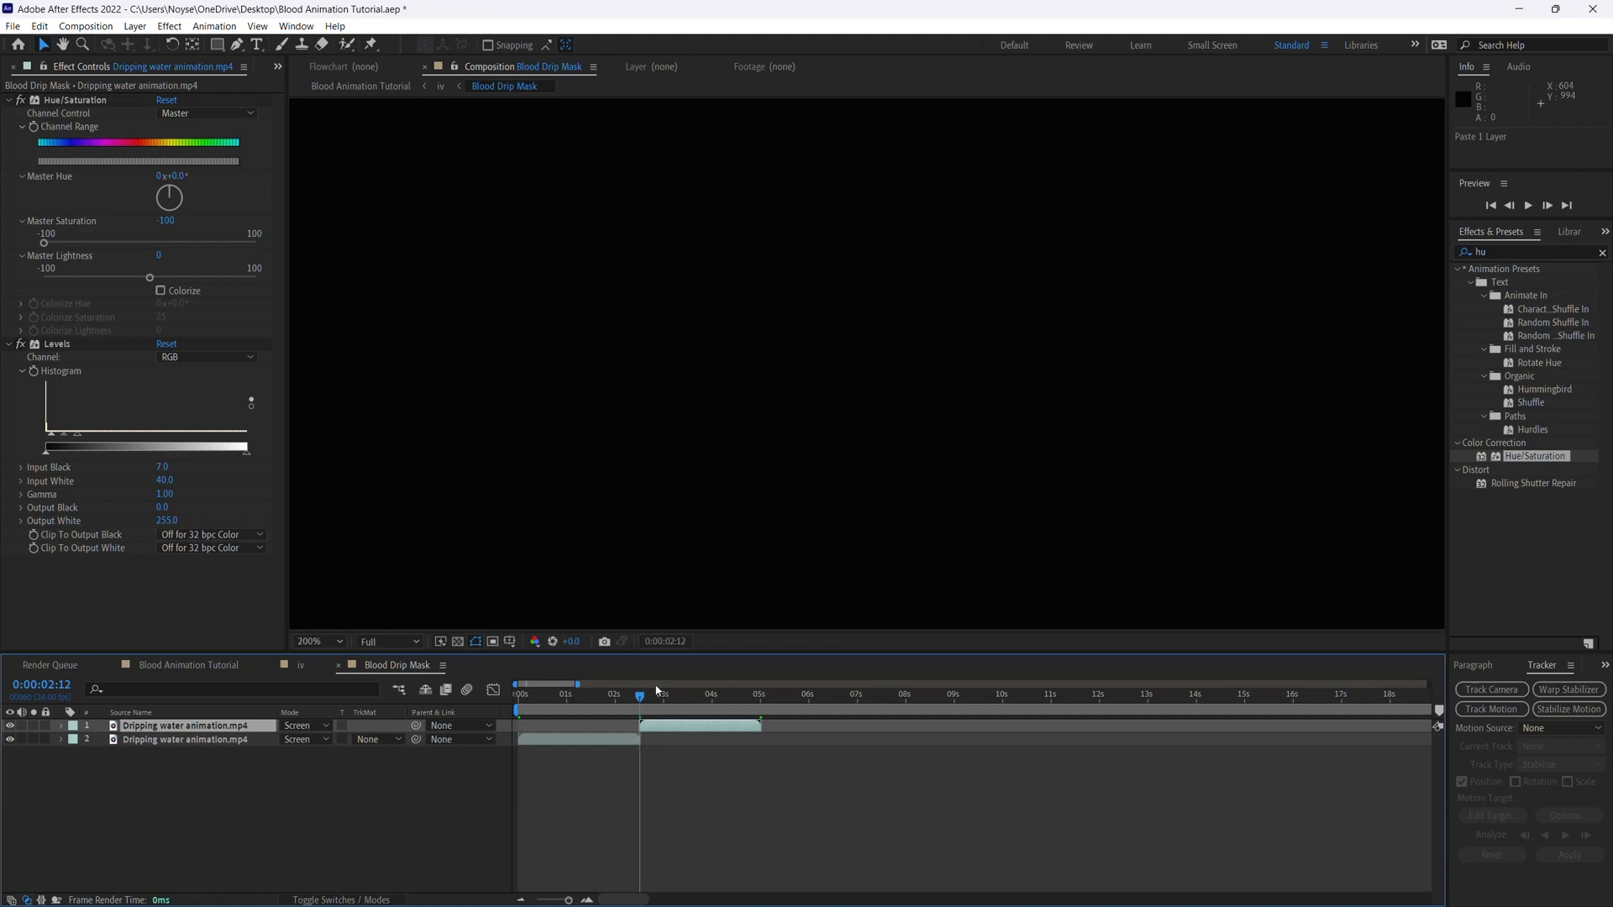
pyautogui.press('o')
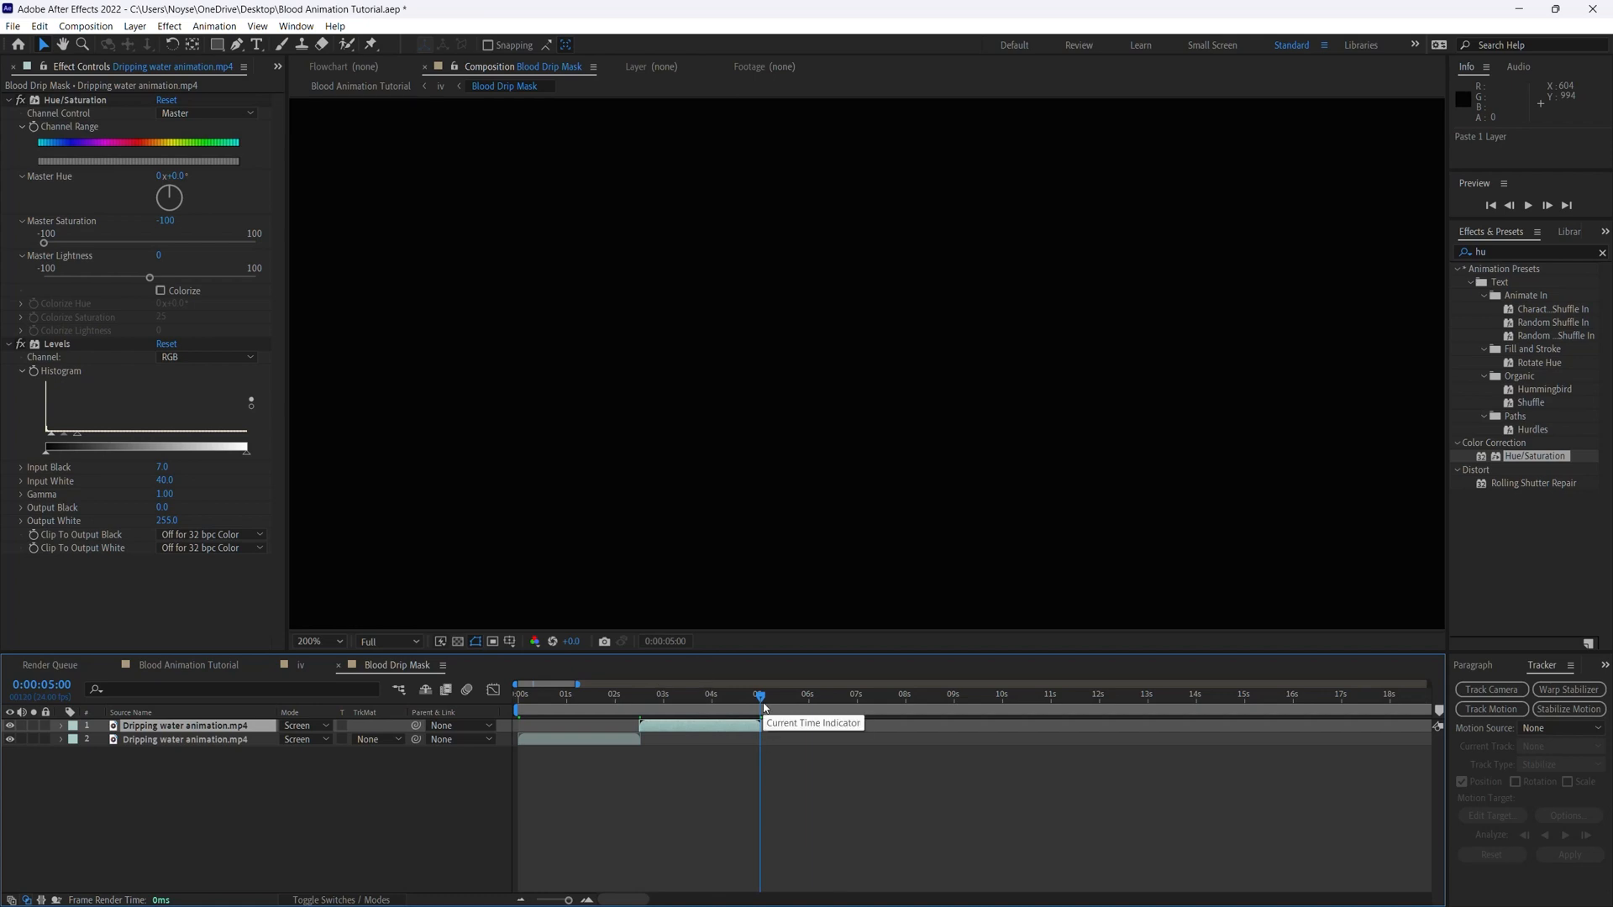
pyautogui.hotkey('ctrl', 'alt', 'v')
pyautogui.press('o')
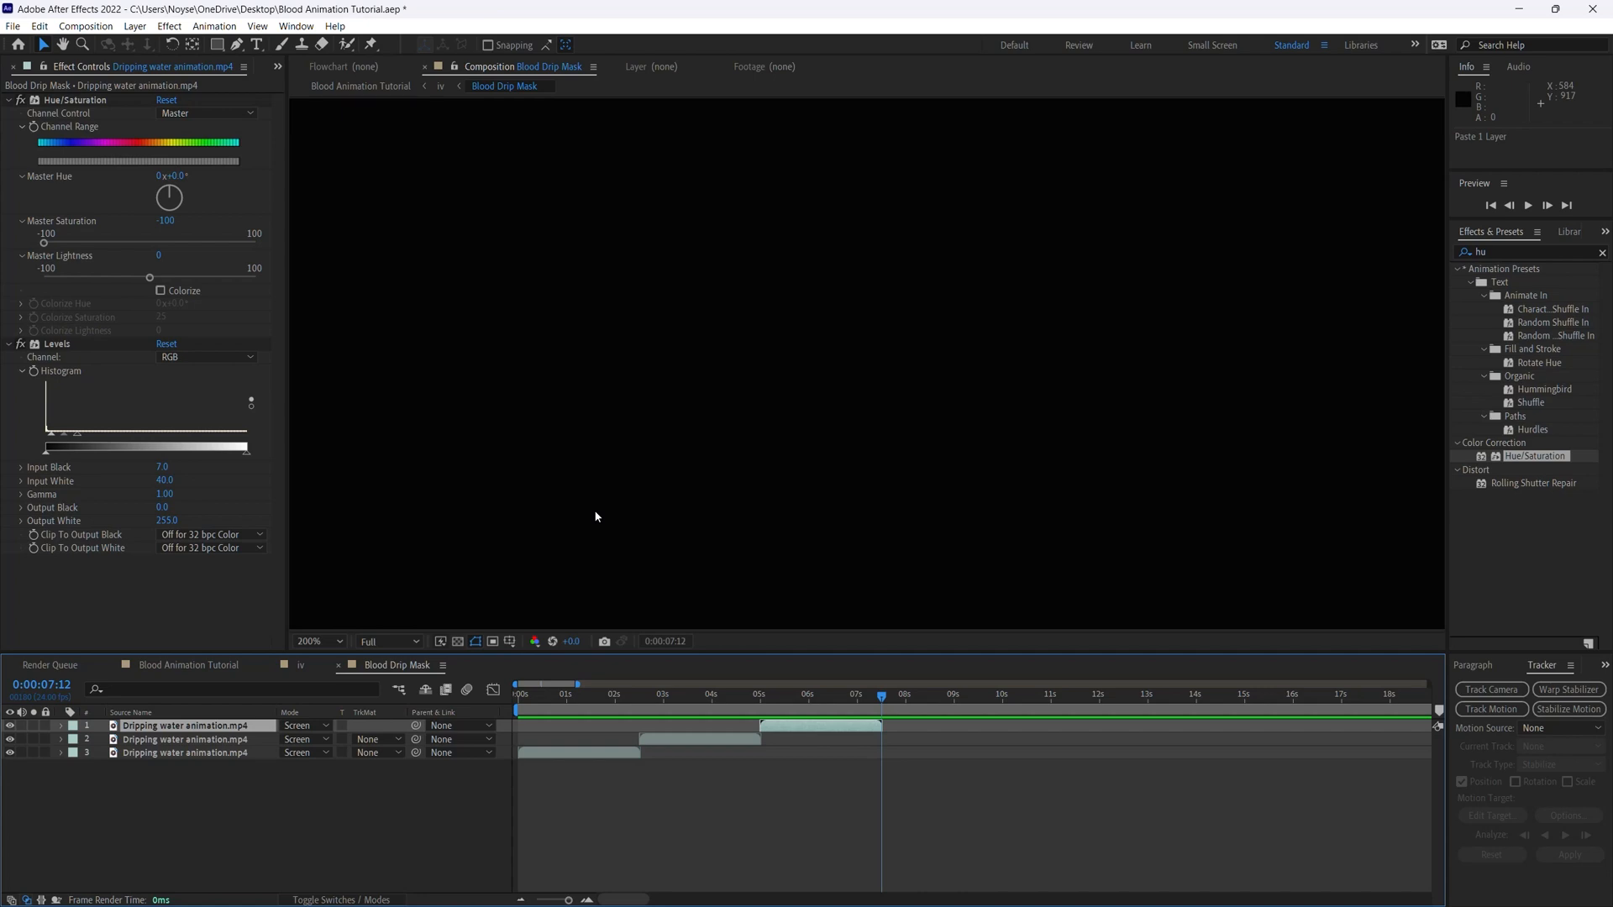
pyautogui.hotkey('ctrl', 'alt', 'v')
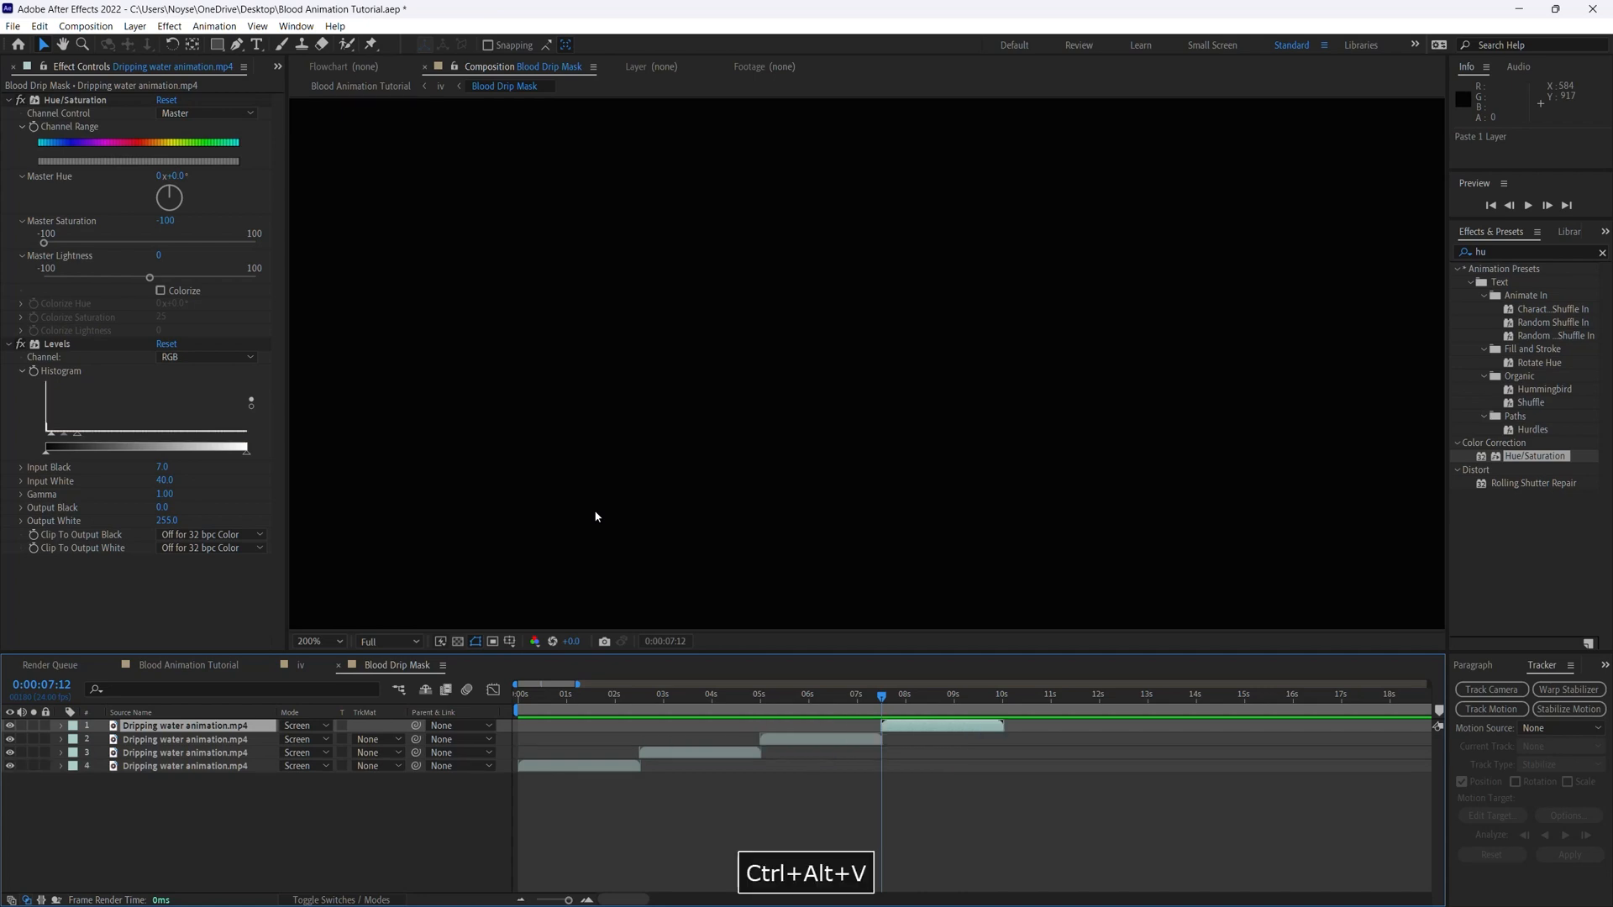
pyautogui.press('o')
pyautogui.hotkey('ctrl', 'alt', 'v')
pyautogui.press('o')
pyautogui.hotkey('ctrl', 'alt', 'v')
pyautogui.press('o')
pyautogui.hotkey('ctrl', 'alt', 'v')
pyautogui.press('o')
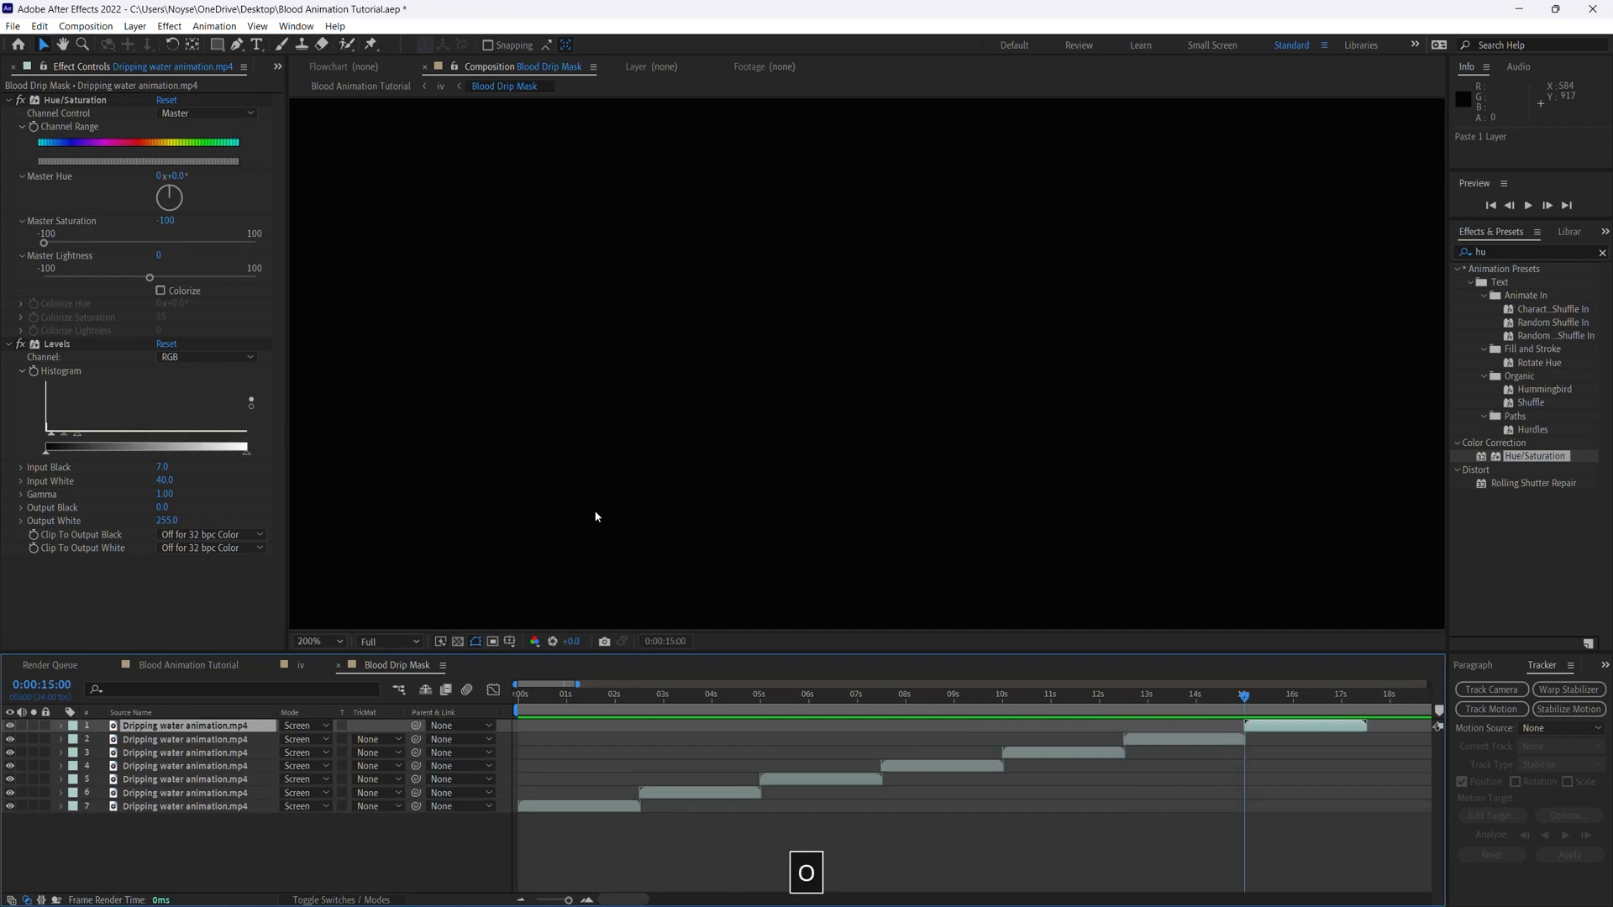
pyautogui.hotkey('ctrl', 'alt', 'v')
pyautogui.press('-')
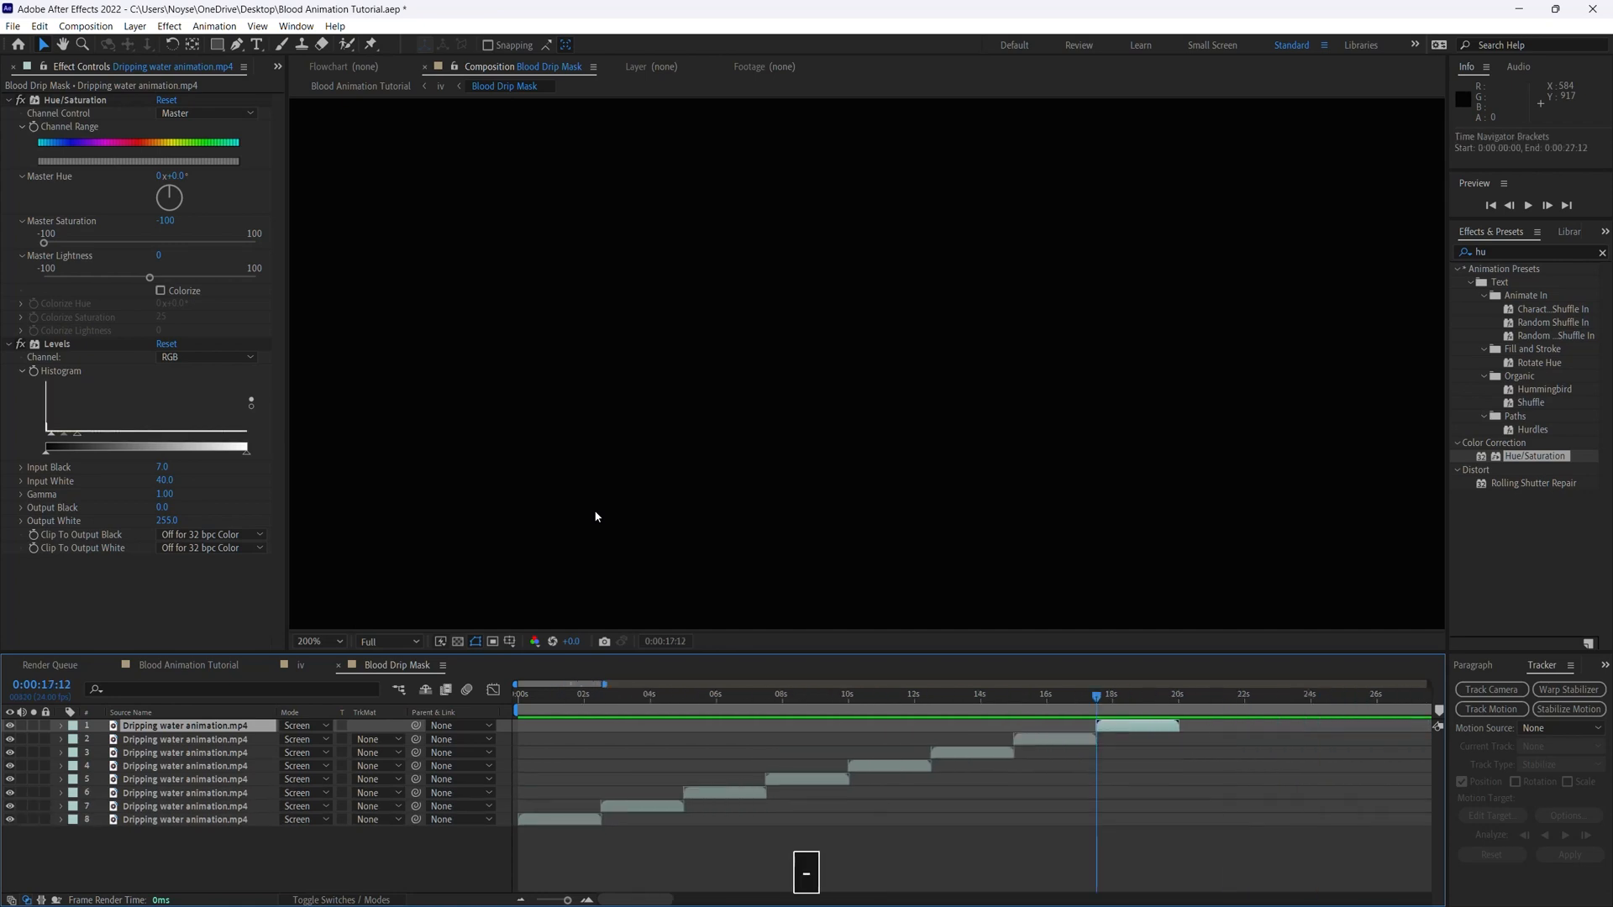
pyautogui.press('-')
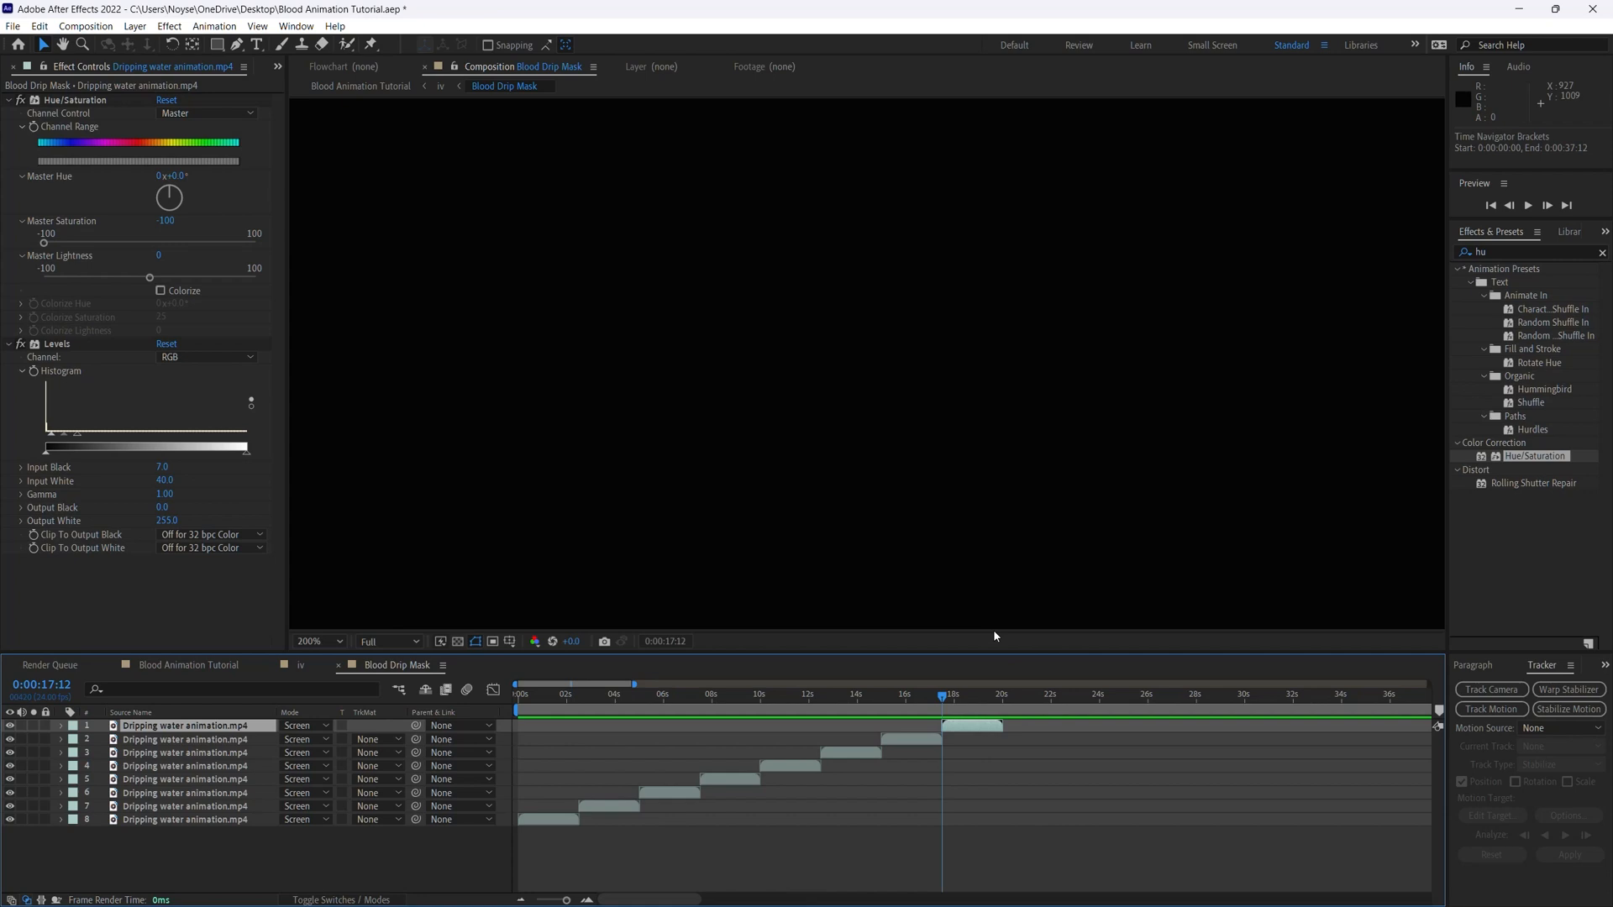
pyautogui.press('o')
pyautogui.hotkey('ctrl', 'alt', 'v')
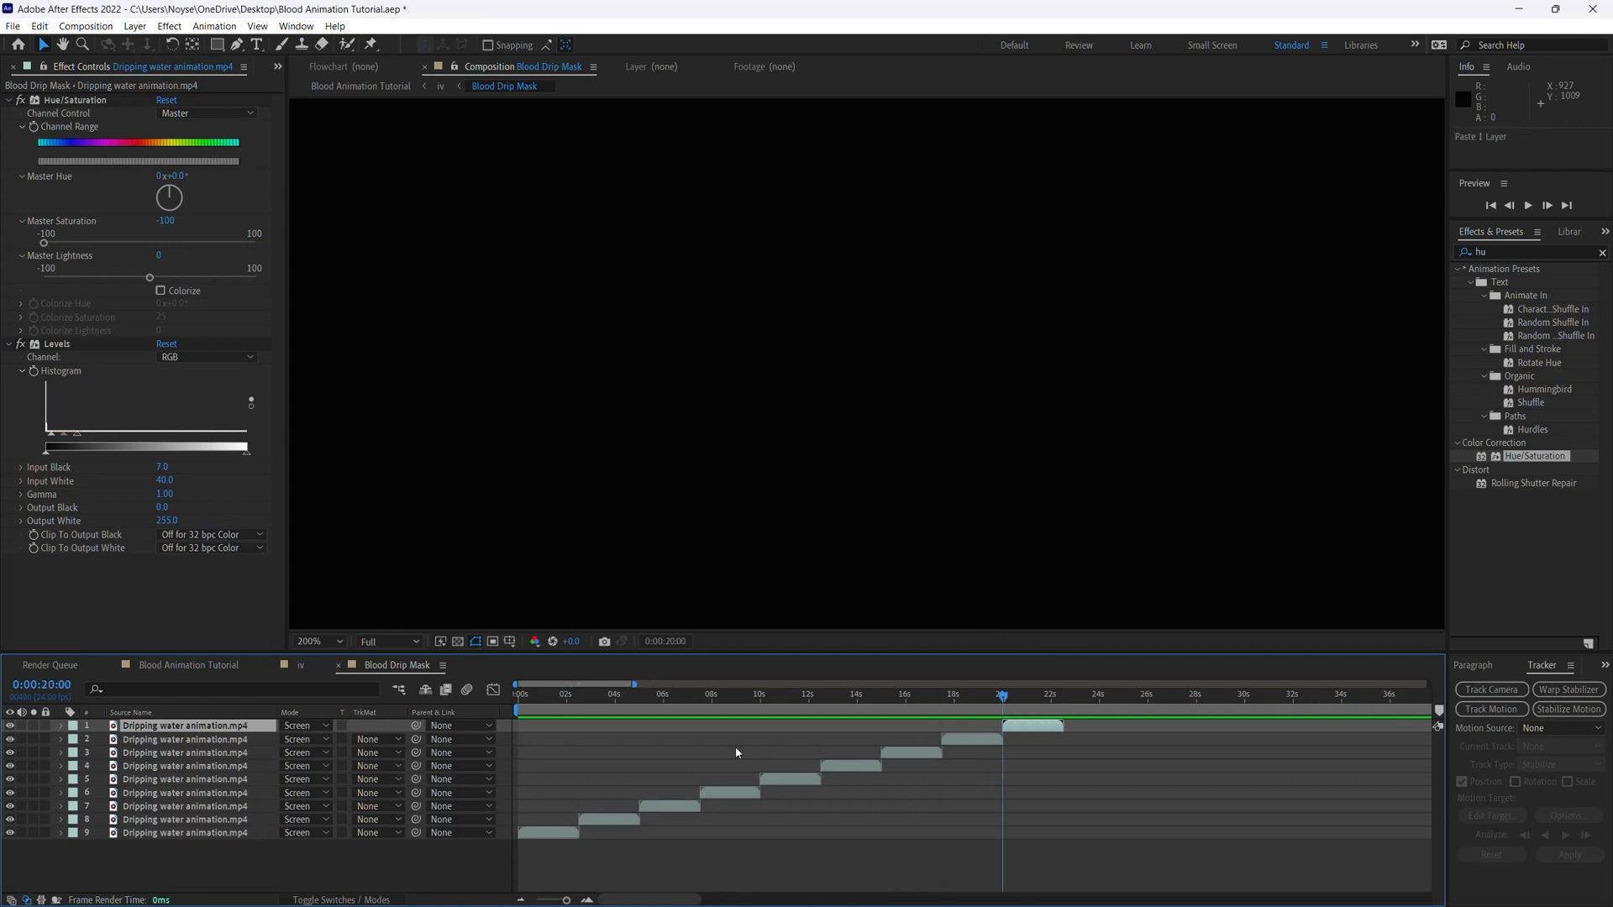
# Copy all nine dripping water layers and paste the set at 0:00:22:12 and again at 0:00:45:00
pyautogui.keyDown('shift'); pyautogui.click(215, 834); pyautogui.keyUp('shift')
pyautogui.hotkey('ctrl', 'c')
pyautogui.press('o')
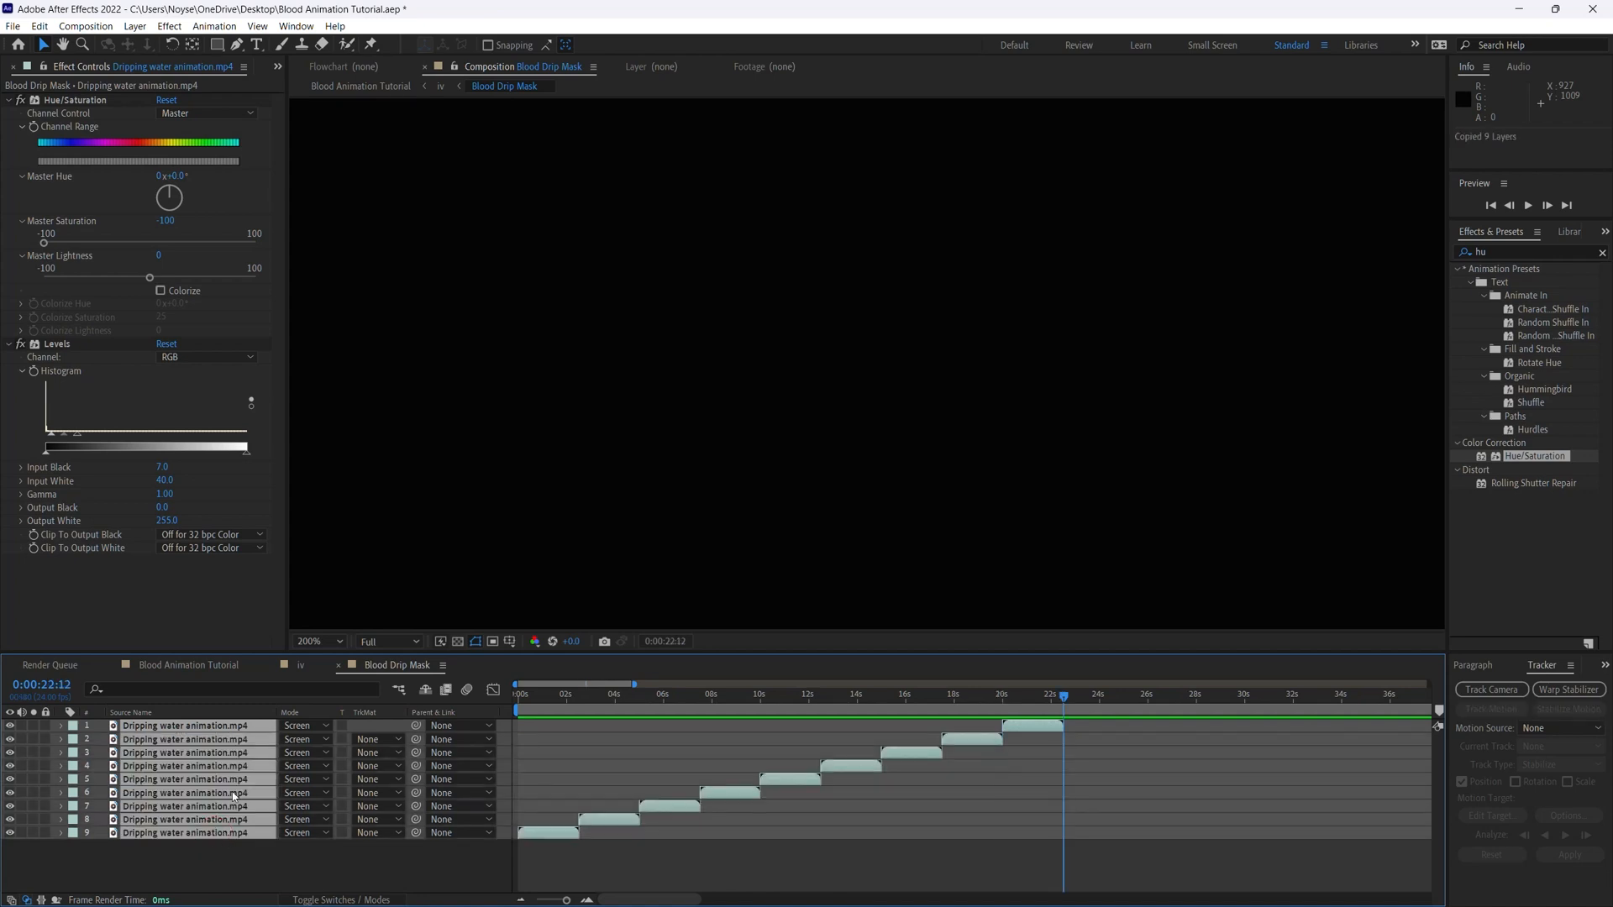
pyautogui.hotkey('ctrl', 'alt', 'v')
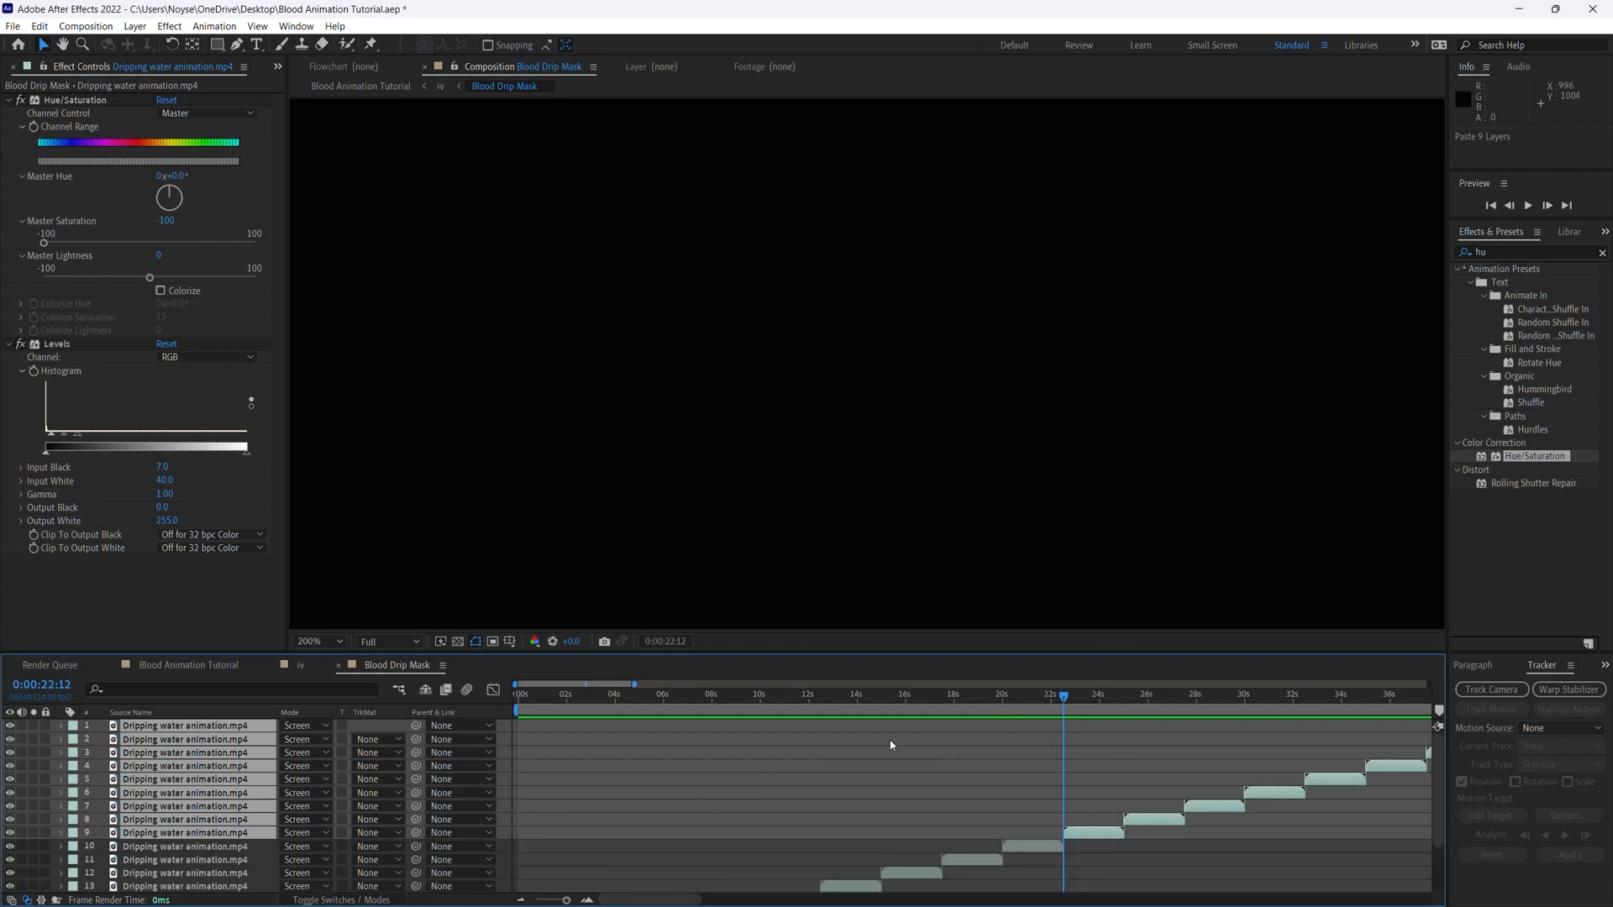
pyautogui.press('o')
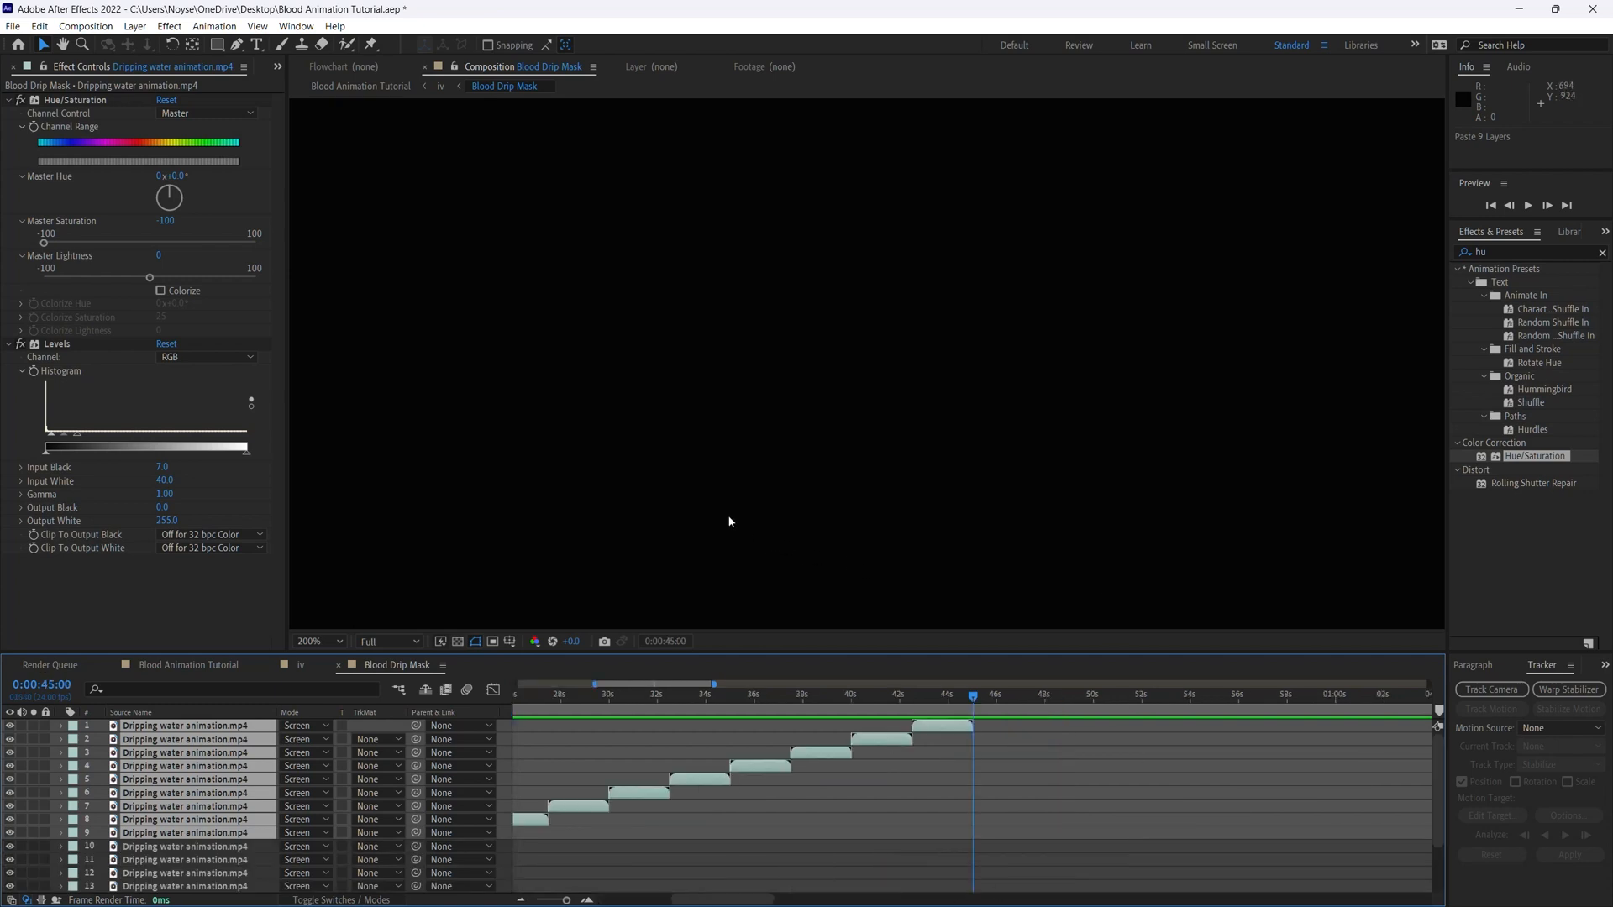
pyautogui.hotkey('ctrl', 'alt', 'v')
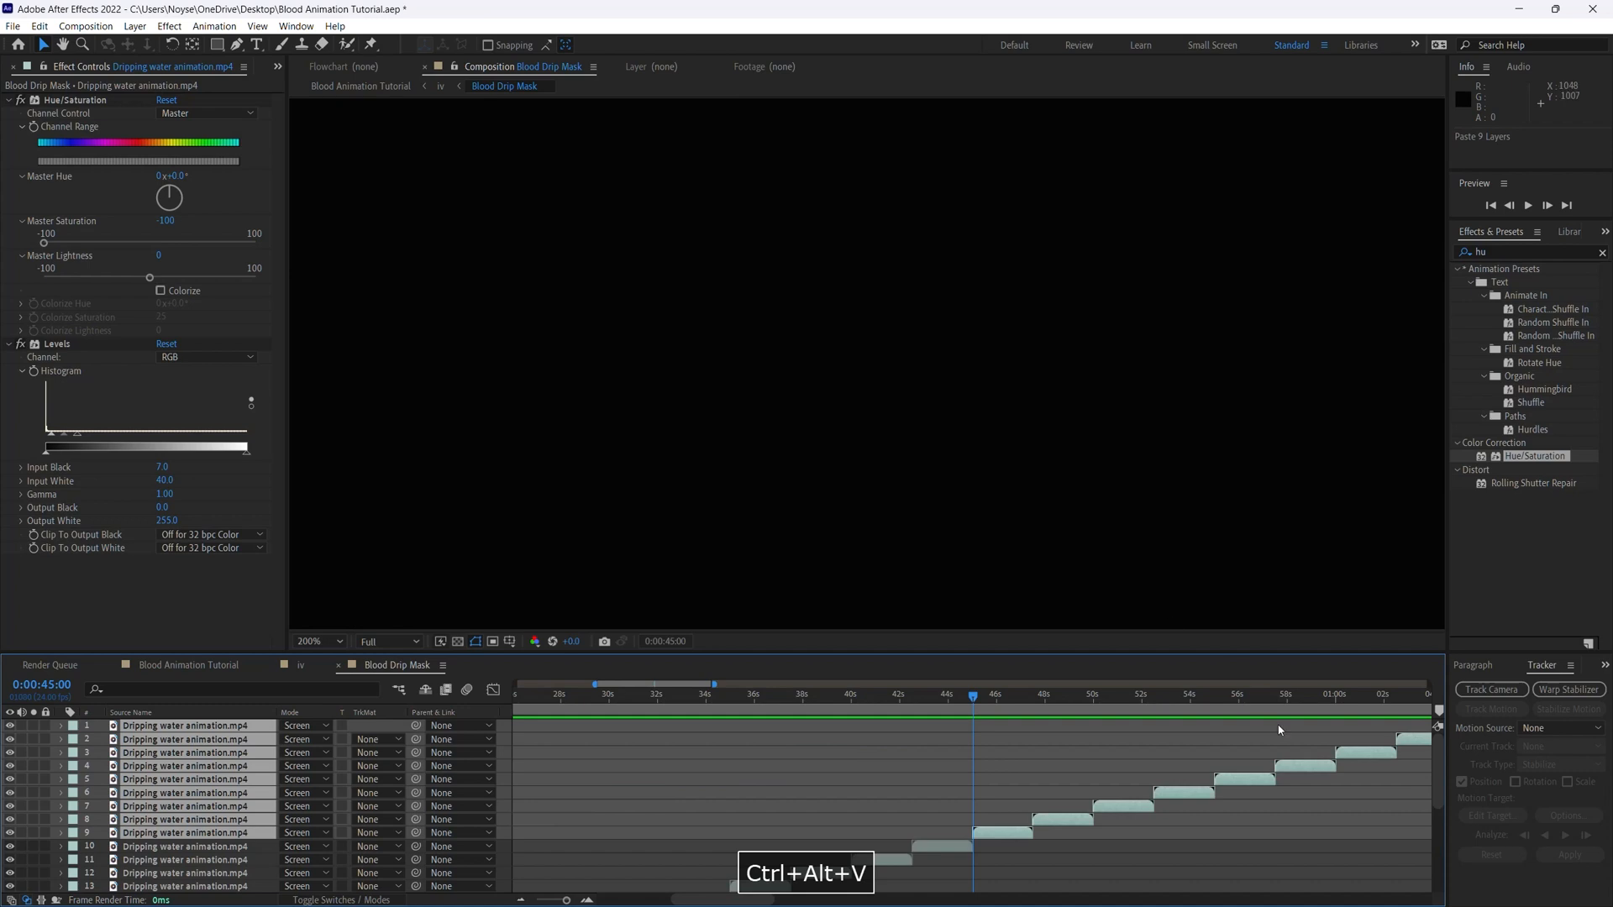
# Move the current time to 0:01:00:15 within the repeated drips and save the project
pyautogui.press('-')
pyautogui.press('-')
pyautogui.press('-')
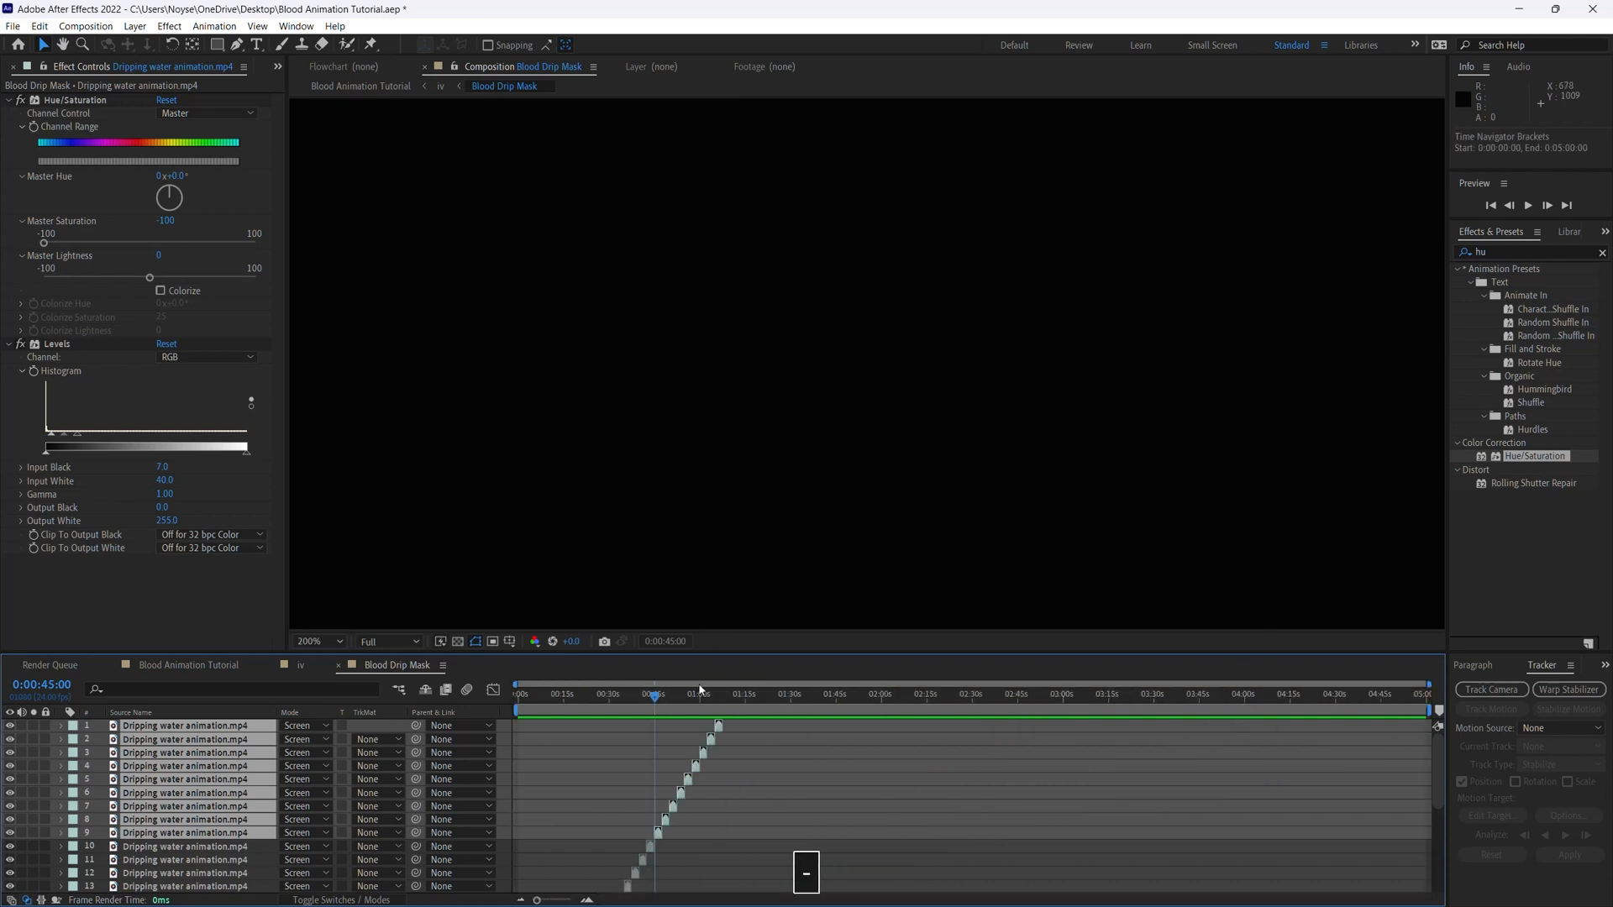
pyautogui.moveTo(655, 700); pyautogui.dragTo(699, 710)
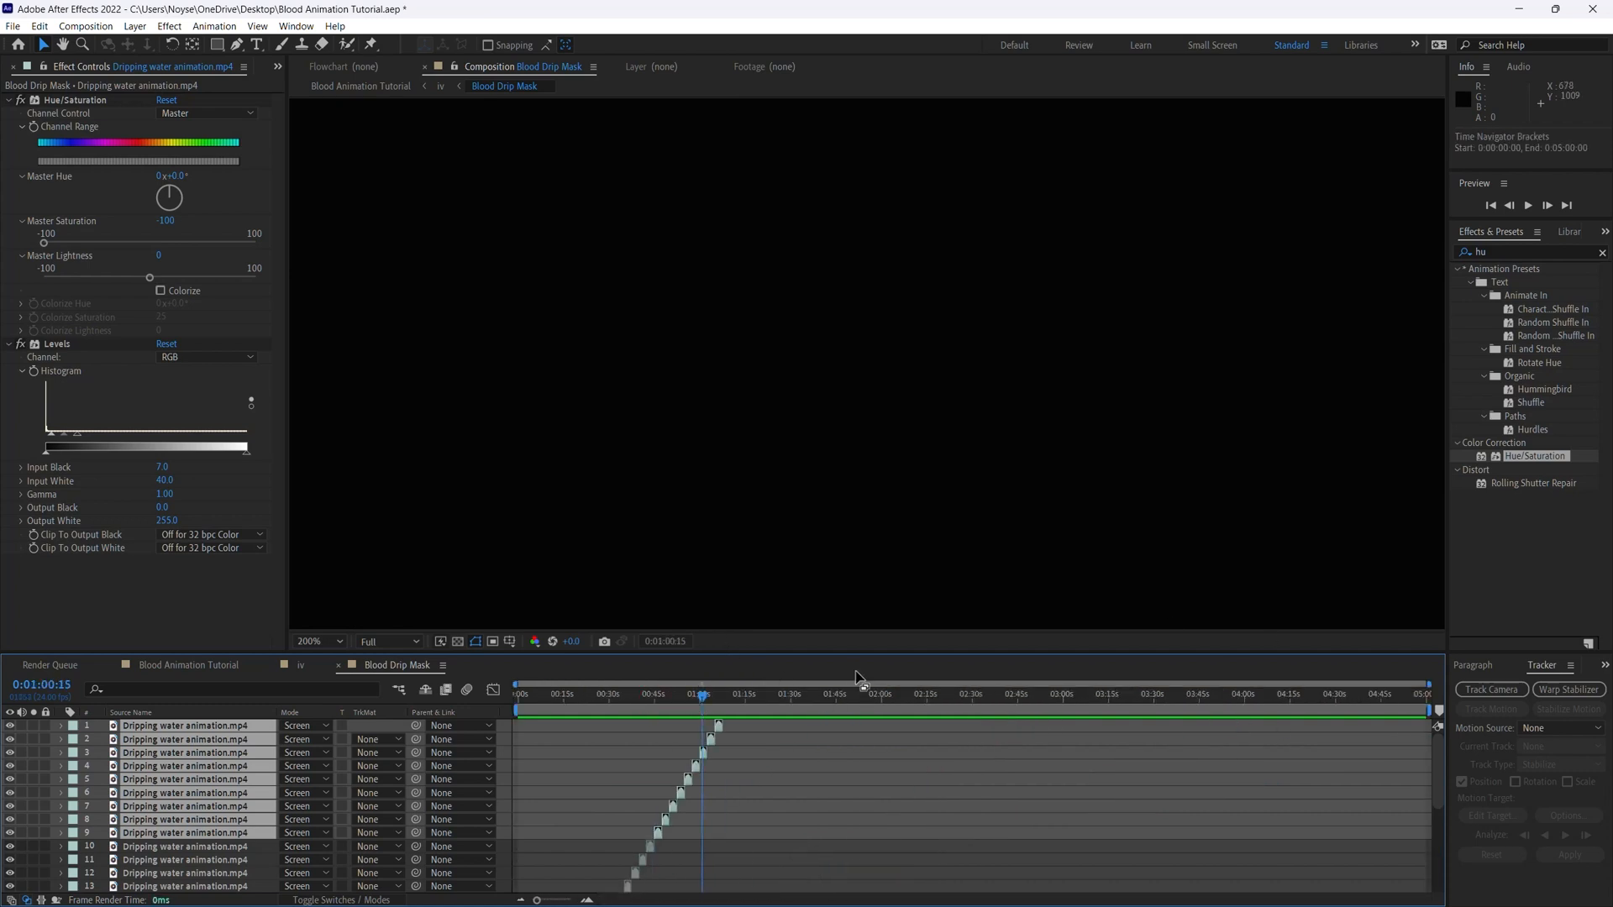
pyautogui.hotkey('ctrl', 's')
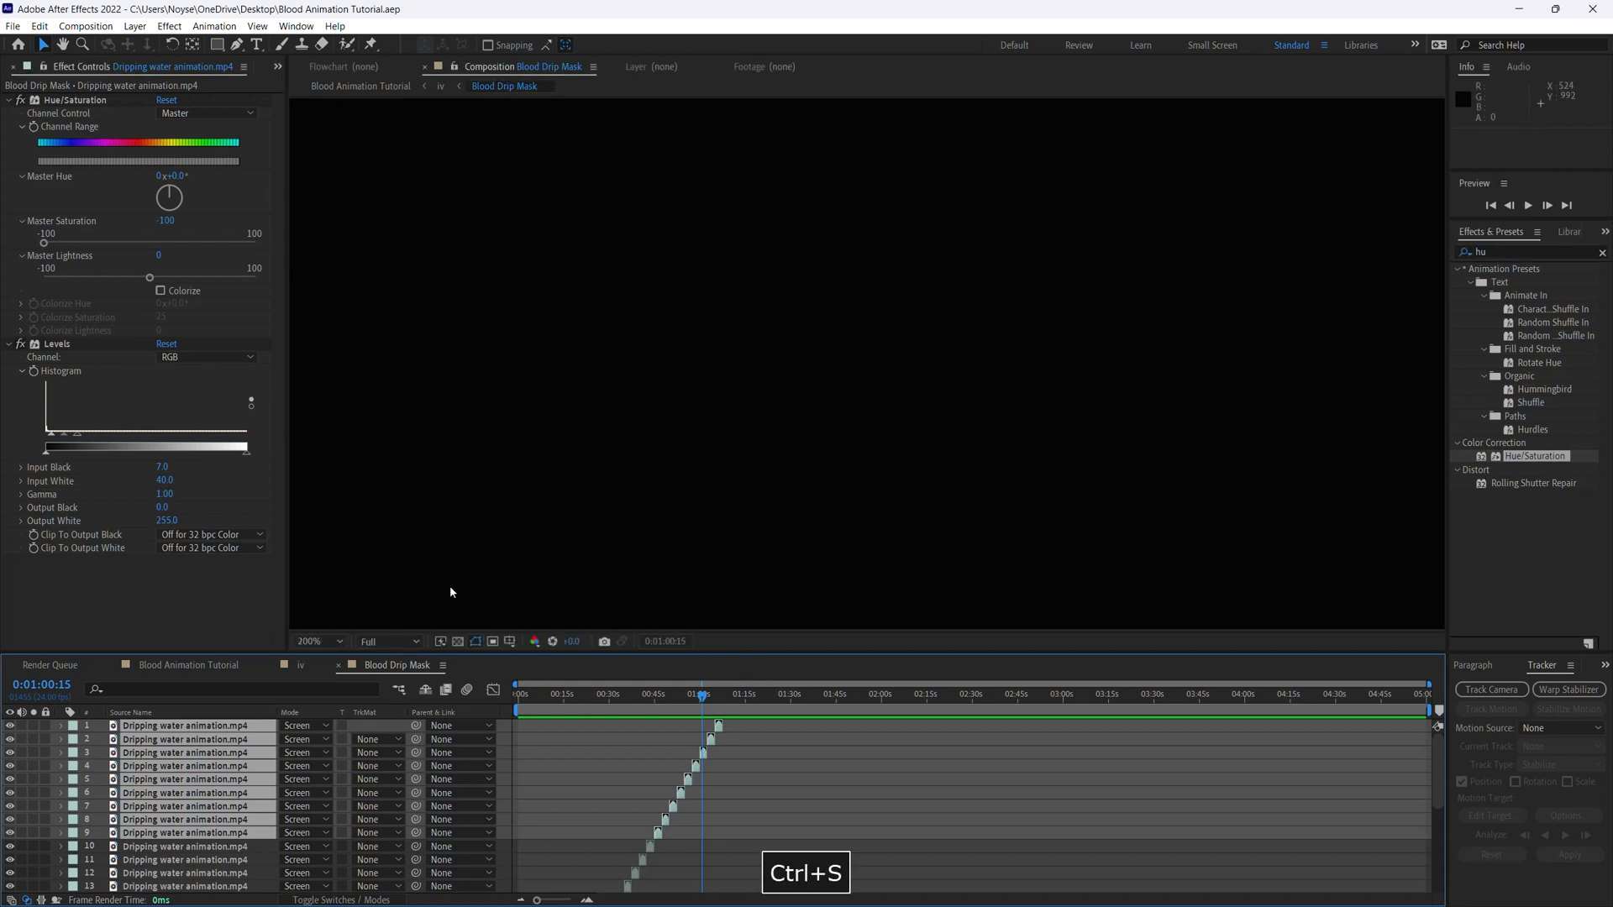
# Return to the iv composition, then mute and hide the Blood Drip Mask layer
pyautogui.click(339, 665)
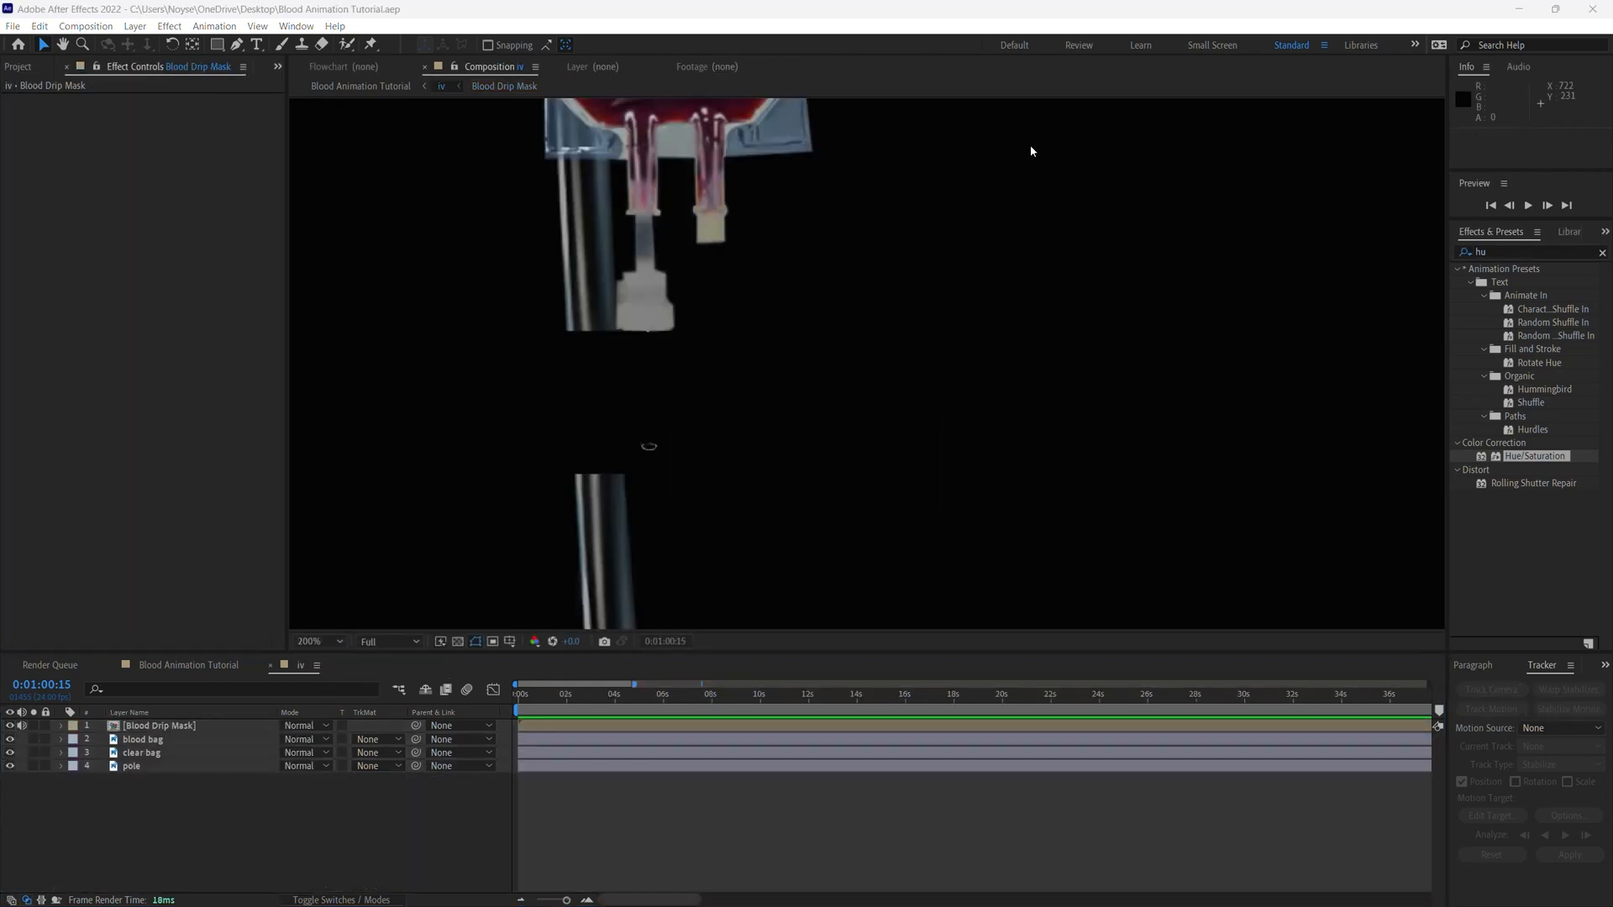
pyautogui.click(632, 839)
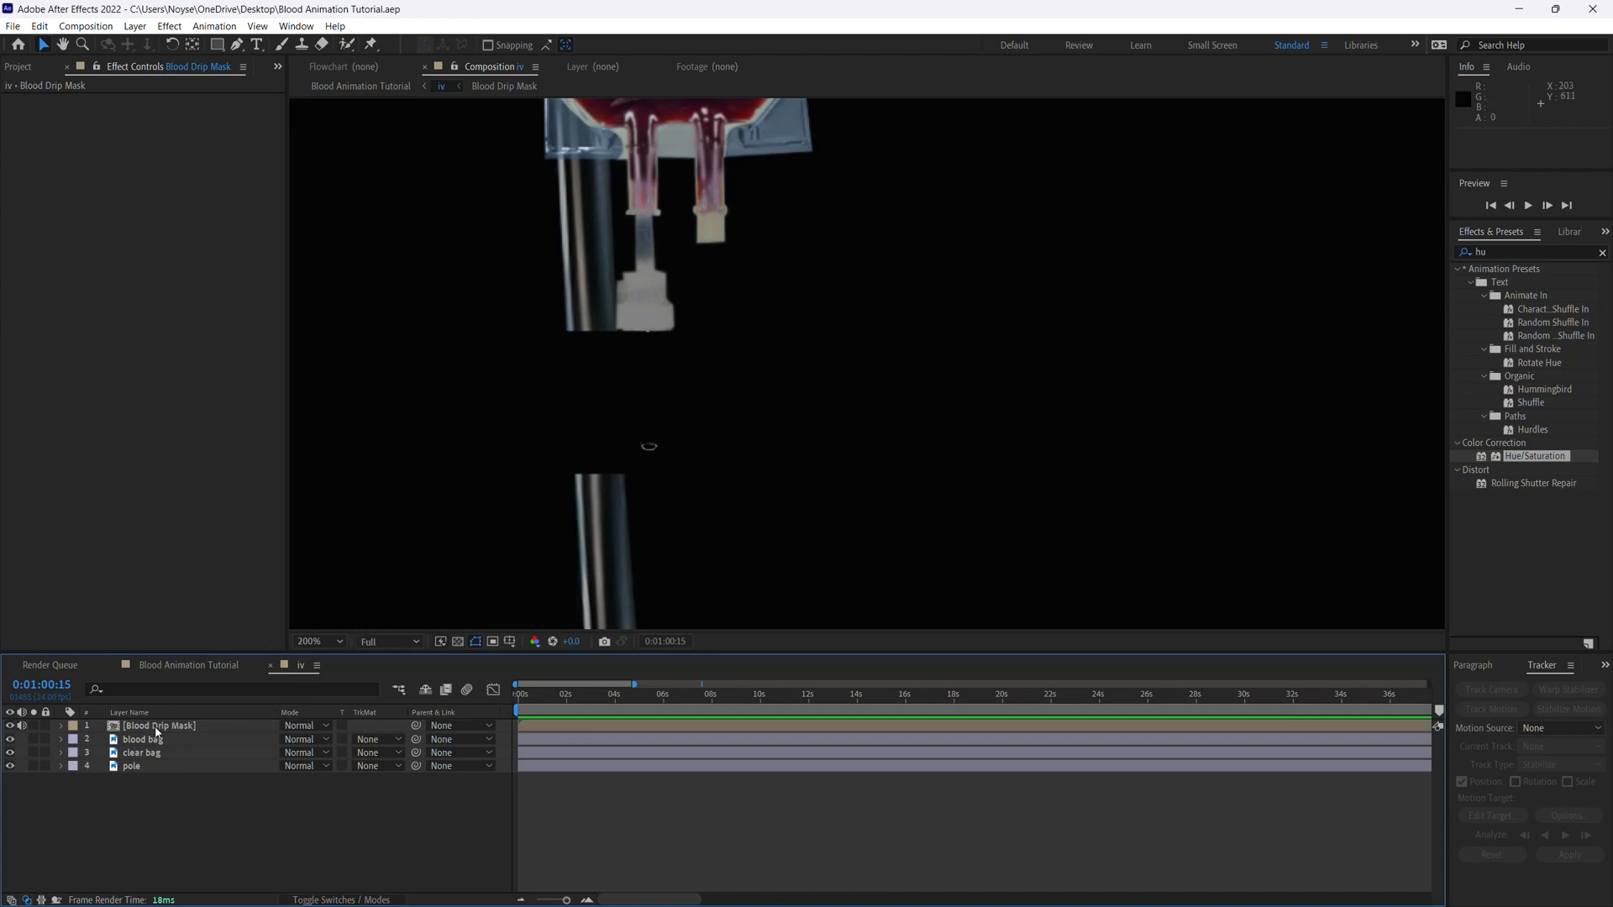
pyautogui.click(23, 725)
pyautogui.click(10, 727)
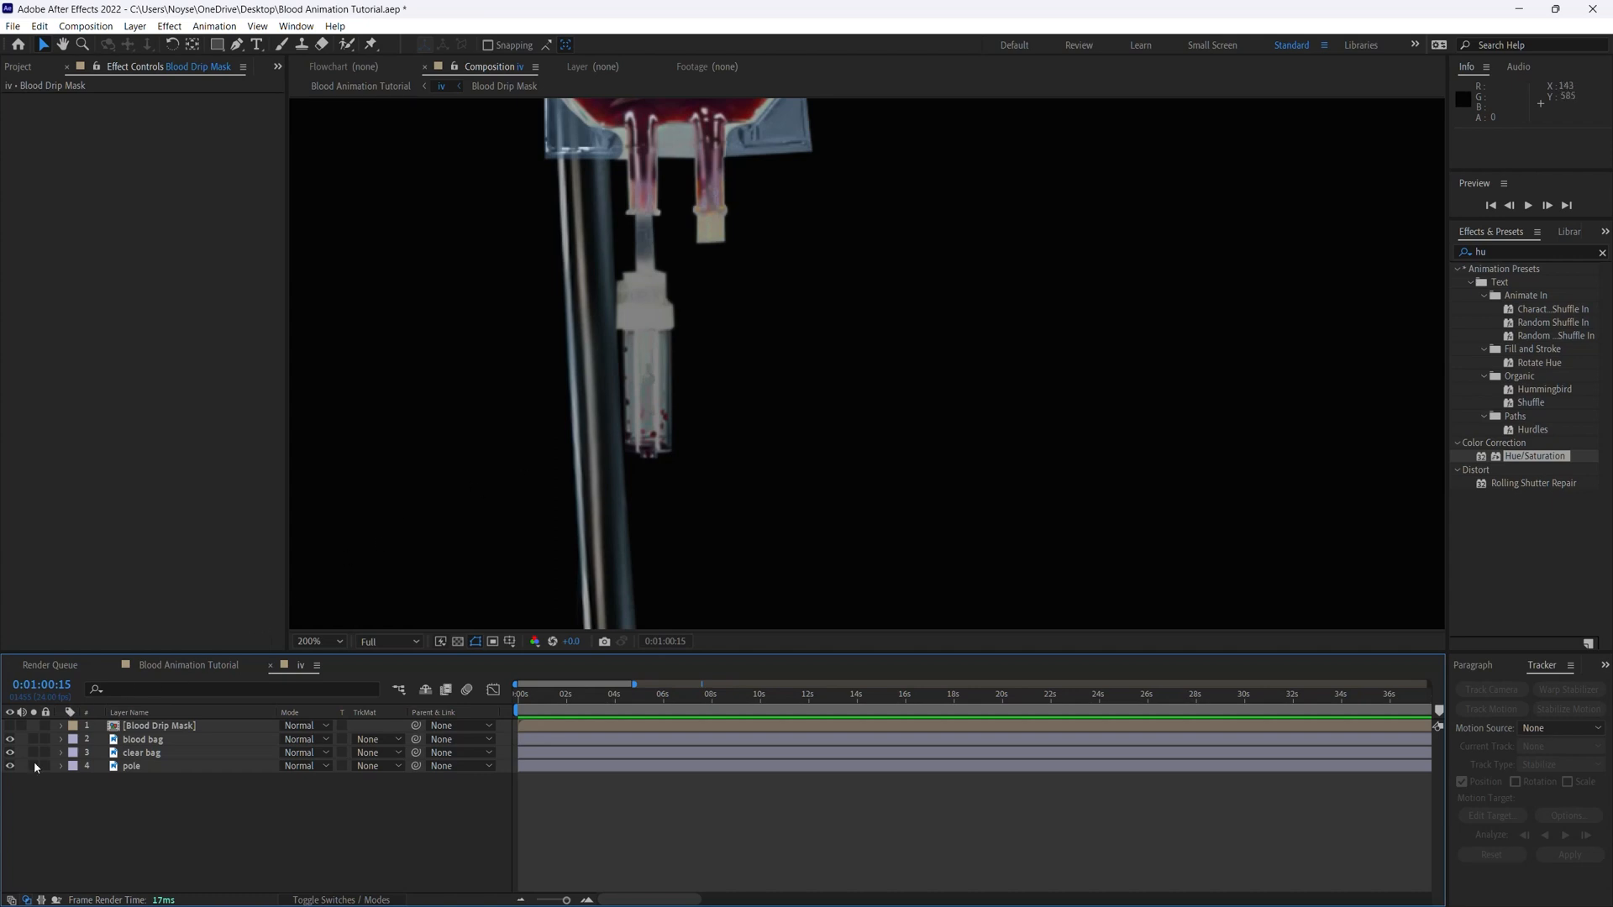
# Check which part the blood bag layer covers by toggling its visibility, then duplicate that layer
pyautogui.press('space')
pyautogui.moveTo(702, 313); pyautogui.dragTo(698, 468)
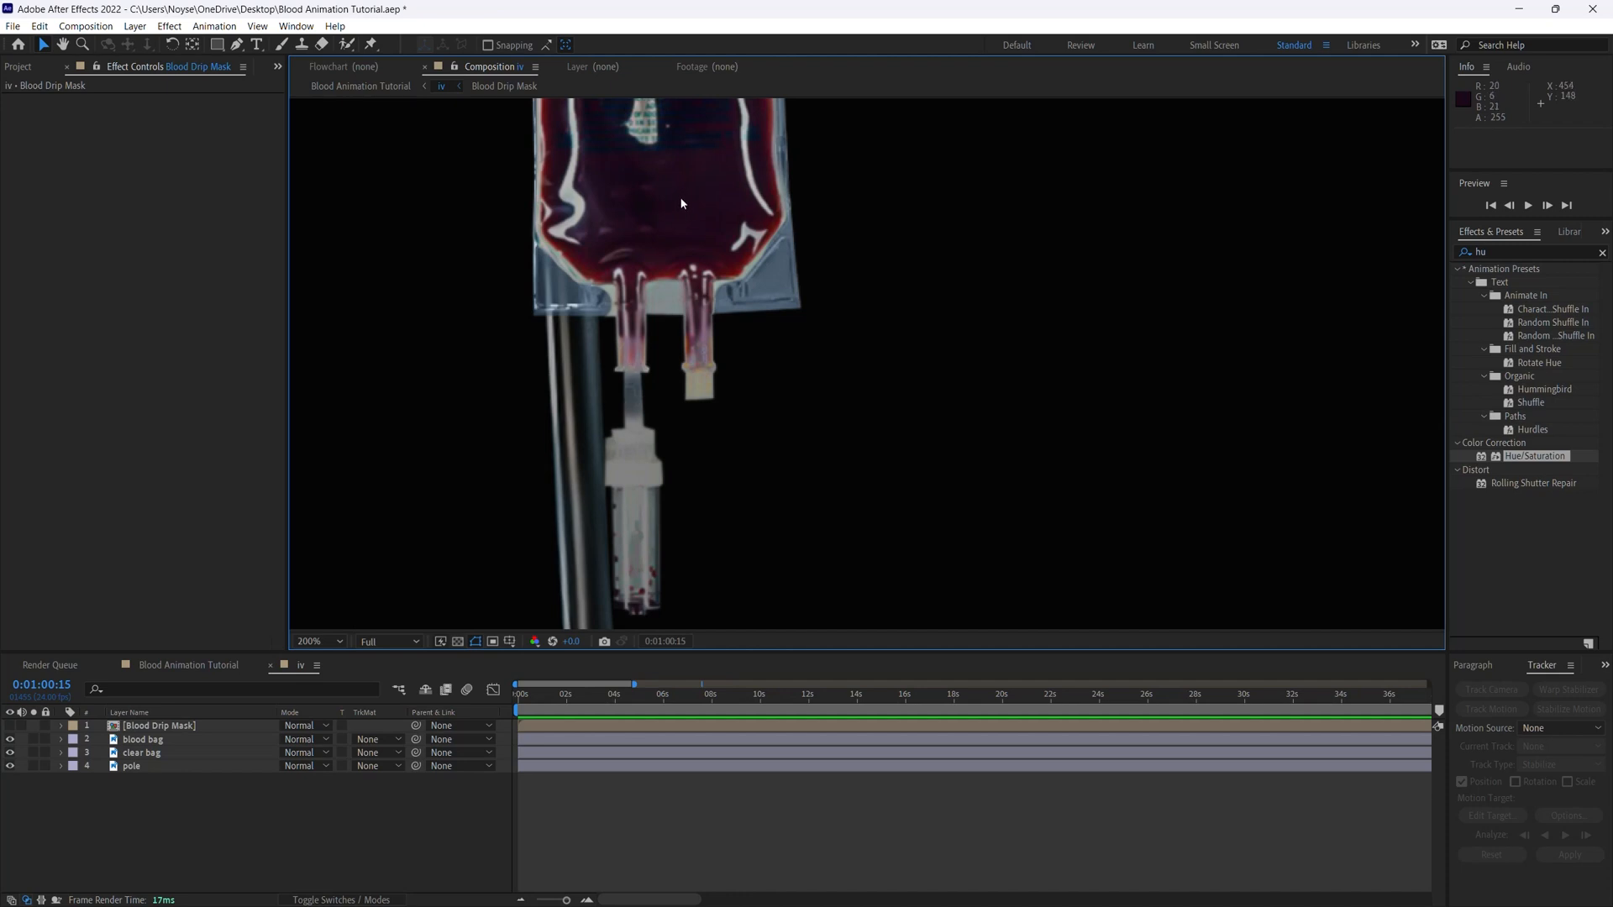
pyautogui.click(173, 739)
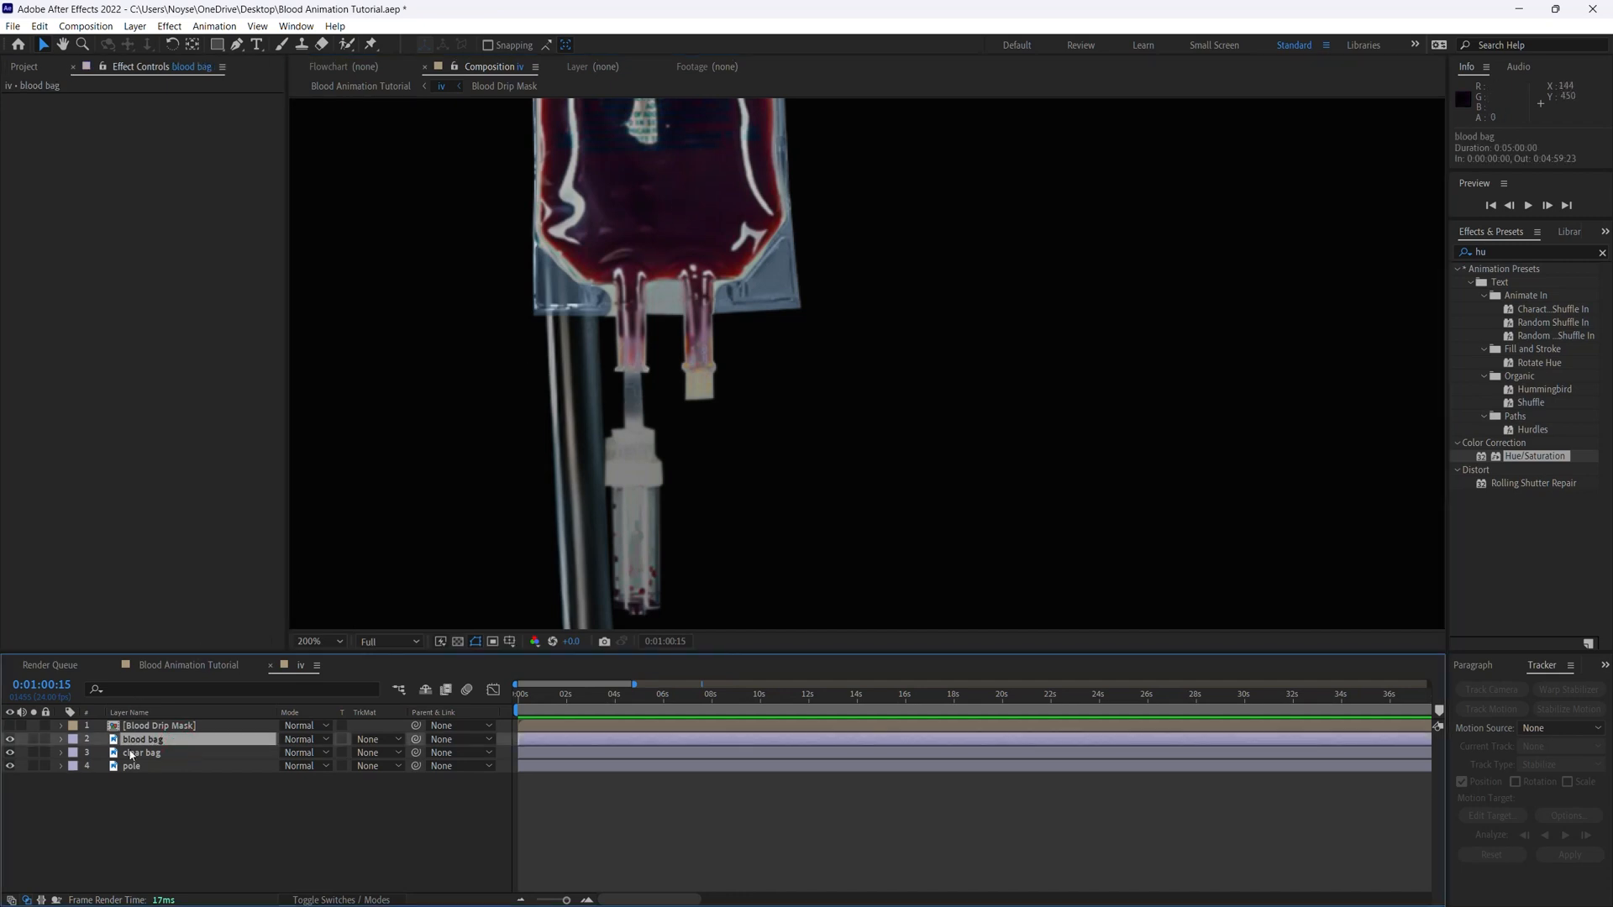
pyautogui.click(10, 739)
pyautogui.click(10, 739)
pyautogui.hotkey('ctrl', 'd')
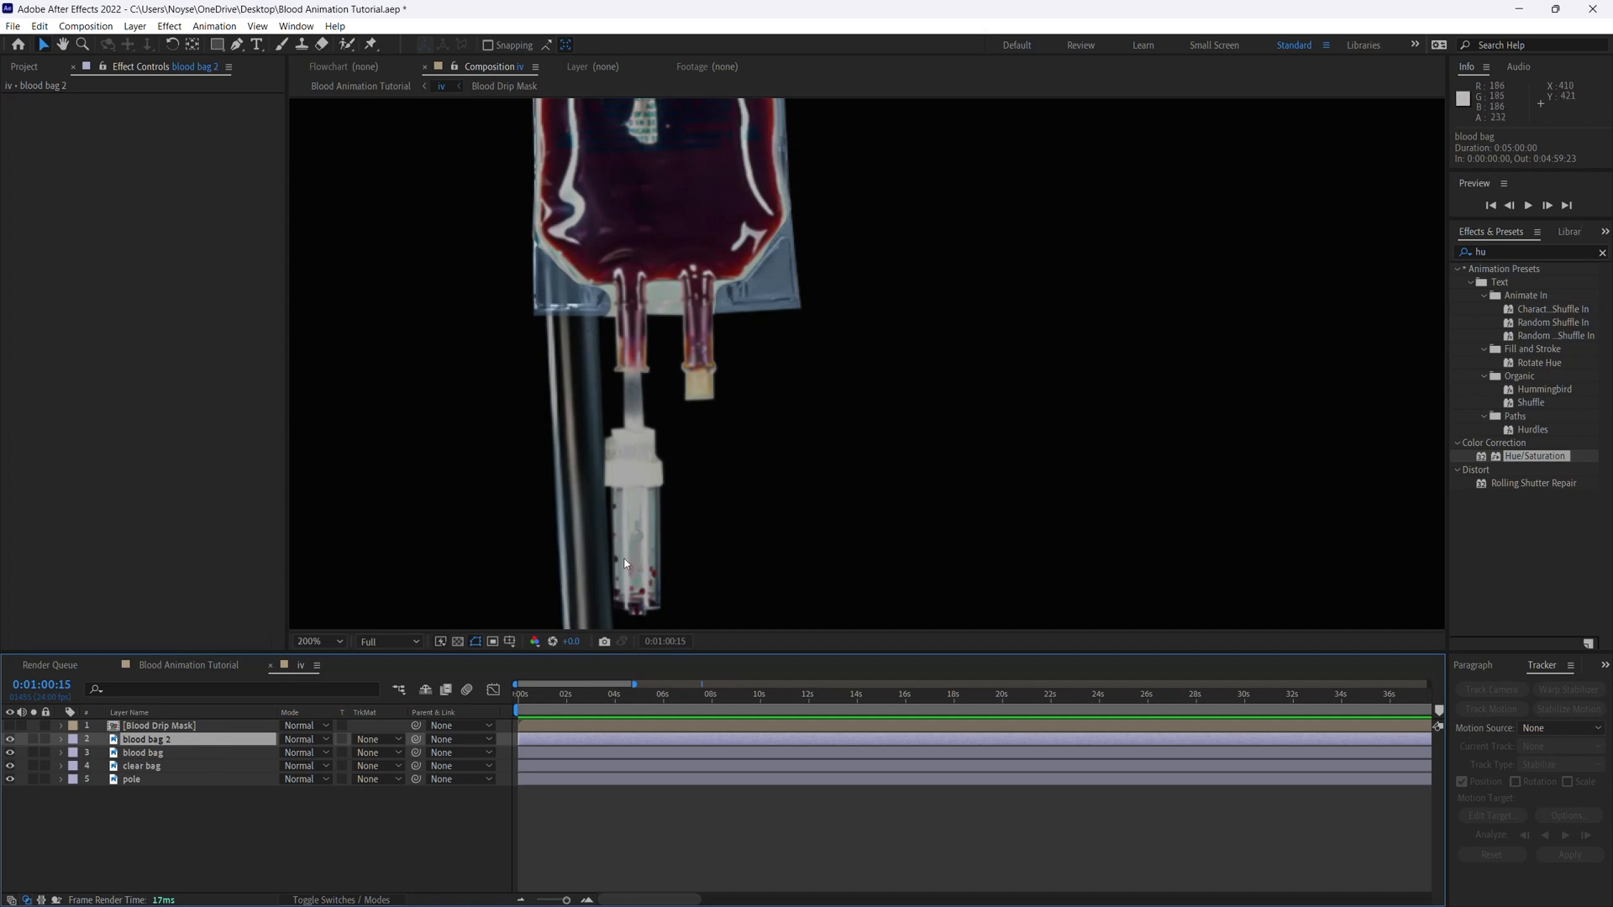
# Move the duplicated blood bag down over the drip chamber to about 775, 1072.5, and toggle the timeline's switches and modes columns
pyautogui.moveTo(665, 228); pyautogui.dragTo(640, 600)
pyautogui.press('space')
pyautogui.moveTo(706, 548); pyautogui.dragTo(695, 366)
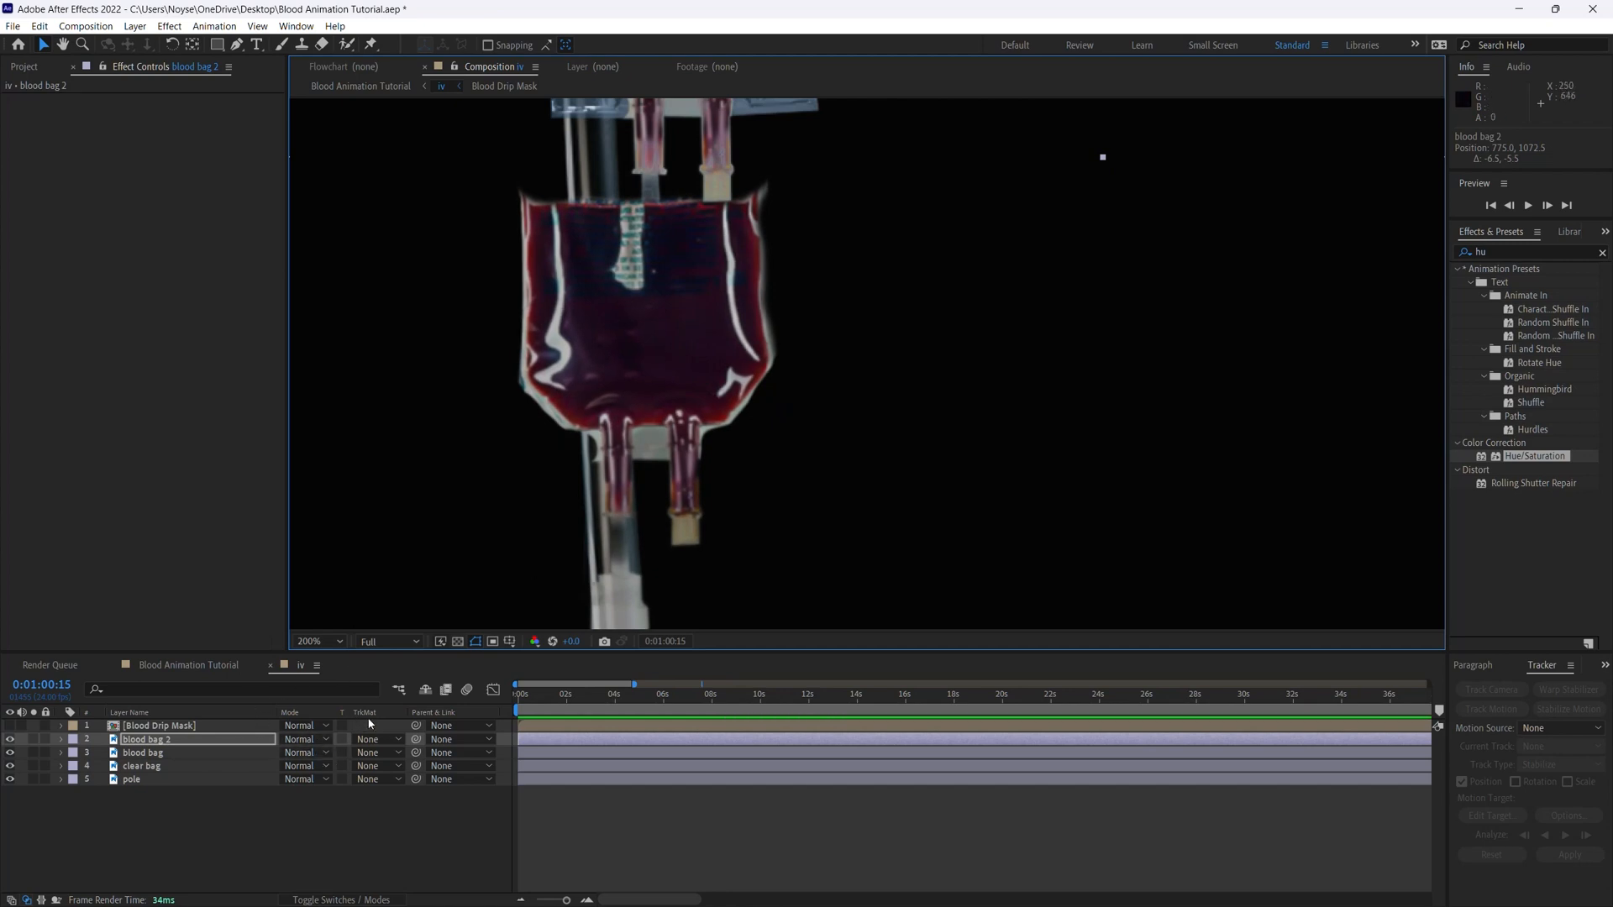
pyautogui.click(375, 900)
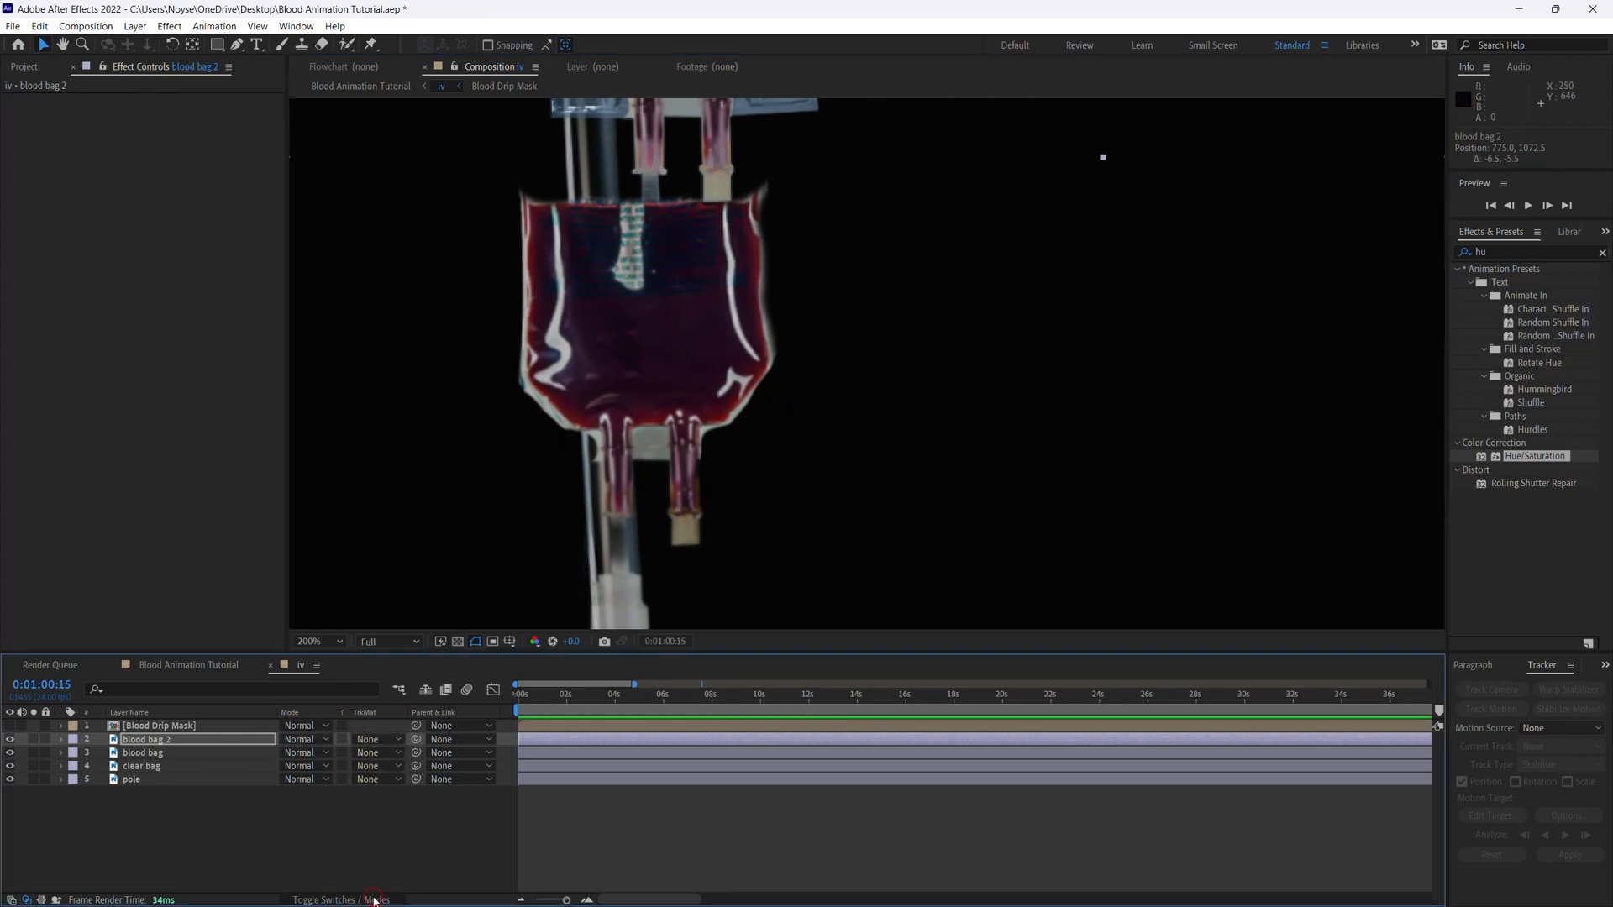
# Give the duplicated blood bag layer a Luma Matte from Blood Drip Mask and scrub the first seconds to check the drips
pyautogui.click(376, 900)
pyautogui.click(398, 741)
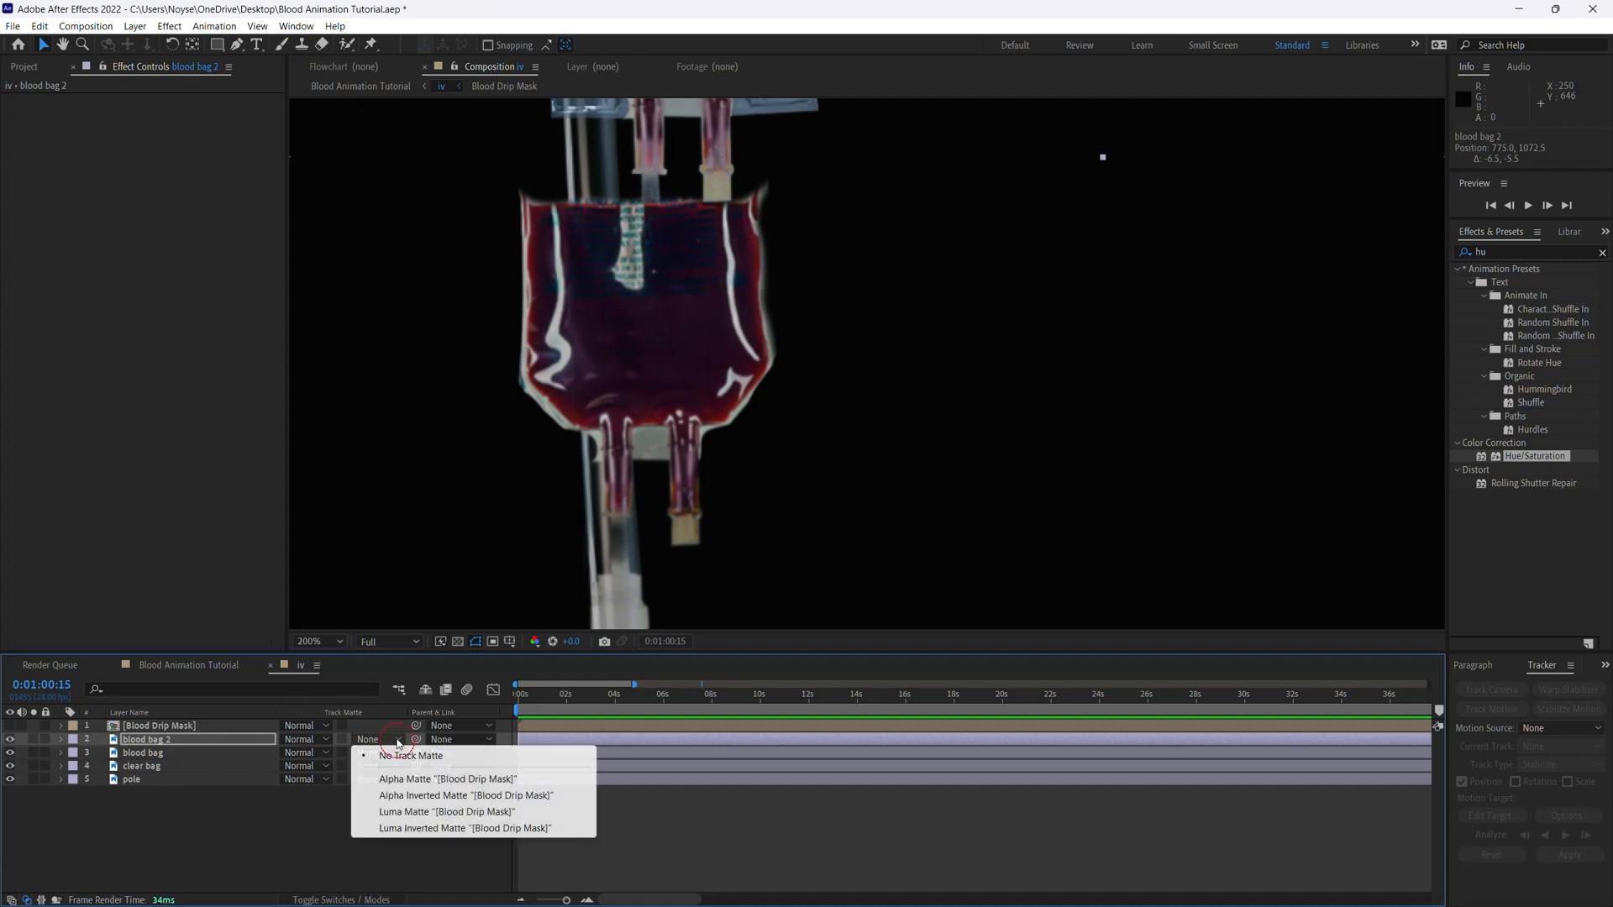
pyautogui.click(437, 812)
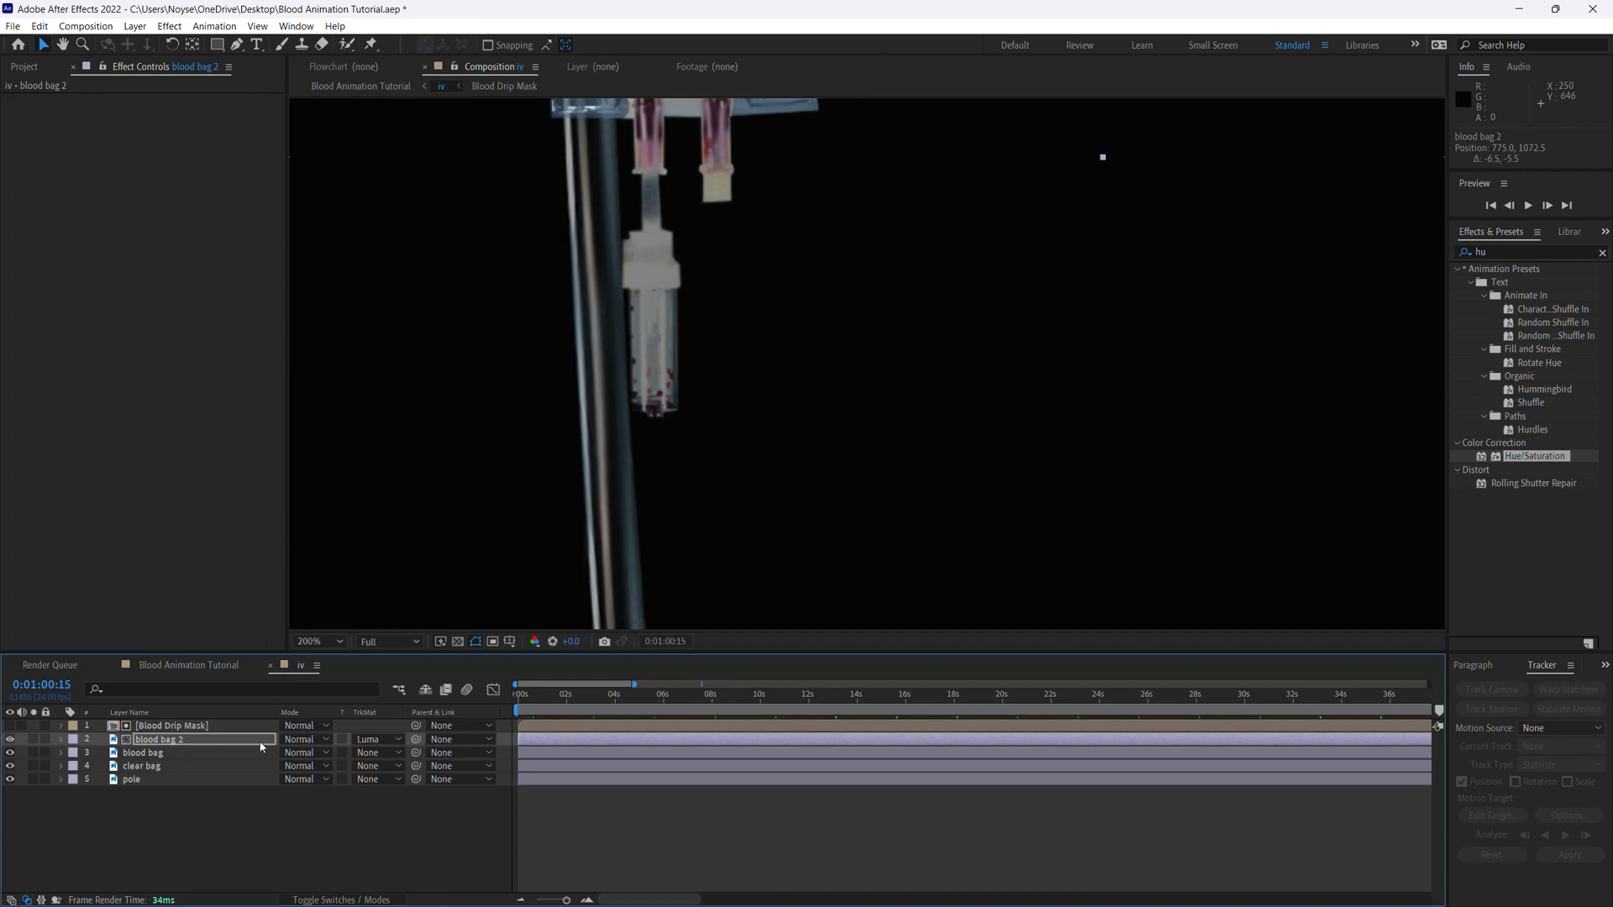
pyautogui.moveTo(538, 701); pyautogui.dragTo(576, 701)
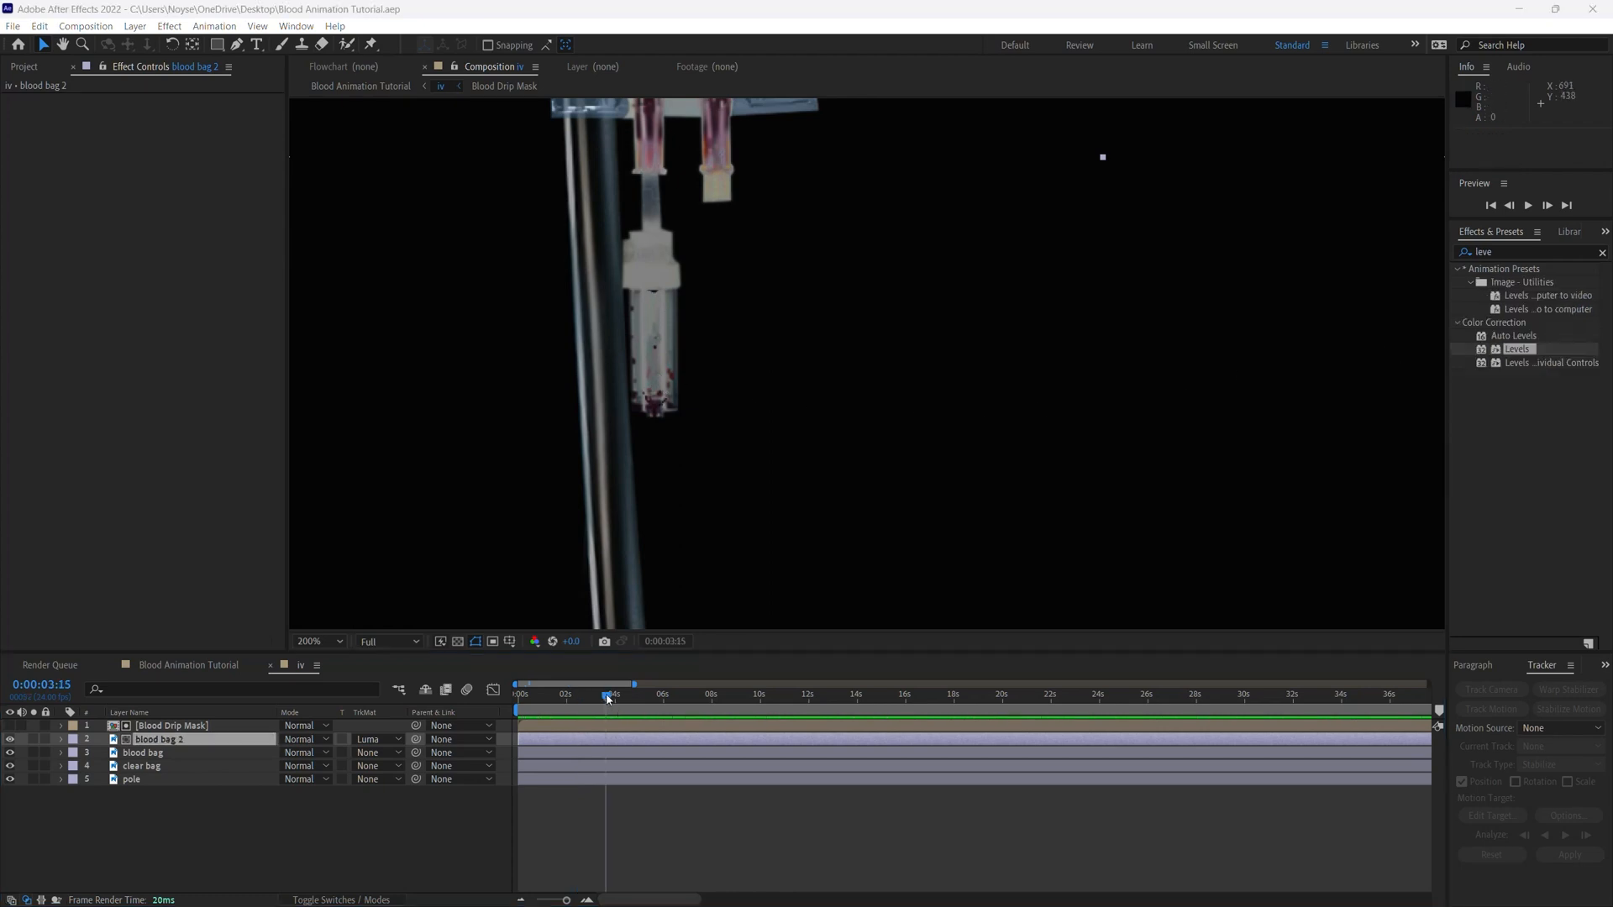
pyautogui.moveTo(608, 699); pyautogui.dragTo(591, 703)
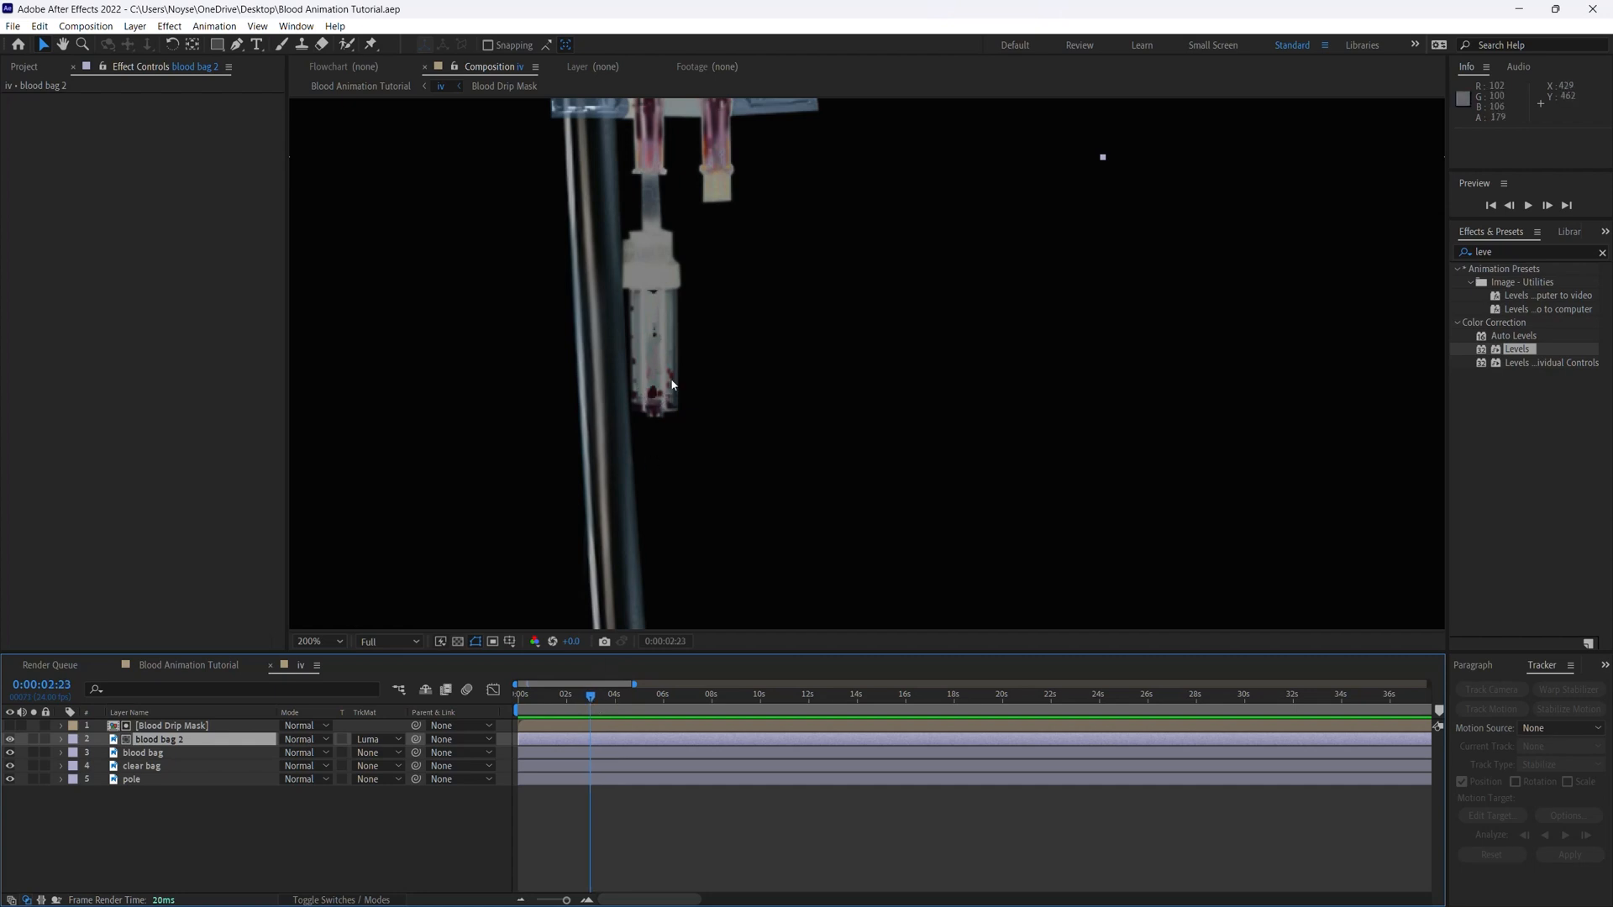
# Set the blood bag 2 layer's opacity to 80%, preview the dripping, and save the project
pyautogui.click(202, 743)
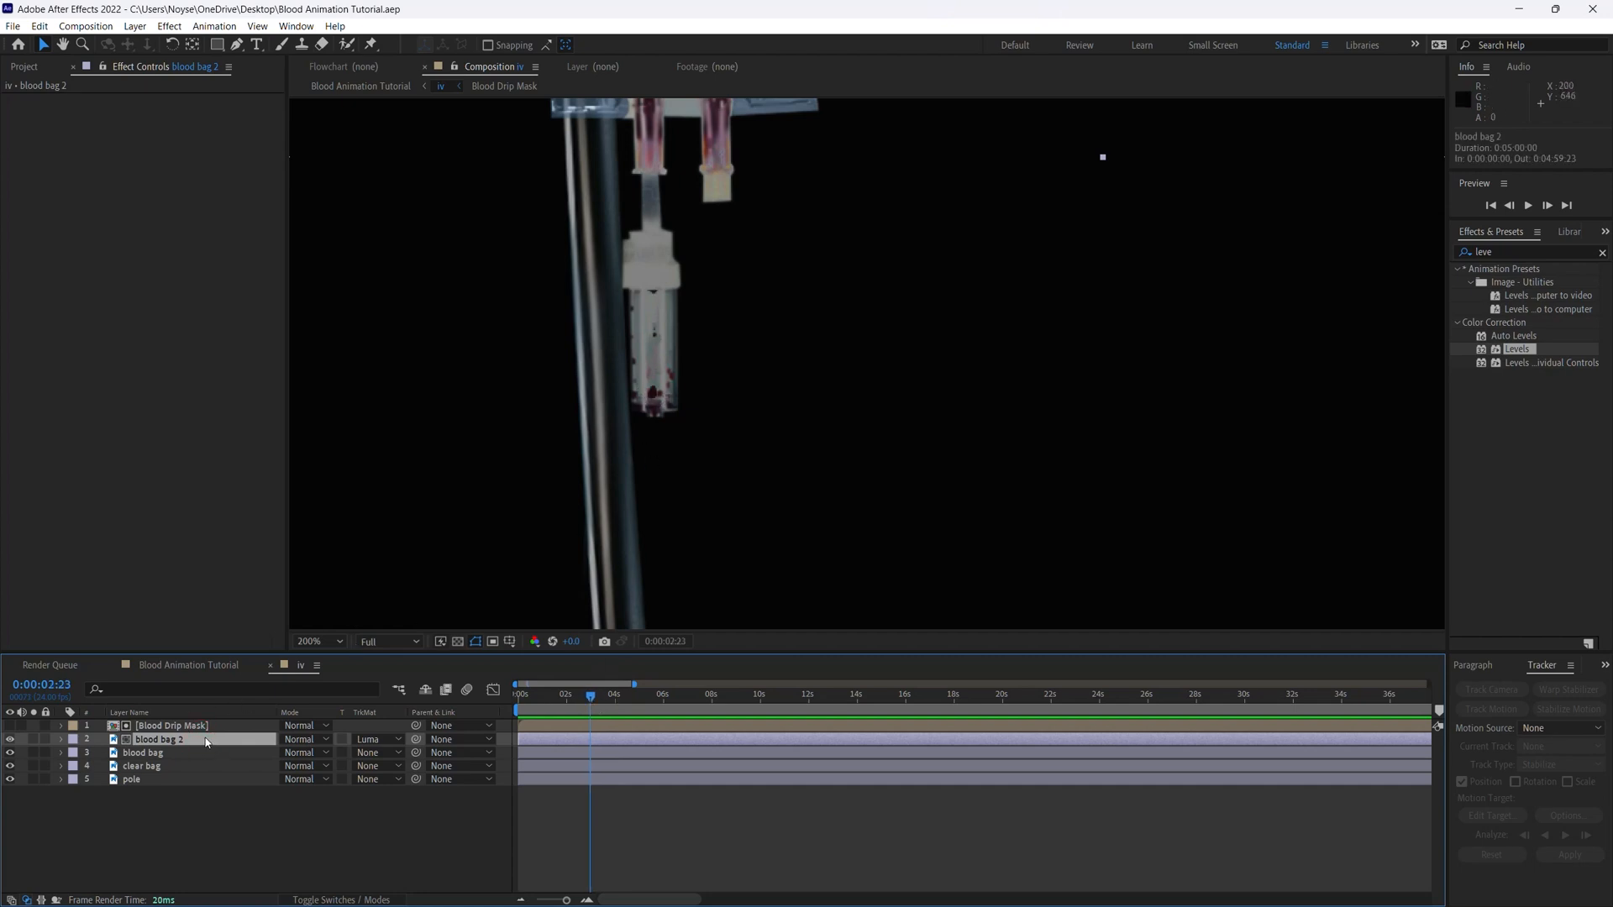
pyautogui.press('t')
pyautogui.click(290, 753)
pyautogui.write('80')
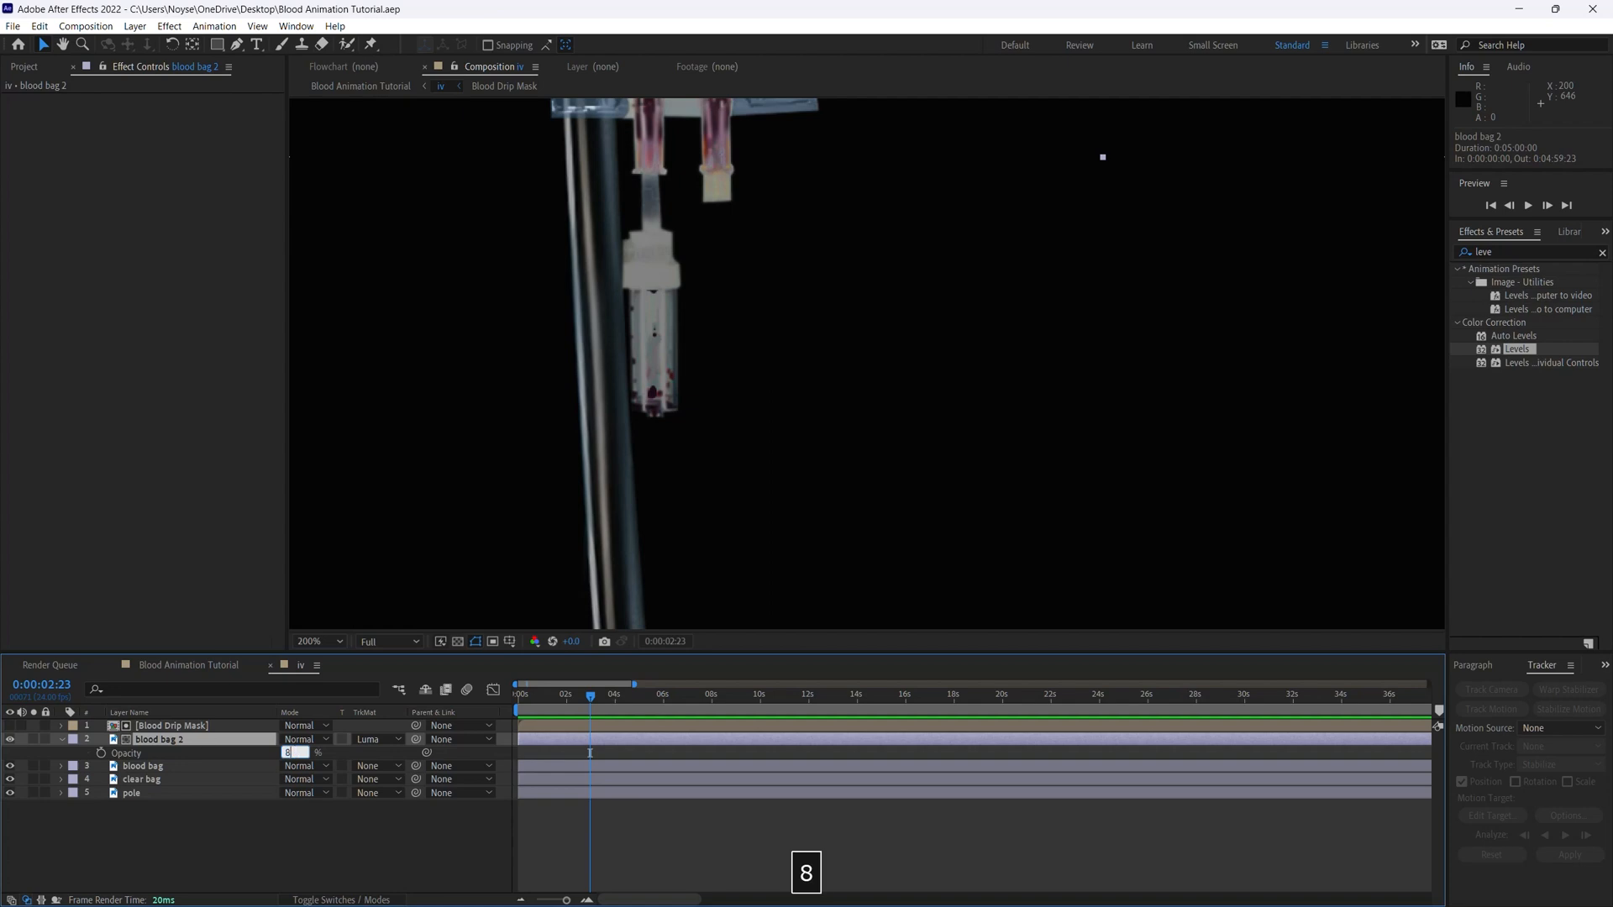
pyautogui.press('Return')
pyautogui.moveTo(590, 697); pyautogui.dragTo(580, 705)
pyautogui.press('space')
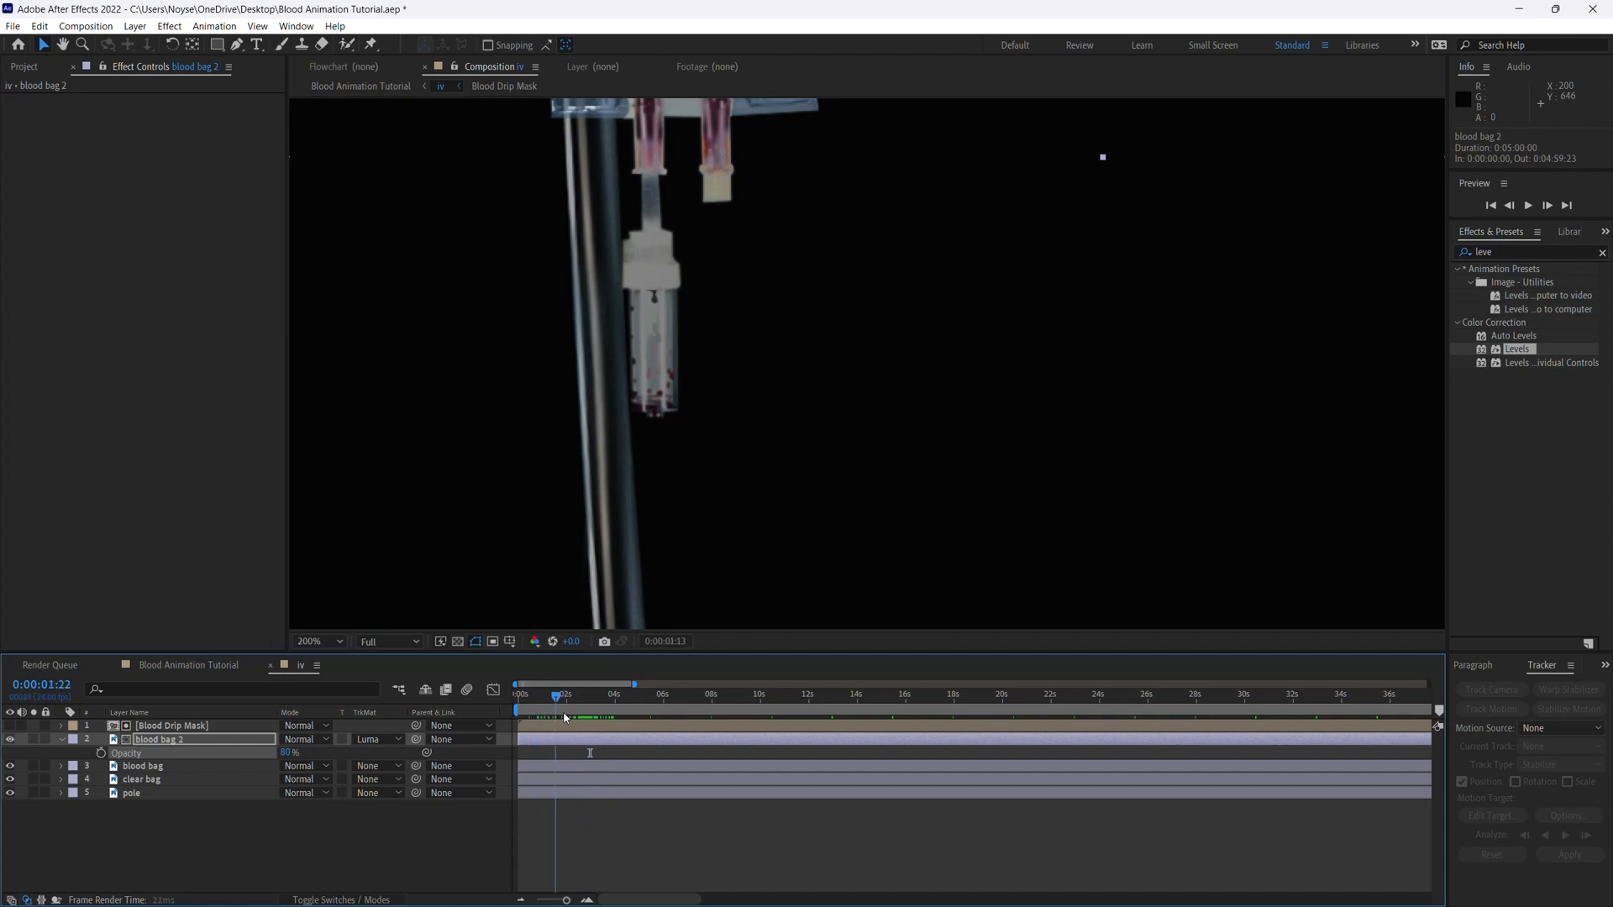
pyautogui.hotkey('ctrl', 's')
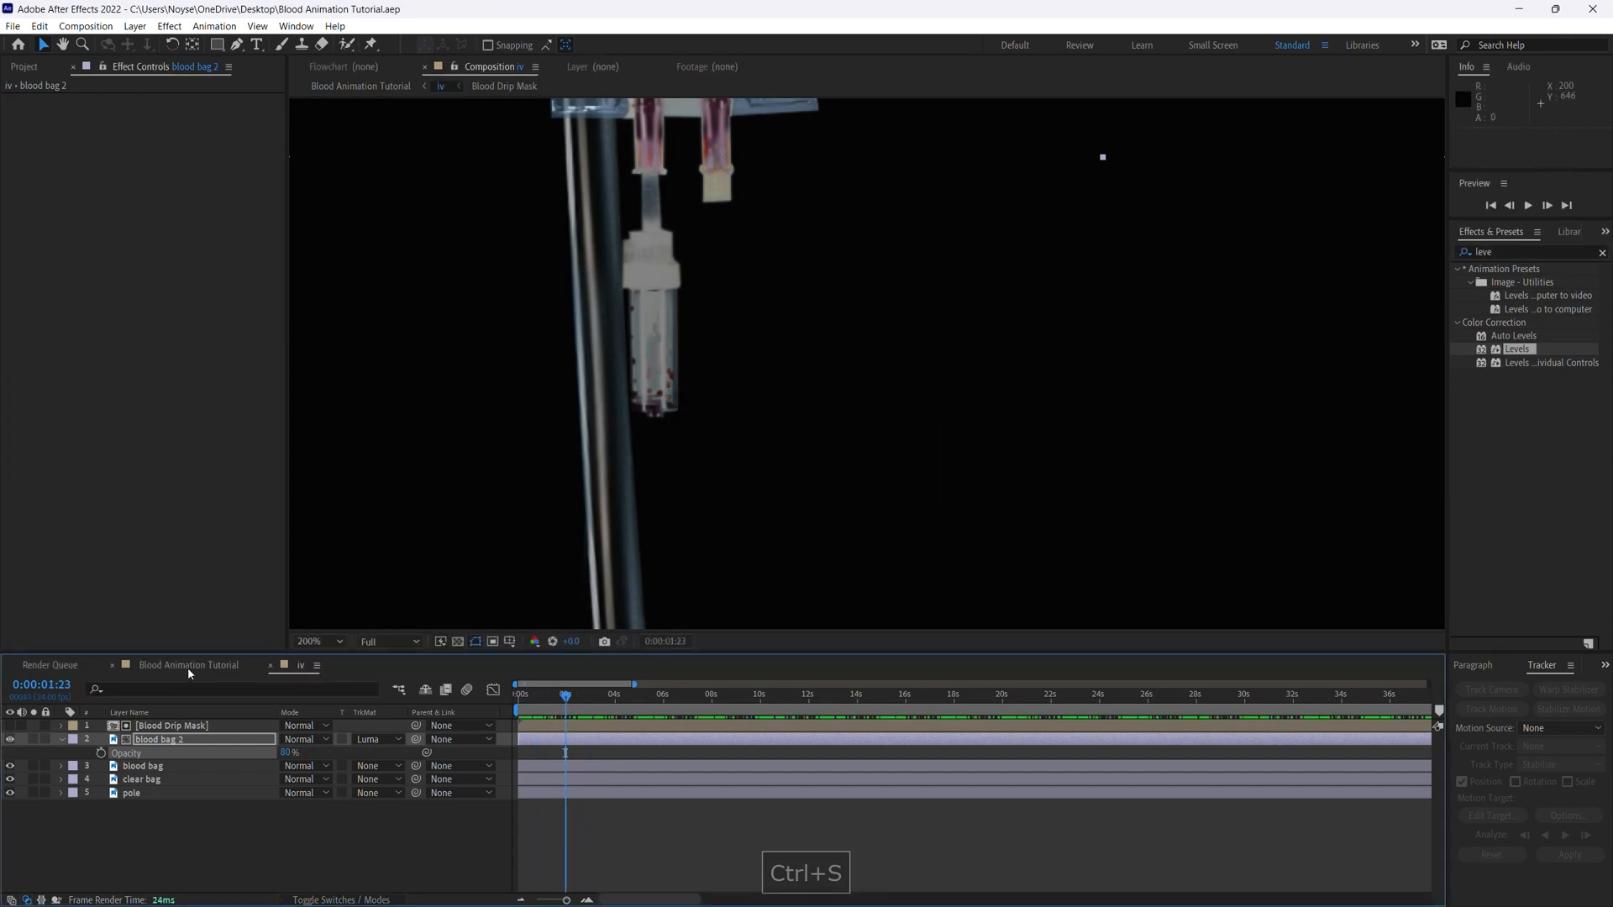
# Check the drips in the Blood Animation Tutorial composition around 0:00:15:15, save the project, and collapse the iv layer's properties
pyautogui.click(163, 664)
pyautogui.moveTo(527, 696); pyautogui.dragTo(563, 695)
pyautogui.click(571, 696)
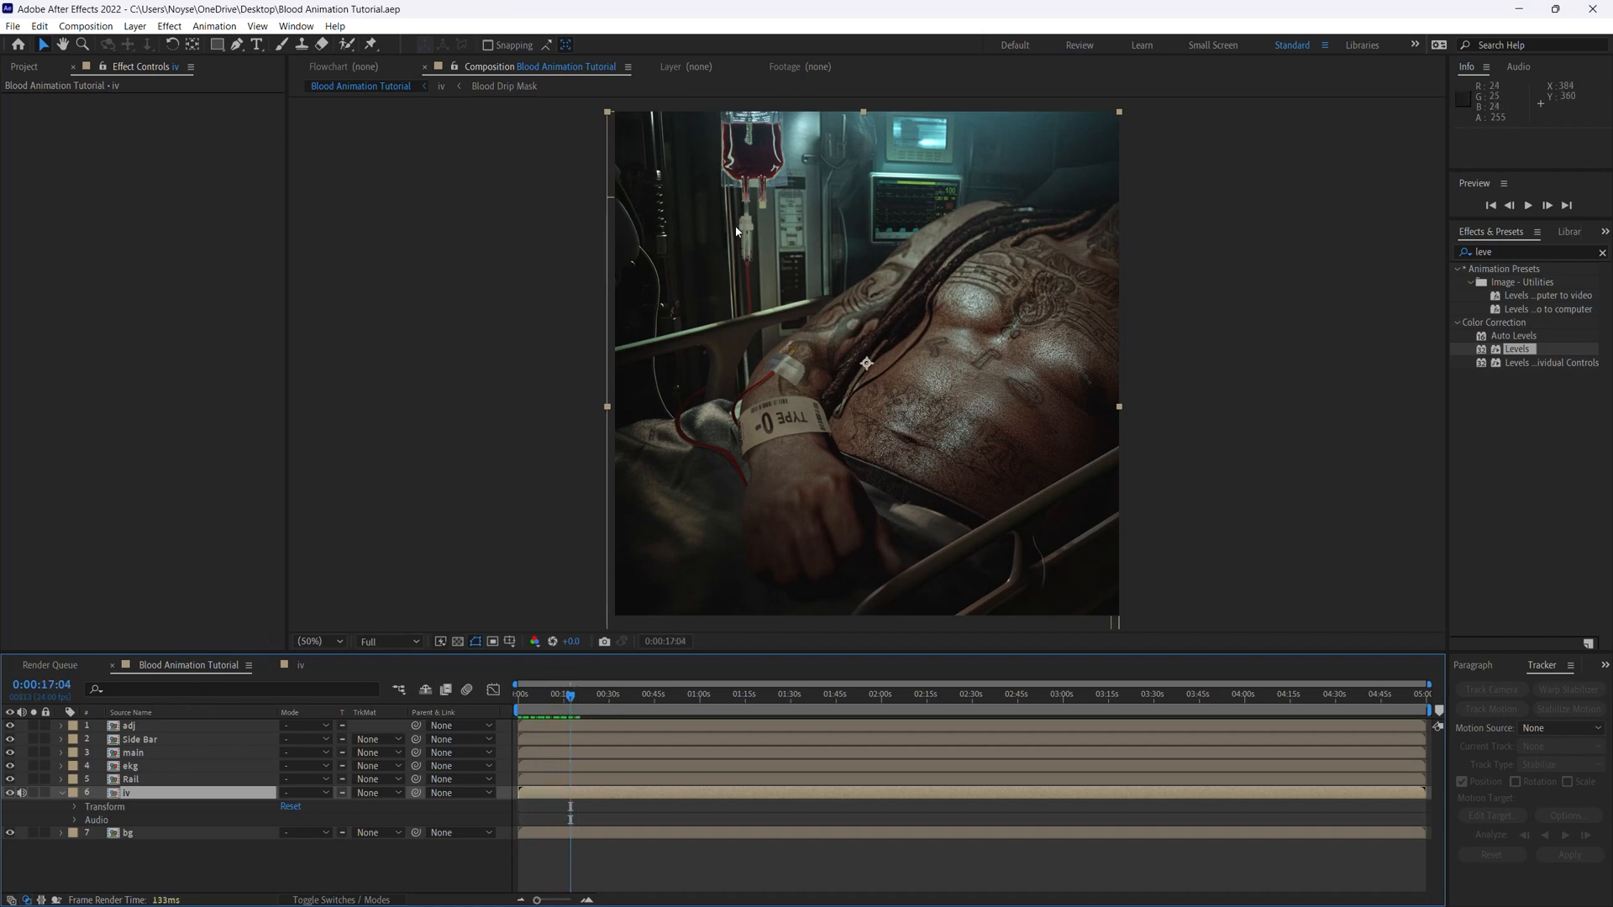
pyautogui.moveTo(586, 699)
pyautogui.mouseDown()
pyautogui.moveTo(619, 699)
pyautogui.moveTo(528, 702)
pyautogui.moveTo(574, 704)
pyautogui.mouseUp()
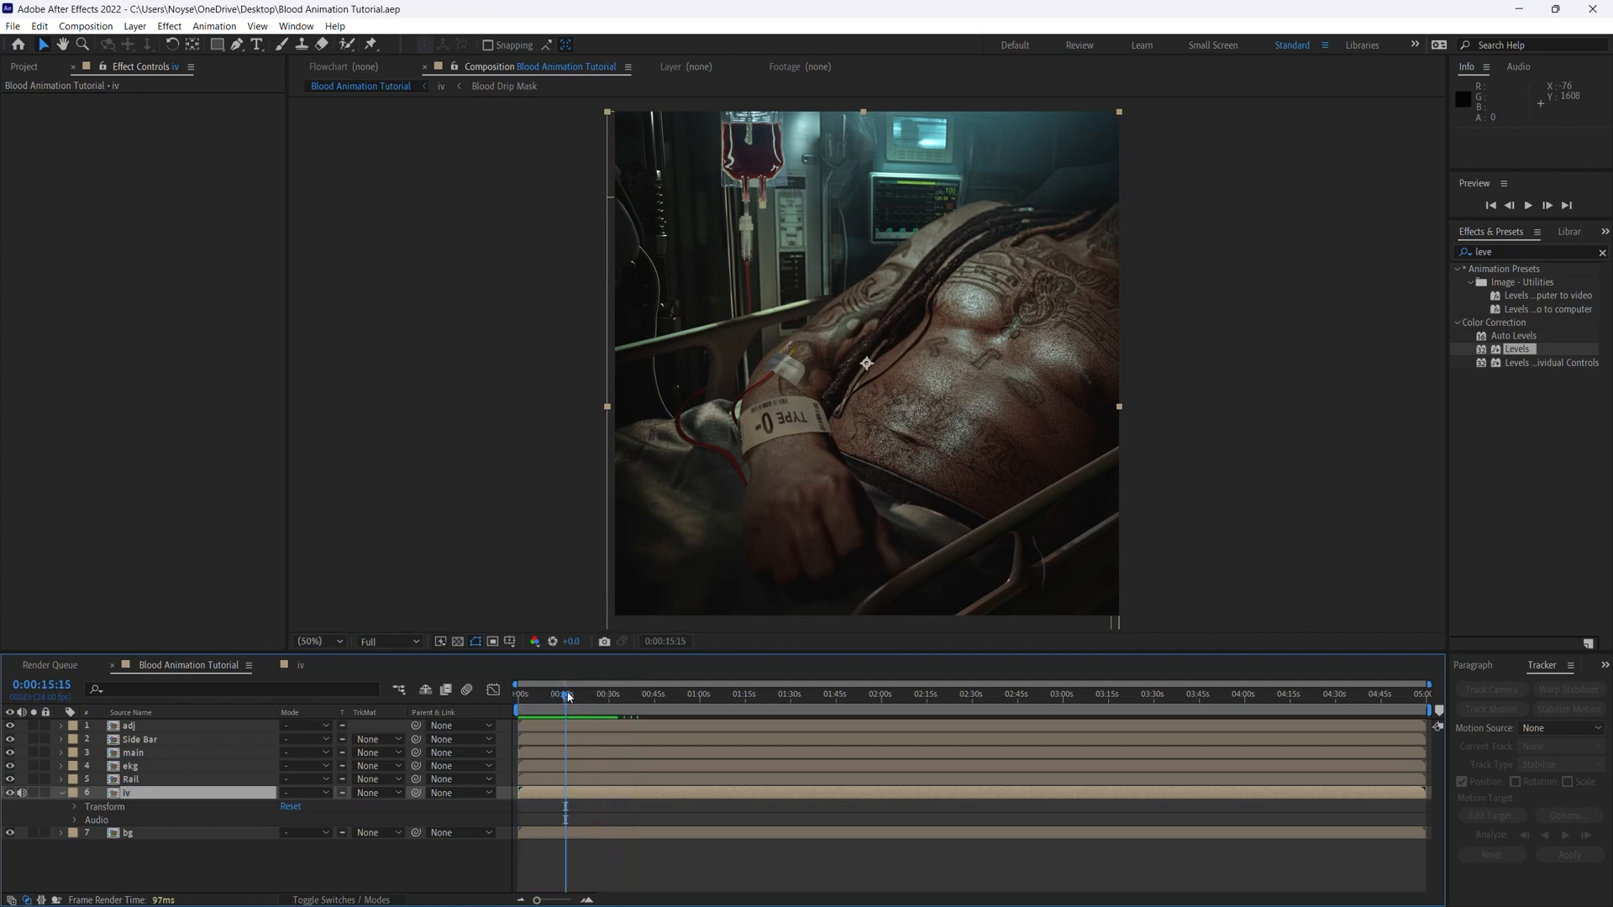
pyautogui.hotkey('ctrl', 's')
pyautogui.click(61, 793)
pyautogui.click(198, 864)
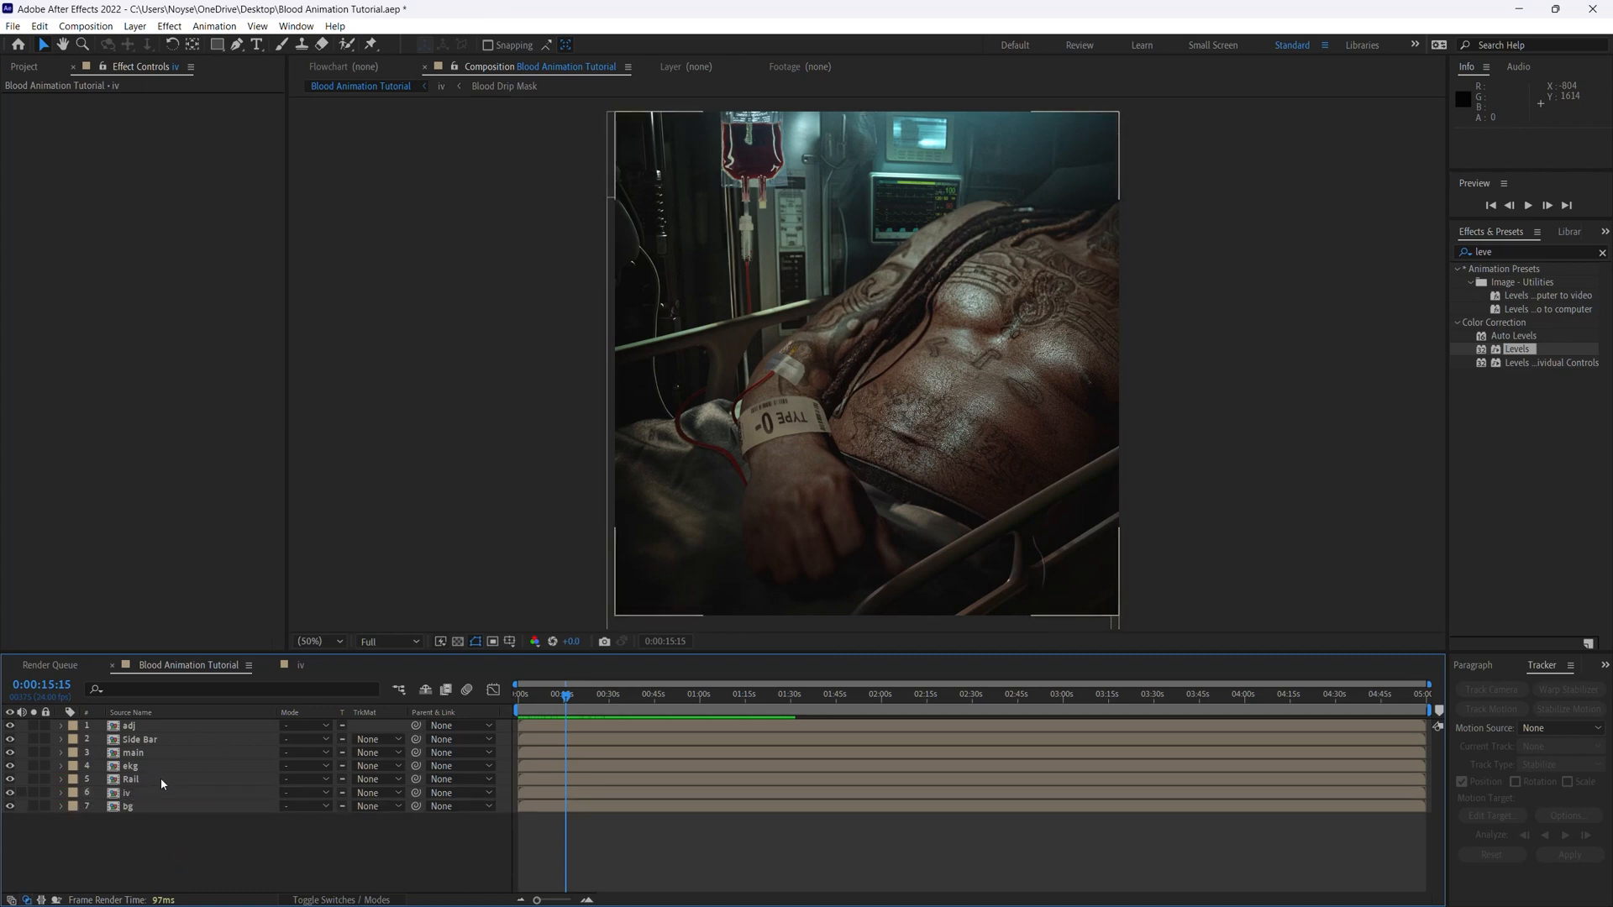
# Open the main composition and its nested arm IV composition with the tube pieces enlarged in view
pyautogui.click(476, 641)
pyautogui.doubleClick(117, 755)
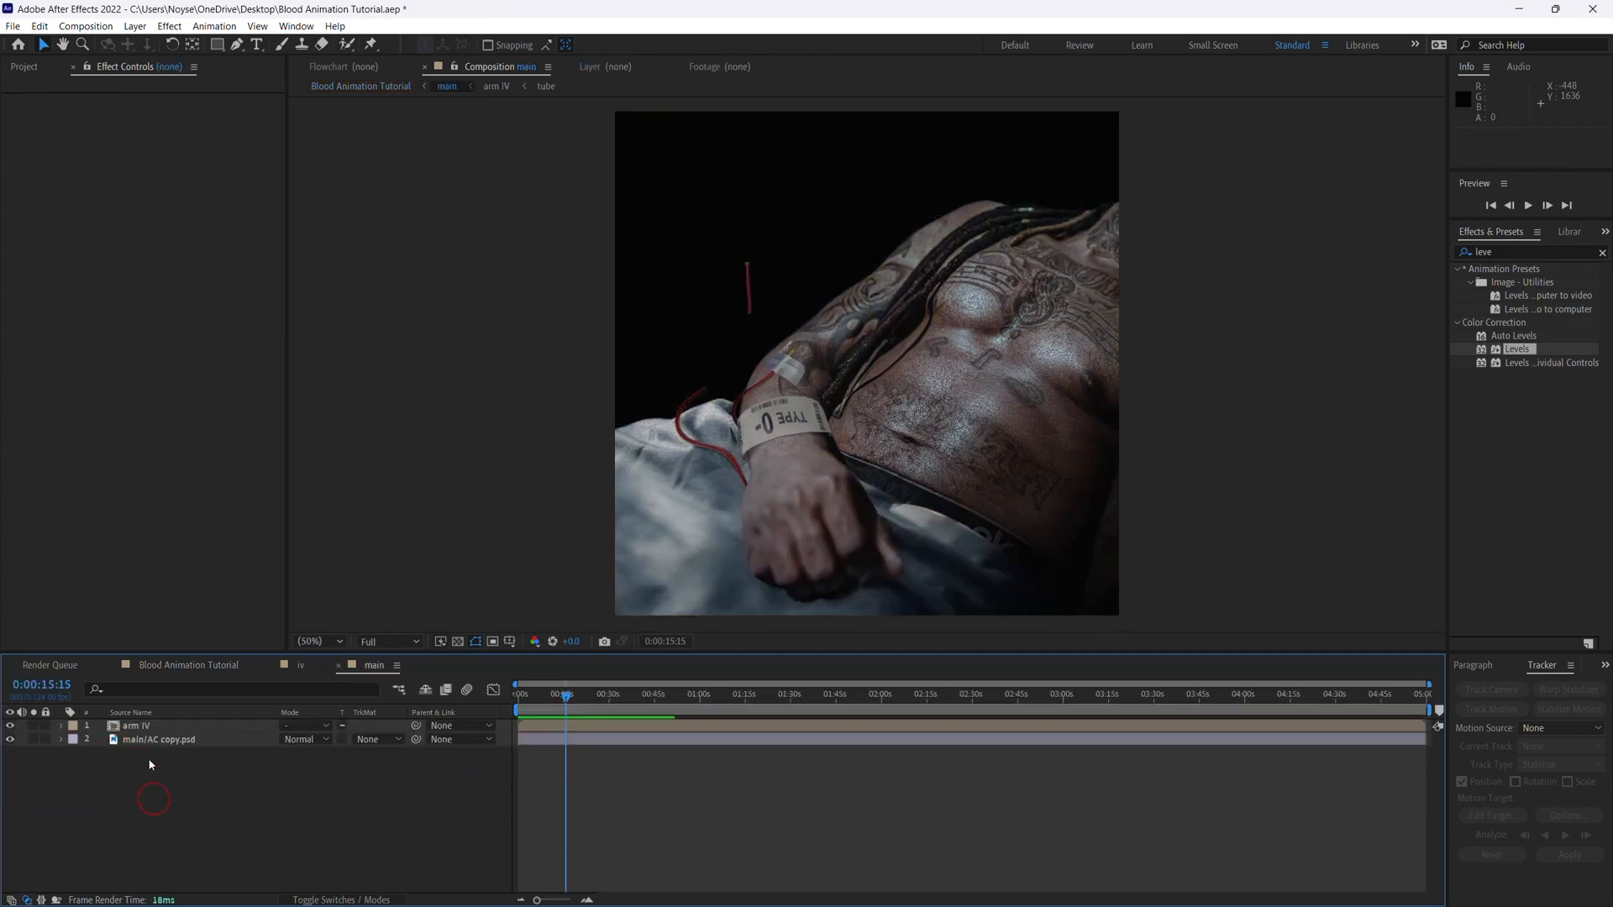
pyautogui.click(34, 727)
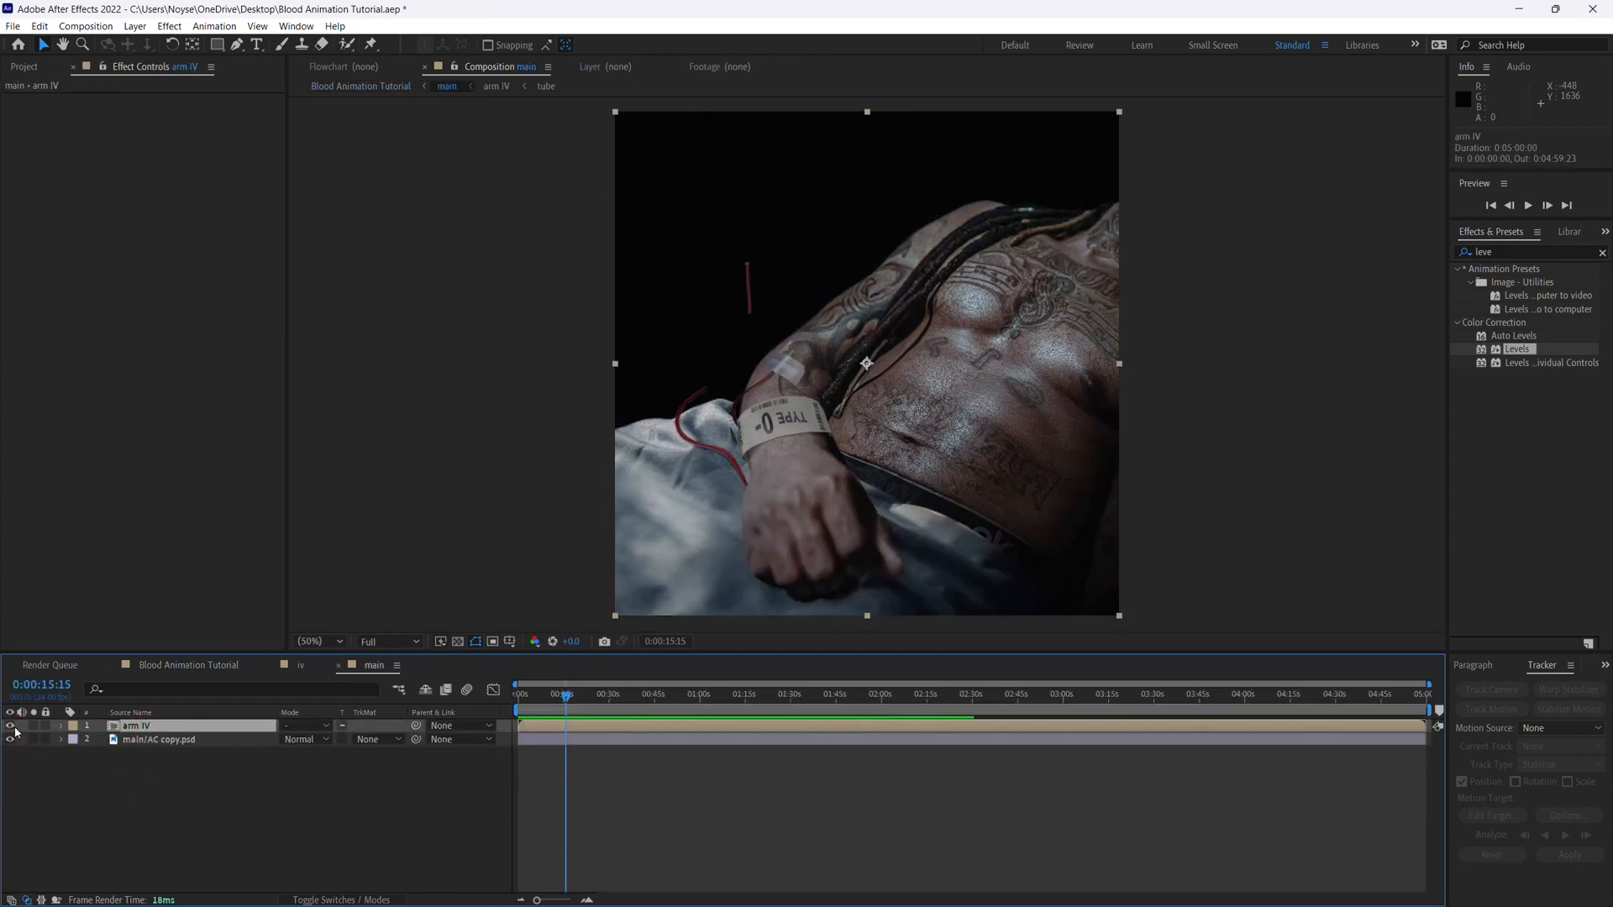
pyautogui.doubleClick(114, 728)
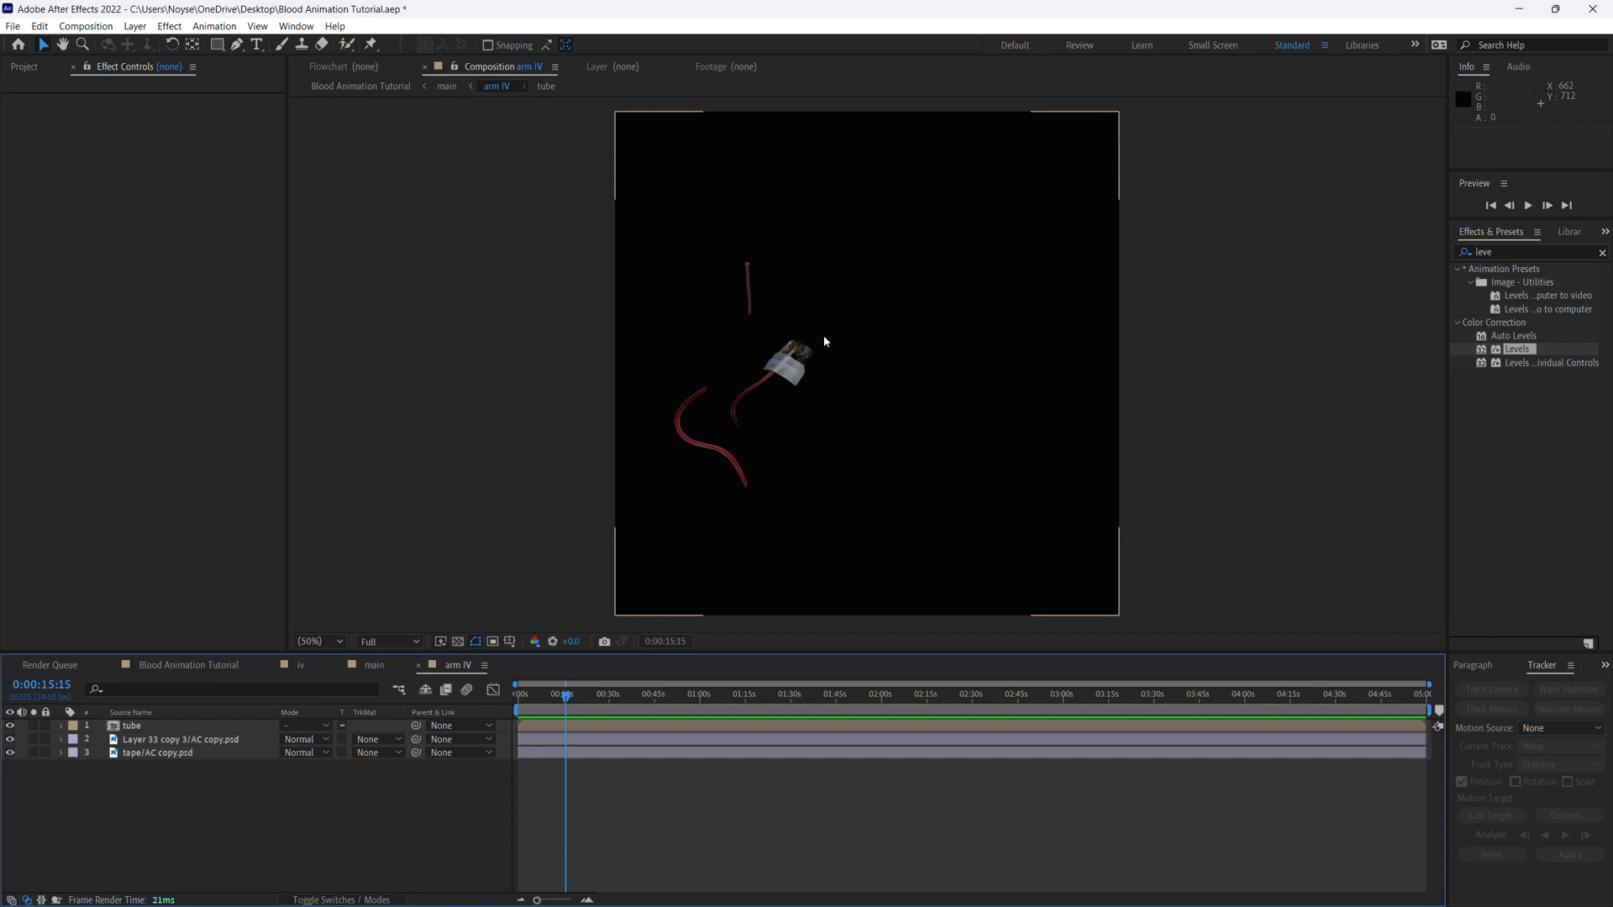
pyautogui.hotkey('ctrl', '=')
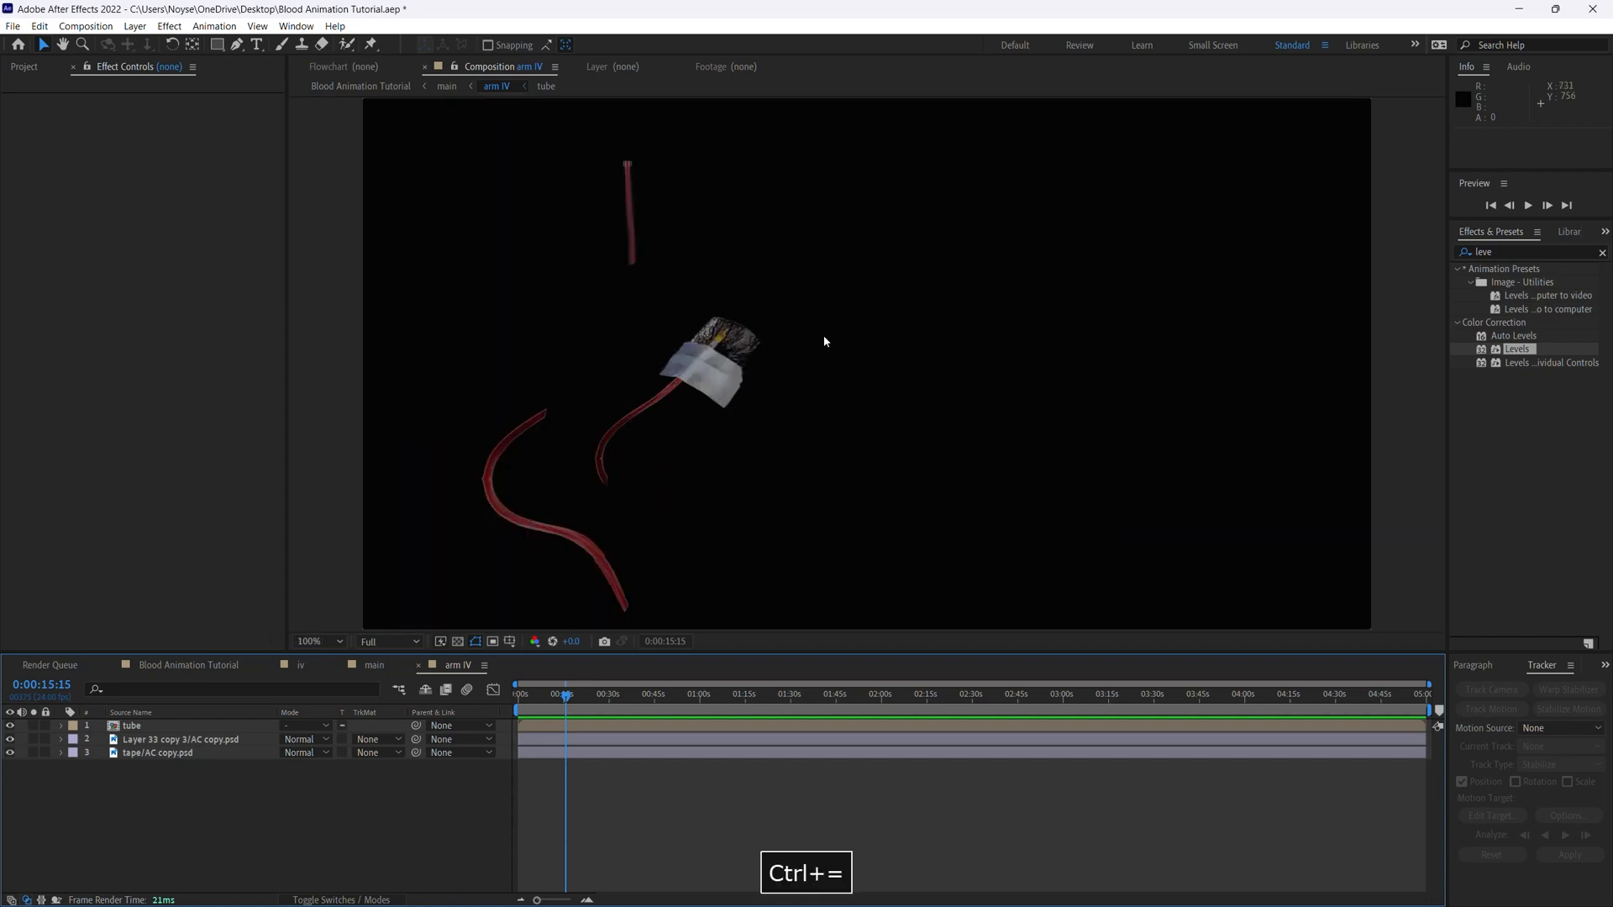
pyautogui.press('space')
pyautogui.moveTo(900, 447); pyautogui.dragTo(1025, 463)
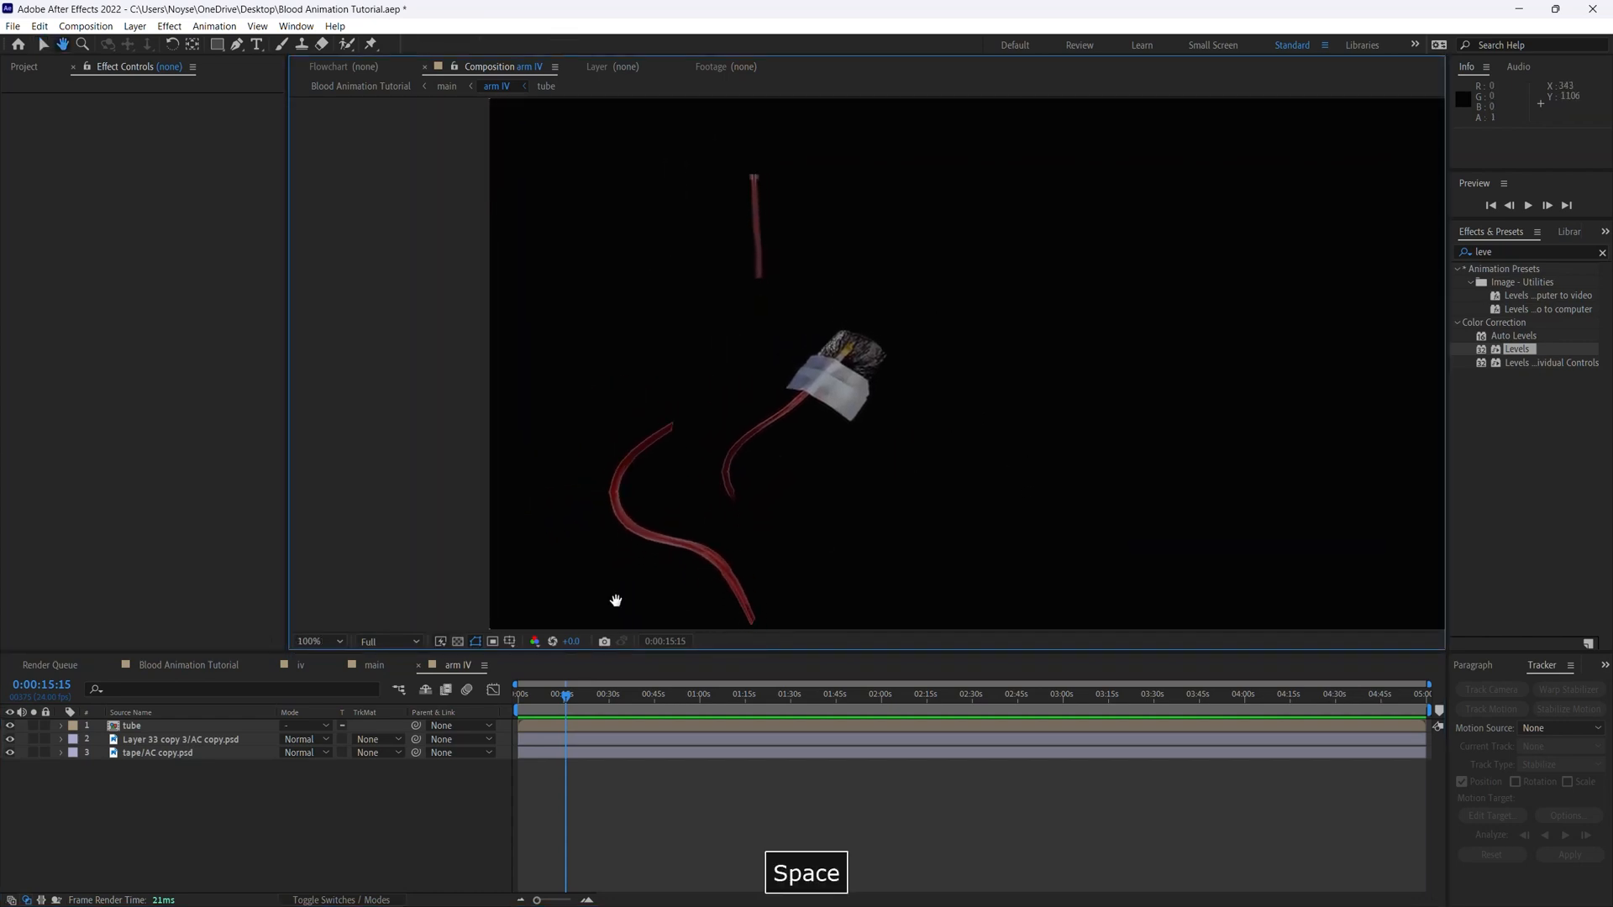
# Check the tube layer in arm IV by toggling its visibility, and open the tube composition
pyautogui.click(10, 726)
pyautogui.click(10, 726)
pyautogui.doubleClick(126, 725)
pyautogui.press('space')
pyautogui.moveTo(760, 471); pyautogui.dragTo(962, 483)
# Check what the tube layer covers inside the tube composition by toggling its visibility, then save the project
pyautogui.click(99, 742)
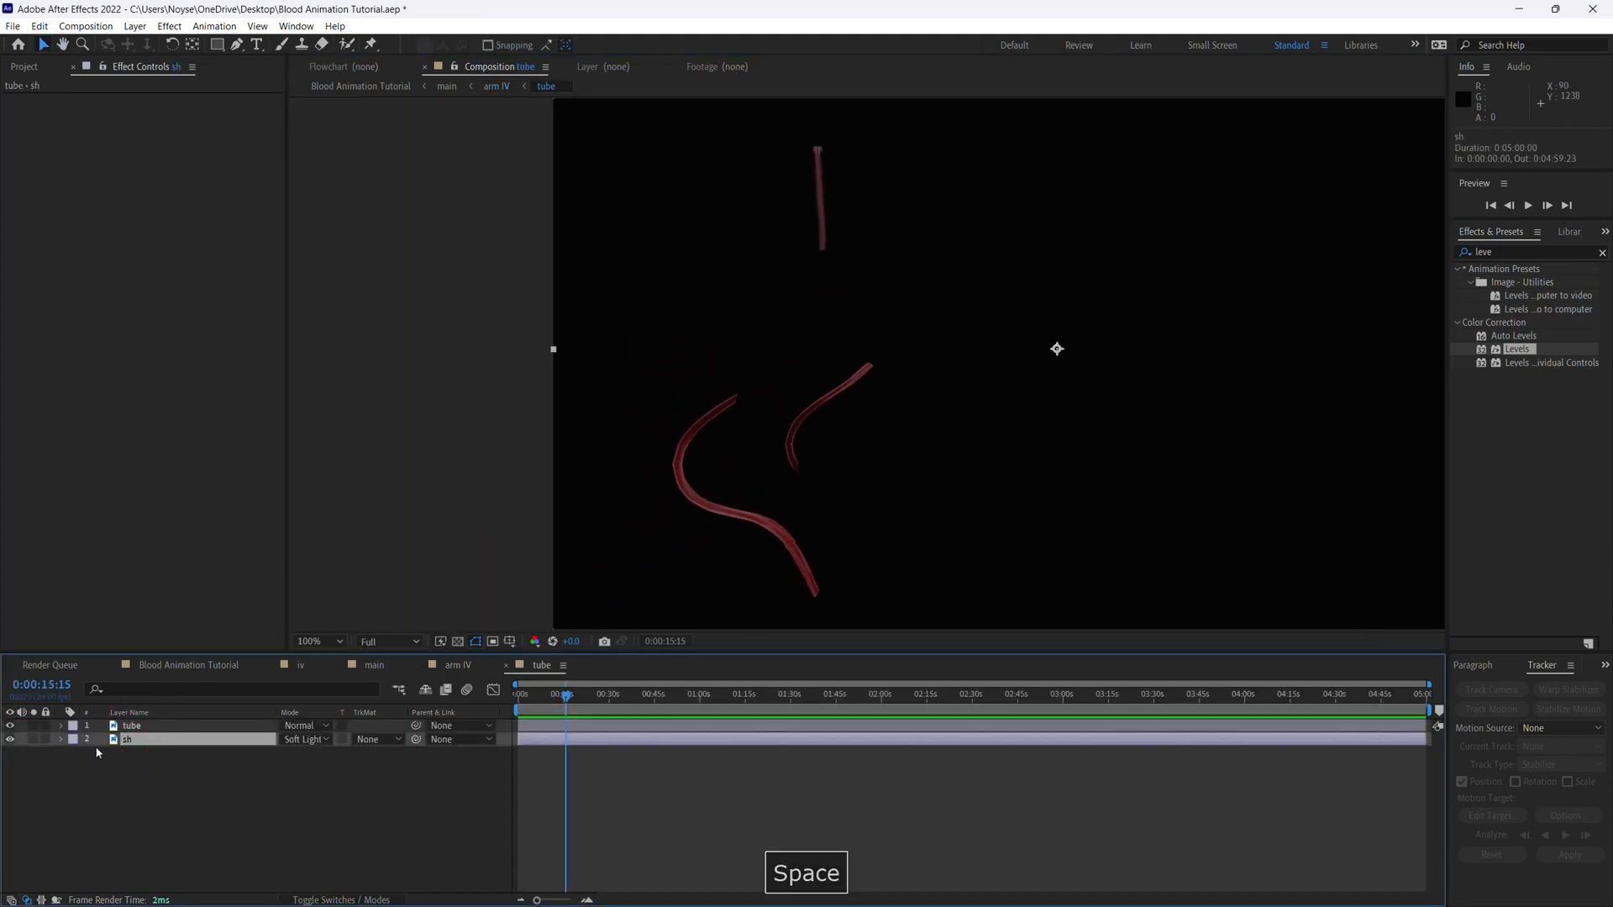
pyautogui.click(133, 726)
pyautogui.click(10, 726)
pyautogui.click(10, 726)
pyautogui.hotkey('ctrl', 's')
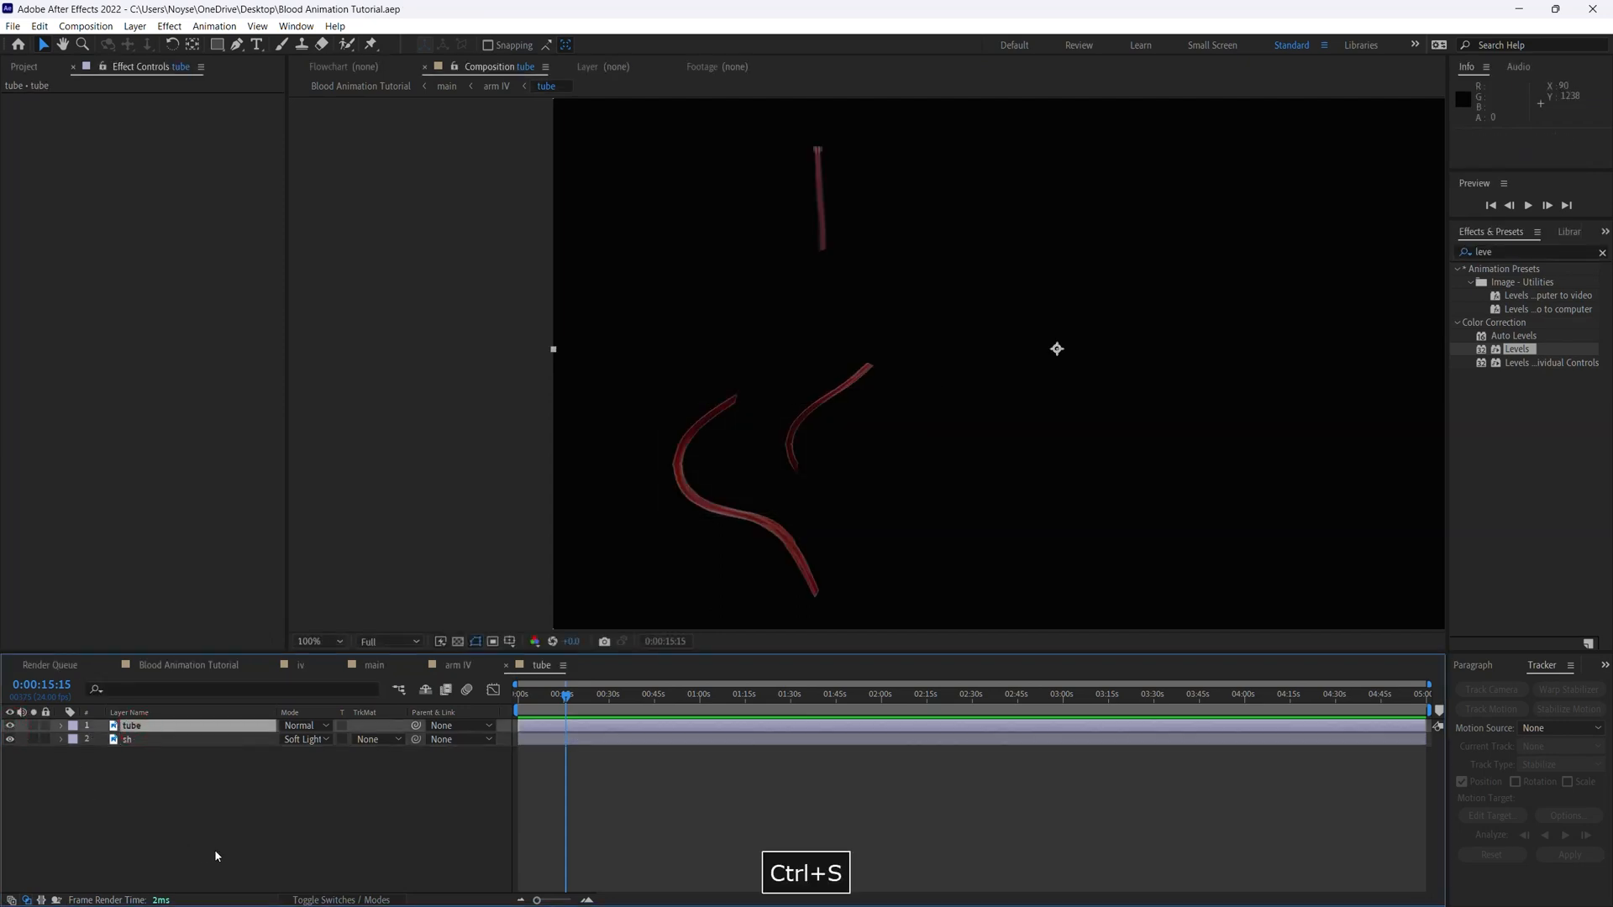
pyautogui.click(218, 819)
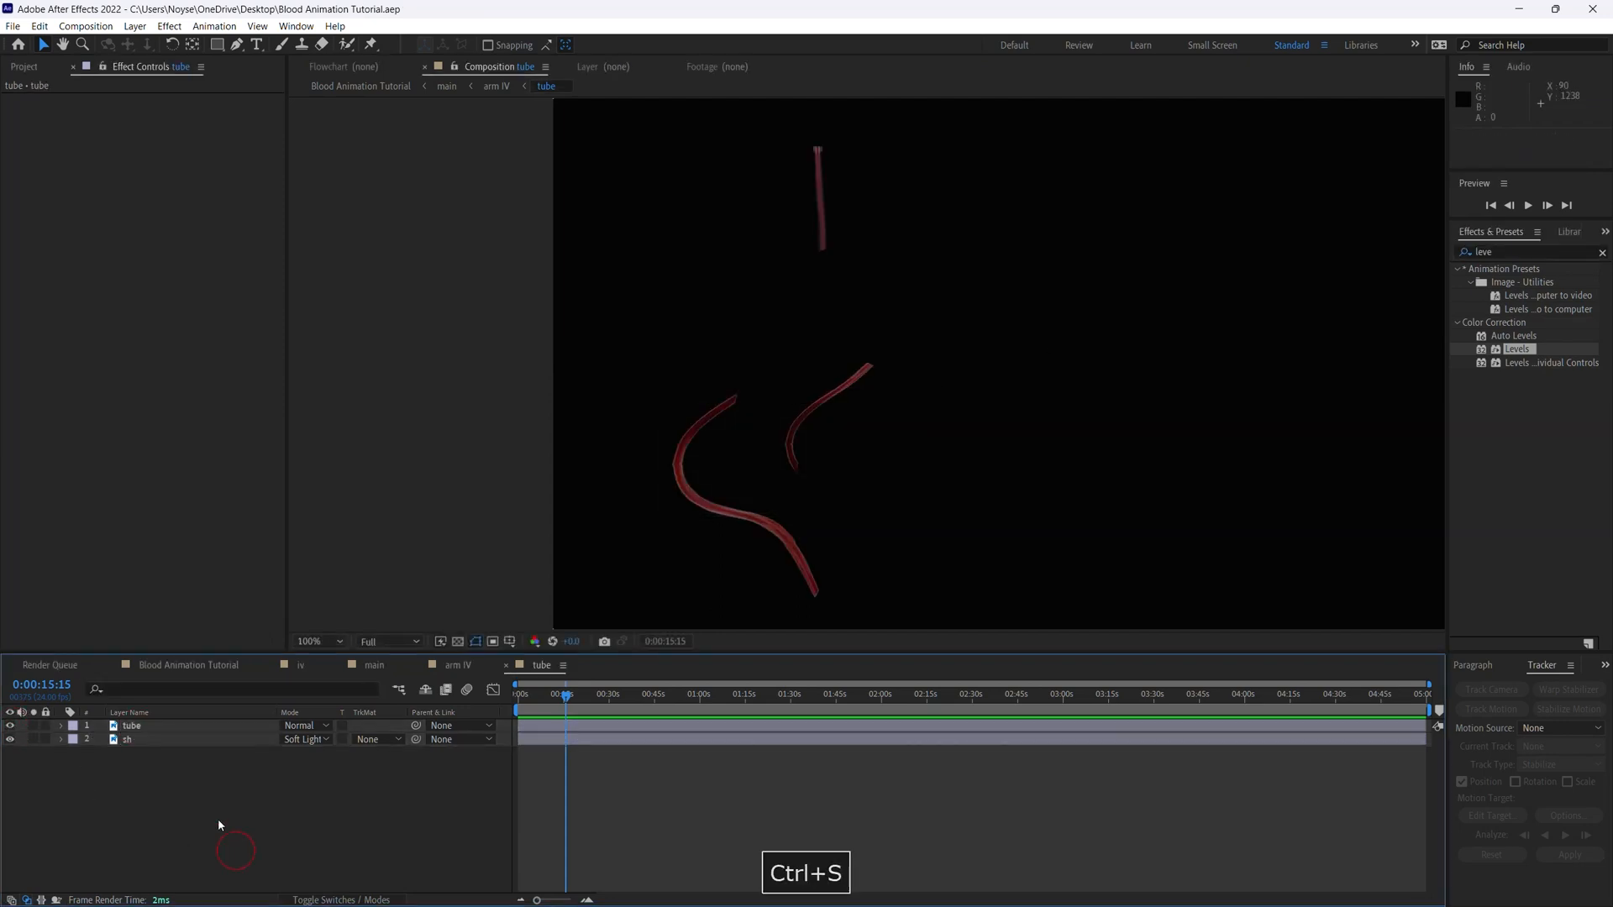
# Duplicate the tube layer, rename the copy "tube mask", and save the project
pyautogui.click(153, 729)
pyautogui.hotkey('ctrl', 'd')
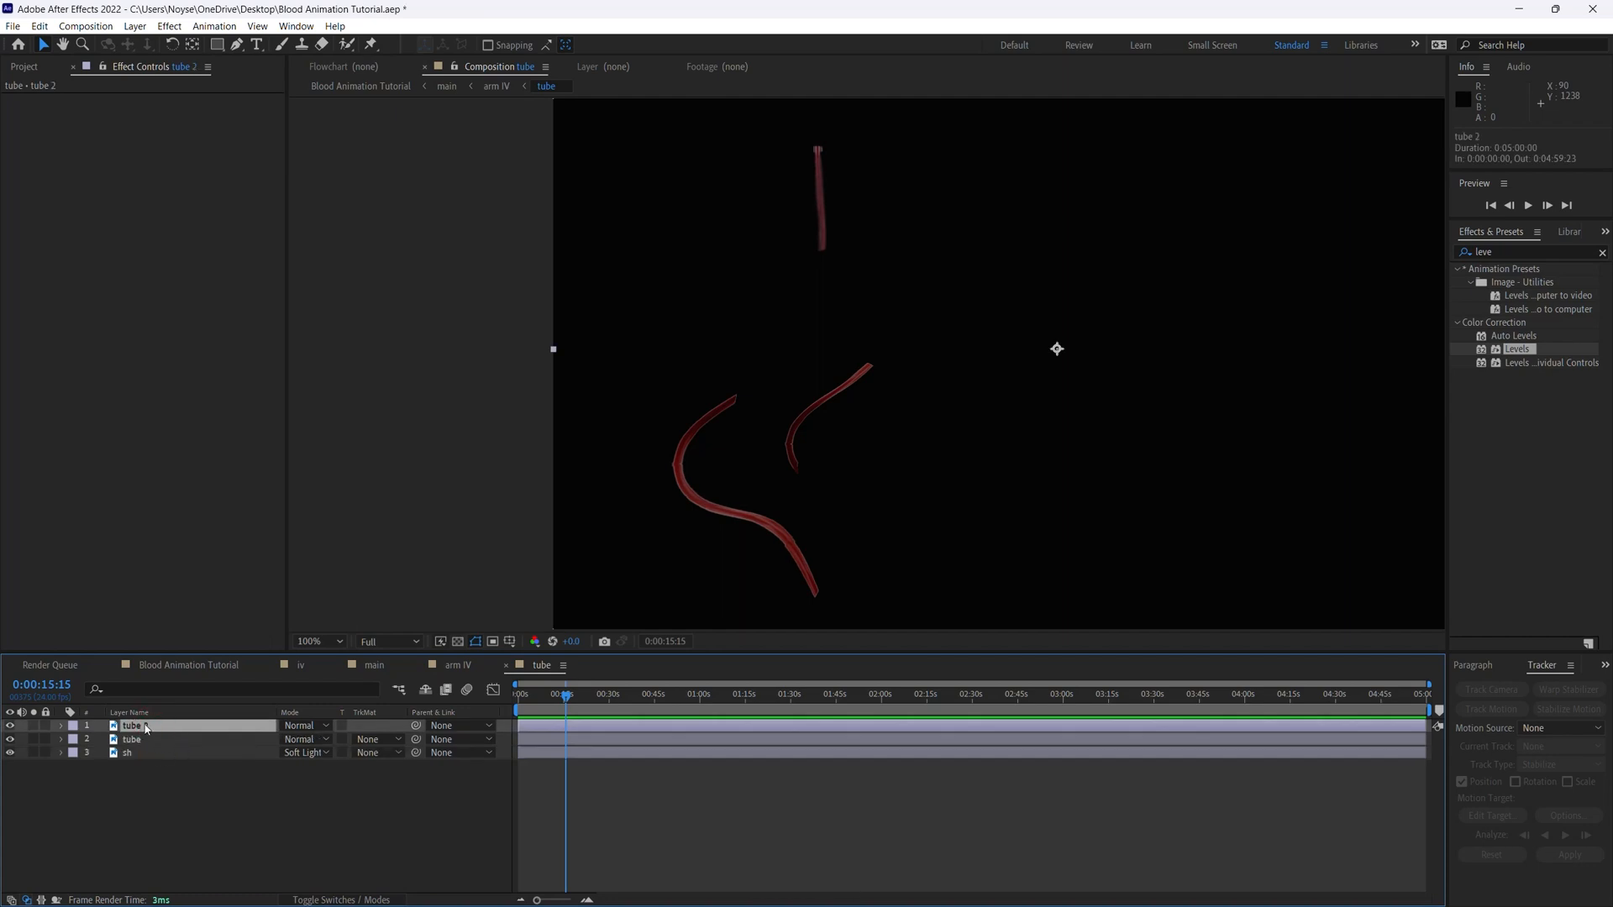
pyautogui.press('Return')
pyautogui.press('Right')
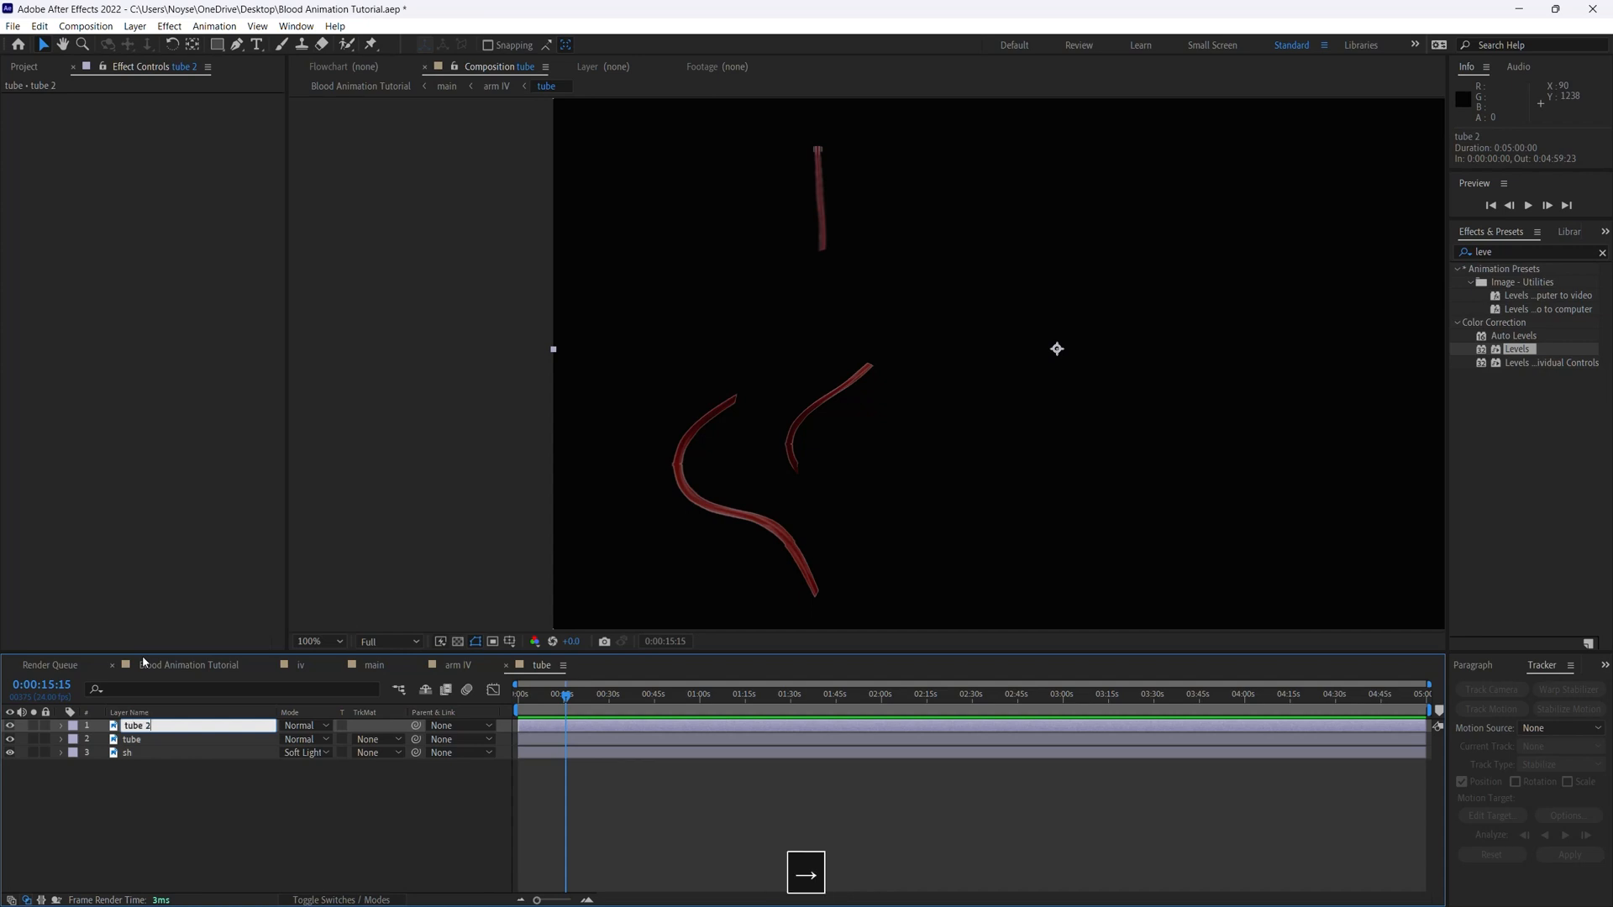
pyautogui.press('BackSpace')
pyautogui.write('mask')
pyautogui.press('Return')
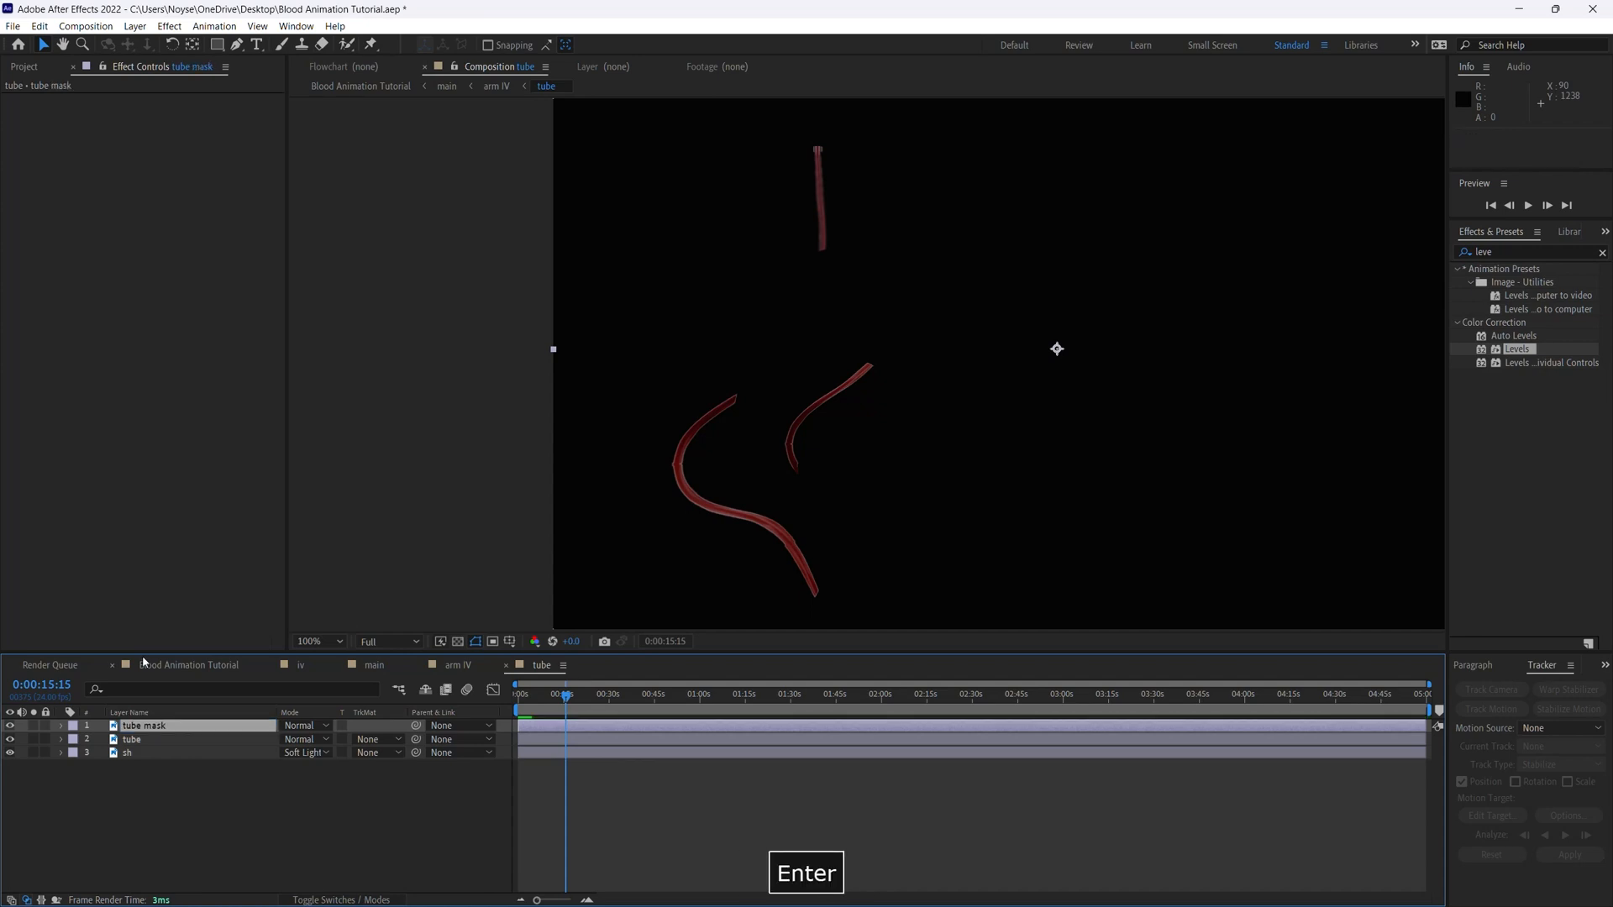
pyautogui.hotkey('ctrl', 's')
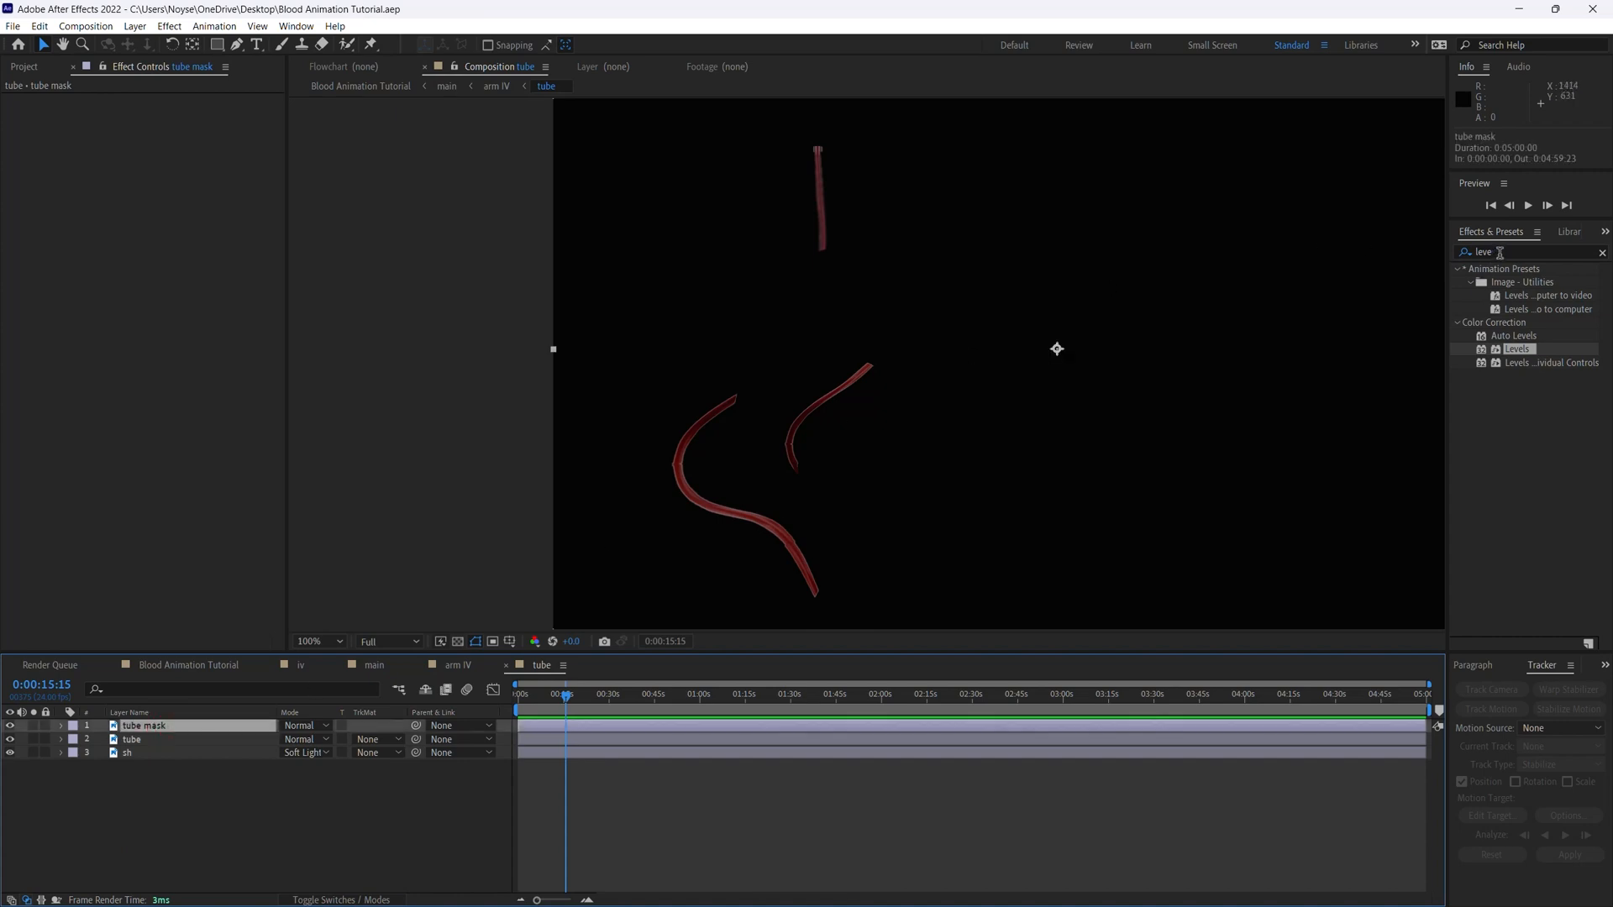
# Apply the Levels effect to the tube mask layer, raise Output Black to 255 to turn it white, and save the project
pyautogui.doubleClick(1481, 350)
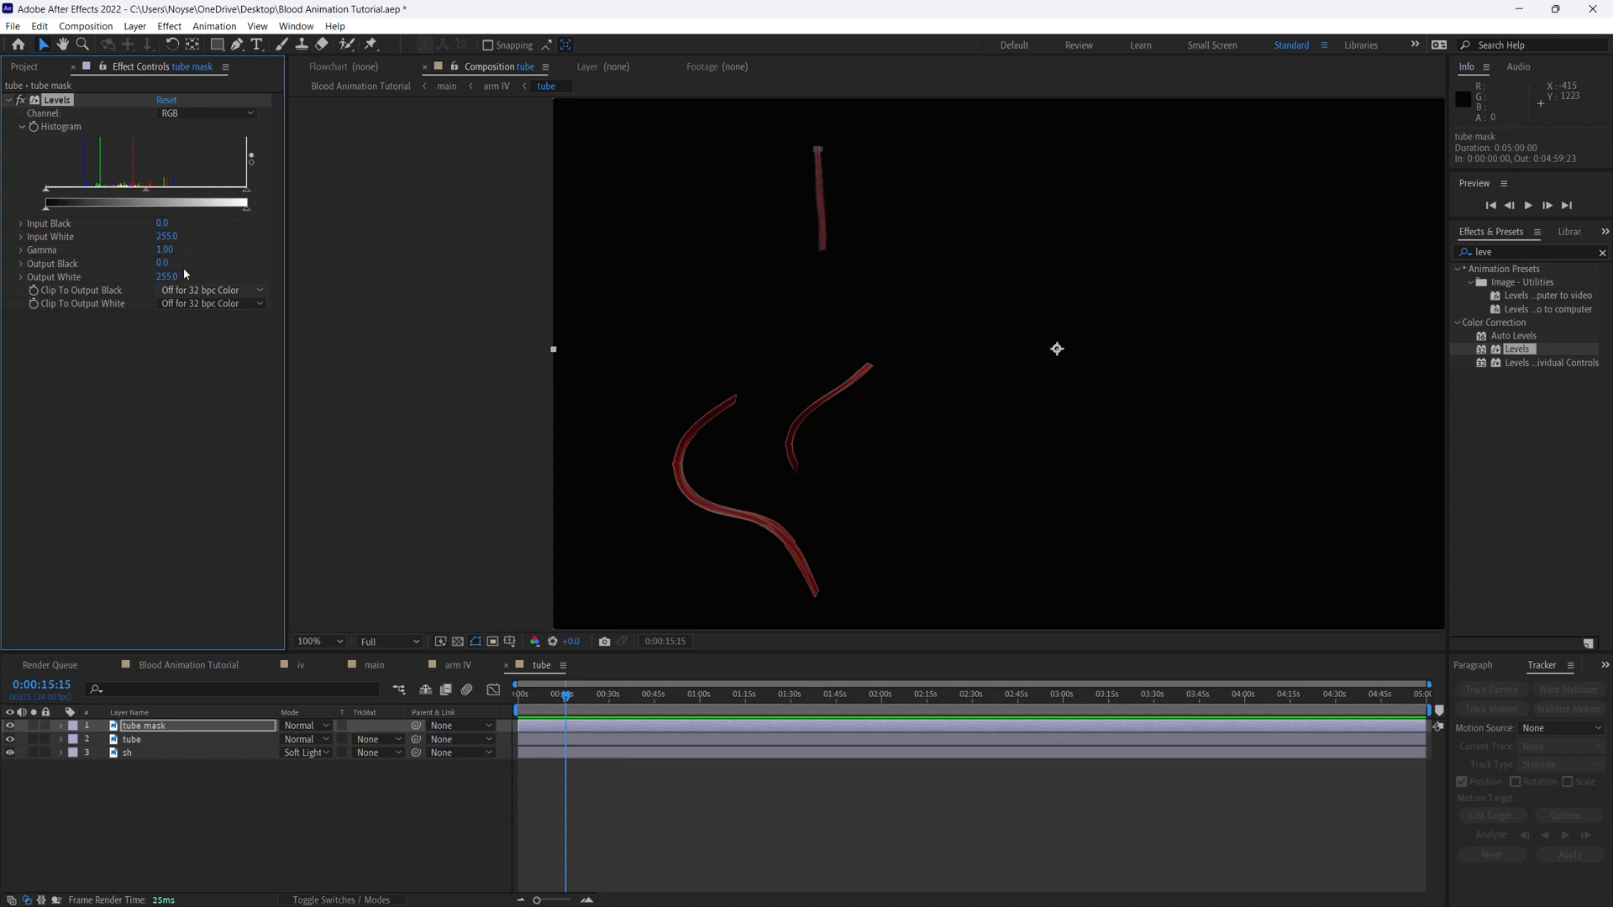
pyautogui.moveTo(45, 210); pyautogui.dragTo(244, 227)
pyautogui.hotkey('ctrl', 's')
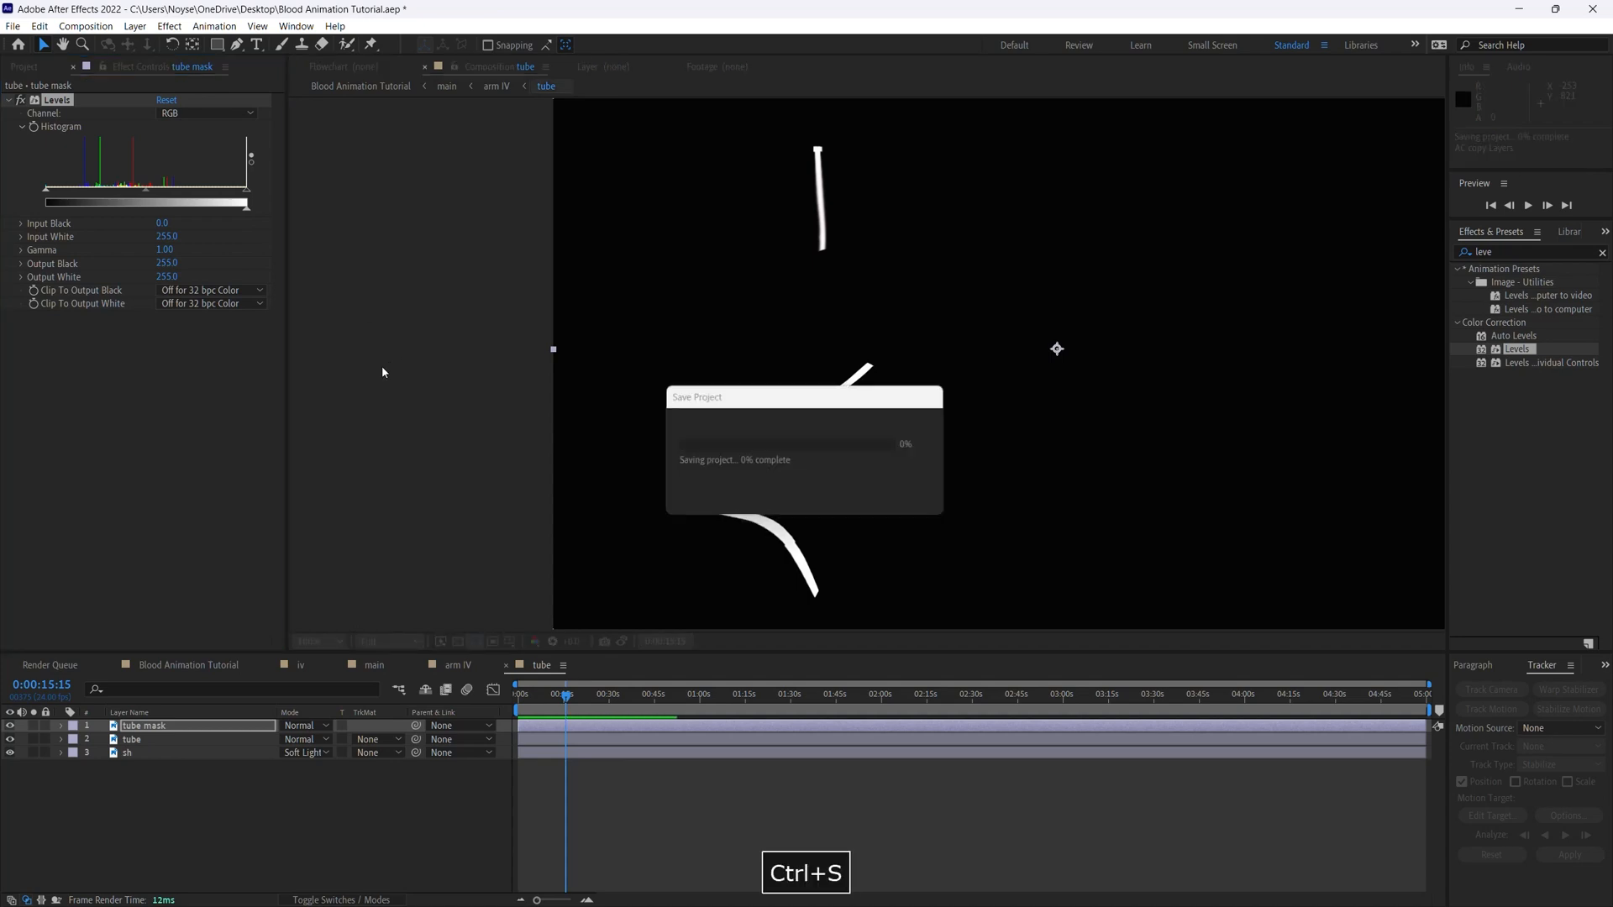
# Compare the tube mask with the original tube by toggling its visibility, and leave the tube mask layer hidden and deselected
pyautogui.click(242, 836)
pyautogui.click(10, 727)
pyautogui.click(10, 726)
pyautogui.click(10, 727)
pyautogui.click(150, 728)
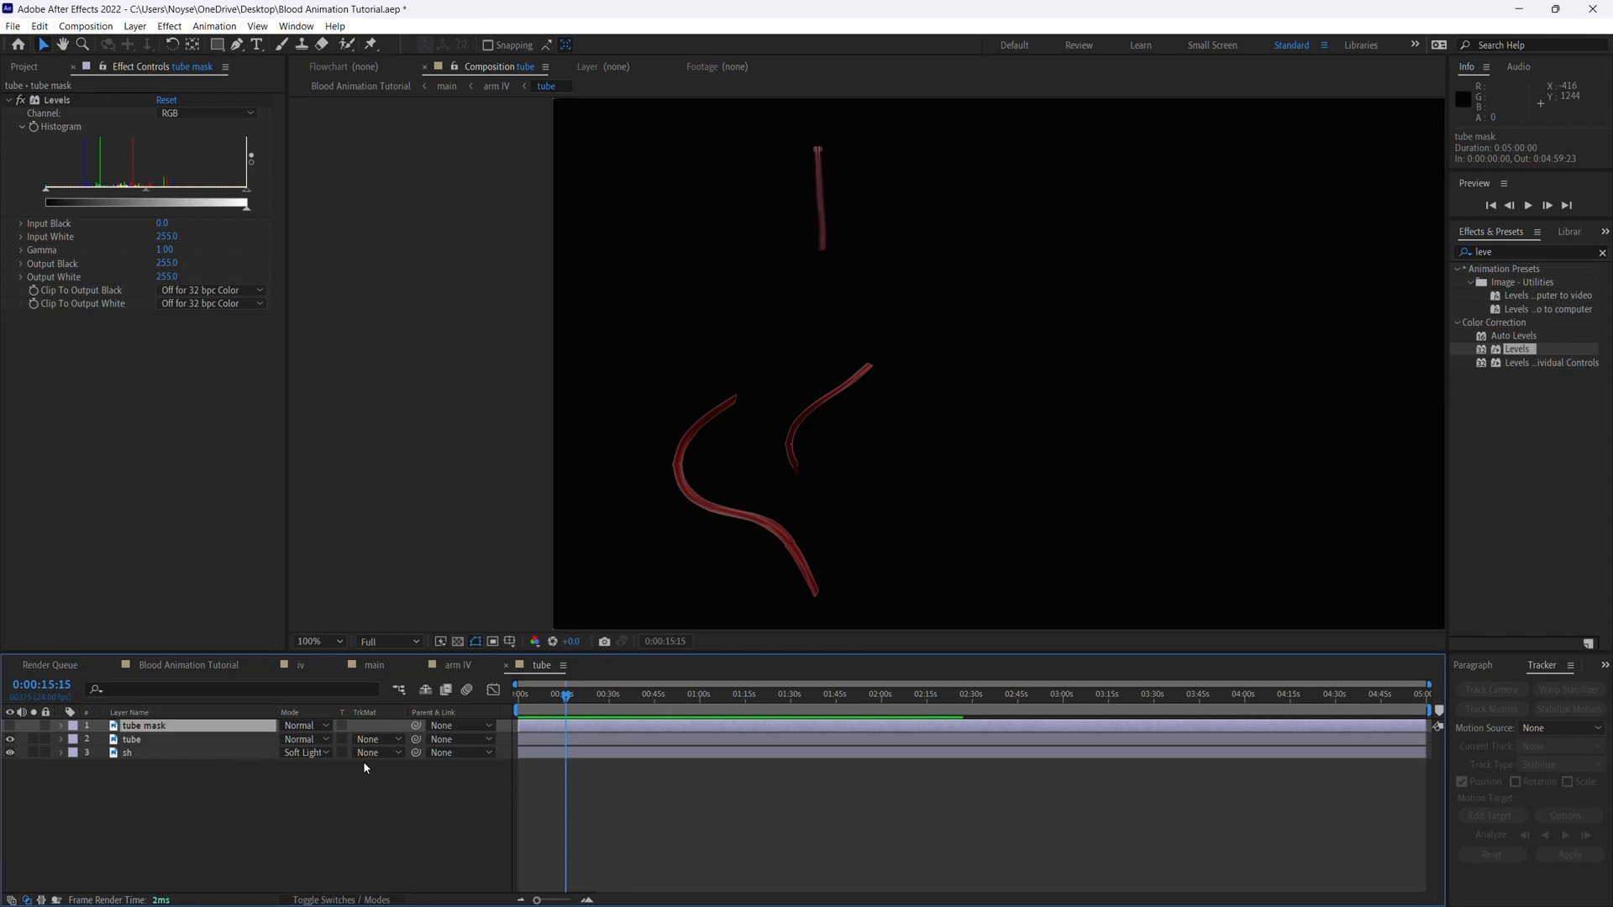
pyautogui.click(245, 832)
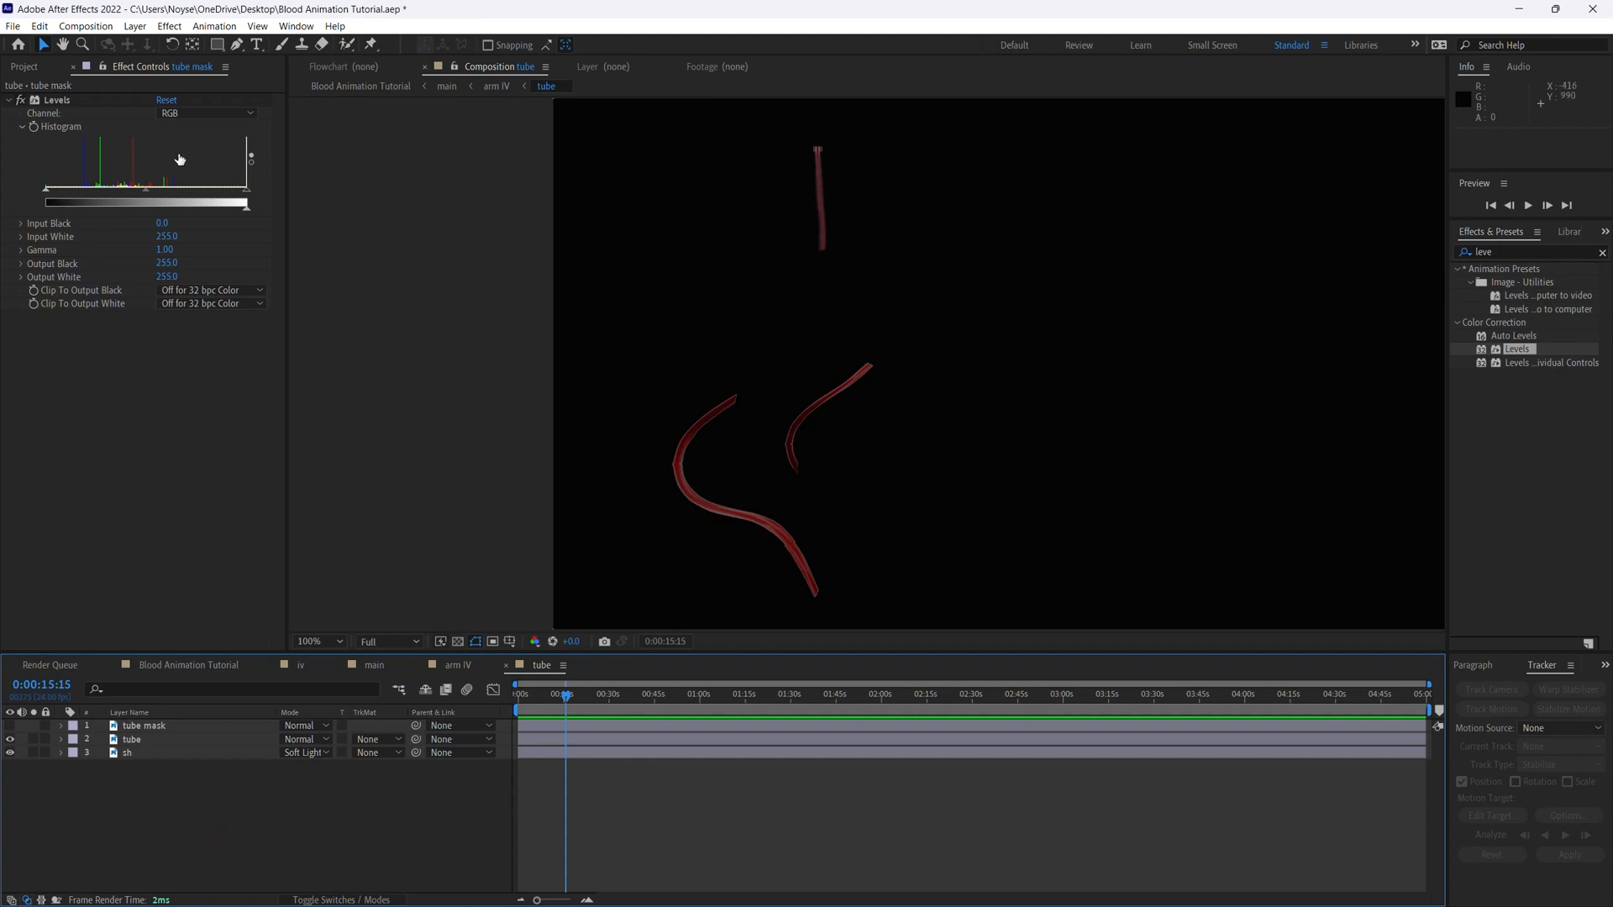
# Set up the Pen tool with the fill set to None and a white (FFFFFF) stroke
pyautogui.click(238, 44)
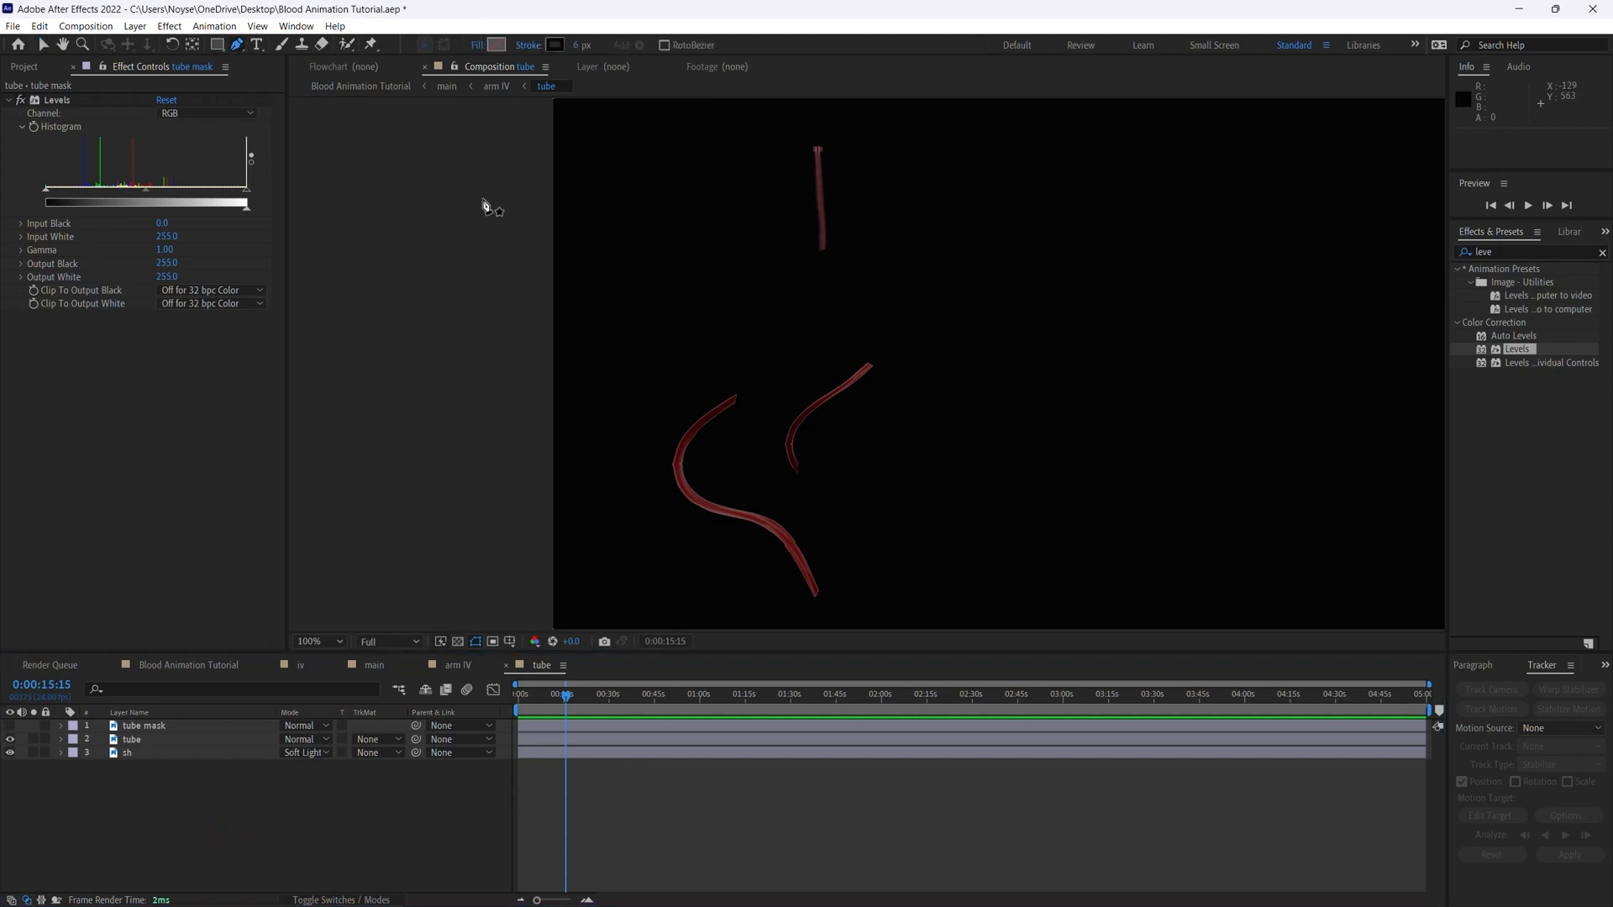
pyautogui.click(496, 45)
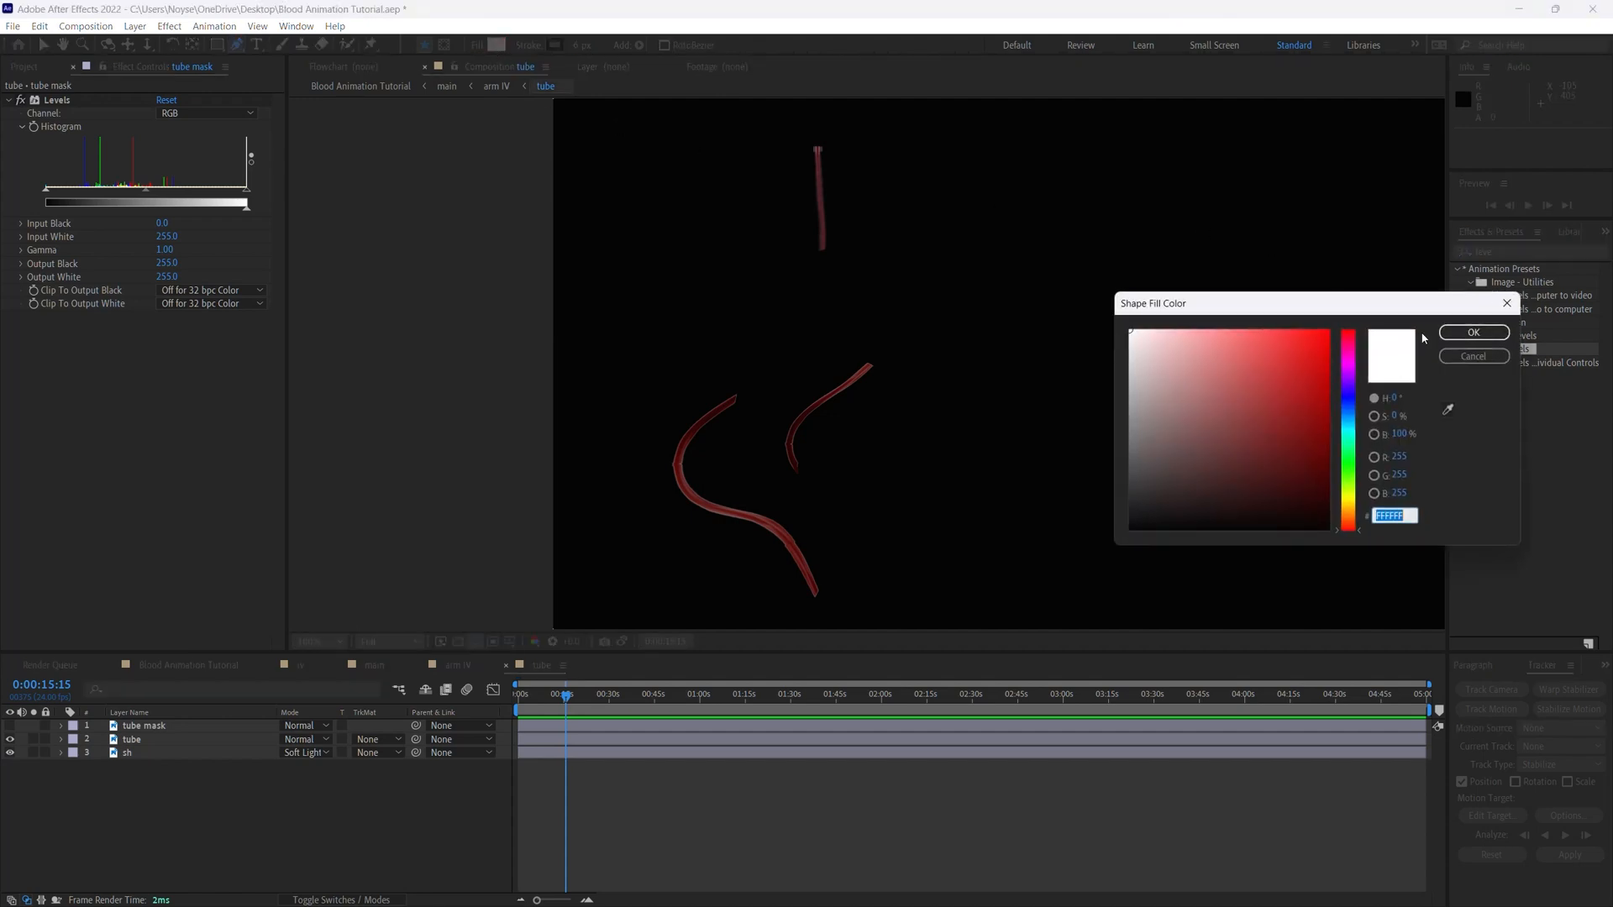
pyautogui.click(1474, 357)
pyautogui.click(477, 46)
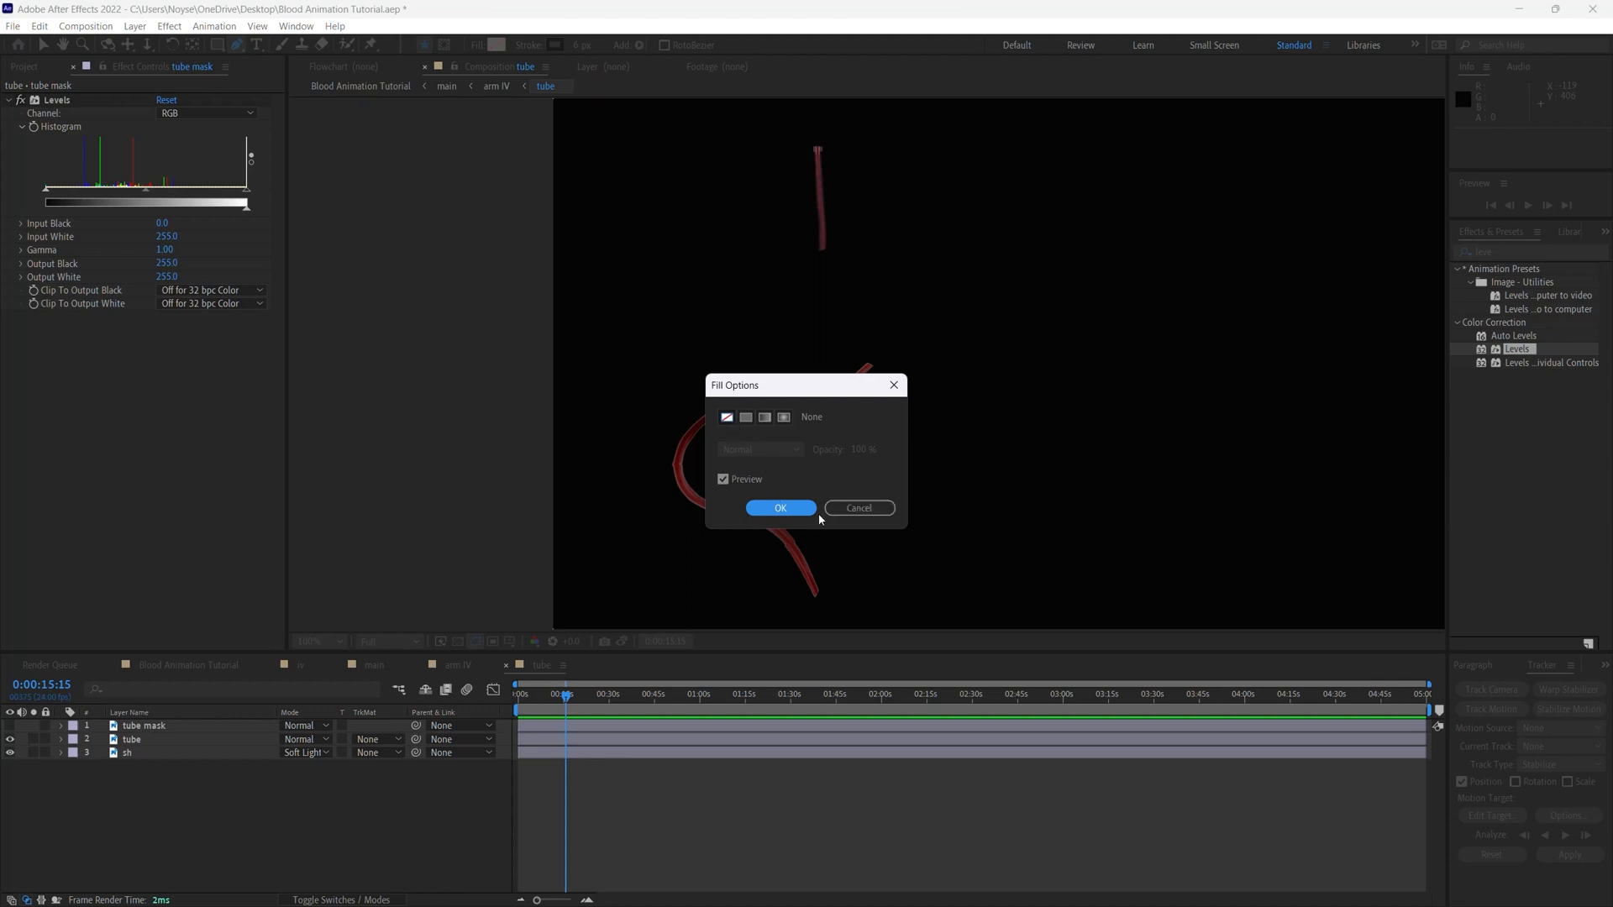
pyautogui.click(783, 508)
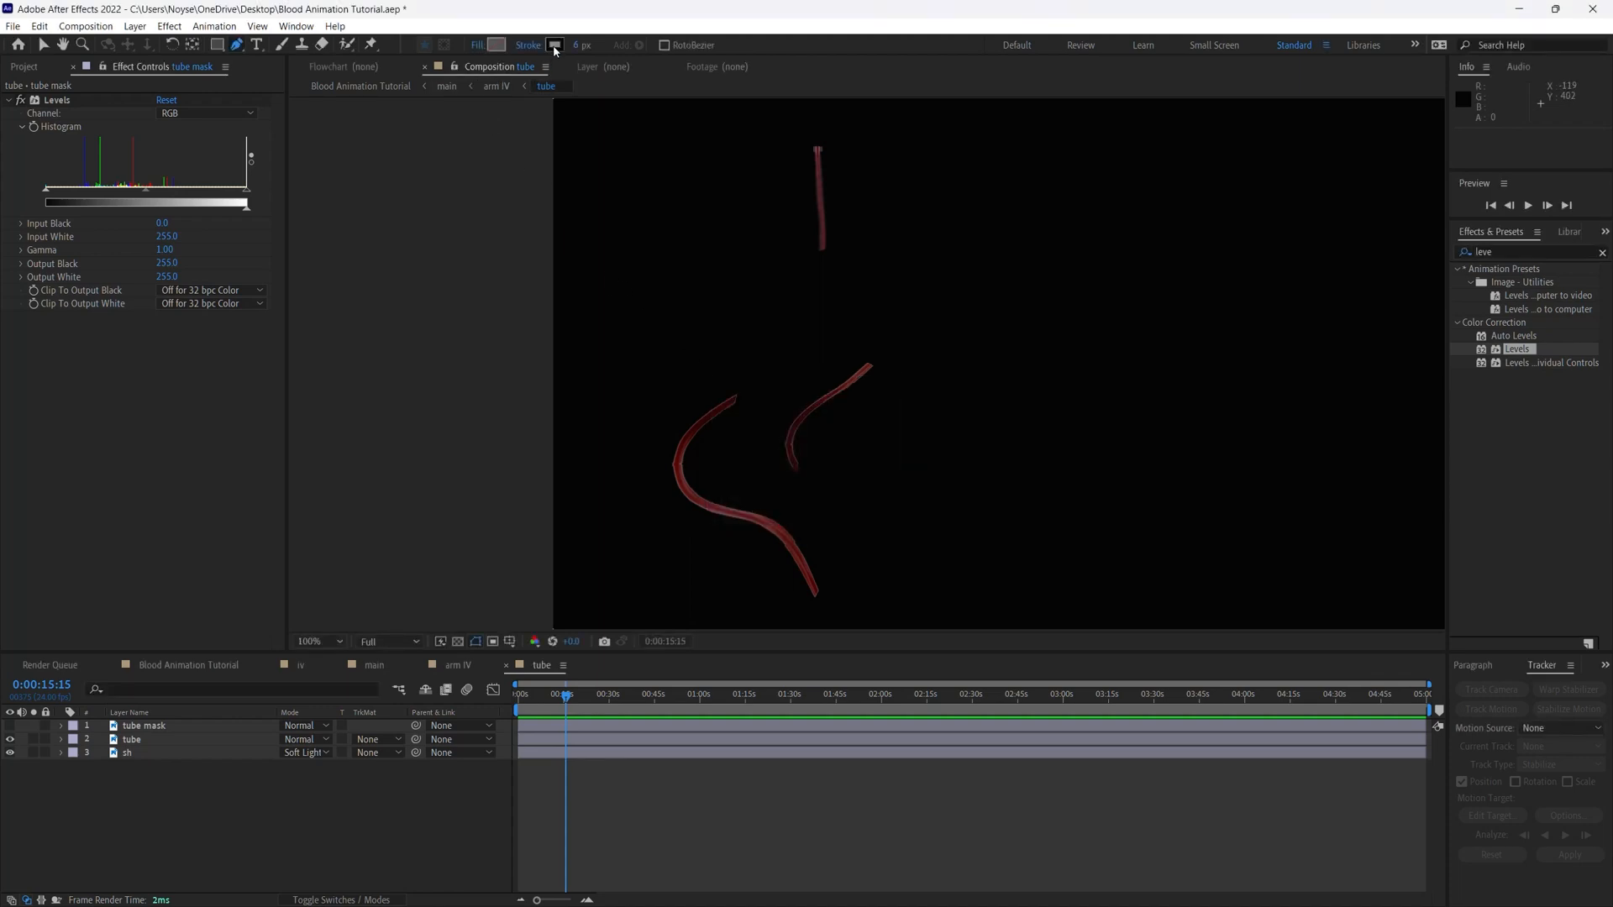
pyautogui.click(554, 45)
pyautogui.moveTo(1164, 391); pyautogui.dragTo(1110, 322)
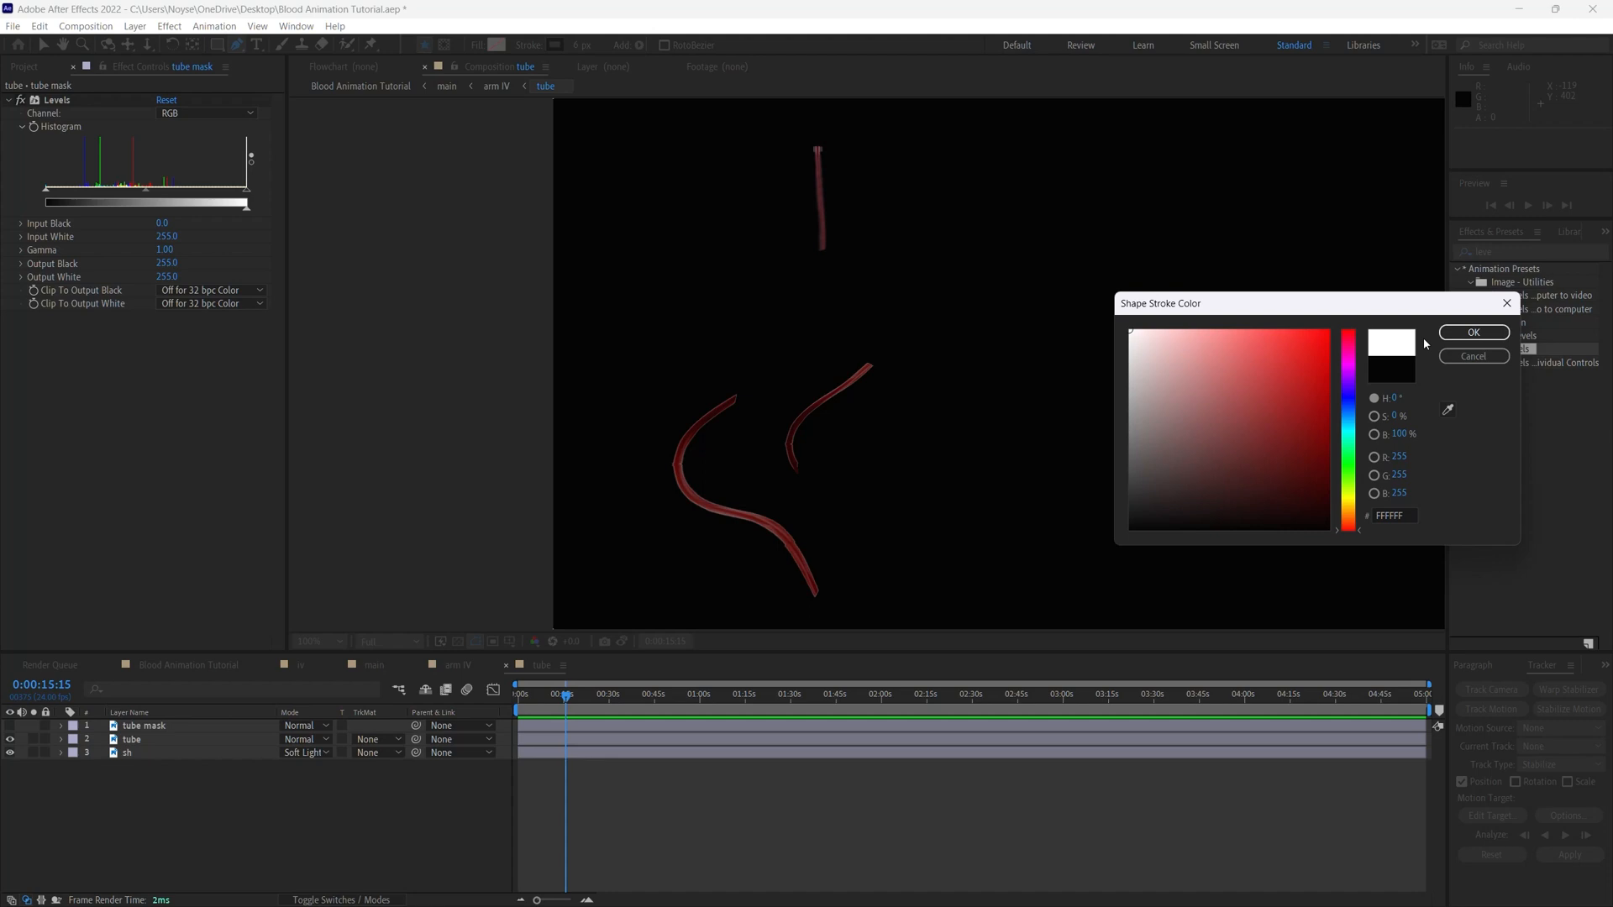
pyautogui.click(1474, 333)
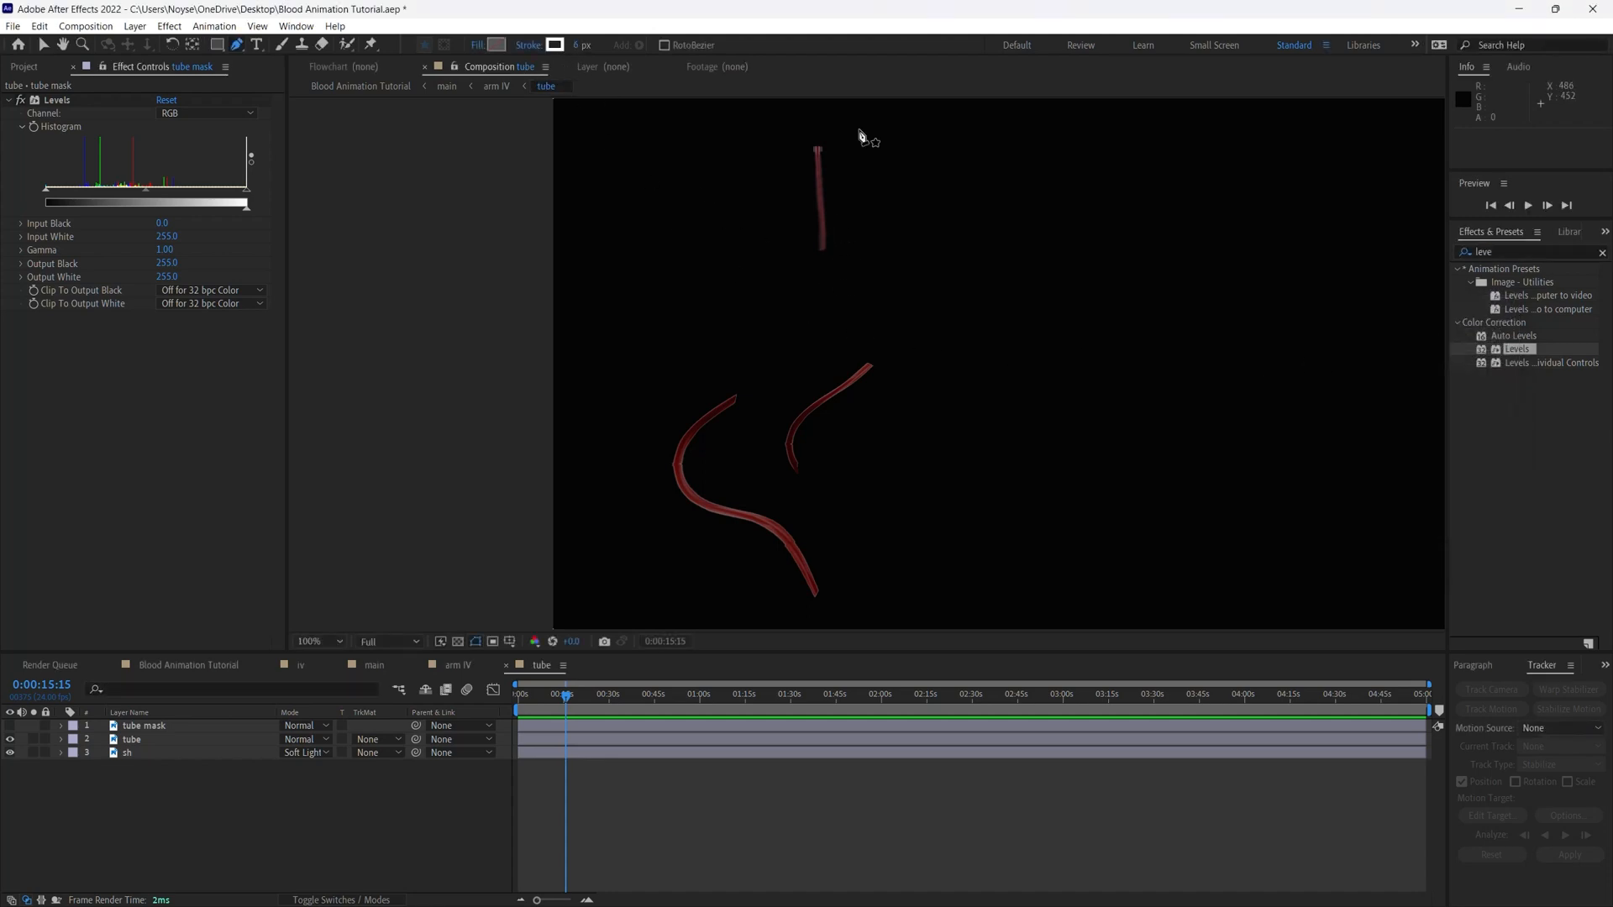
# Start a stroke path just above the short upper tube section and draw it down past that section's lower end
pyautogui.hotkey('ctrl', '=')
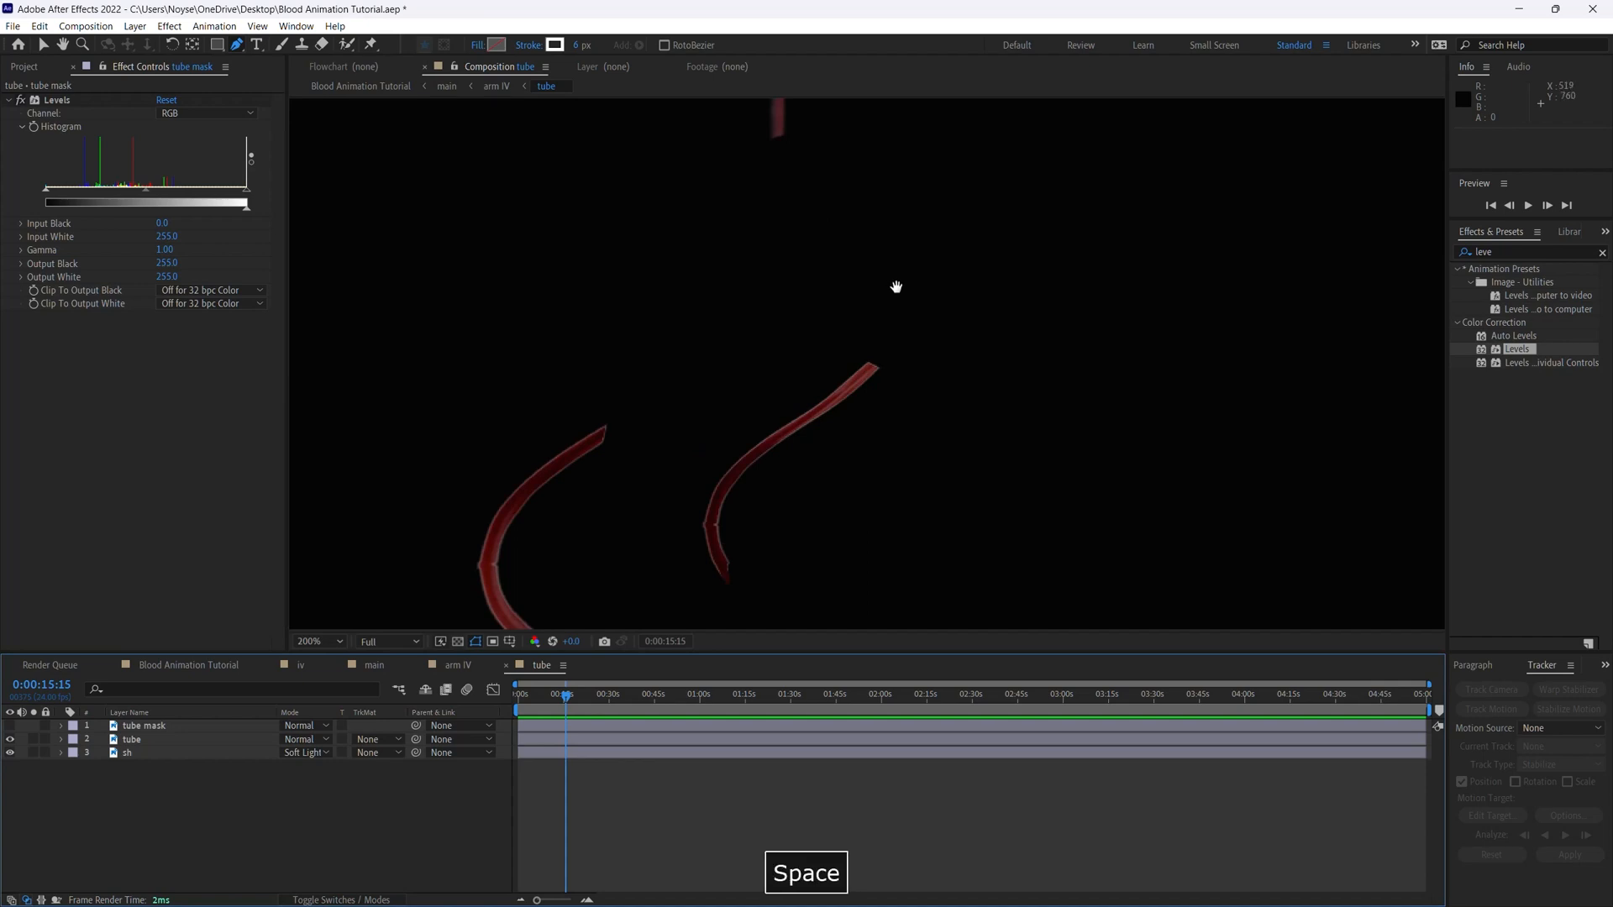
pyautogui.moveTo(896, 285); pyautogui.dragTo(912, 537)
pyautogui.moveTo(926, 368); pyautogui.dragTo(926, 448)
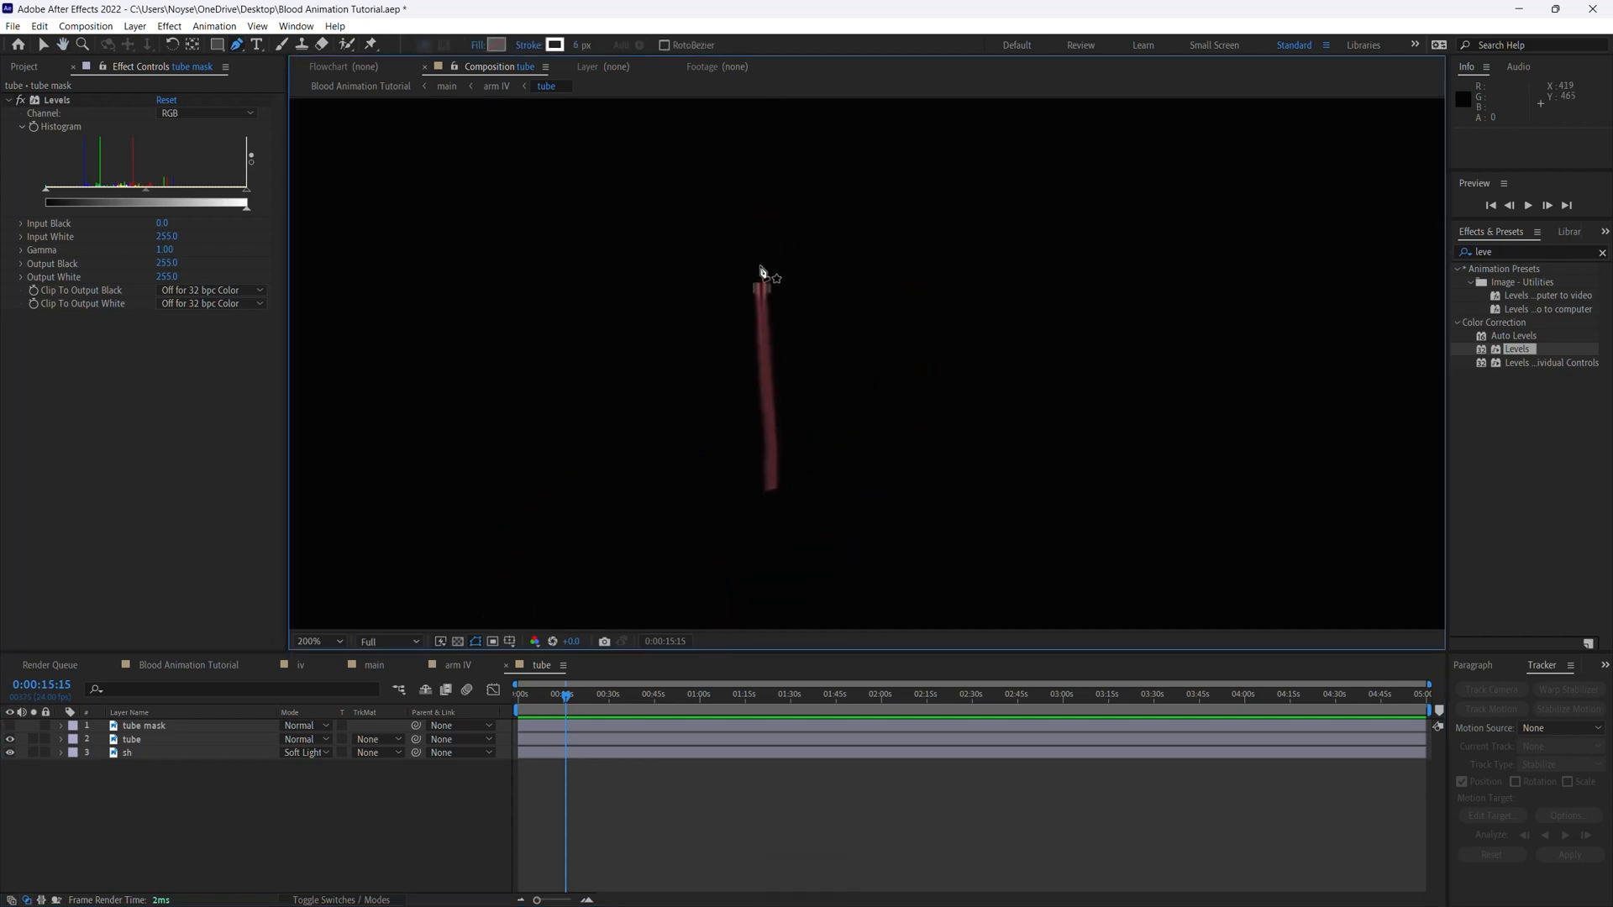
pyautogui.click(760, 266)
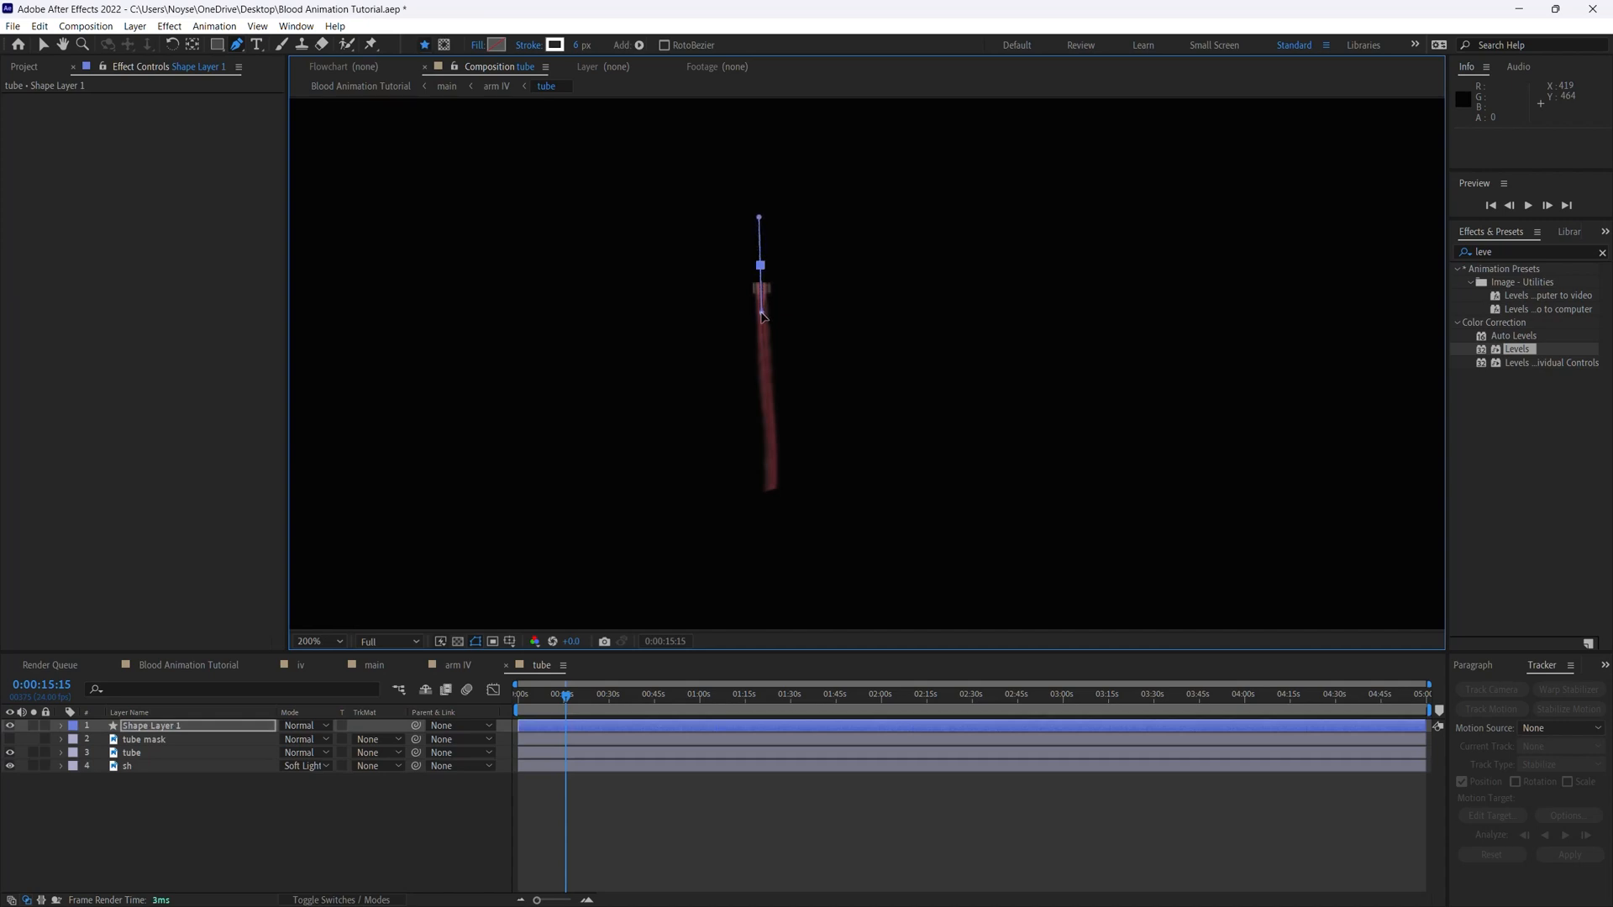
pyautogui.moveTo(771, 502)
pyautogui.mouseDown()
pyautogui.moveTo(770, 539)
pyautogui.moveTo(861, 275)
pyautogui.mouseUp()
pyautogui.press('space')
pyautogui.moveTo(827, 421); pyautogui.dragTo(852, 300)
pyautogui.press('space')
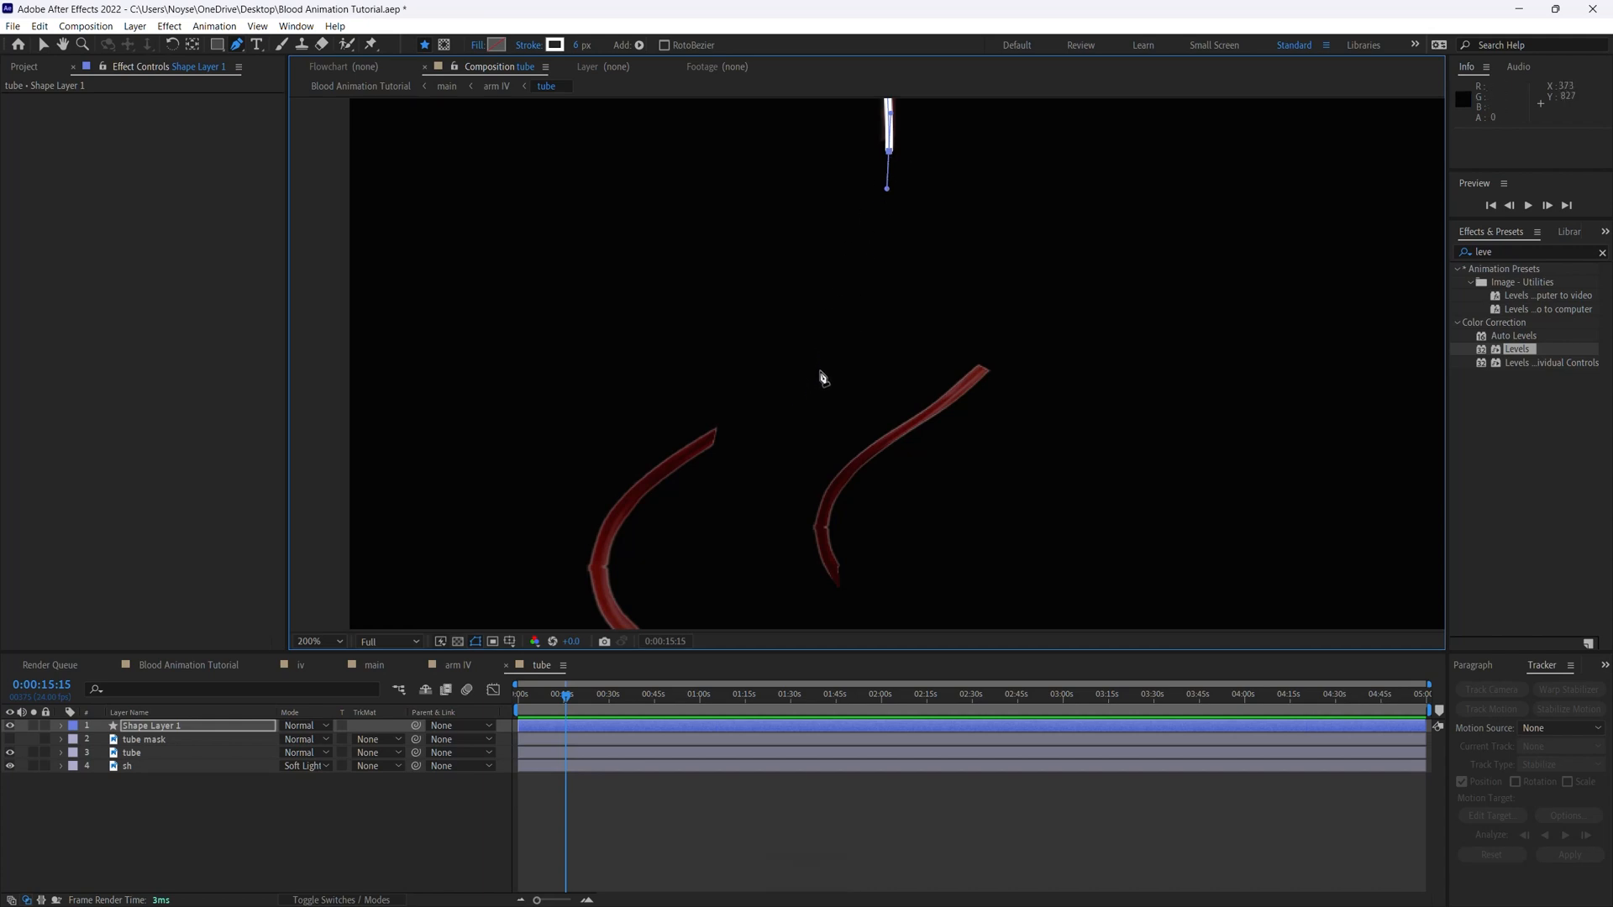
# Continue the path across the gap and along the S-shaped left tube, with curved points down to its lower end
pyautogui.moveTo(819, 372); pyautogui.dragTo(733, 432)
pyautogui.press('space')
pyautogui.moveTo(764, 526); pyautogui.dragTo(844, 409)
pyautogui.moveTo(697, 375)
pyautogui.mouseDown()
pyautogui.moveTo(664, 430)
pyautogui.moveTo(644, 430)
pyautogui.mouseUp()
pyautogui.press('space')
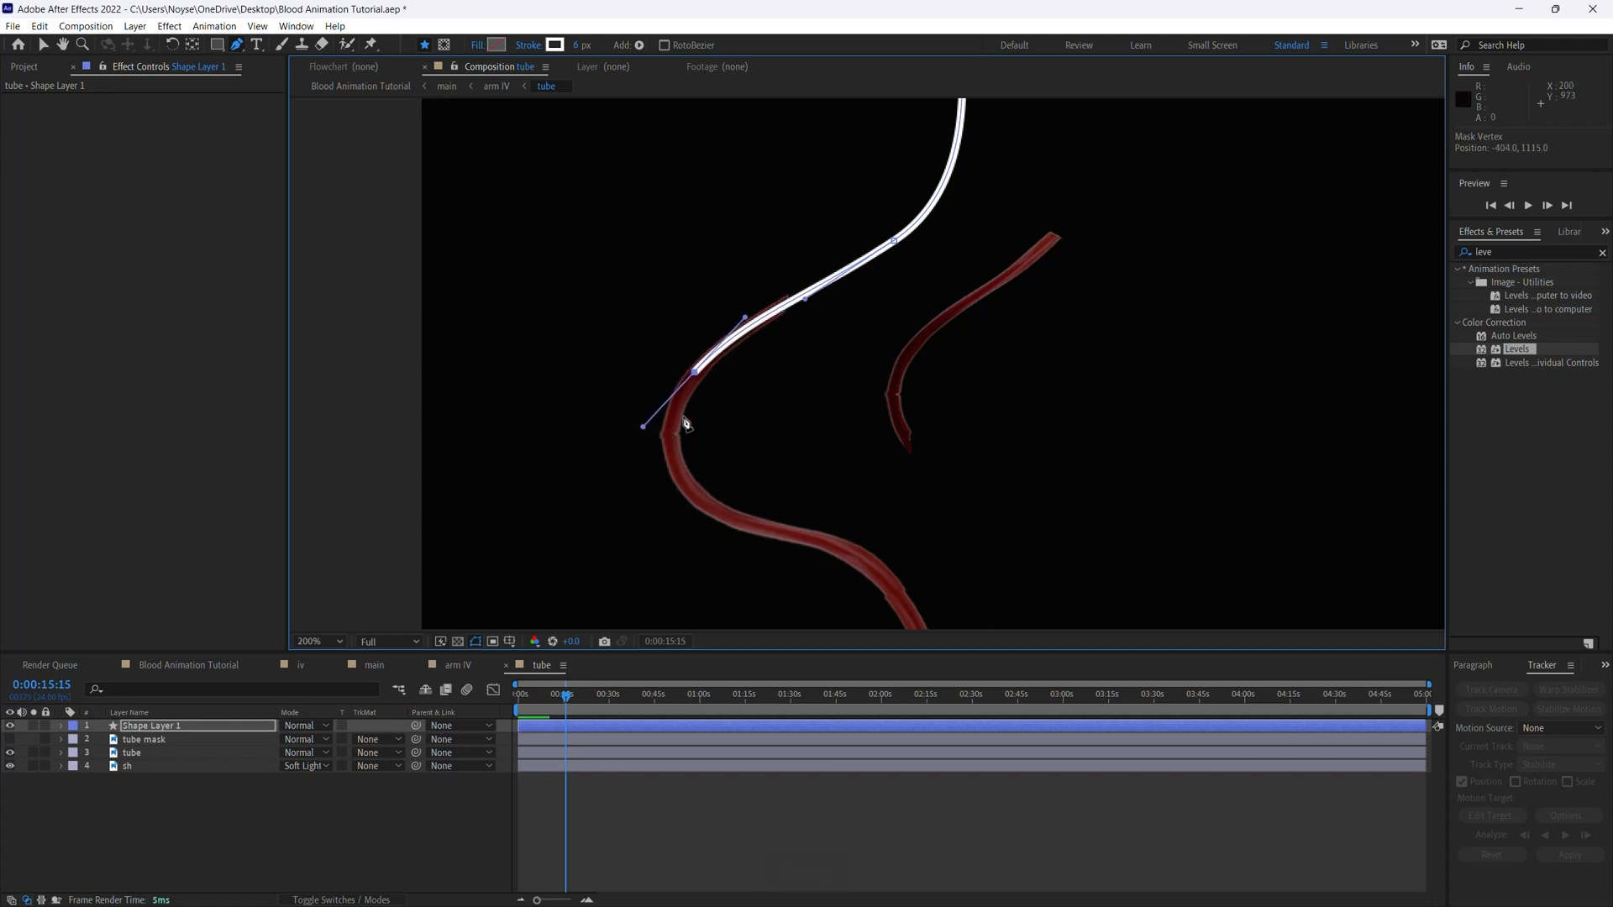
pyautogui.moveTo(723, 513); pyautogui.dragTo(776, 544)
pyautogui.press('space')
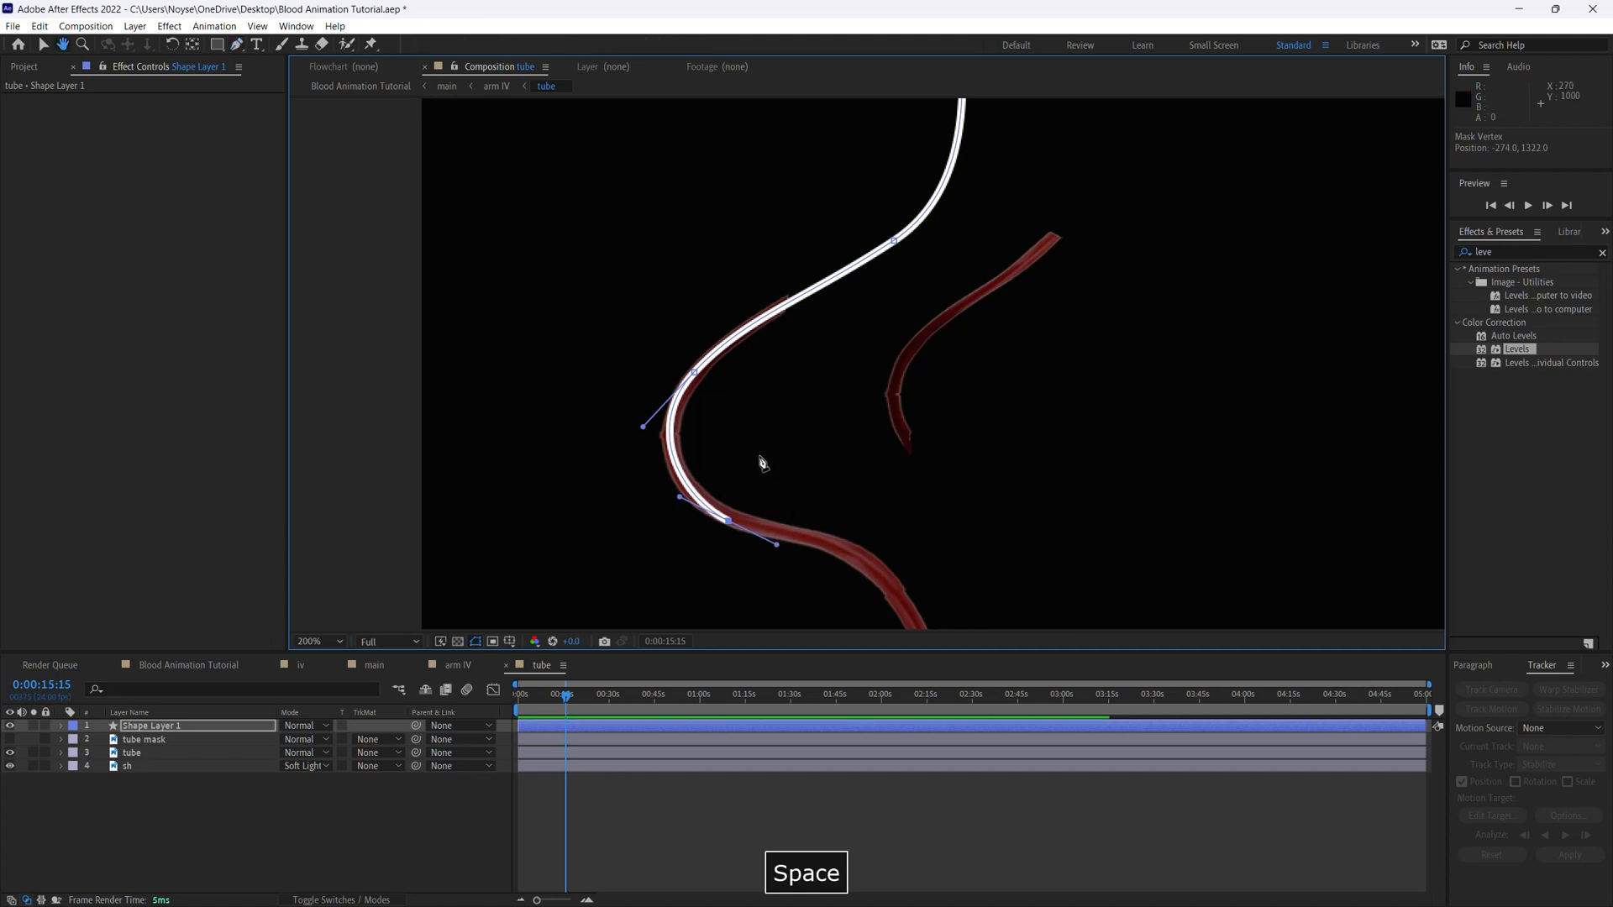
pyautogui.moveTo(881, 576); pyautogui.dragTo(875, 434)
pyautogui.press('space')
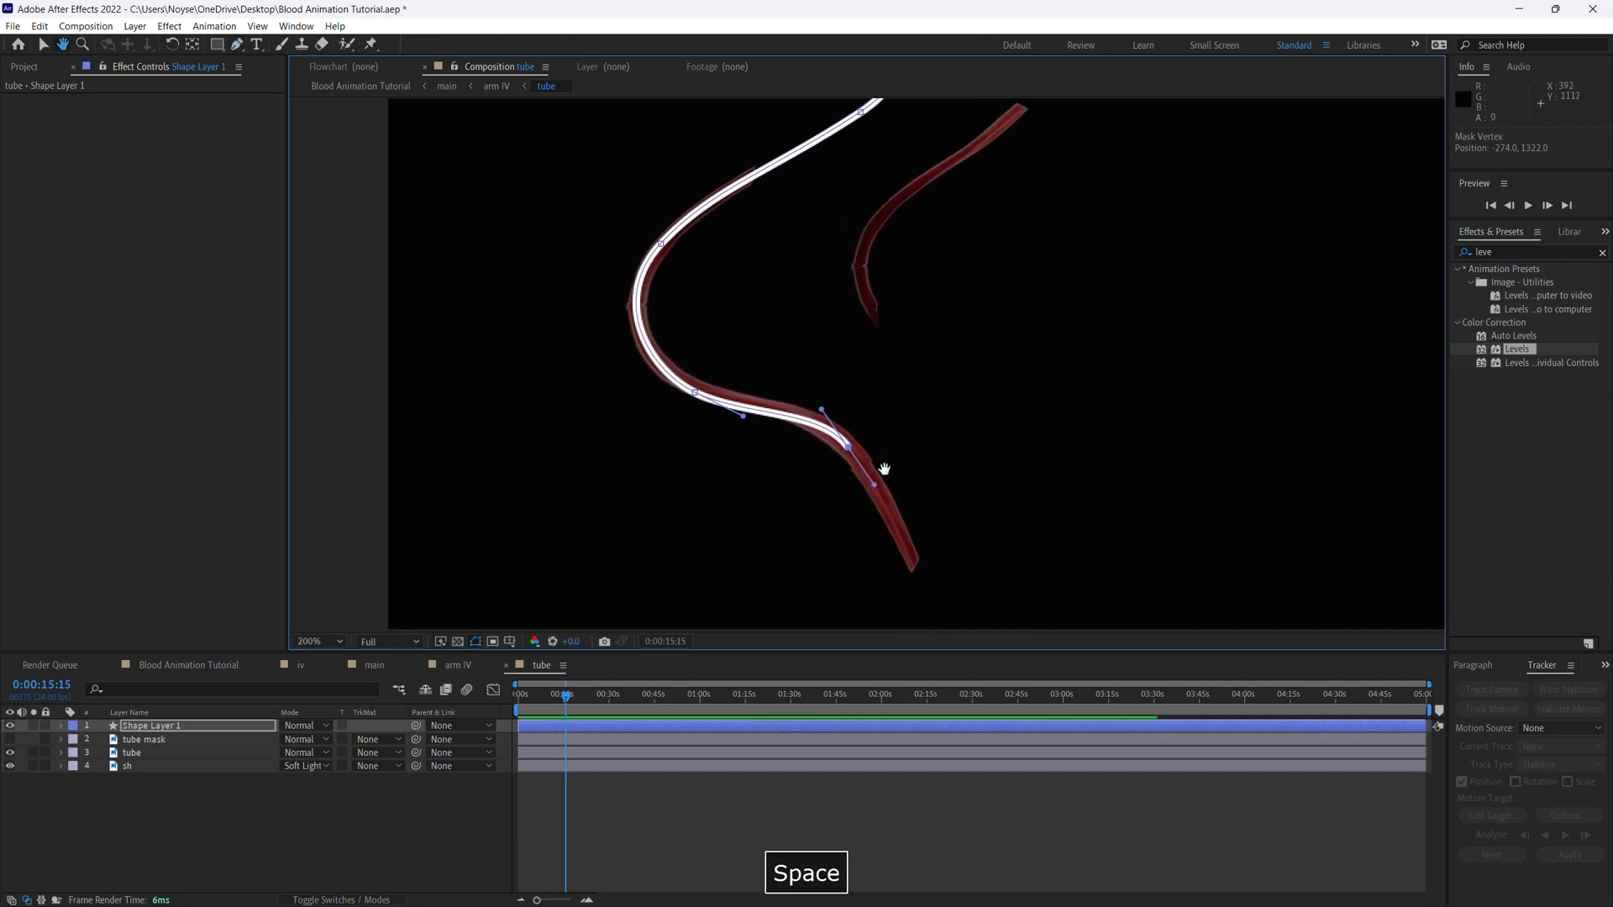
pyautogui.moveTo(916, 563); pyautogui.dragTo(939, 442)
pyautogui.press('space')
# Loop the path around below the left tube and bring it back up through the smaller right tube
pyautogui.moveTo(963, 523); pyautogui.dragTo(997, 514)
pyautogui.moveTo(916, 306); pyautogui.dragTo(896, 367)
pyautogui.press('space')
pyautogui.moveTo(817, 321); pyautogui.dragTo(819, 270)
pyautogui.moveTo(903, 212); pyautogui.dragTo(923, 335)
pyautogui.press('space')
pyautogui.press('space')
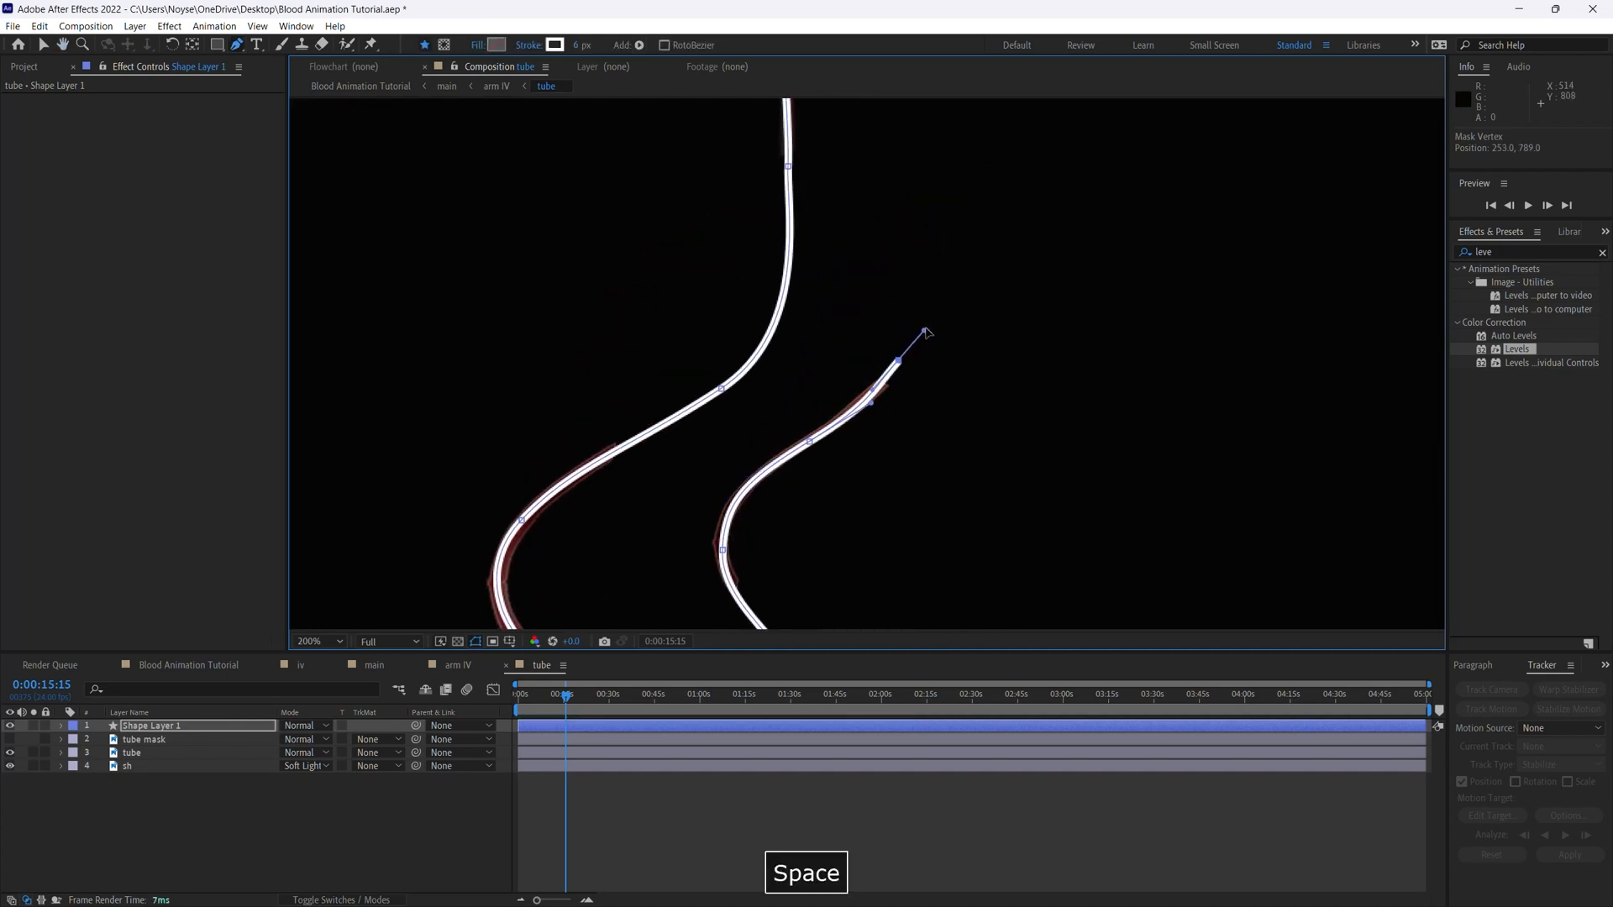
# Run the path up beside the upper tube section, curve it over the top, and close it at its starting point
pyautogui.moveTo(947, 256); pyautogui.dragTo(938, 409)
pyautogui.moveTo(915, 241); pyautogui.dragTo(911, 331)
pyautogui.press('space')
pyautogui.moveTo(893, 232); pyautogui.dragTo(890, 193)
pyautogui.moveTo(754, 352); pyautogui.dragTo(767, 530)
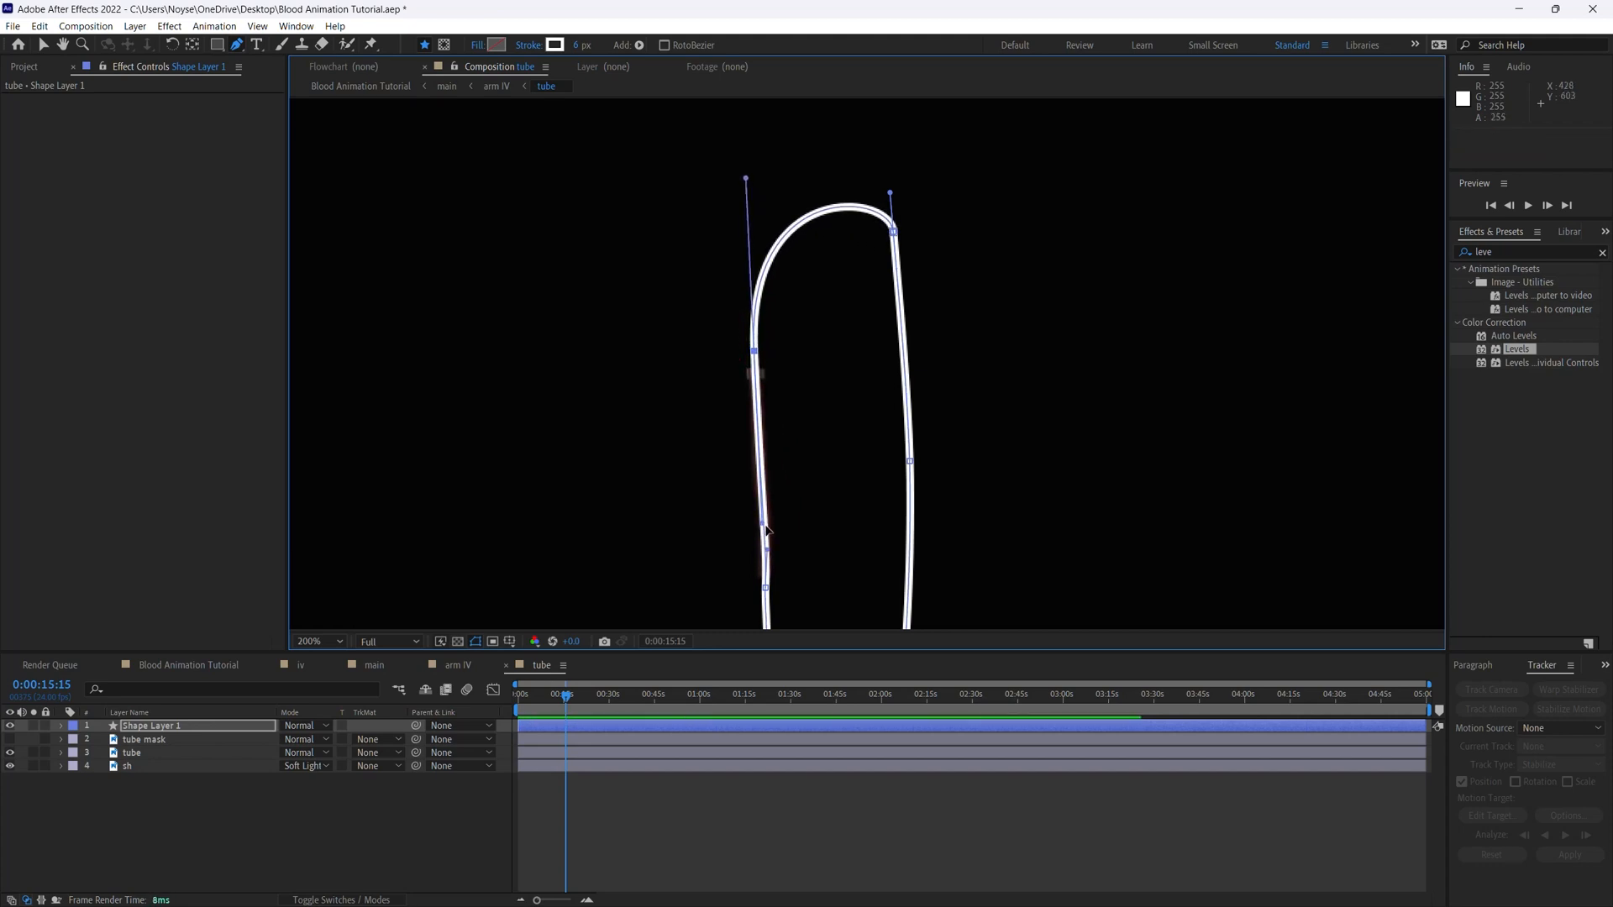
# Use the Convert Vertex tool to reshape the path at the left tube's lower bend so it follows the tube's centre
pyautogui.press('space')
pyautogui.moveTo(943, 515); pyautogui.dragTo(959, 294)
pyautogui.moveTo(961, 441); pyautogui.dragTo(1033, 209)
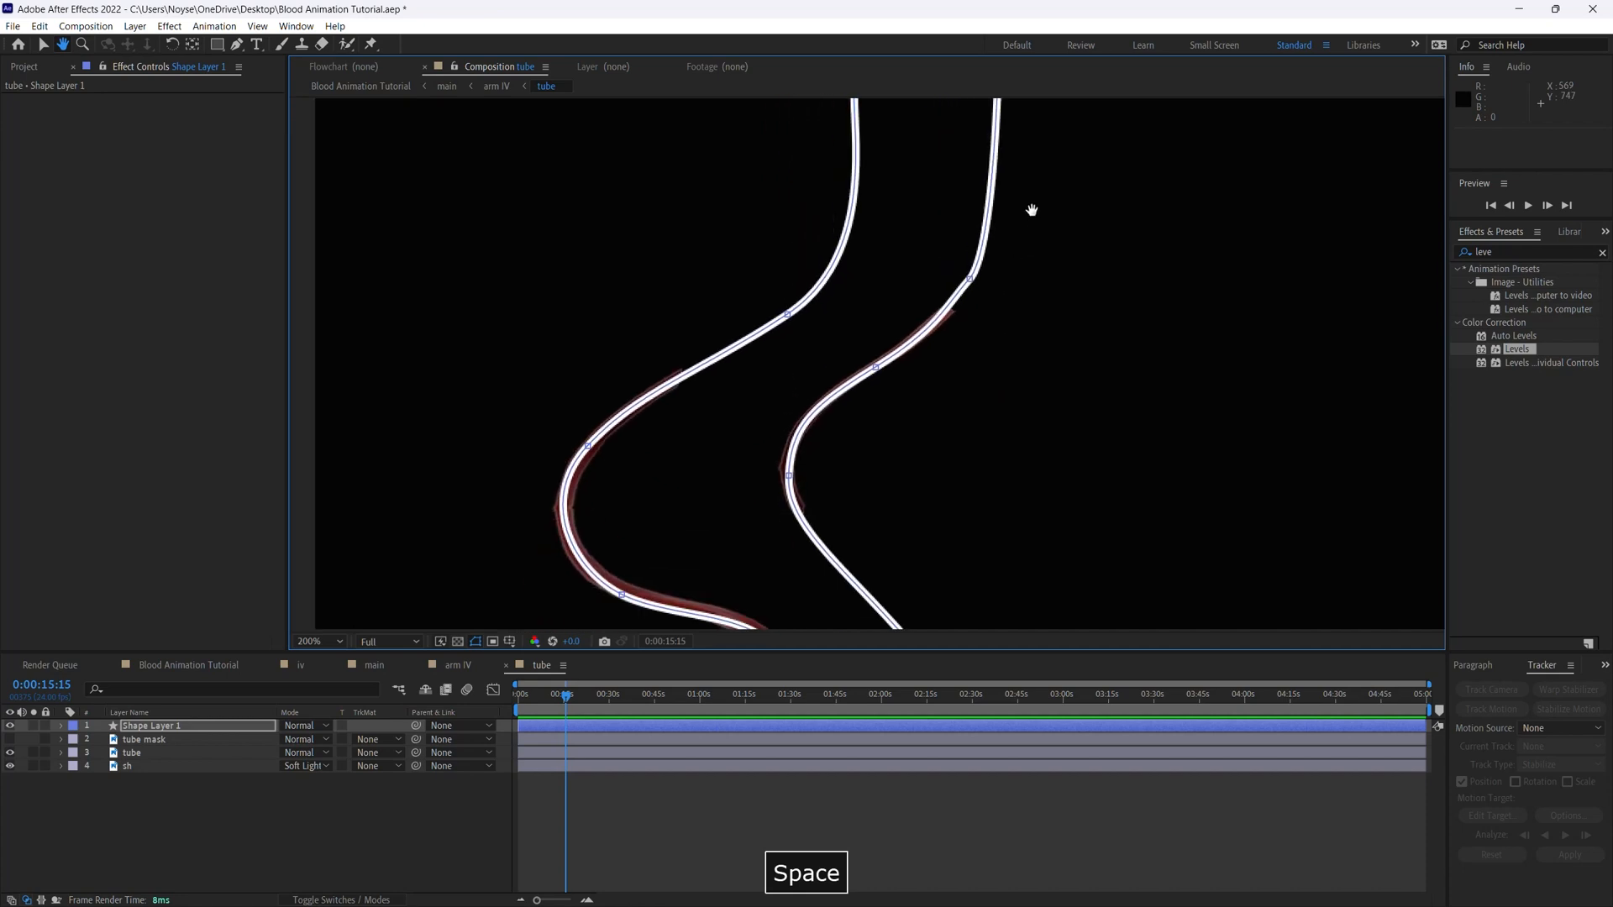
pyautogui.moveTo(980, 393); pyautogui.dragTo(998, 316)
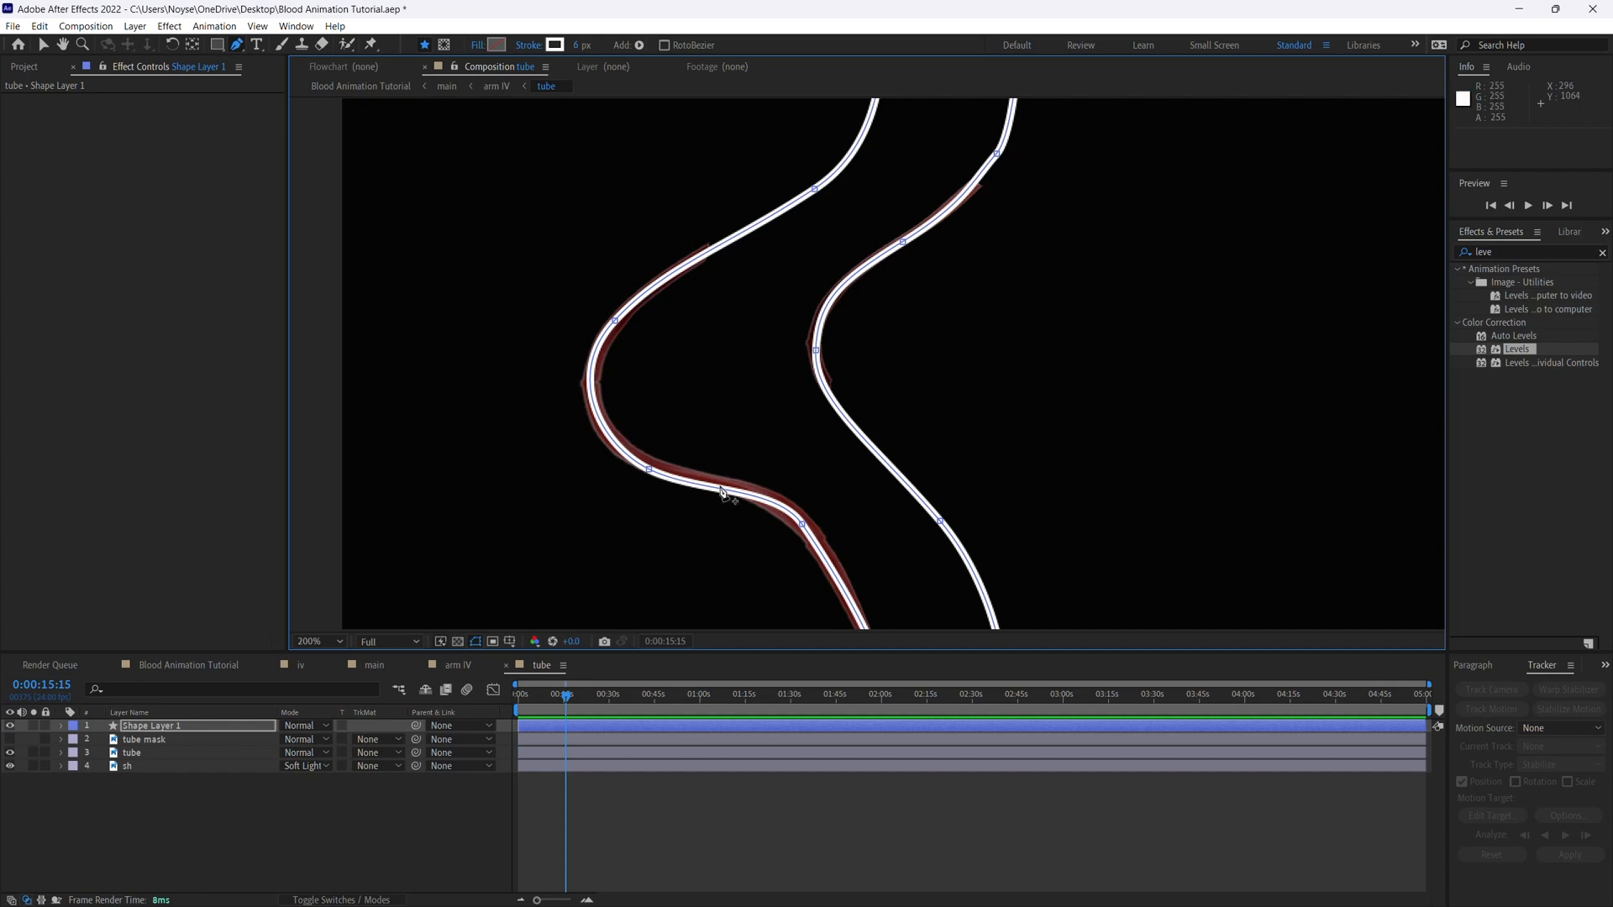
pyautogui.hotkey('ctrl', '=')
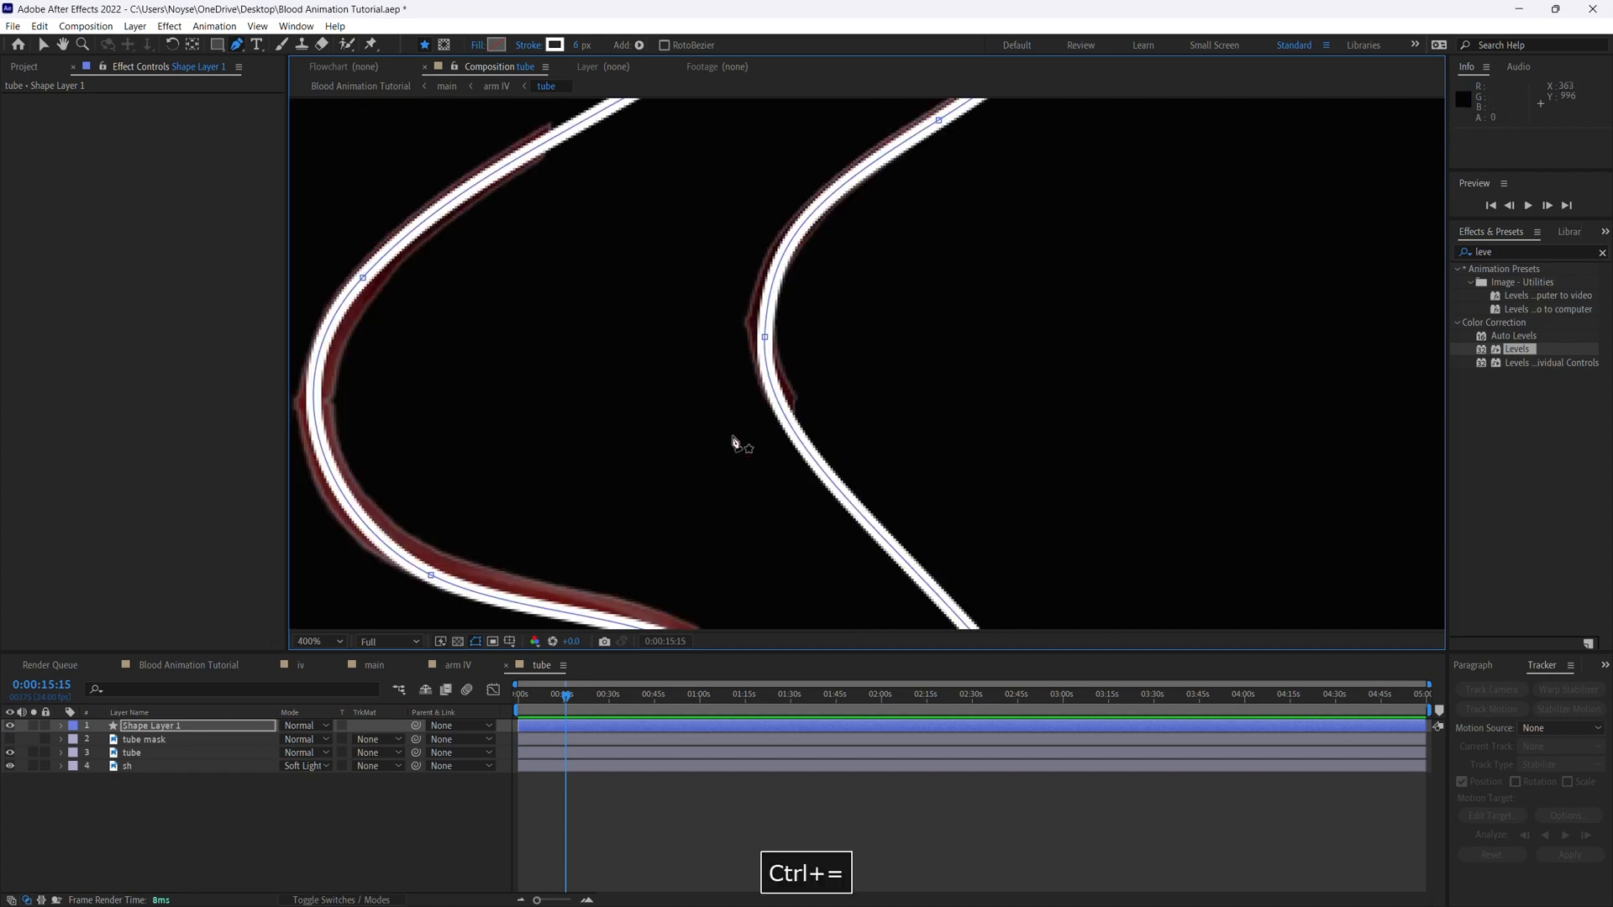
pyautogui.press('space')
pyautogui.moveTo(717, 501); pyautogui.dragTo(767, 344)
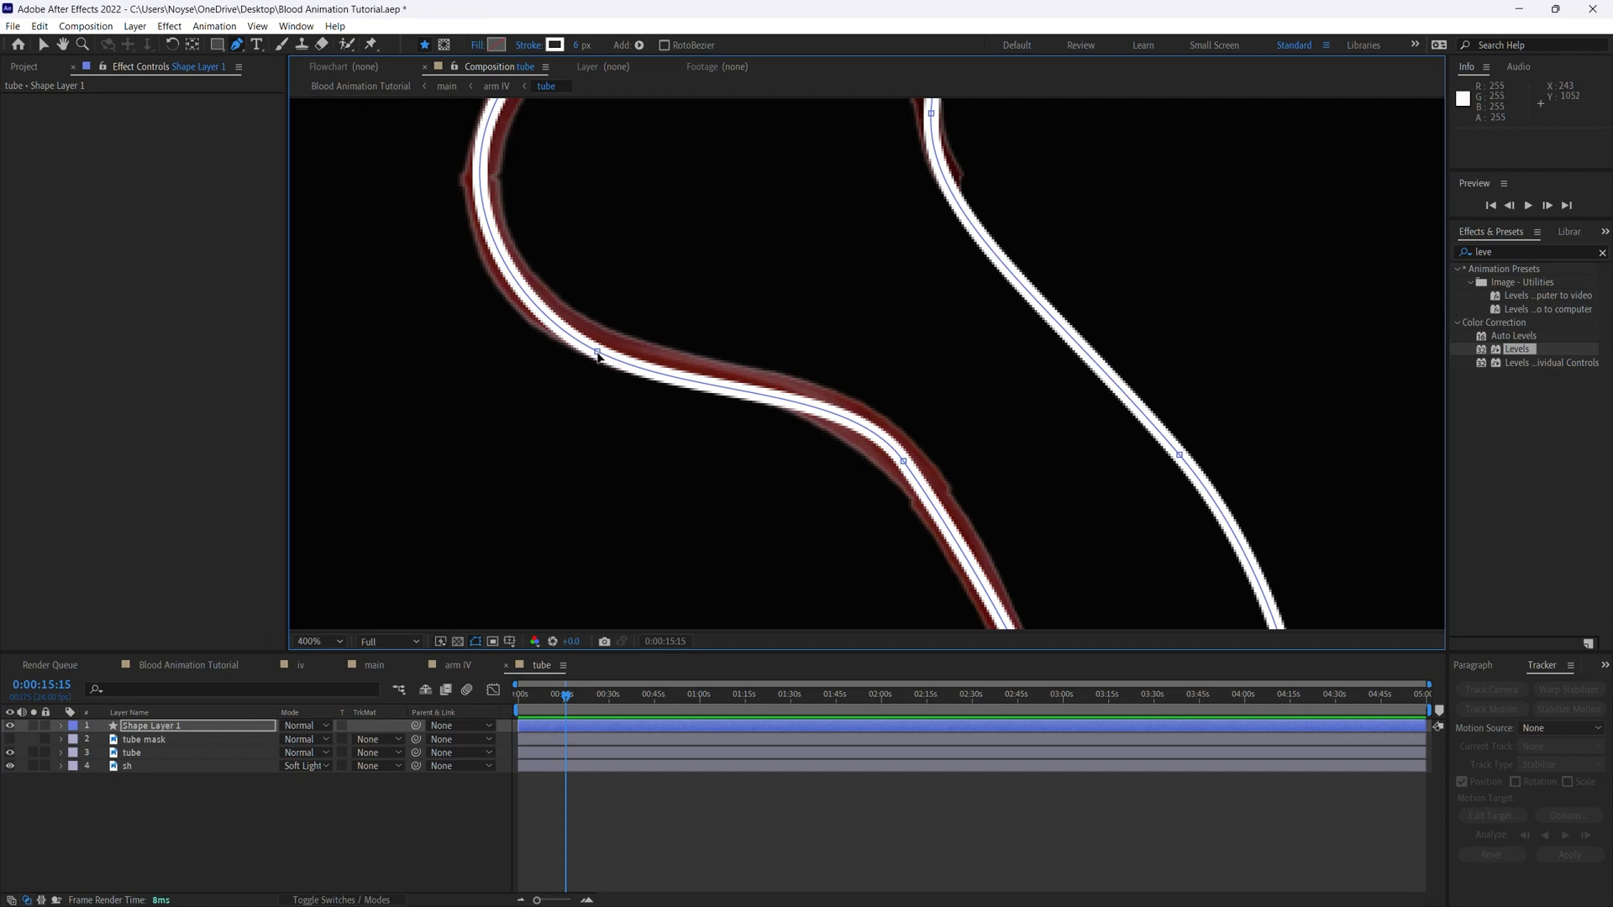
pyautogui.moveTo(240, 46); pyautogui.dragTo(286, 103)
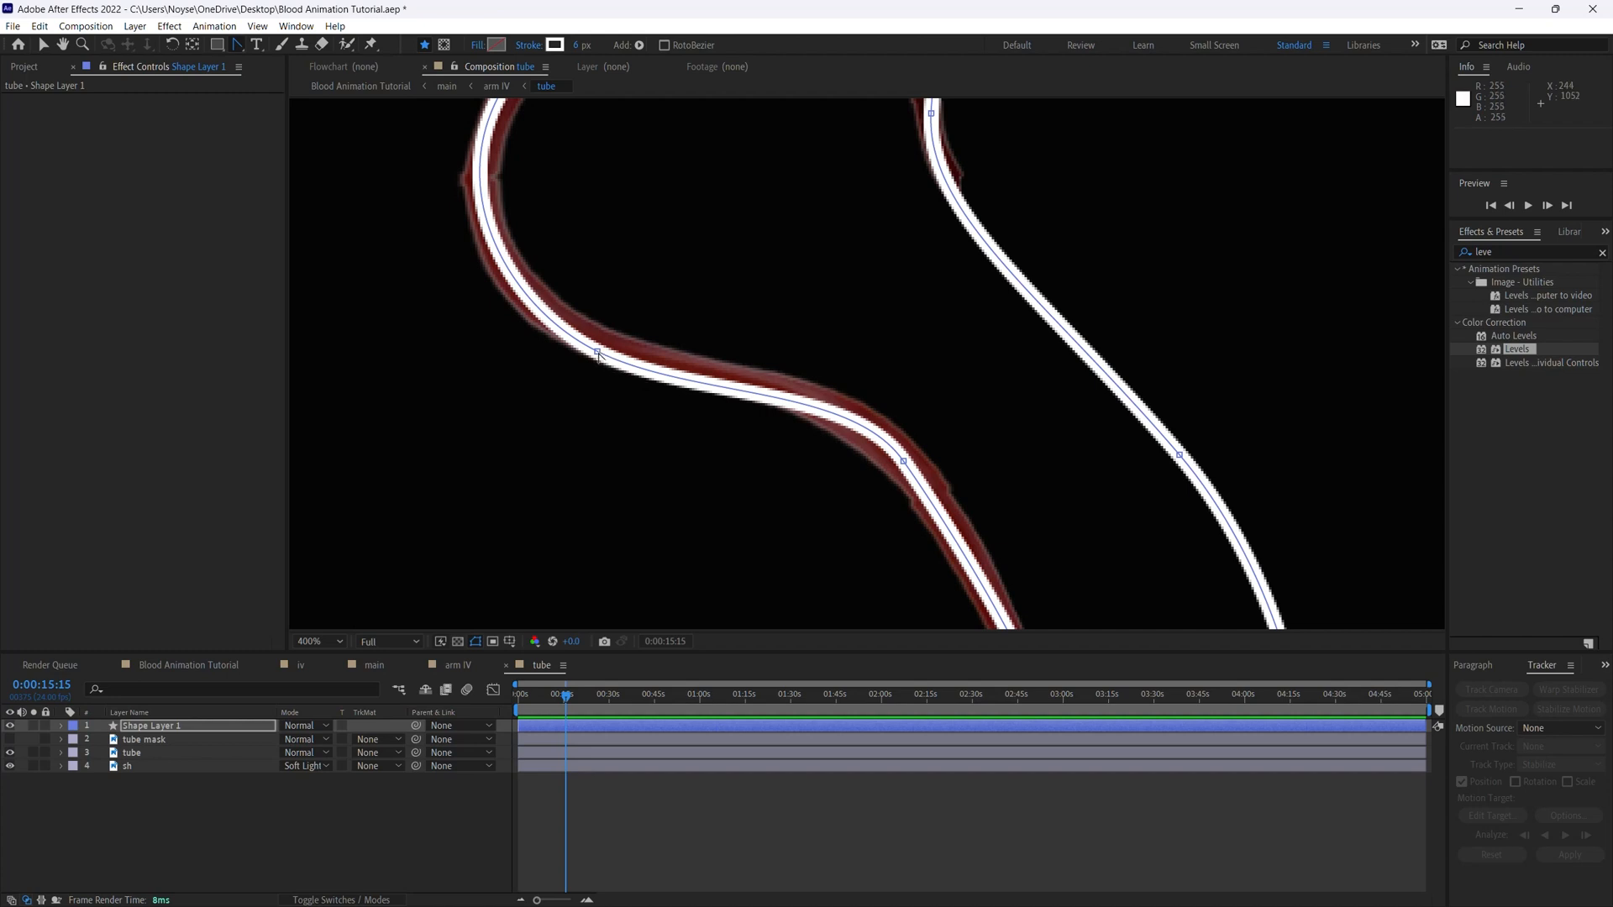
pyautogui.moveTo(597, 355); pyautogui.dragTo(721, 389)
# Adjust the path point at the left tube's upper bend so the stroke stays inside the tube, and save the project
pyautogui.press('space')
pyautogui.hotkey('ctrl', '-')
pyautogui.press('space')
pyautogui.moveTo(1026, 342); pyautogui.dragTo(945, 480)
pyautogui.moveTo(1030, 360); pyautogui.dragTo(1019, 404)
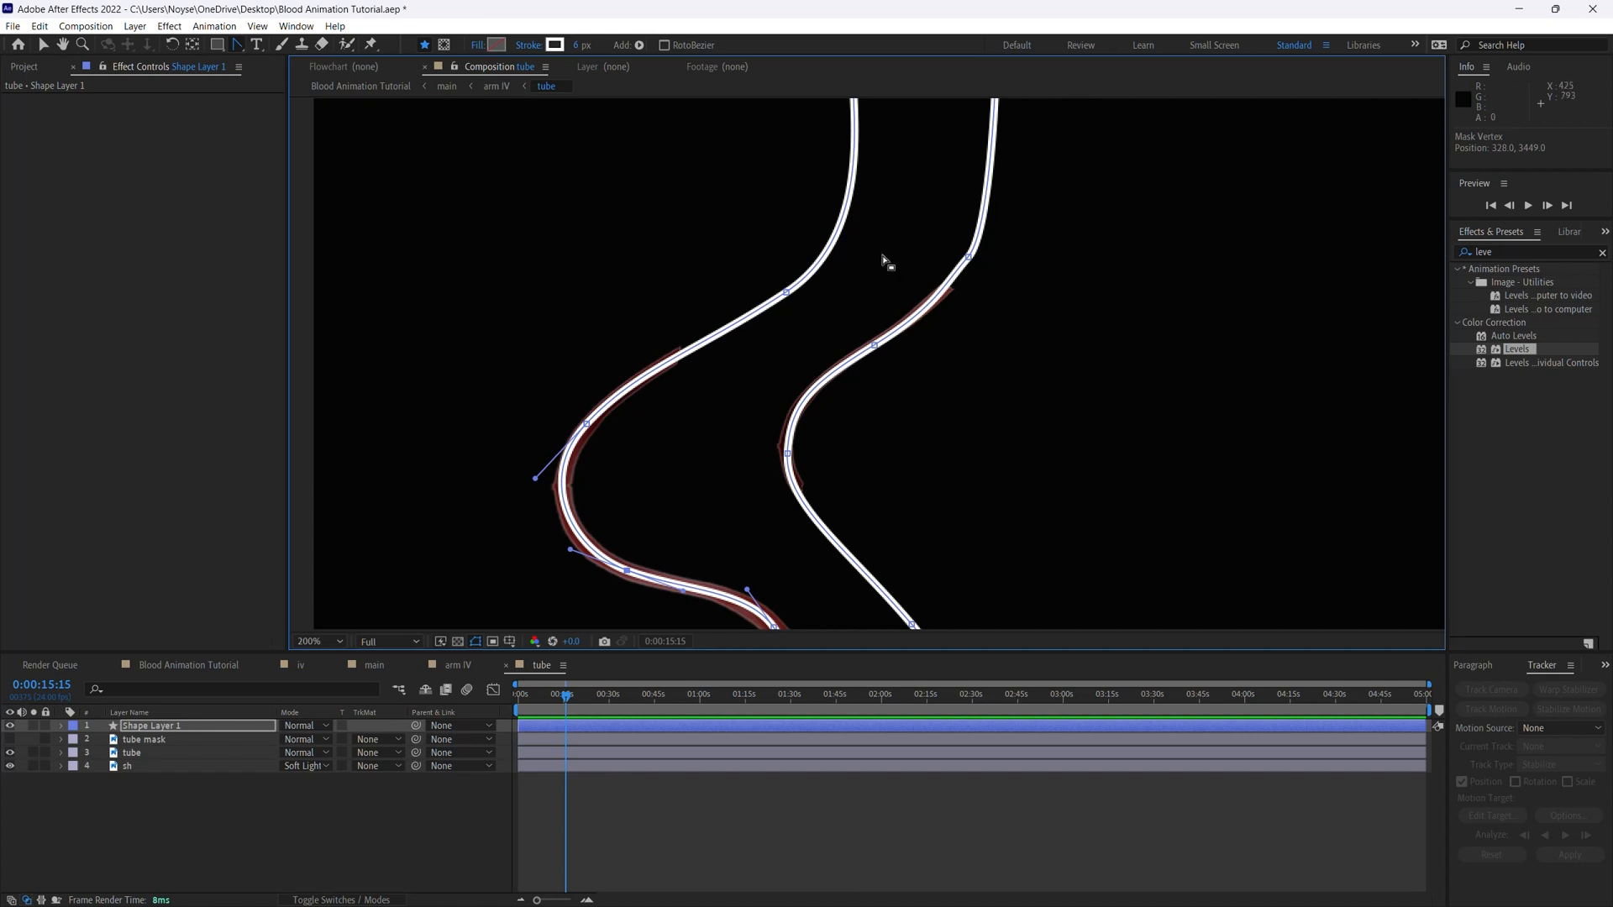
pyautogui.press('space')
pyautogui.moveTo(724, 495); pyautogui.dragTo(767, 468)
pyautogui.hotkey('ctrl', '=')
pyautogui.press('space')
pyautogui.moveTo(694, 425); pyautogui.dragTo(836, 333)
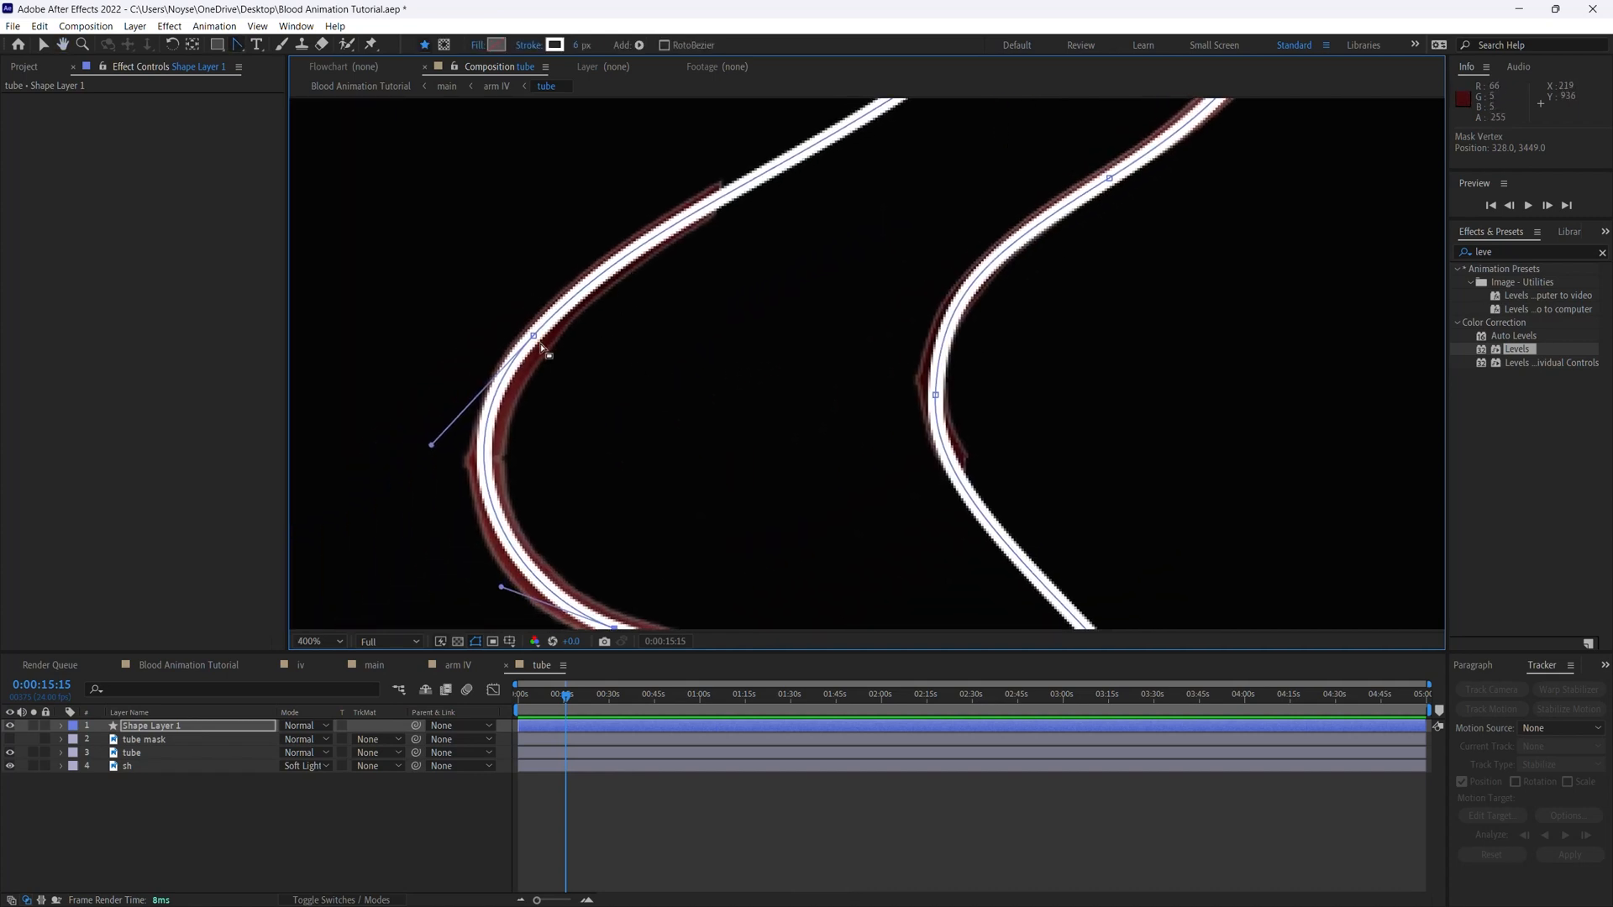
pyautogui.moveTo(535, 336); pyautogui.dragTo(437, 448)
pyautogui.press('space')
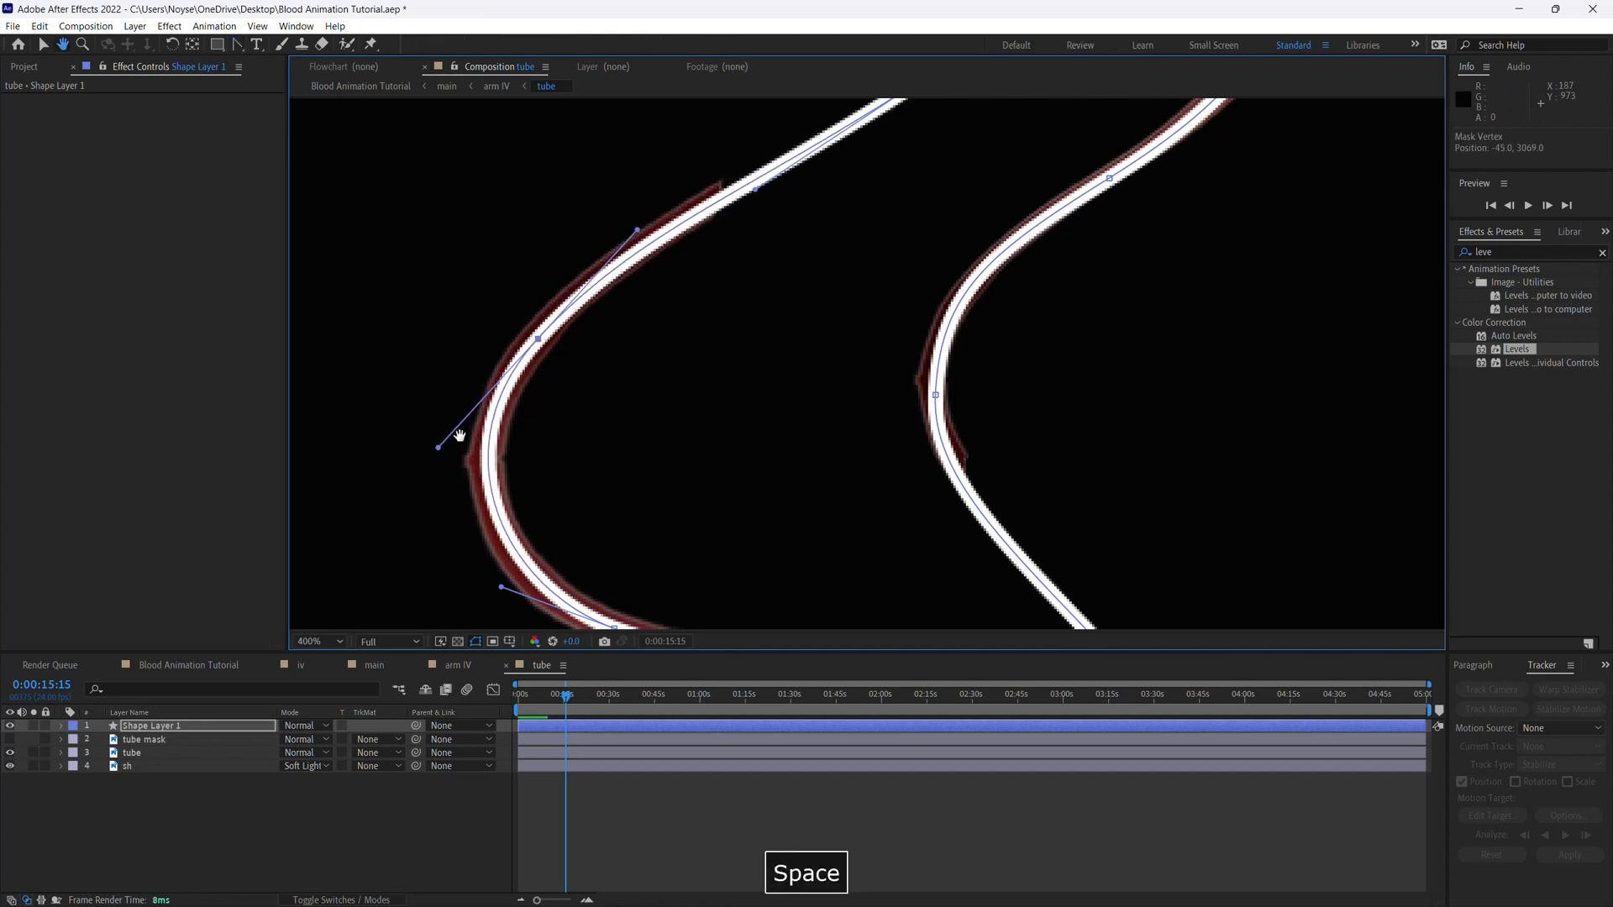
pyautogui.hotkey('ctrl', 's')
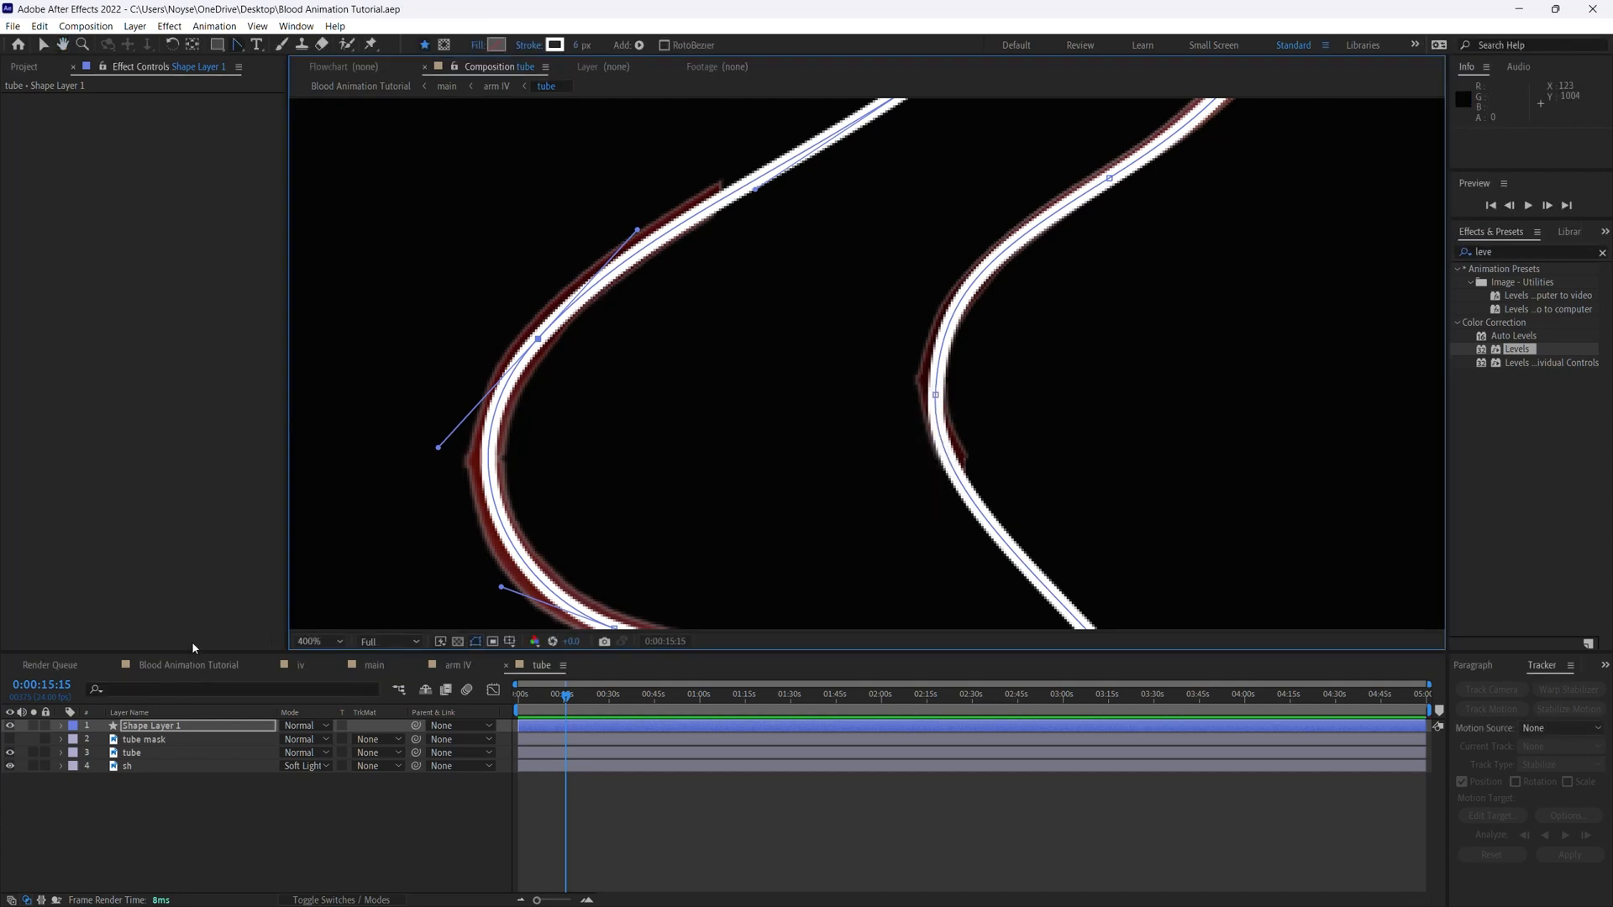
# Reveal the new shape layer's stroke properties and add a dash and a gap to the stroke
pyautogui.press('F9')
pyautogui.click(62, 727)
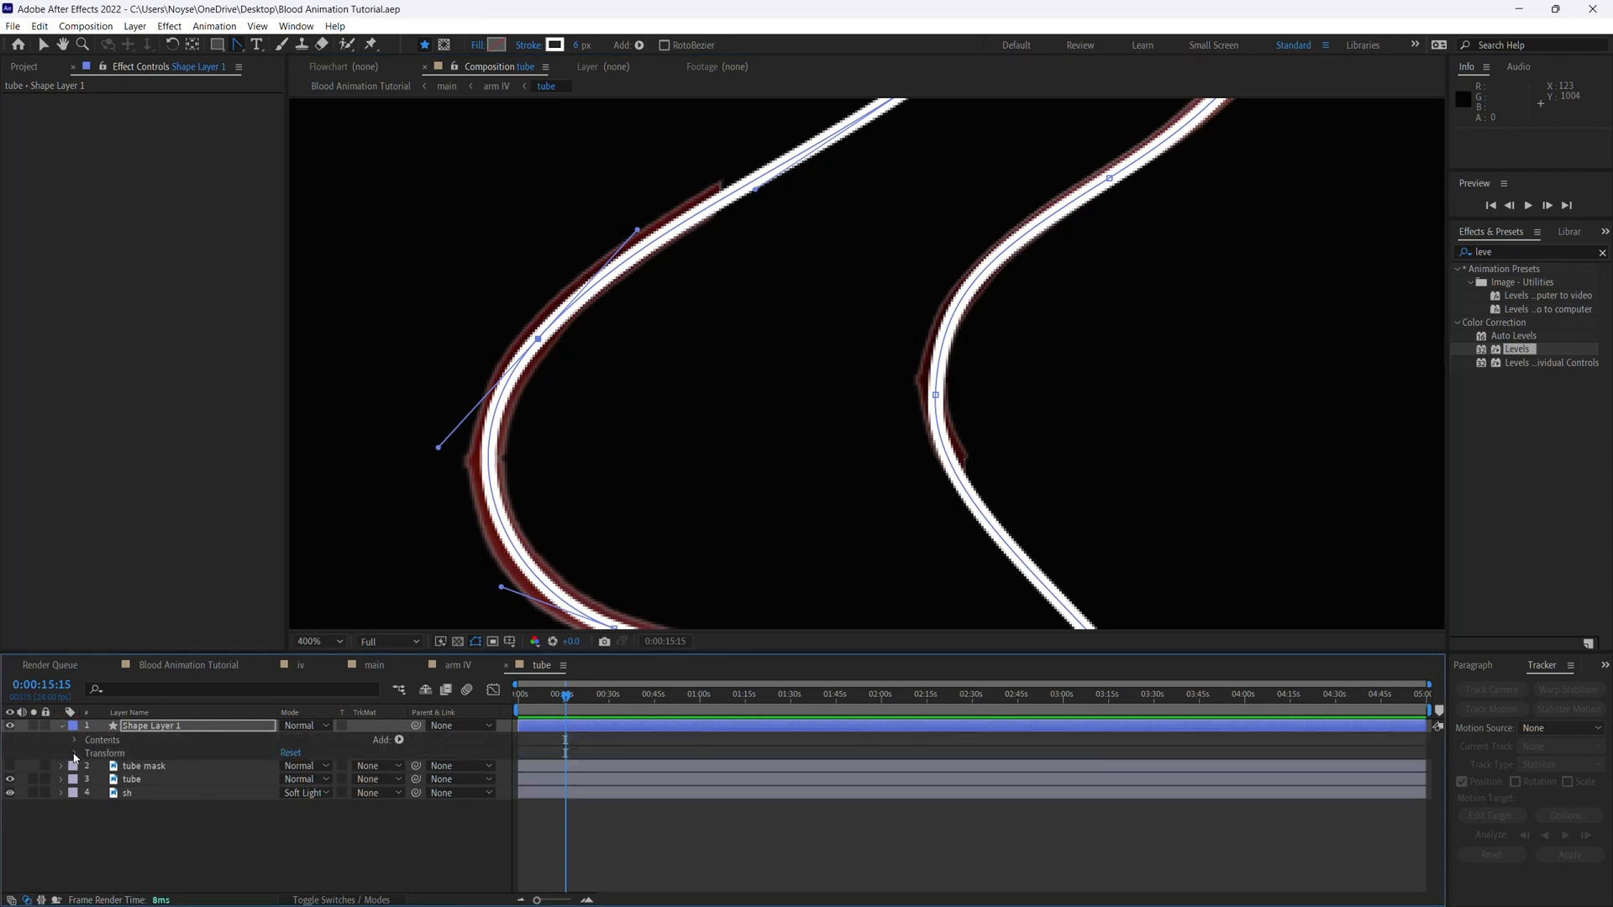
pyautogui.click(75, 741)
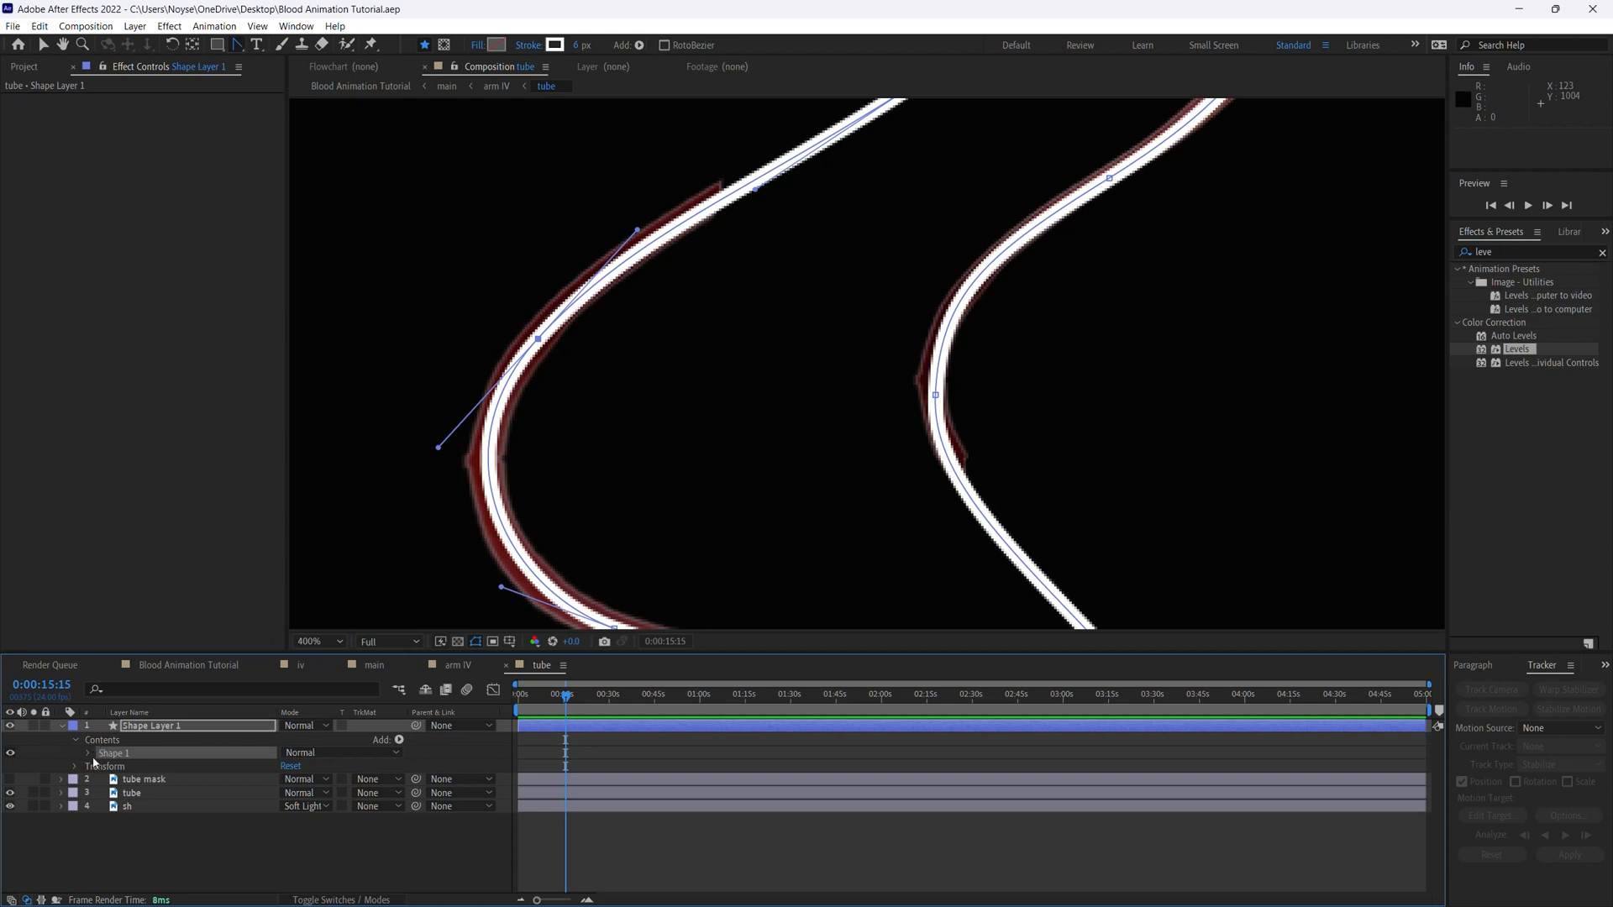
pyautogui.click(88, 754)
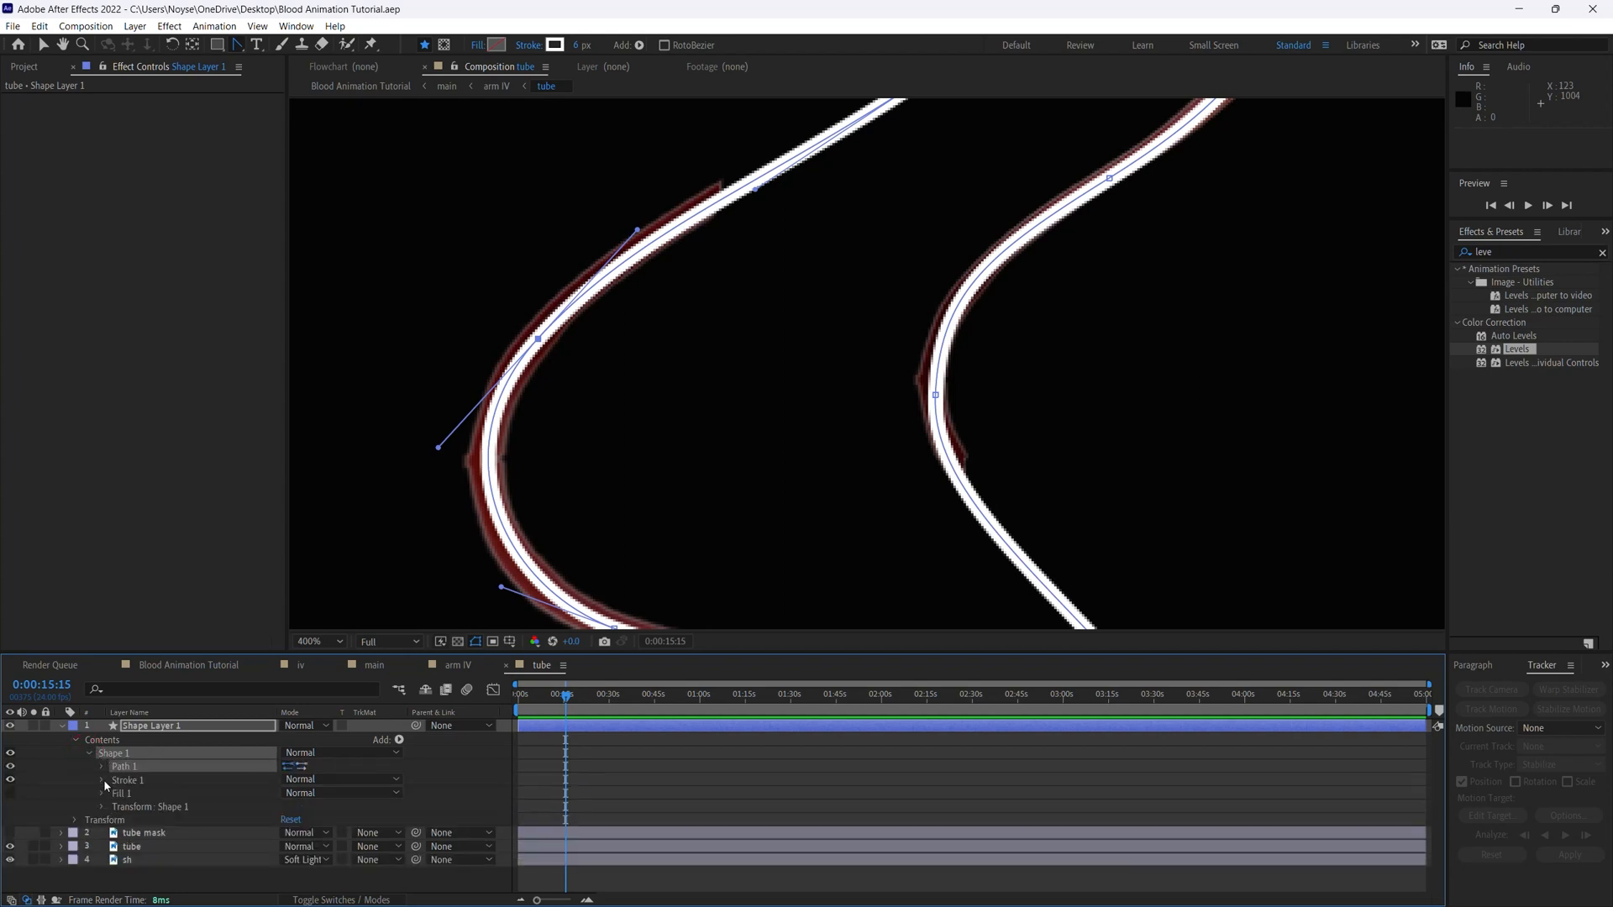
pyautogui.click(101, 780)
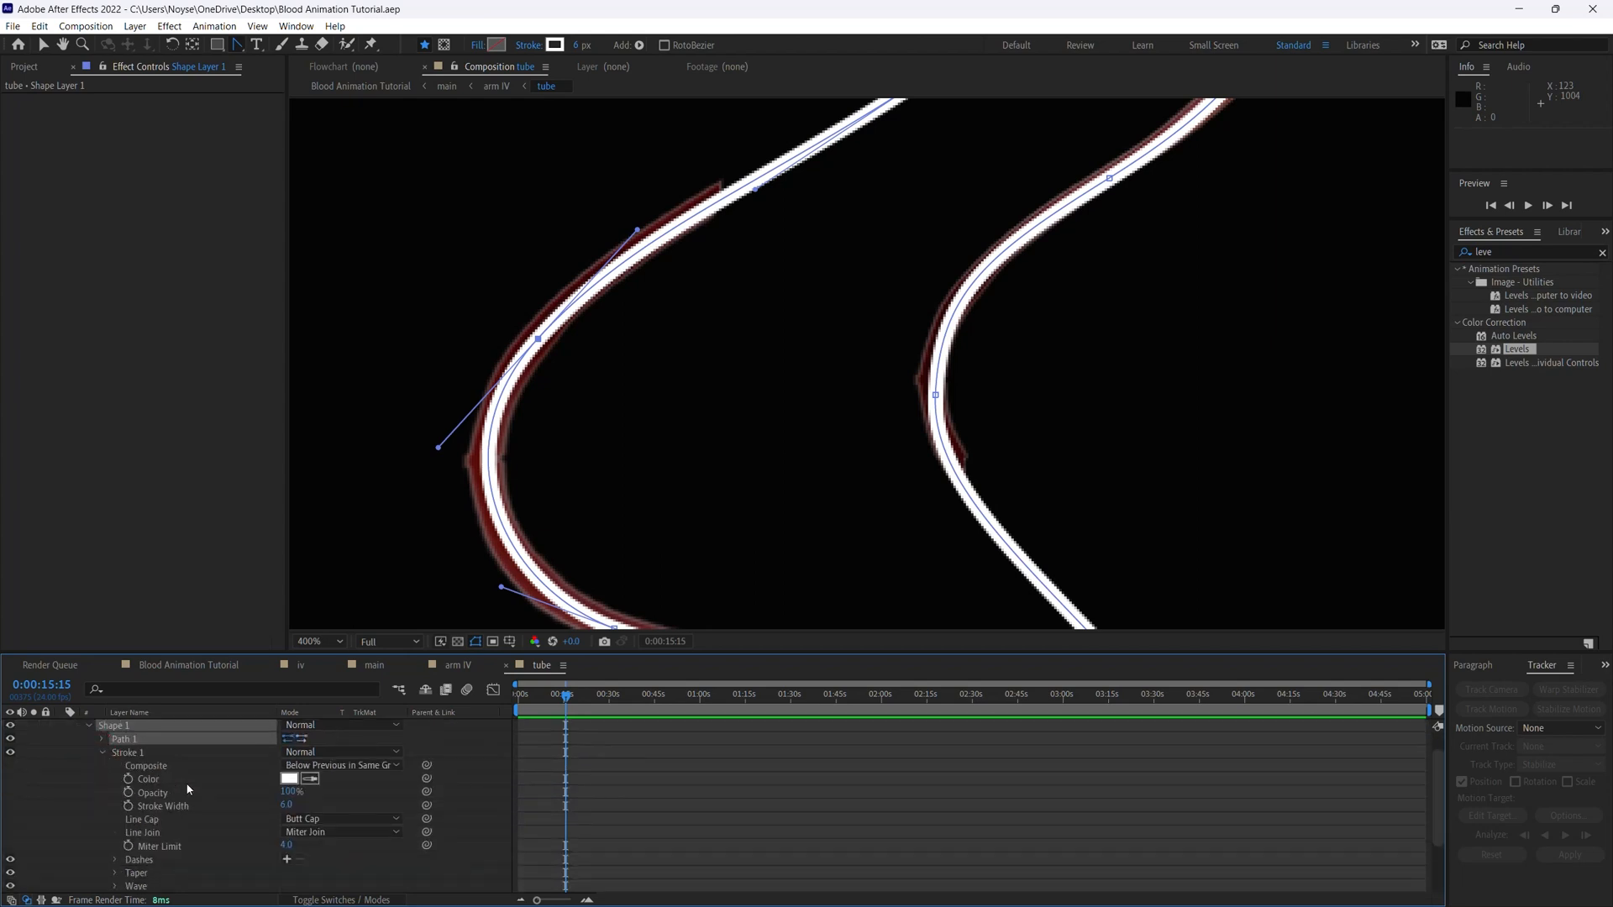
pyautogui.moveTo(1439, 805); pyautogui.dragTo(1440, 828)
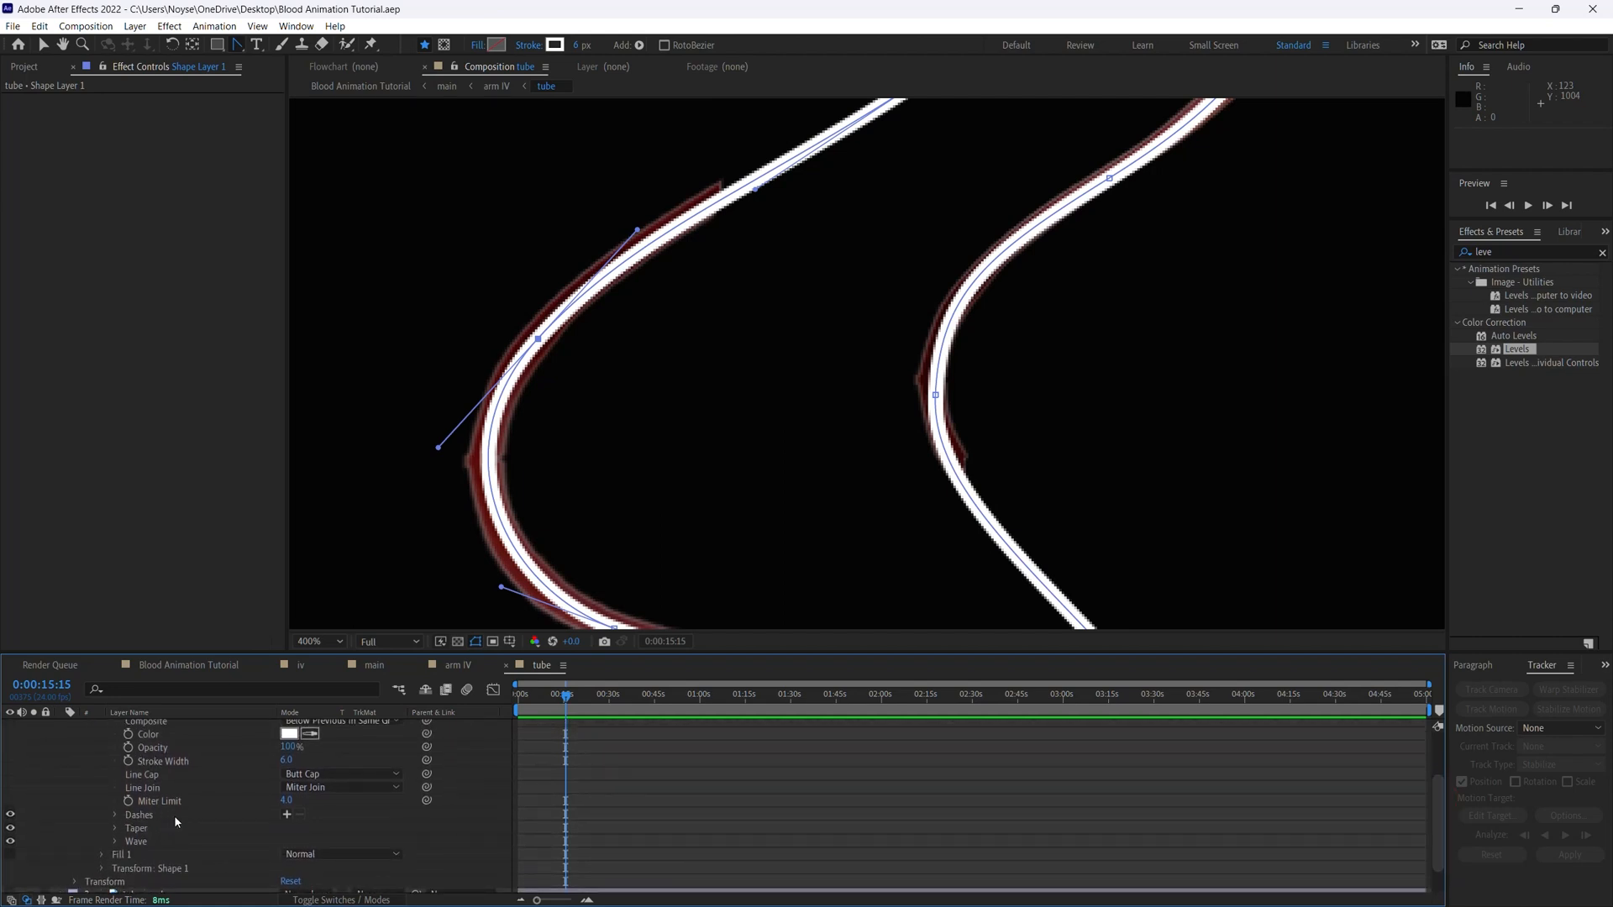
pyautogui.click(286, 814)
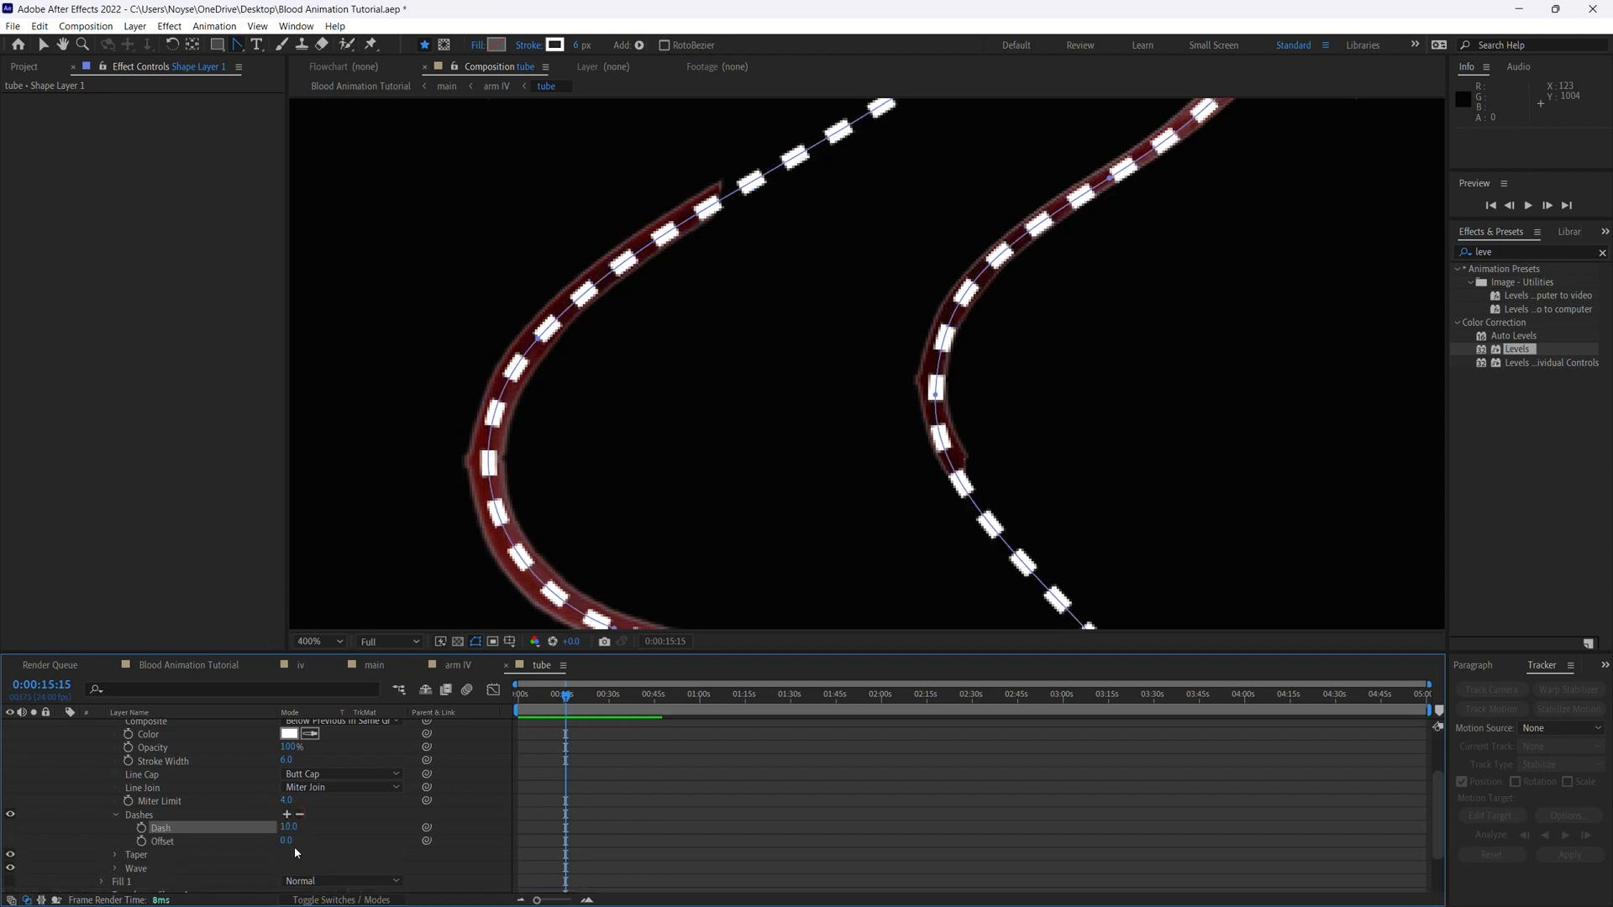
pyautogui.click(287, 815)
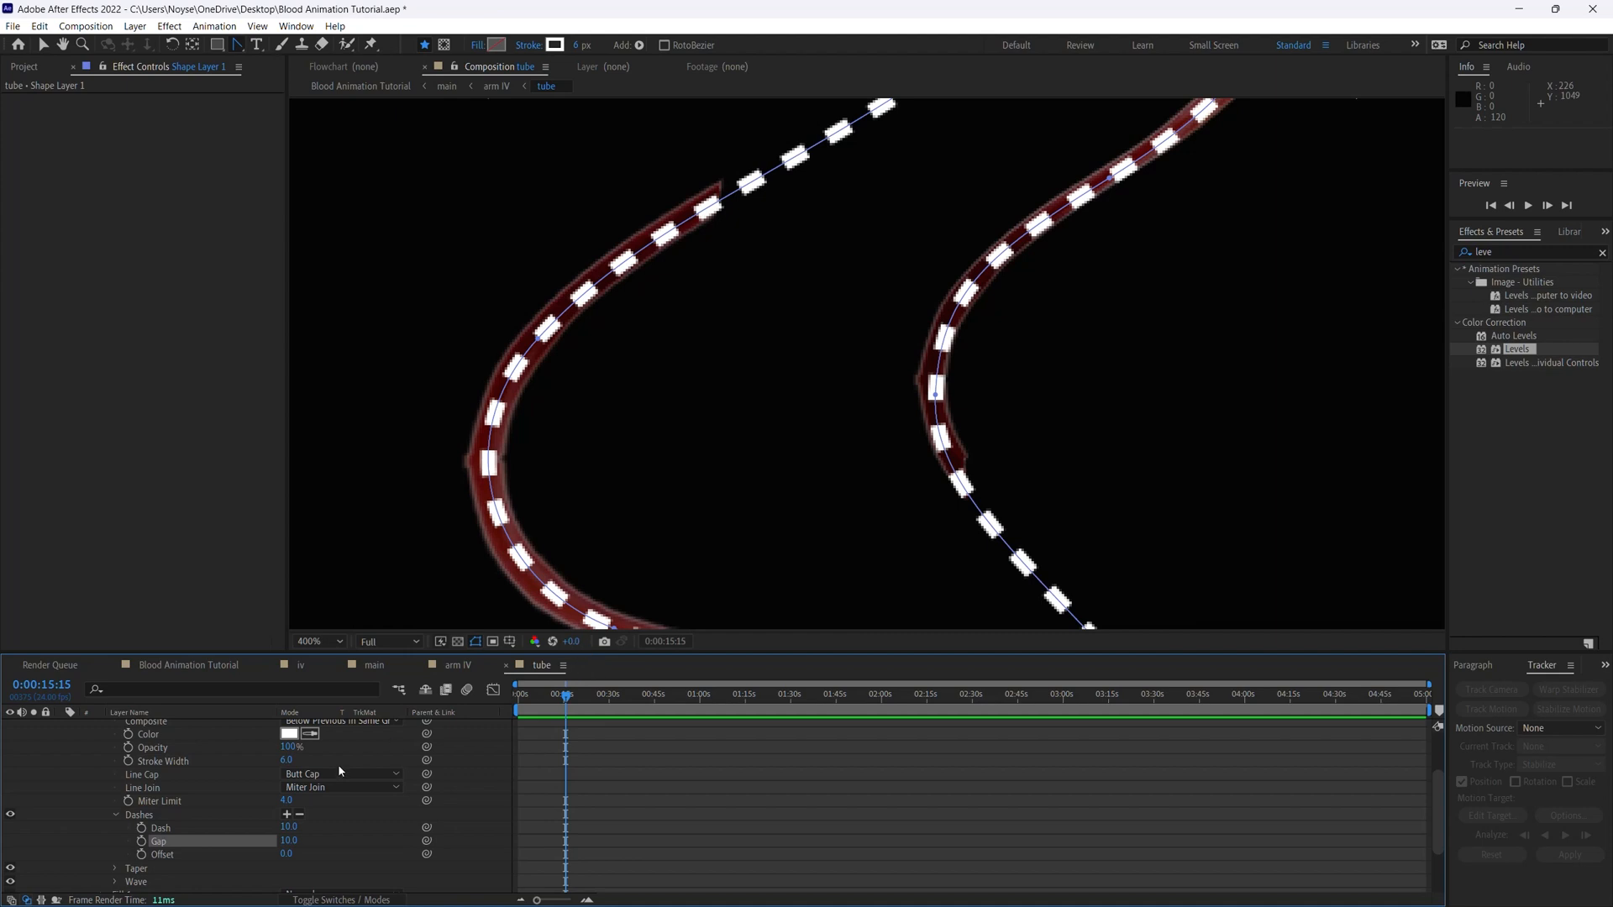
# Set the stroke's Dash to 27 and its Gap to 72, checking the spacing along the whole path
pyautogui.moveTo(288, 828)
pyautogui.mouseDown()
pyautogui.moveTo(319, 832)
pyautogui.moveTo(282, 827)
pyautogui.mouseUp()
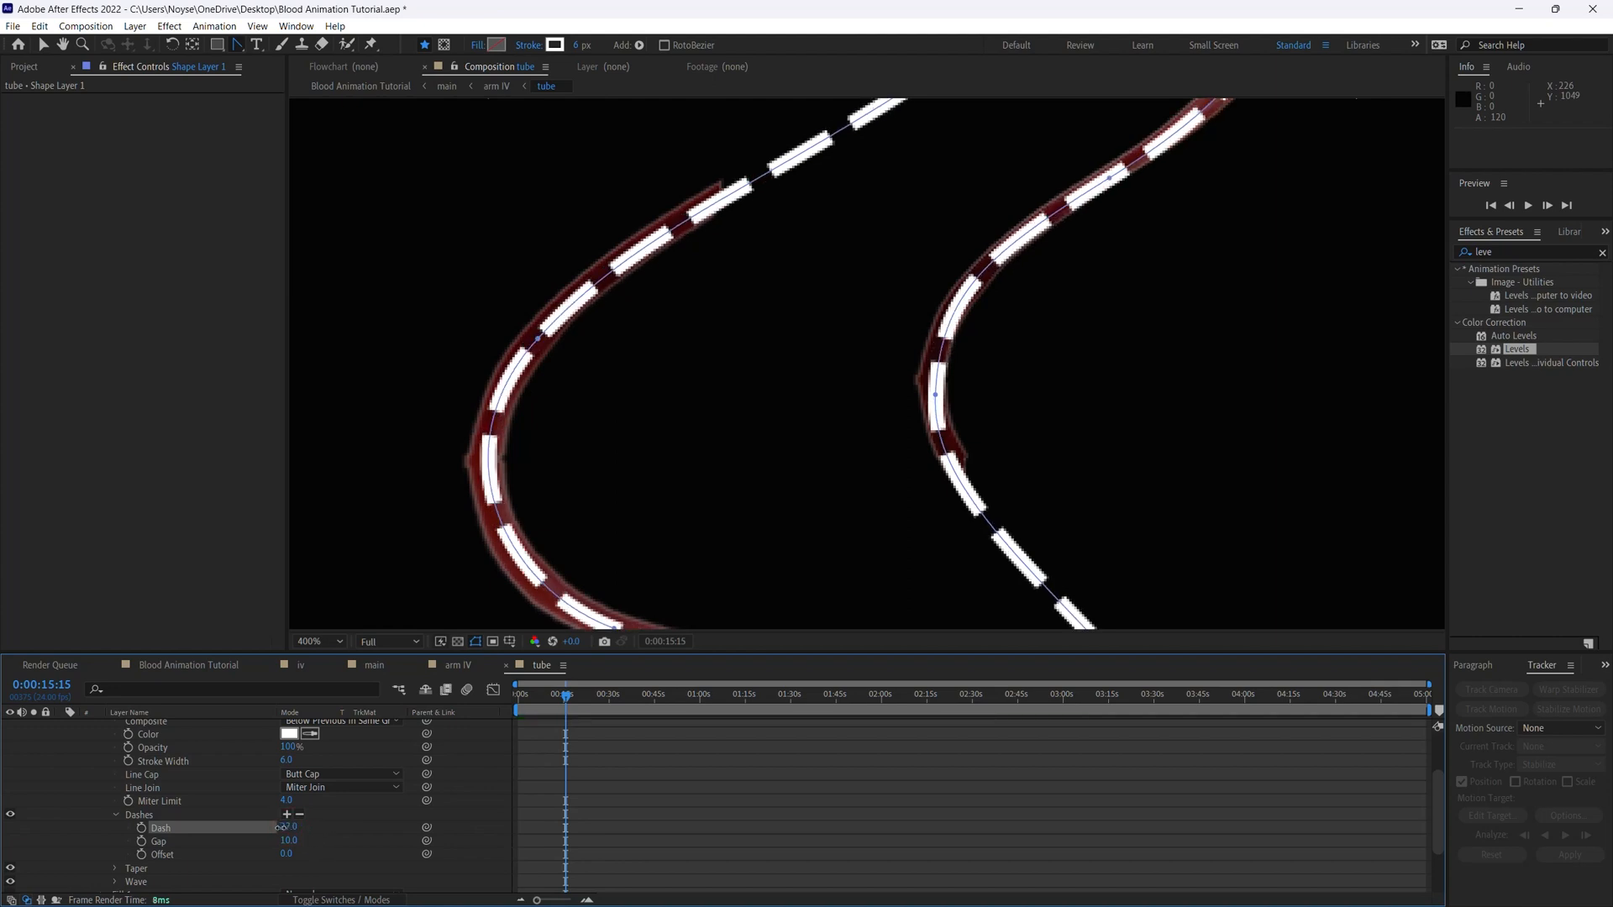
pyautogui.moveTo(295, 842); pyautogui.dragTo(371, 831)
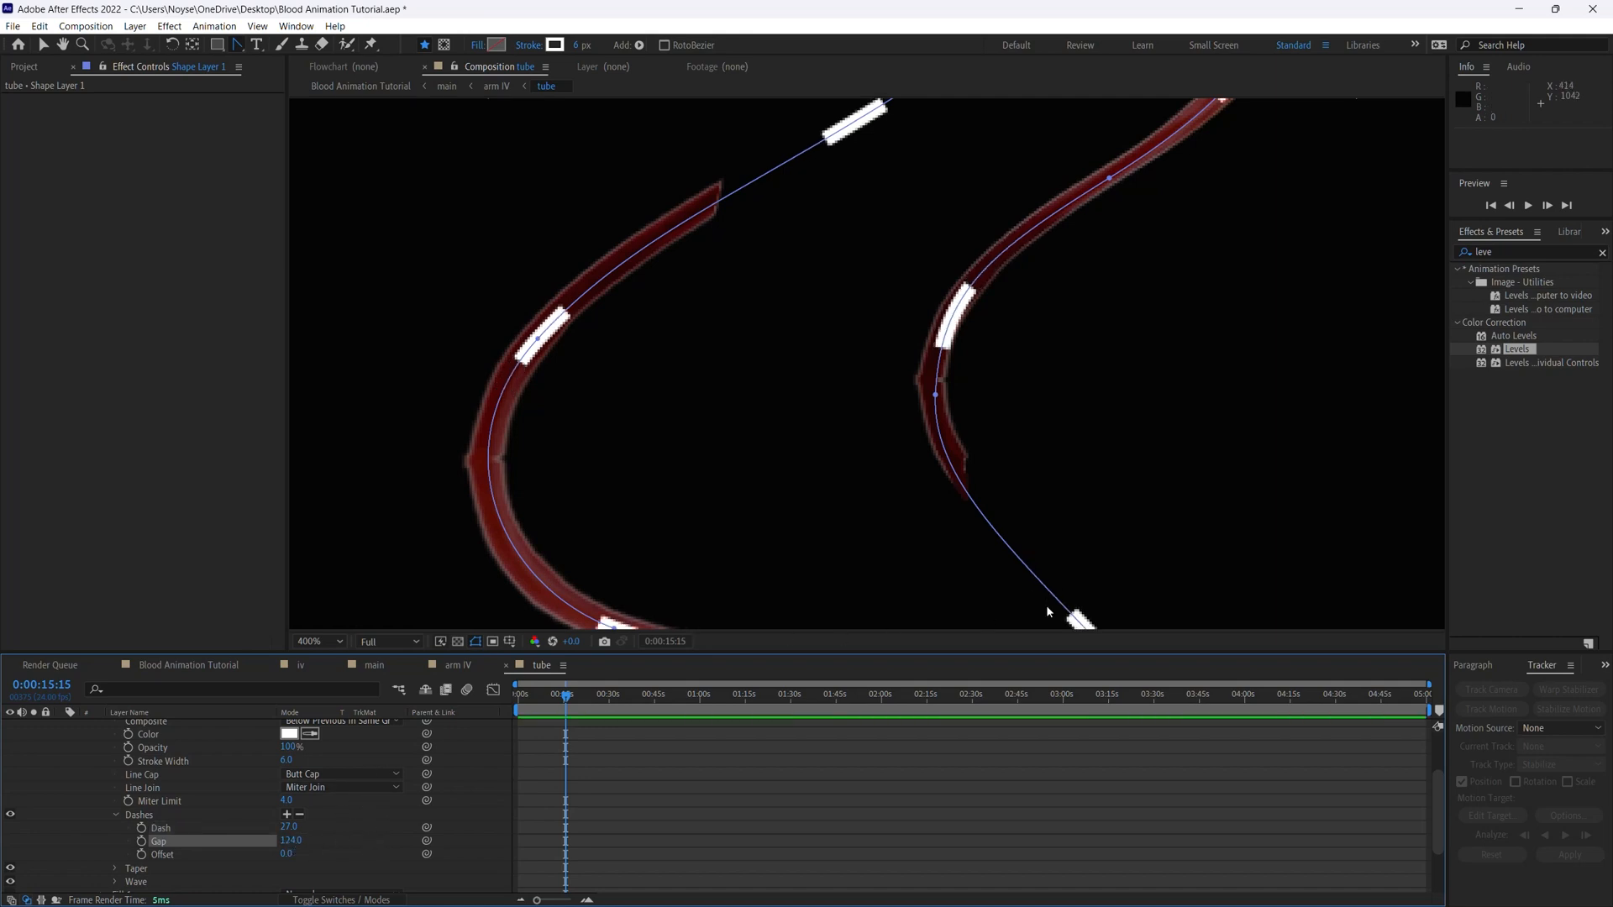
pyautogui.click(334, 644)
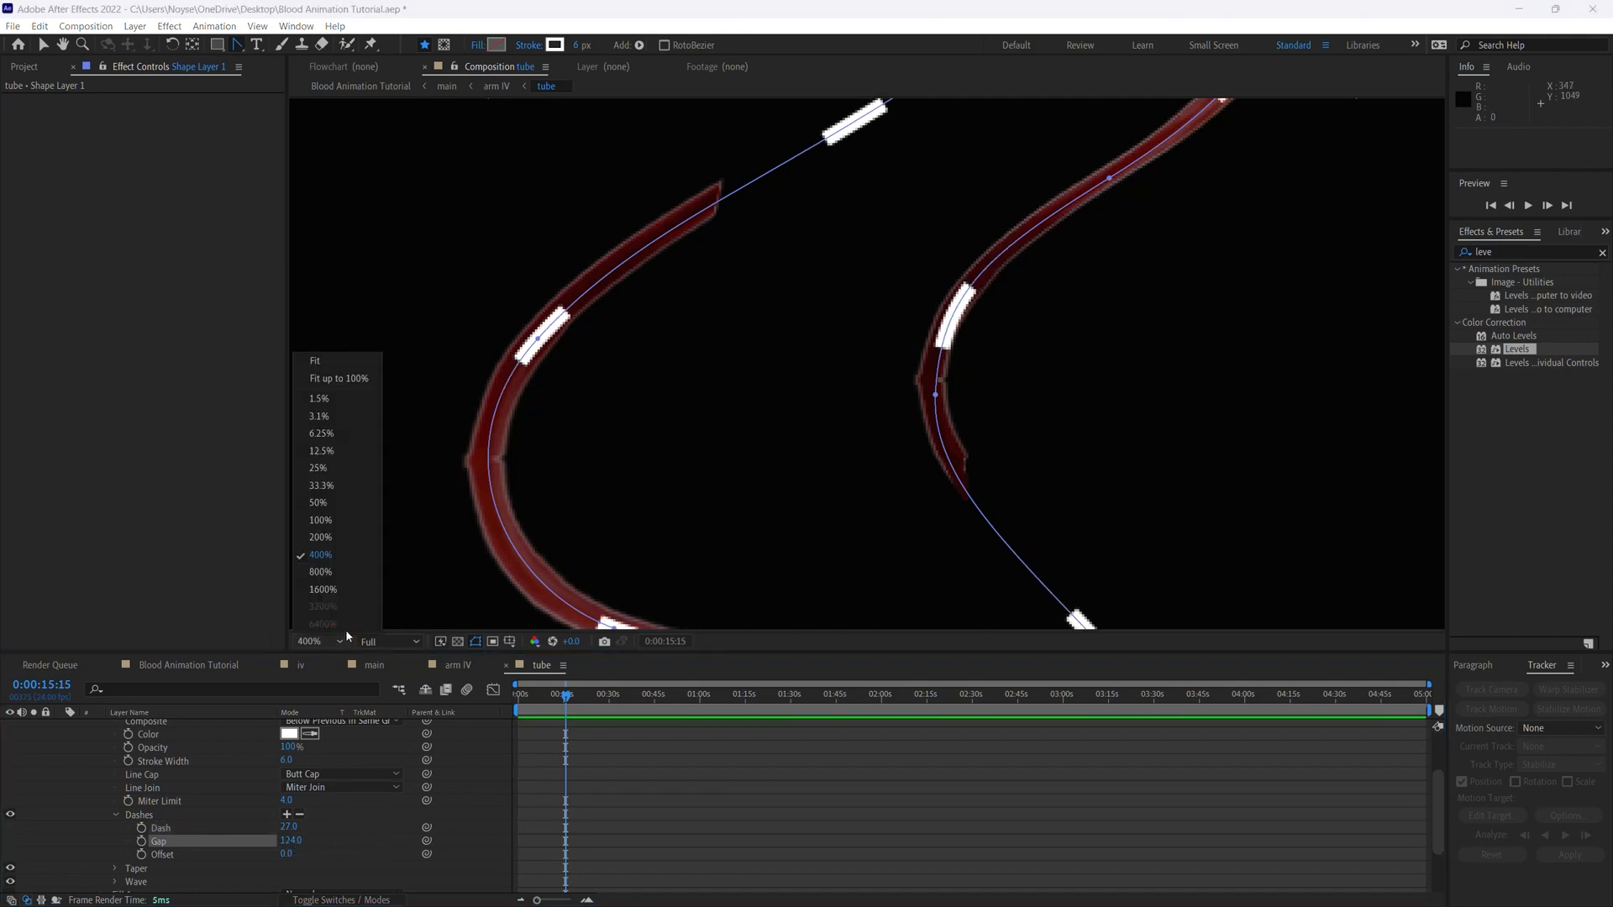
pyautogui.click(347, 366)
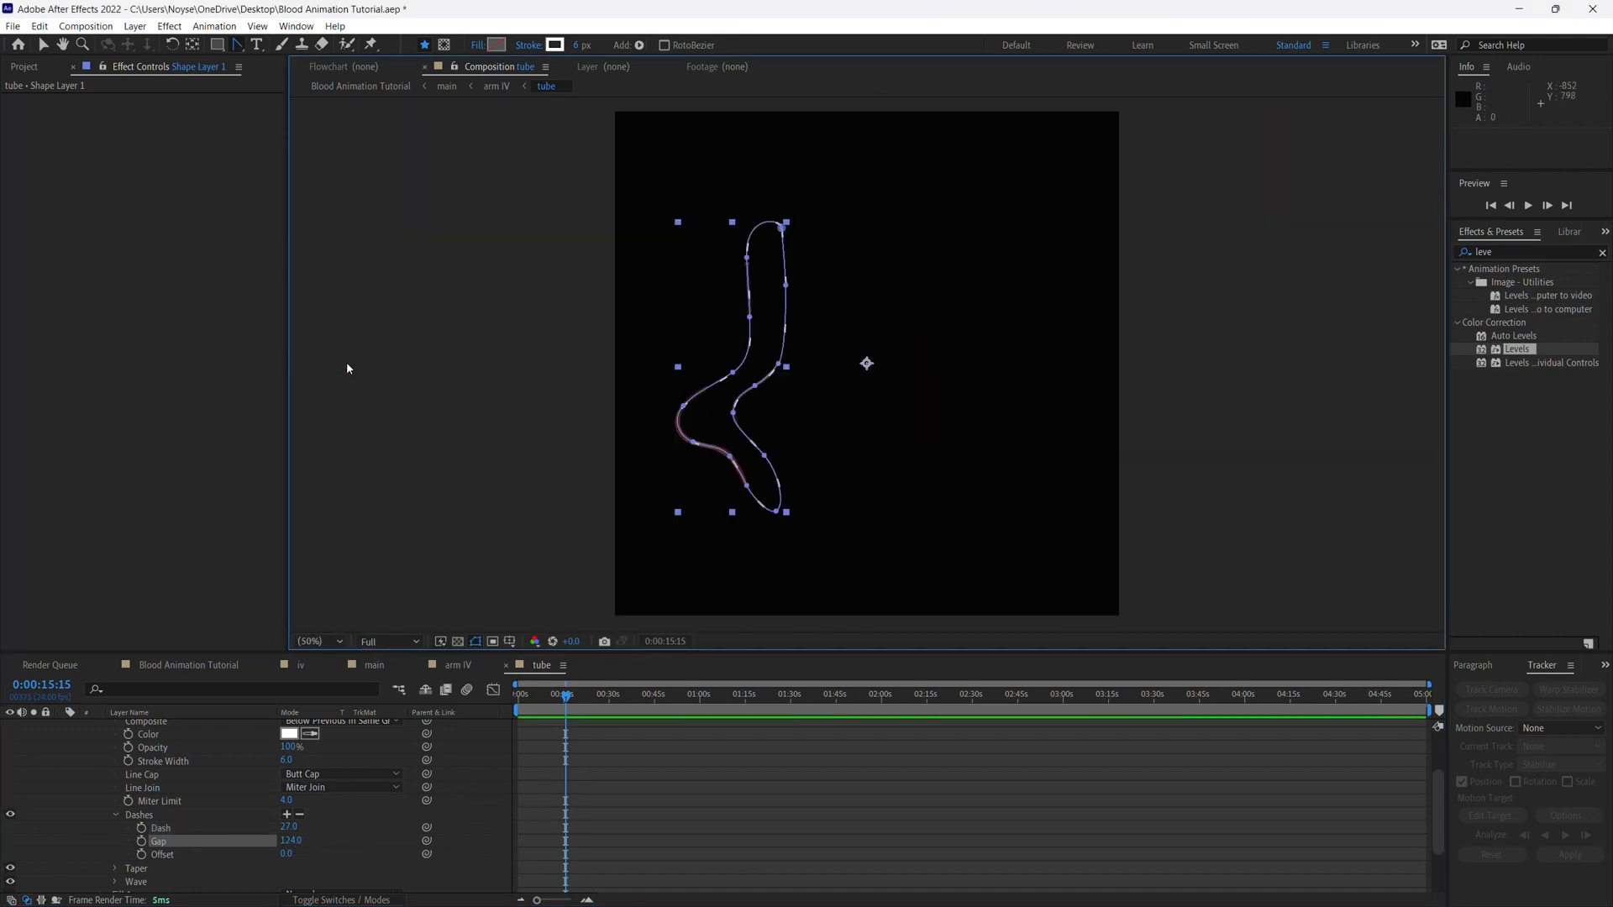
pyautogui.click(42, 44)
pyautogui.click(415, 326)
pyautogui.hotkey('ctrl', '=')
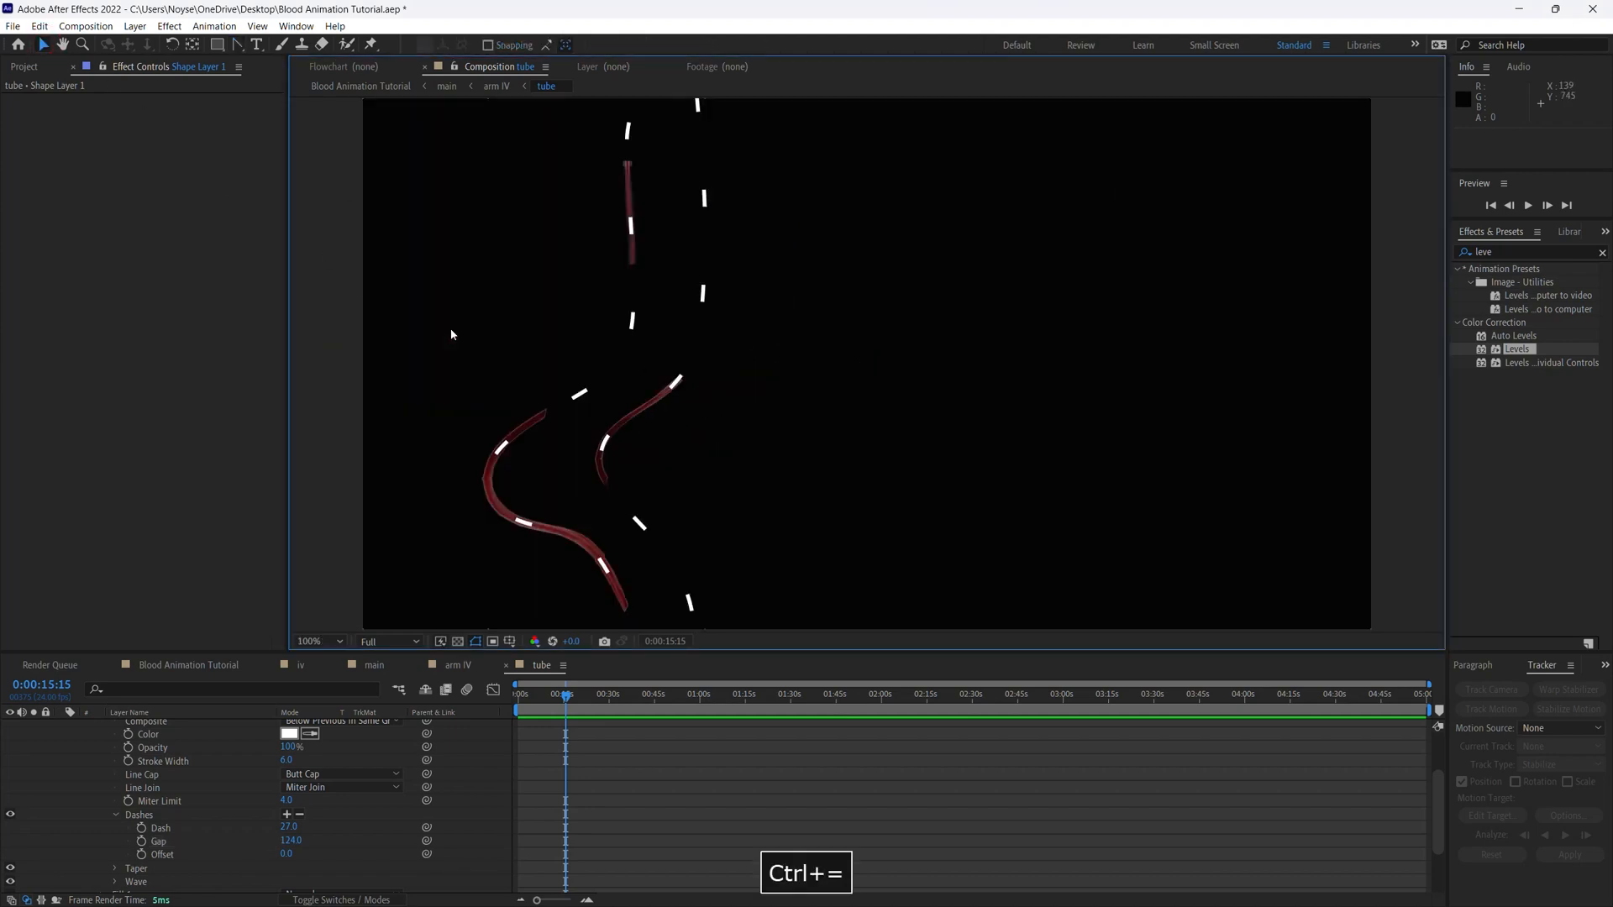
pyautogui.moveTo(878, 501); pyautogui.dragTo(860, 400)
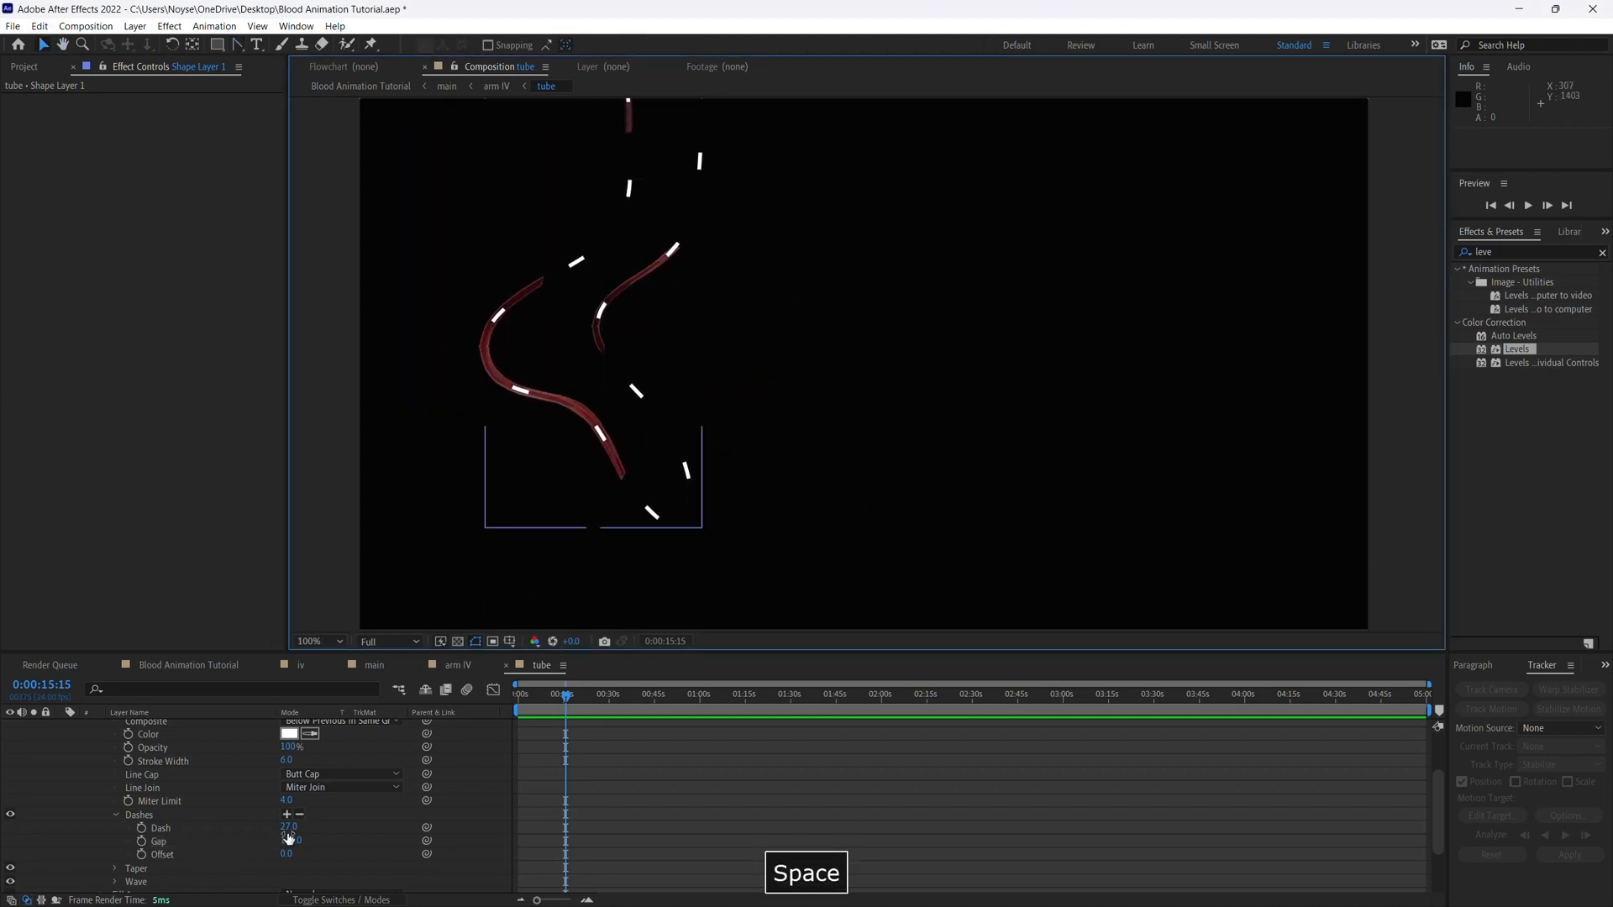
pyautogui.moveTo(290, 841); pyautogui.dragTo(250, 840)
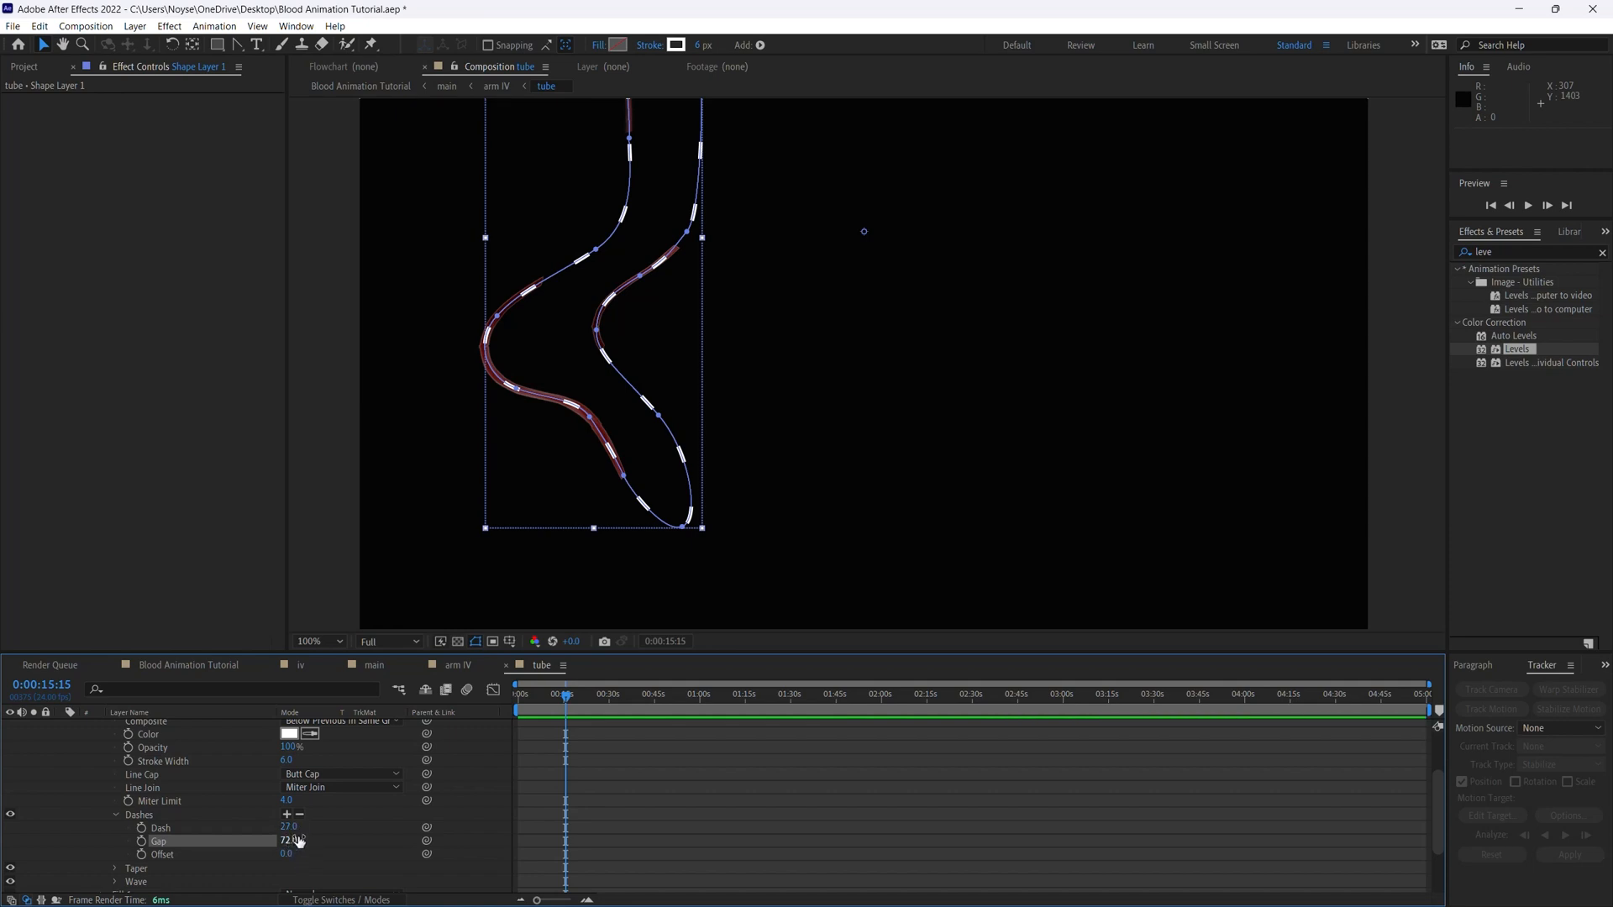
pyautogui.click(339, 514)
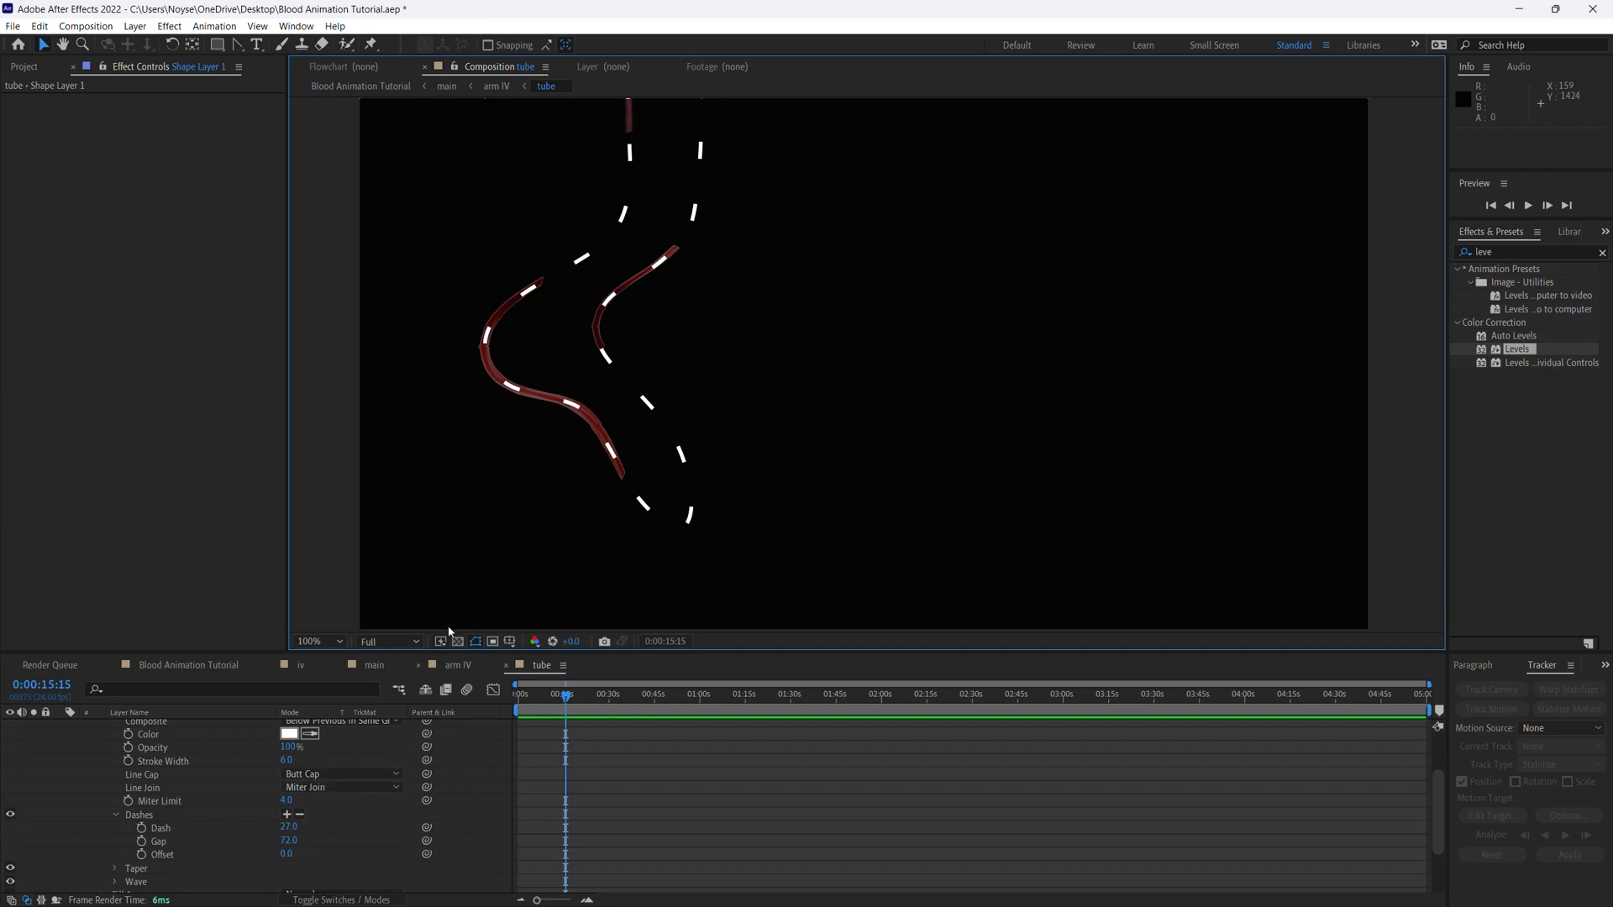
# Enable keyframing on the stroke's dash Offset with a first keyframe at 0:00:00:00, and save the project
pyautogui.press('Home')
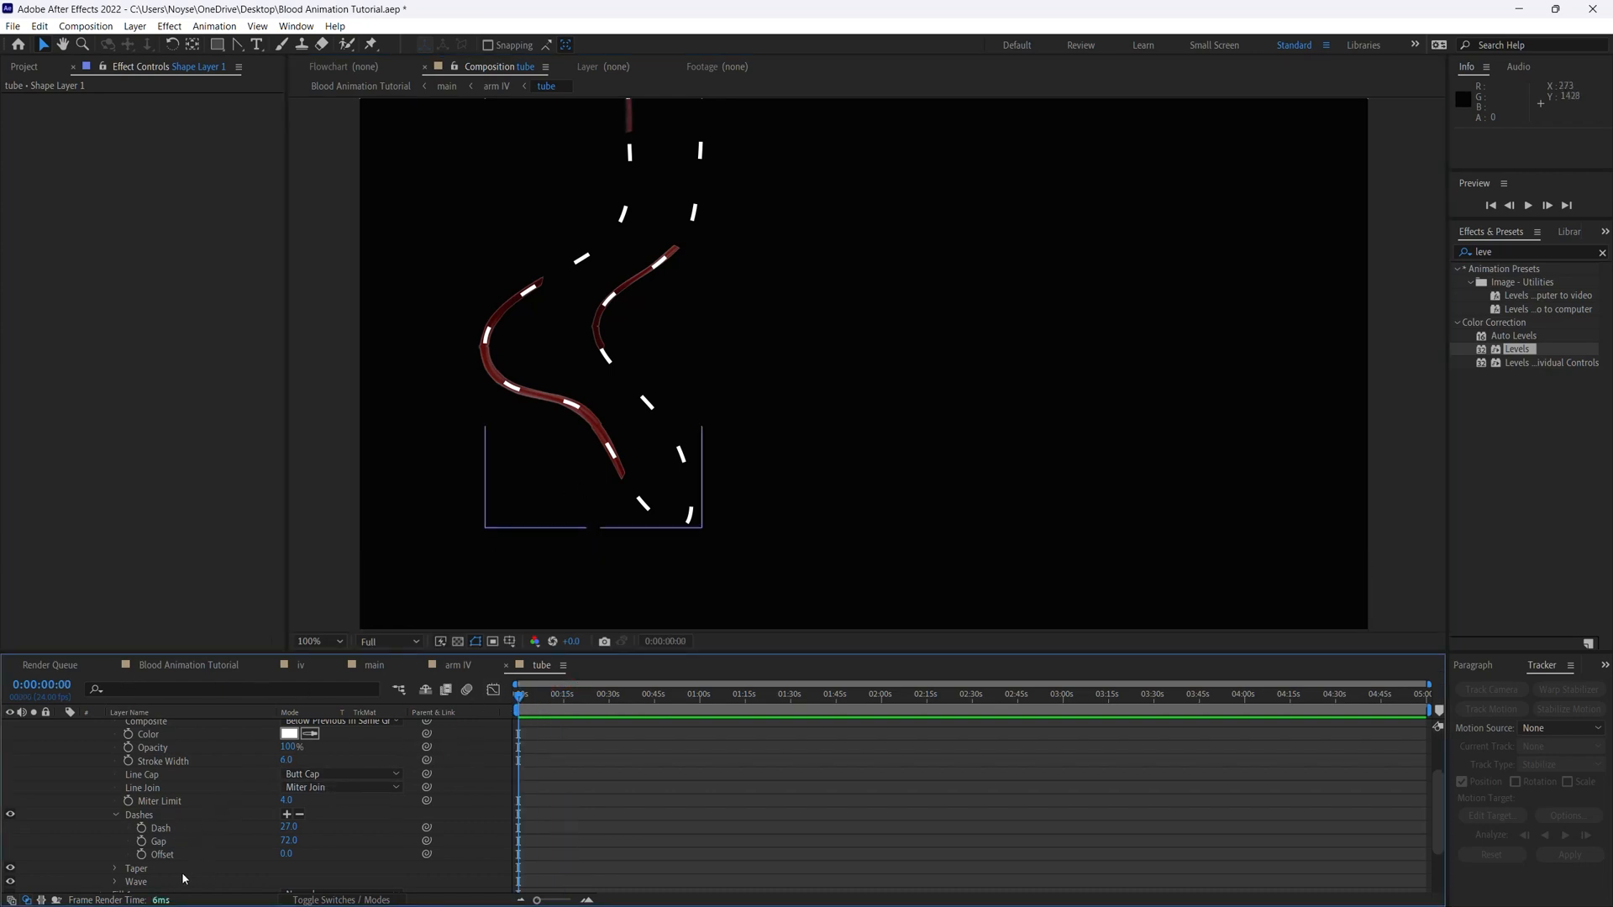
pyautogui.click(142, 854)
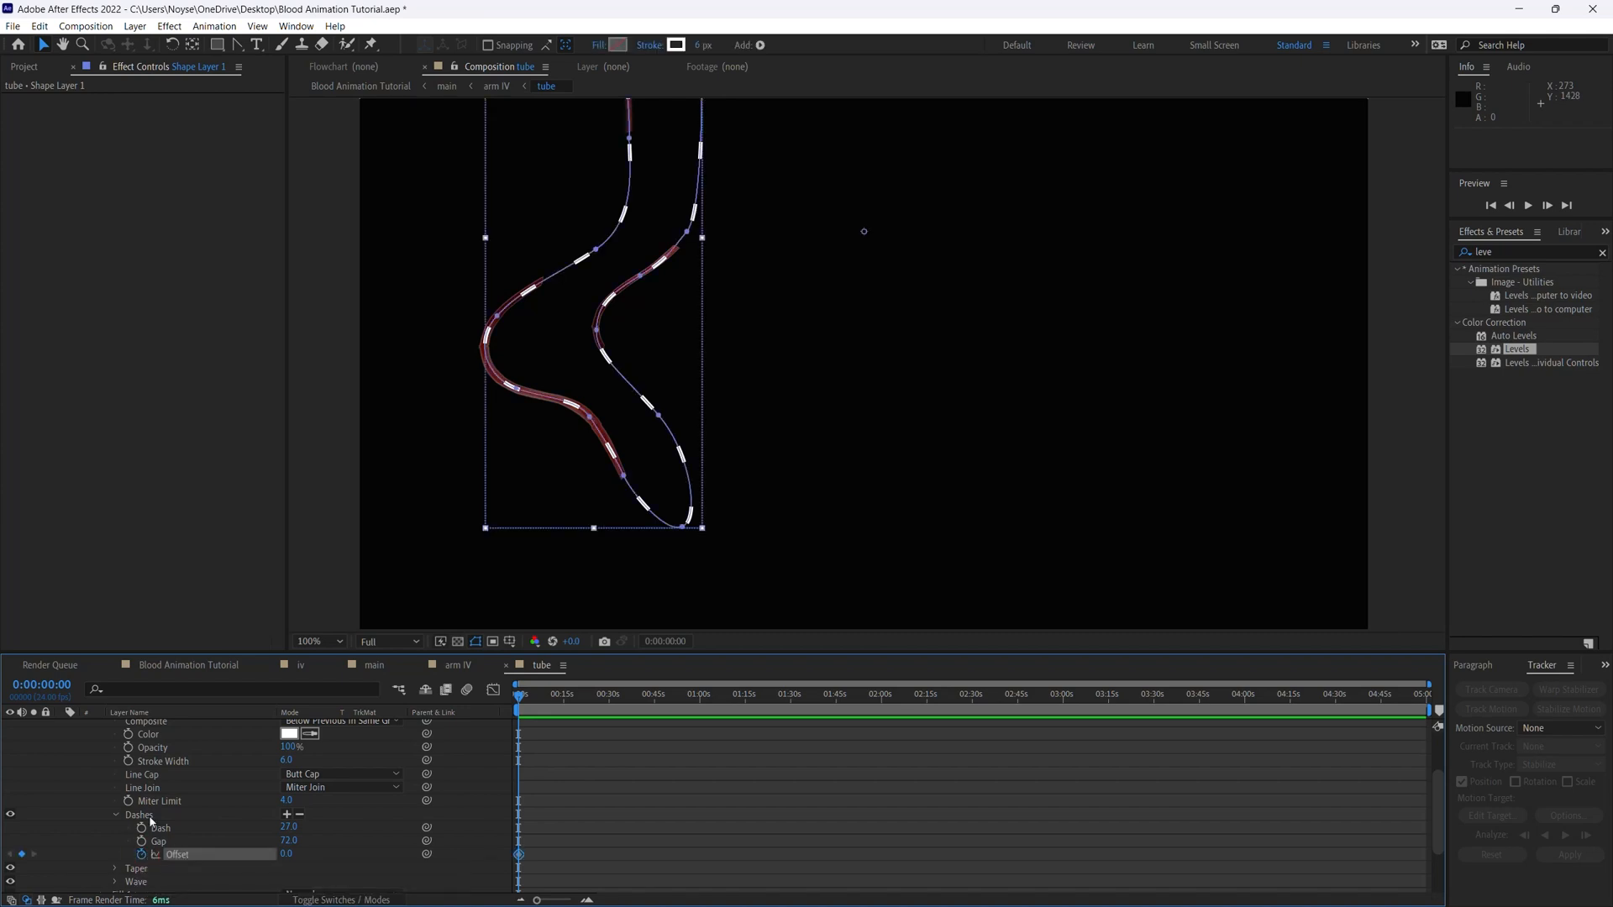
pyautogui.click(111, 815)
pyautogui.hotkey('ctrl', 's')
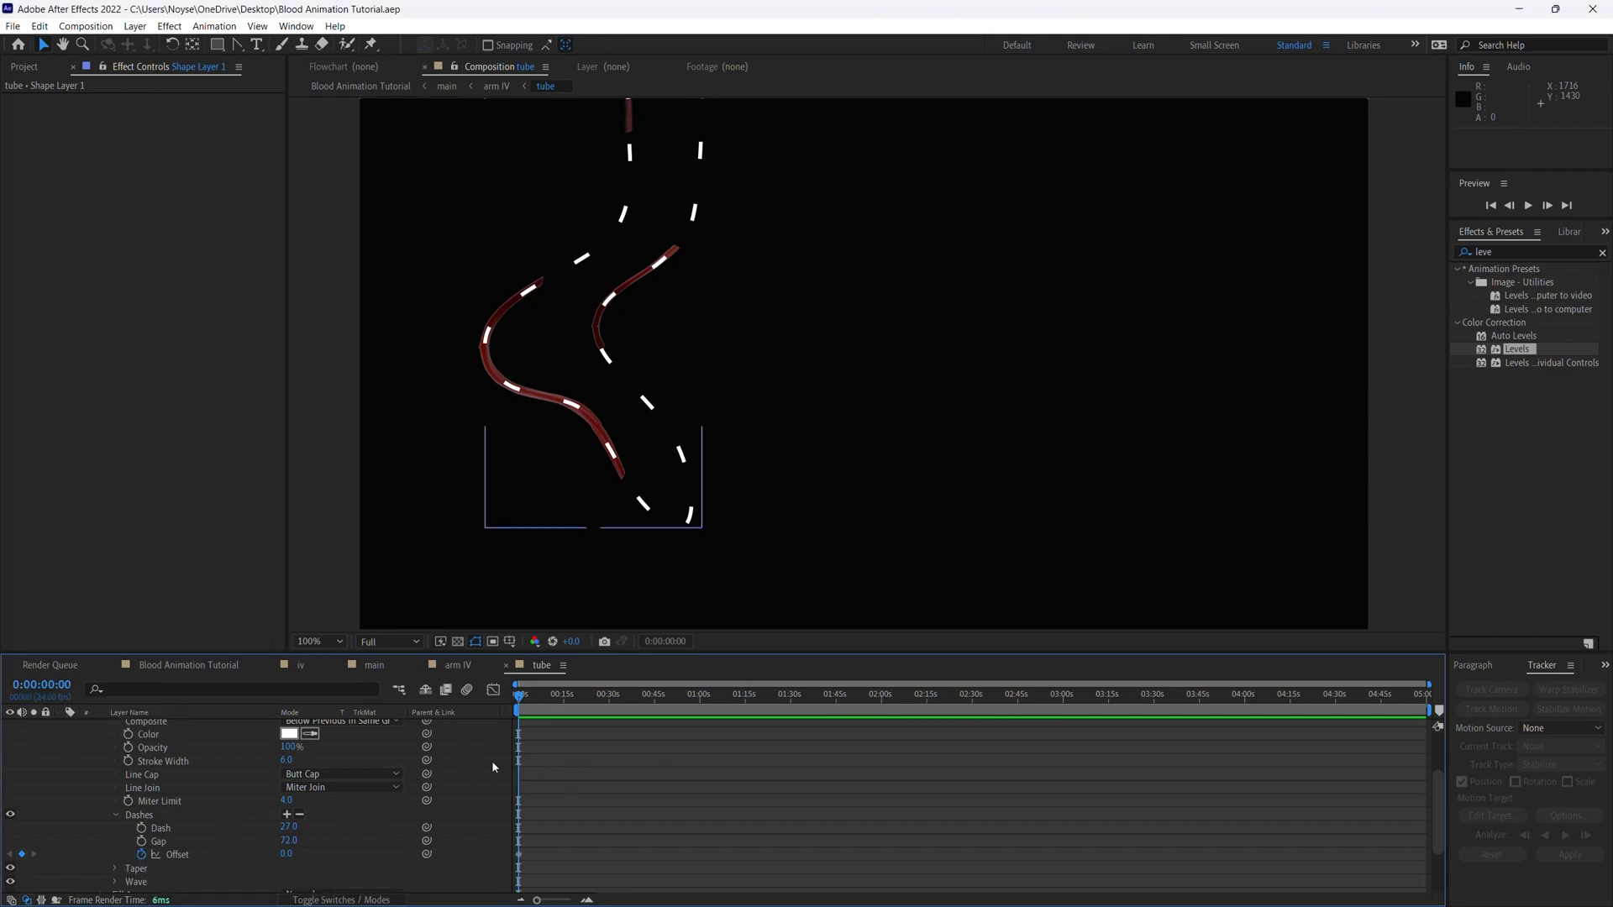
# Add a second dash Offset keyframe with the current value at 0:01:00:00
pyautogui.click(35, 687)
pyautogui.click(35, 687)
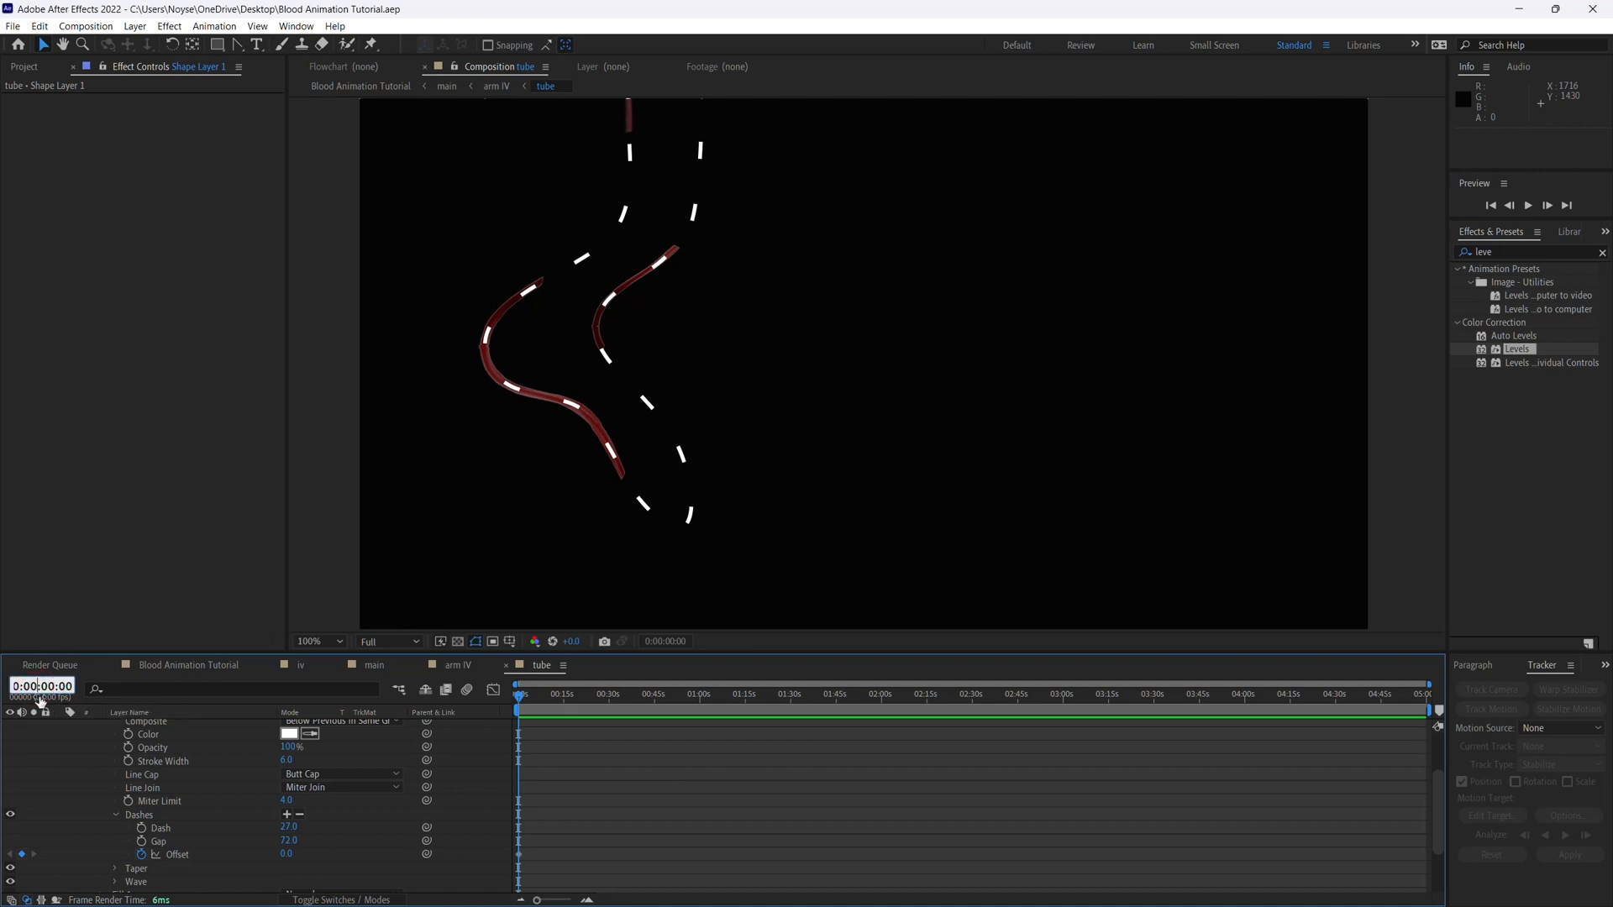
pyautogui.press('BackSpace')
pyautogui.write('1')
pyautogui.press('Return')
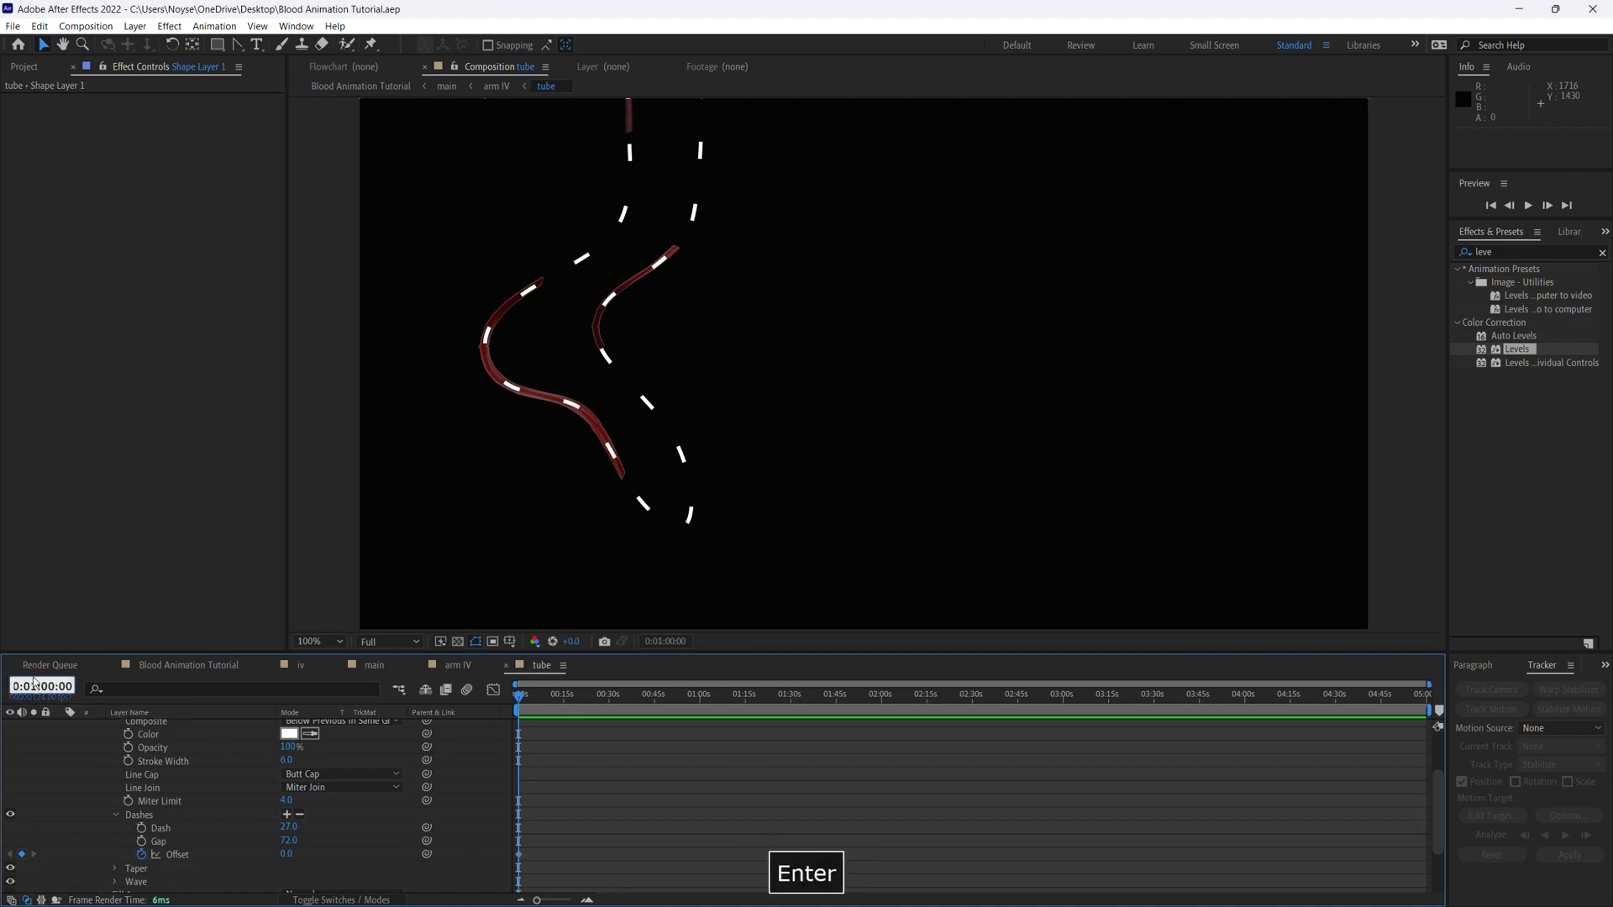
pyautogui.click(22, 854)
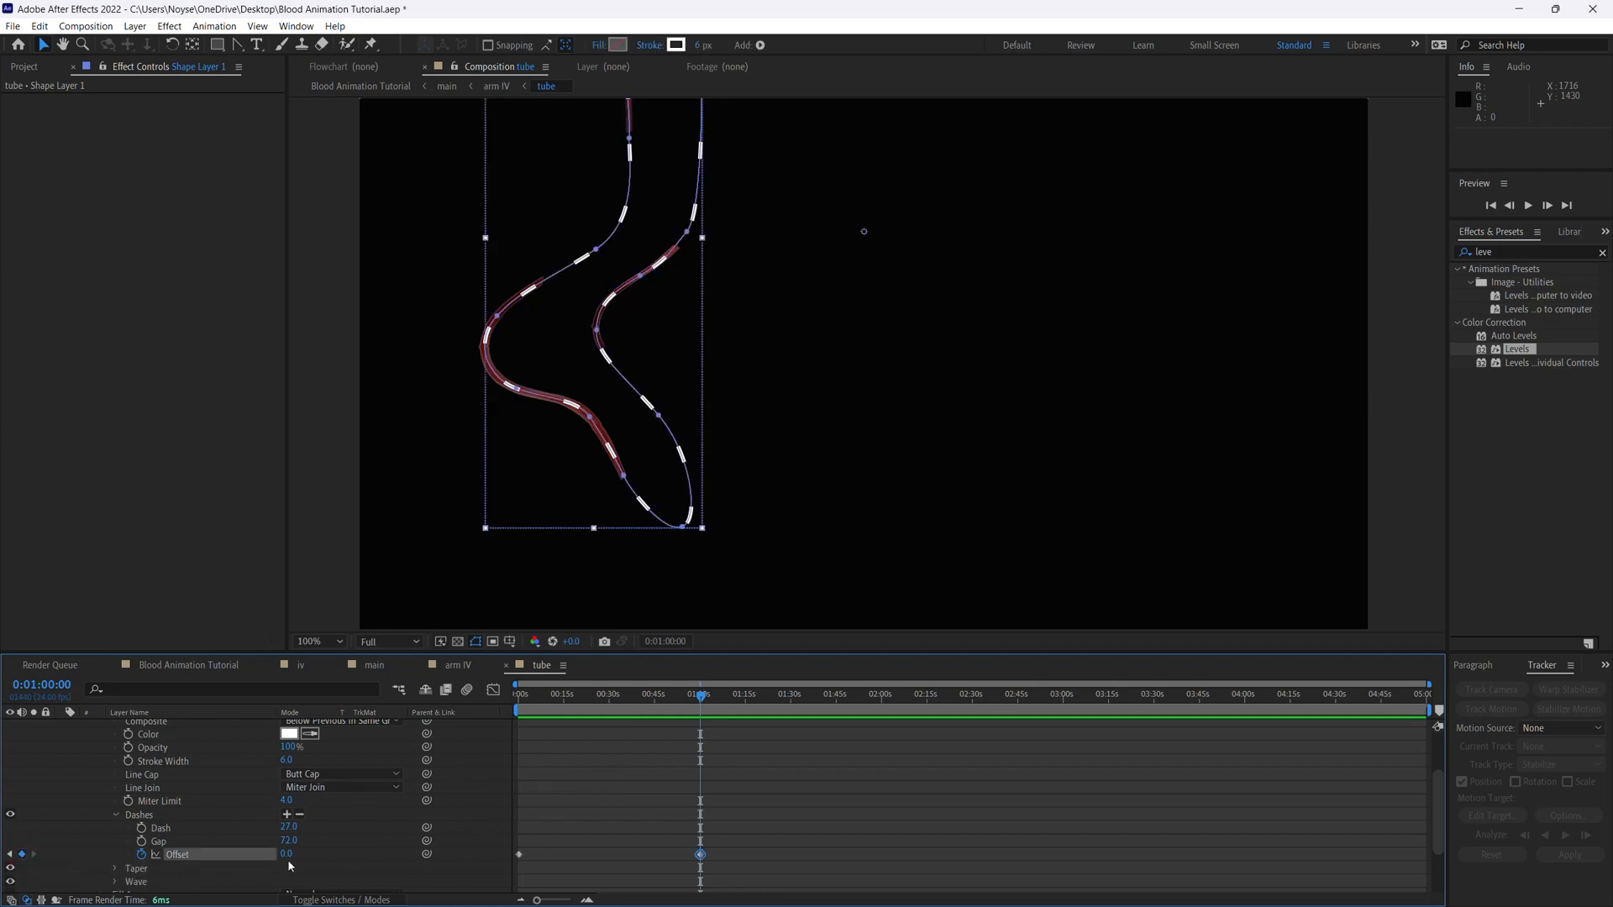
# Try a dash Offset of about 263 at the one-minute keyframe, and reset it to 0
pyautogui.moveTo(287, 857); pyautogui.dragTo(457, 844)
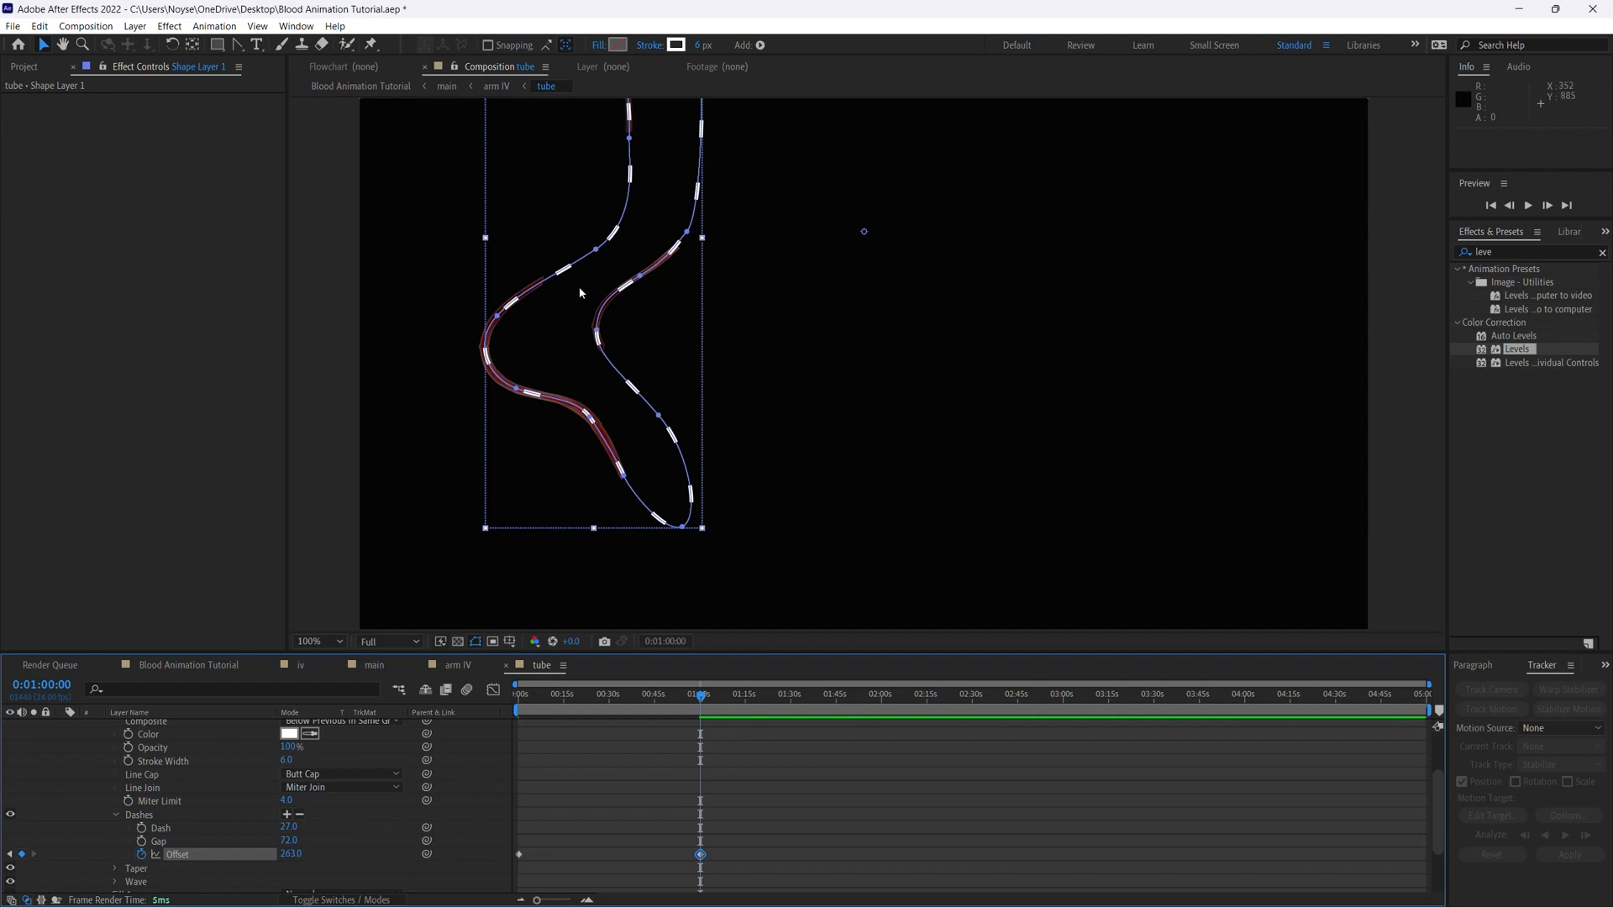
pyautogui.click(290, 855)
pyautogui.write('0')
pyautogui.press('Return')
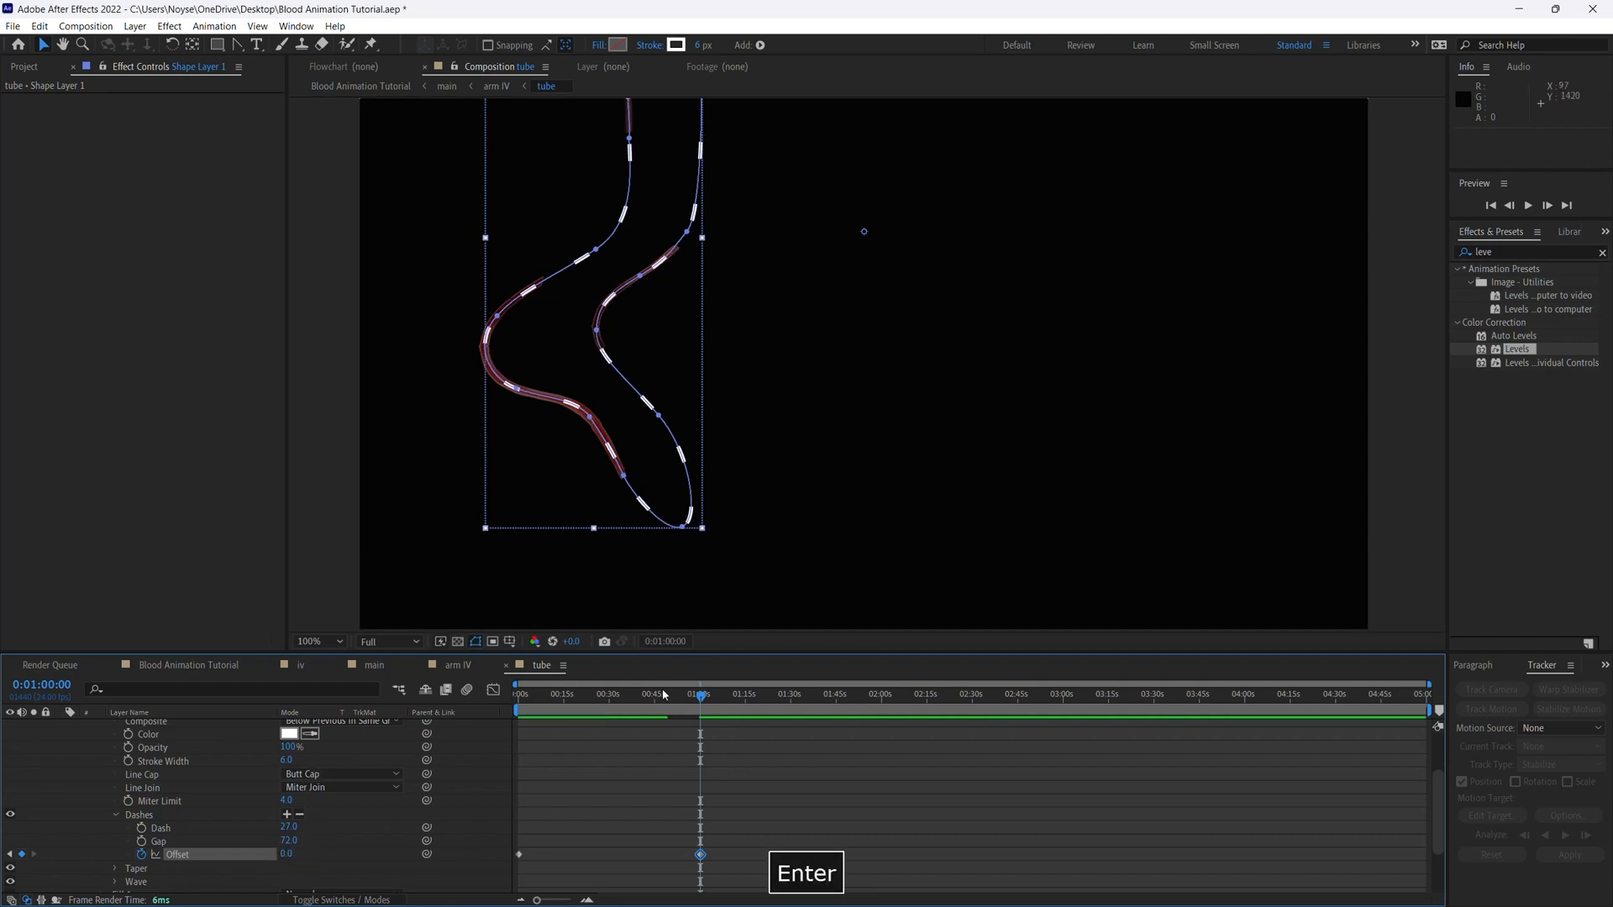
# Set the dash Offset to 500 at the first keyframe and preview the dashes' movement from the start
pyautogui.moveTo(702, 698); pyautogui.dragTo(519, 697)
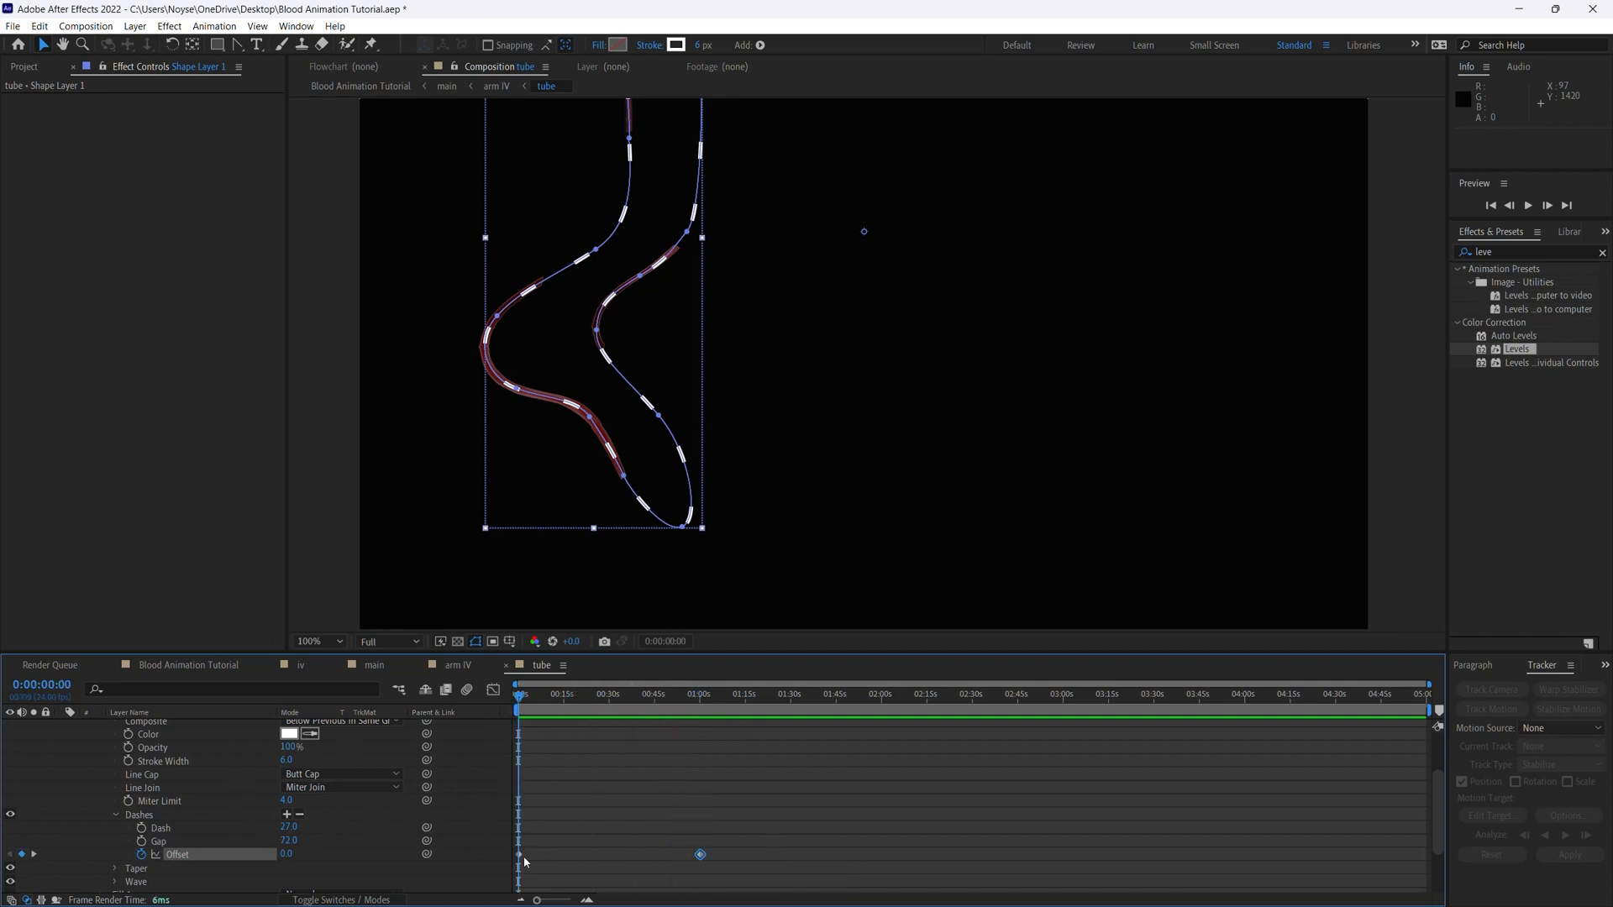
pyautogui.click(286, 855)
pyautogui.write('50')
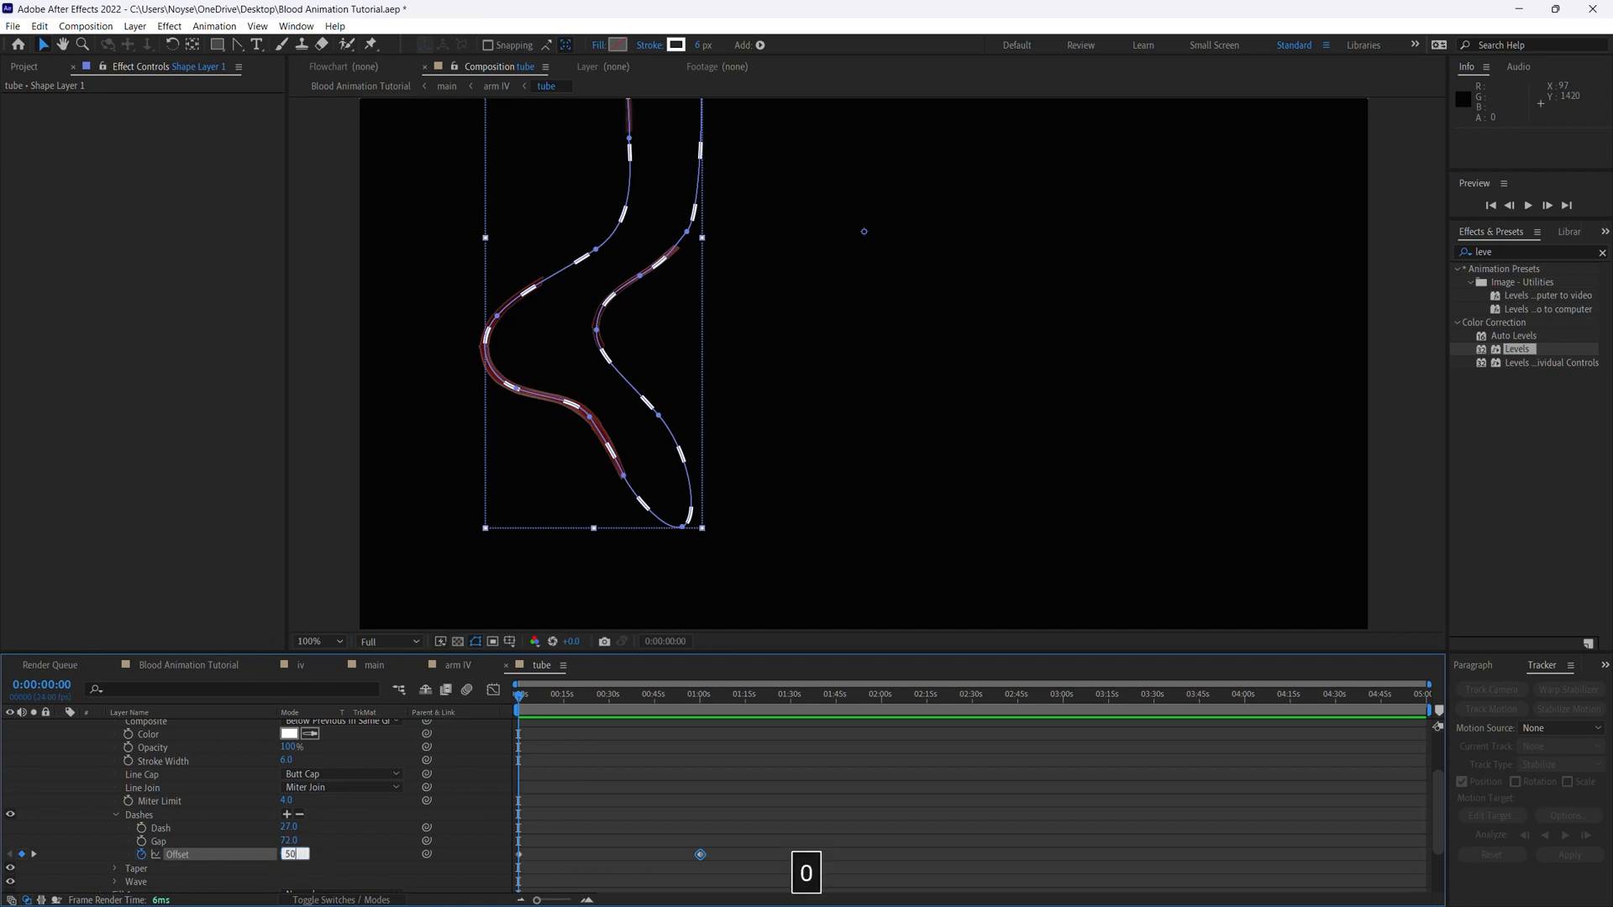
pyautogui.write('0')
pyautogui.press('Return')
pyautogui.press('space')
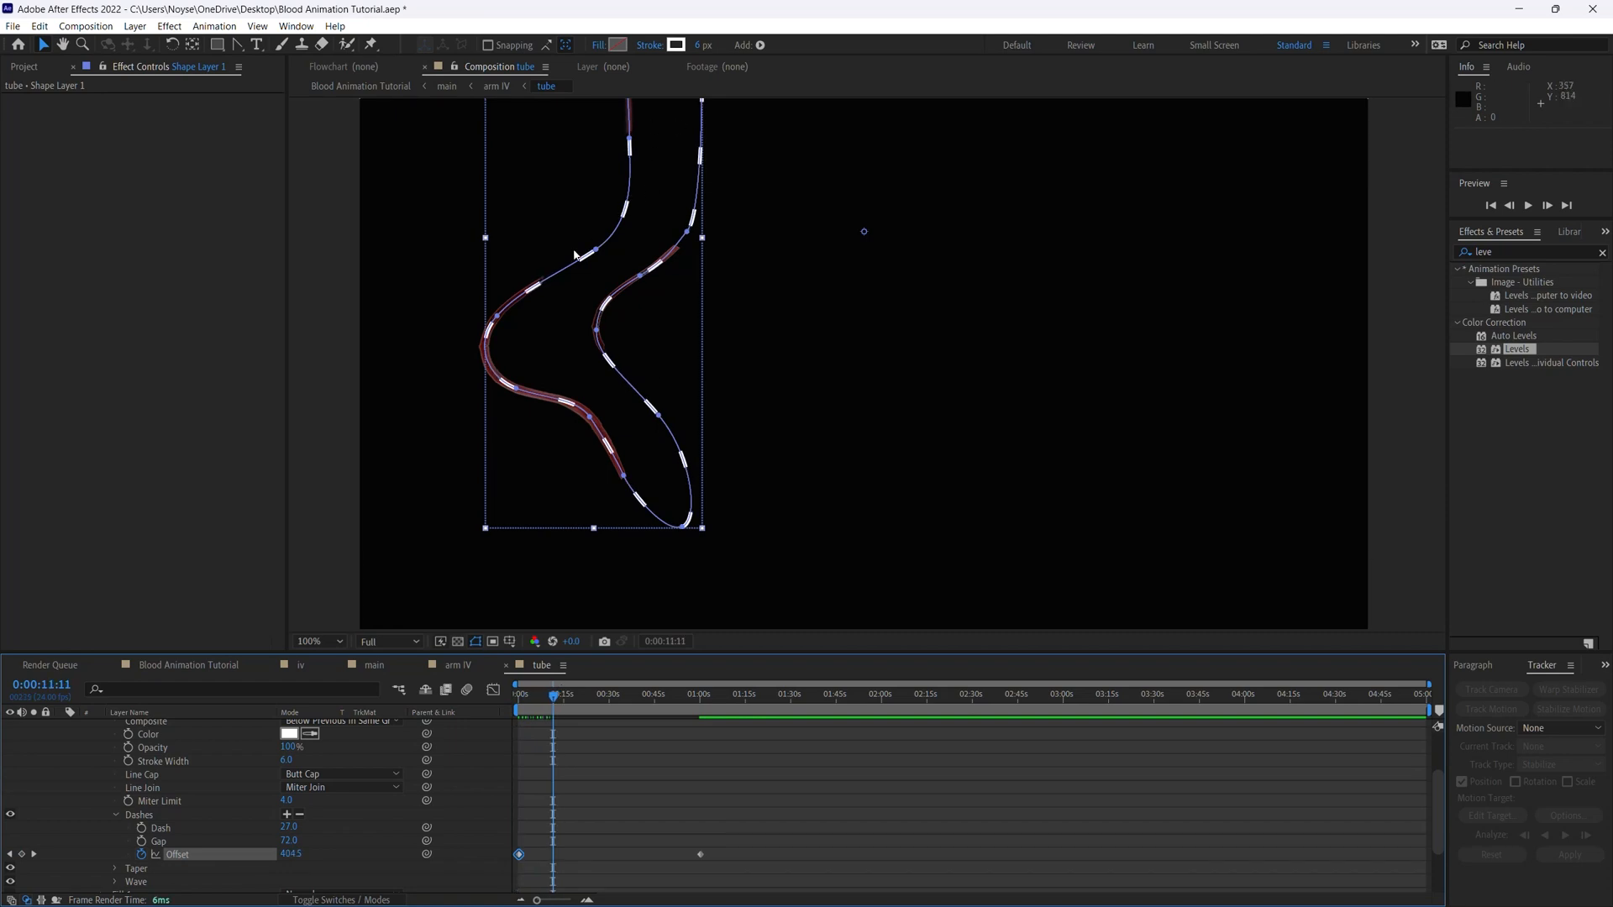
pyautogui.moveTo(570, 710); pyautogui.dragTo(519, 711)
pyautogui.press('space')
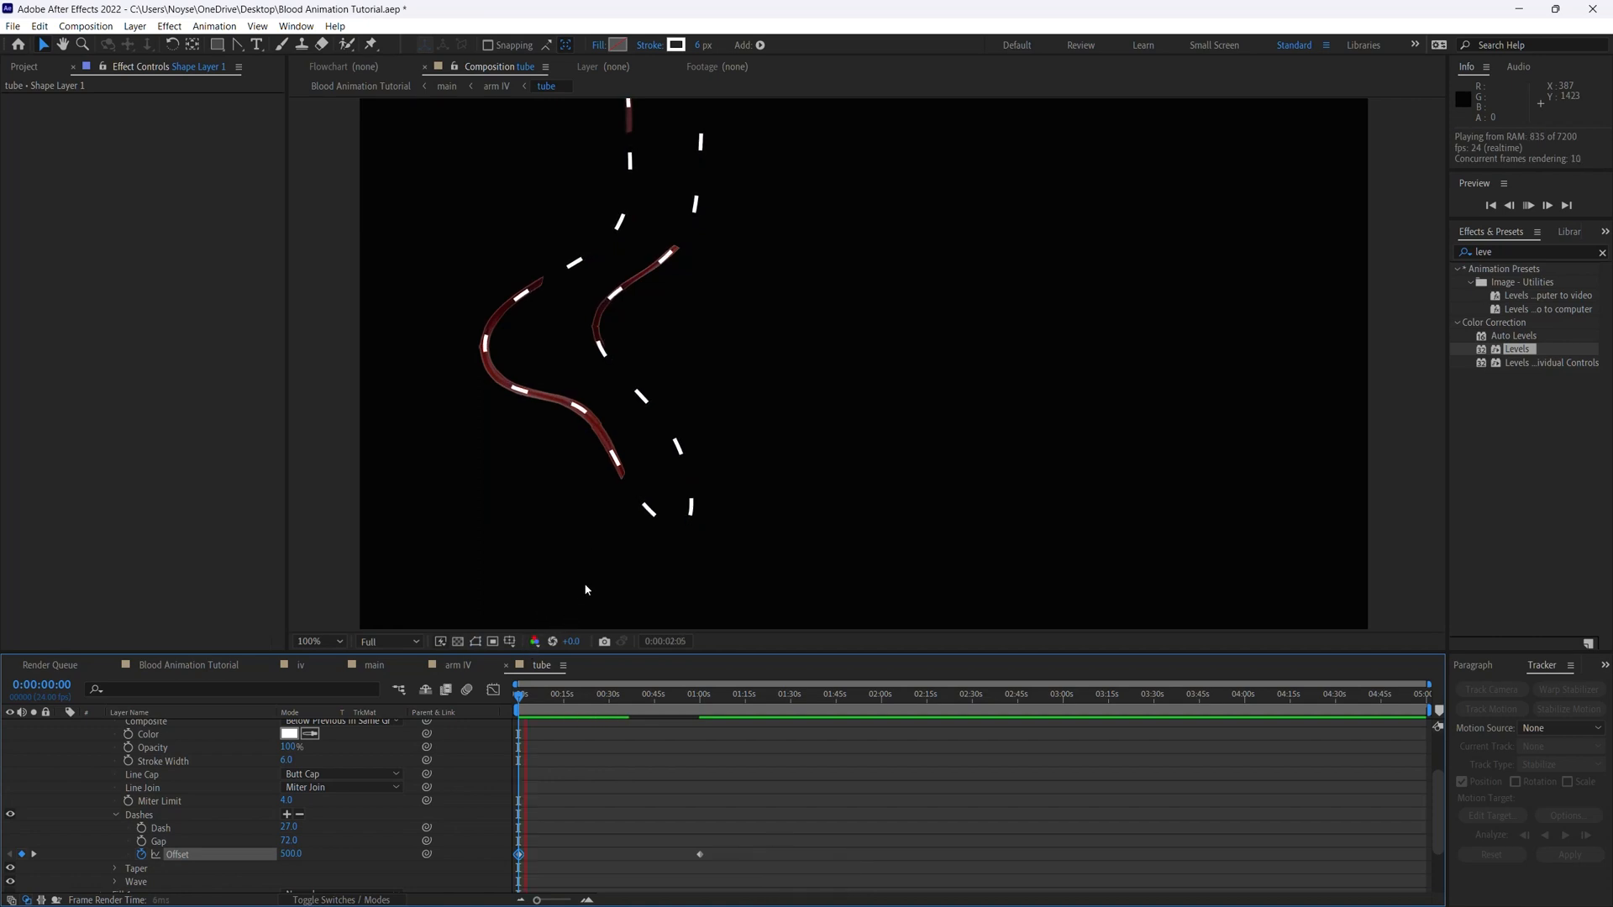
pyautogui.press('space')
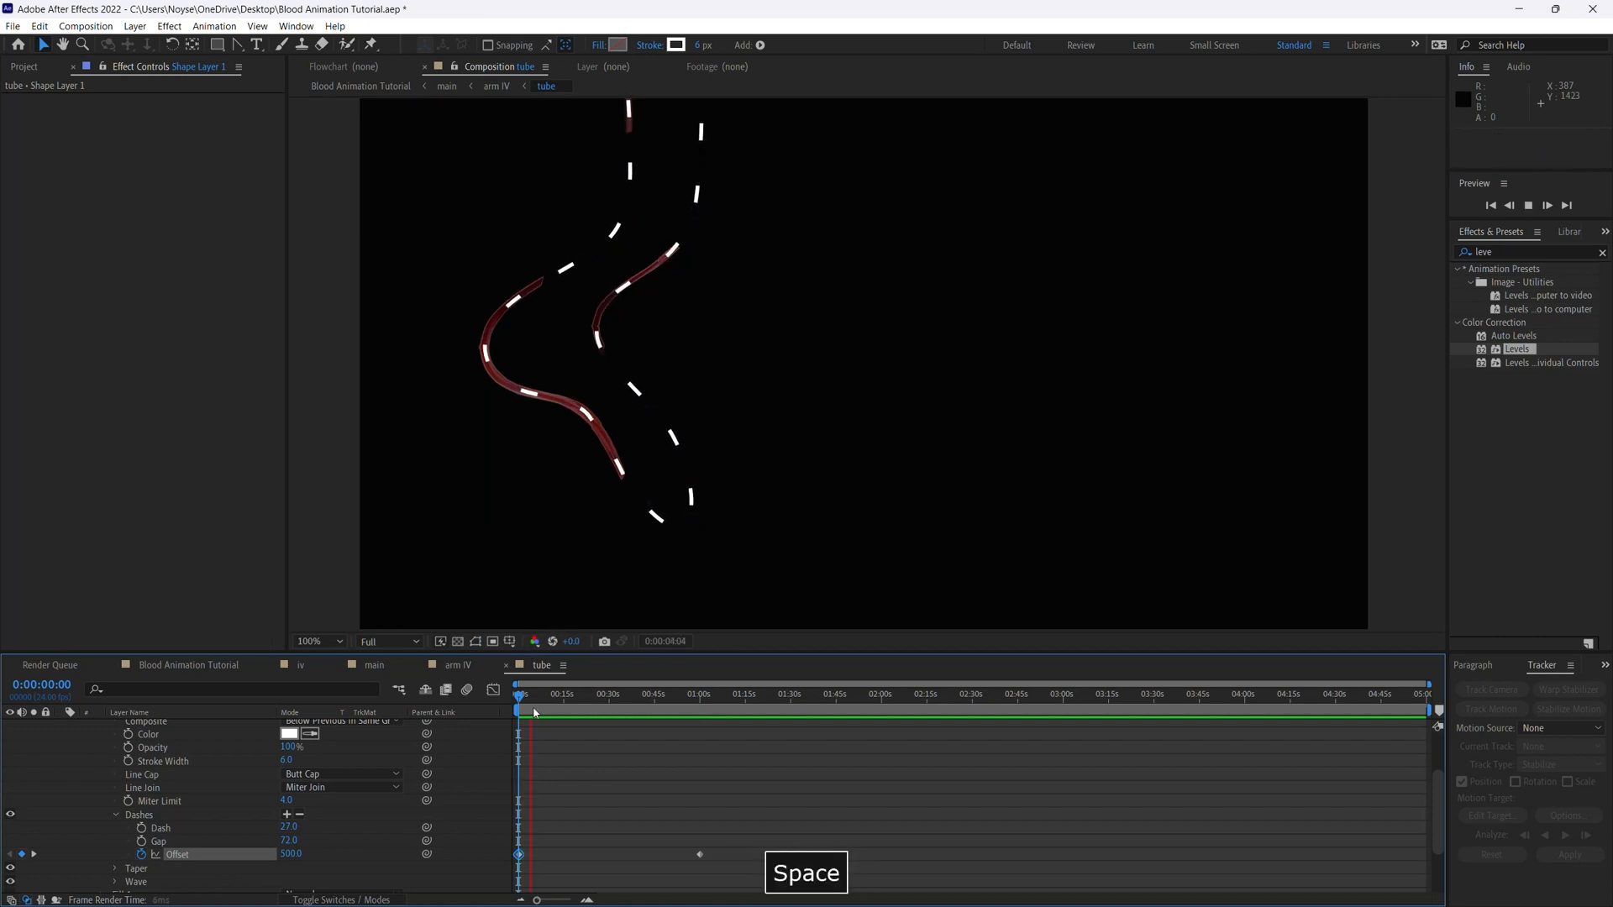
# Set the dash Offset to 1000 at the first keyframe and preview the flow speed
pyautogui.moveTo(530, 702); pyautogui.dragTo(519, 703)
pyautogui.click(291, 853)
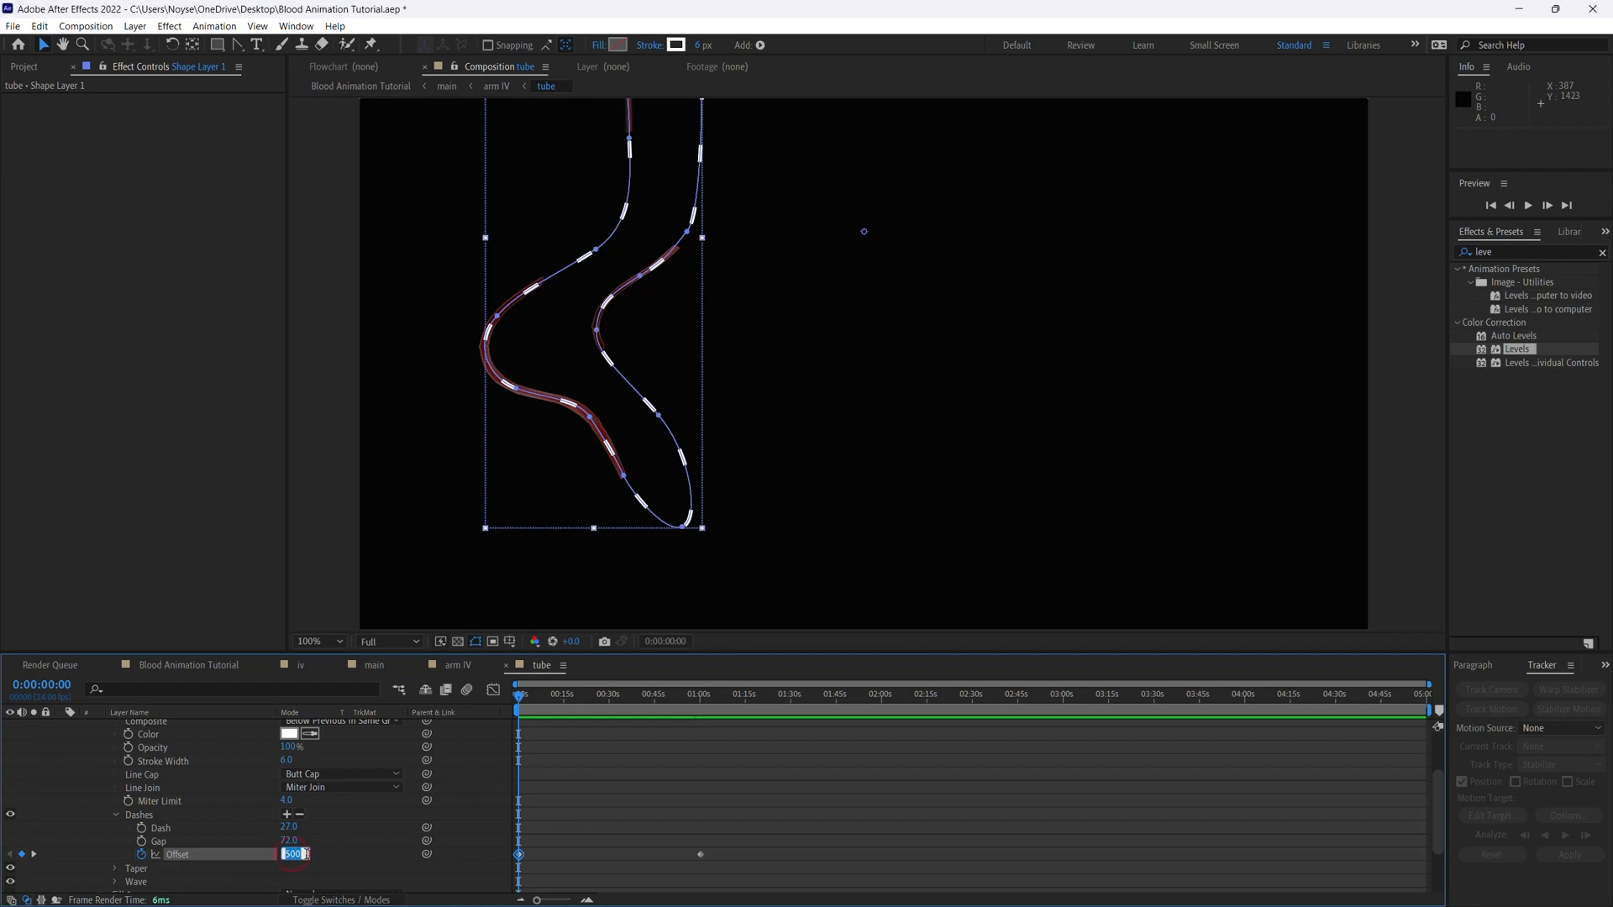
pyautogui.write('1000')
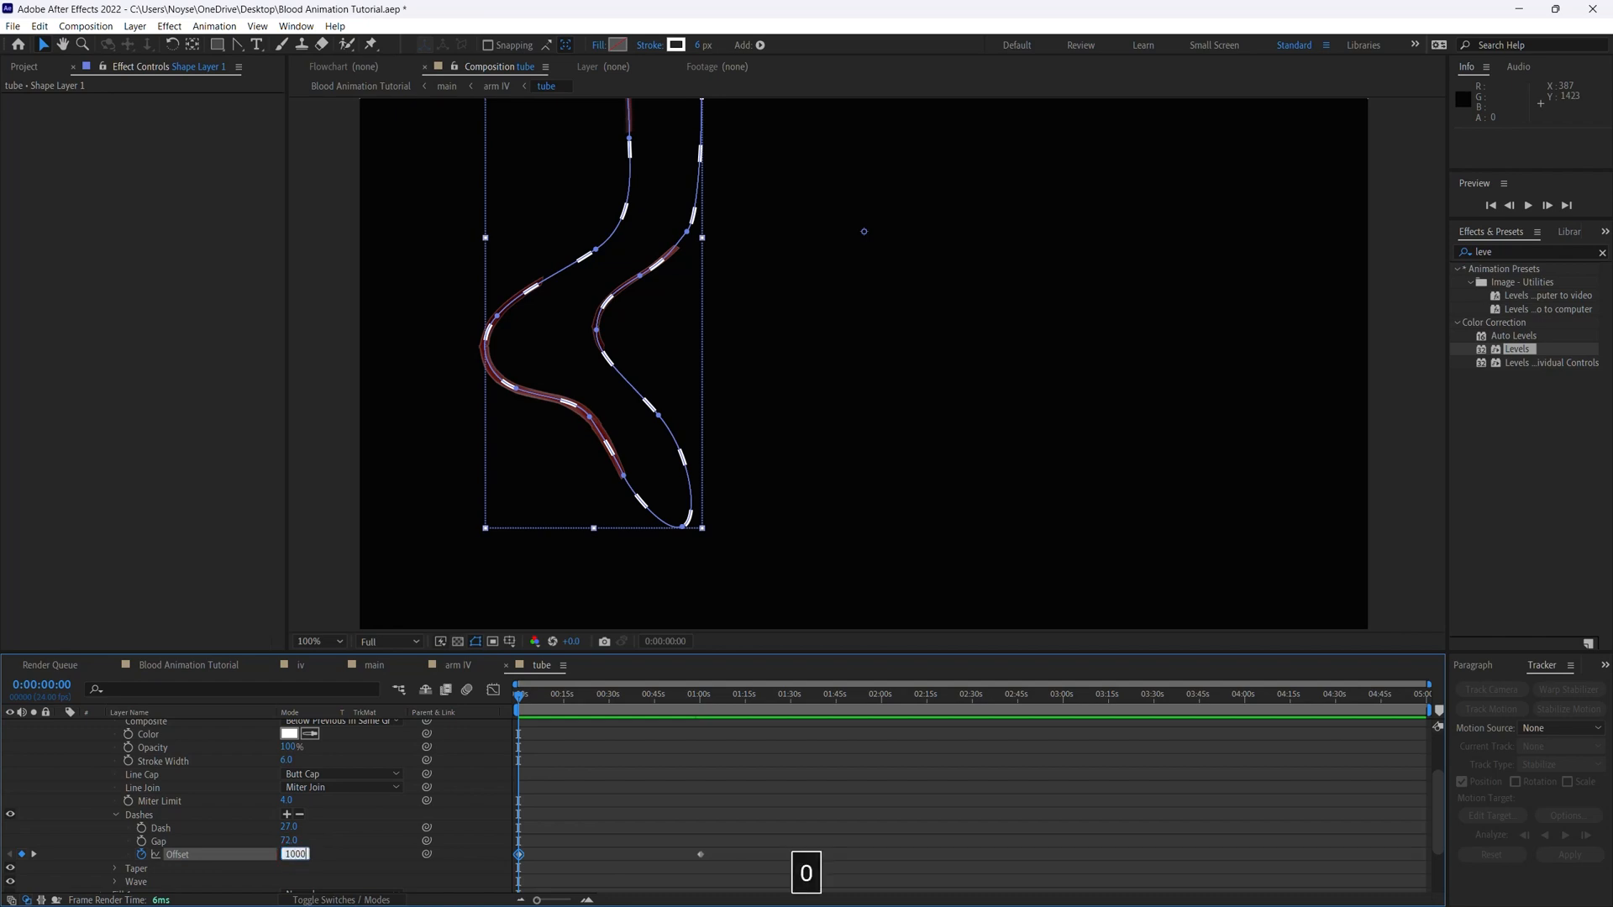
pyautogui.press('Return')
pyautogui.press('space')
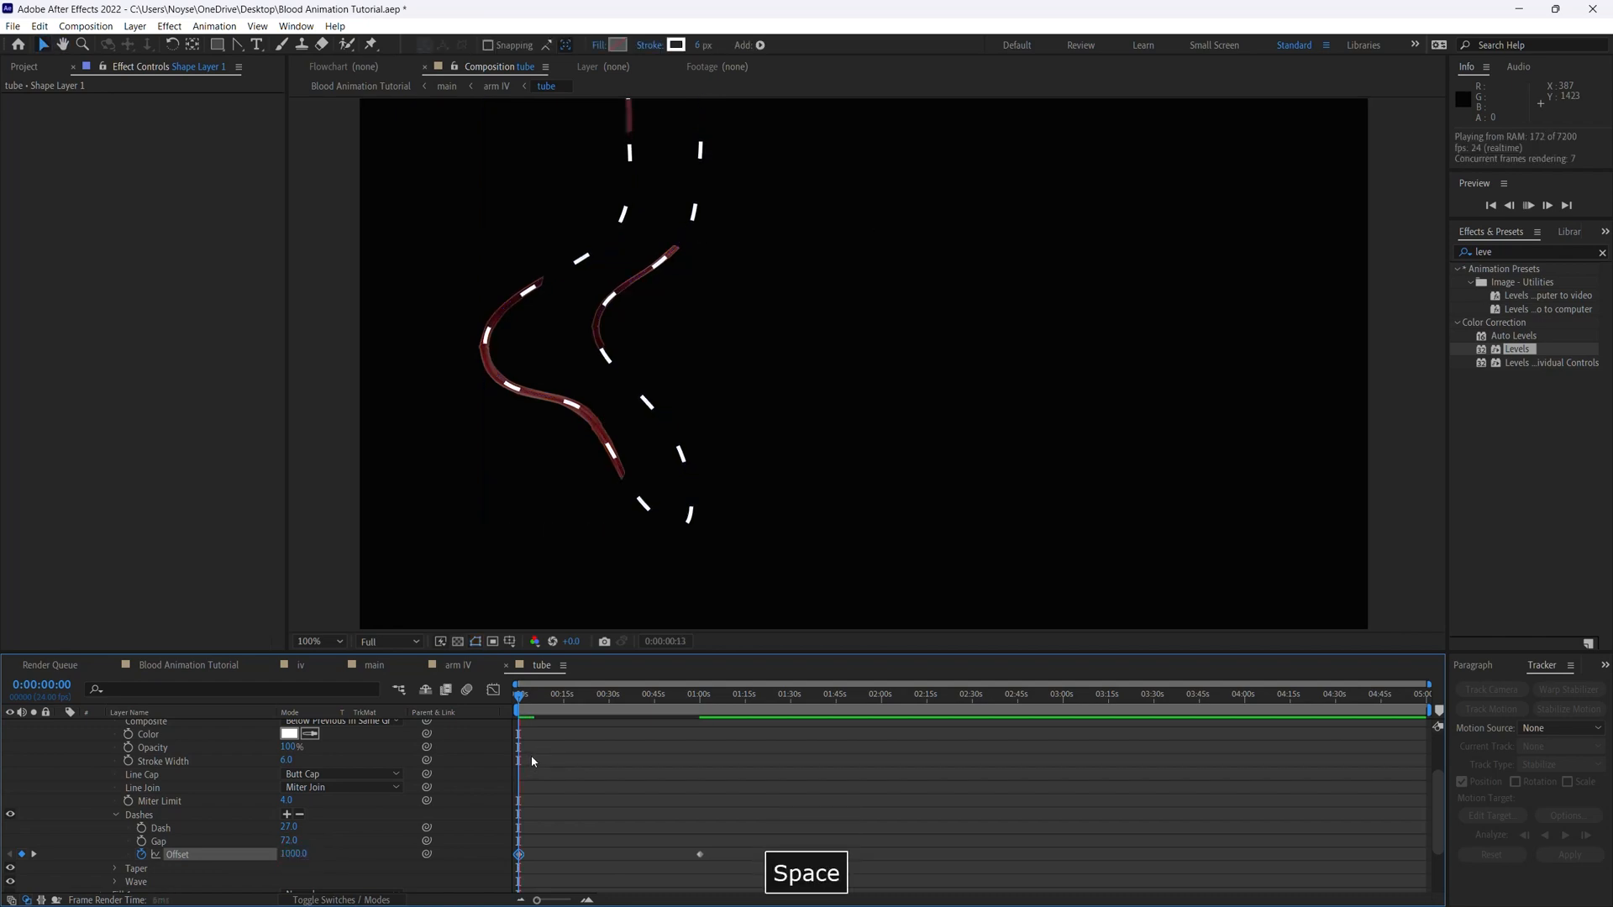
pyautogui.press('space')
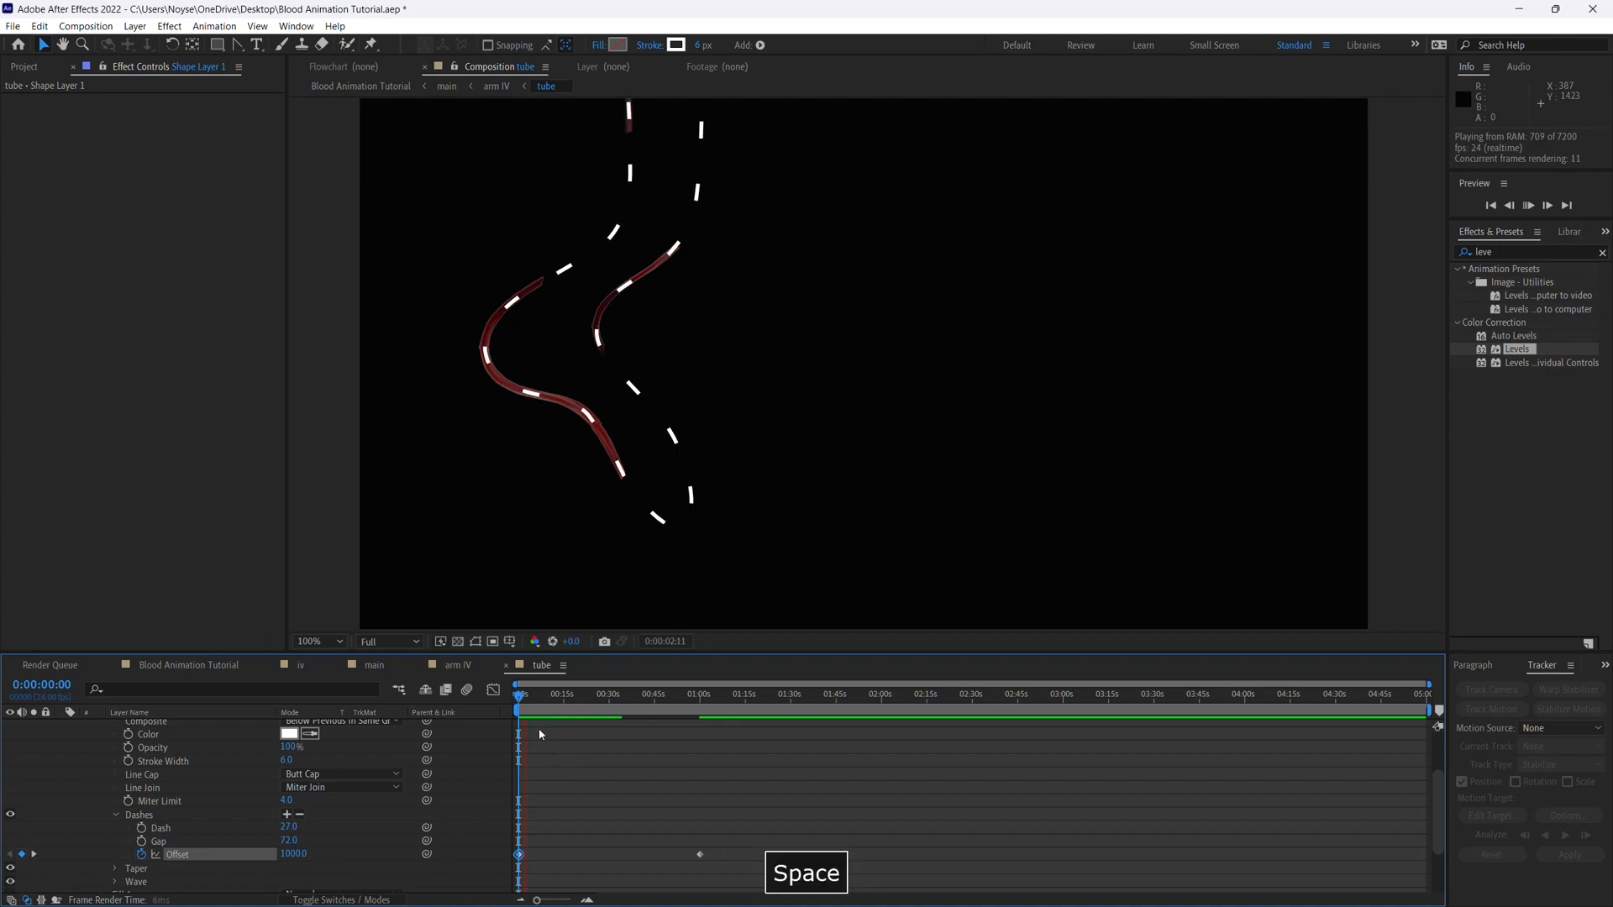
# Set the dash Offset to 5000 at the first keyframe and play back the flow
pyautogui.click(293, 853)
pyautogui.write('5000')
pyautogui.press('Return')
pyautogui.press('space')
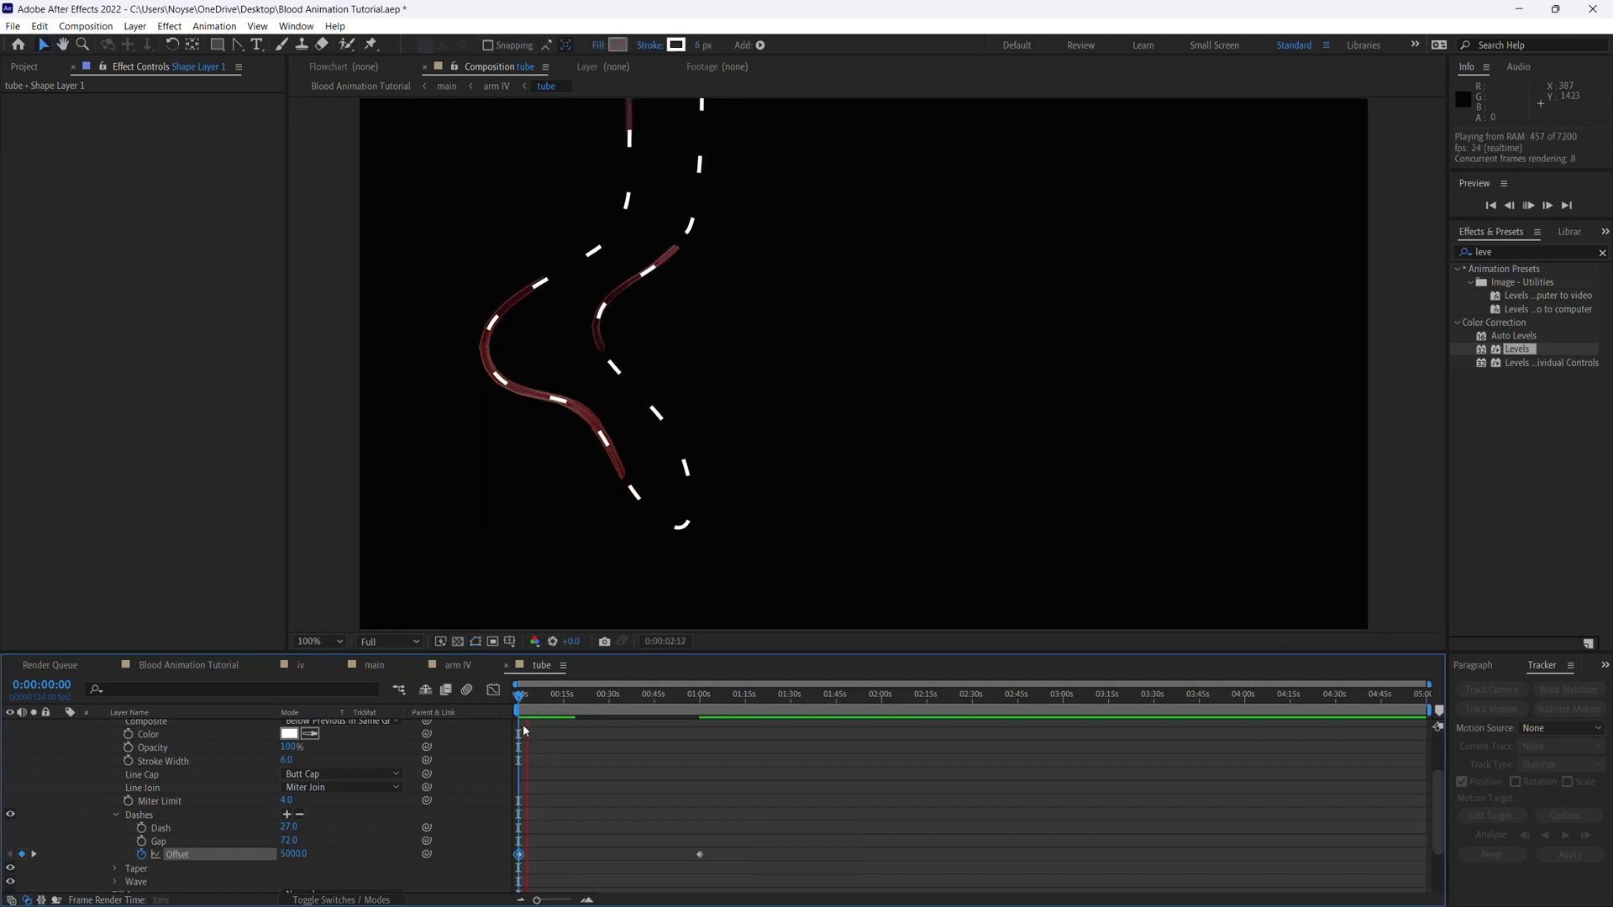
pyautogui.press('space')
# Set the dash Offset to 3500 at the first keyframe, preview the flow, and save the project
pyautogui.click(283, 855)
pyautogui.write('3')
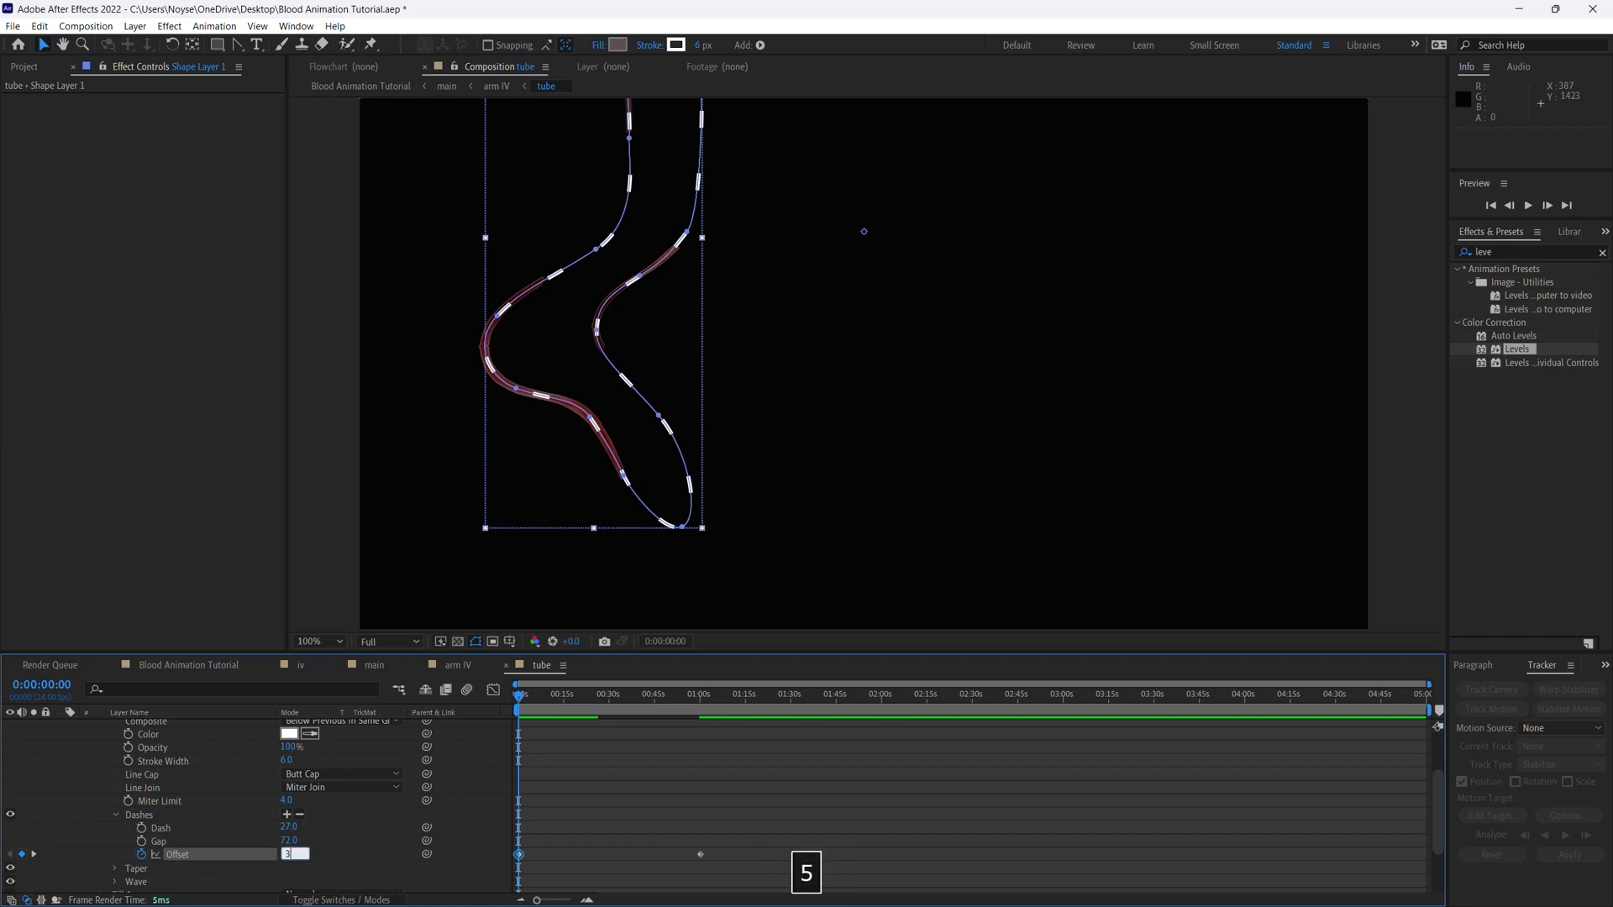
pyautogui.write('500')
pyautogui.press('Return')
pyautogui.press('space')
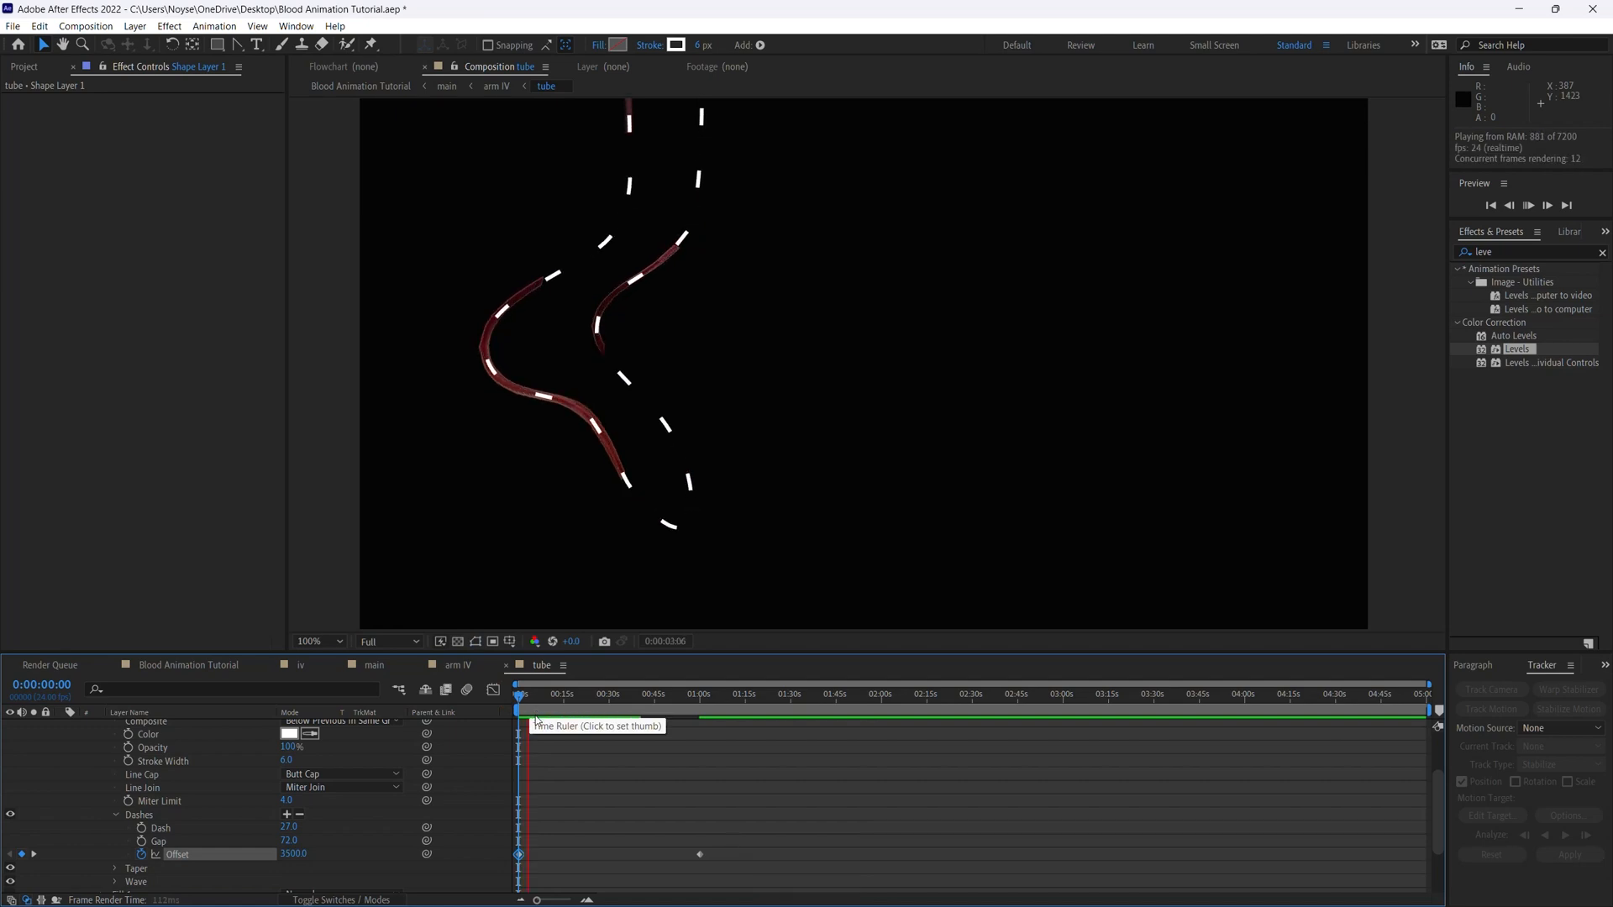
pyautogui.press('space')
pyautogui.hotkey('ctrl', 's')
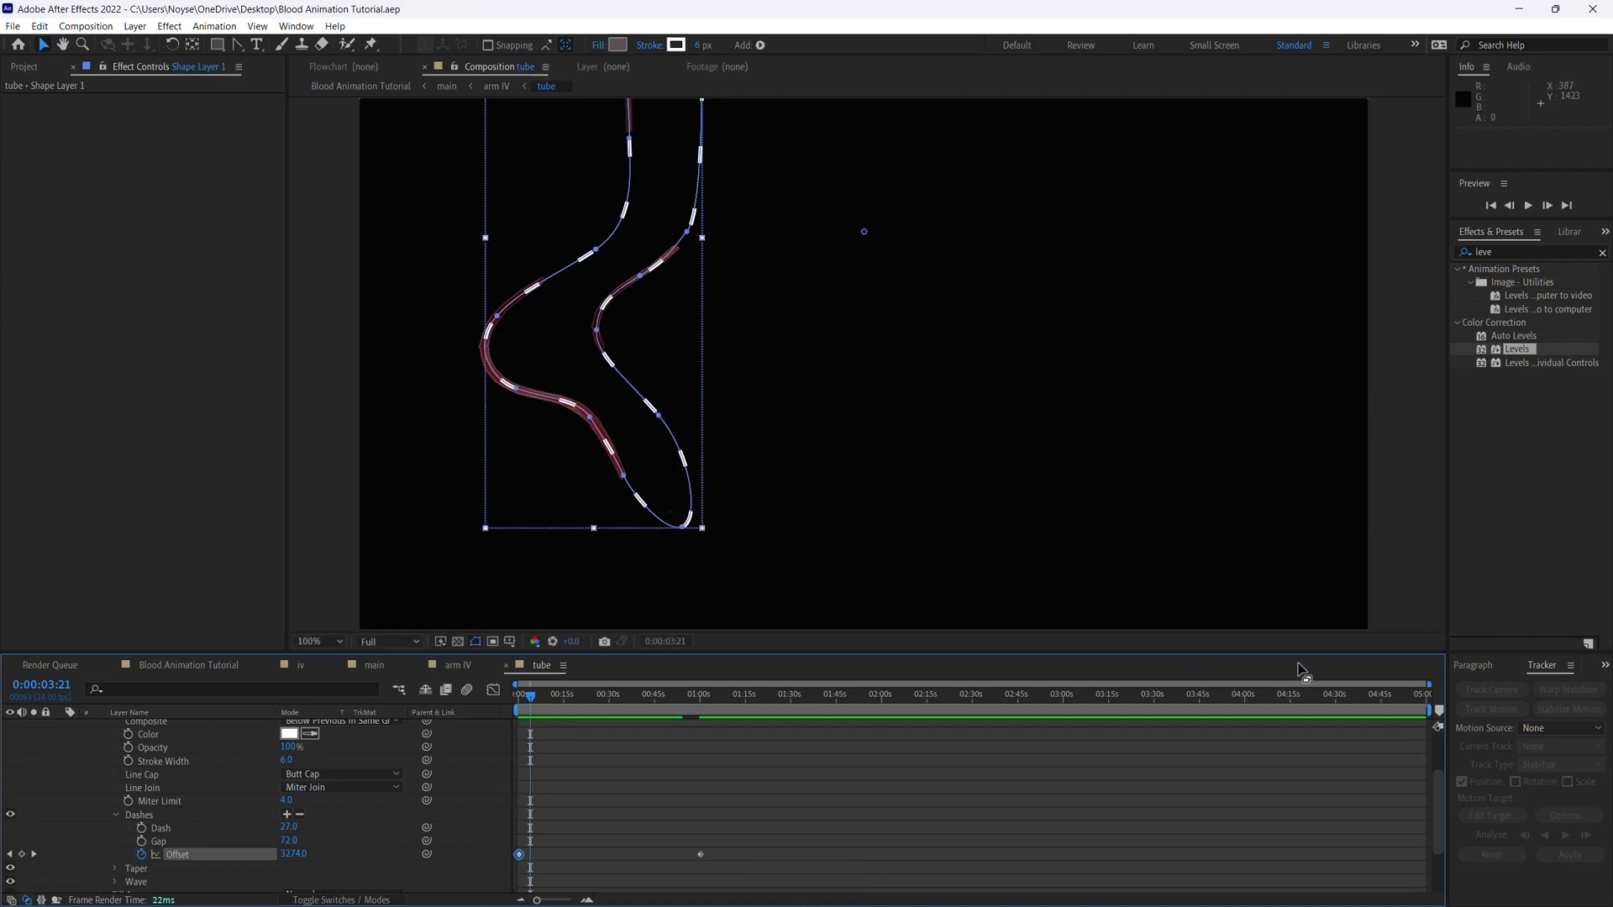
# Collapse Shape Layer 1, place it directly below the tube mask layer, and give it a Luma Matte from "tube mask"
pyautogui.scroll(5, 1438, 779)
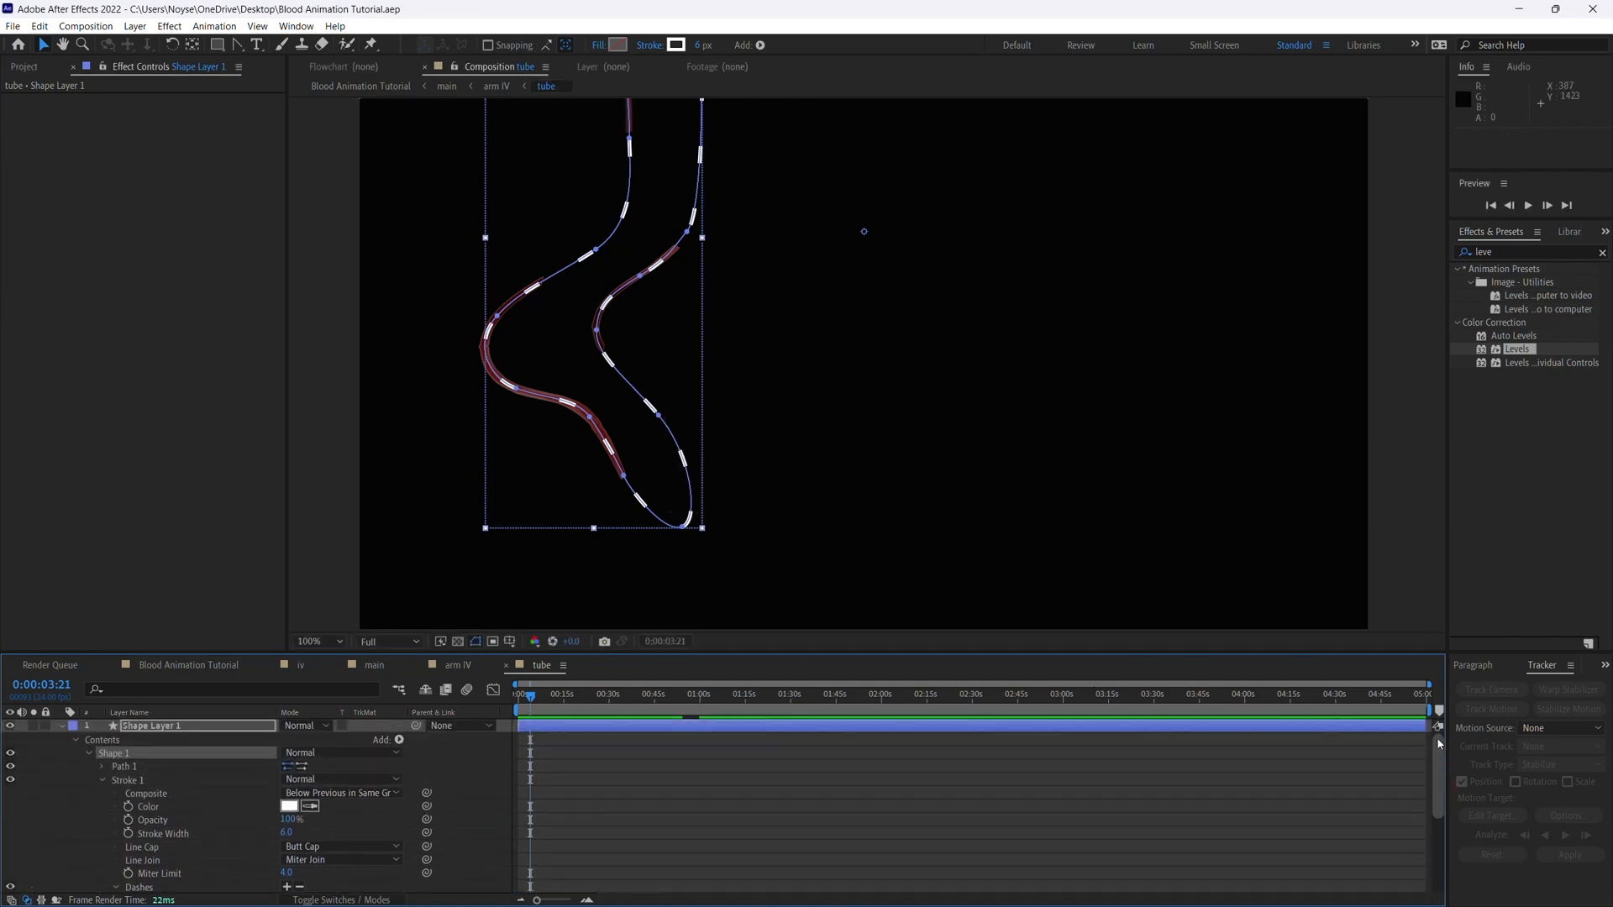
pyautogui.click(63, 727)
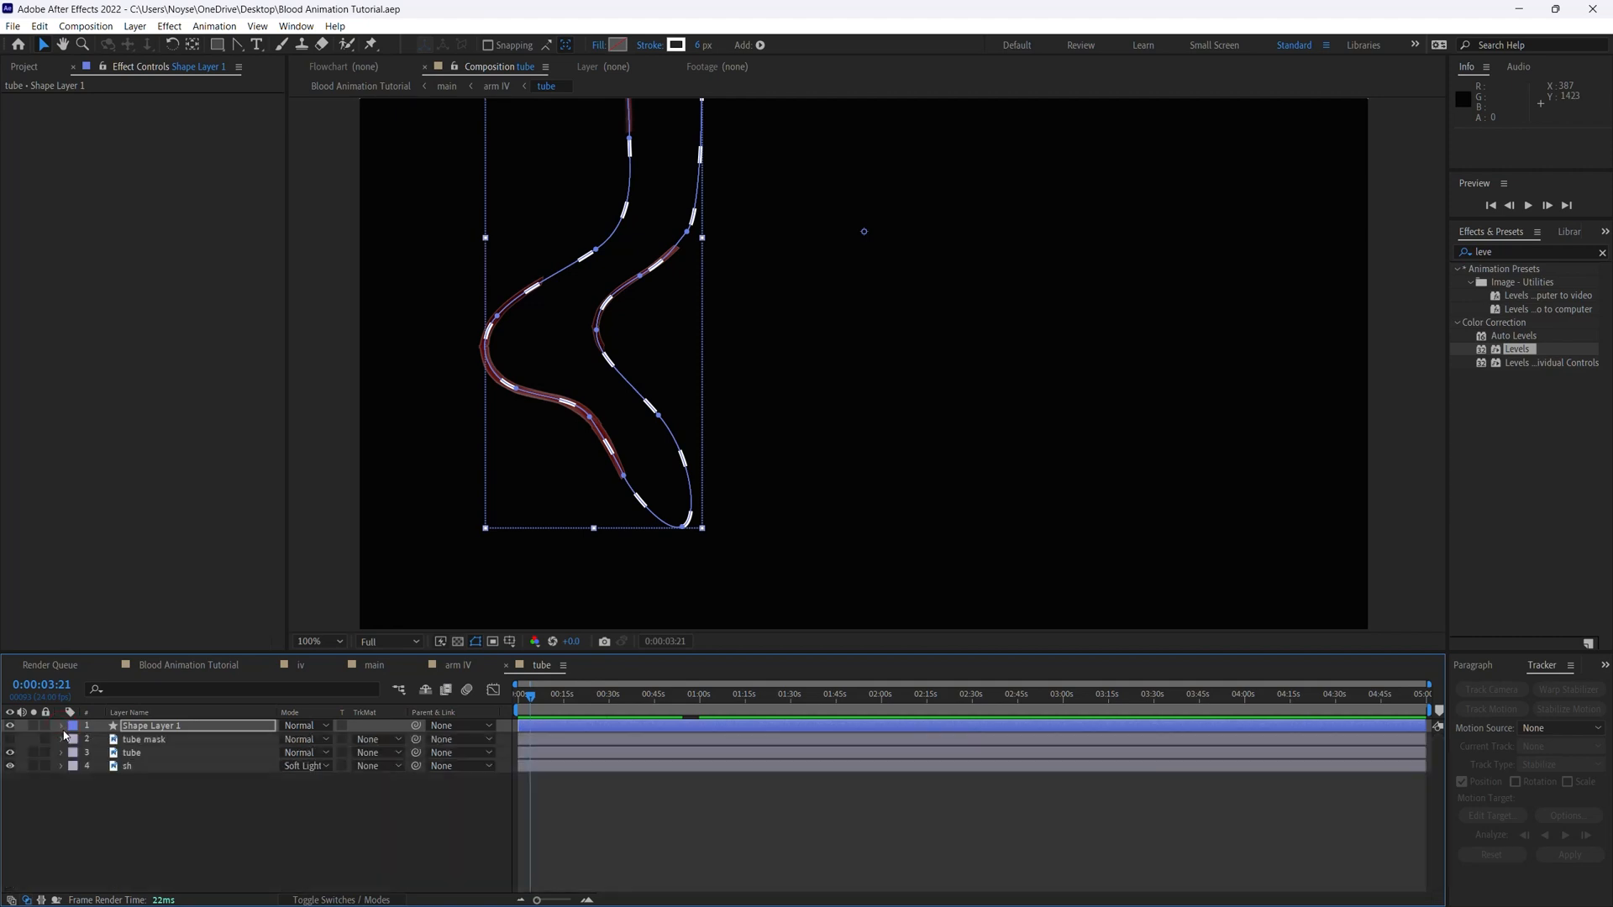
pyautogui.moveTo(193, 726); pyautogui.dragTo(184, 740)
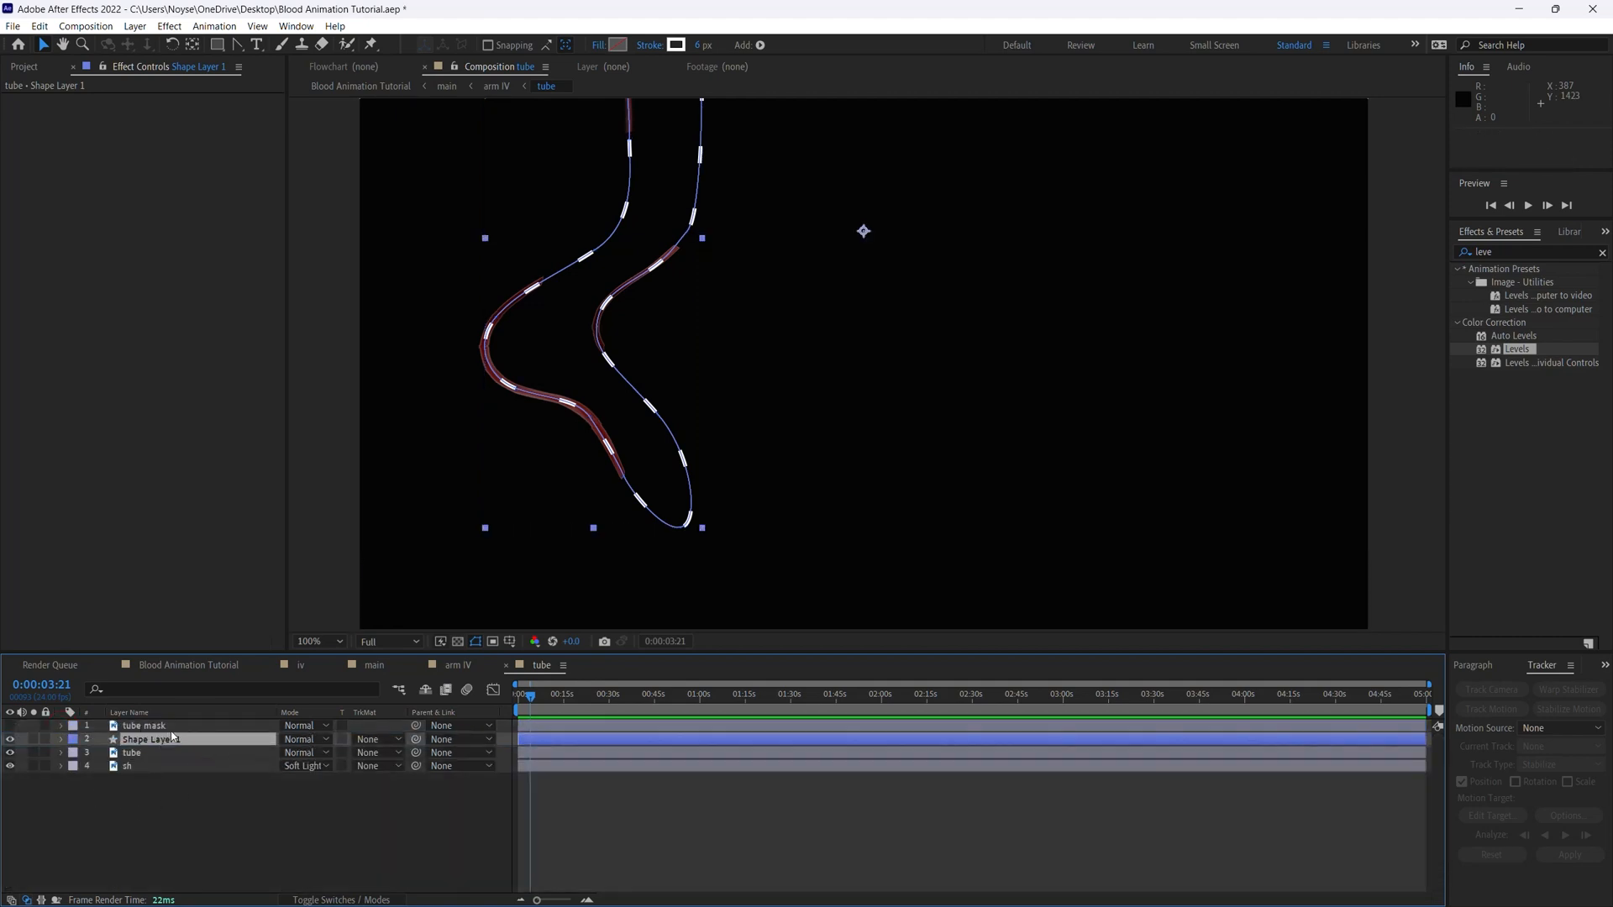
pyautogui.click(401, 742)
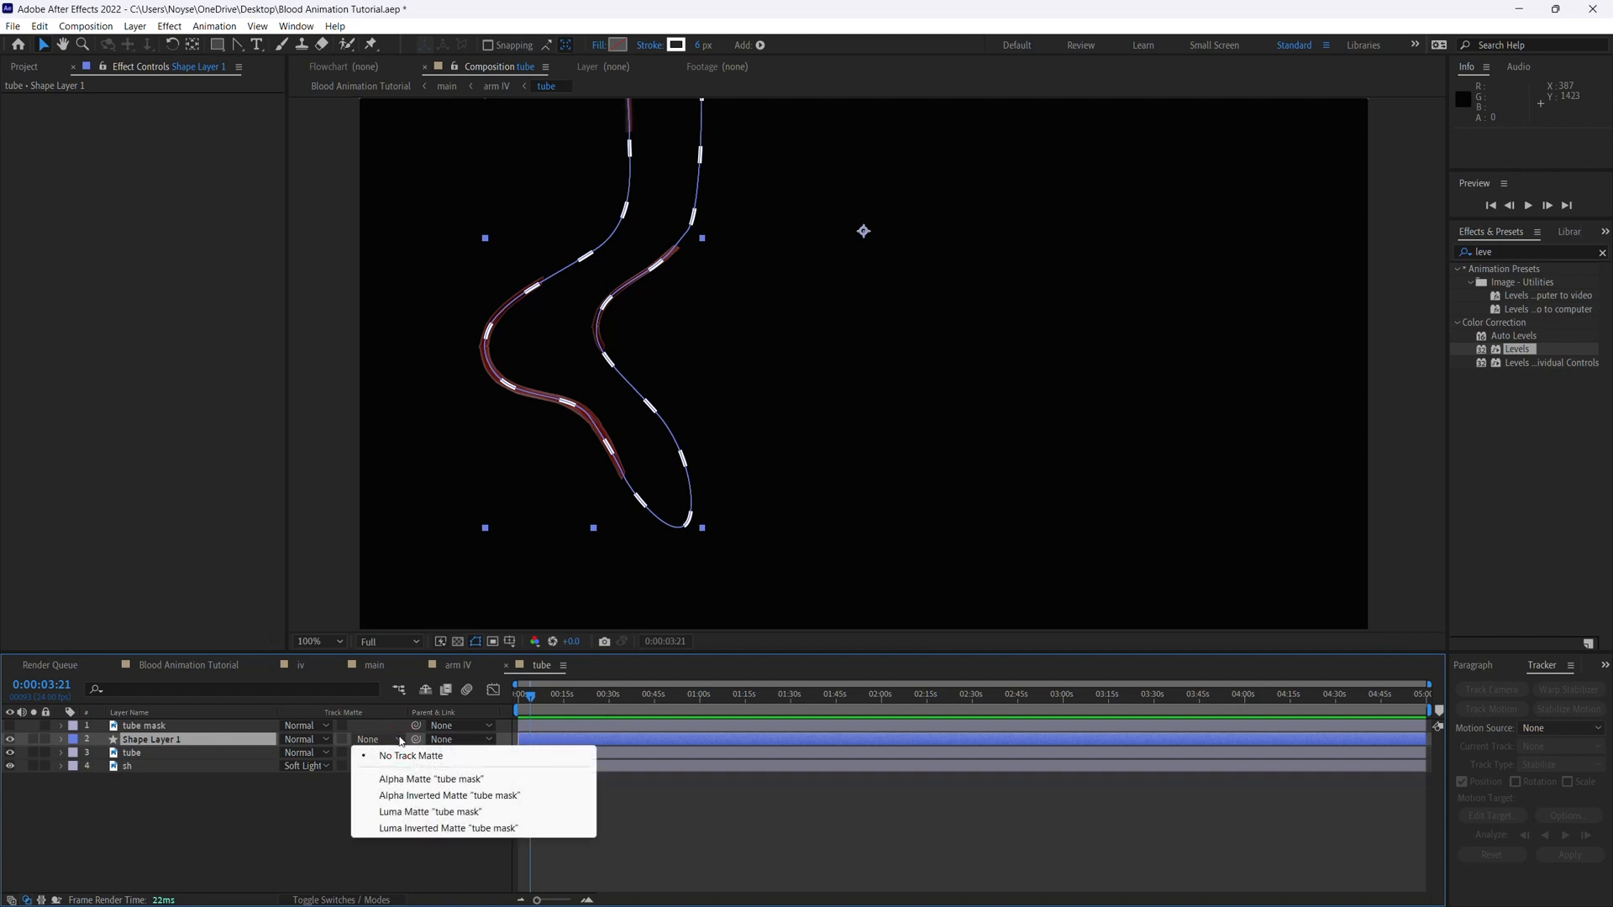
pyautogui.click(431, 813)
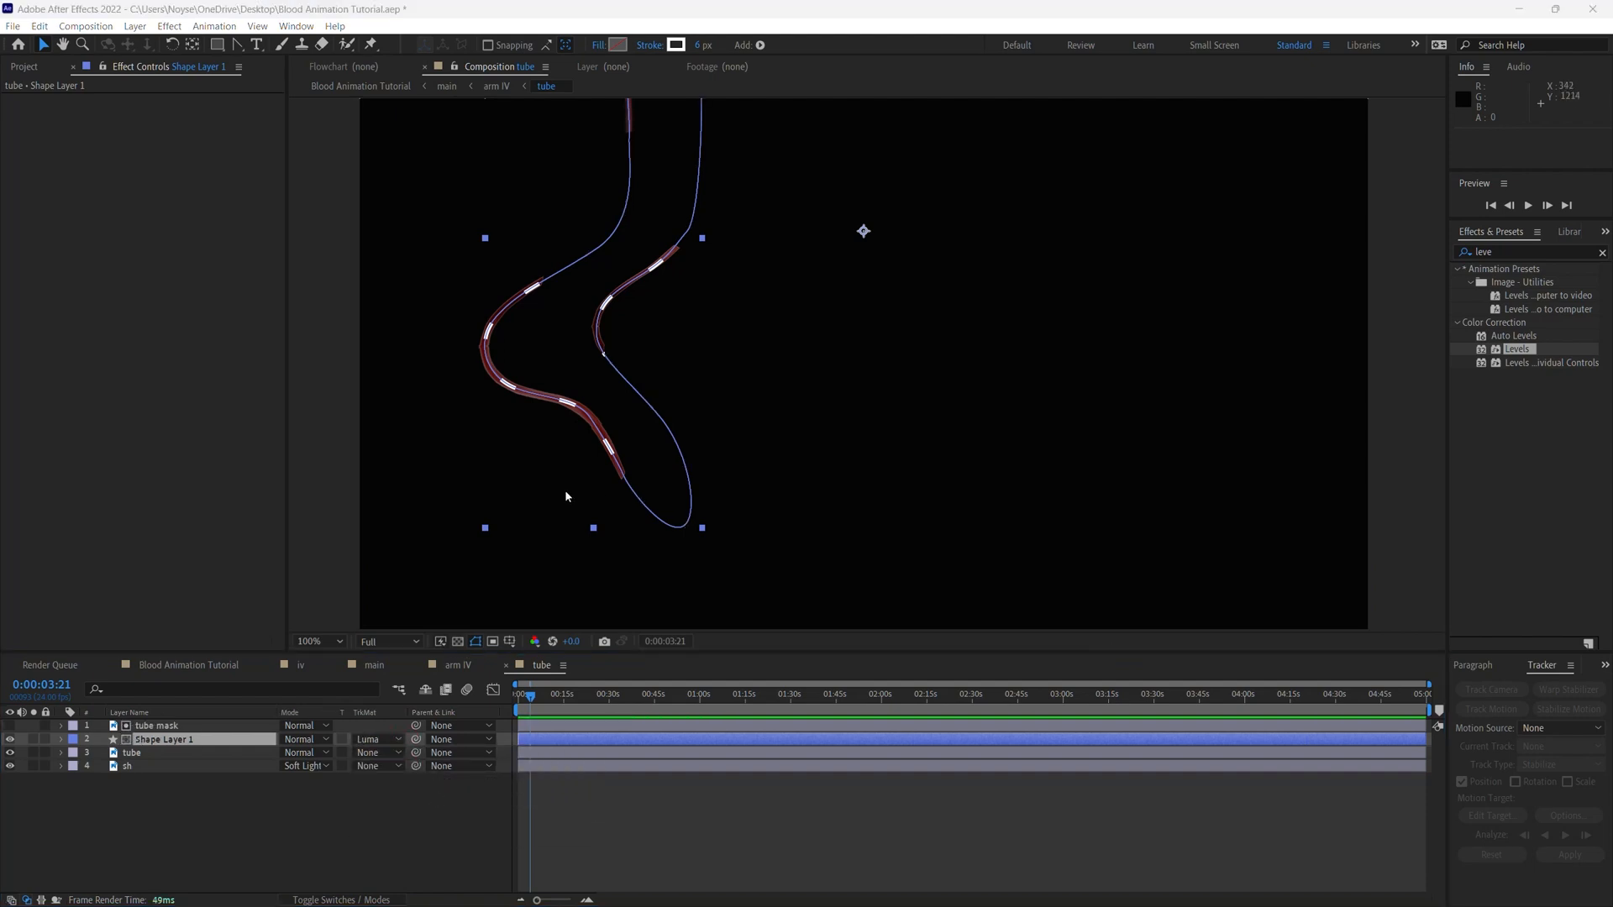
# Find the Gaussian Blur effect by searching "gaus" and apply it to Shape Layer 1
pyautogui.click(227, 739)
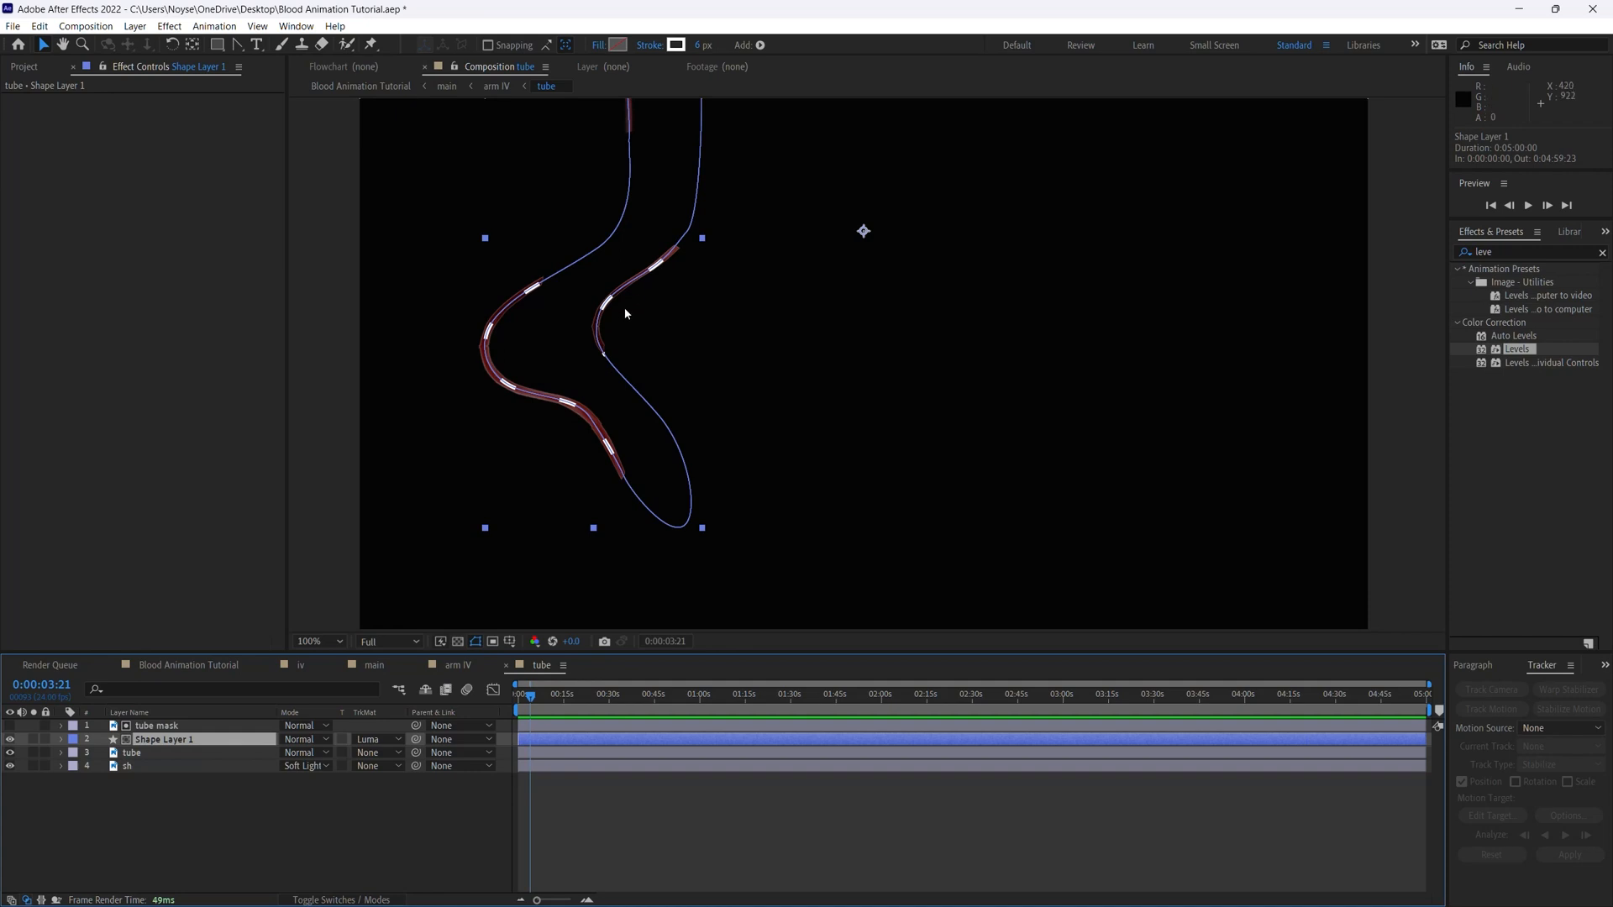
pyautogui.click(255, 752)
pyautogui.click(229, 739)
pyautogui.click(1491, 252)
pyautogui.write('gaus')
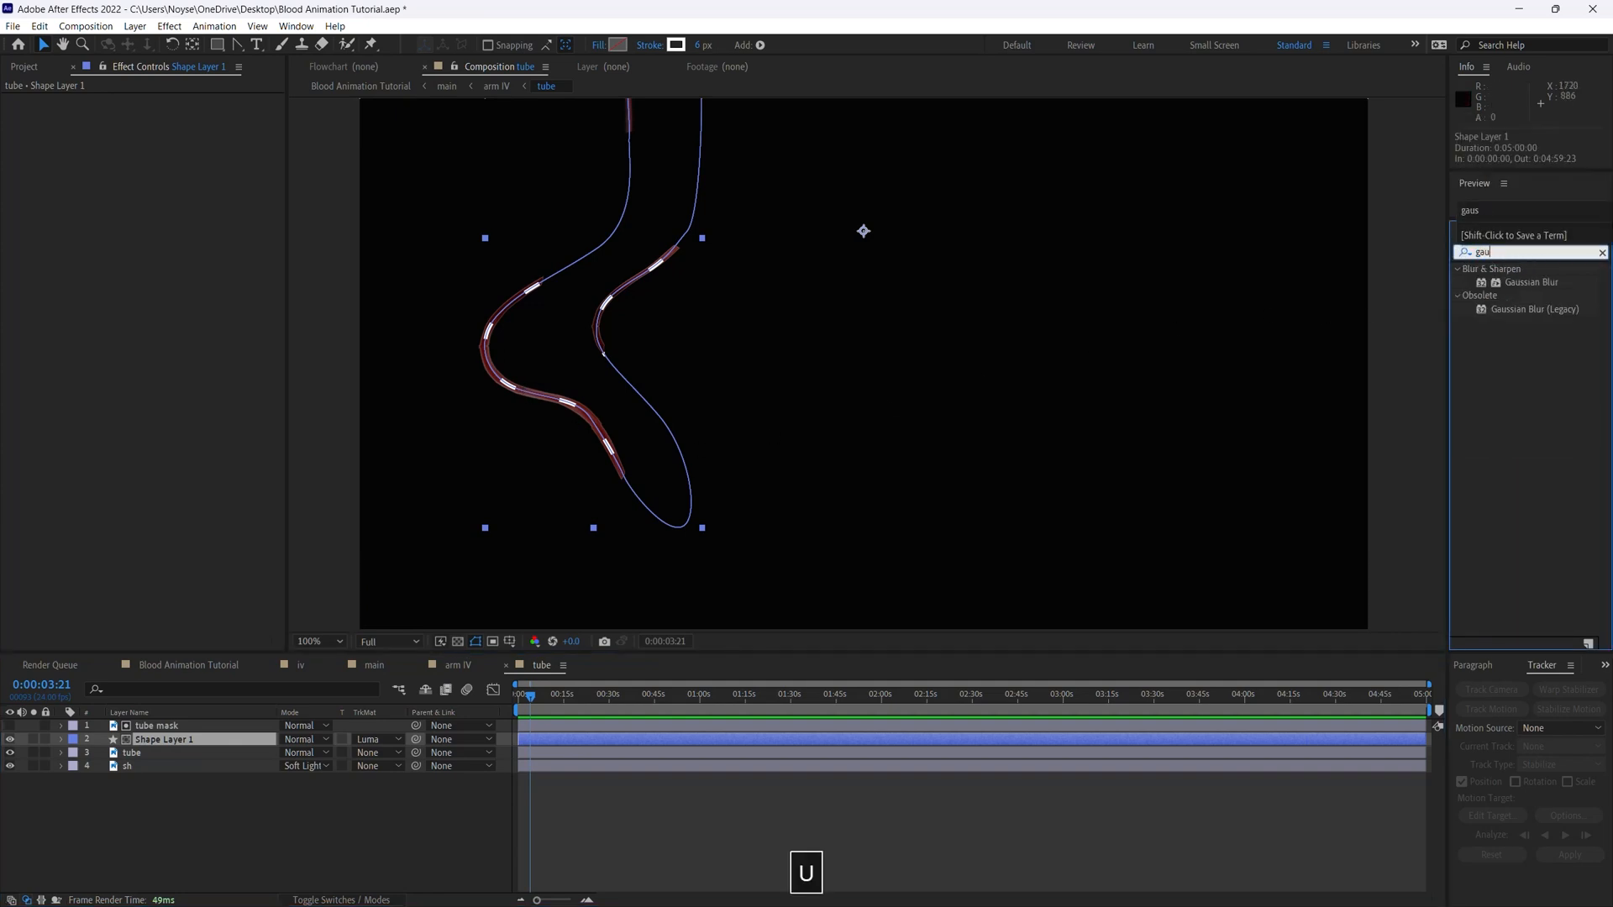
pyautogui.click(1523, 430)
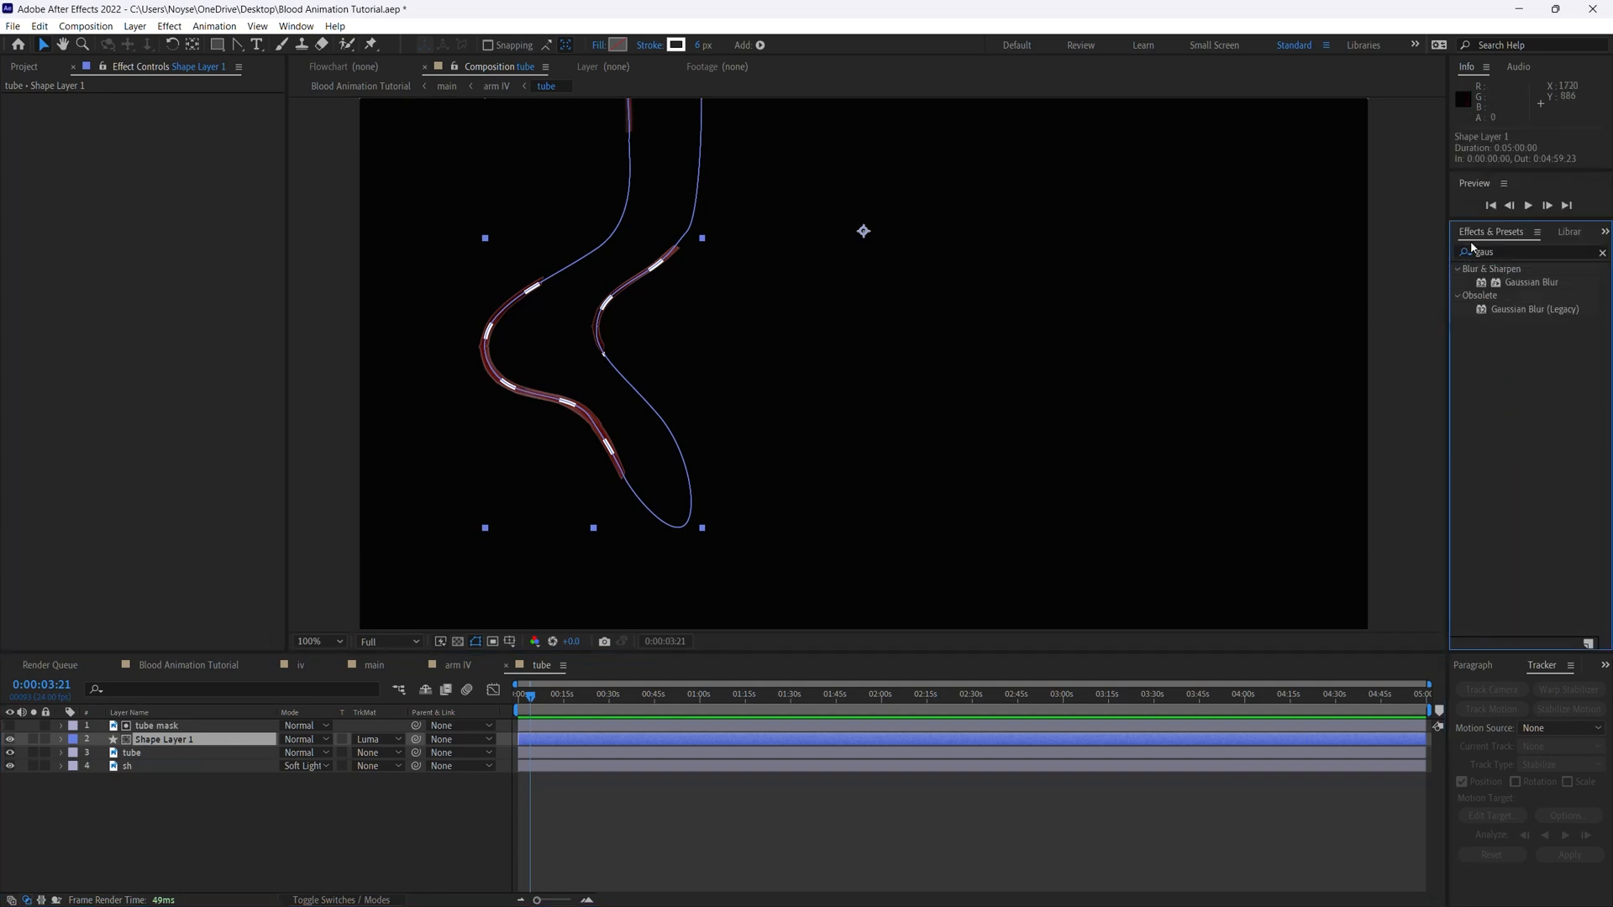
pyautogui.click(297, 28)
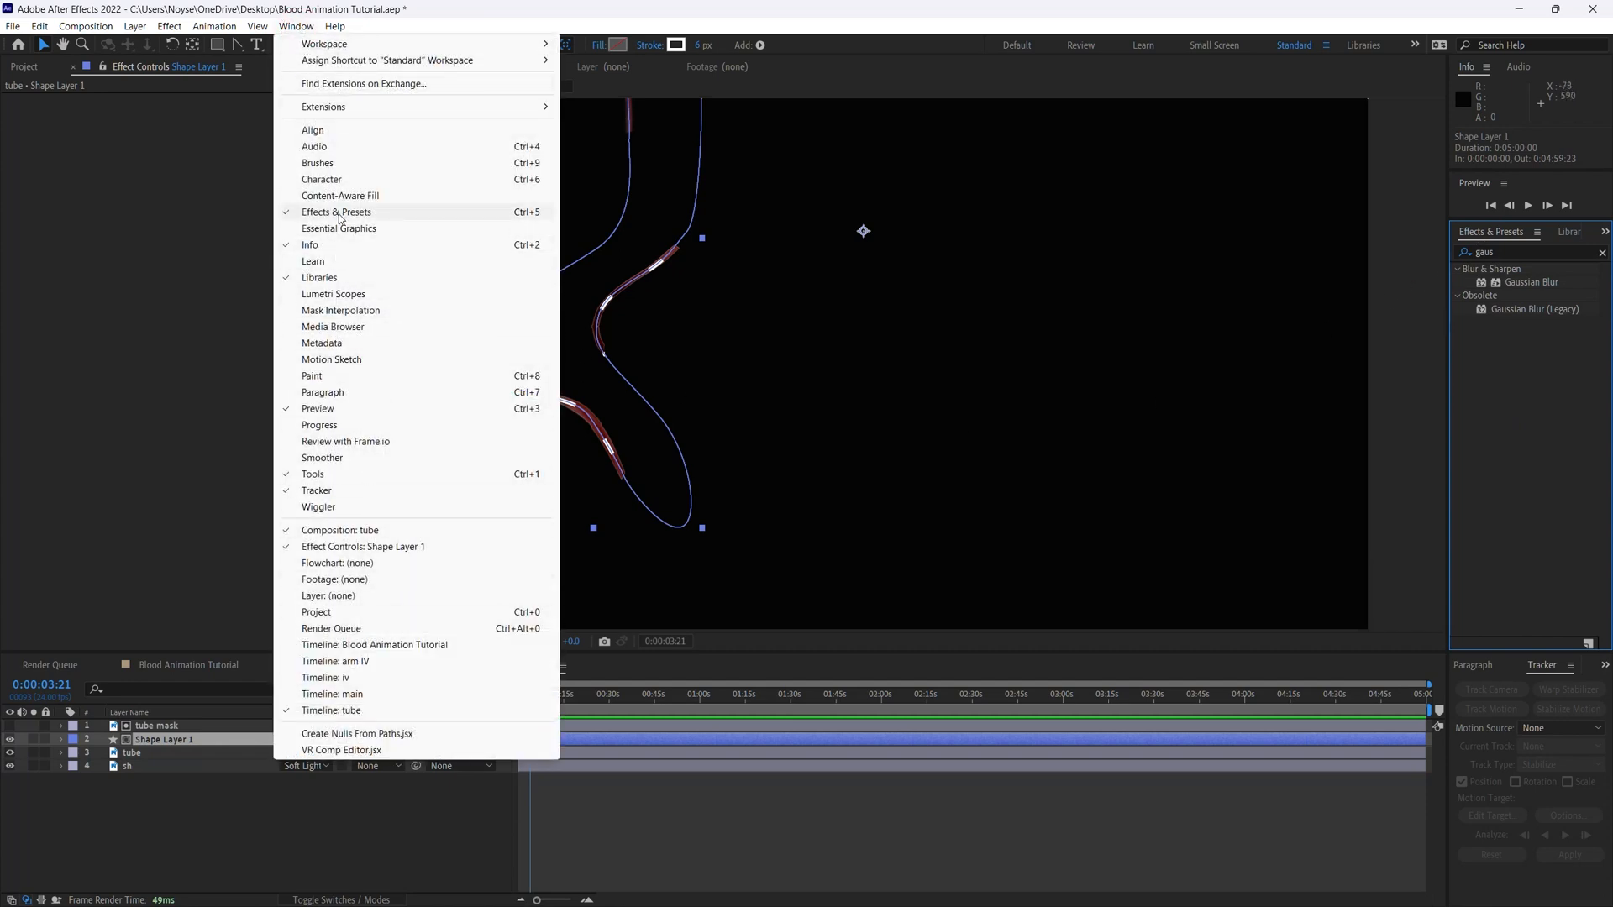
pyautogui.click(1497, 494)
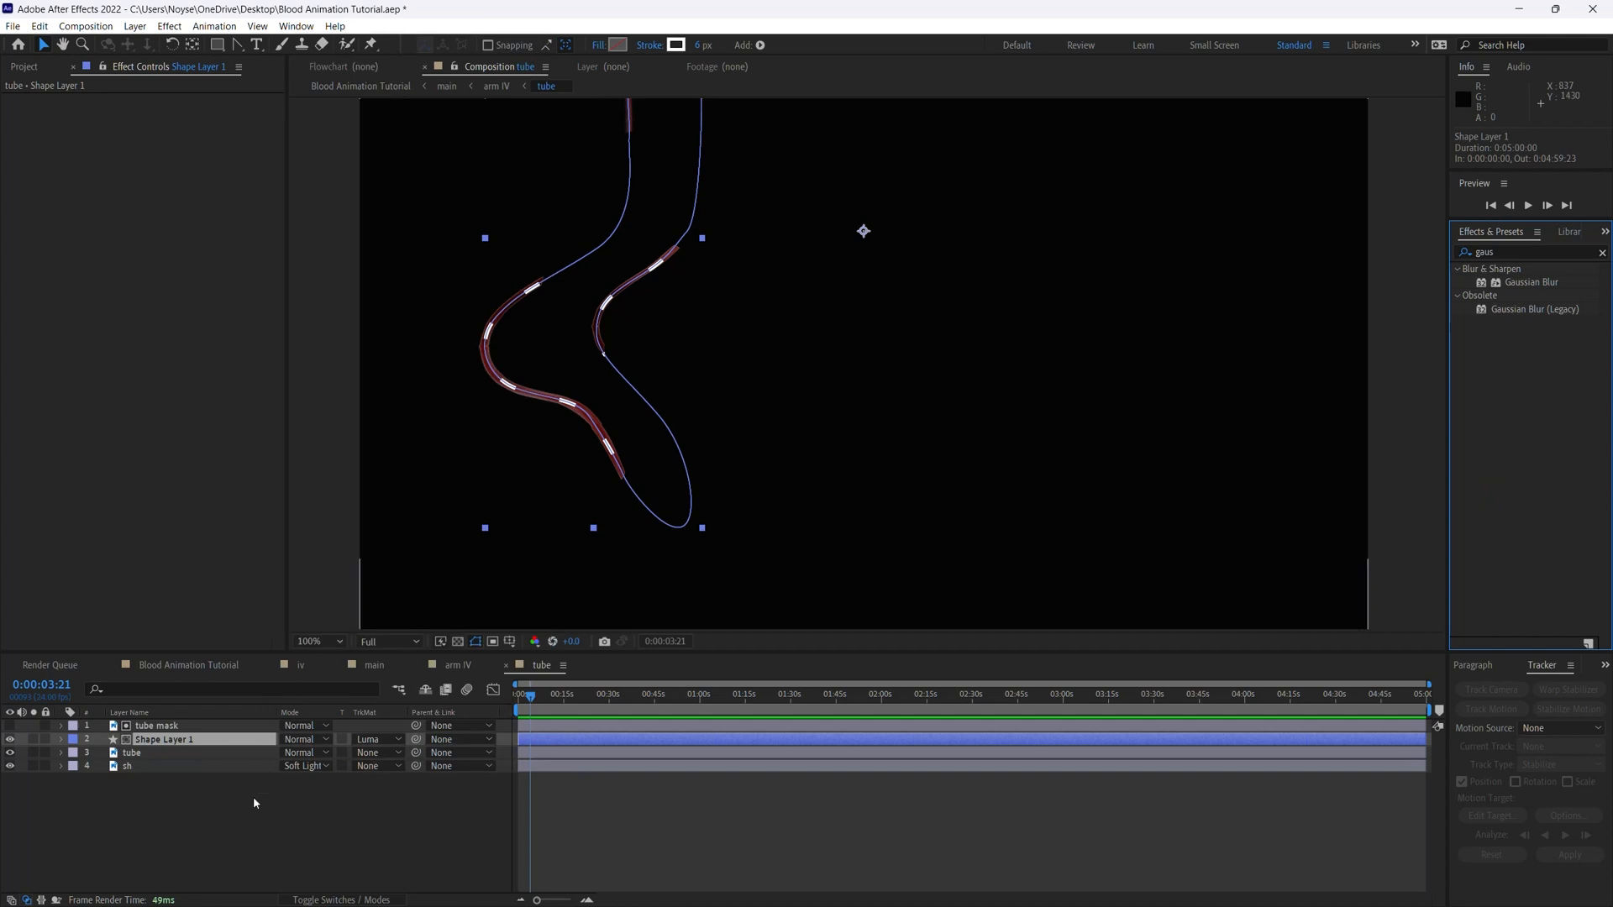
pyautogui.click(223, 746)
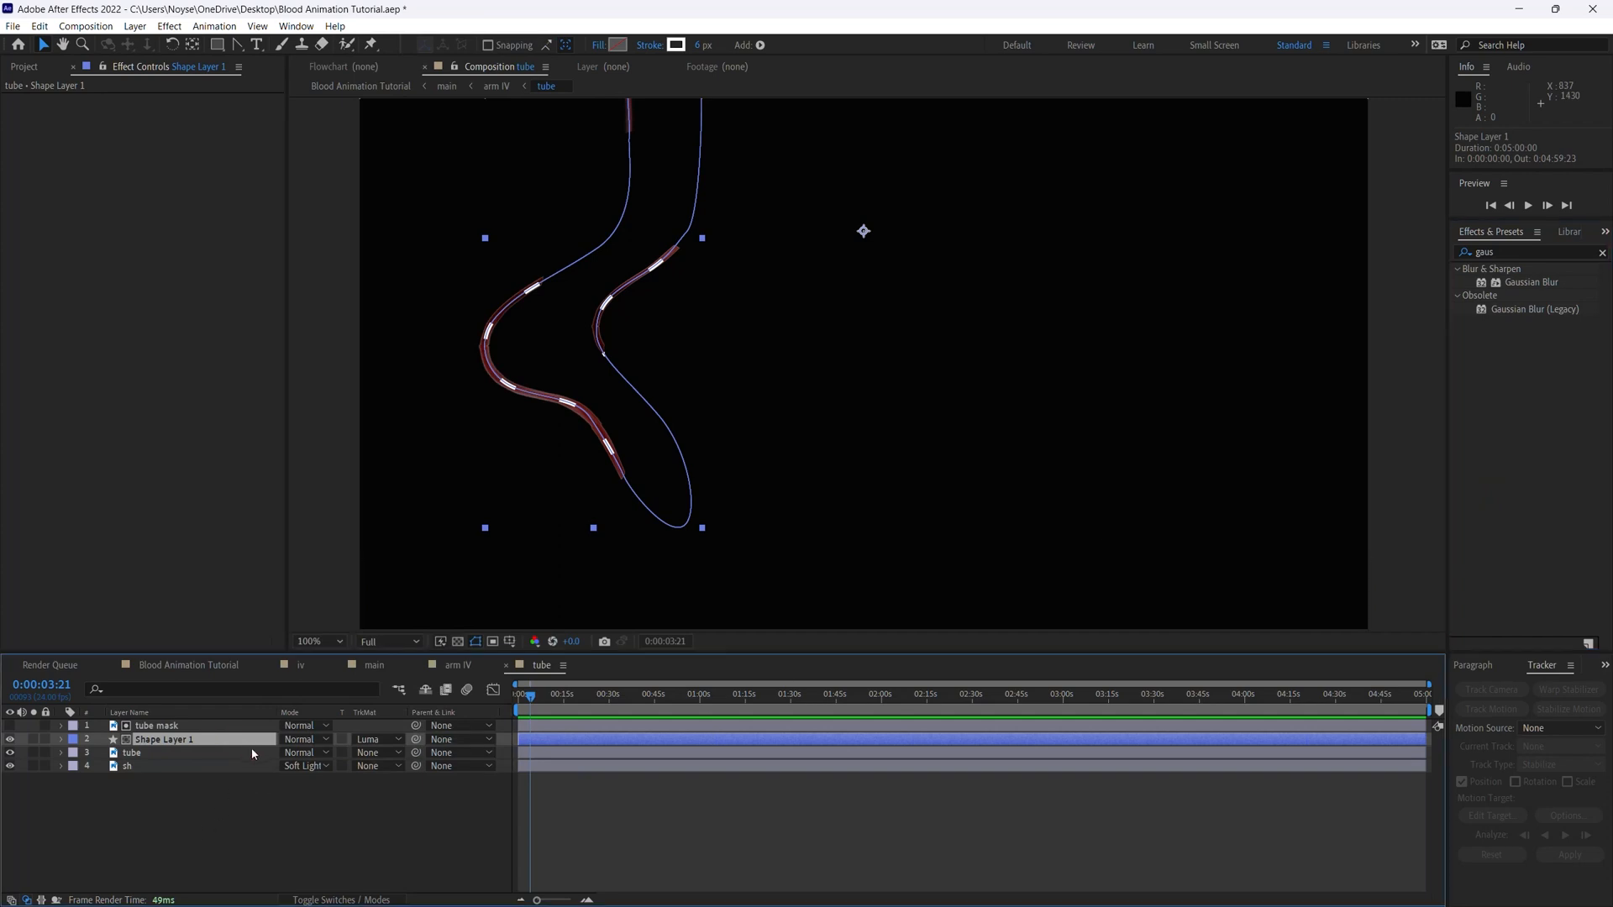
pyautogui.doubleClick(1494, 283)
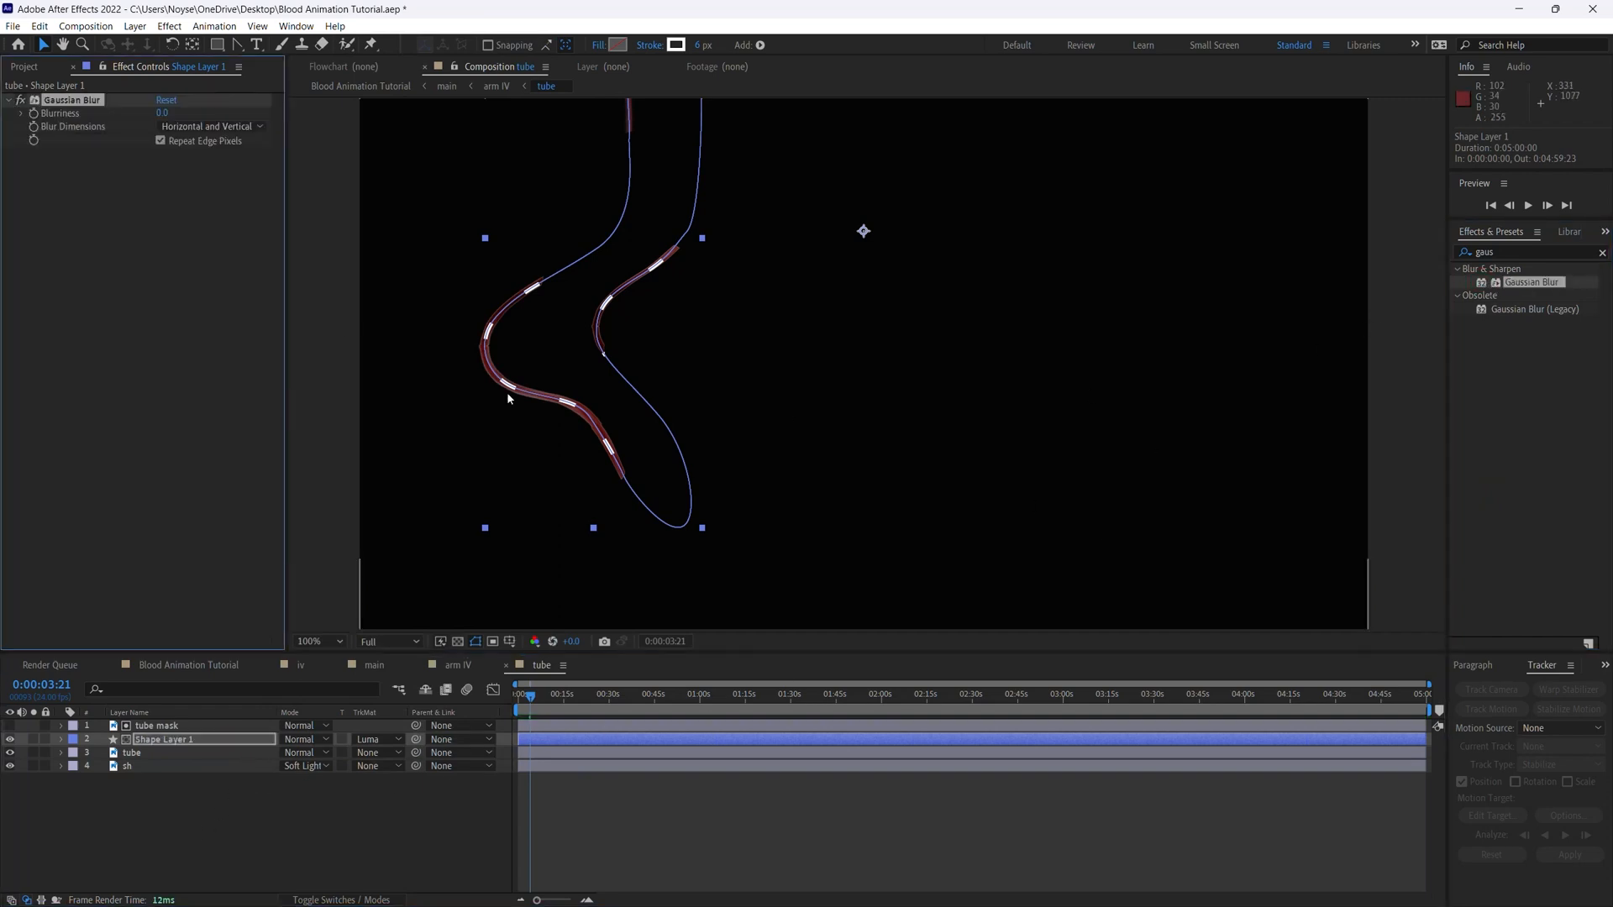
# Set the Gaussian Blur's Blurriness to 5 on Shape Layer 1
pyautogui.click(161, 113)
pyautogui.write('5')
pyautogui.press('Return')
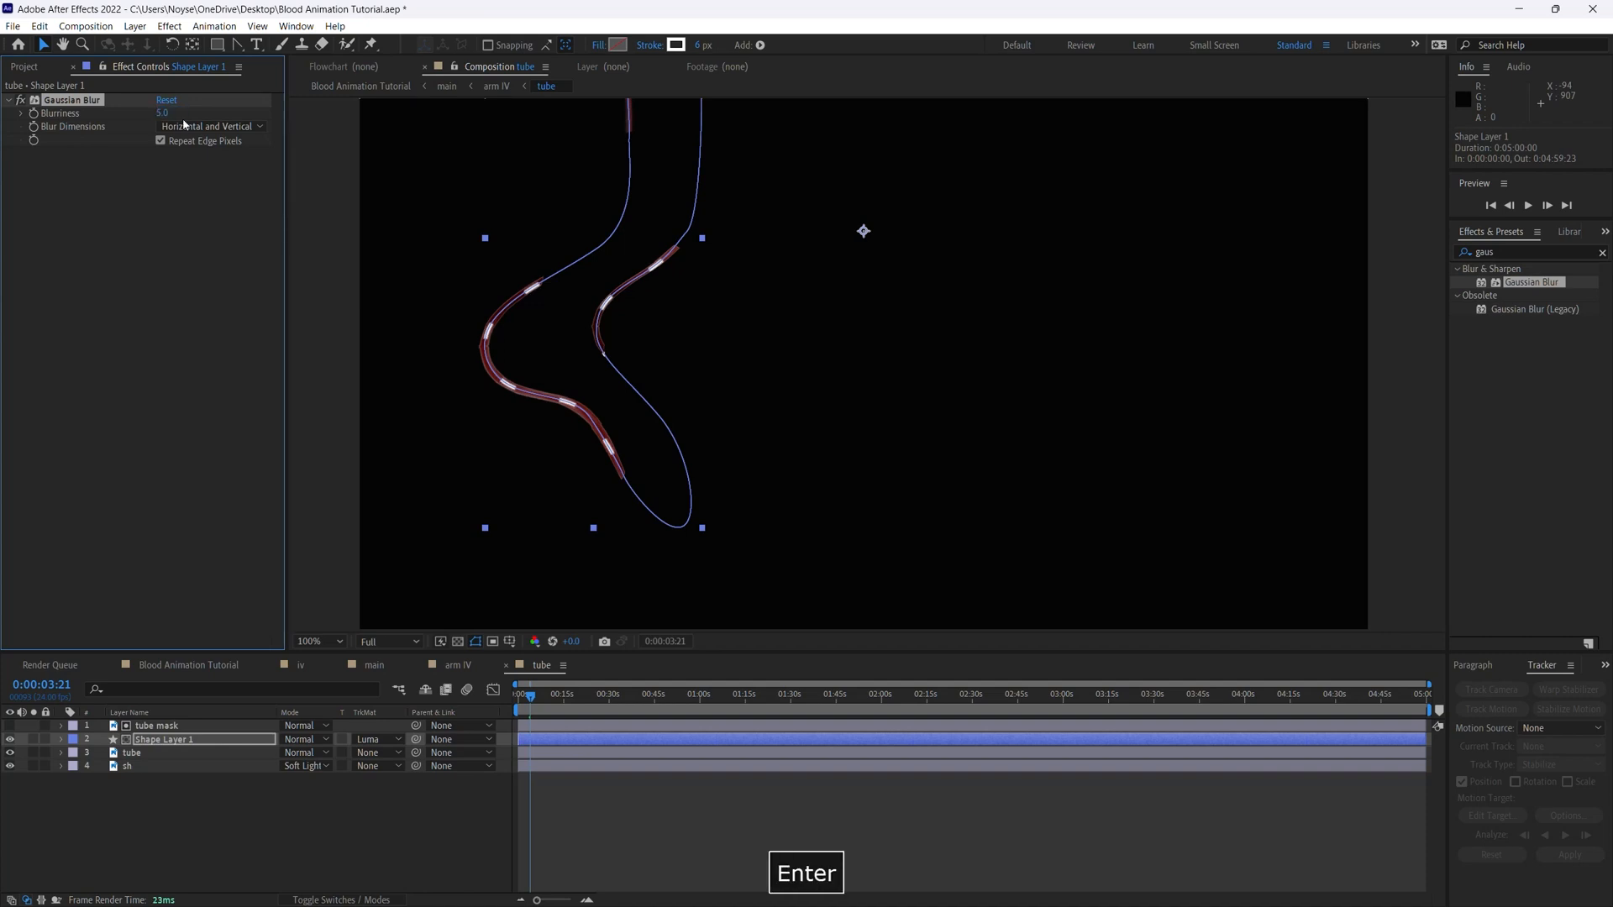
# Try a Blurriness of 3 for the Gaussian Blur on Shape Layer 1
pyautogui.click(162, 113)
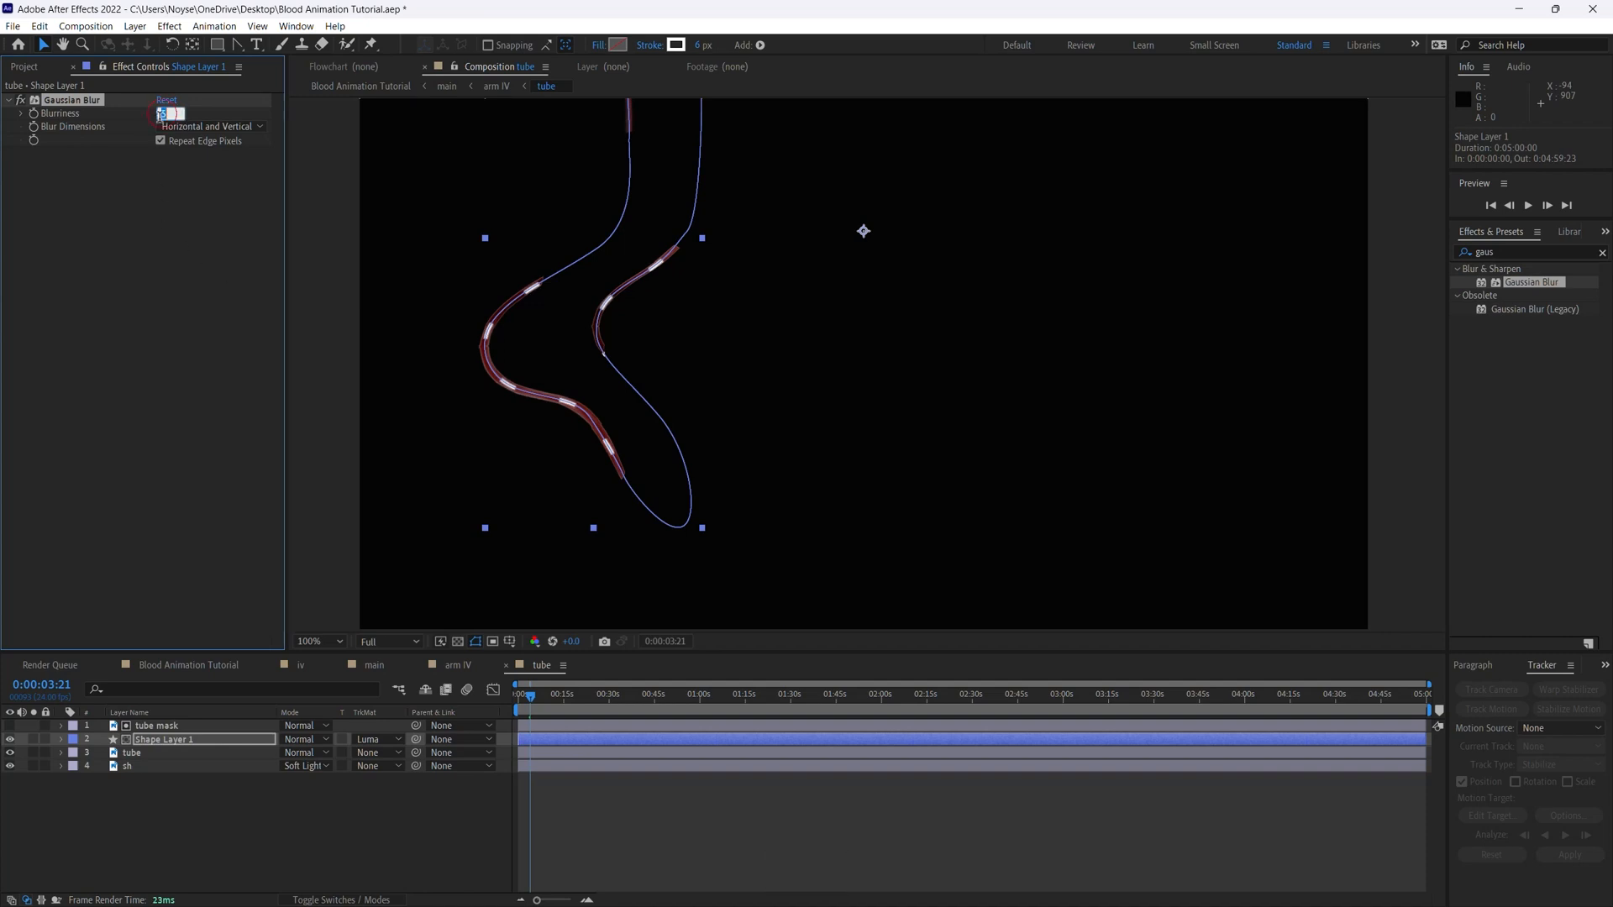
pyautogui.write('3')
pyautogui.press('Return')
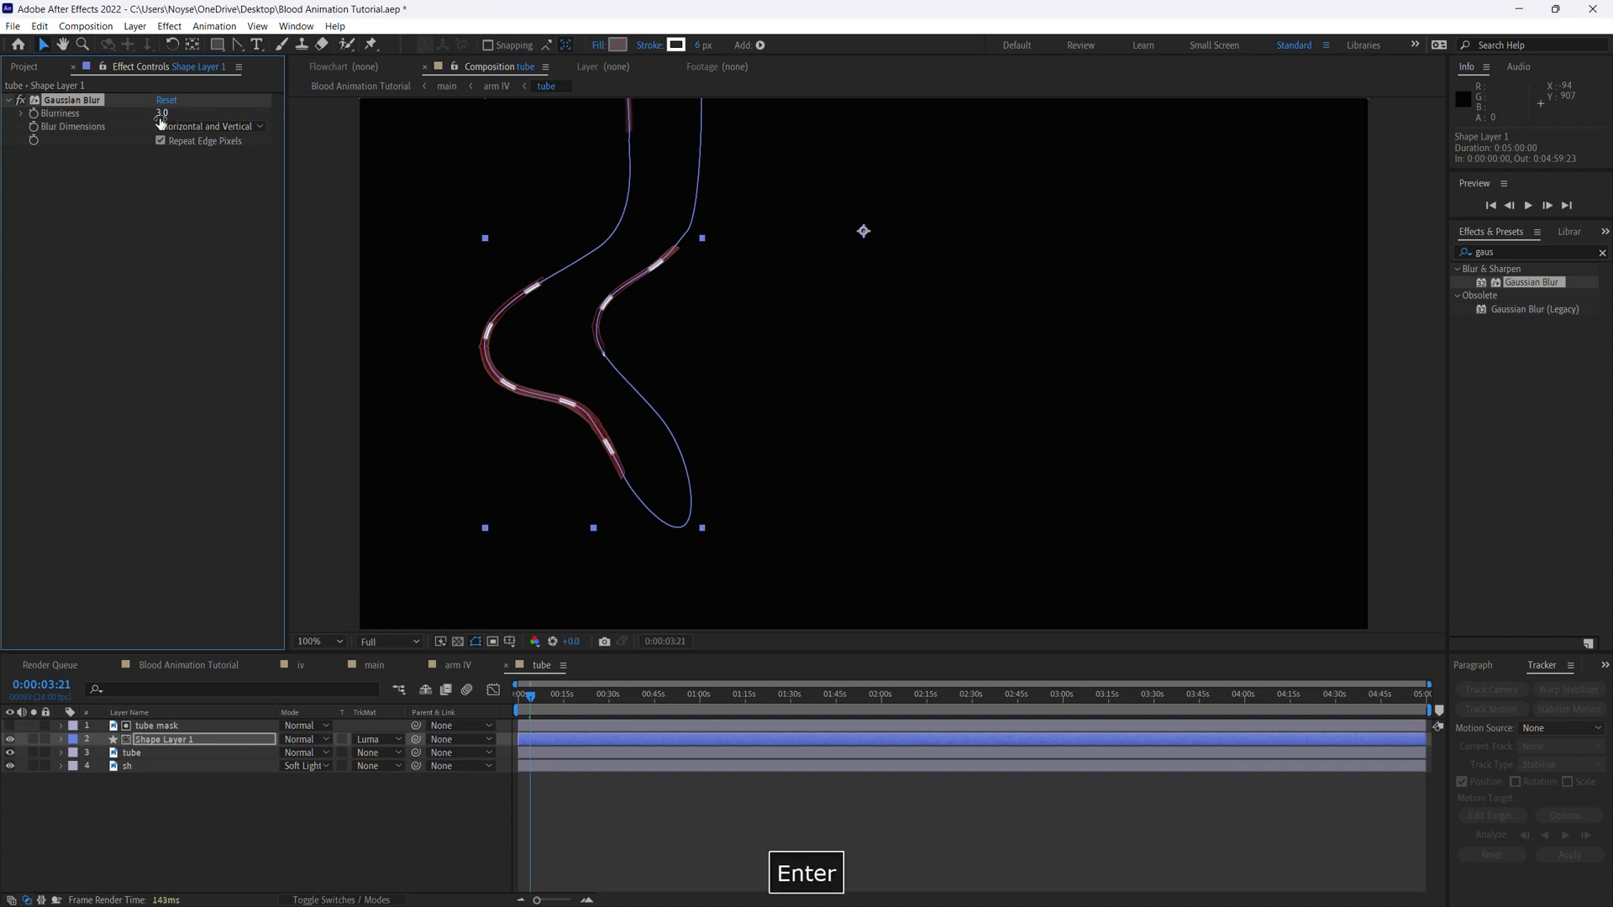
# Set the Gaussian Blur's Blurriness to 4, preview the blurred flow, and return to the first frame
pyautogui.click(164, 113)
pyautogui.write('4')
pyautogui.press('Return')
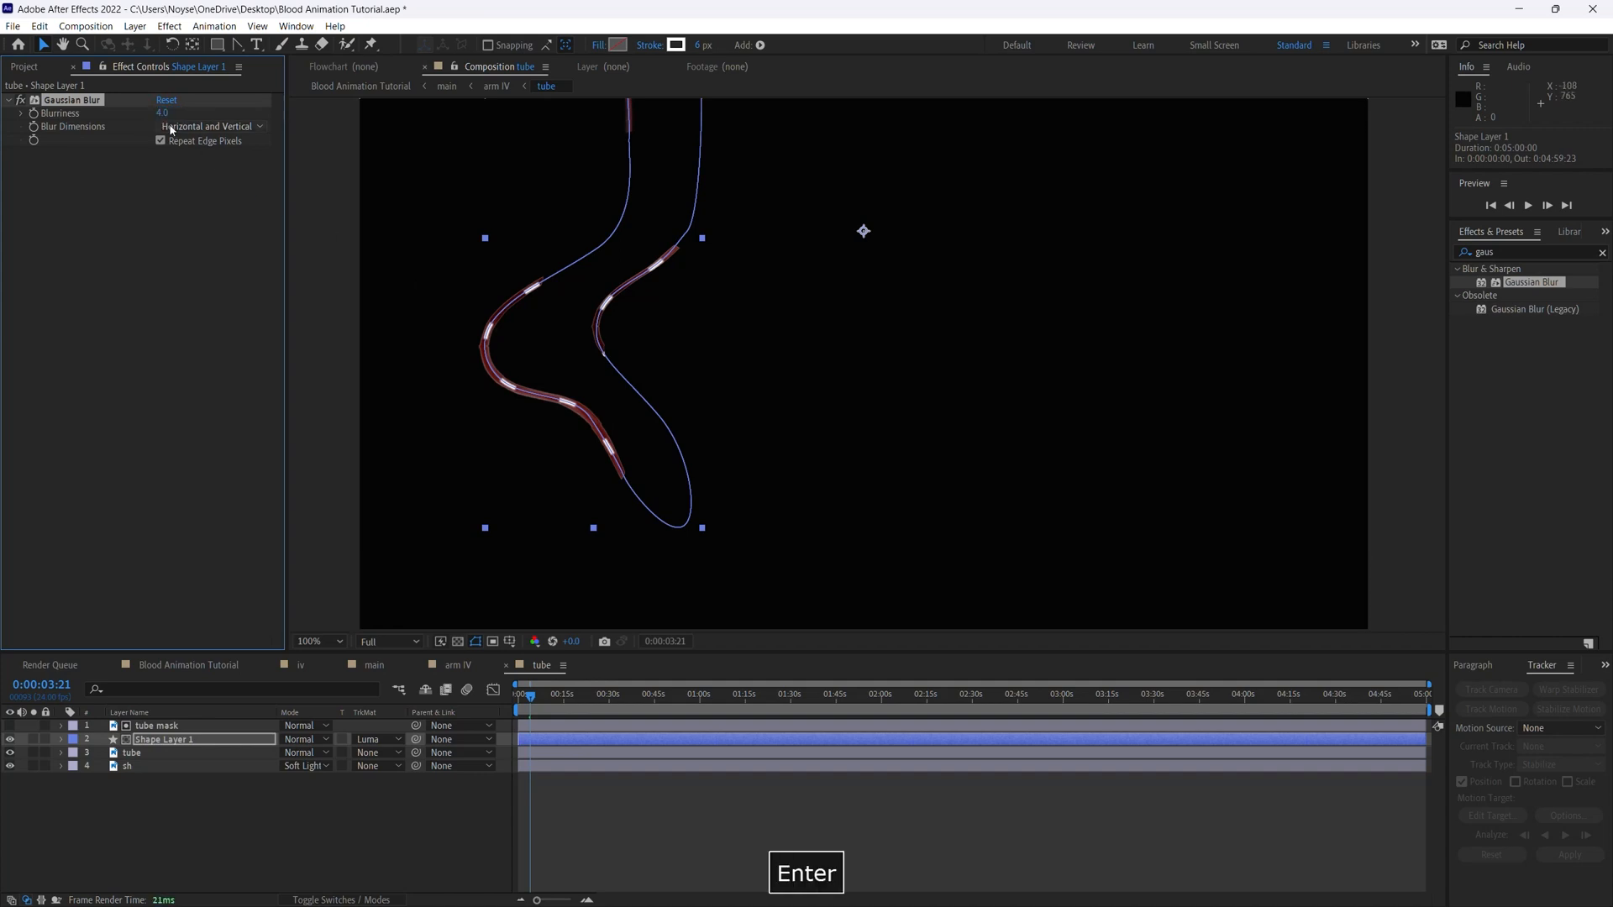
pyautogui.click(433, 845)
pyautogui.moveTo(533, 700); pyautogui.dragTo(544, 699)
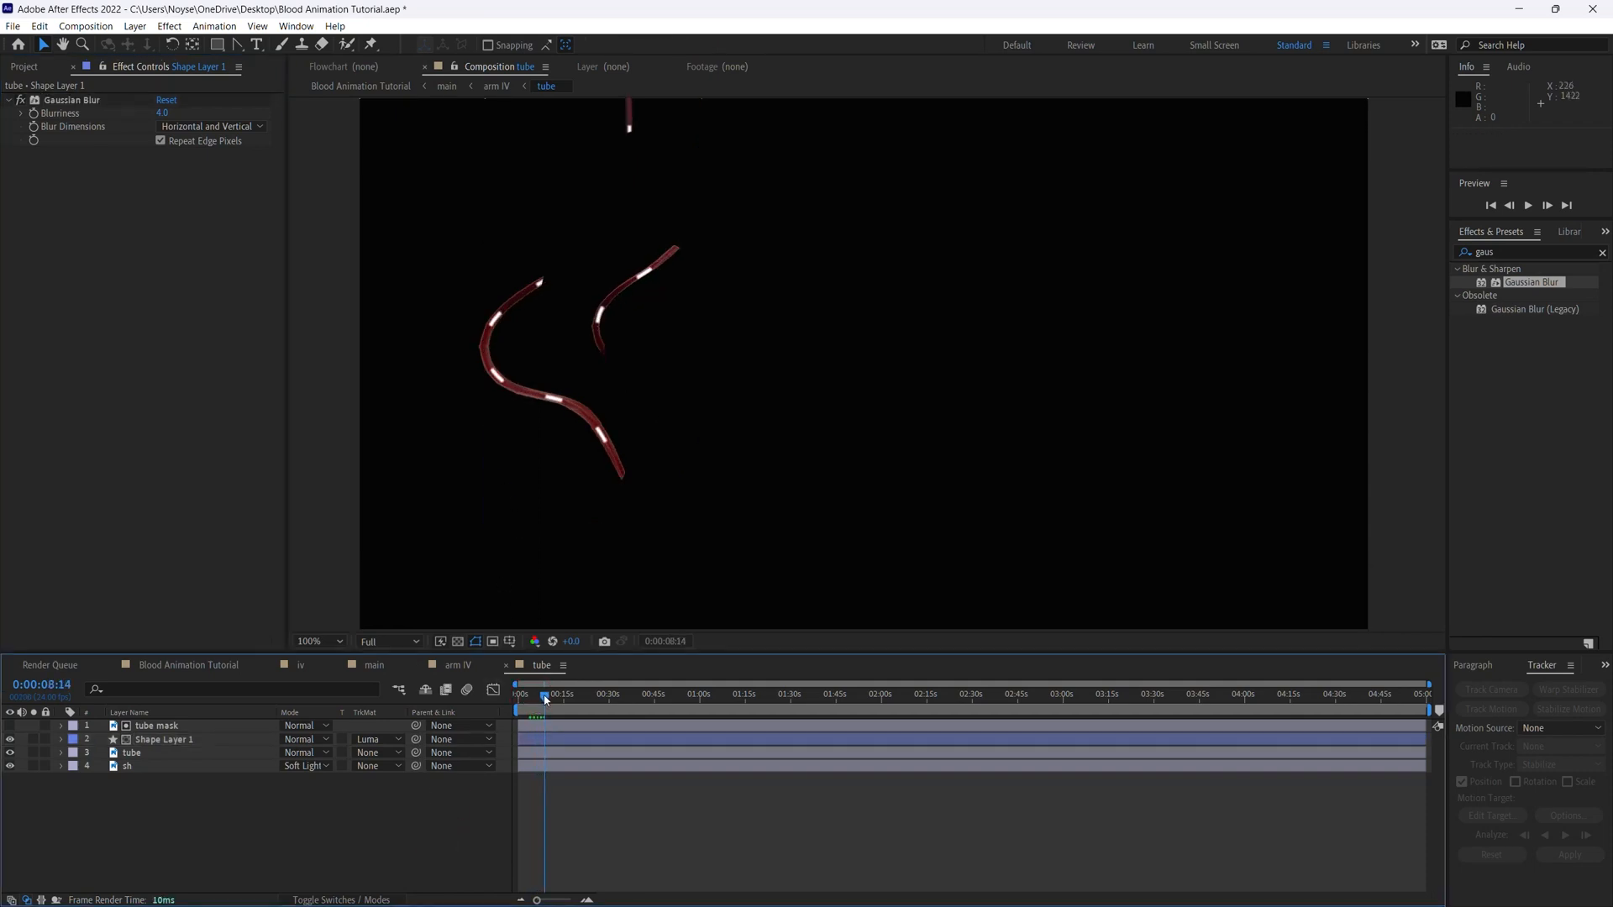
pyautogui.press('space')
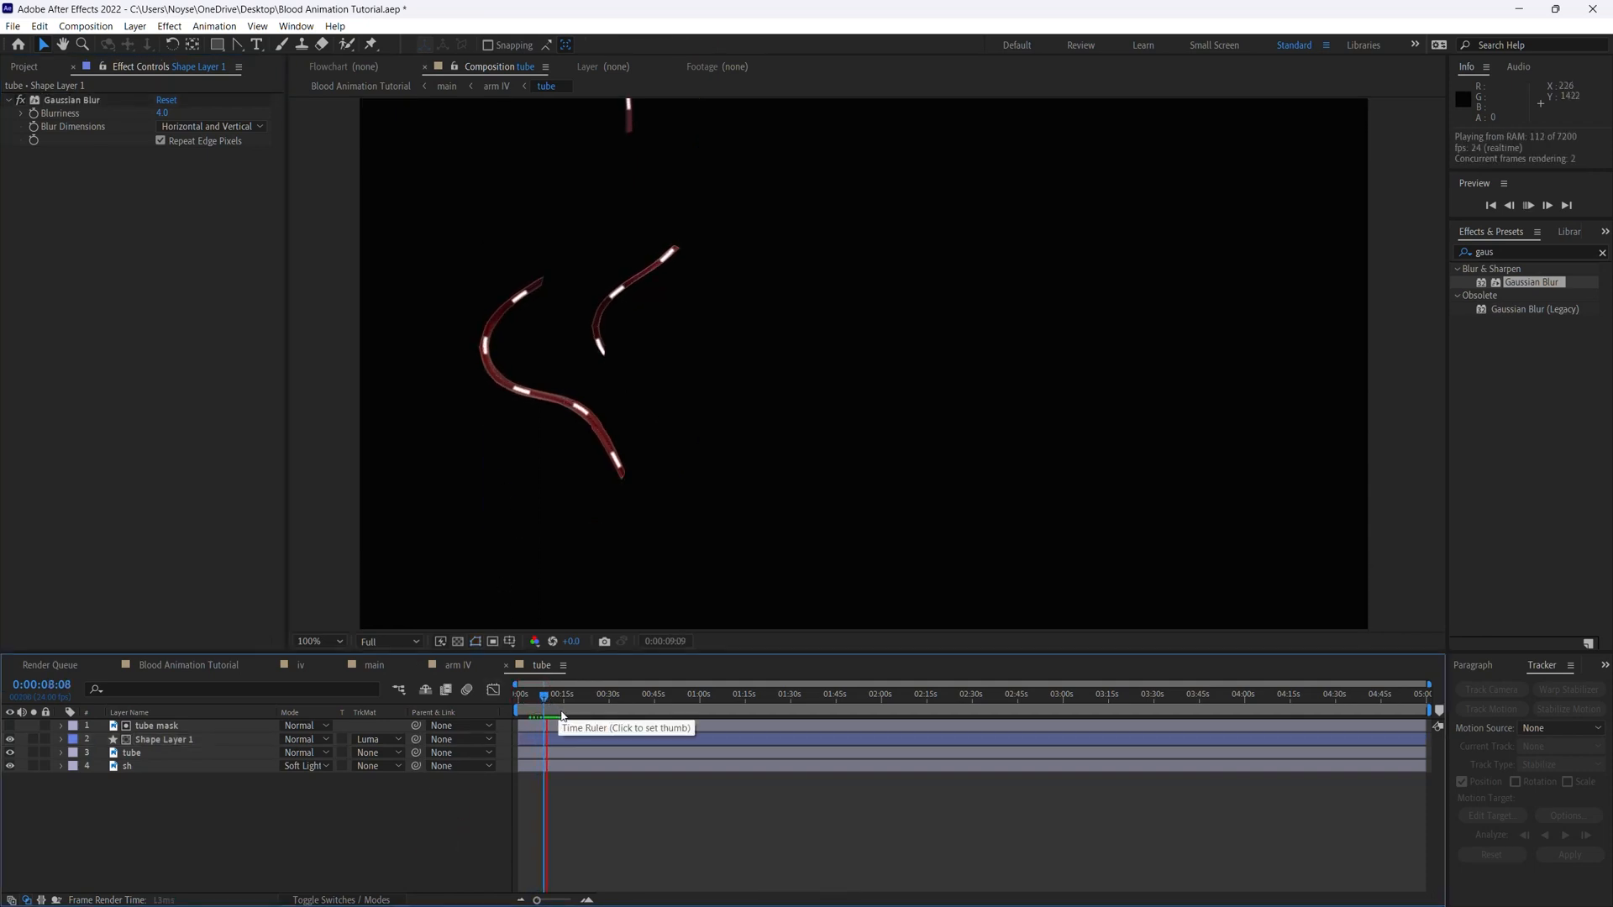
pyautogui.press('space')
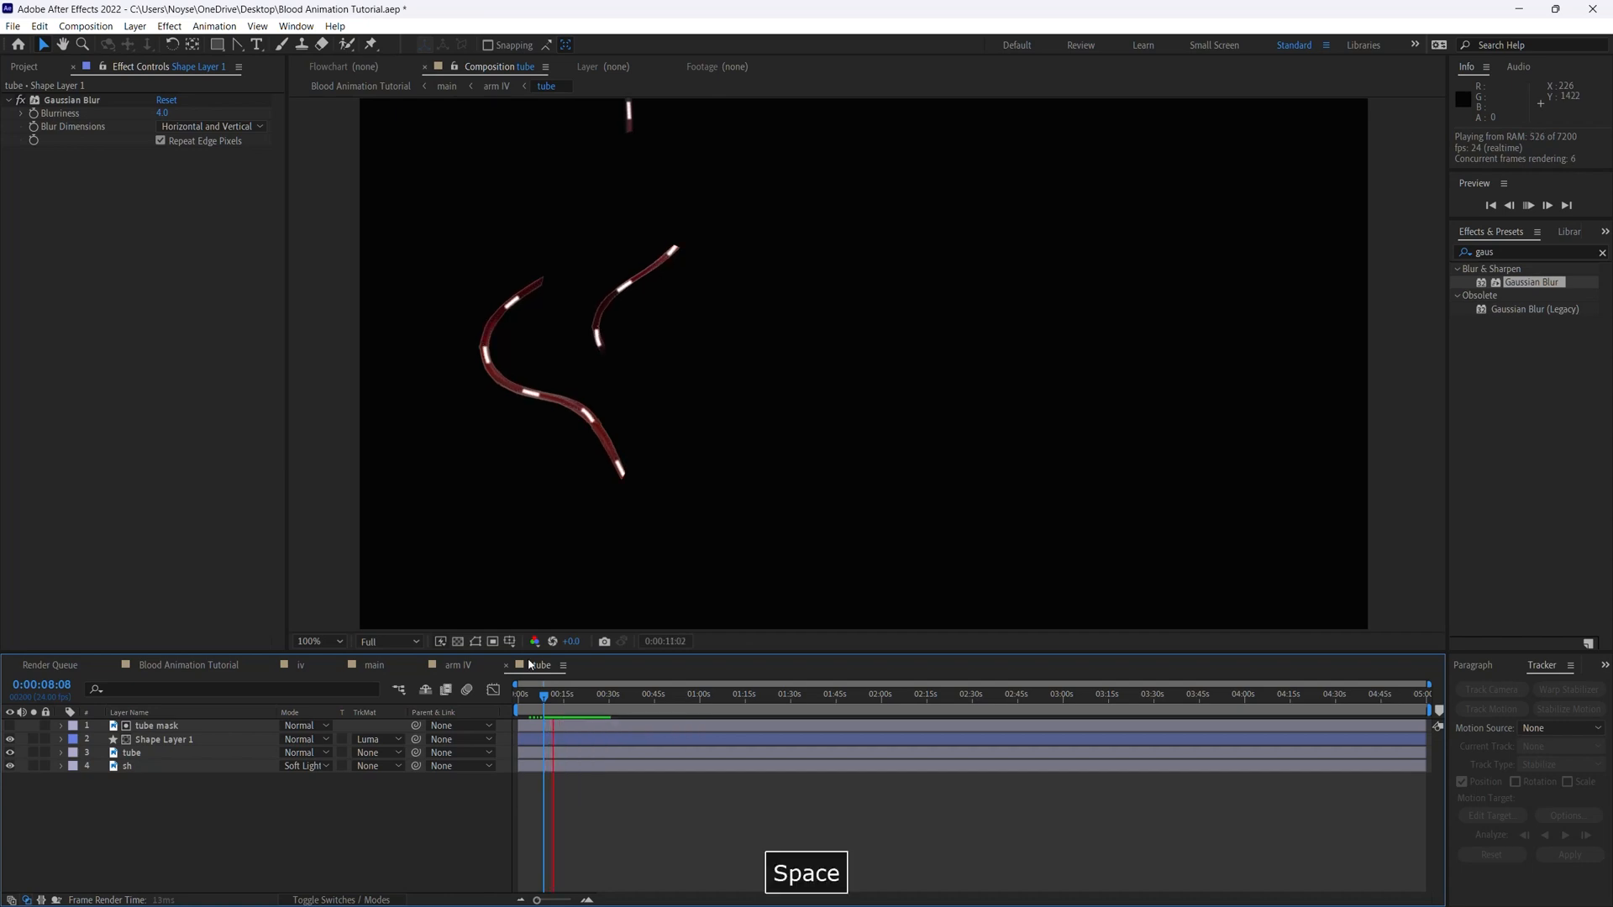
pyautogui.moveTo(546, 697); pyautogui.dragTo(474, 702)
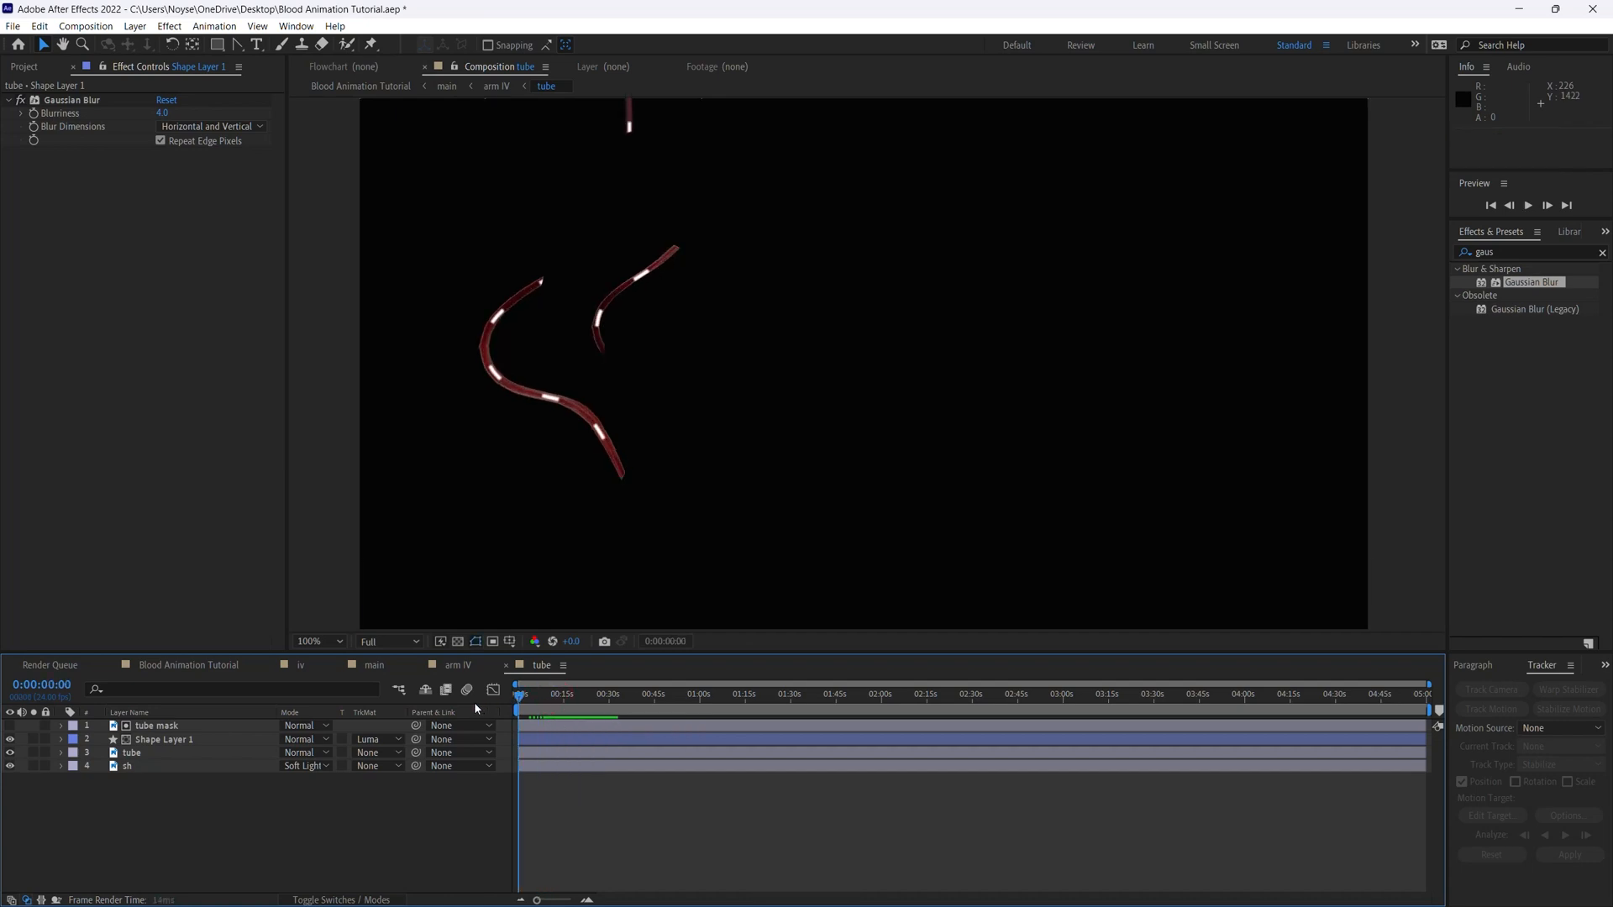
# Change the stroke color of Shape Layer 1 to black (000000)
pyautogui.click(172, 741)
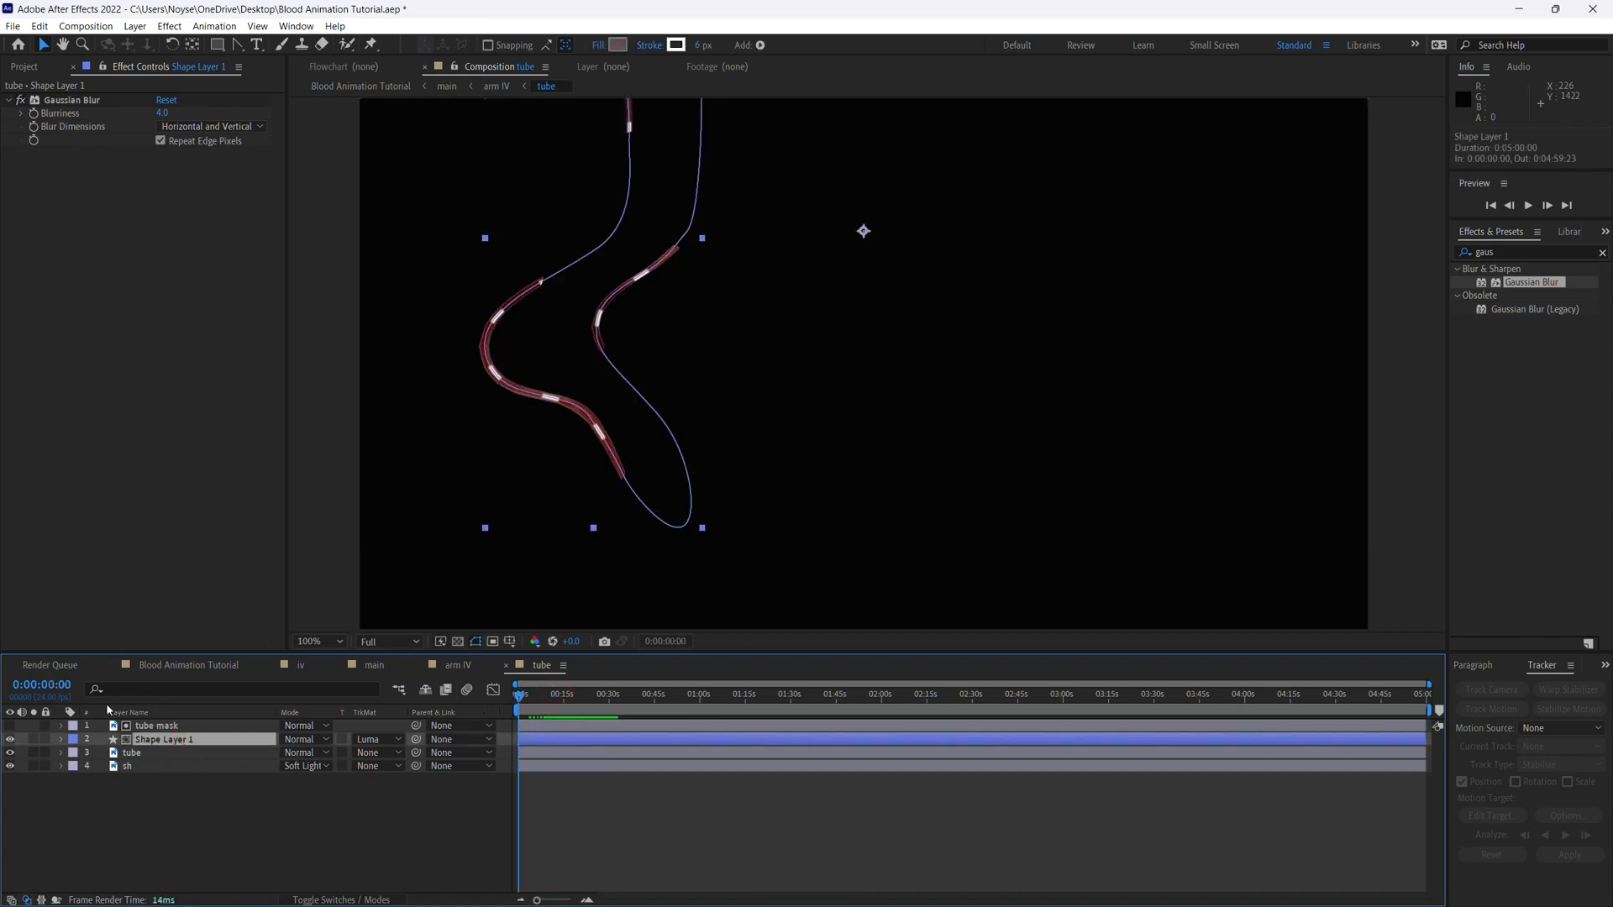
pyautogui.click(61, 740)
pyautogui.click(290, 806)
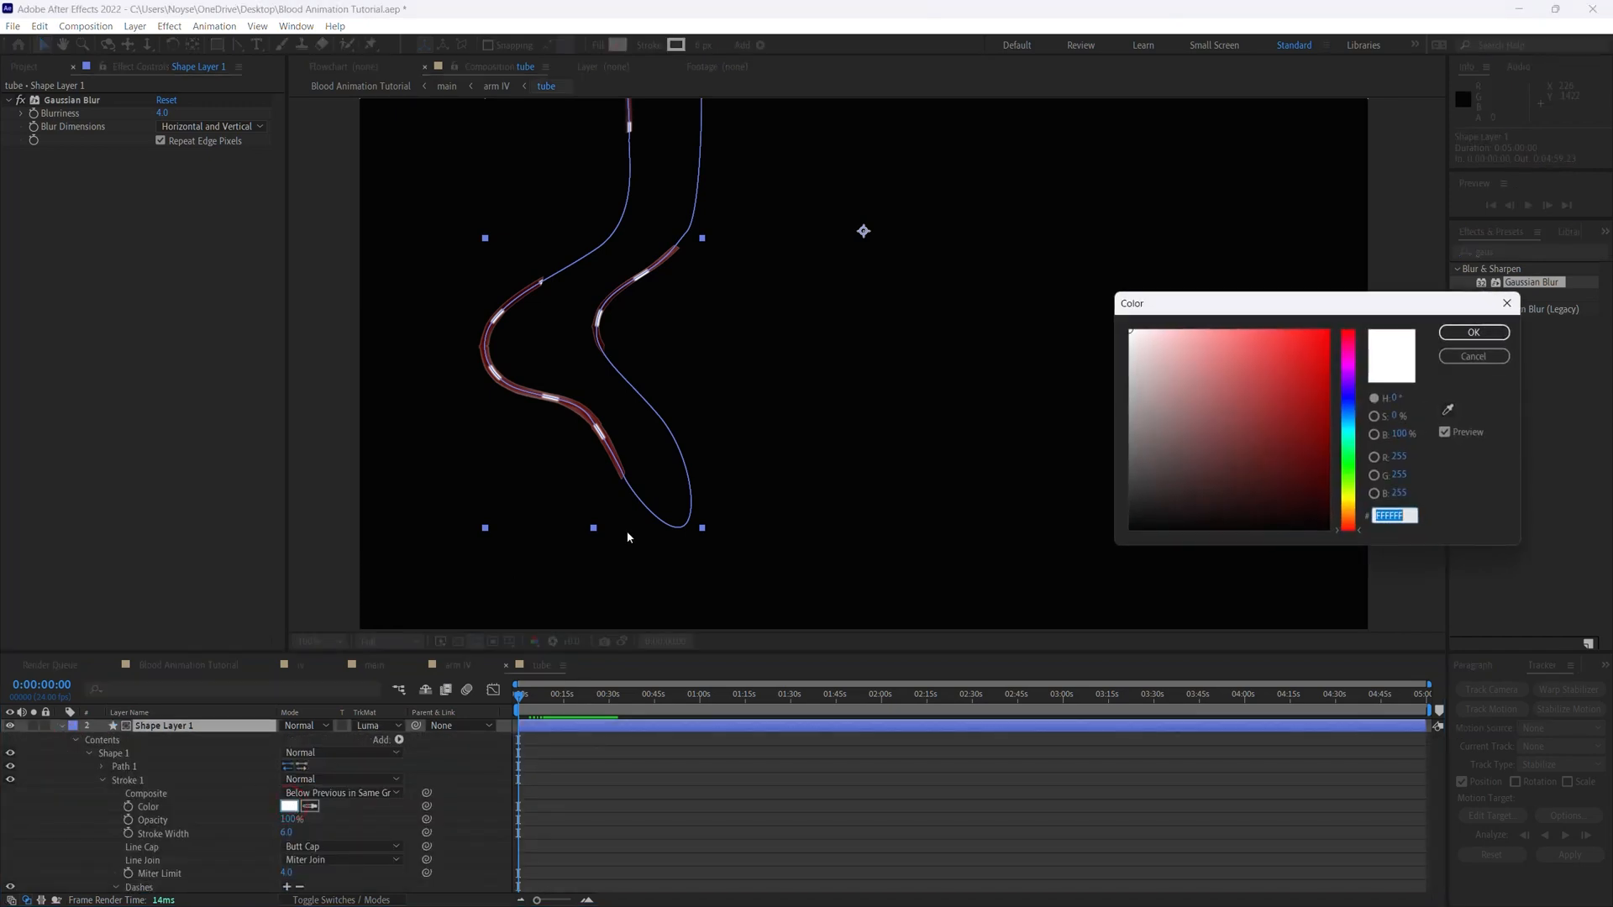
pyautogui.moveTo(1166, 451); pyautogui.dragTo(1119, 542)
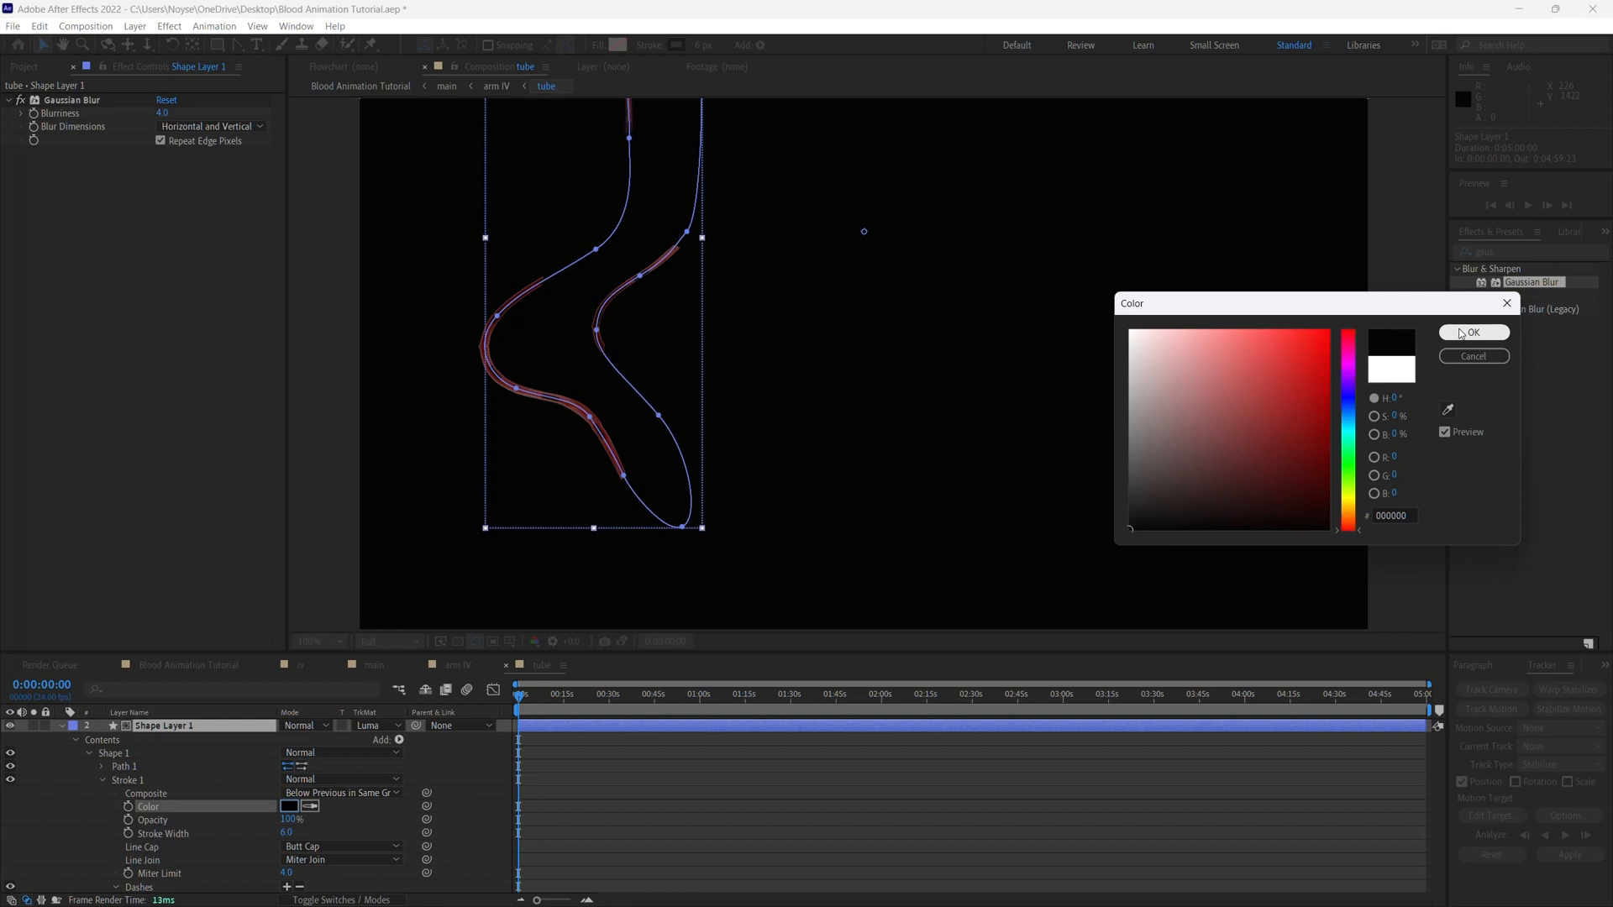
pyautogui.click(1473, 333)
pyautogui.click(323, 600)
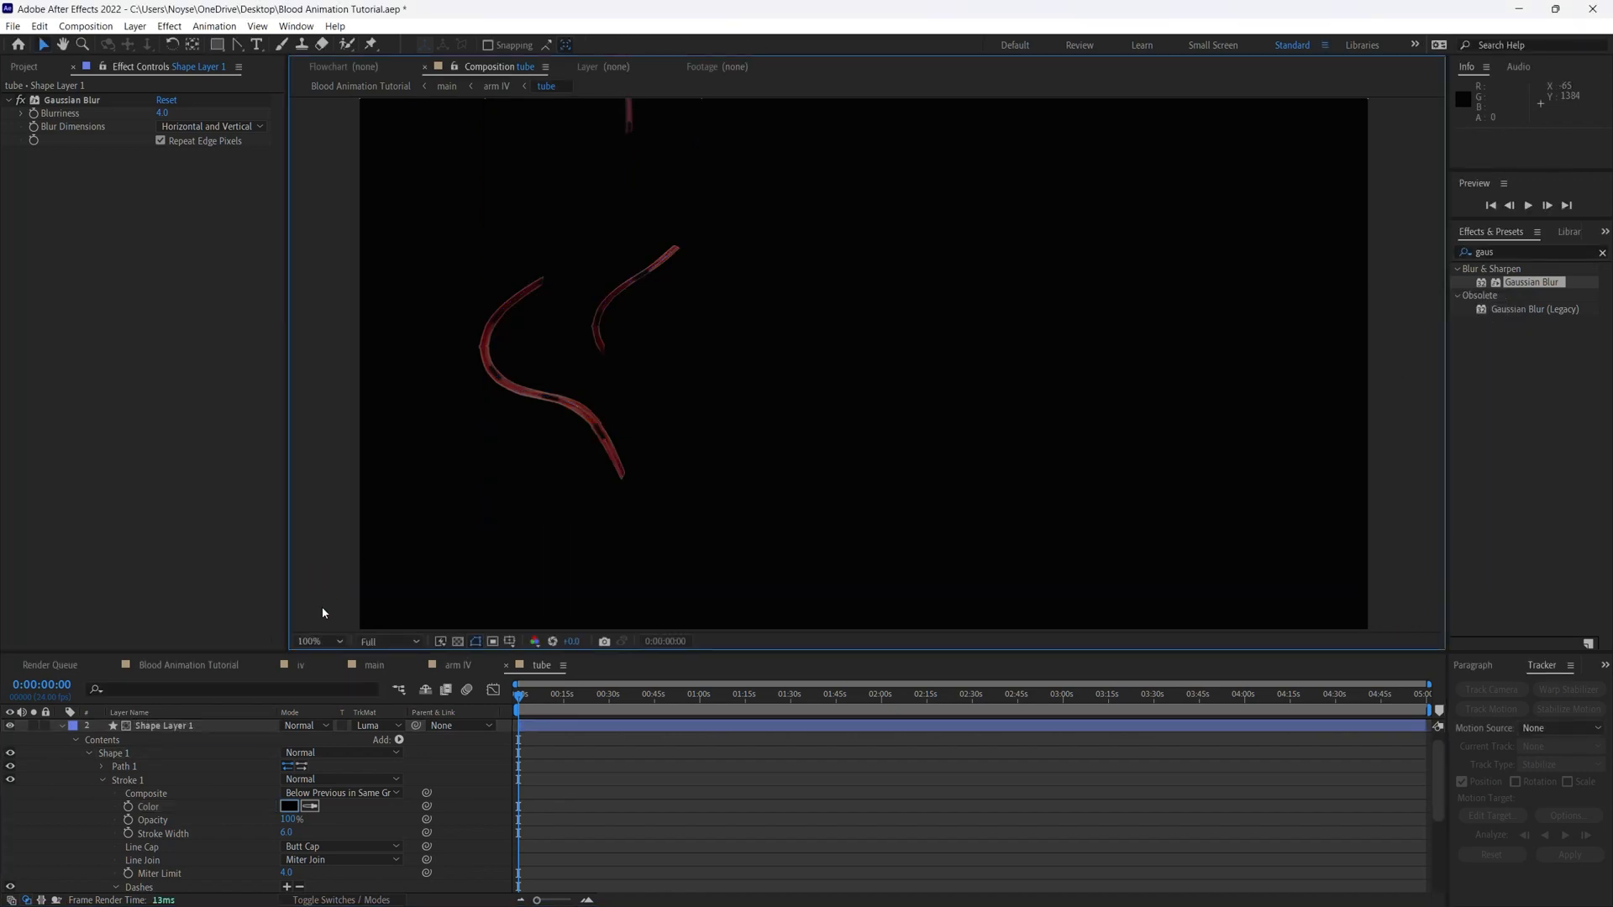
# Set the blending mode of Shape Layer 1 to Soft Light and preview the flow in the tube
pyautogui.click(316, 725)
pyautogui.click(345, 355)
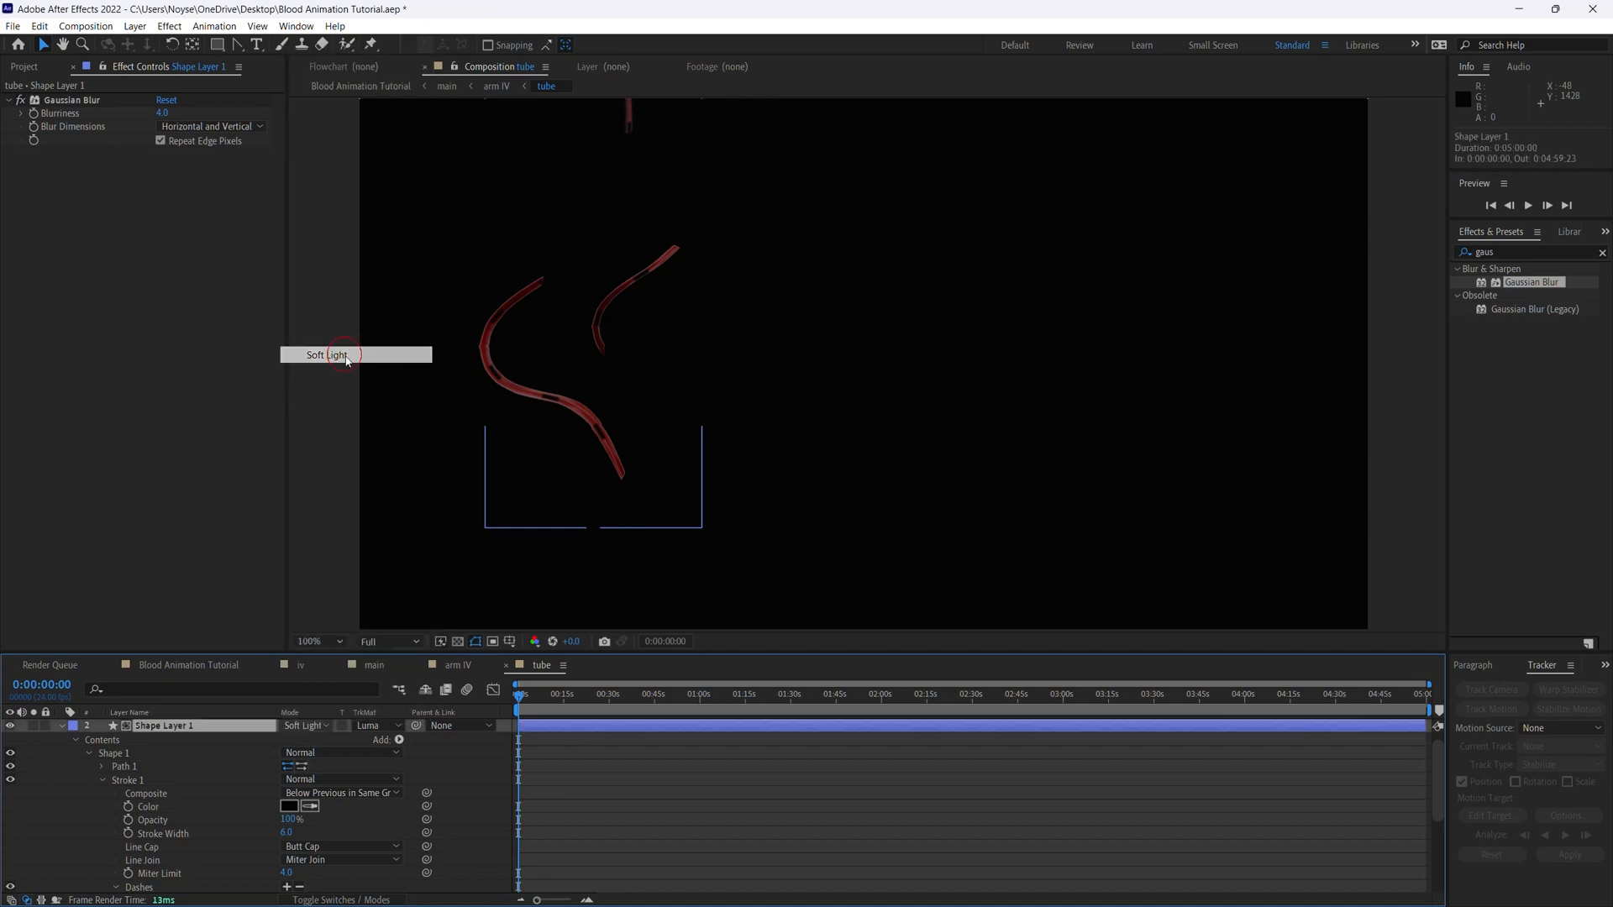
pyautogui.click(324, 457)
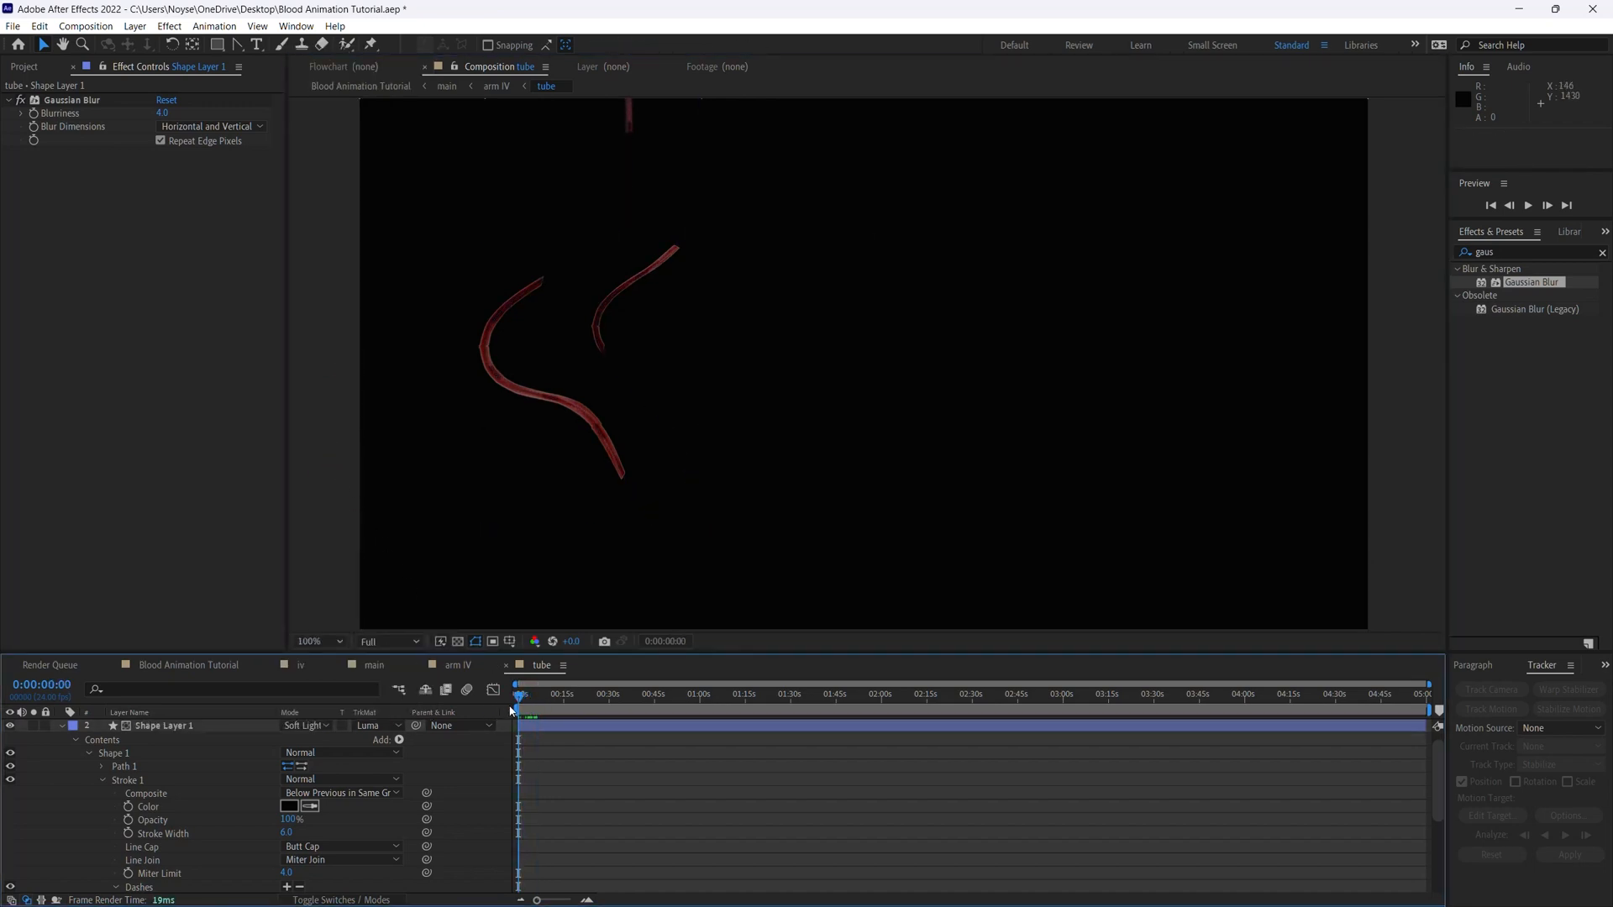
pyautogui.press('space')
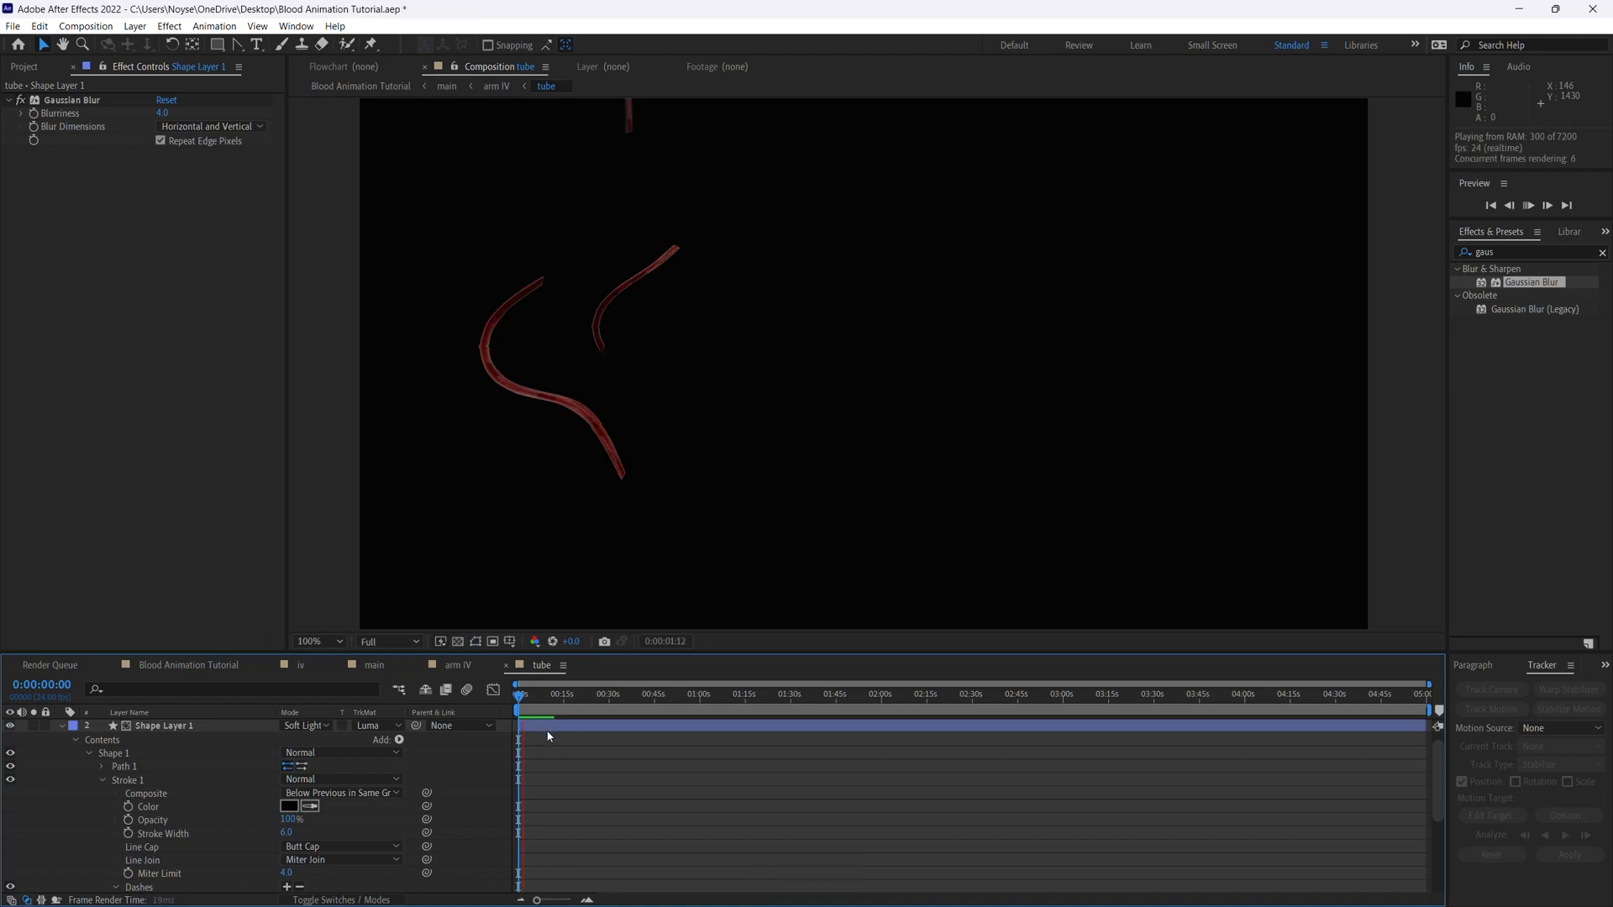
pyautogui.press('space')
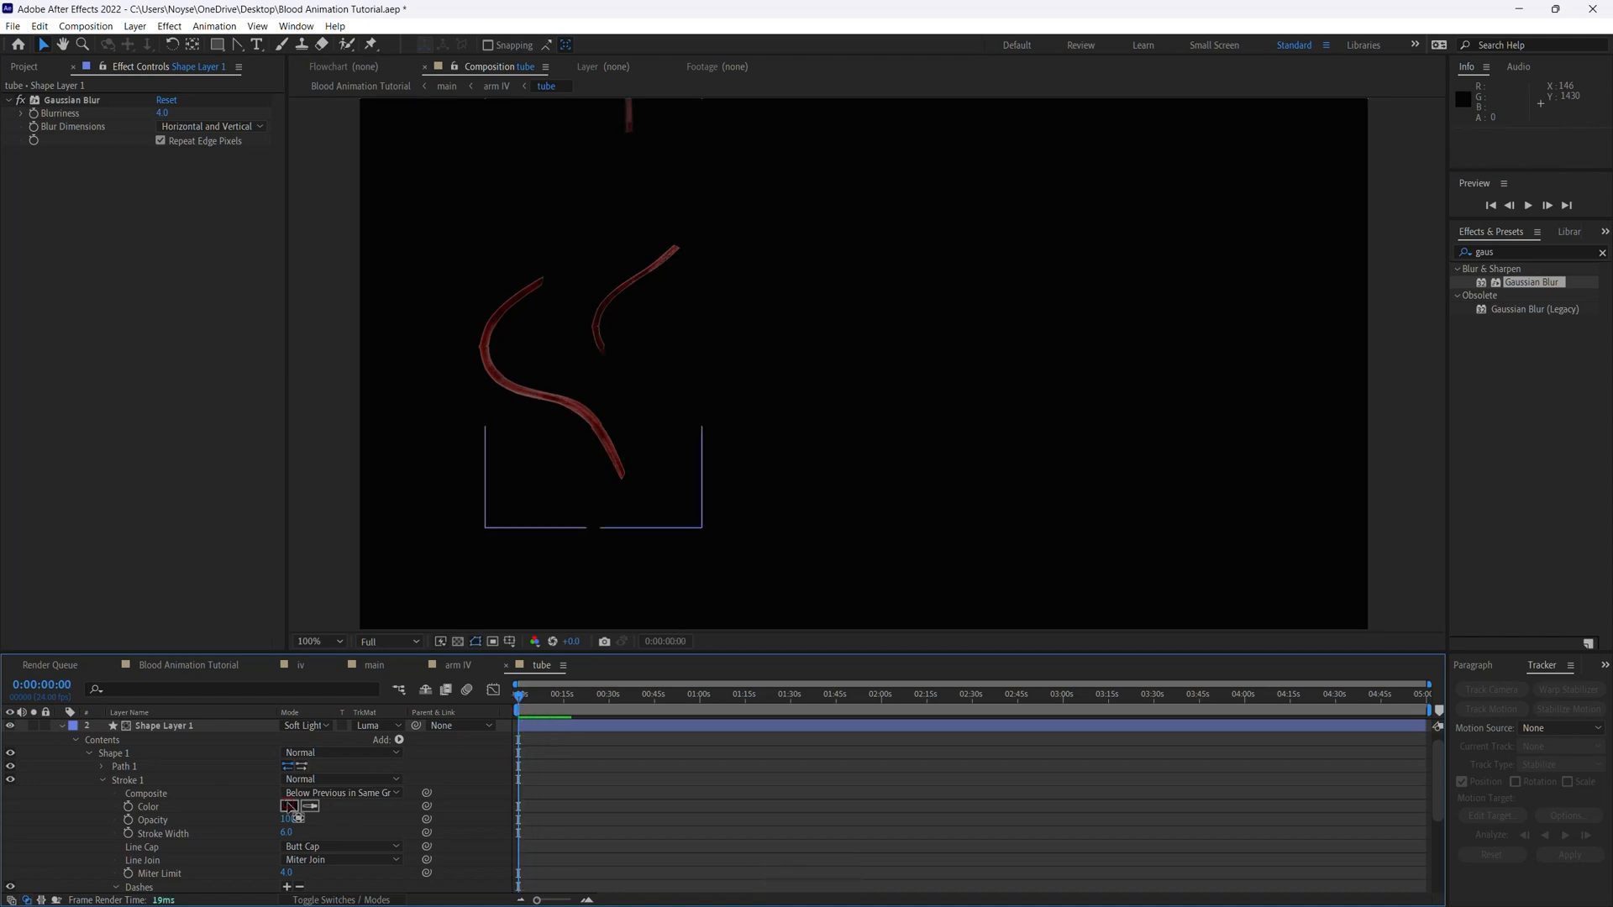
# Lighten the stroke color of Shape Layer 1 to dark grey 232323
pyautogui.click(289, 806)
pyautogui.click(1124, 497)
pyautogui.moveTo(1124, 505); pyautogui.dragTo(1126, 504)
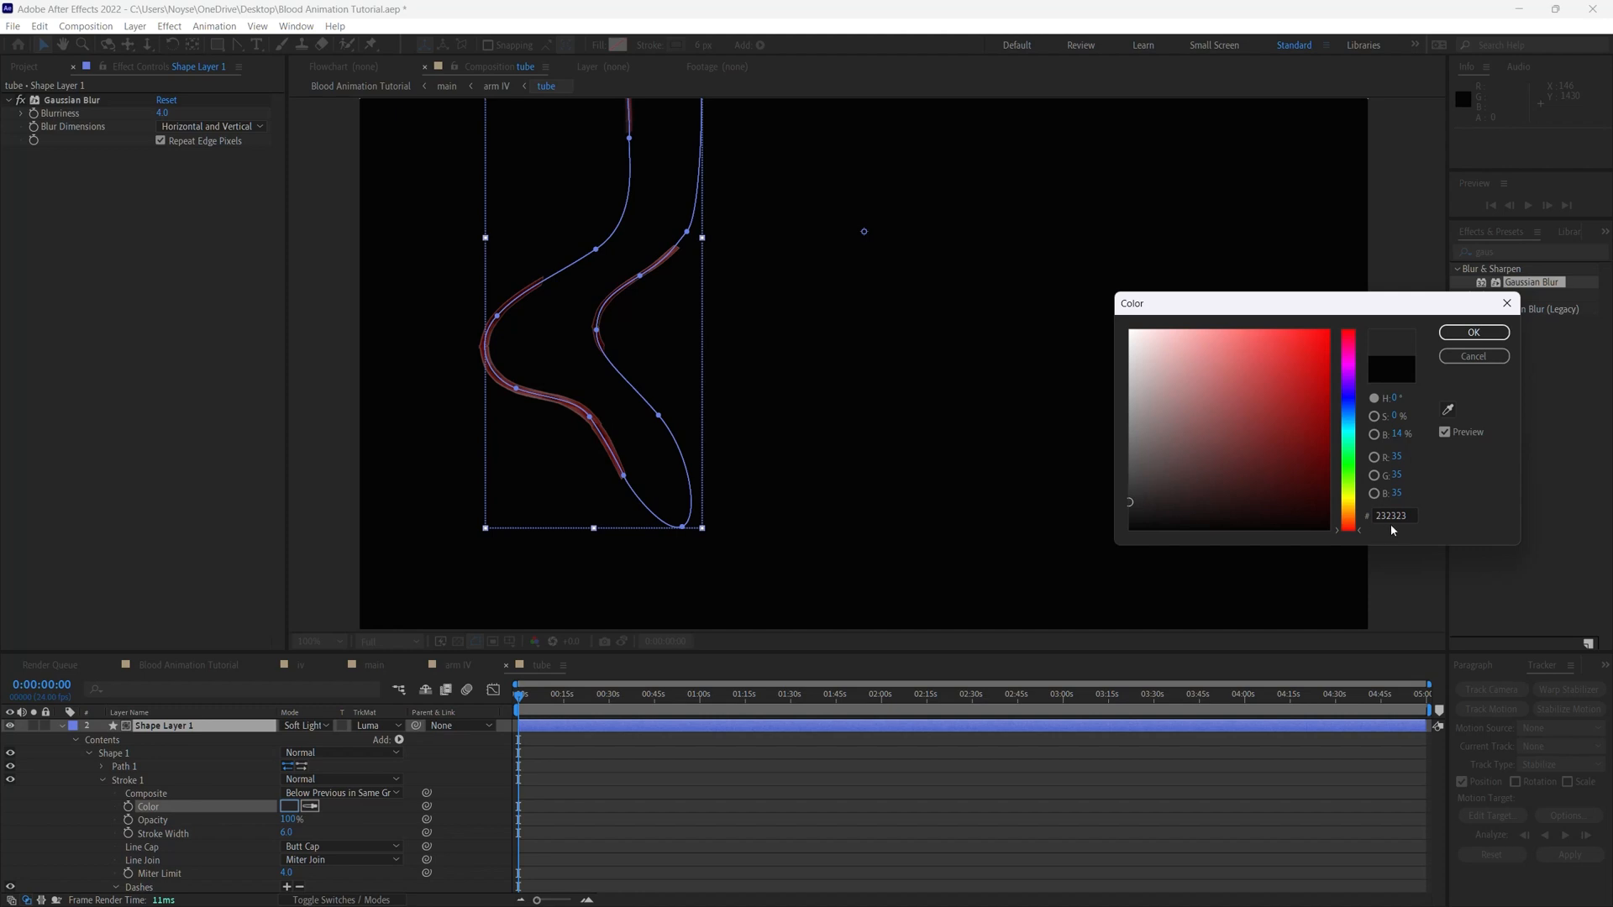
pyautogui.click(1474, 332)
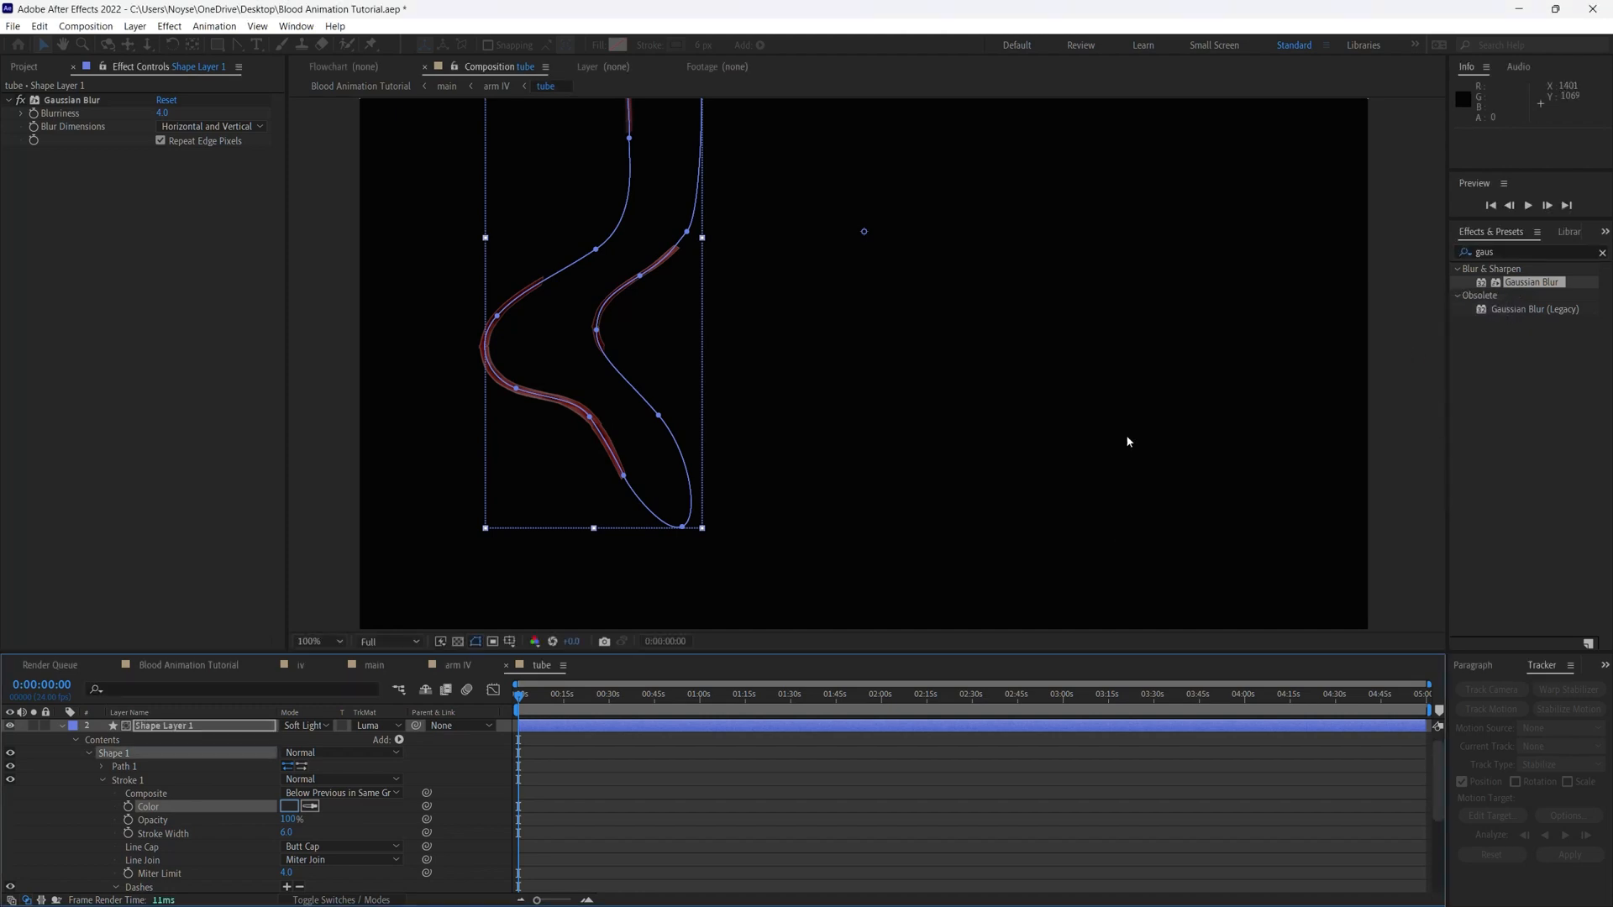
pyautogui.click(319, 556)
# Preview the dark grey flow from the first frame and save the project
pyautogui.click(522, 702)
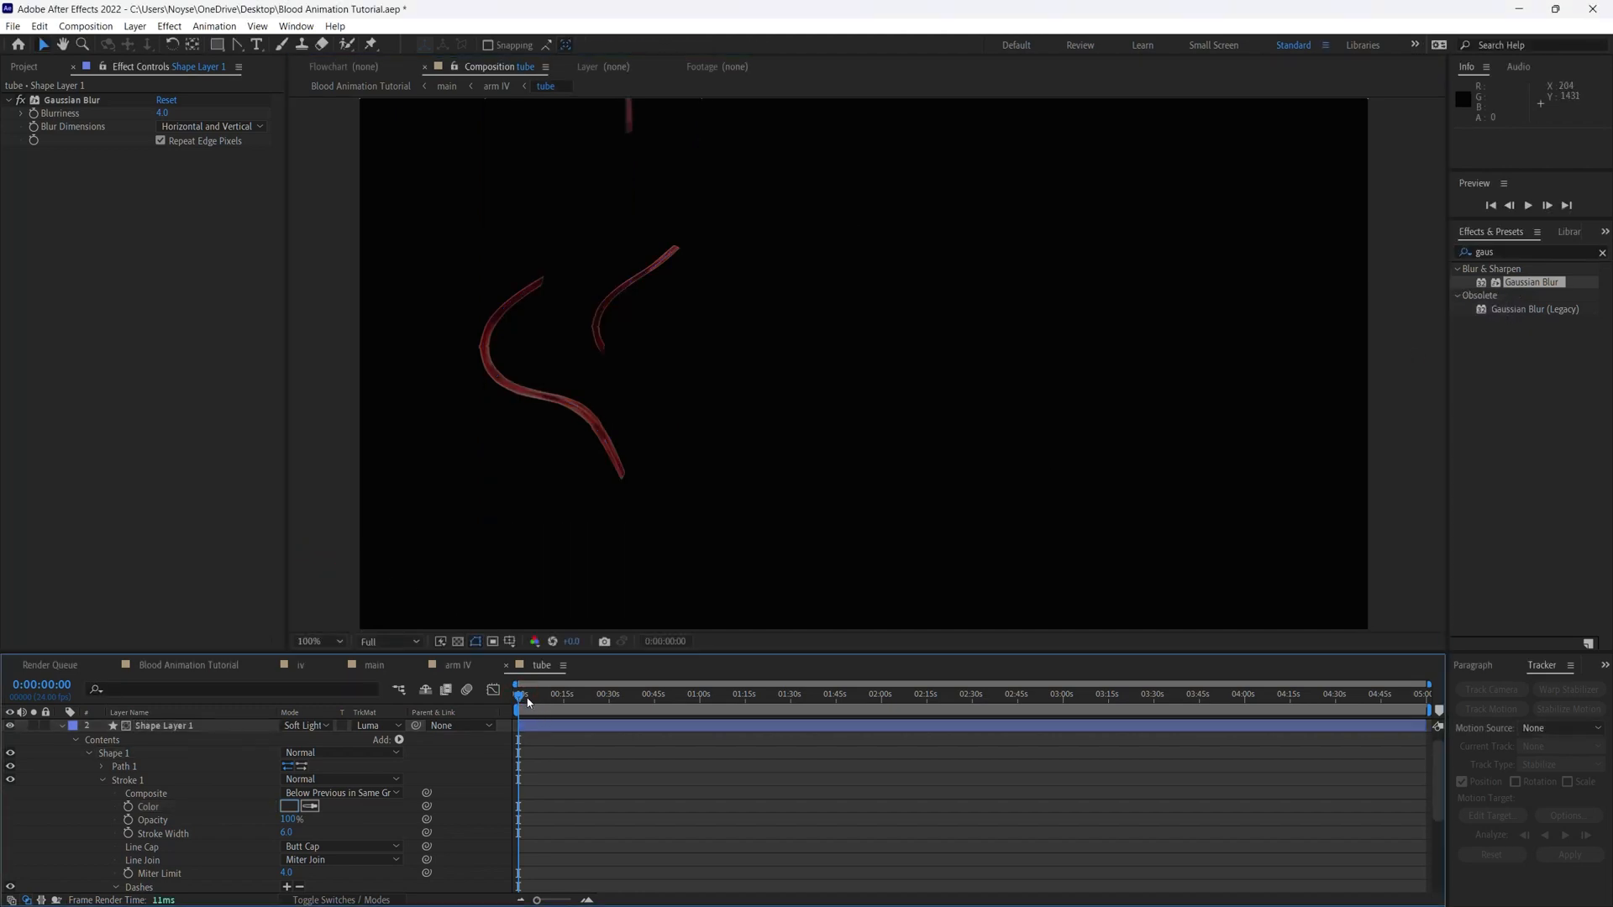
pyautogui.press('space')
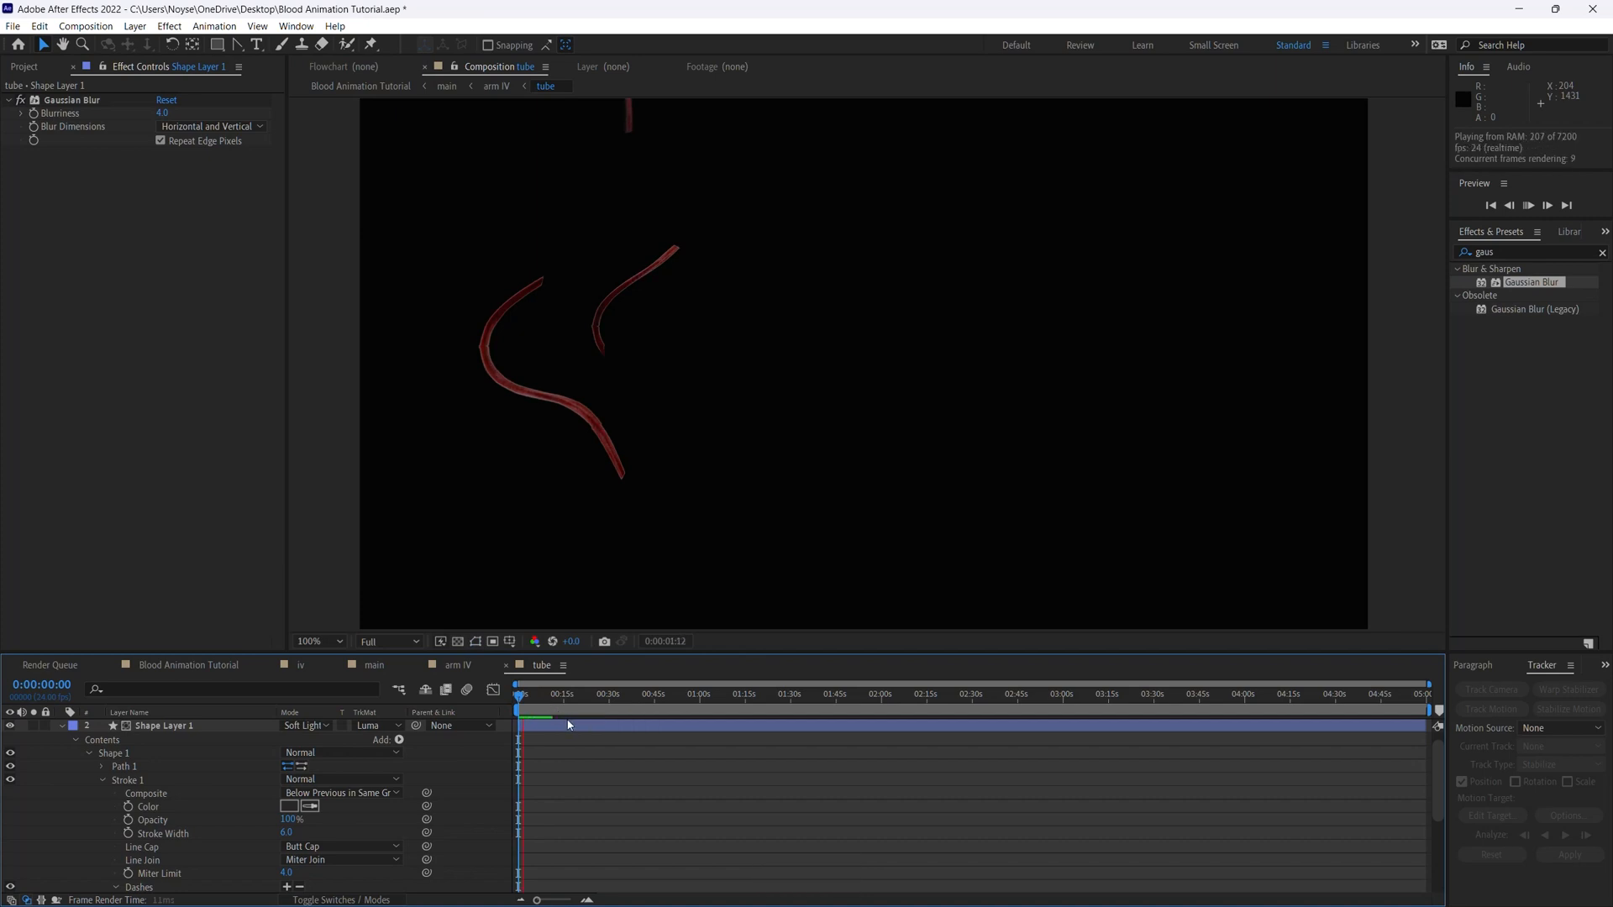
pyautogui.press('space')
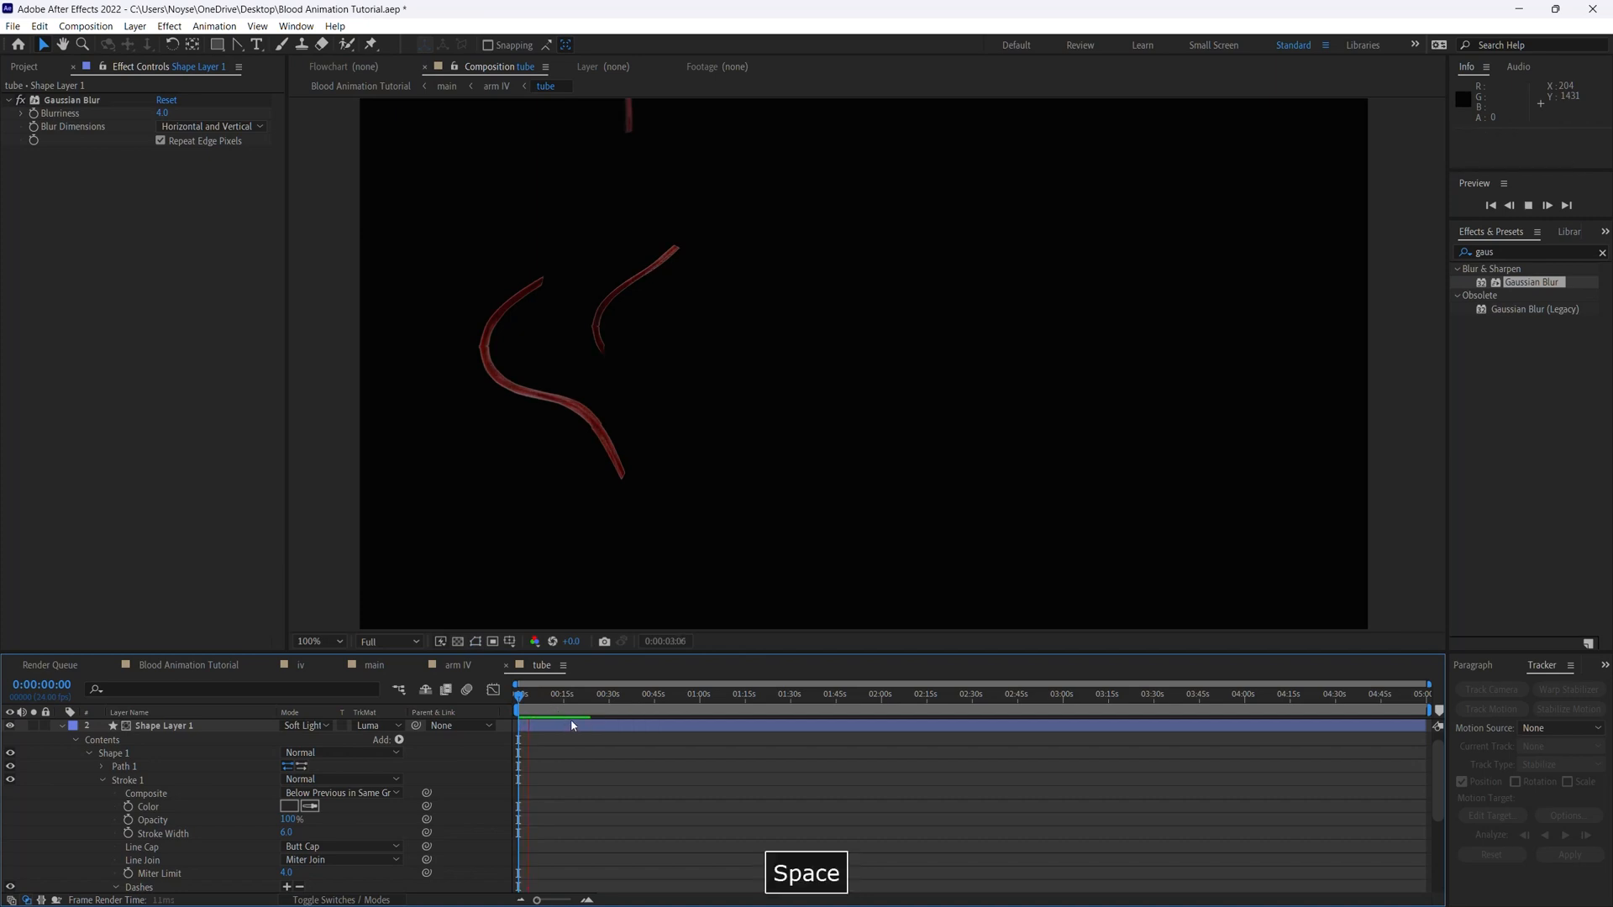
pyautogui.hotkey('ctrl', 's')
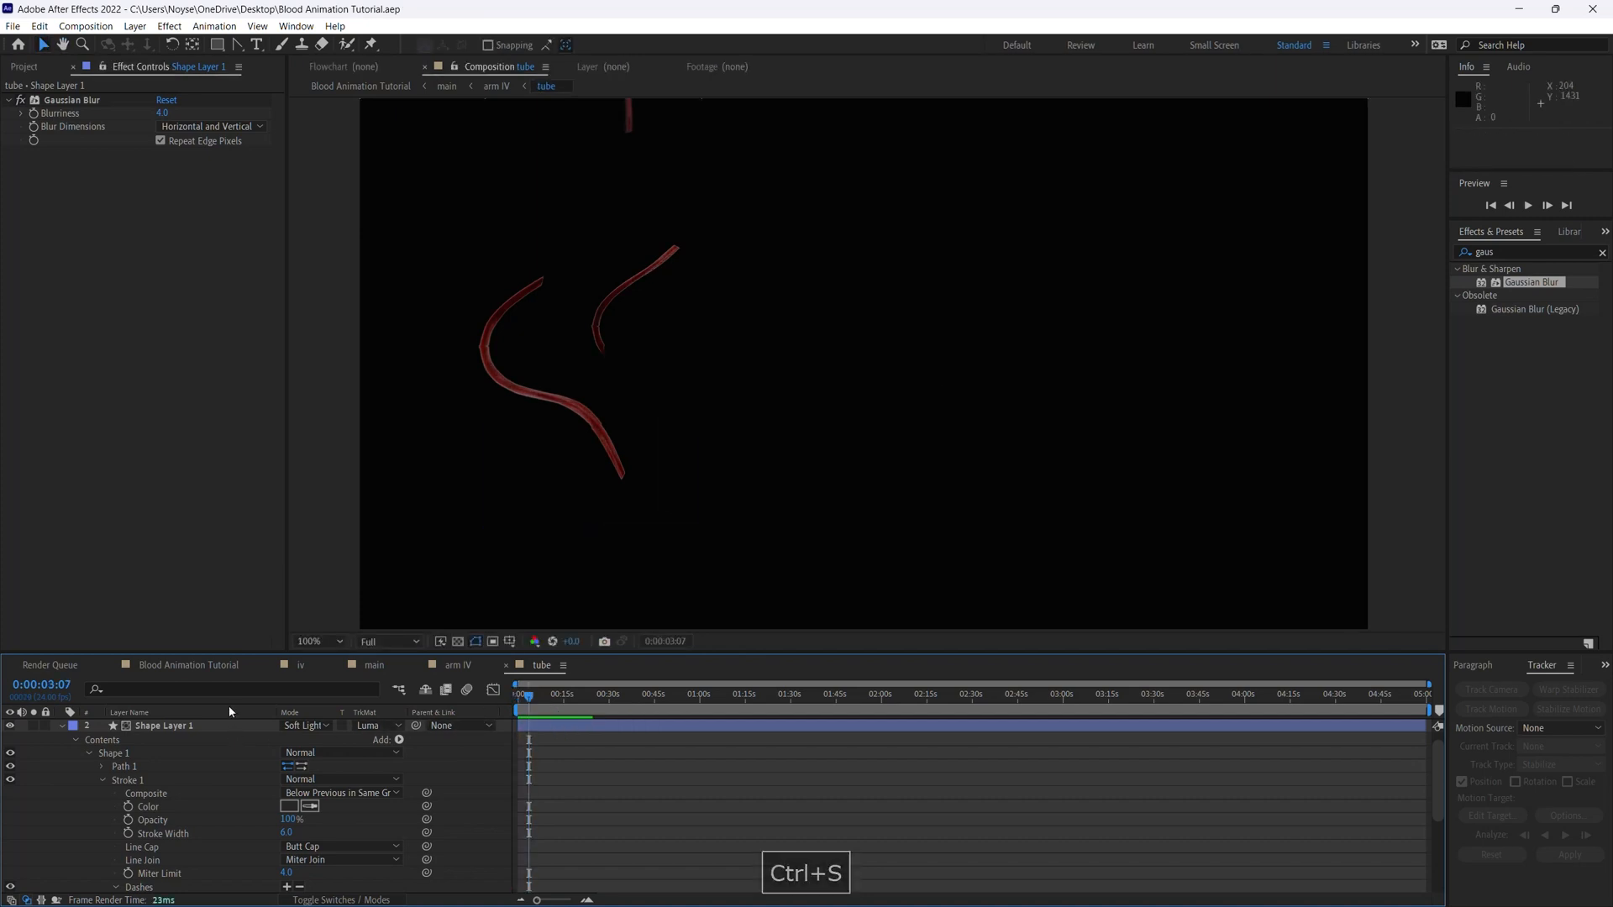
# Open the Blood Animation Tutorial composition and preview the full scene from the start
pyautogui.click(189, 664)
pyautogui.click(580, 844)
pyautogui.moveTo(528, 694); pyautogui.dragTo(500, 692)
pyautogui.press('space')
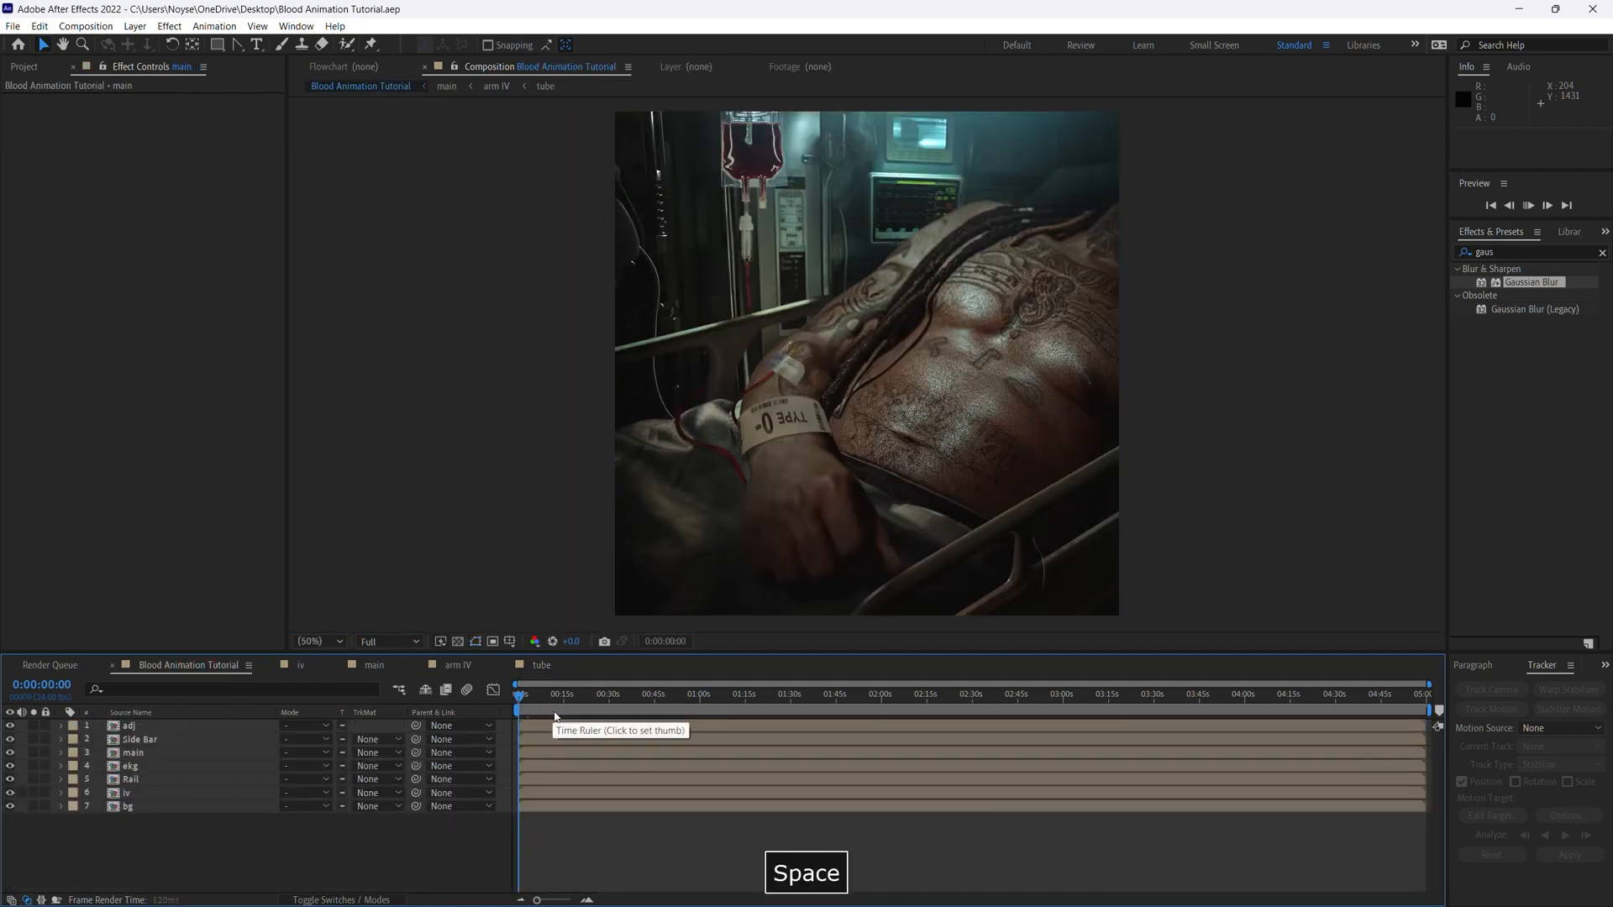
pyautogui.press('space')
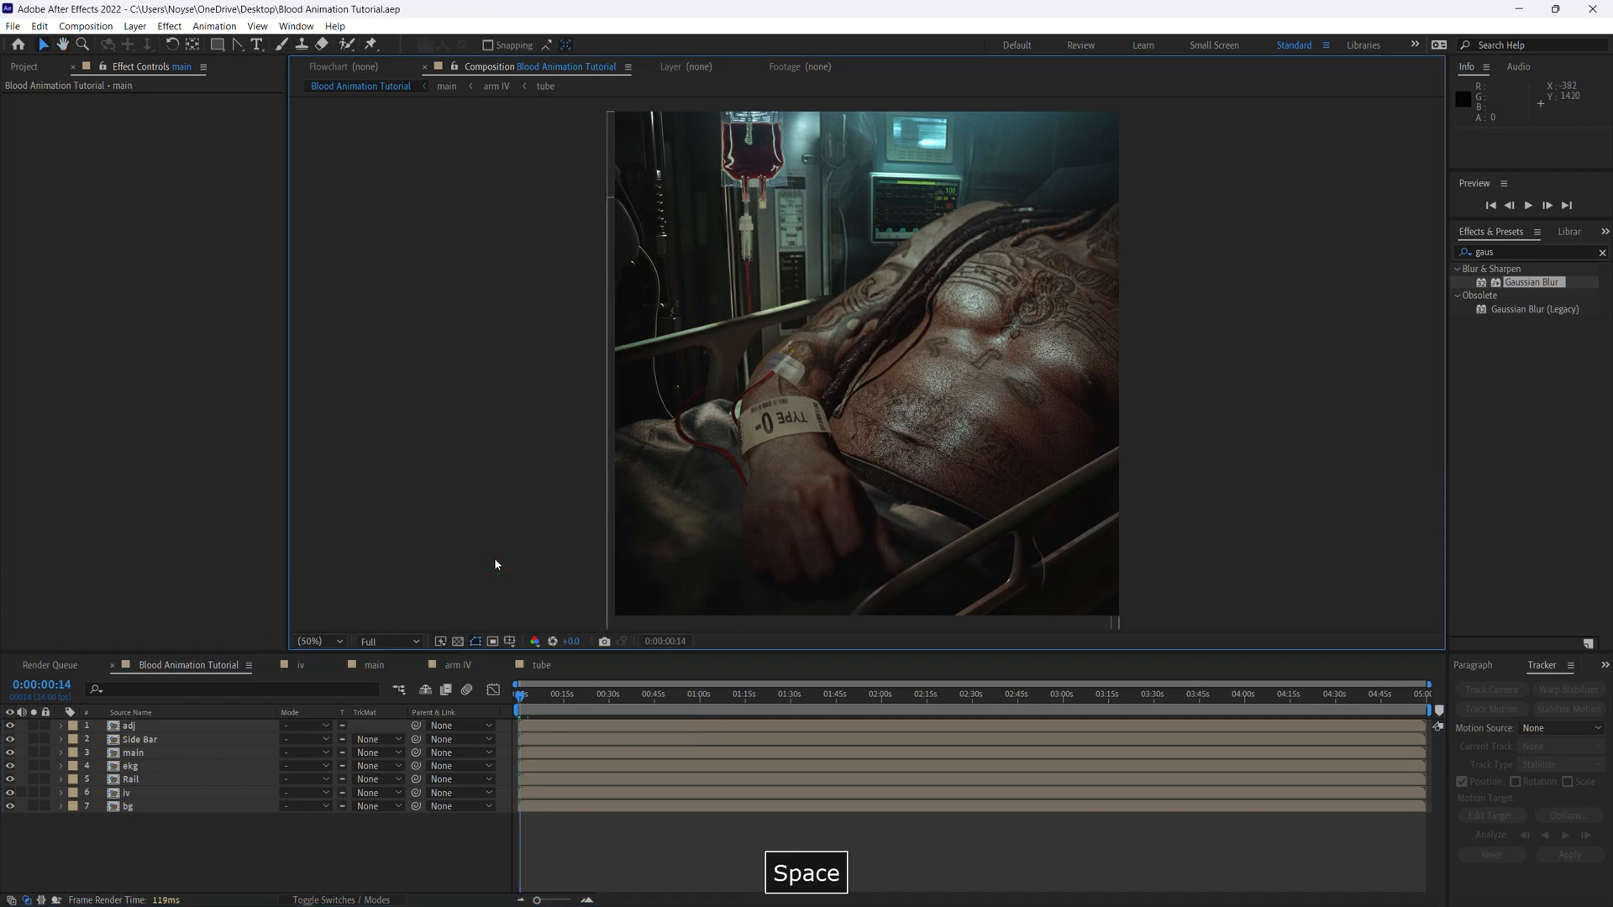
# Preview the arm tubes up close at 100% from the first frame, and save the project
pyautogui.hotkey('ctrl', '=')
pyautogui.press('space')
pyautogui.moveTo(797, 358)
pyautogui.mouseDown()
pyautogui.moveTo(804, 382)
pyautogui.moveTo(811, 367)
pyautogui.mouseUp()
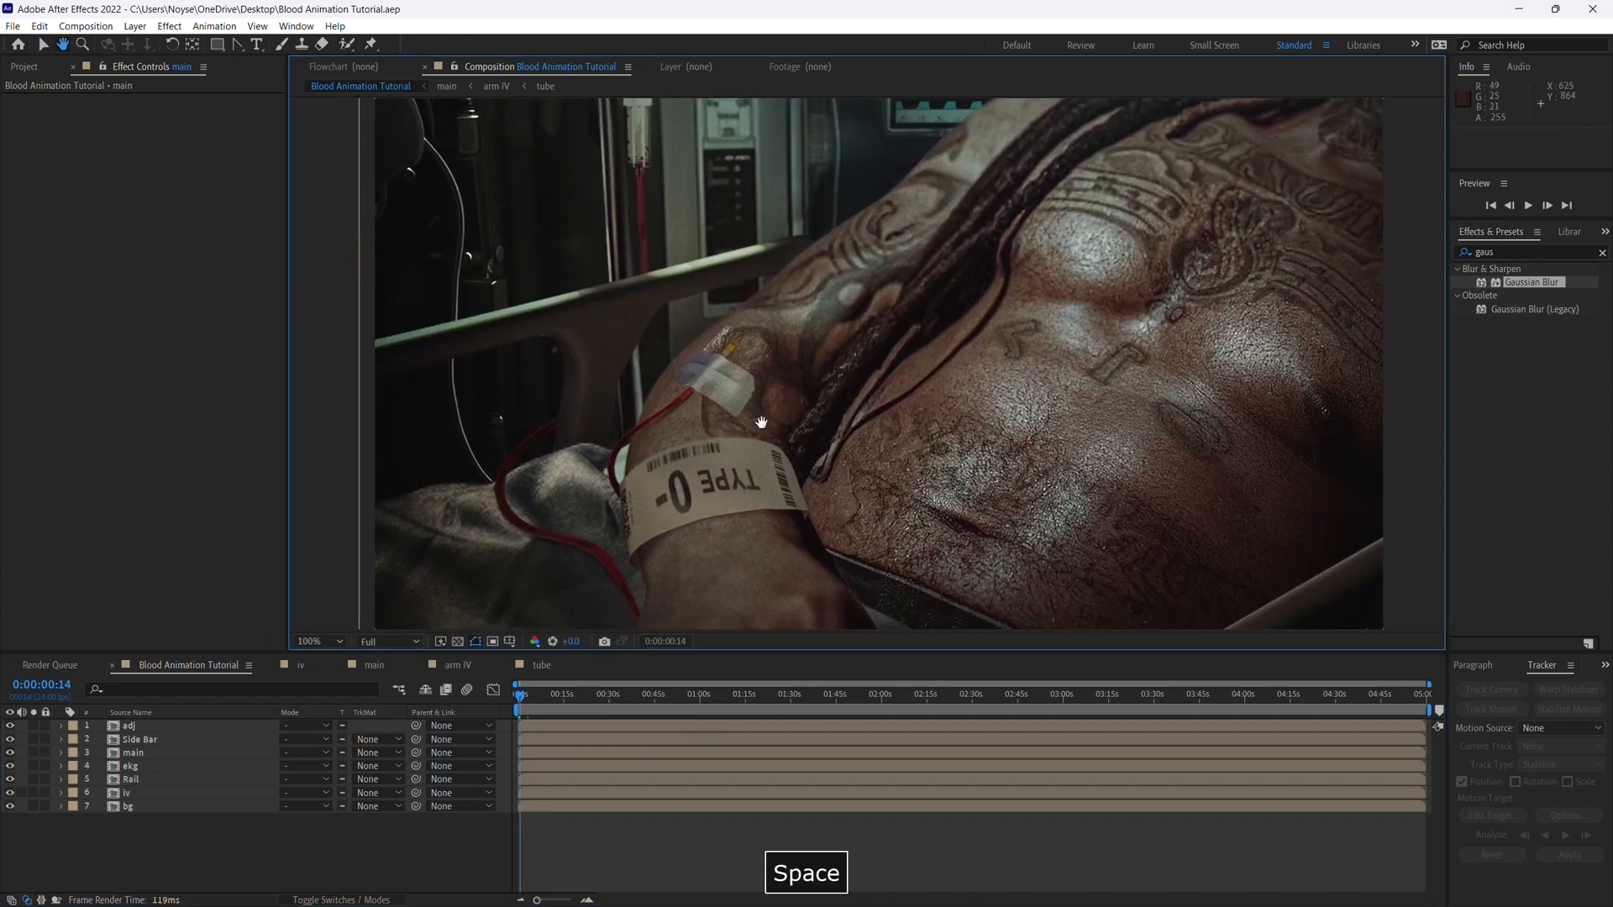
pyautogui.click(520, 697)
pyautogui.press('space')
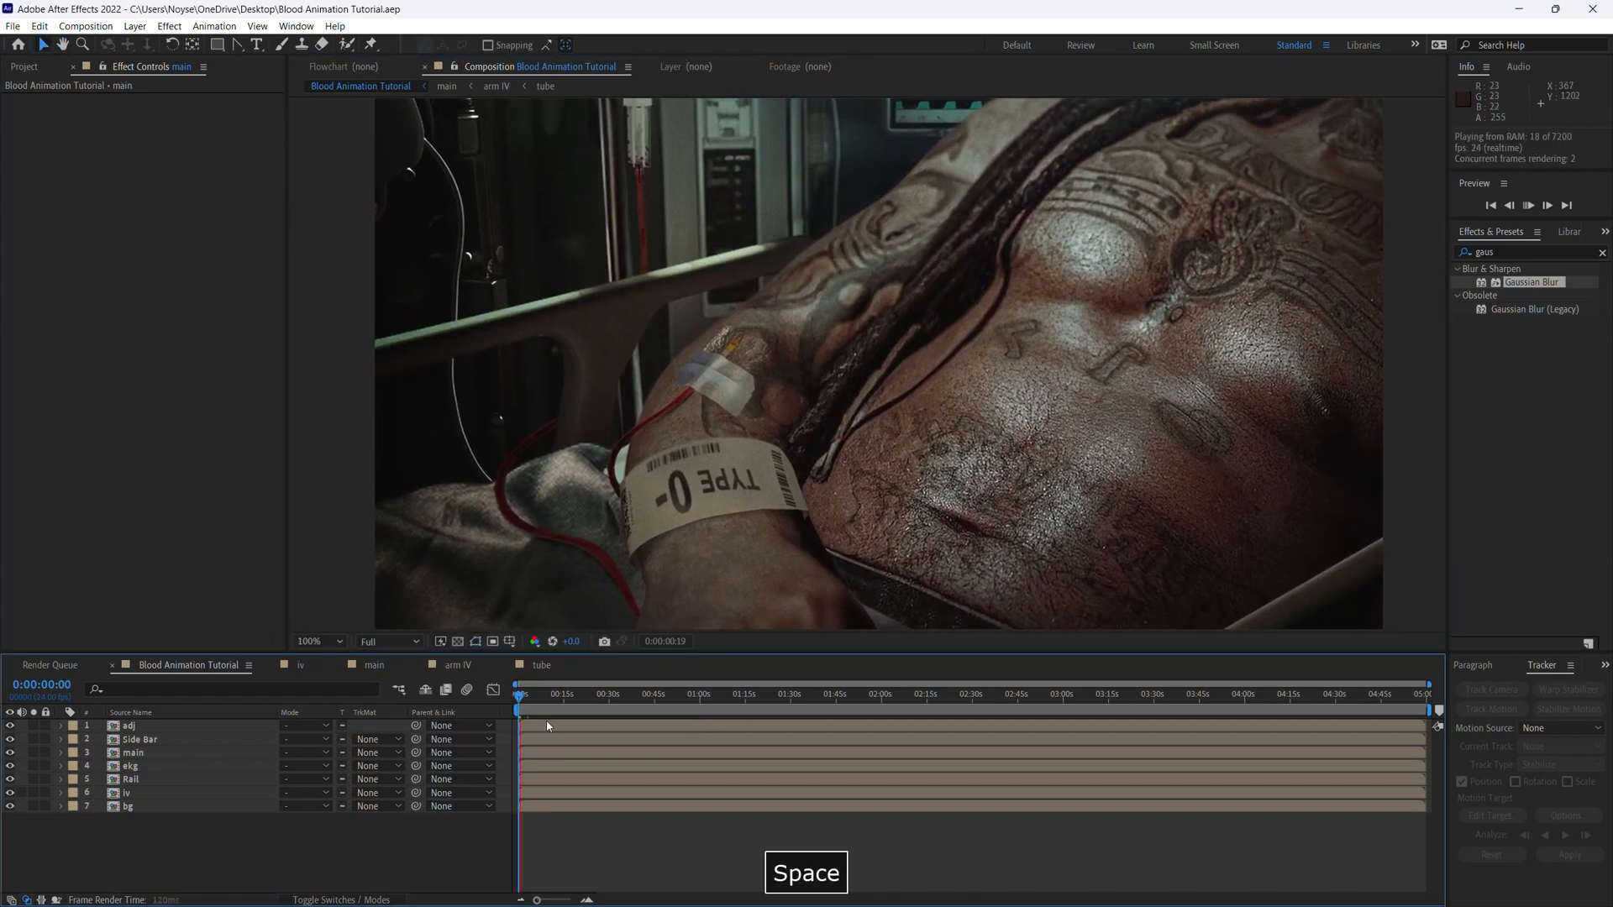
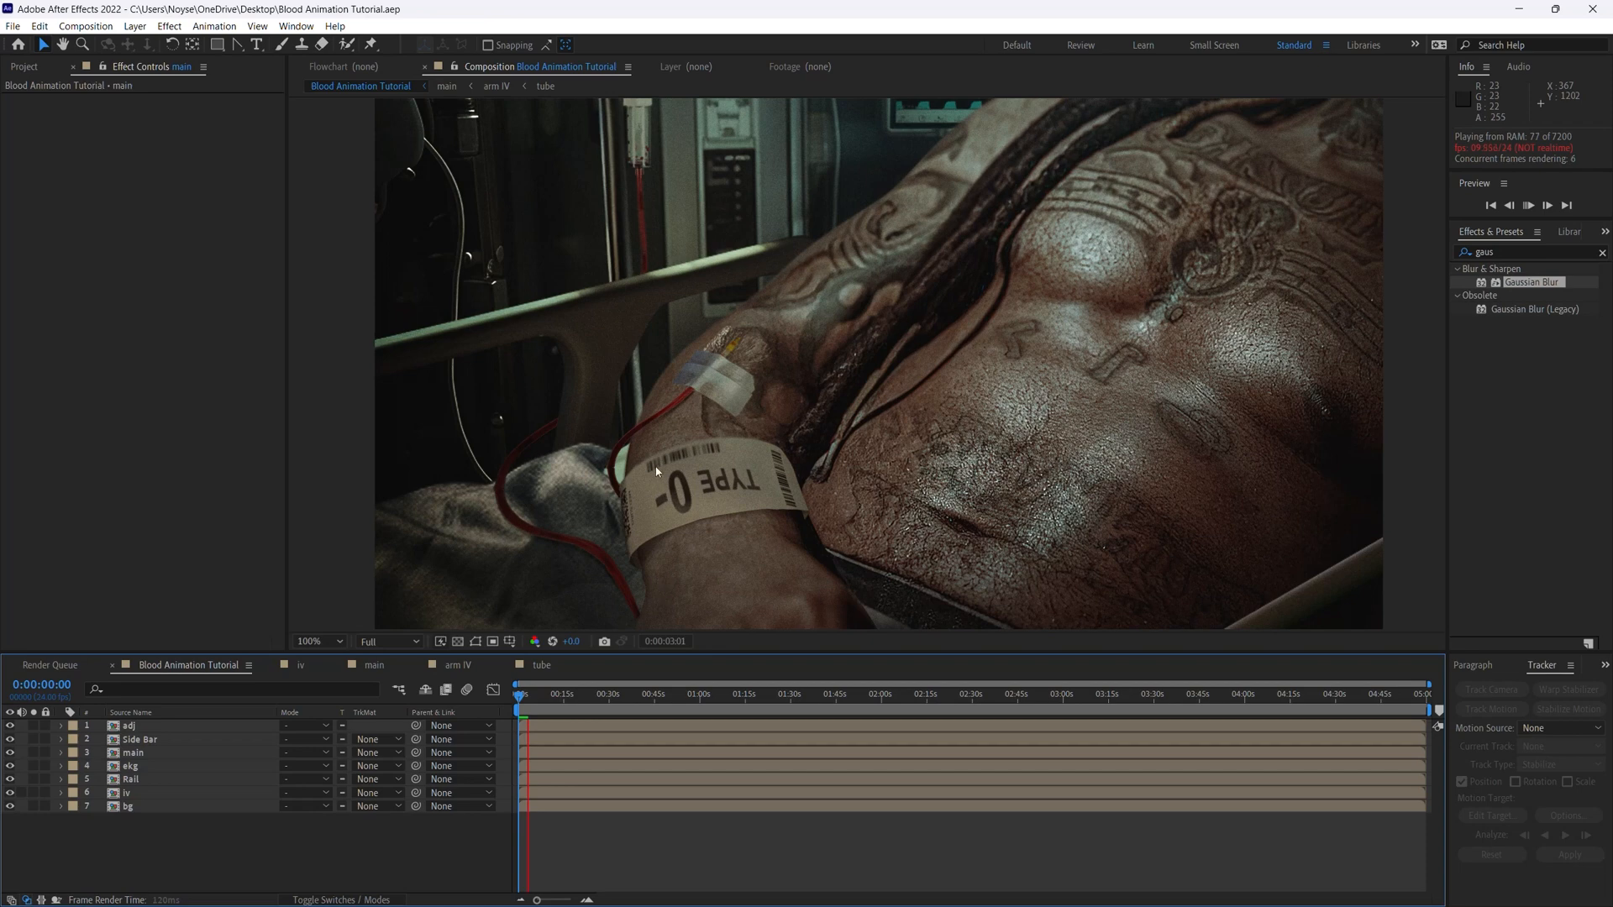
pyautogui.press('space')
pyautogui.hotkey('ctrl', 's')
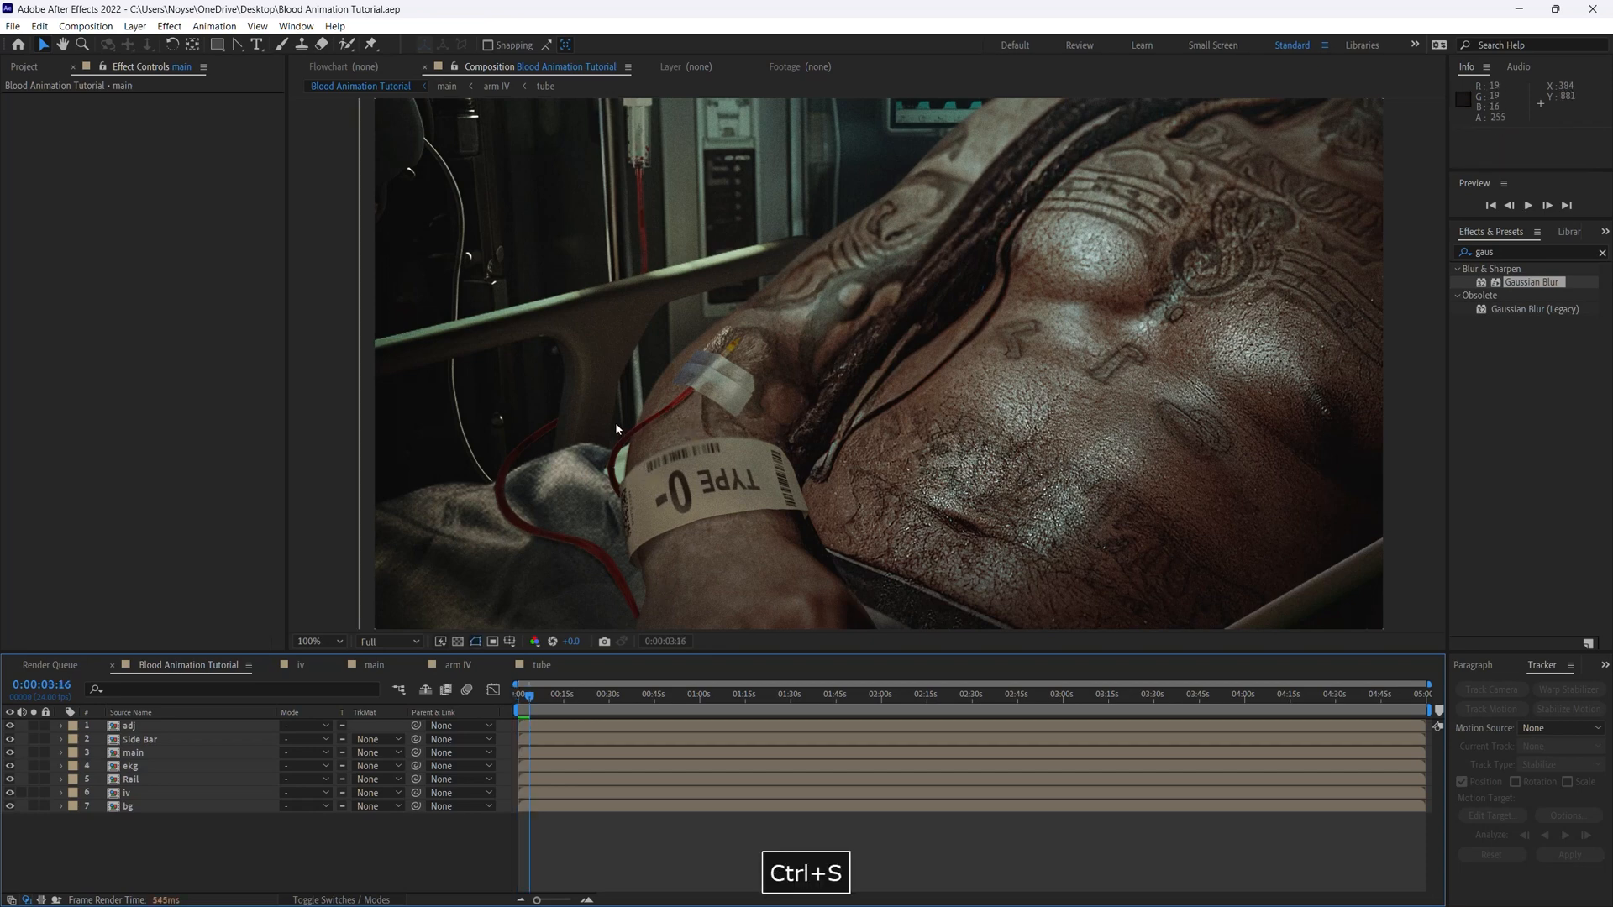
# Open the ekg composition for the heart monitor and bring its screen into view
pyautogui.press('space')
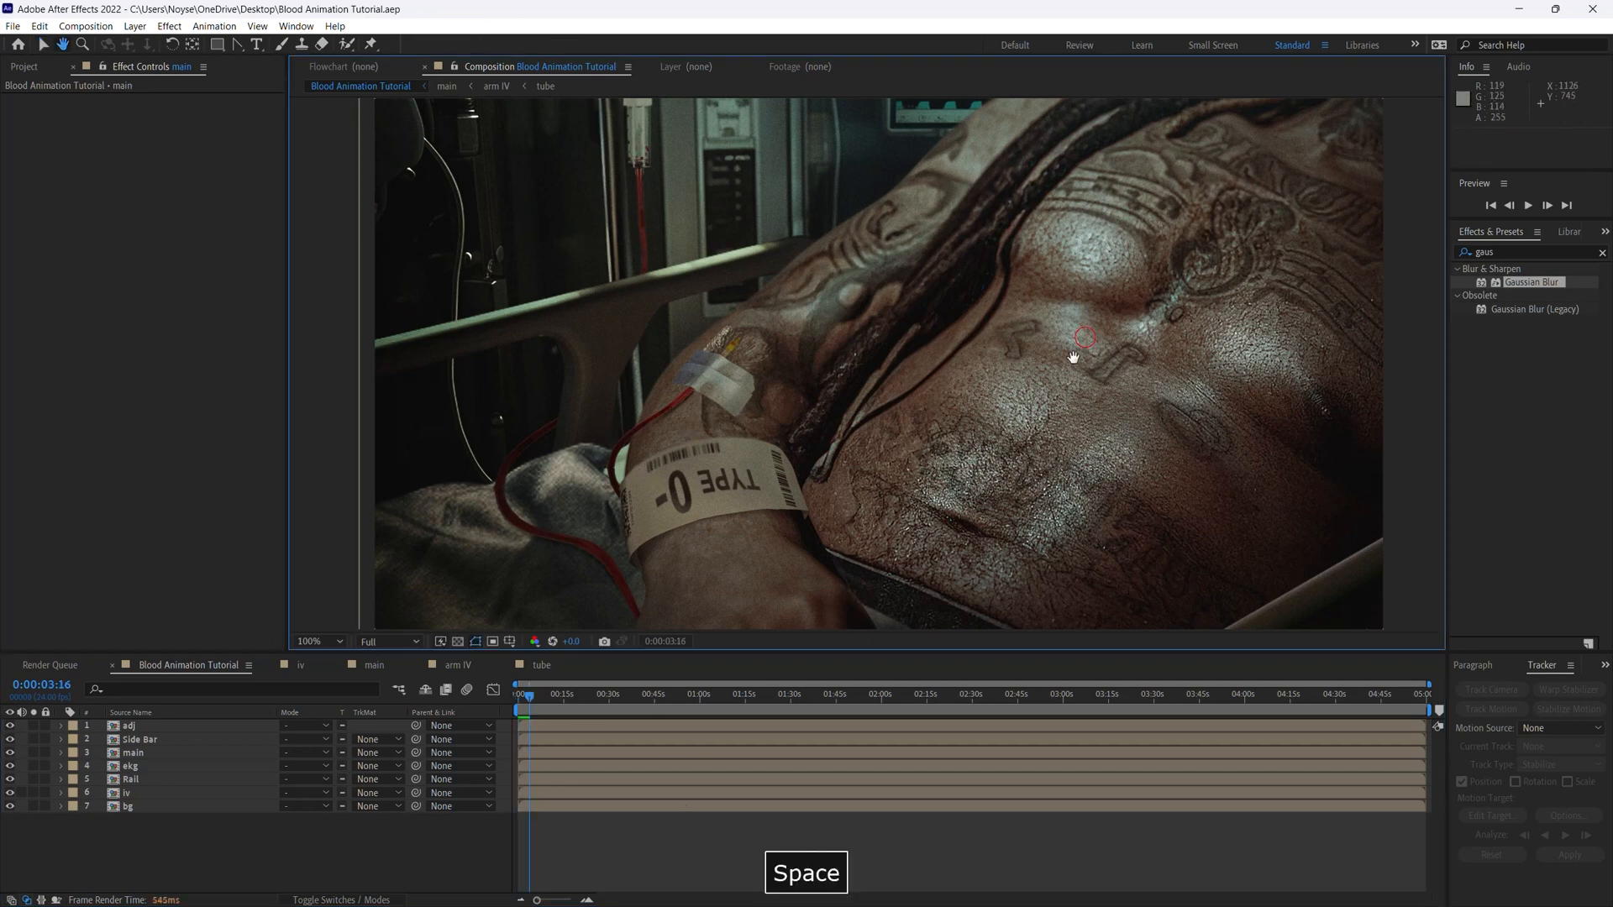
pyautogui.moveTo(1065, 342); pyautogui.dragTo(1006, 448)
pyautogui.moveTo(1063, 374); pyautogui.dragTo(1006, 456)
pyautogui.moveTo(897, 365); pyautogui.dragTo(890, 429)
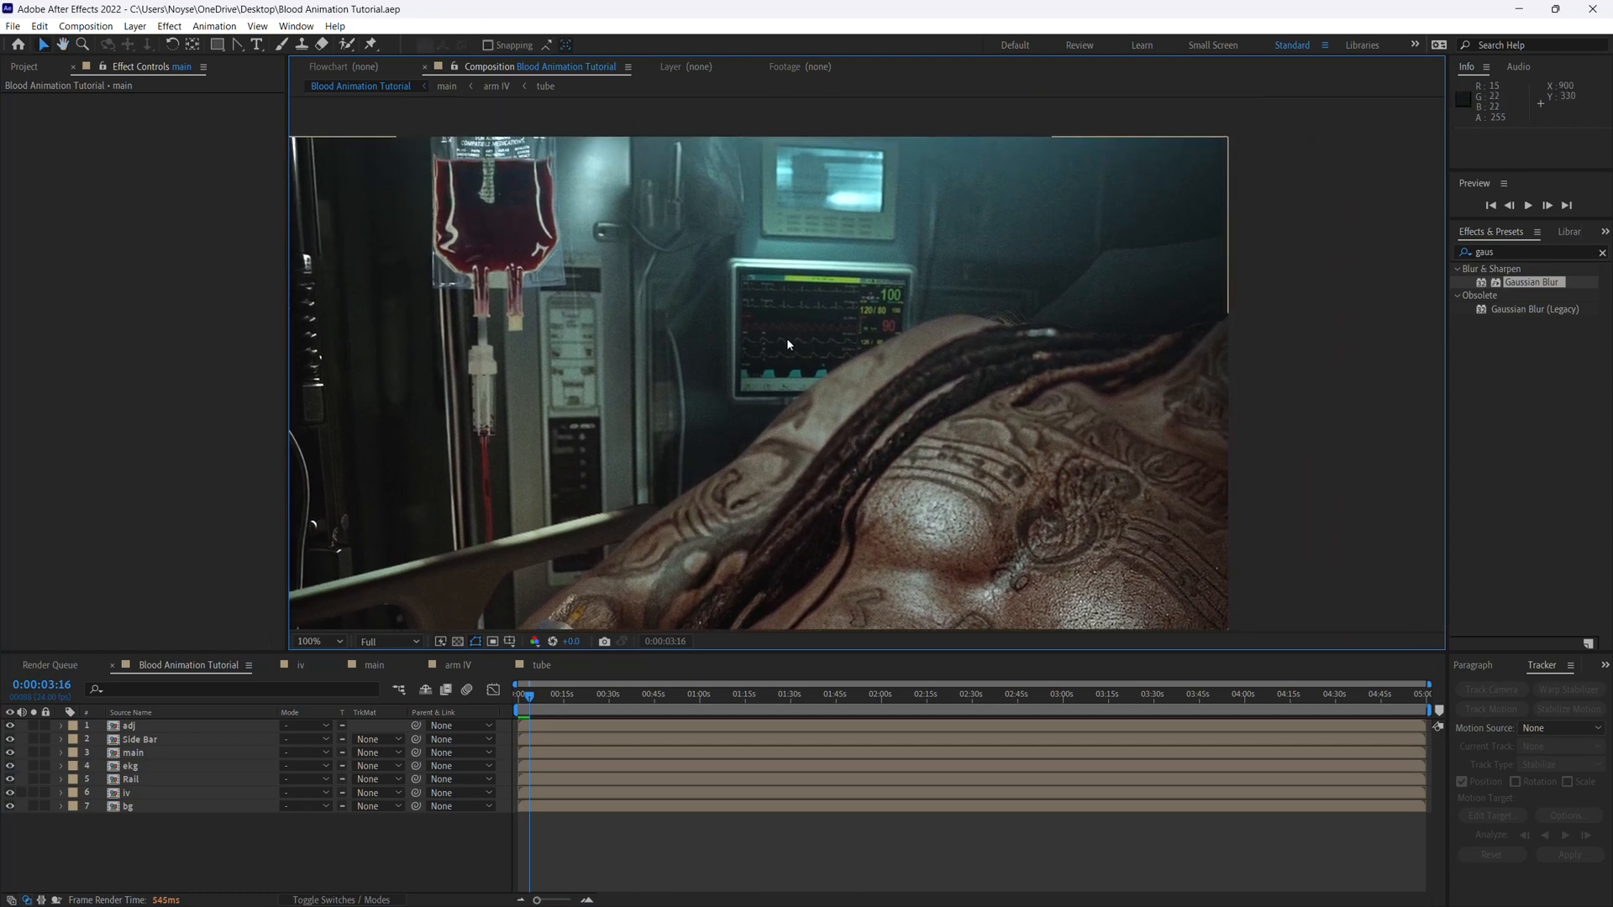
pyautogui.doubleClick(126, 765)
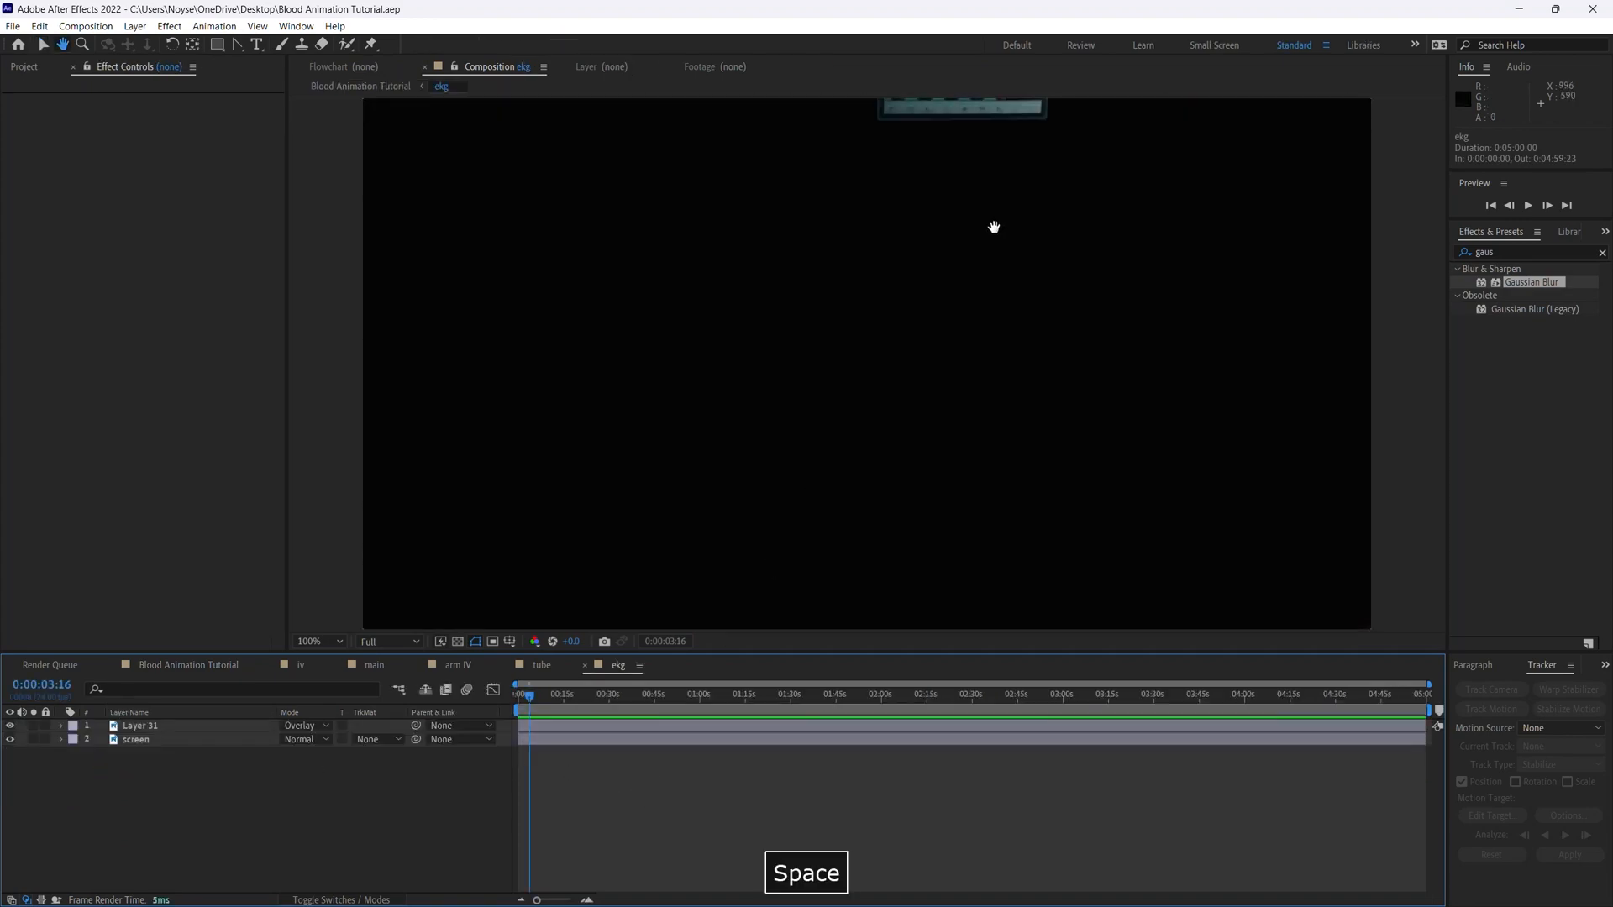
pyautogui.moveTo(989, 230); pyautogui.dragTo(911, 472)
# Check the ekg composition's two layers by toggling their visibility, hide Layer 31 while keeping "screen" visible, and save the project
pyautogui.click(10, 726)
pyautogui.click(10, 726)
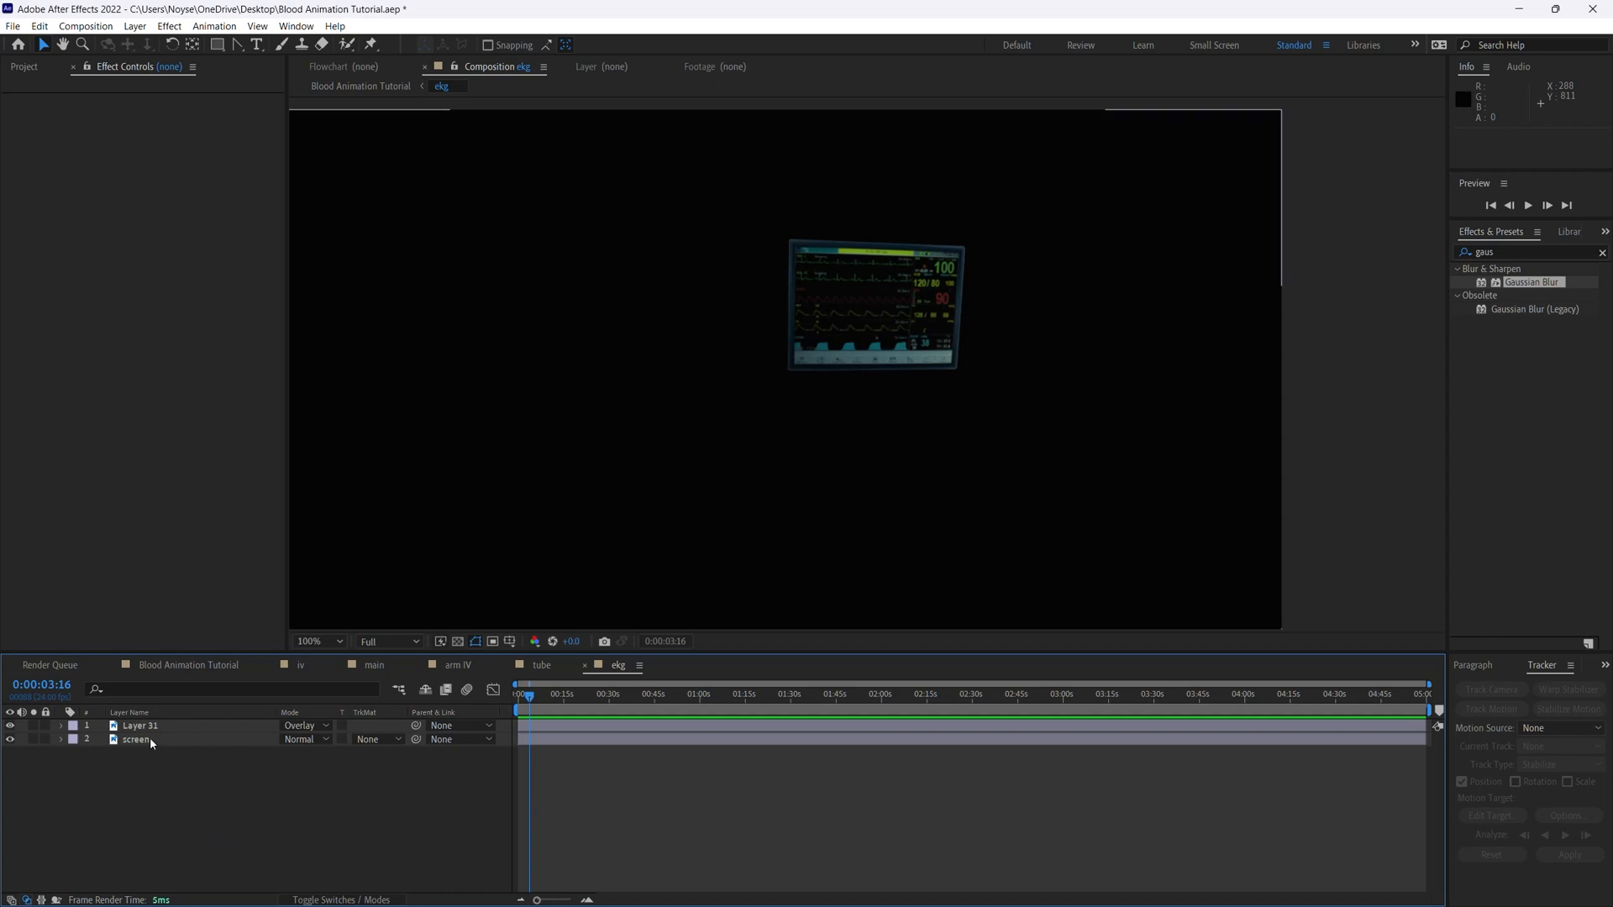
pyautogui.click(9, 726)
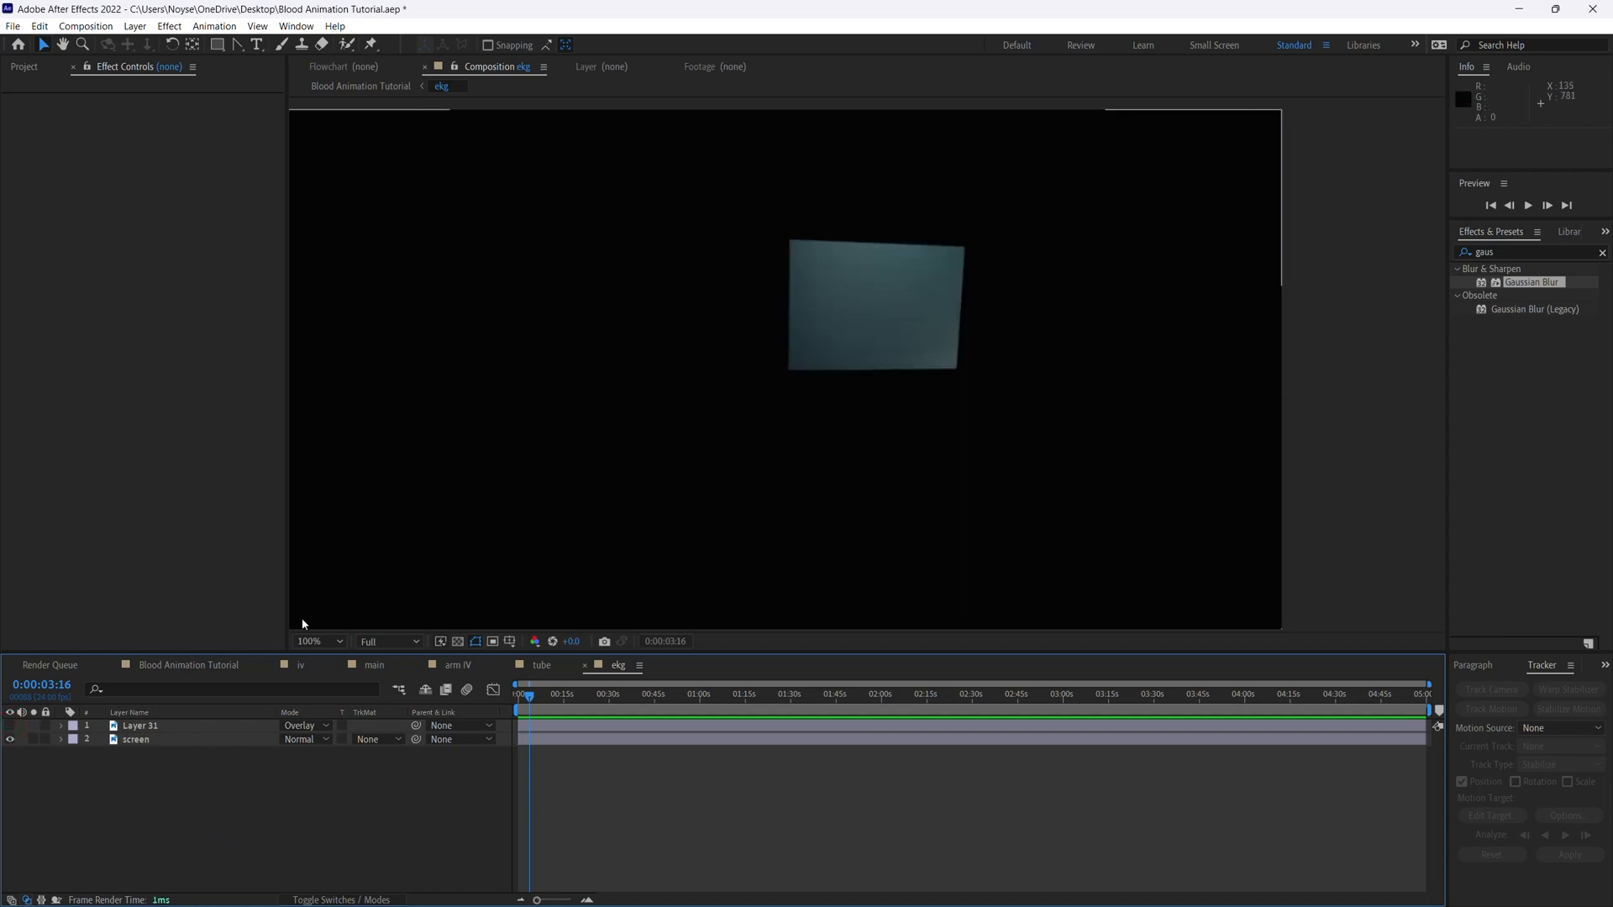
pyautogui.click(9, 726)
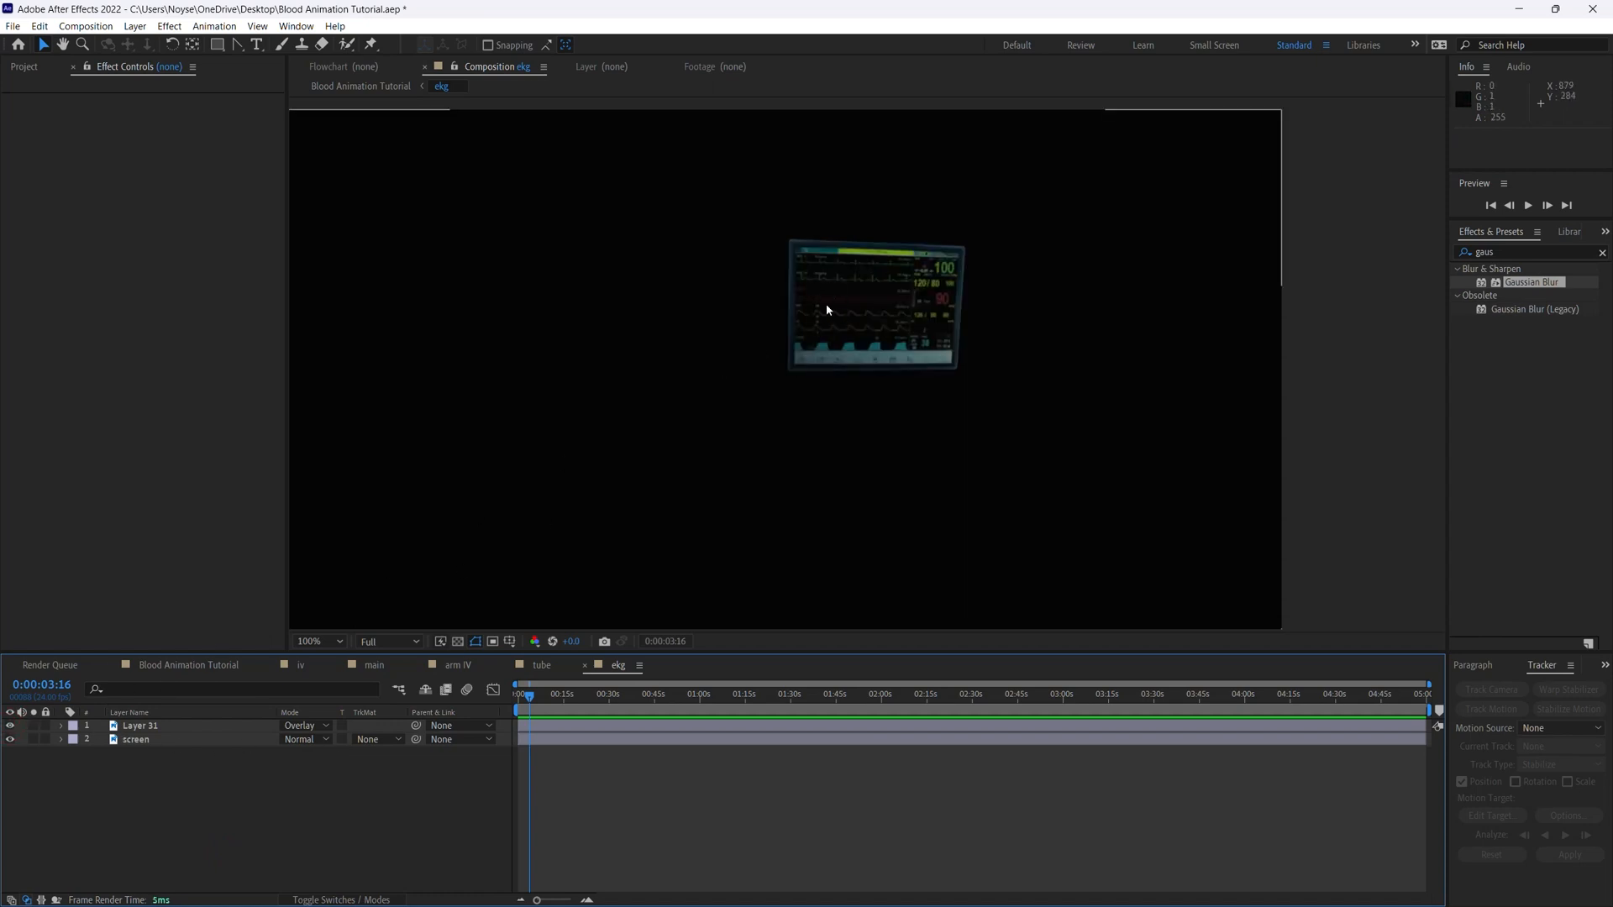
pyautogui.click(10, 740)
pyautogui.click(10, 740)
pyautogui.hotkey('ctrl', 's')
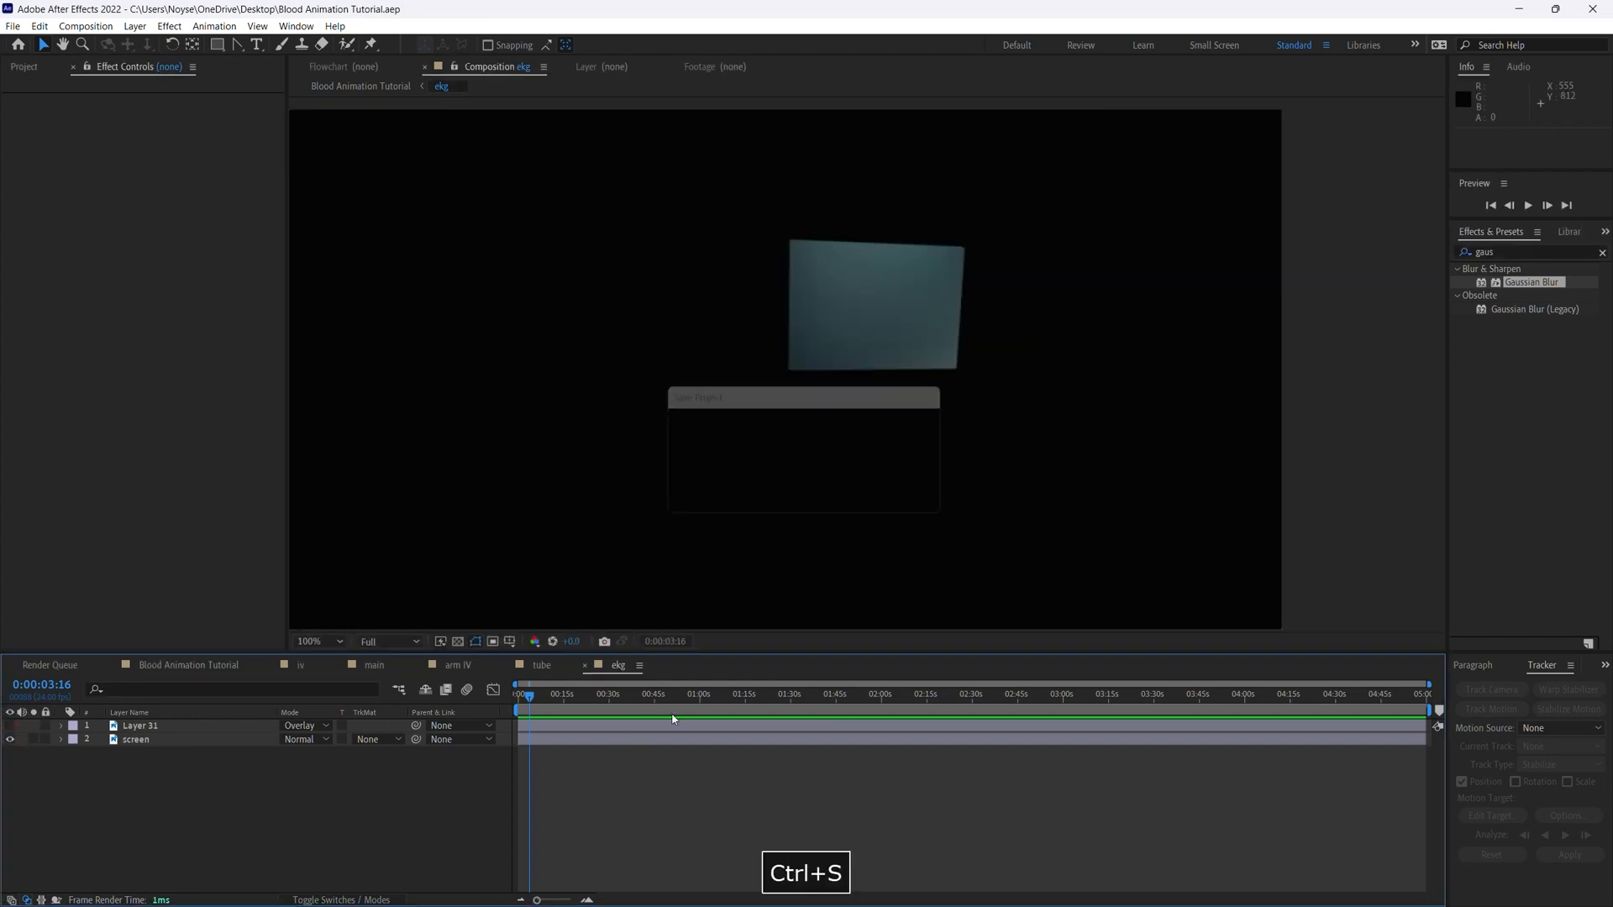
pyautogui.hotkey('ctrl', '=')
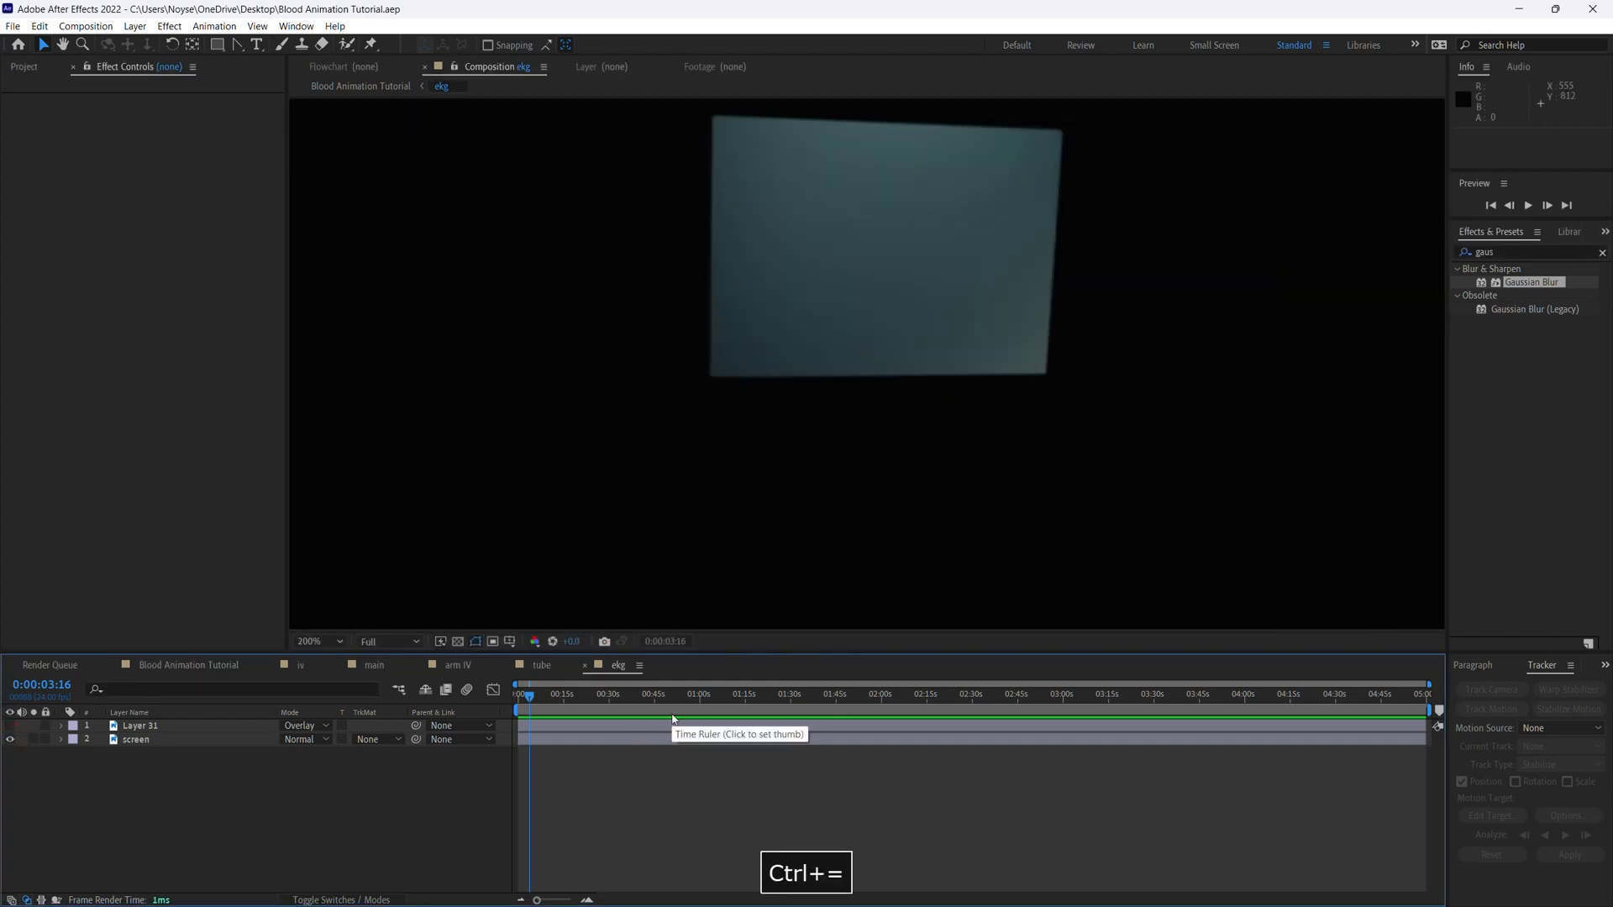
# Add the EKG.mp4 footage to the ekg composition, between Layer 31 and the "screen" layer
pyautogui.hotkey('ctrl', '-')
pyautogui.hotkey('ctrl', '-')
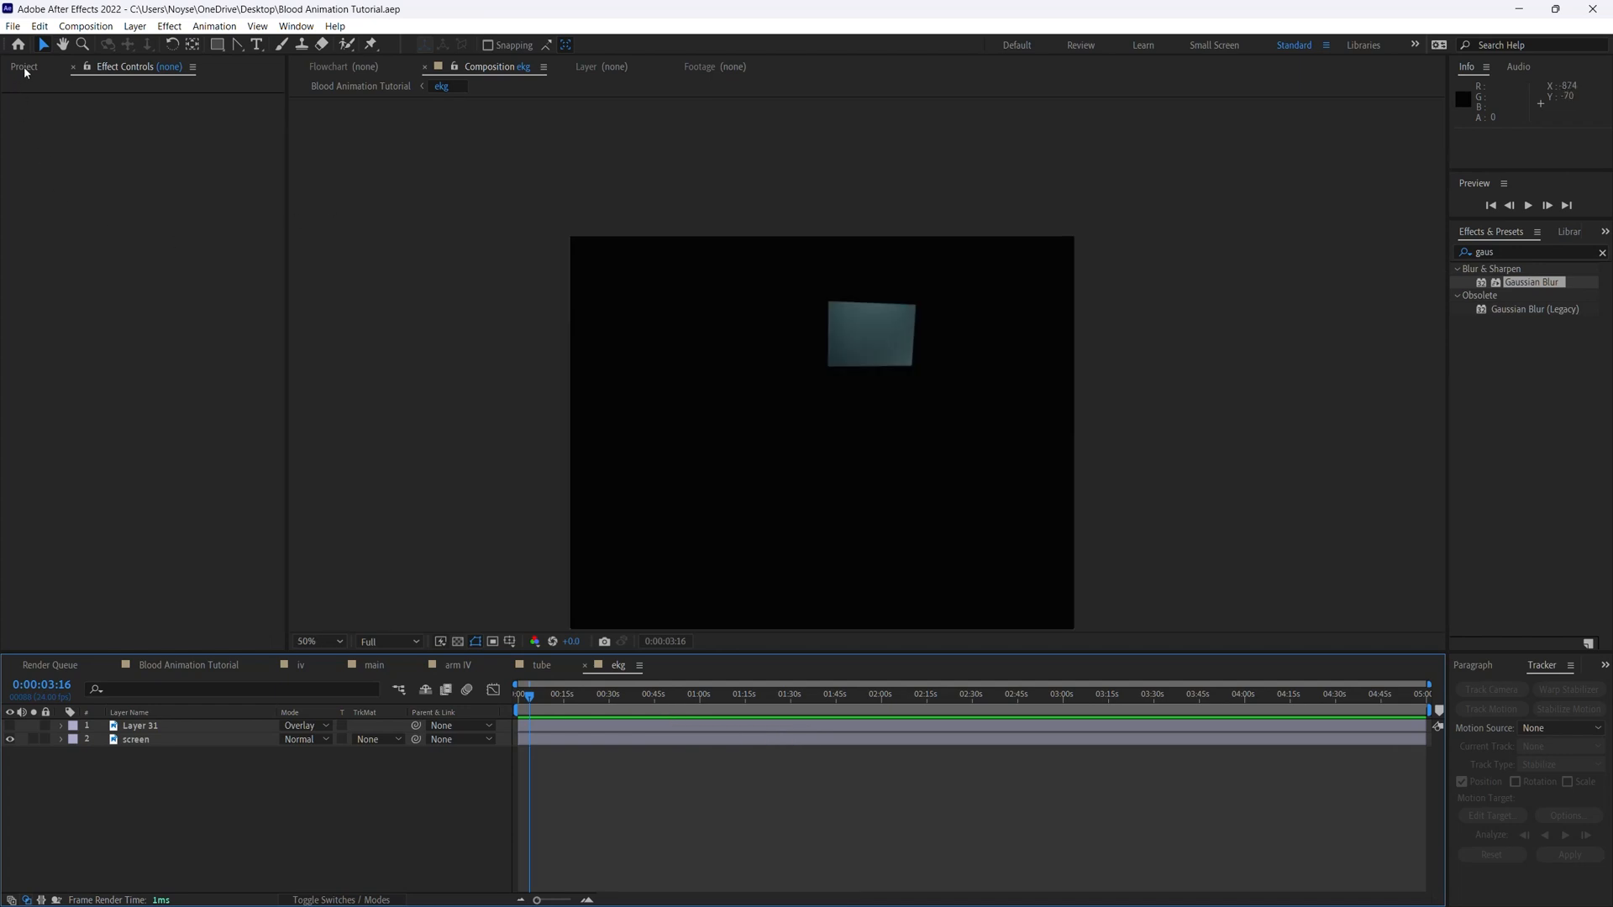
pyautogui.click(25, 69)
pyautogui.click(67, 253)
pyautogui.moveTo(67, 263); pyautogui.dragTo(159, 735)
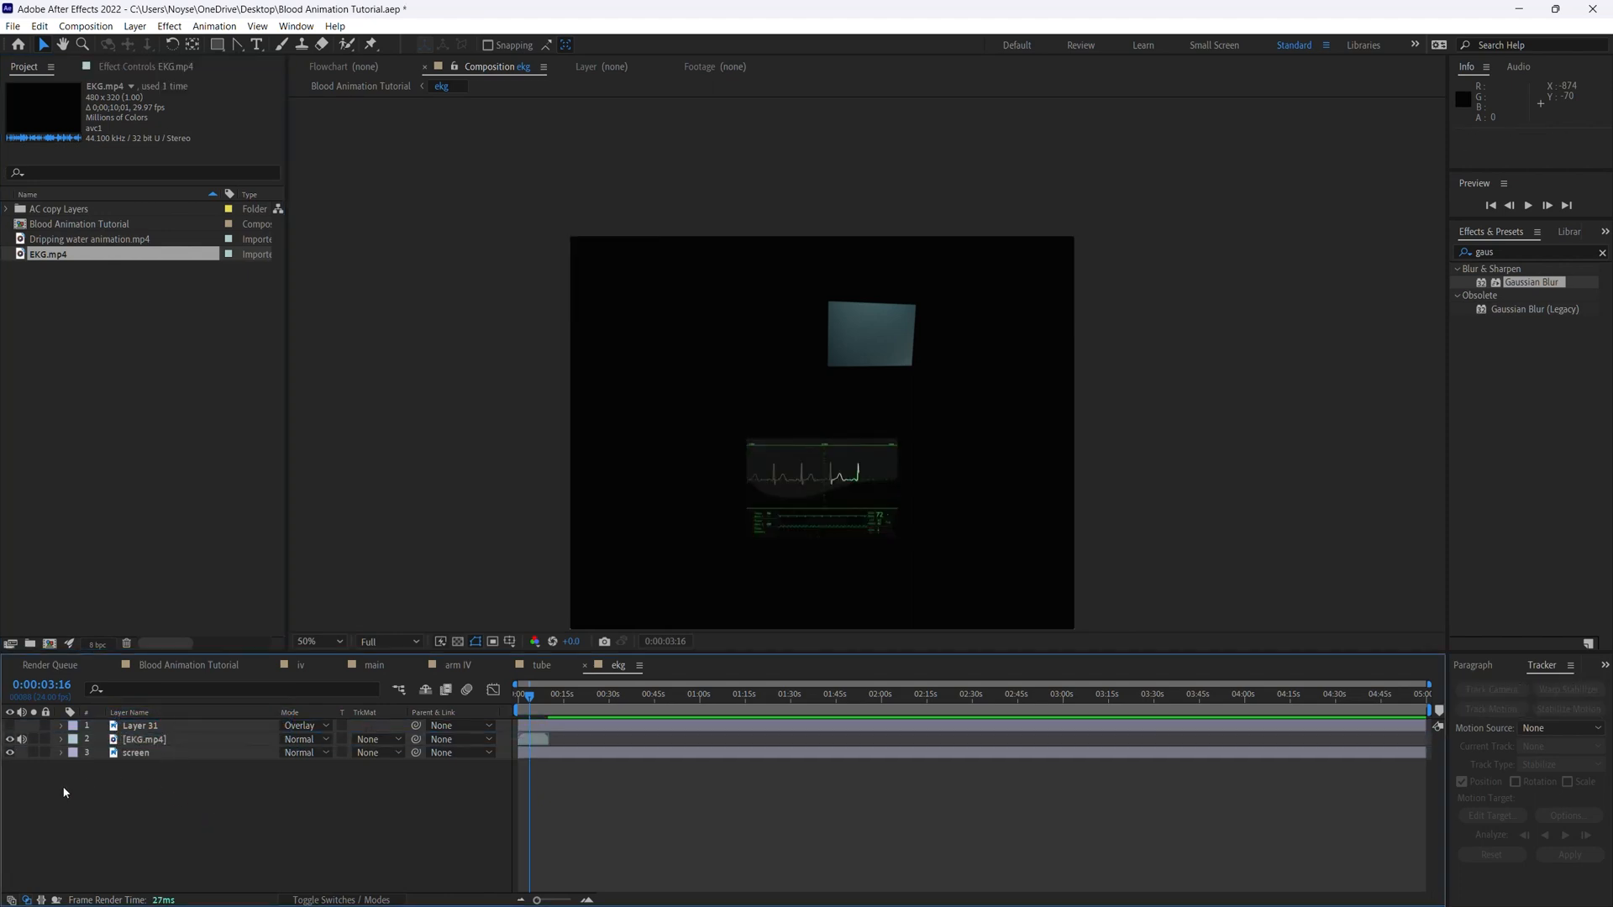
# Move the EKG.mp4 footage over the monitor screen and enlarge it until it roughly covers the screen
pyautogui.click(168, 726)
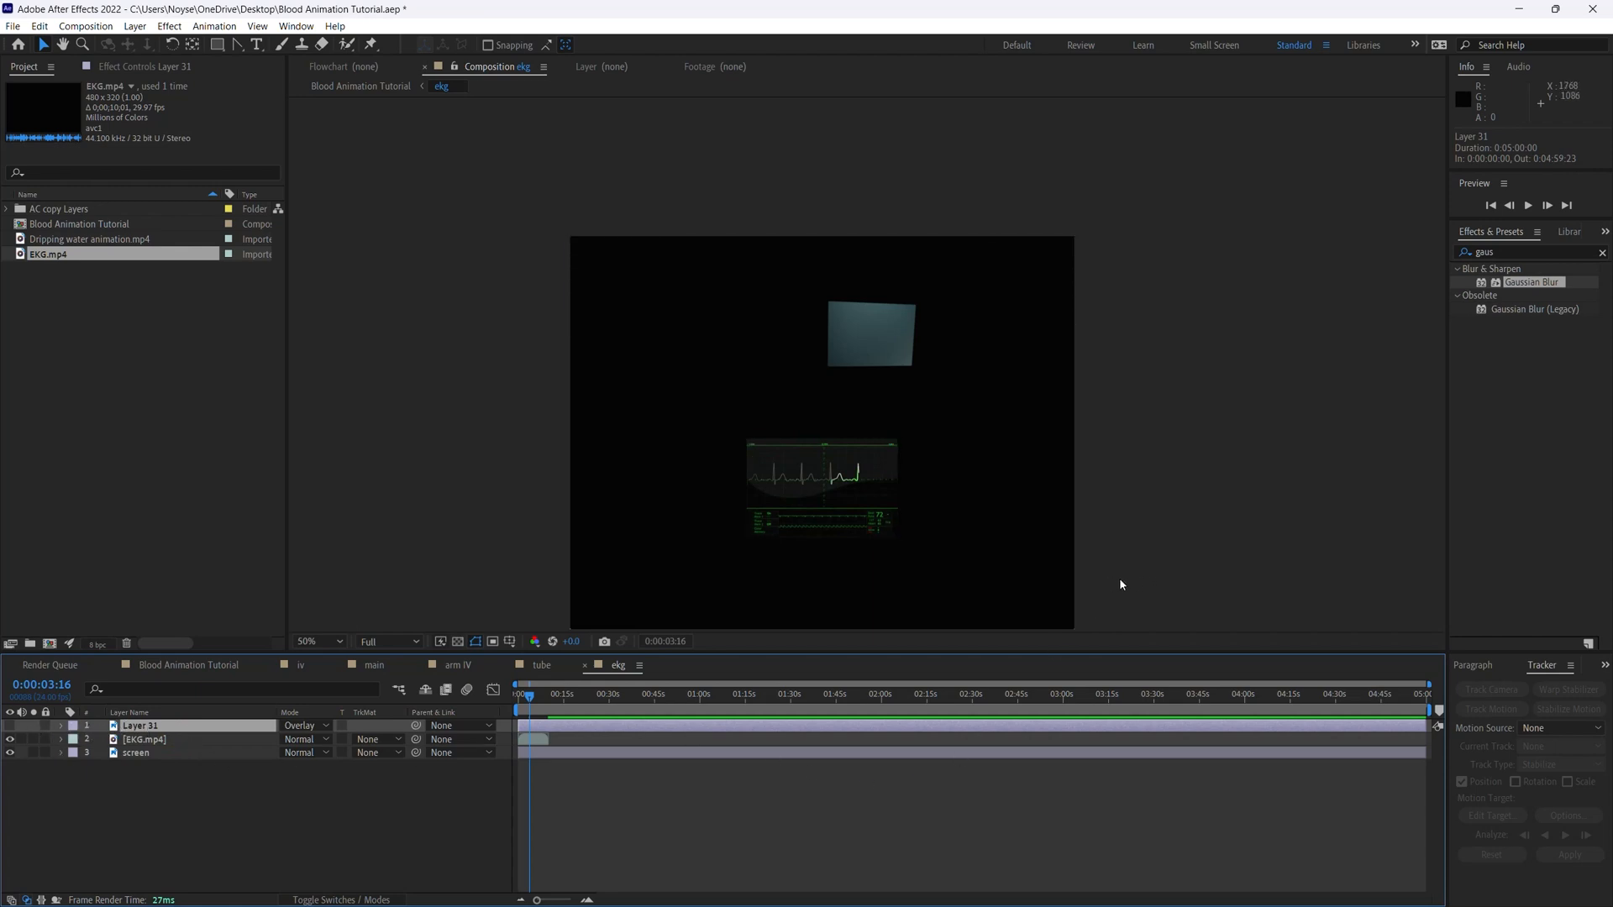
pyautogui.click(168, 740)
pyautogui.moveTo(850, 497); pyautogui.dragTo(922, 368)
pyautogui.hotkey('ctrl', '=')
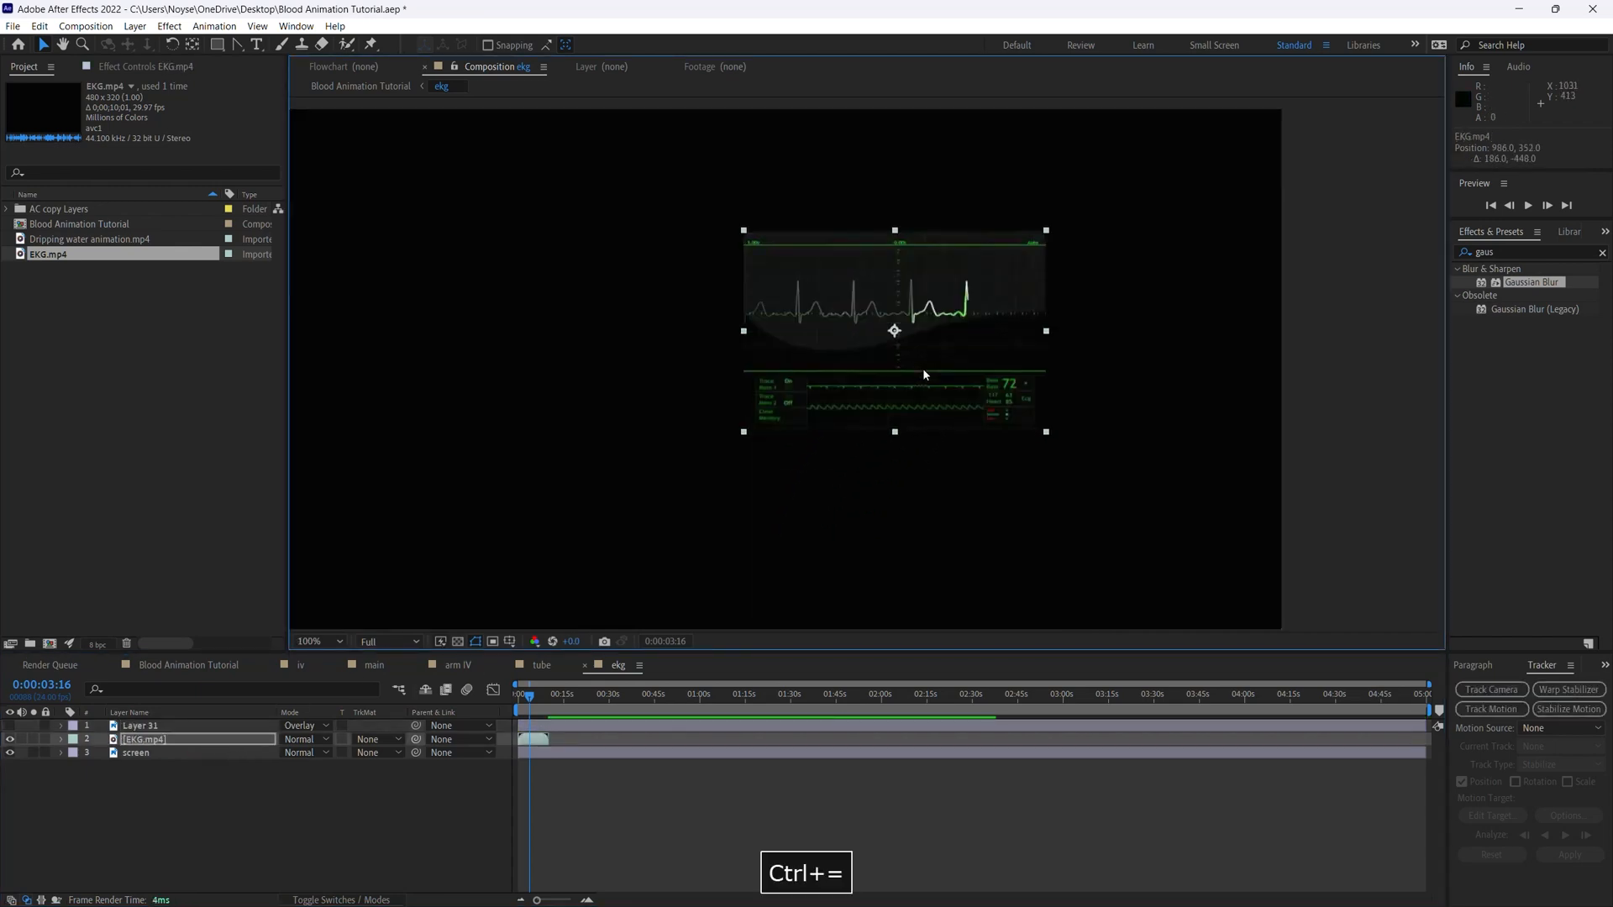
pyautogui.hotkey('ctrl', '=')
pyautogui.press('space')
pyautogui.moveTo(982, 417); pyautogui.dragTo(877, 469)
pyautogui.moveTo(1120, 589); pyautogui.dragTo(871, 367)
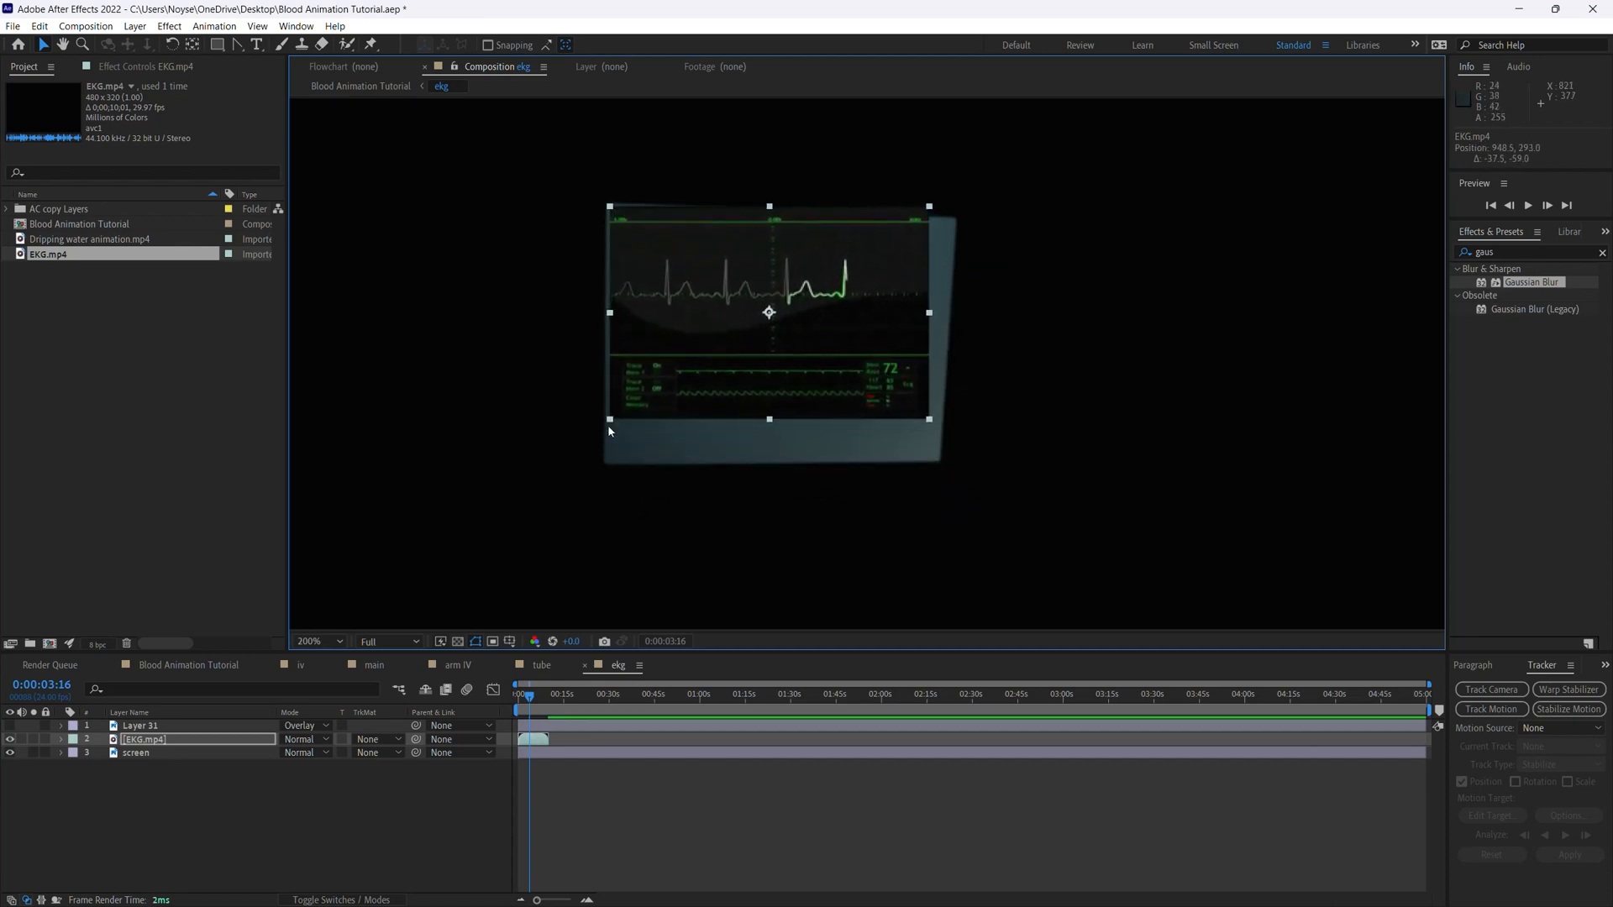
pyautogui.moveTo(930, 419); pyautogui.dragTo(956, 439)
pyautogui.moveTo(894, 367); pyautogui.dragTo(920, 388)
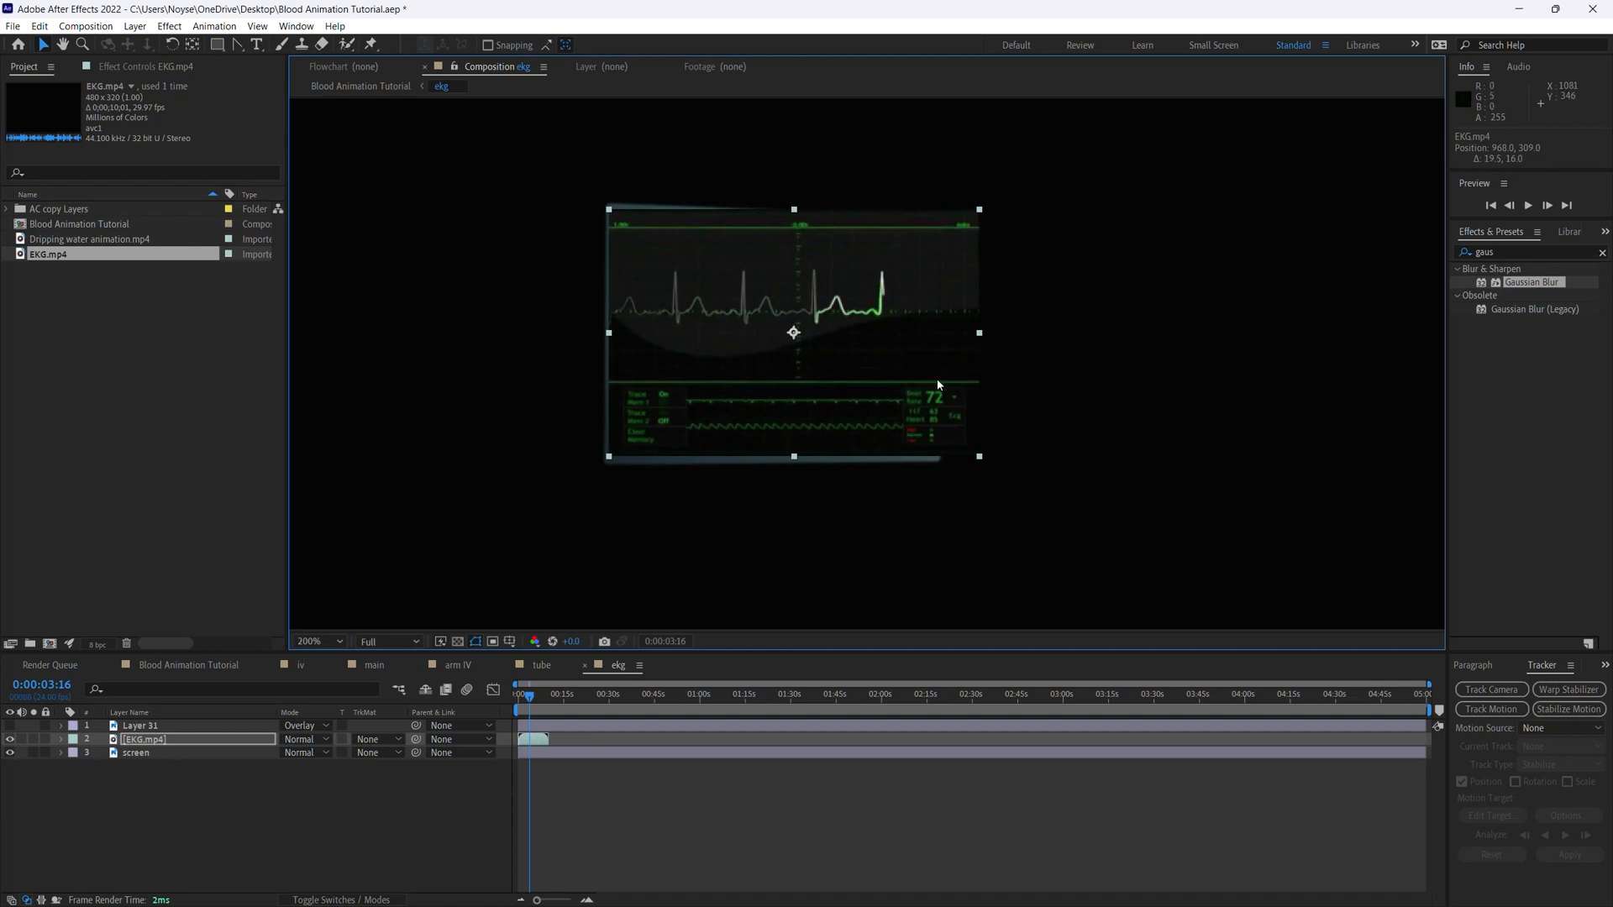
pyautogui.press('F9')
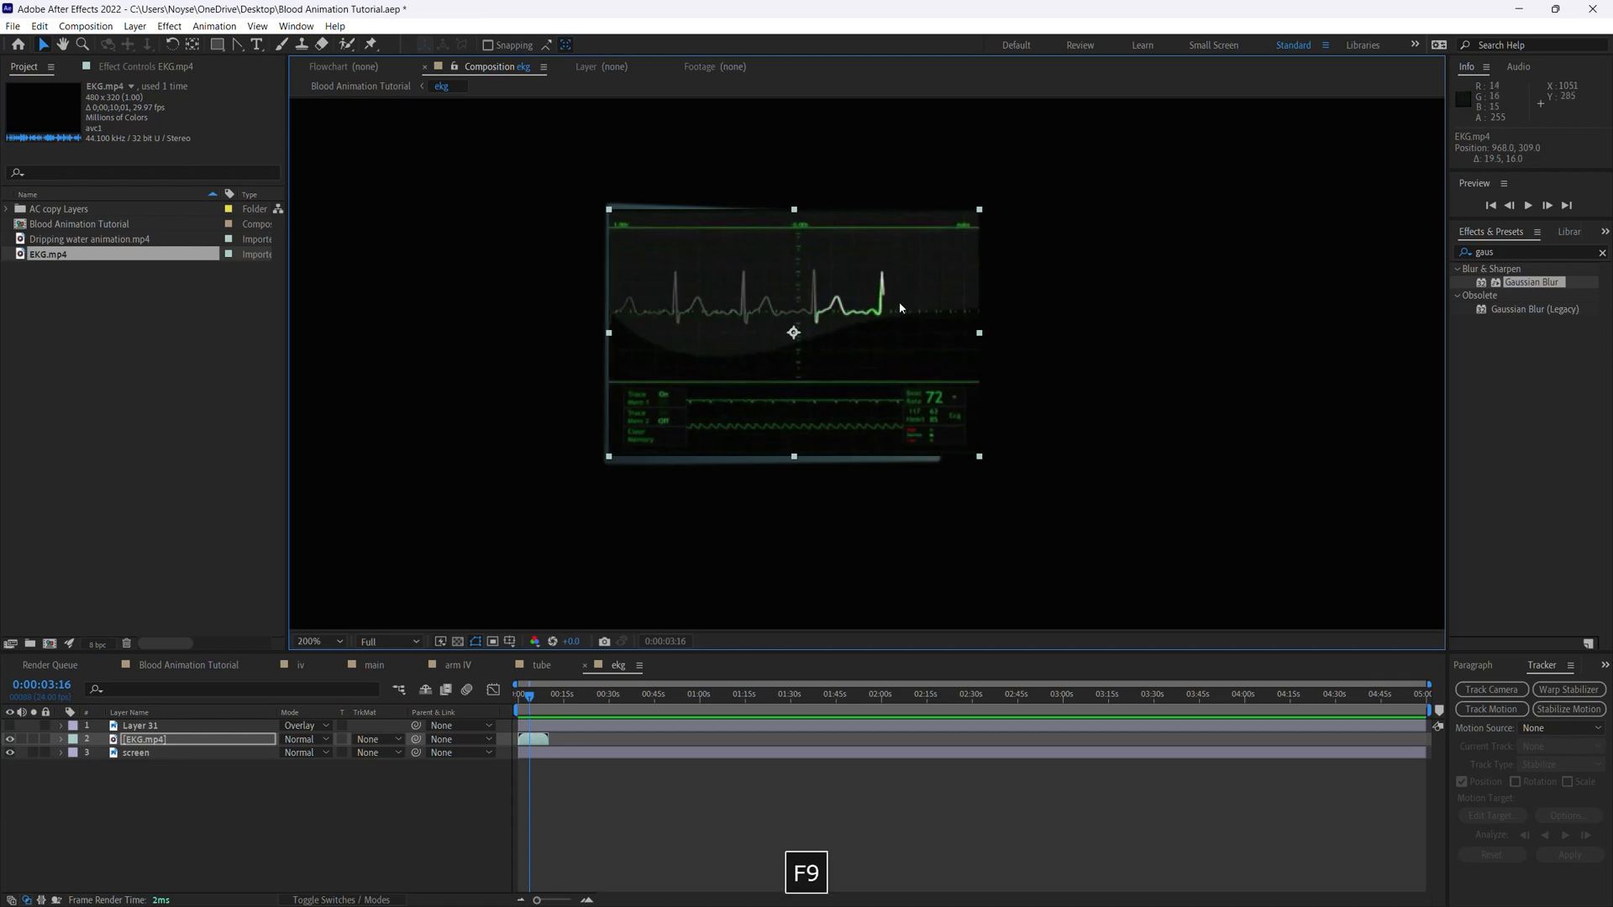
# Find the Corner Pin effect and apply it to the EKG.mp4 layer
pyautogui.click(1502, 252)
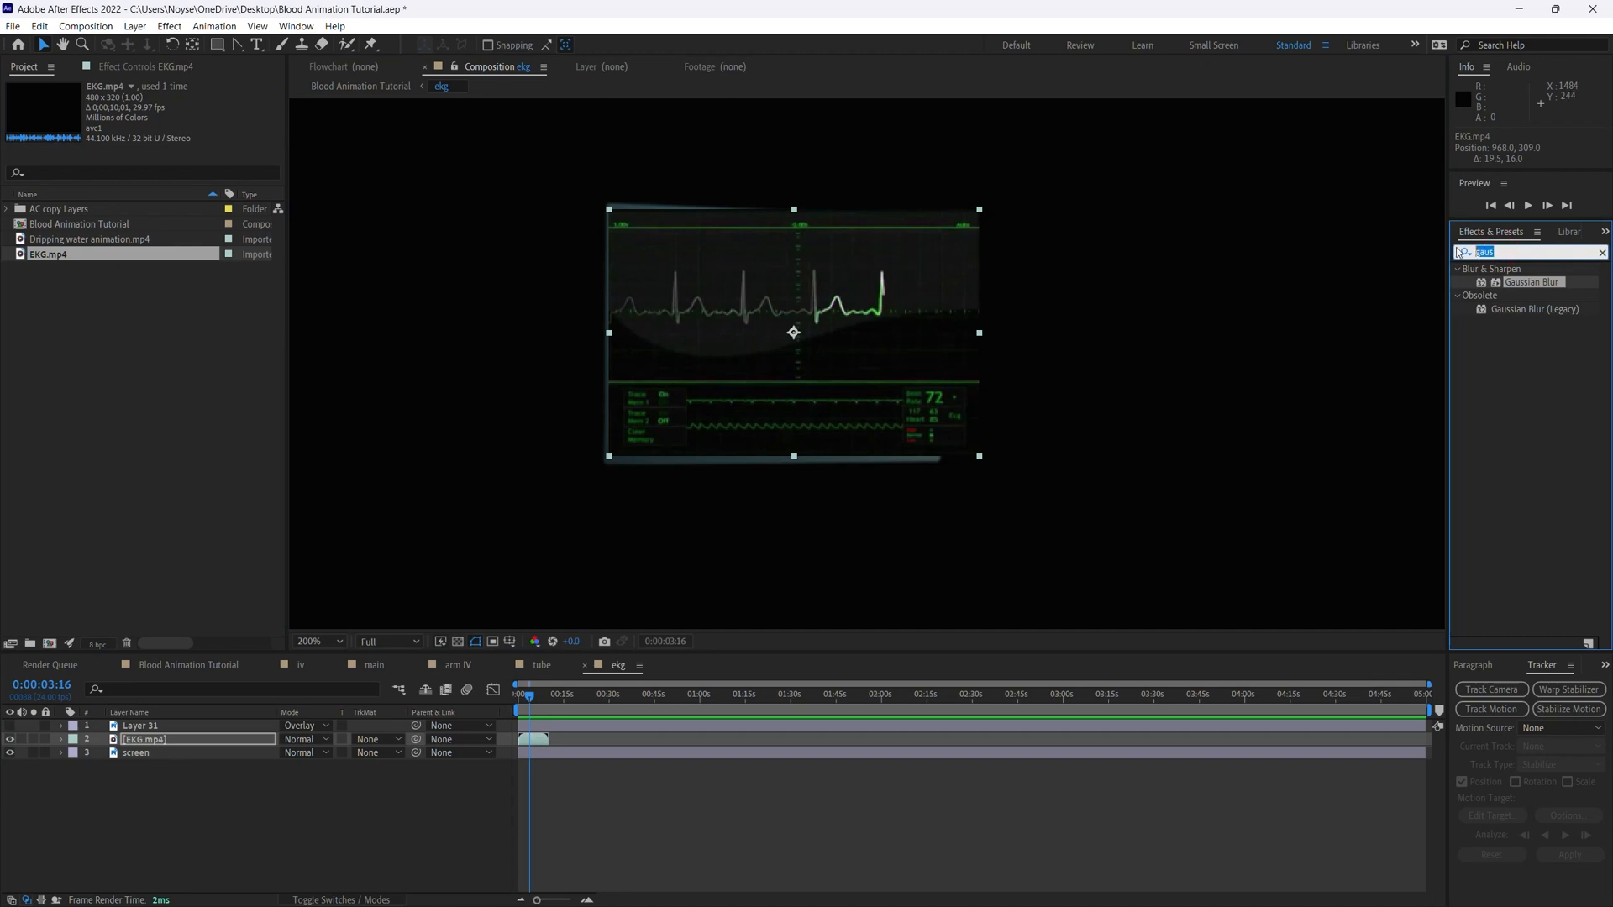
pyautogui.write('corner')
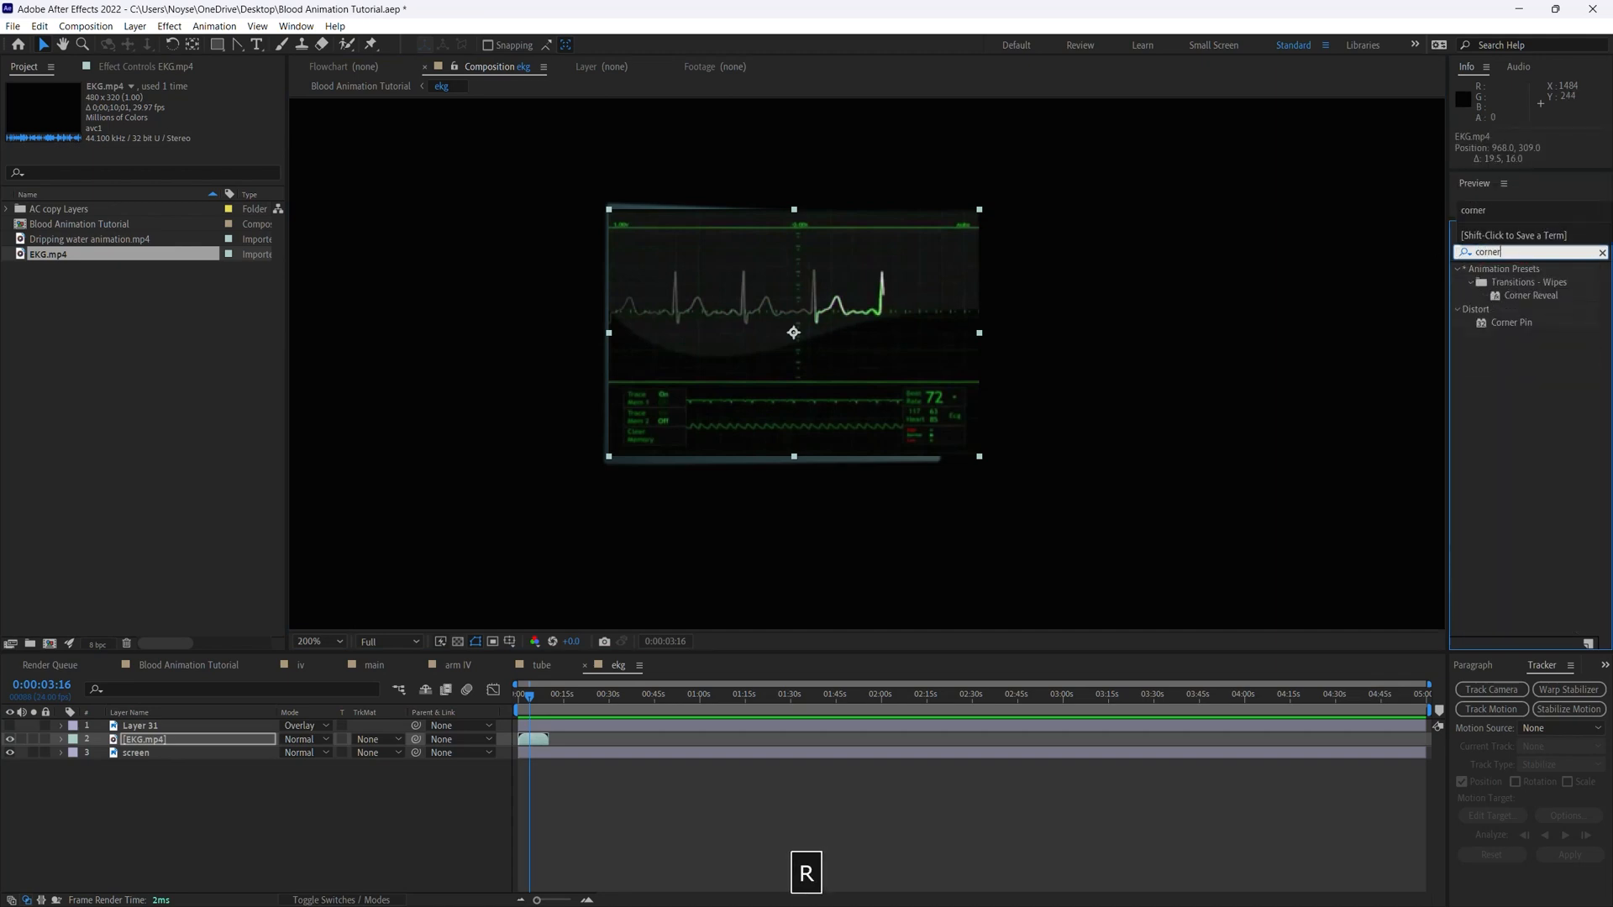
pyautogui.click(1466, 454)
pyautogui.click(1481, 324)
pyautogui.moveTo(1483, 327); pyautogui.dragTo(541, 737)
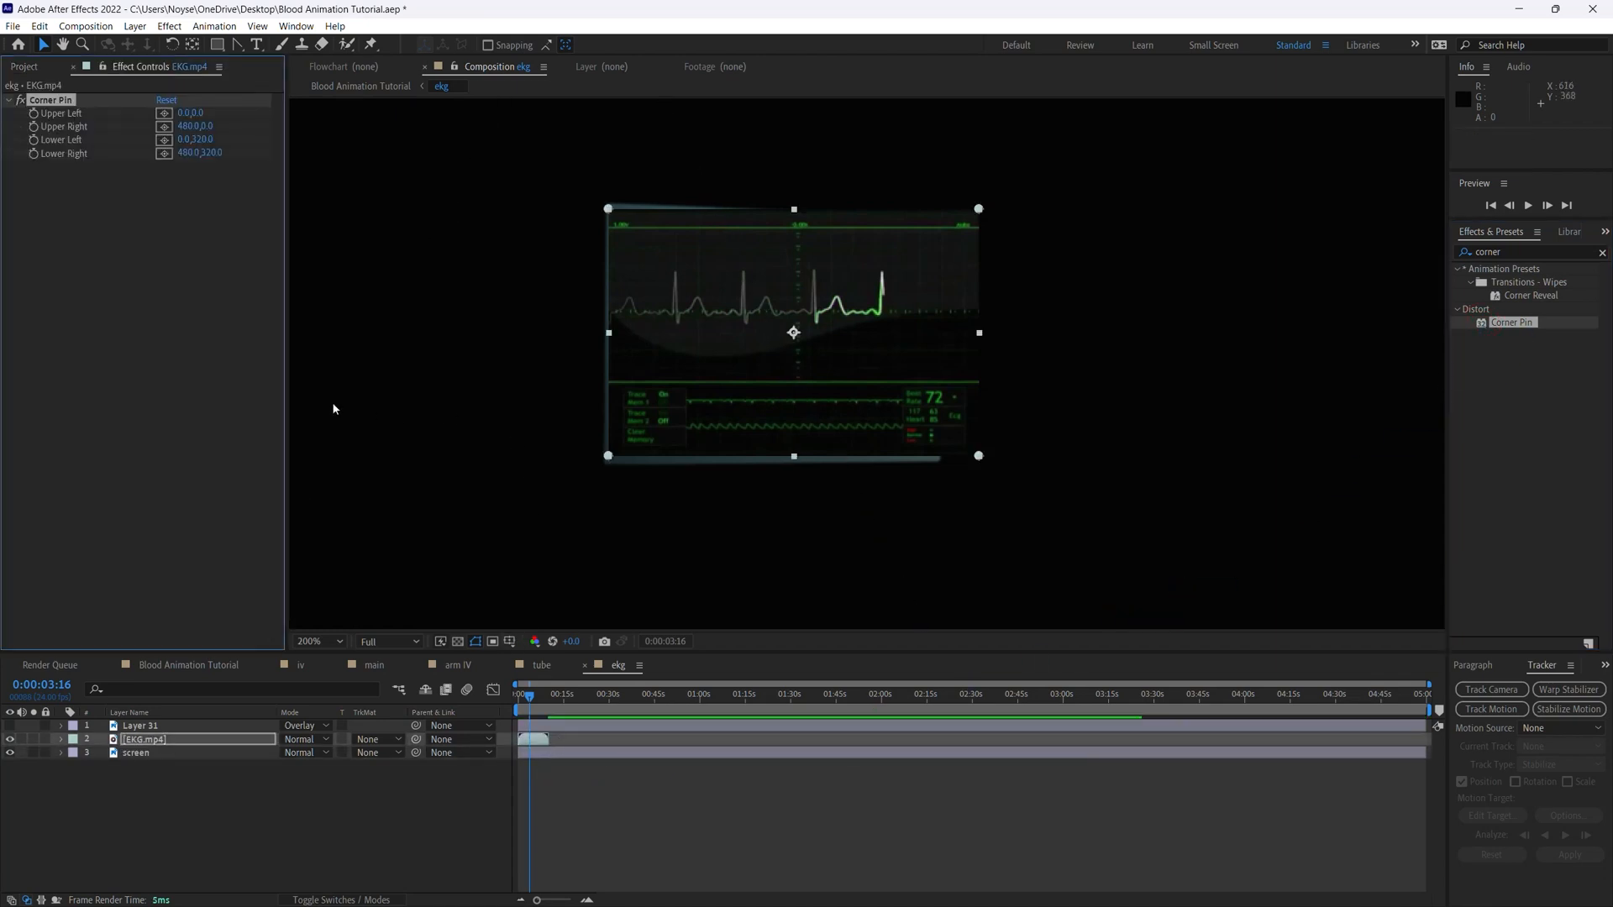
# Pin the lower left corner of the EKG.mp4 footage just outside the monitor screen's corner, at about -8.6, 334.3
pyautogui.hotkey('ctrl', '=')
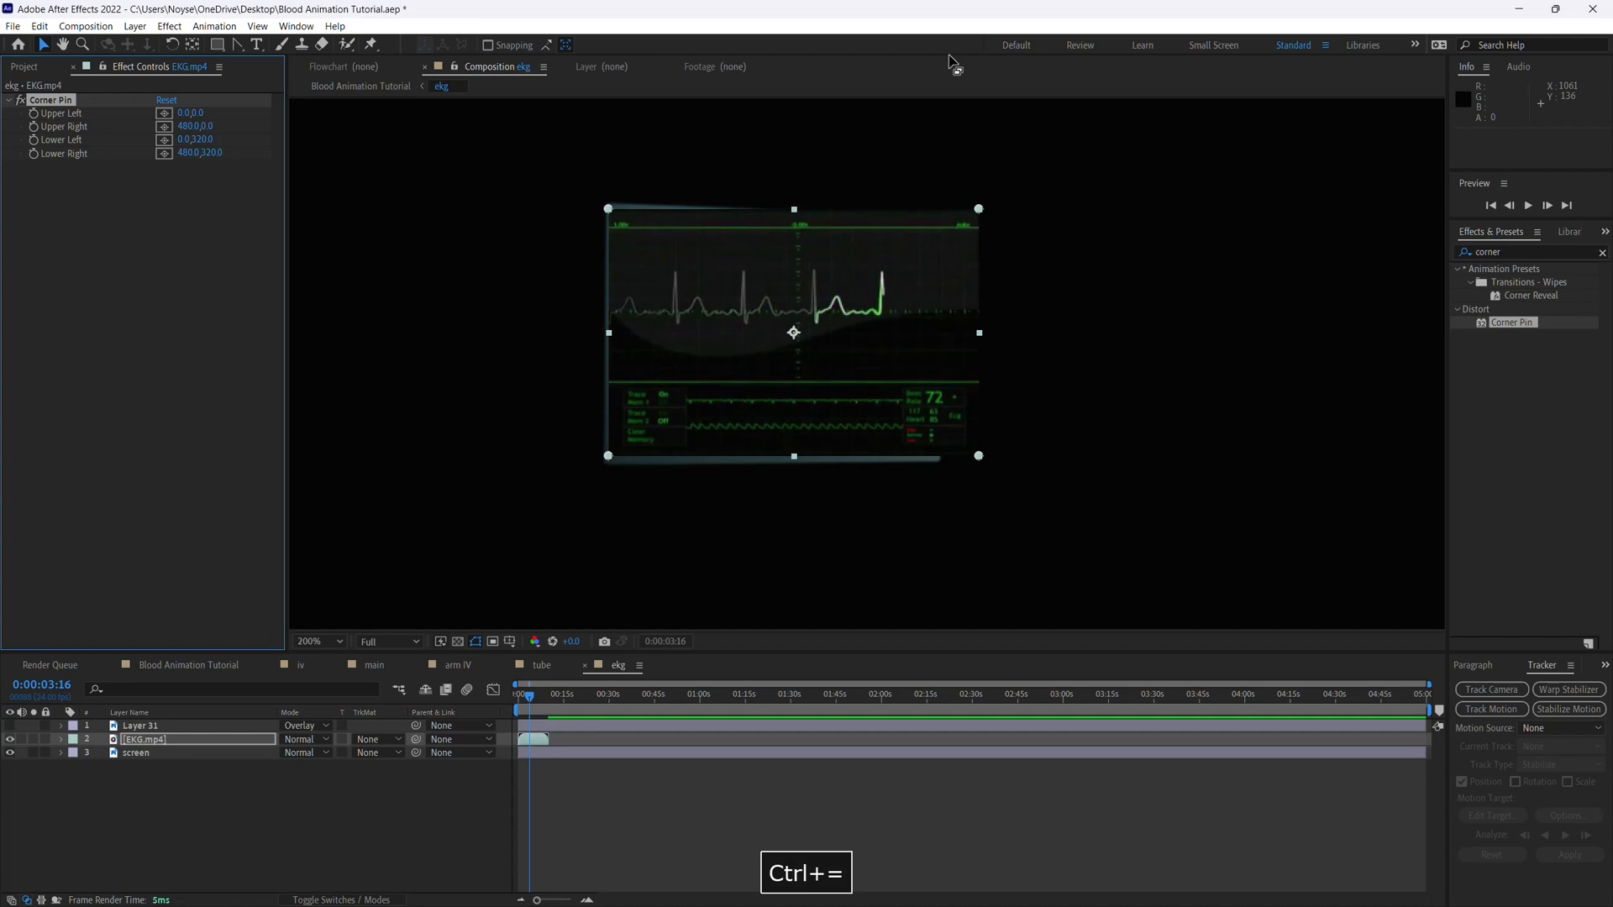
pyautogui.click(1067, 391)
pyautogui.hotkey('ctrl', '=')
pyautogui.press('space')
pyautogui.moveTo(907, 346); pyautogui.dragTo(1060, 393)
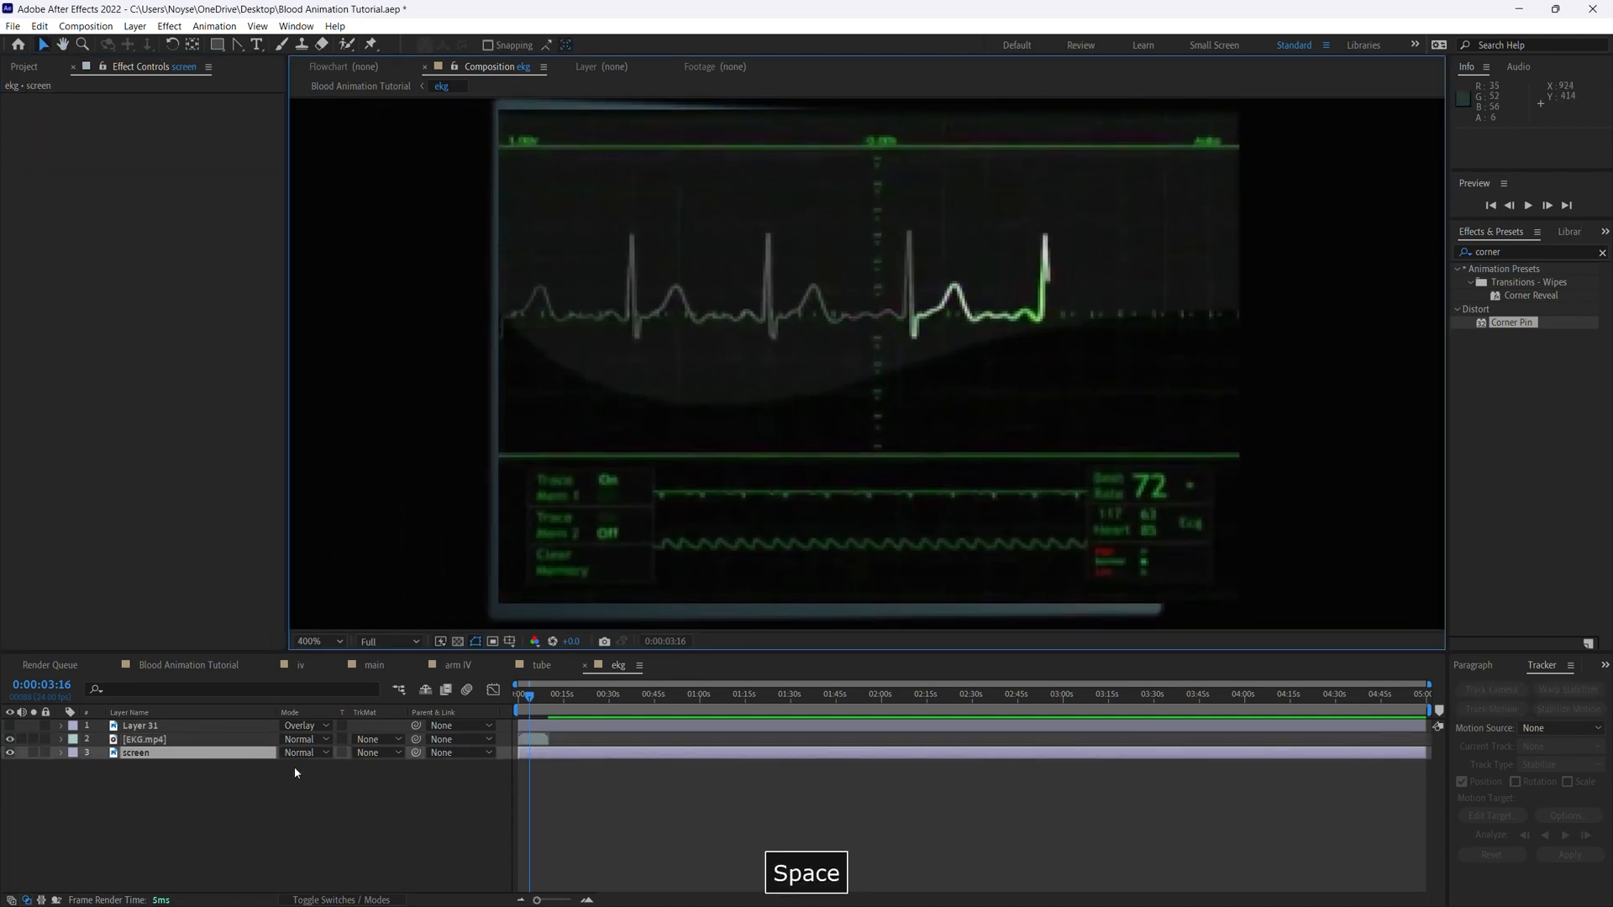
pyautogui.click(217, 739)
pyautogui.click(50, 100)
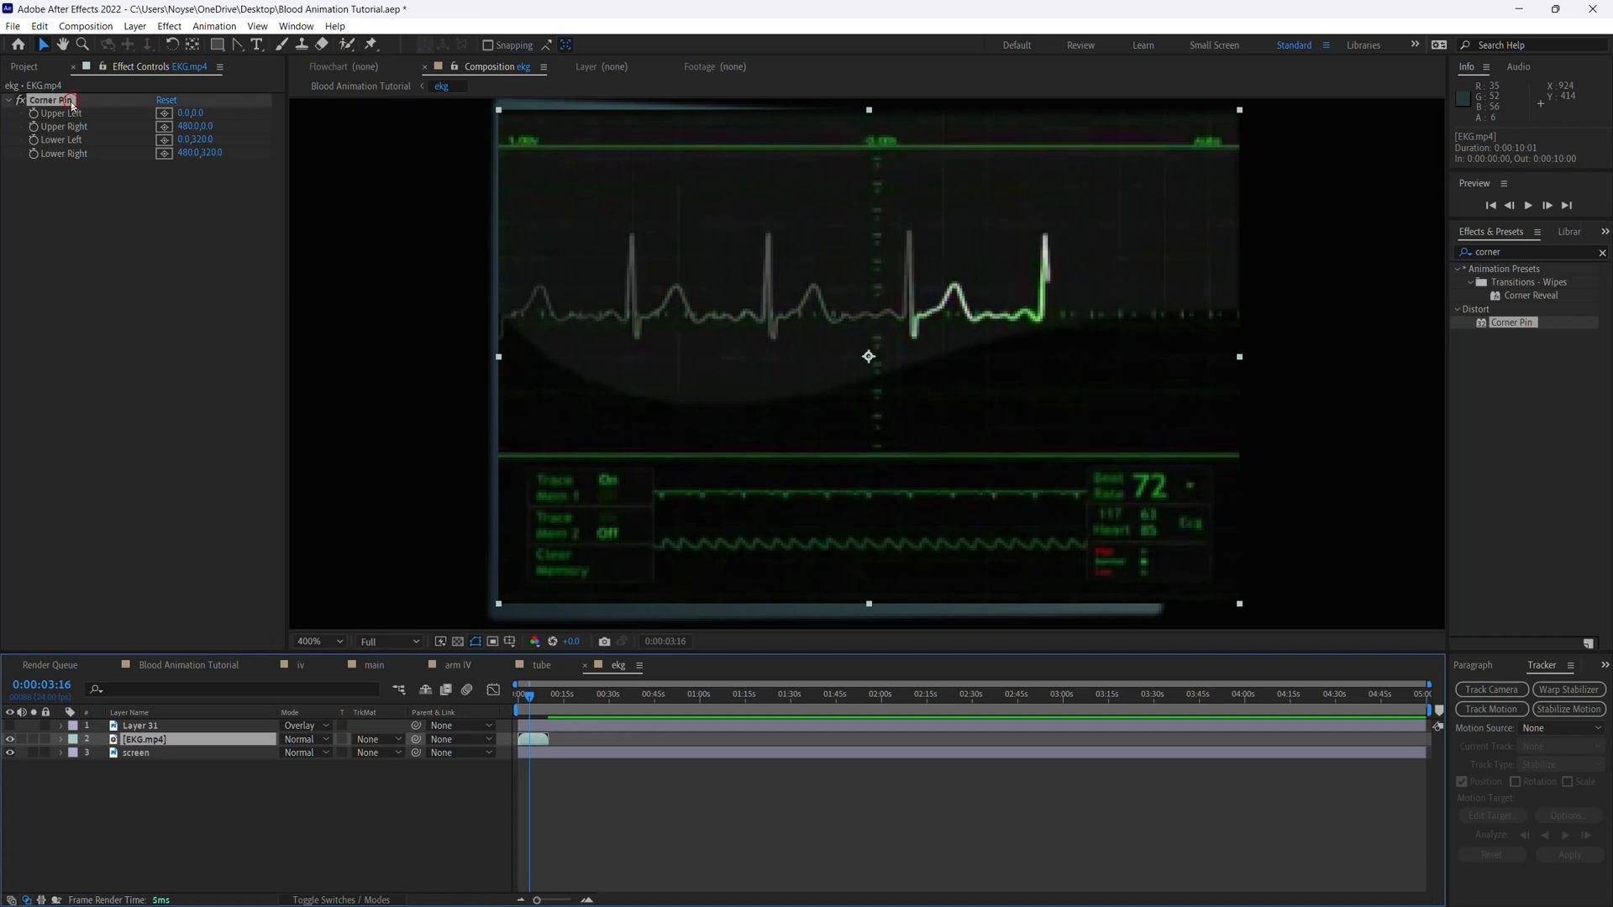
pyautogui.press('space')
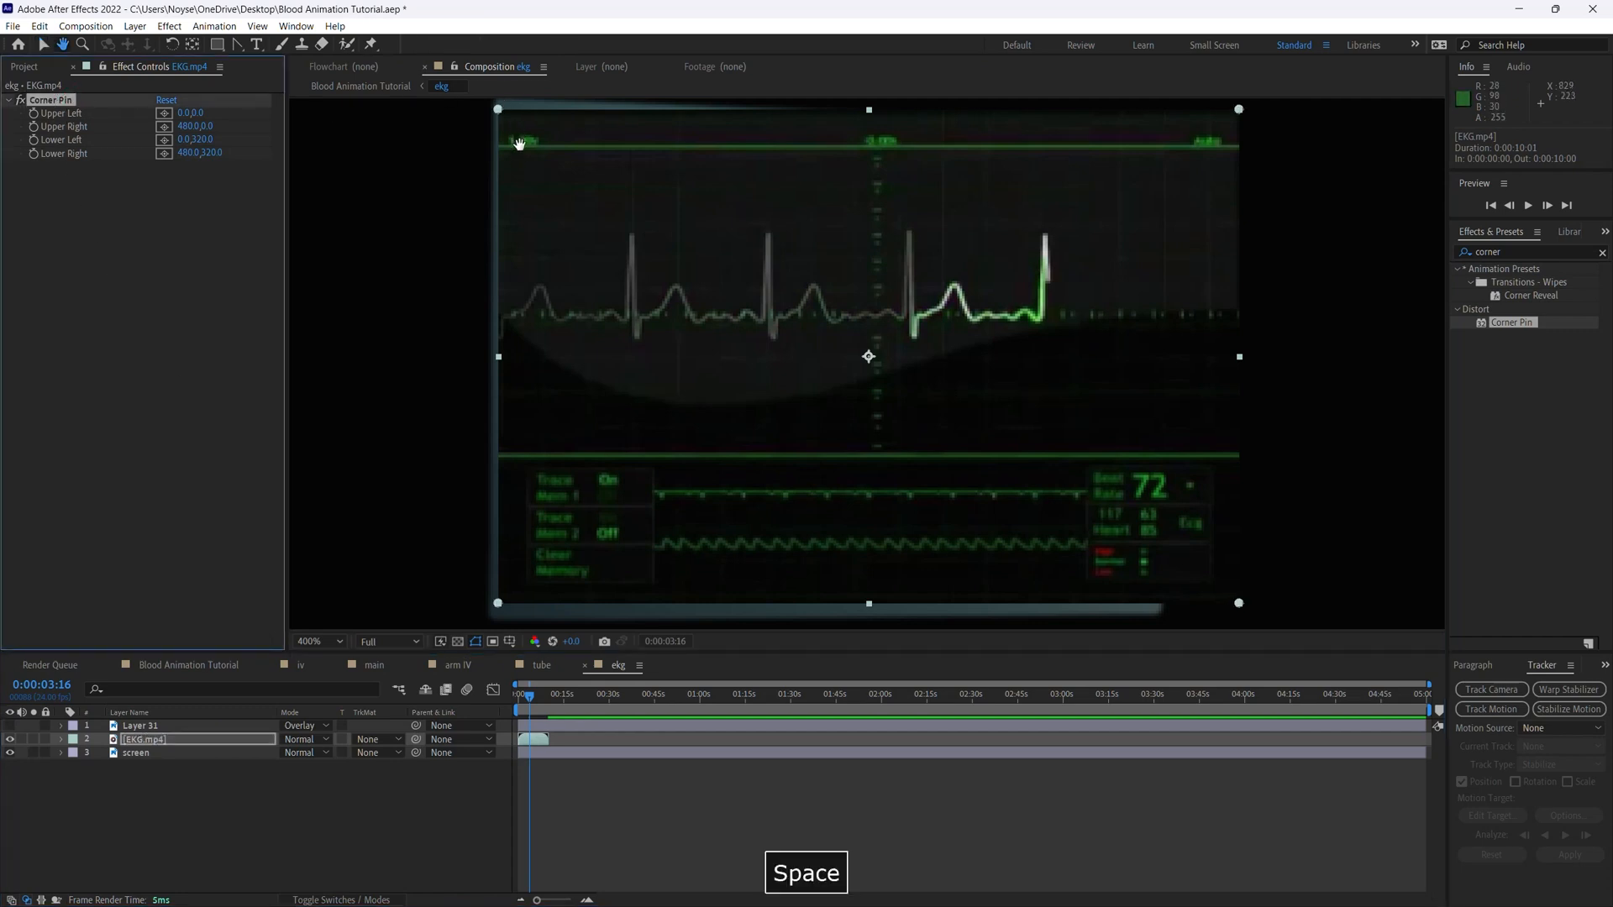
pyautogui.moveTo(498, 603); pyautogui.dragTo(485, 626)
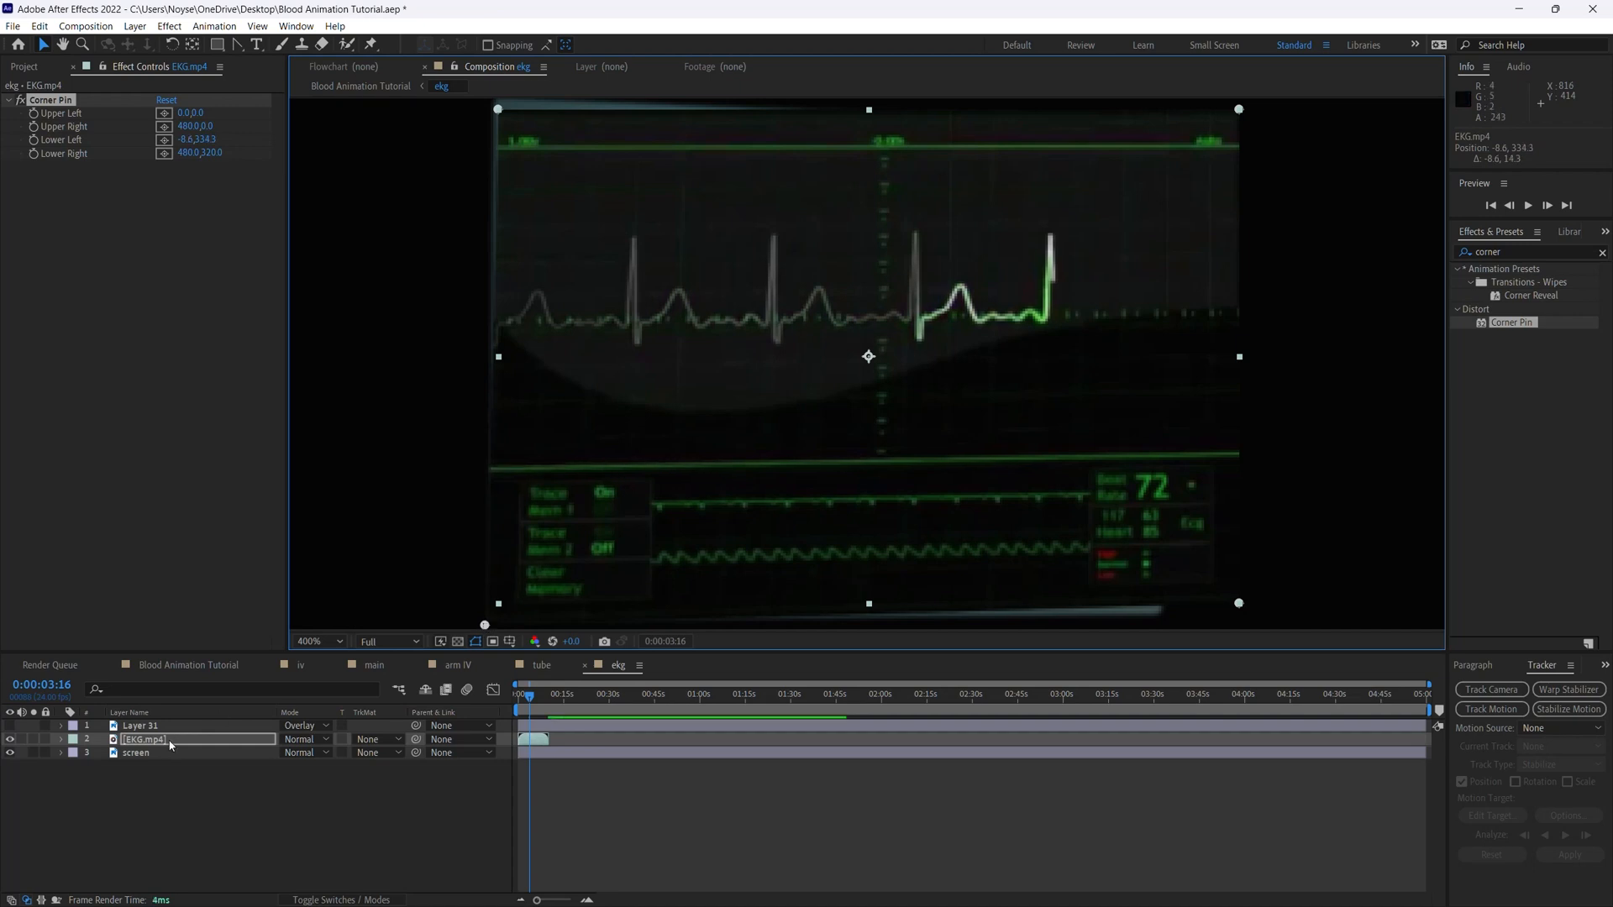
# Pin the footage's remaining corners to the screen: upper left about -6.5, -10.6, upper right about 452.2, 9.4, lower right about 432.2, 331.8
pyautogui.press('space')
pyautogui.moveTo(566, 285); pyautogui.dragTo(575, 431)
pyautogui.moveTo(508, 255); pyautogui.dragTo(498, 240)
pyautogui.moveTo(1198, 299); pyautogui.dragTo(1206, 270)
pyautogui.moveTo(1183, 370); pyautogui.dragTo(1145, 78)
pyautogui.moveTo(1225, 459); pyautogui.dragTo(1138, 478)
pyautogui.moveTo(1084, 299); pyautogui.dragTo(1102, 445)
pyautogui.click(392, 843)
pyautogui.moveTo(745, 450); pyautogui.dragTo(737, 515)
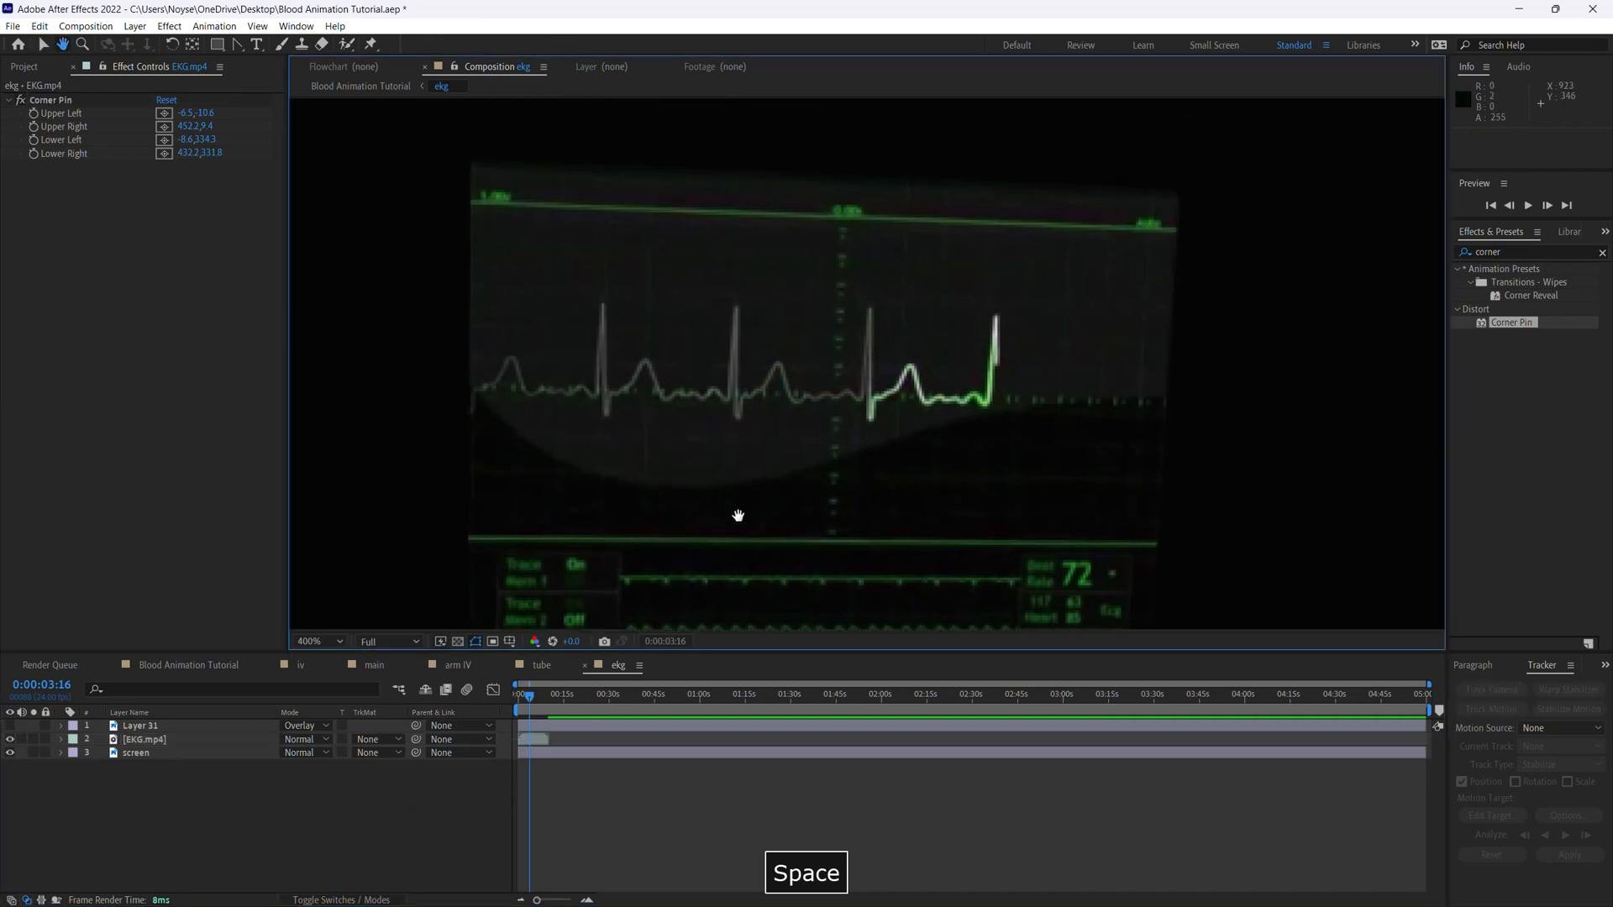
# Hide the EKG.mp4 layer, duplicate the "screen" layer, and place the copy directly above EKG.mp4
pyautogui.click(163, 752)
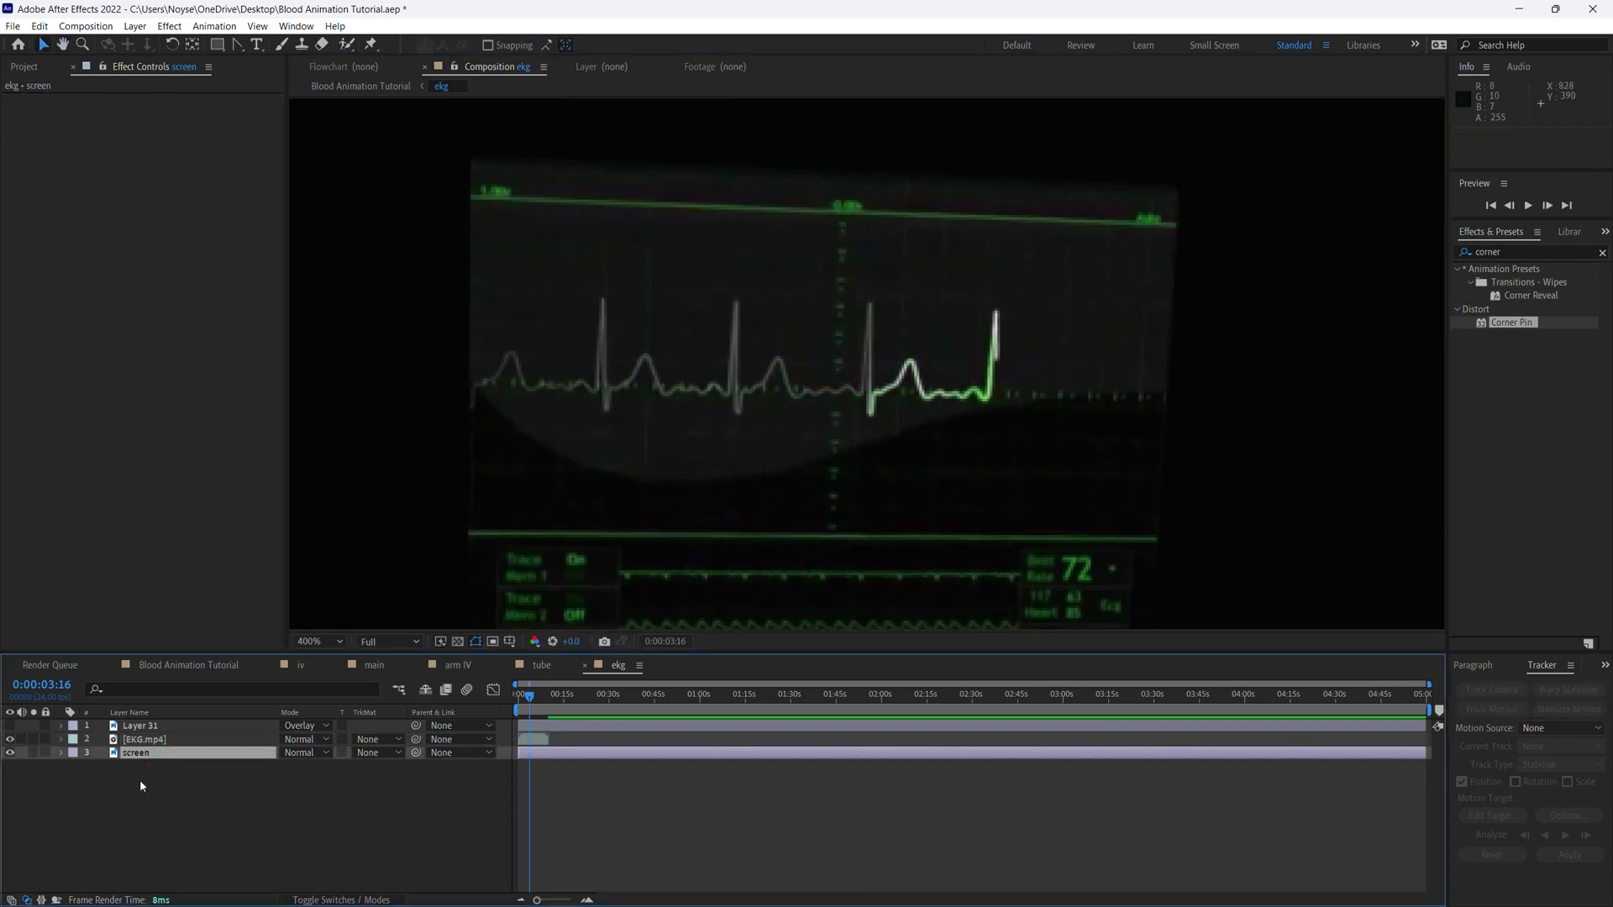
pyautogui.click(10, 739)
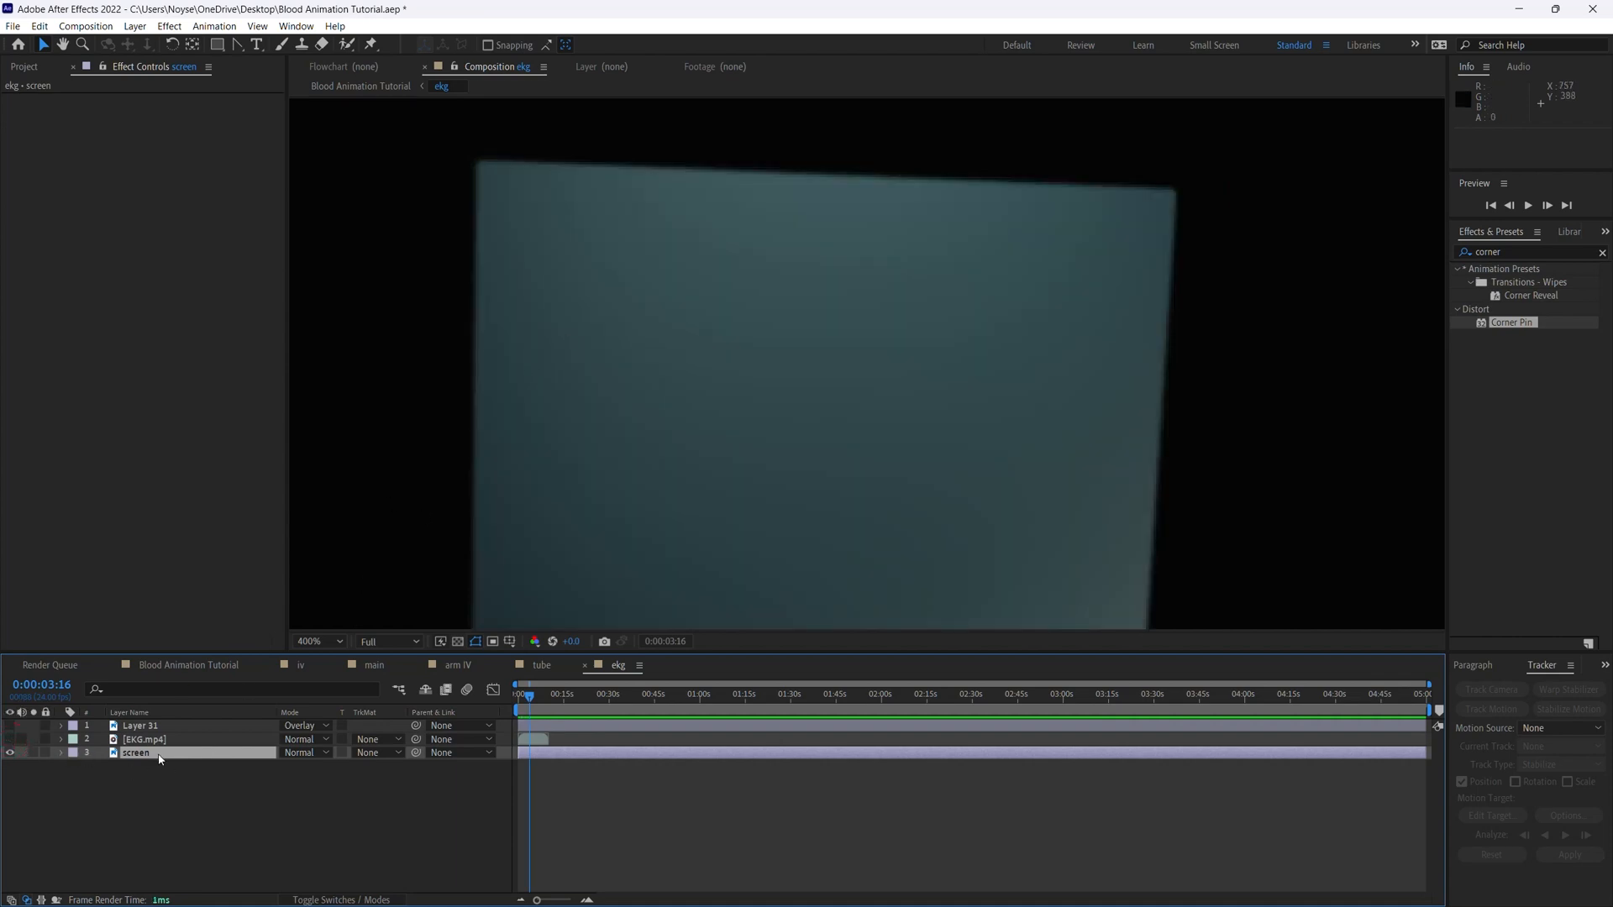
pyautogui.hotkey('ctrl', 'd')
pyautogui.moveTo(169, 755); pyautogui.dragTo(167, 740)
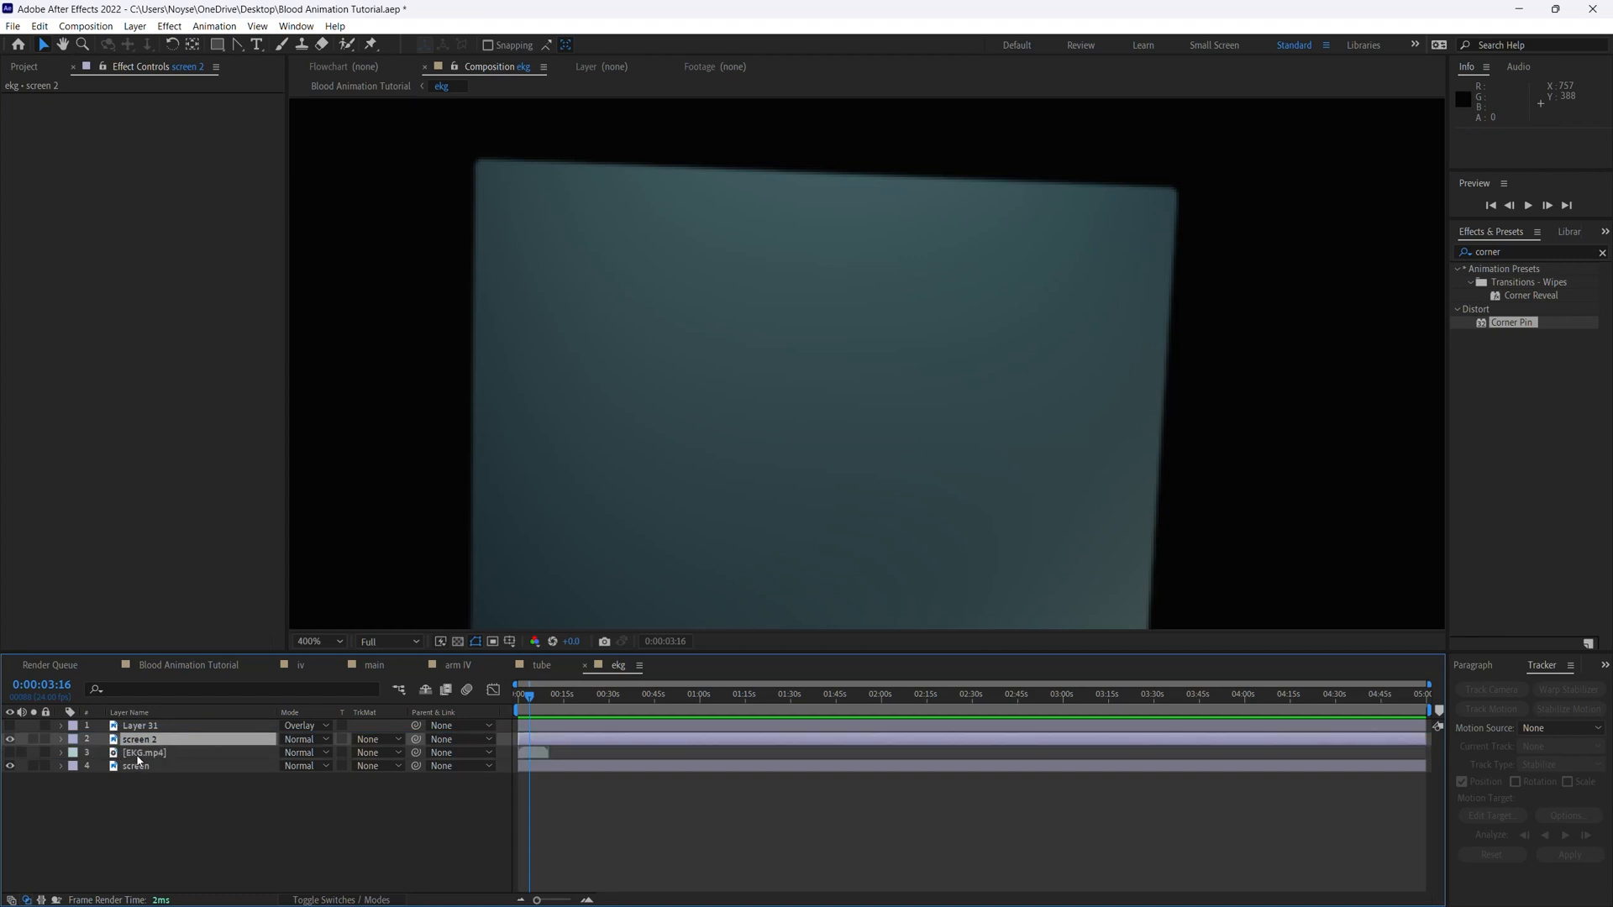
# Rename the duplicated screen layer as "EKG Mask"
pyautogui.doubleClick(148, 743)
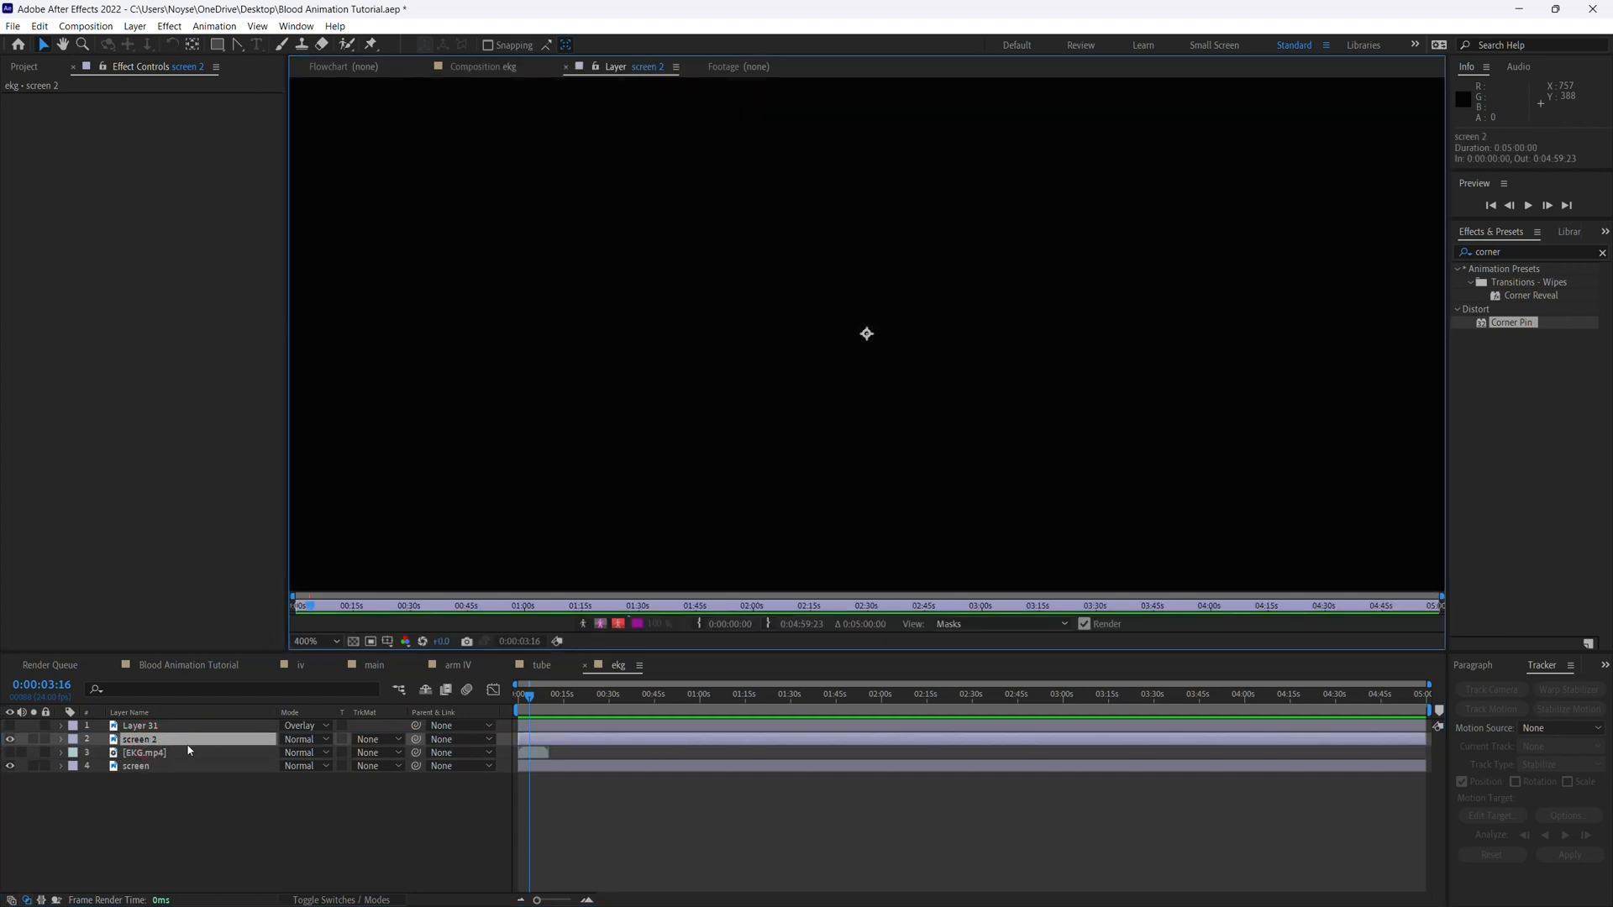
pyautogui.click(468, 68)
pyautogui.click(155, 743)
pyautogui.press('Return')
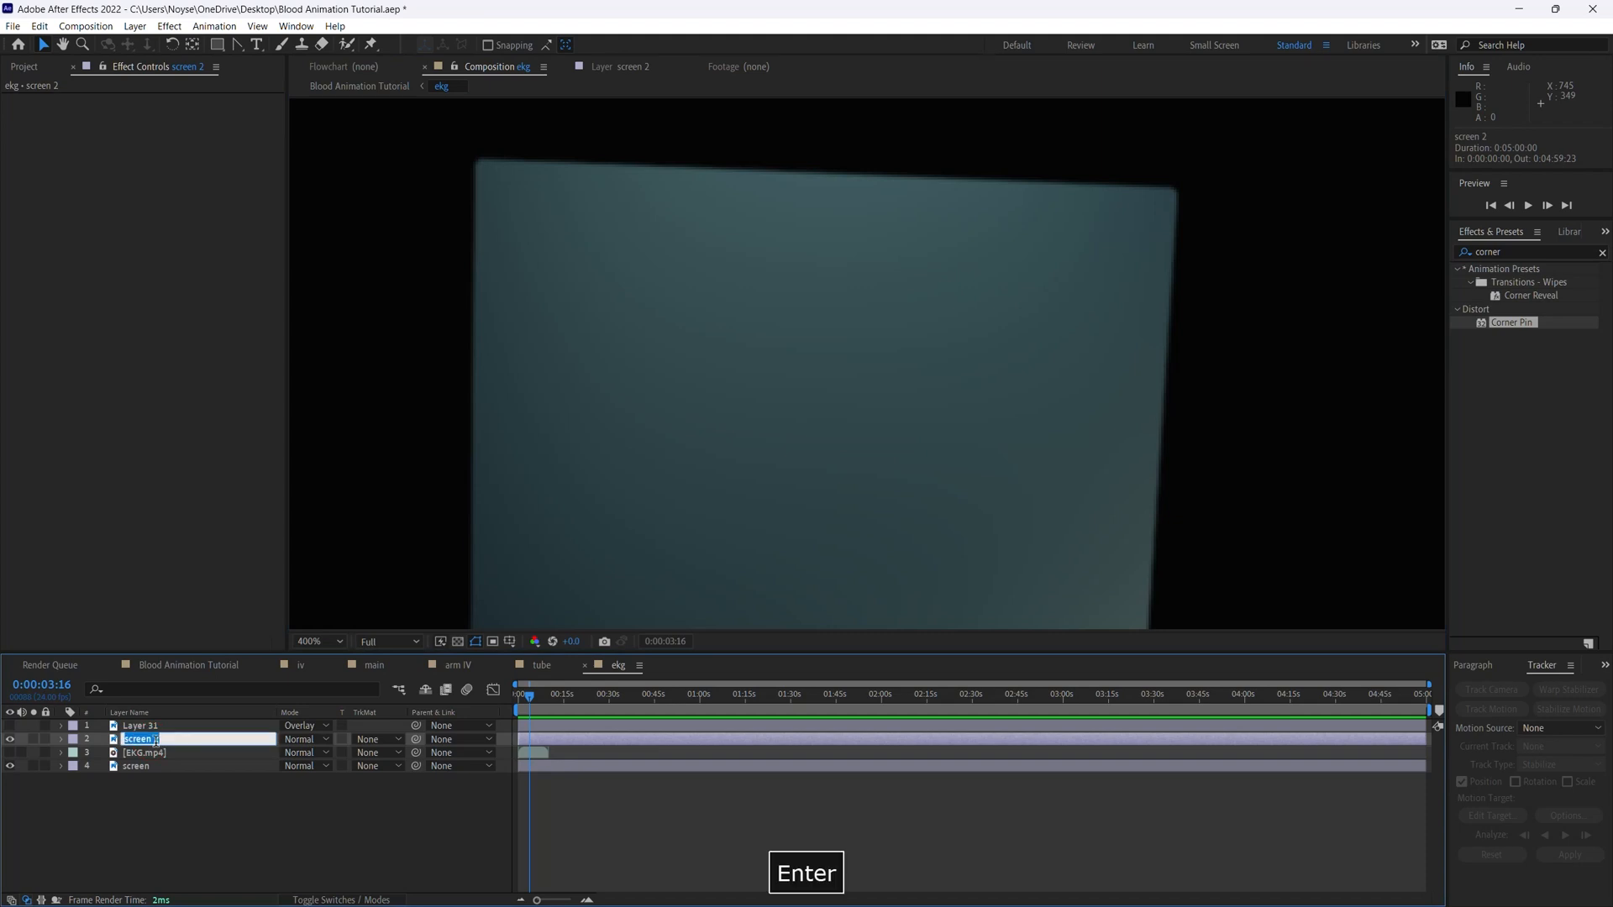
pyautogui.write('EKG Mask')
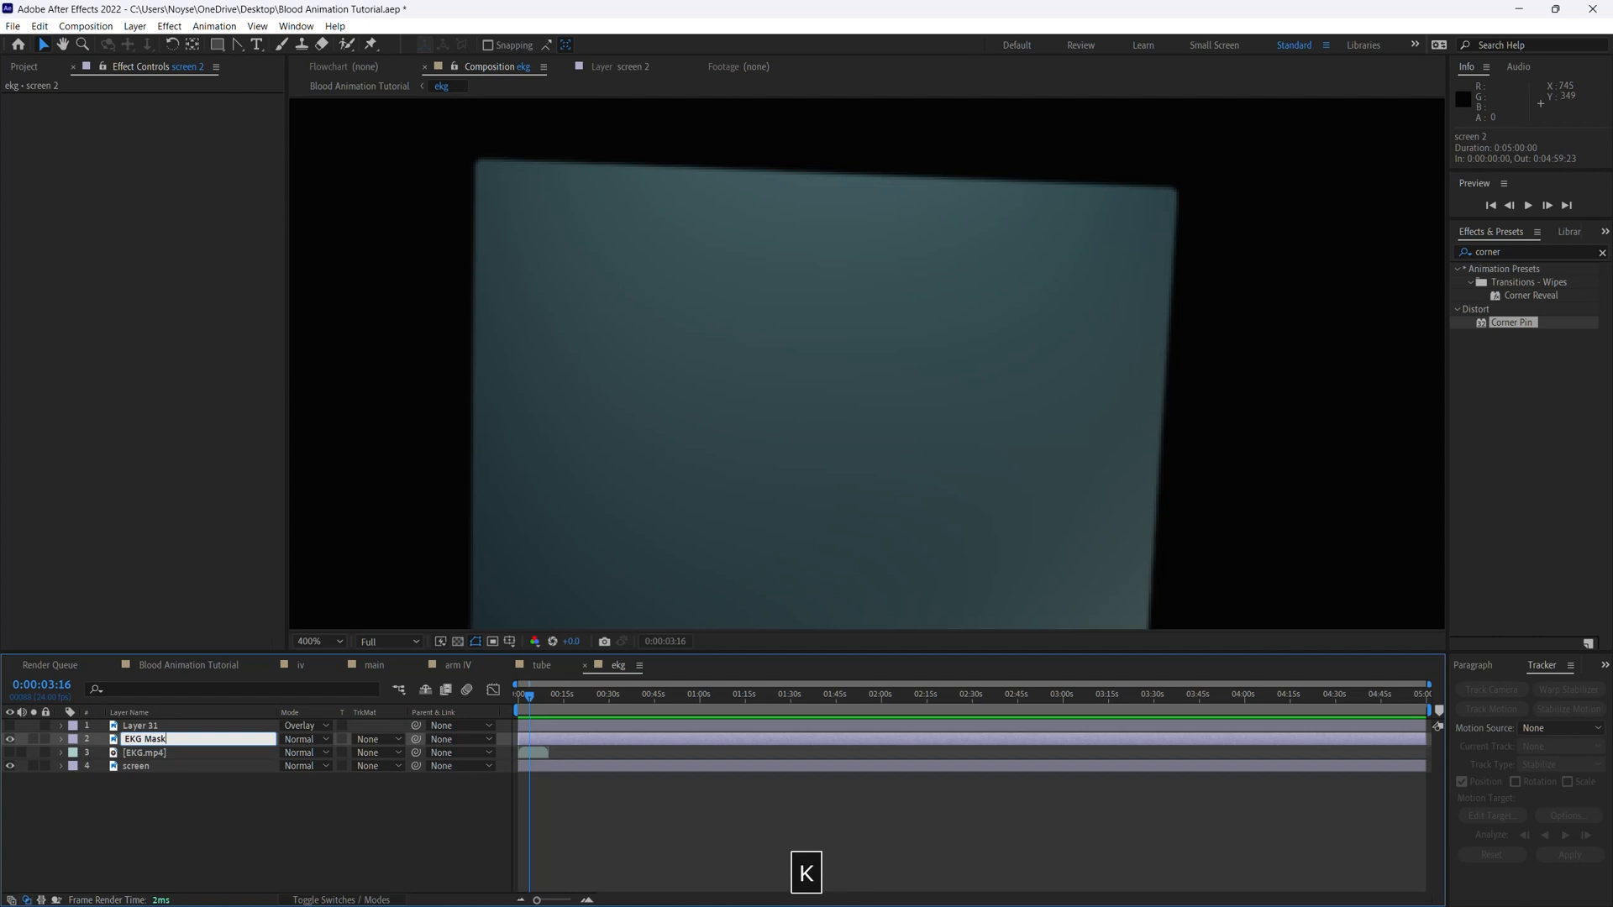
pyautogui.press('Return')
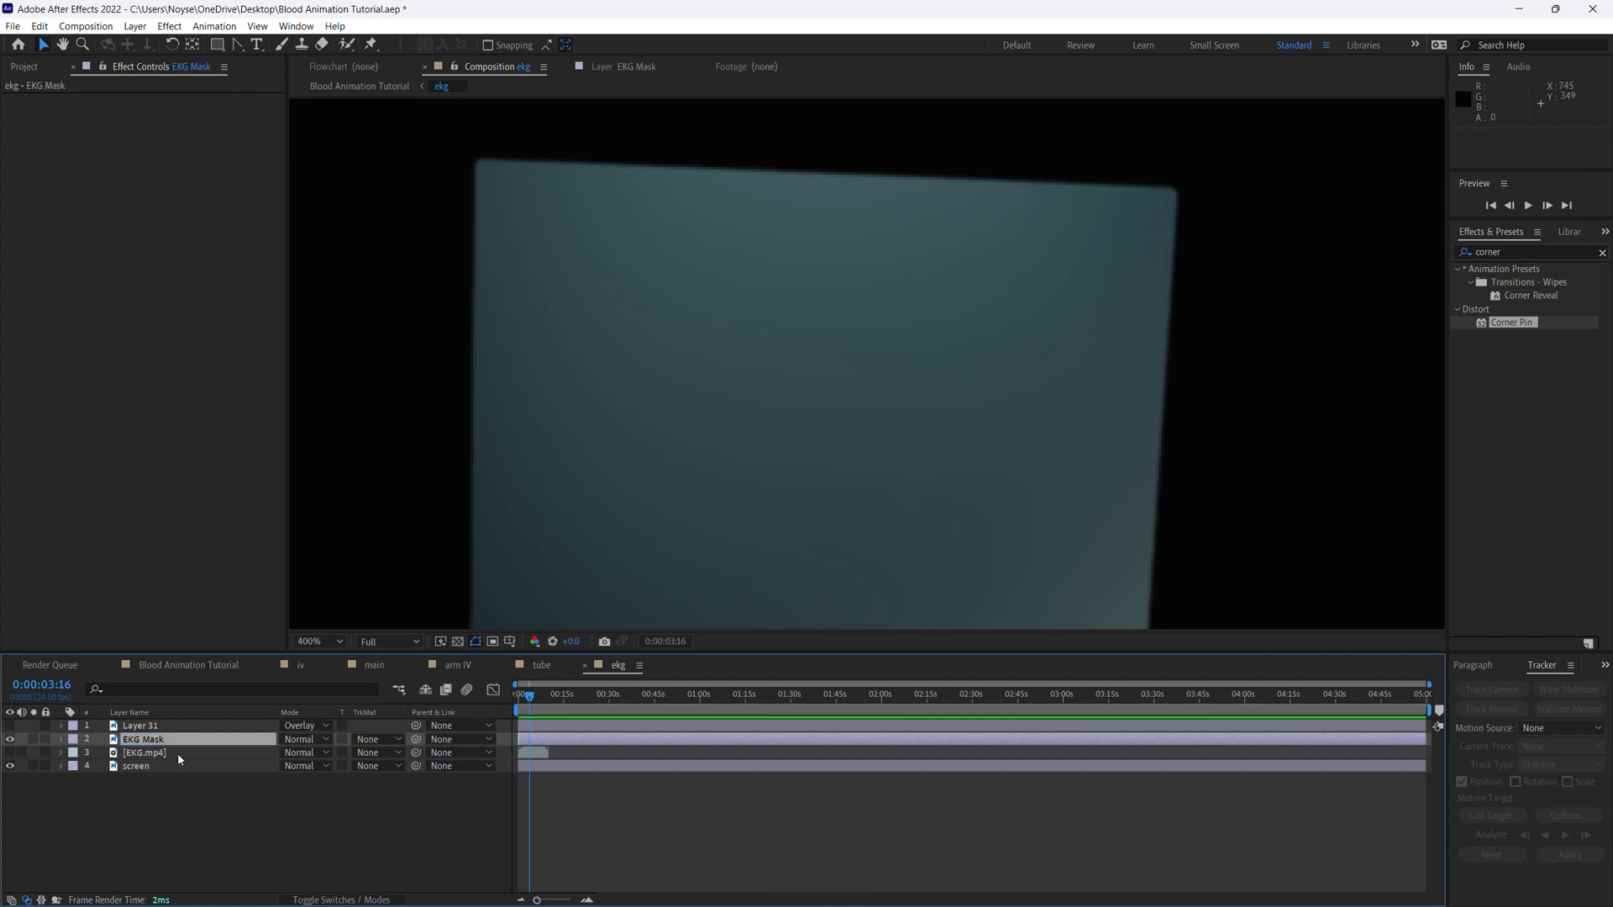
# Apply the Levels effect to the EKG Mask layer and raise Output Black to 255, turning the mask pure white
pyautogui.click(1470, 254)
pyautogui.write('leve')
pyautogui.click(1482, 357)
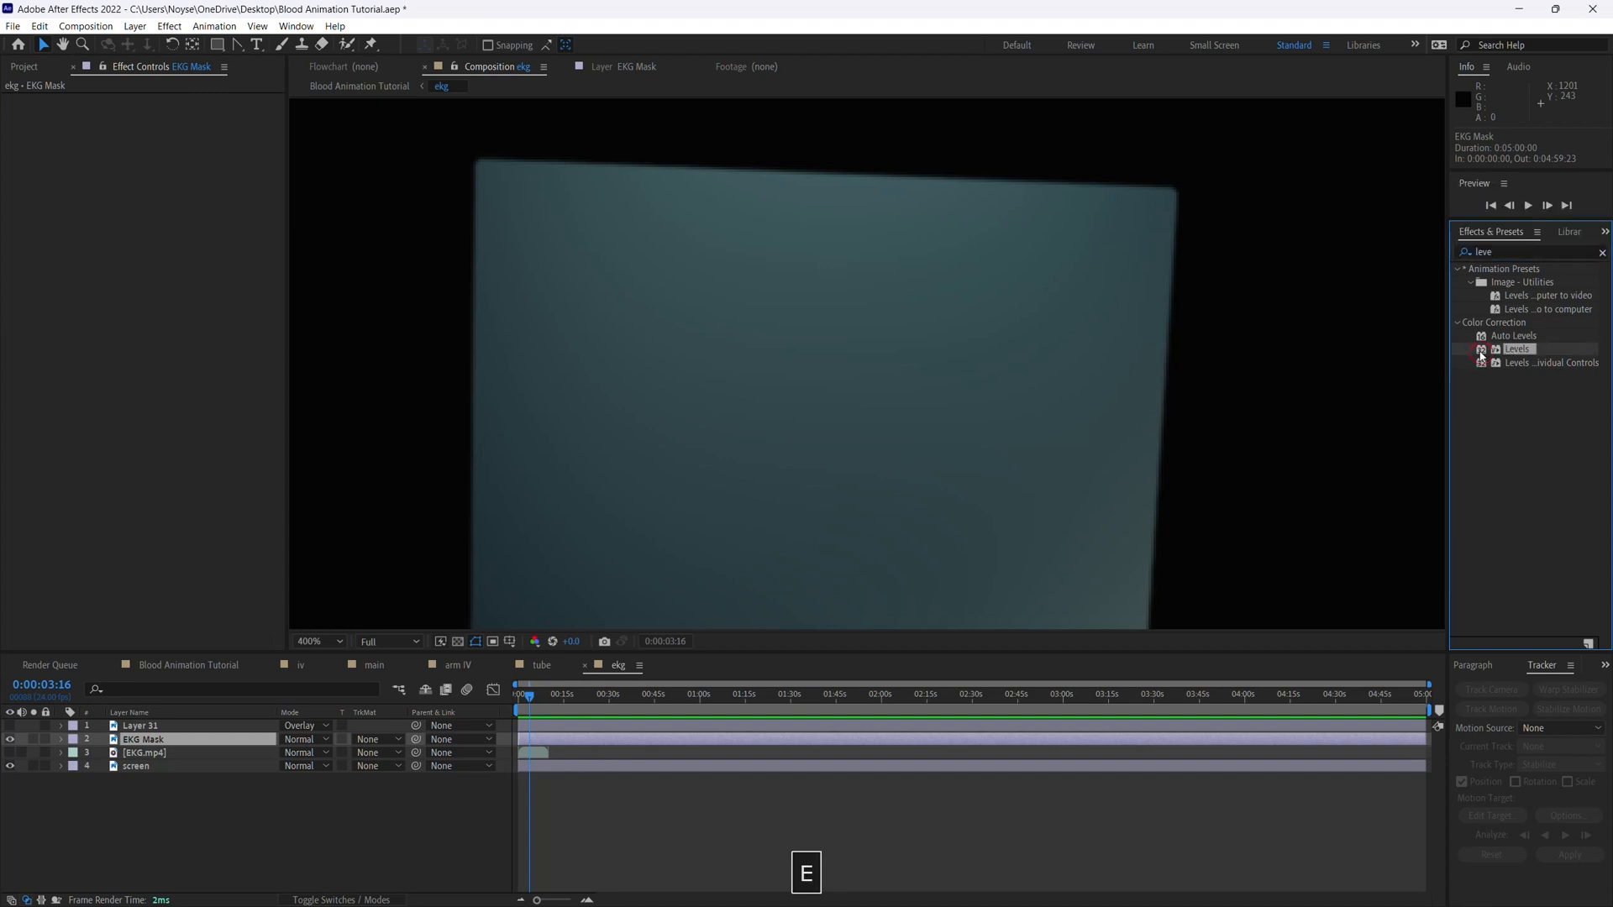
pyautogui.moveTo(1483, 356); pyautogui.dragTo(179, 748)
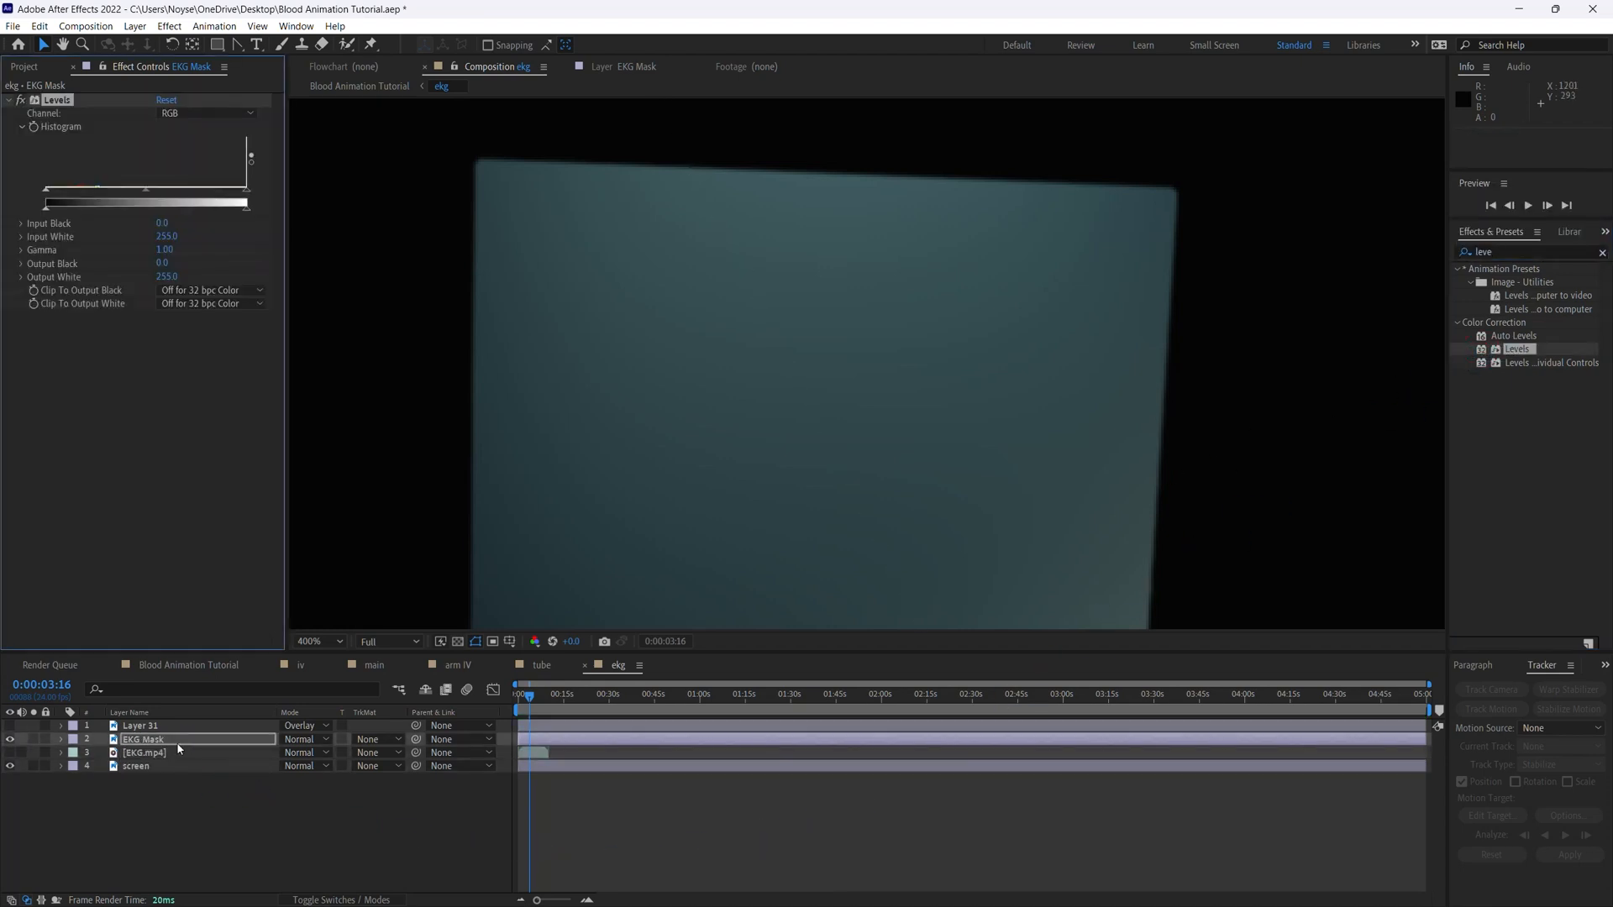
pyautogui.moveTo(47, 207); pyautogui.dragTo(256, 217)
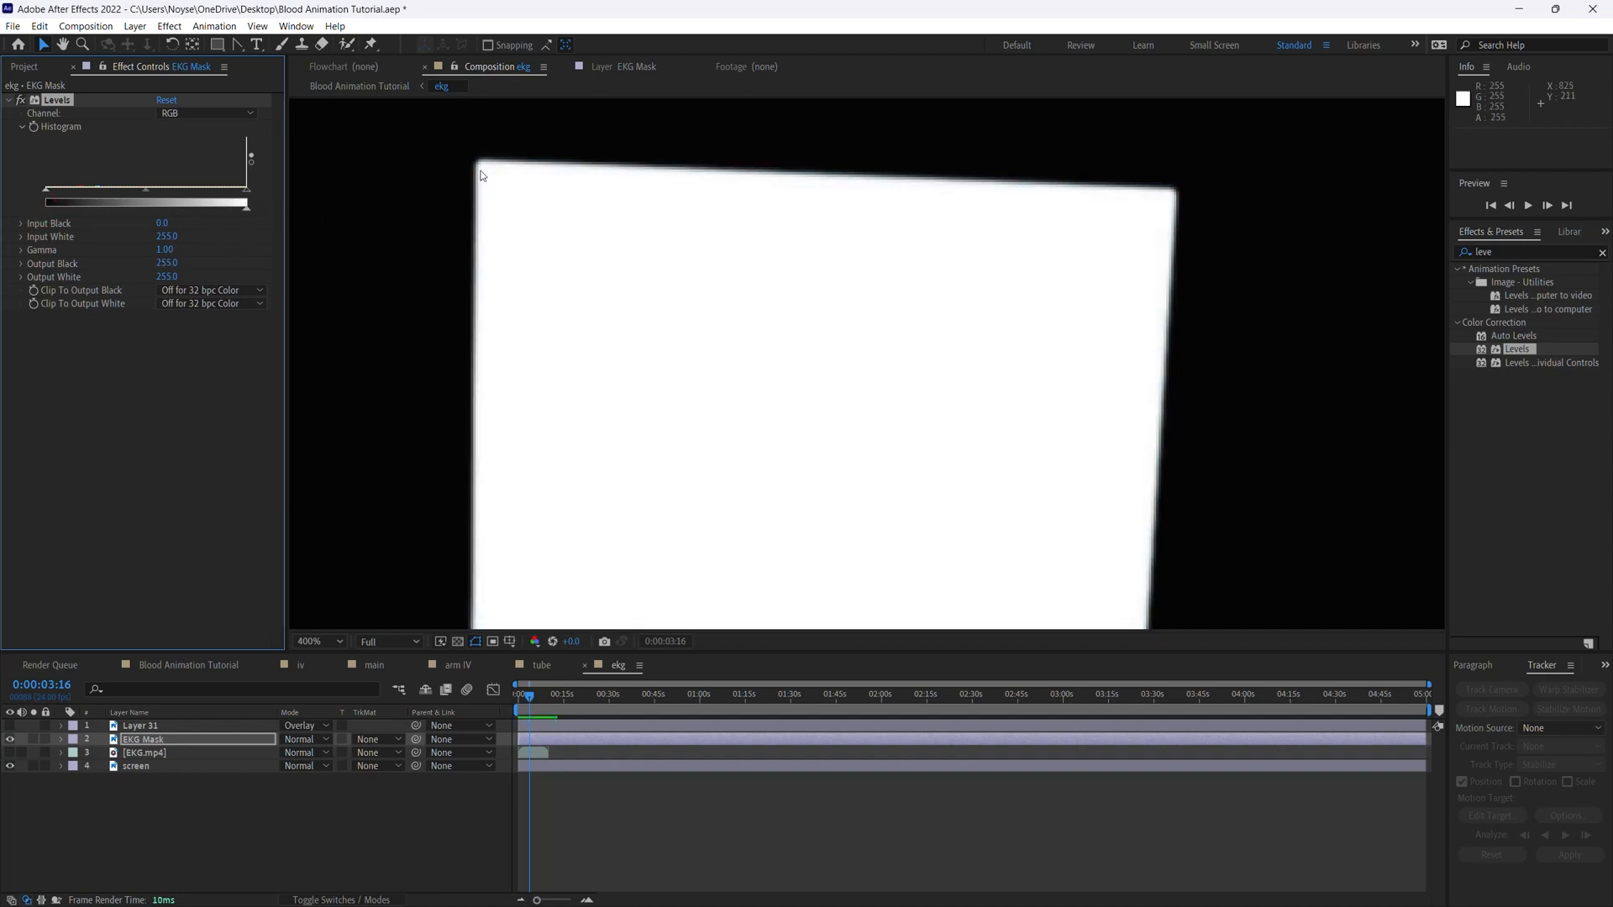
# Hide EKG Mask, show EKG.mp4, set the footage's track matte to Luma using the mask, and save the project
pyautogui.click(10, 740)
pyautogui.click(10, 753)
pyautogui.click(261, 755)
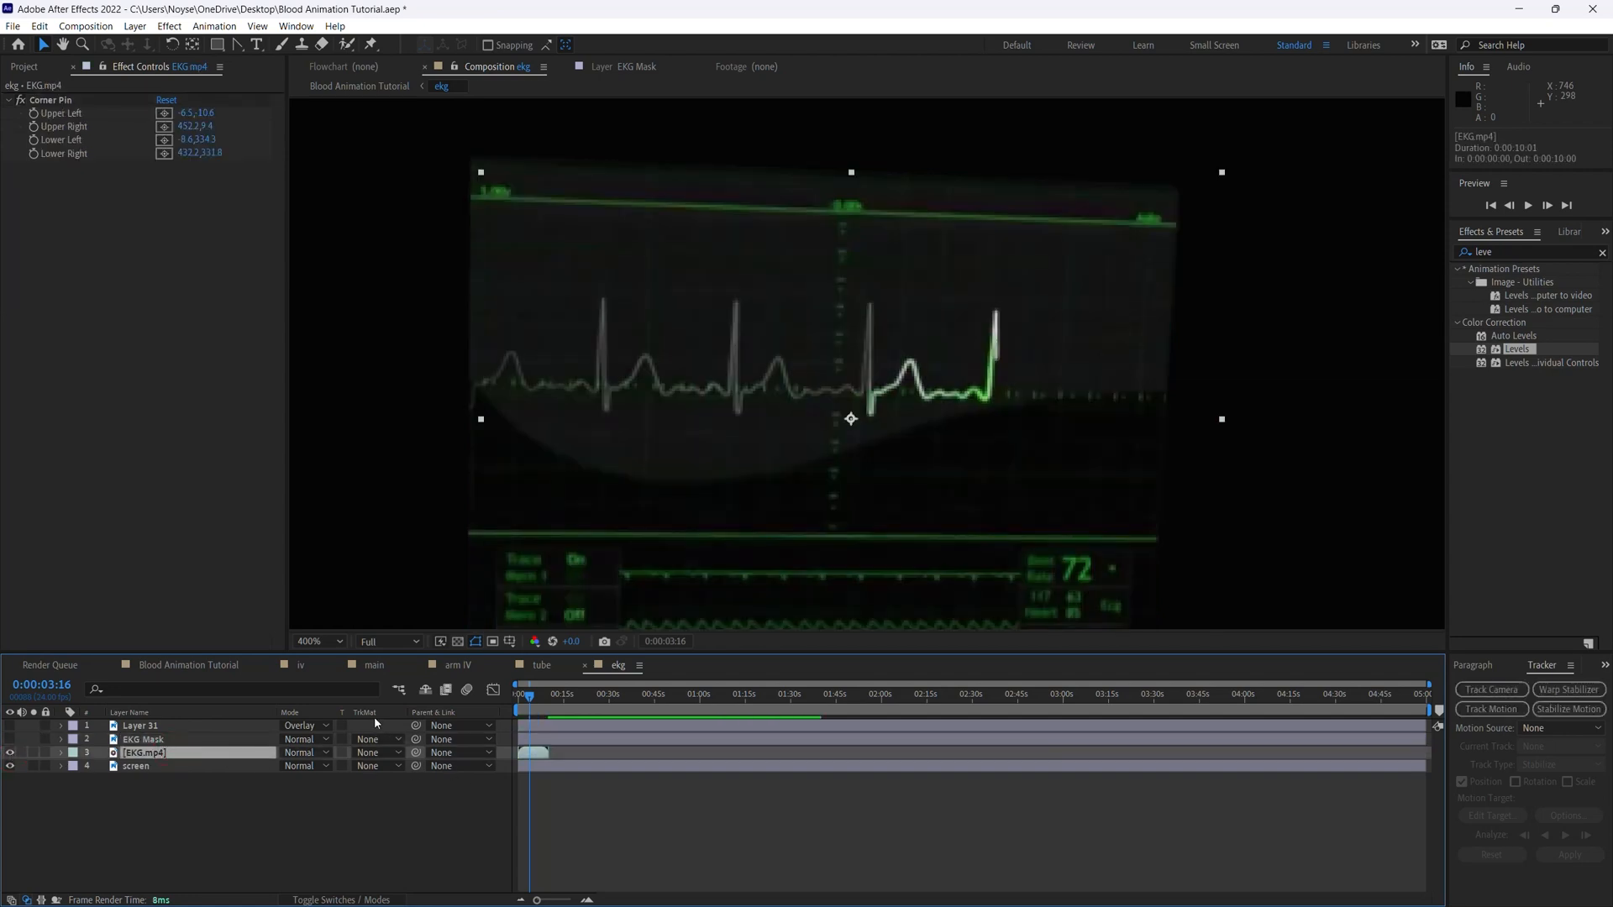
pyautogui.click(379, 753)
pyautogui.click(443, 828)
pyautogui.click(454, 830)
pyautogui.hotkey('ctrl', 's')
# Lower the EKG.mp4 layer's opacity, trying 50% before settling on 80%, and save the project
pyautogui.press('space')
pyautogui.moveTo(957, 457)
pyautogui.mouseDown()
pyautogui.moveTo(955, 350)
pyautogui.moveTo(971, 429)
pyautogui.mouseUp()
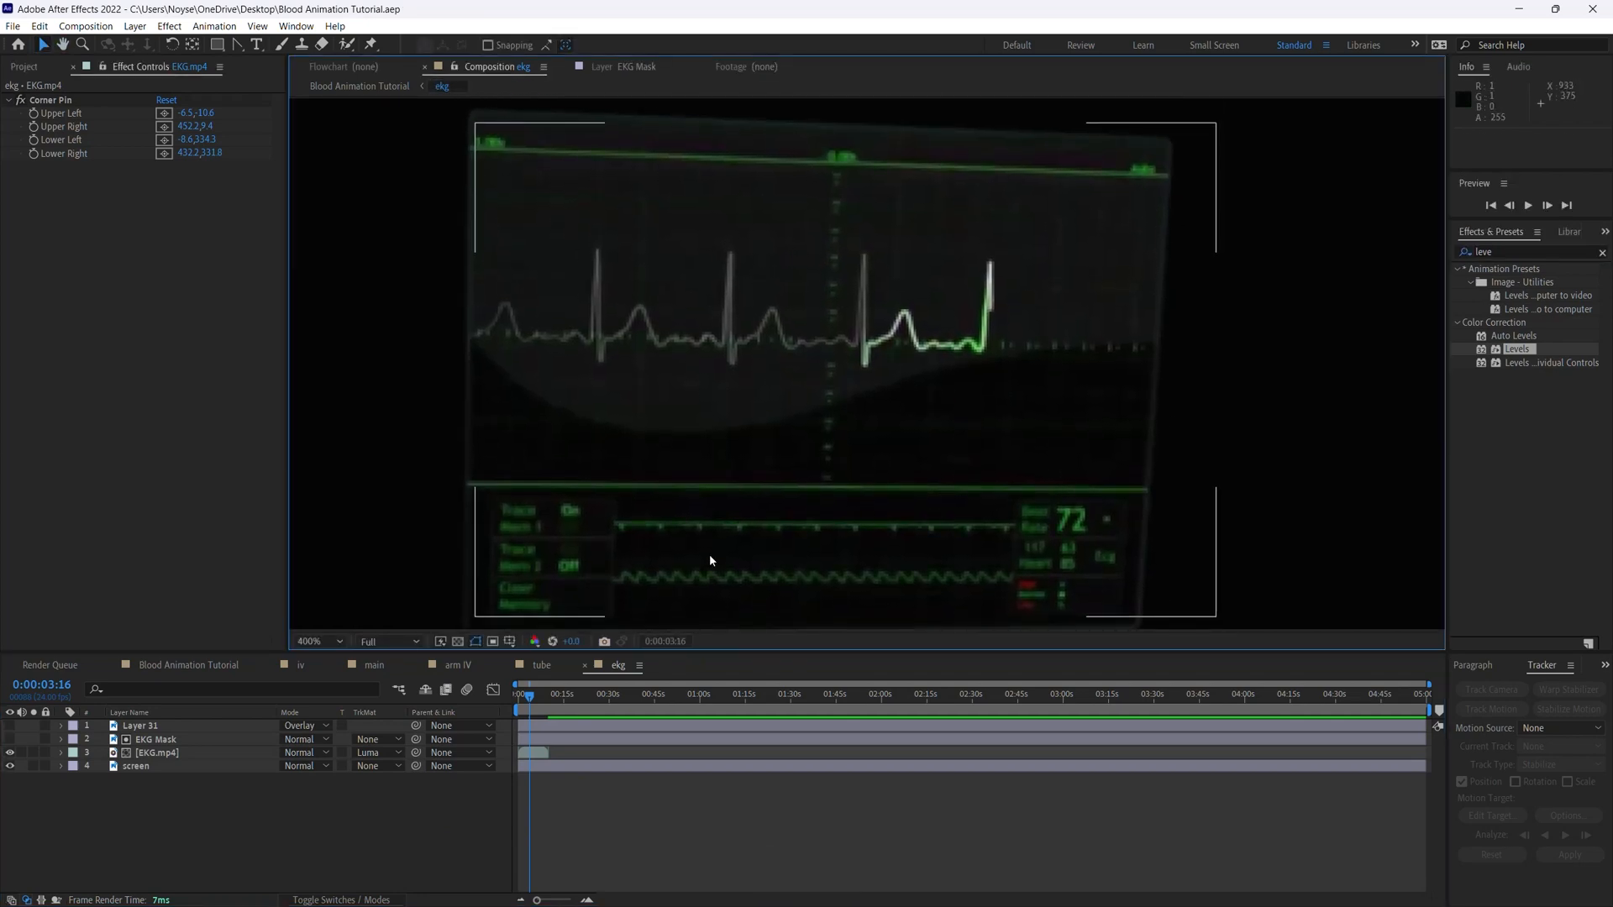
pyautogui.click(216, 754)
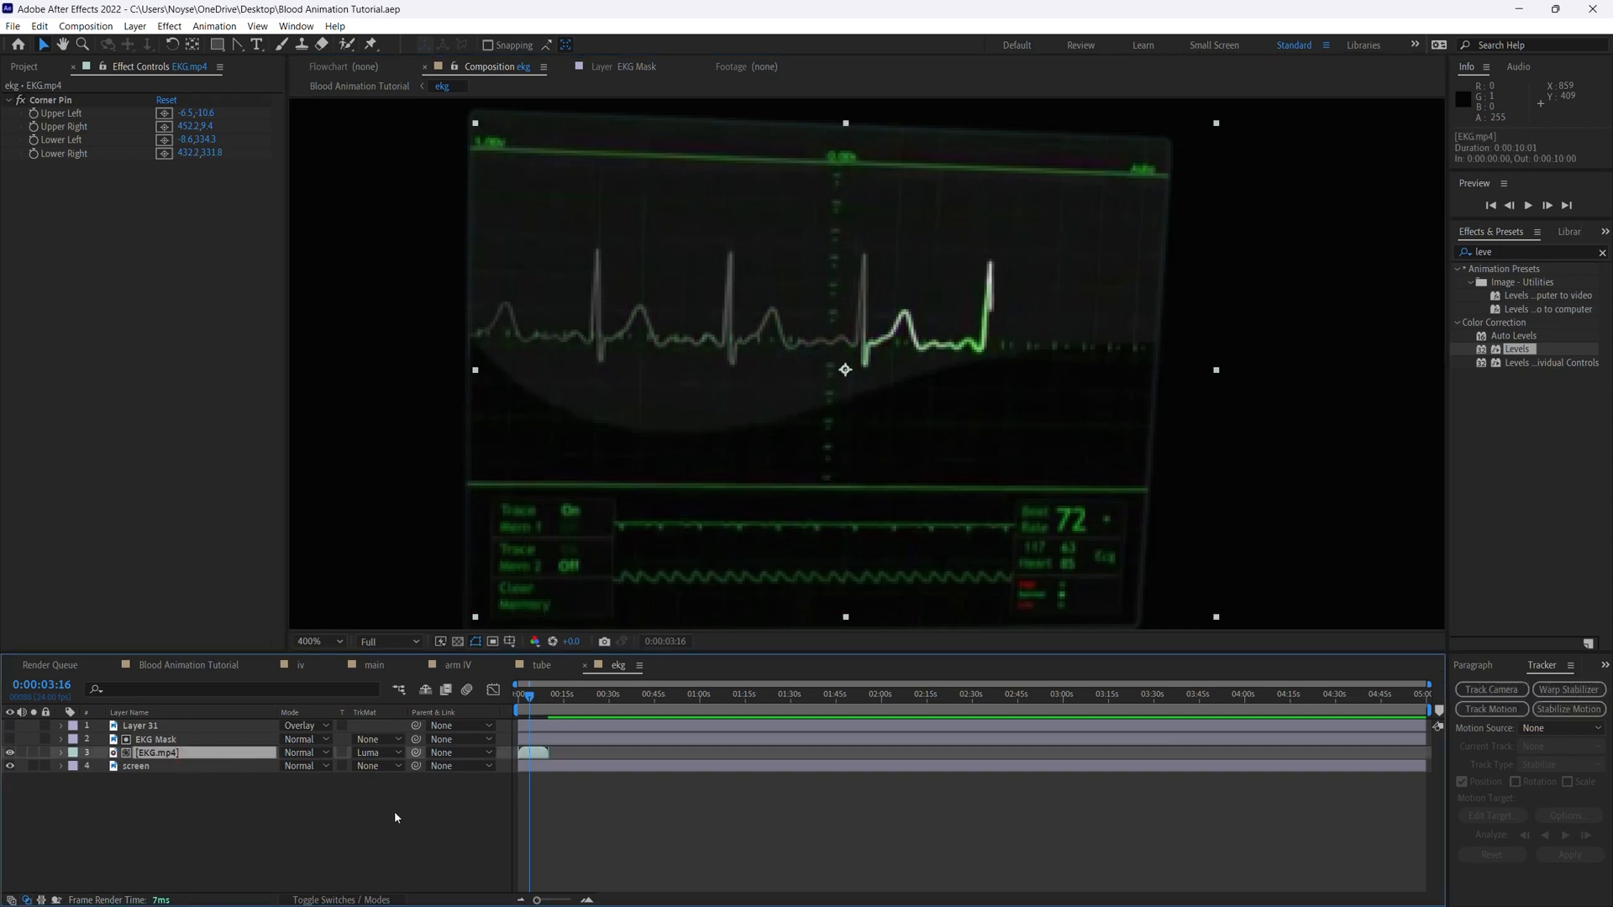
pyautogui.press('t')
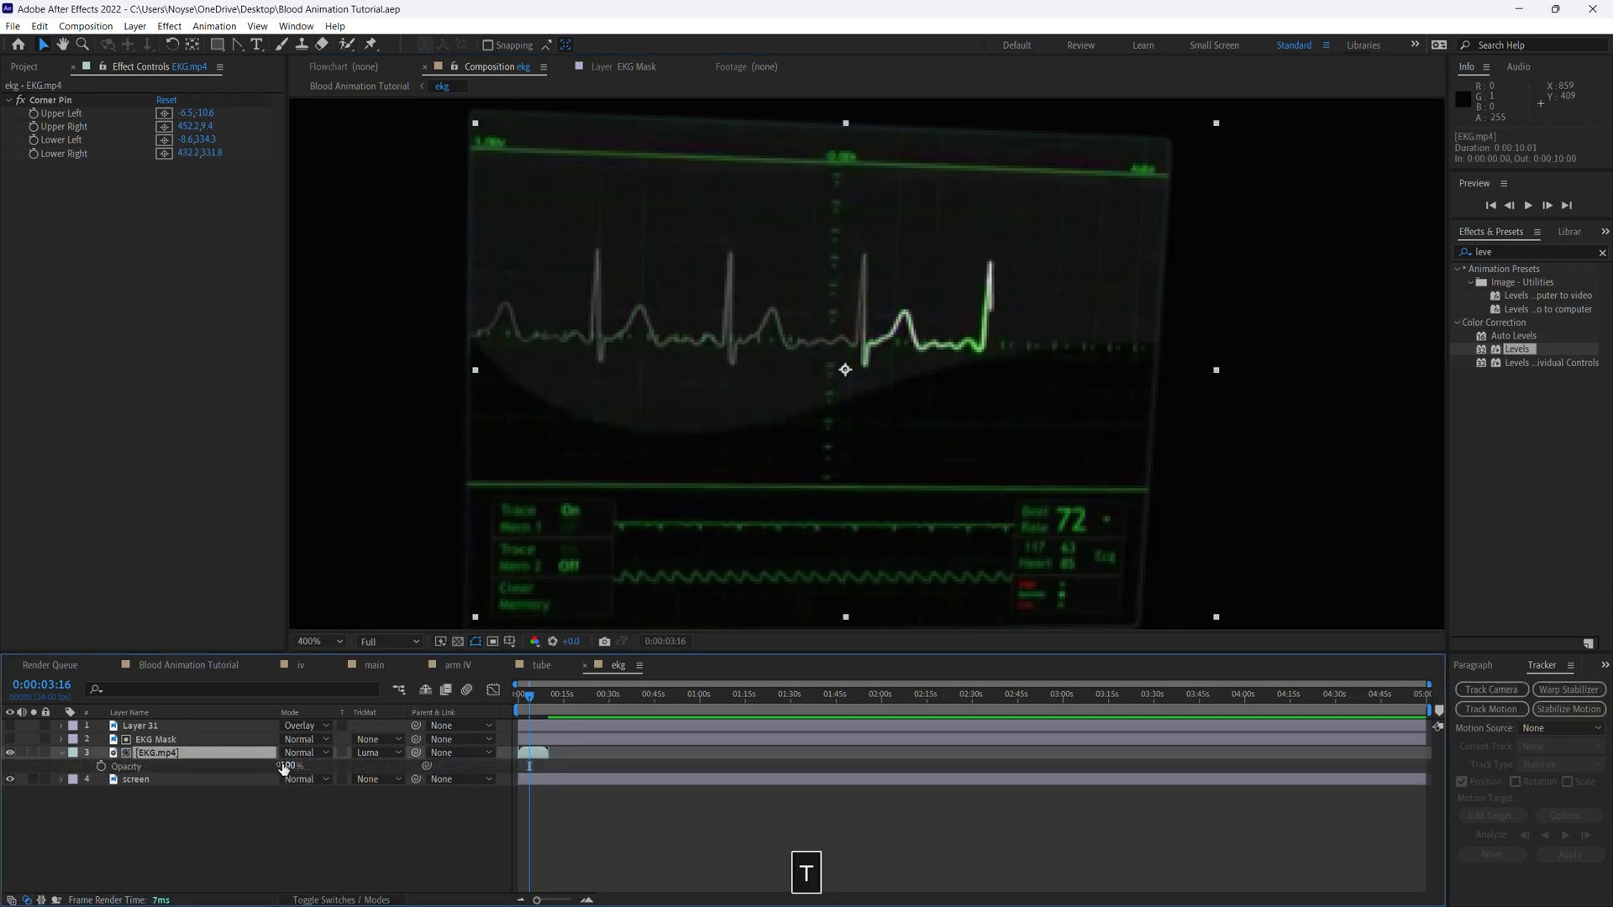
pyautogui.click(291, 766)
pyautogui.write('50')
pyautogui.press('Return')
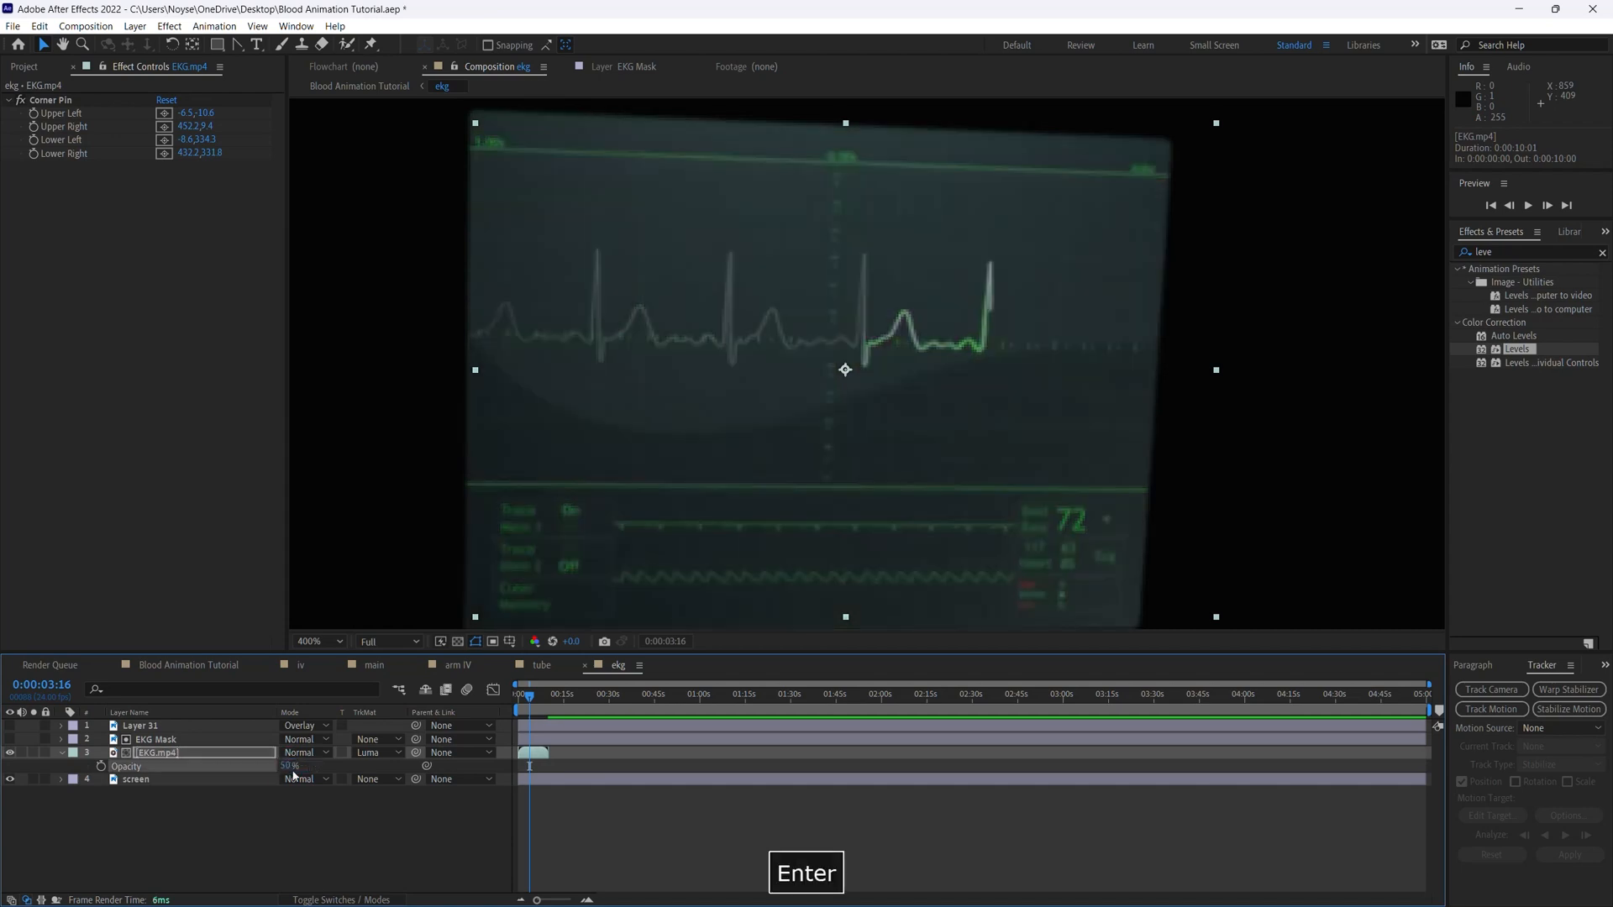
pyautogui.click(288, 767)
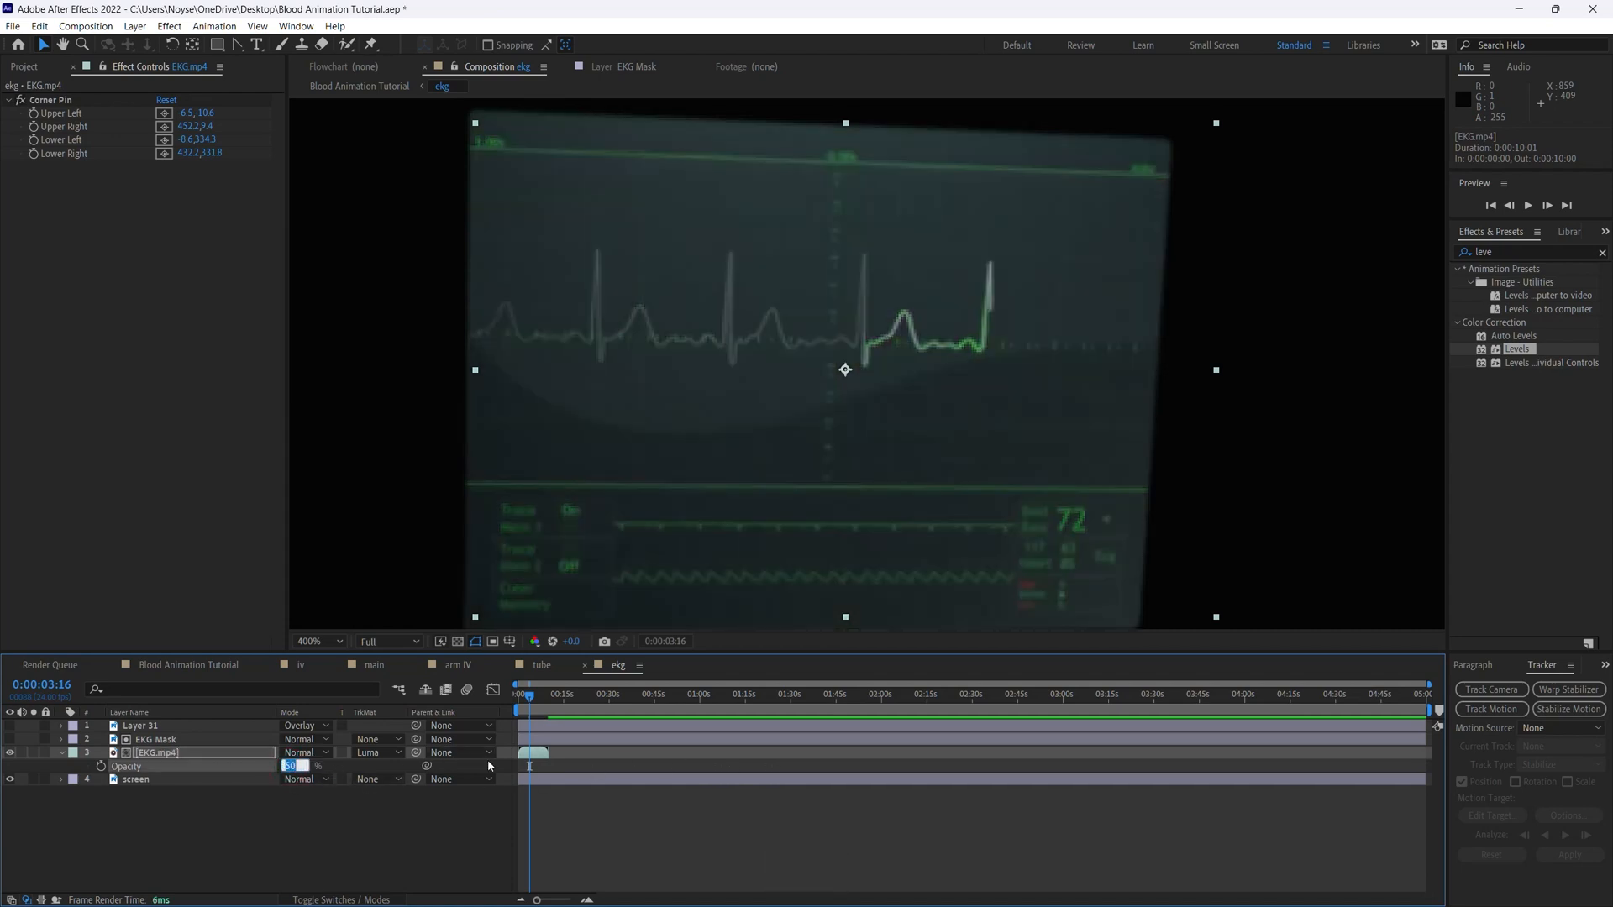
pyautogui.write('80')
pyautogui.press('Return')
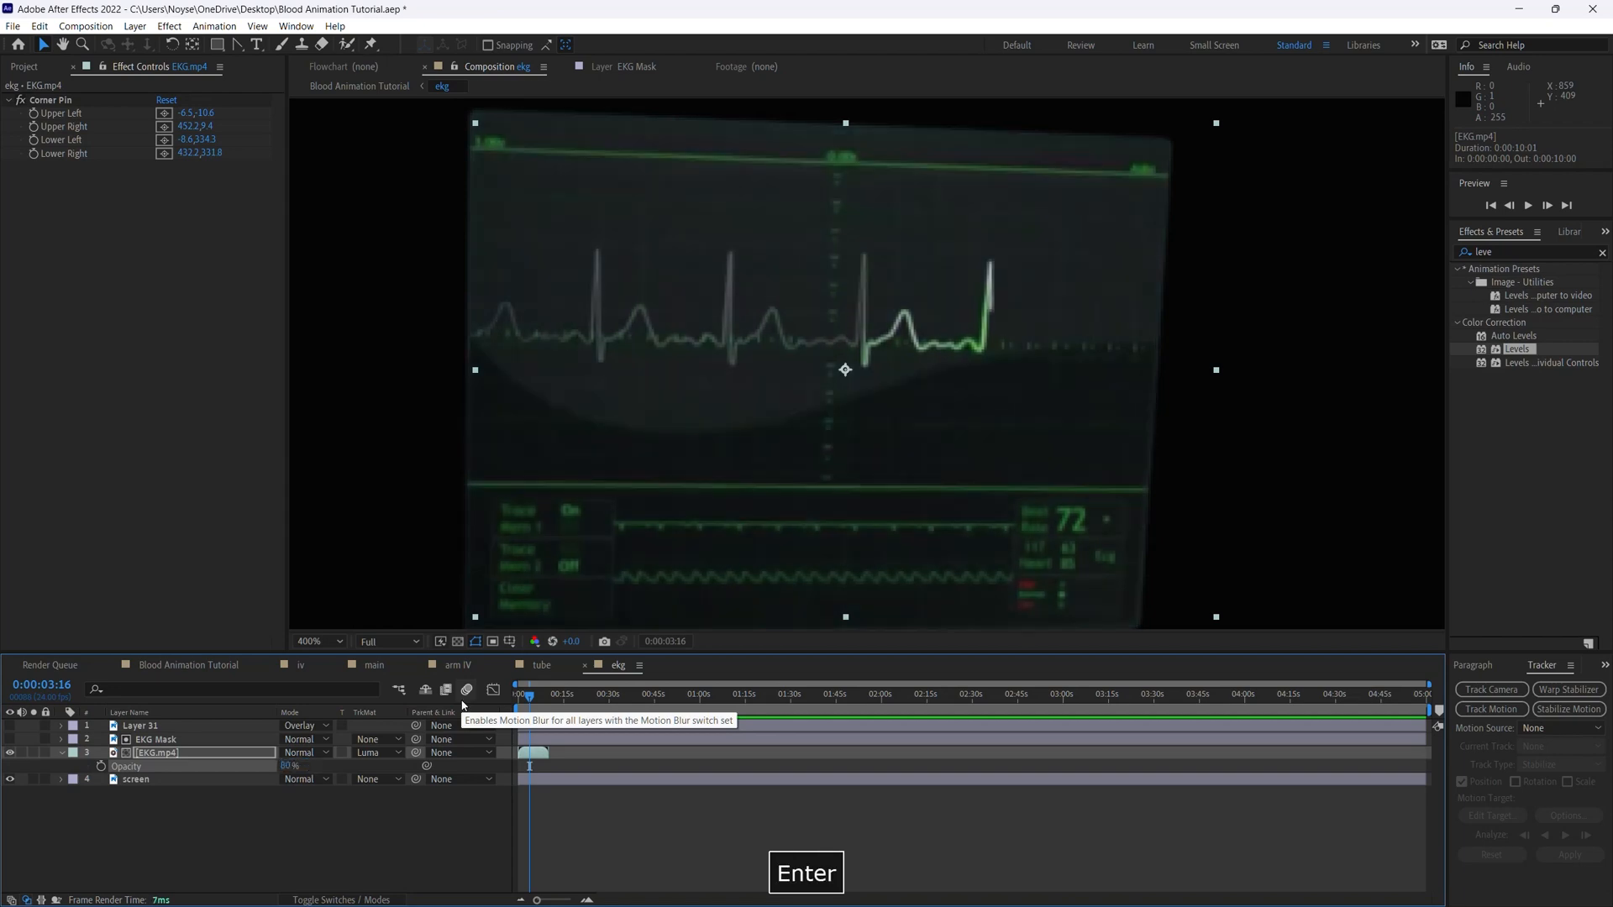
pyautogui.click(637, 838)
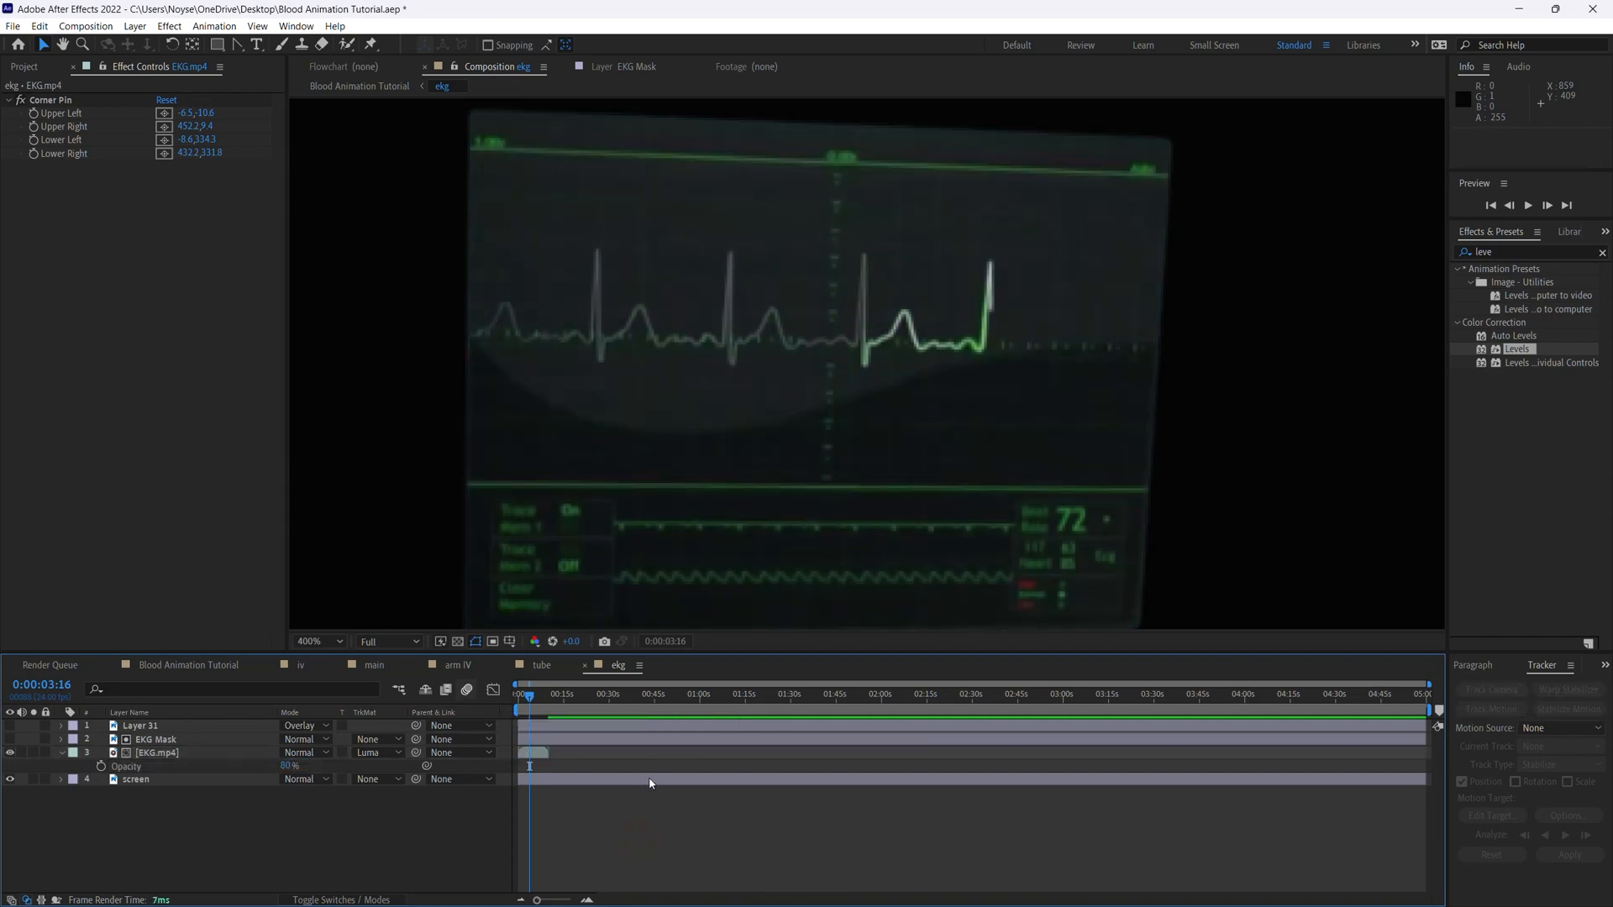
pyautogui.hotkey('ctrl', 's')
# Open the Blood Animation Tutorial composition and scrub to about 0:00:58:07 to check the heart monitor in the scene
pyautogui.click(144, 668)
pyautogui.moveTo(530, 697)
pyautogui.mouseDown()
pyautogui.moveTo(572, 697)
pyautogui.moveTo(515, 704)
pyautogui.moveTo(713, 696)
pyautogui.moveTo(666, 699)
pyautogui.moveTo(697, 706)
pyautogui.mouseUp()
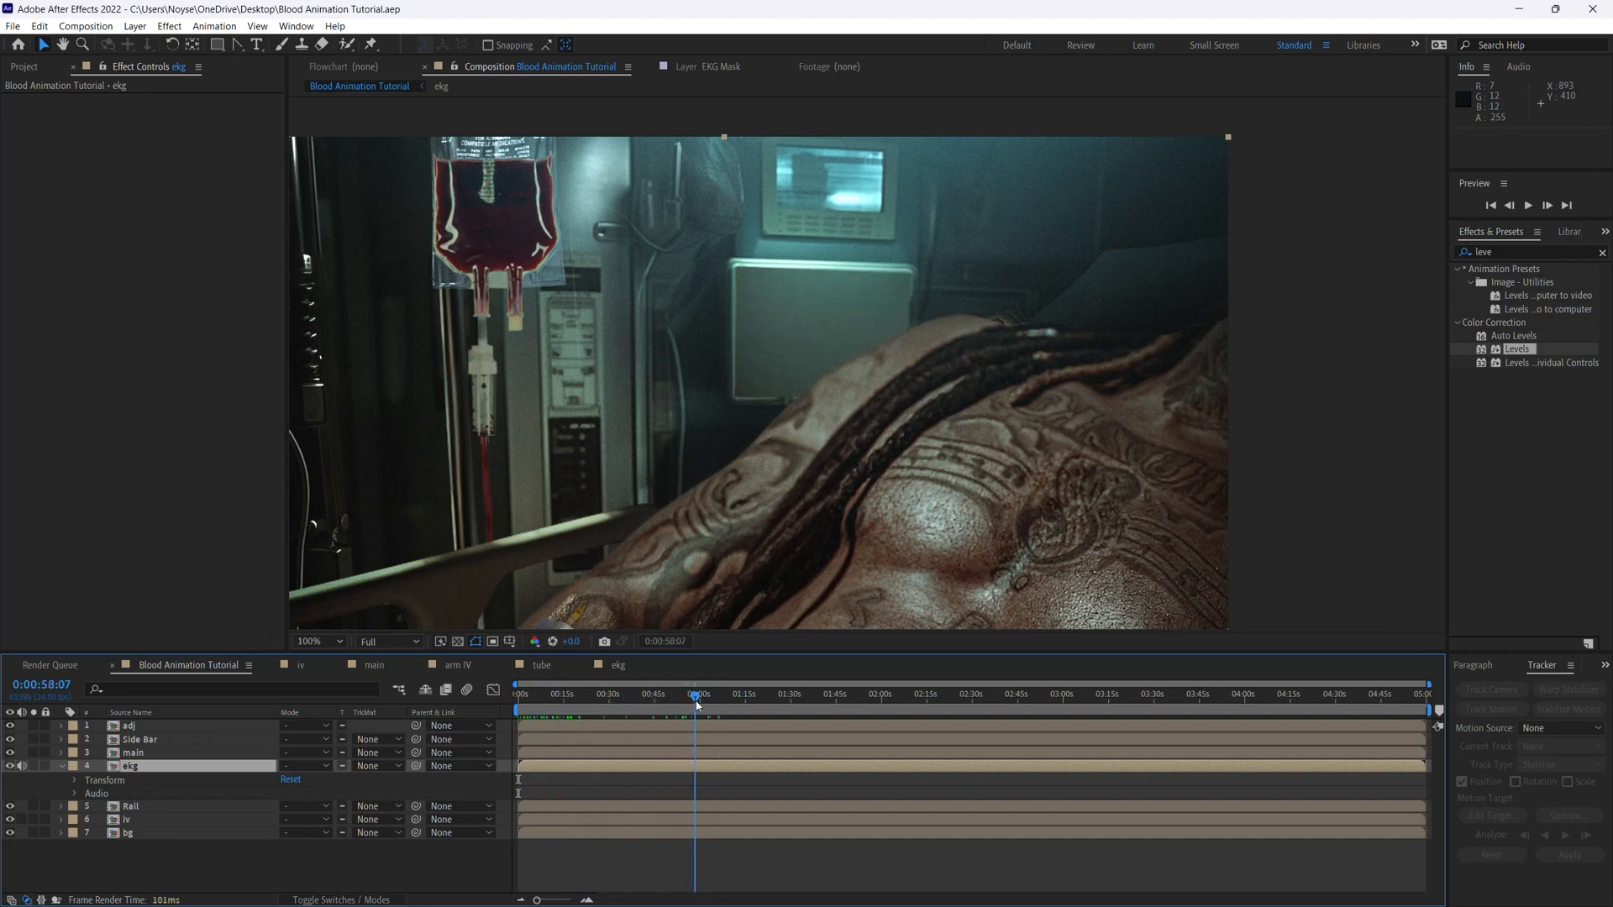
# In the ekg composition, set the EKG.mp4 layer's opacity back to 100% and remove its track matte
pyautogui.press('Home')
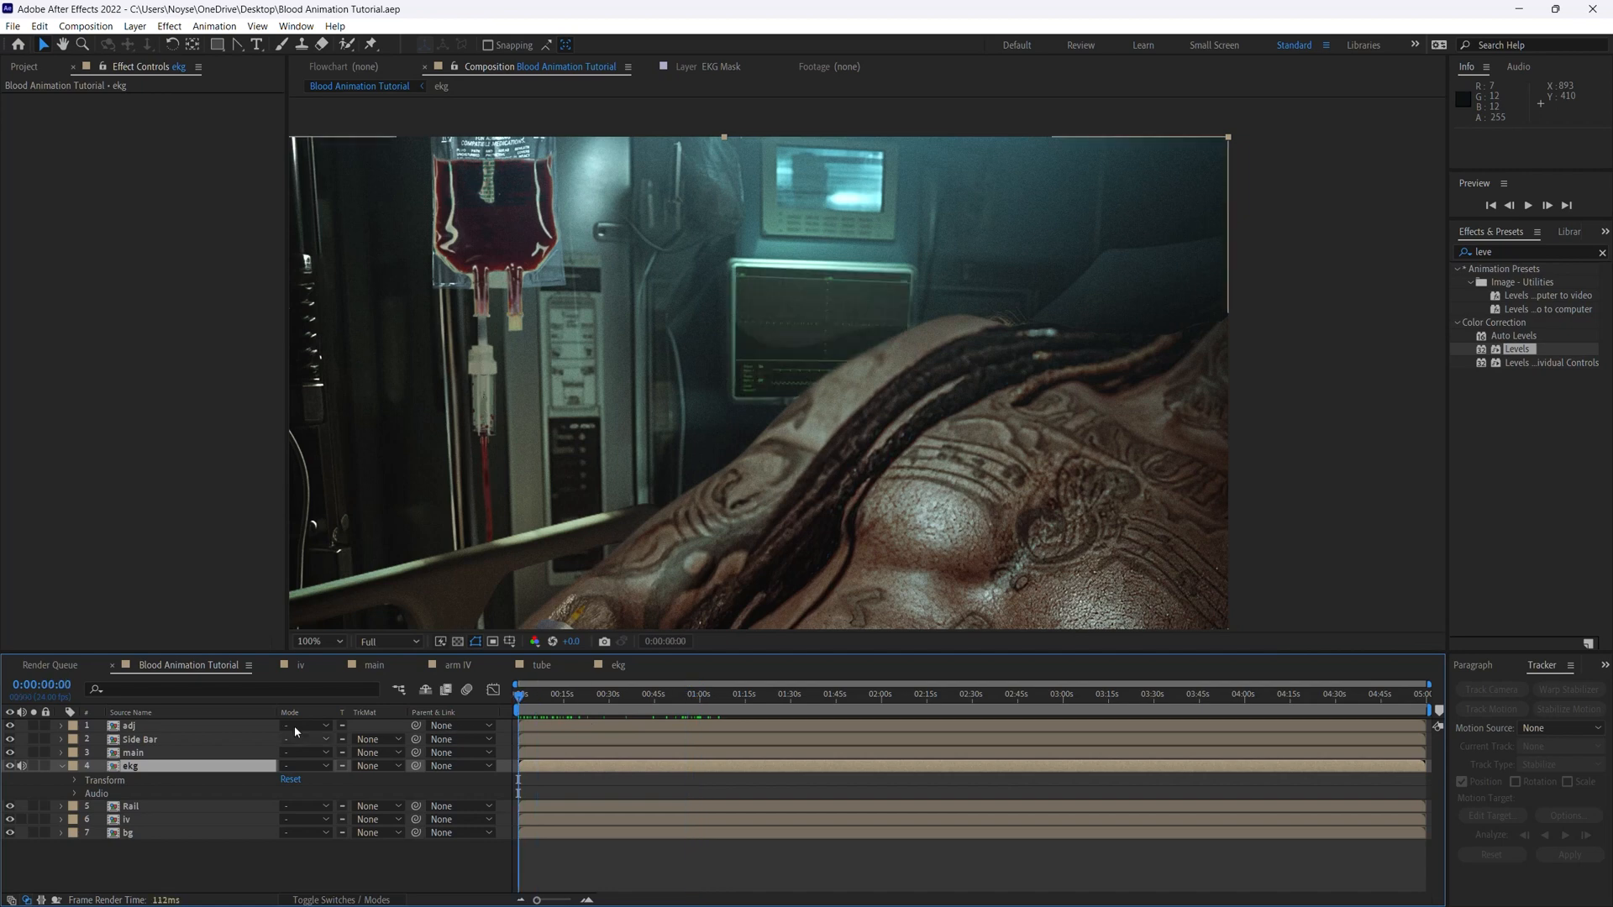
pyautogui.click(616, 665)
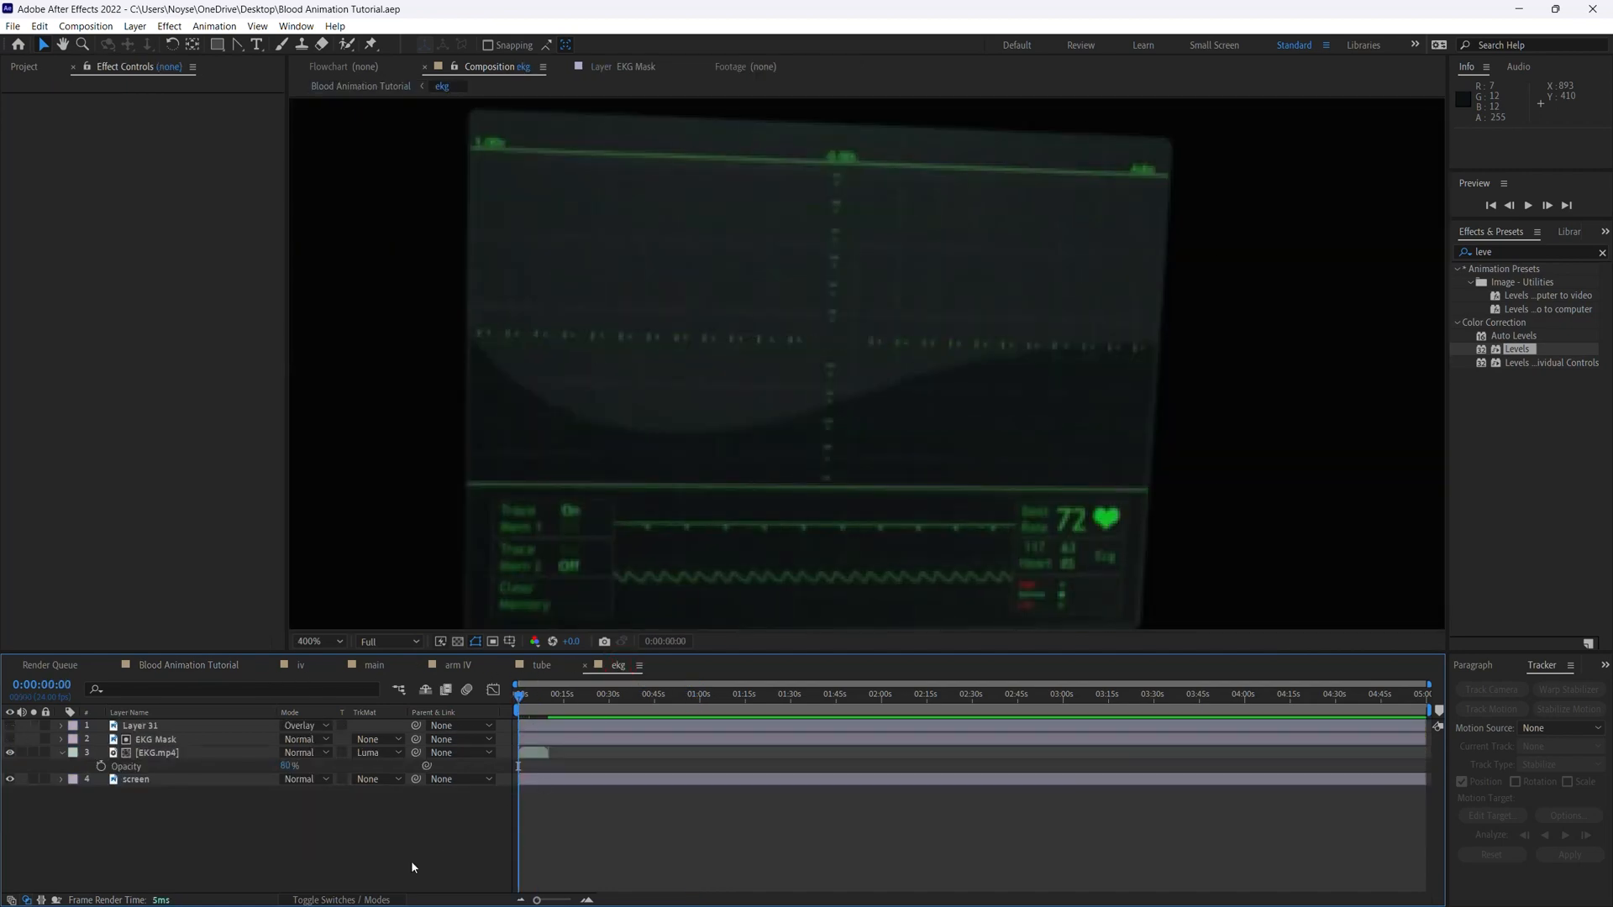
pyautogui.click(176, 752)
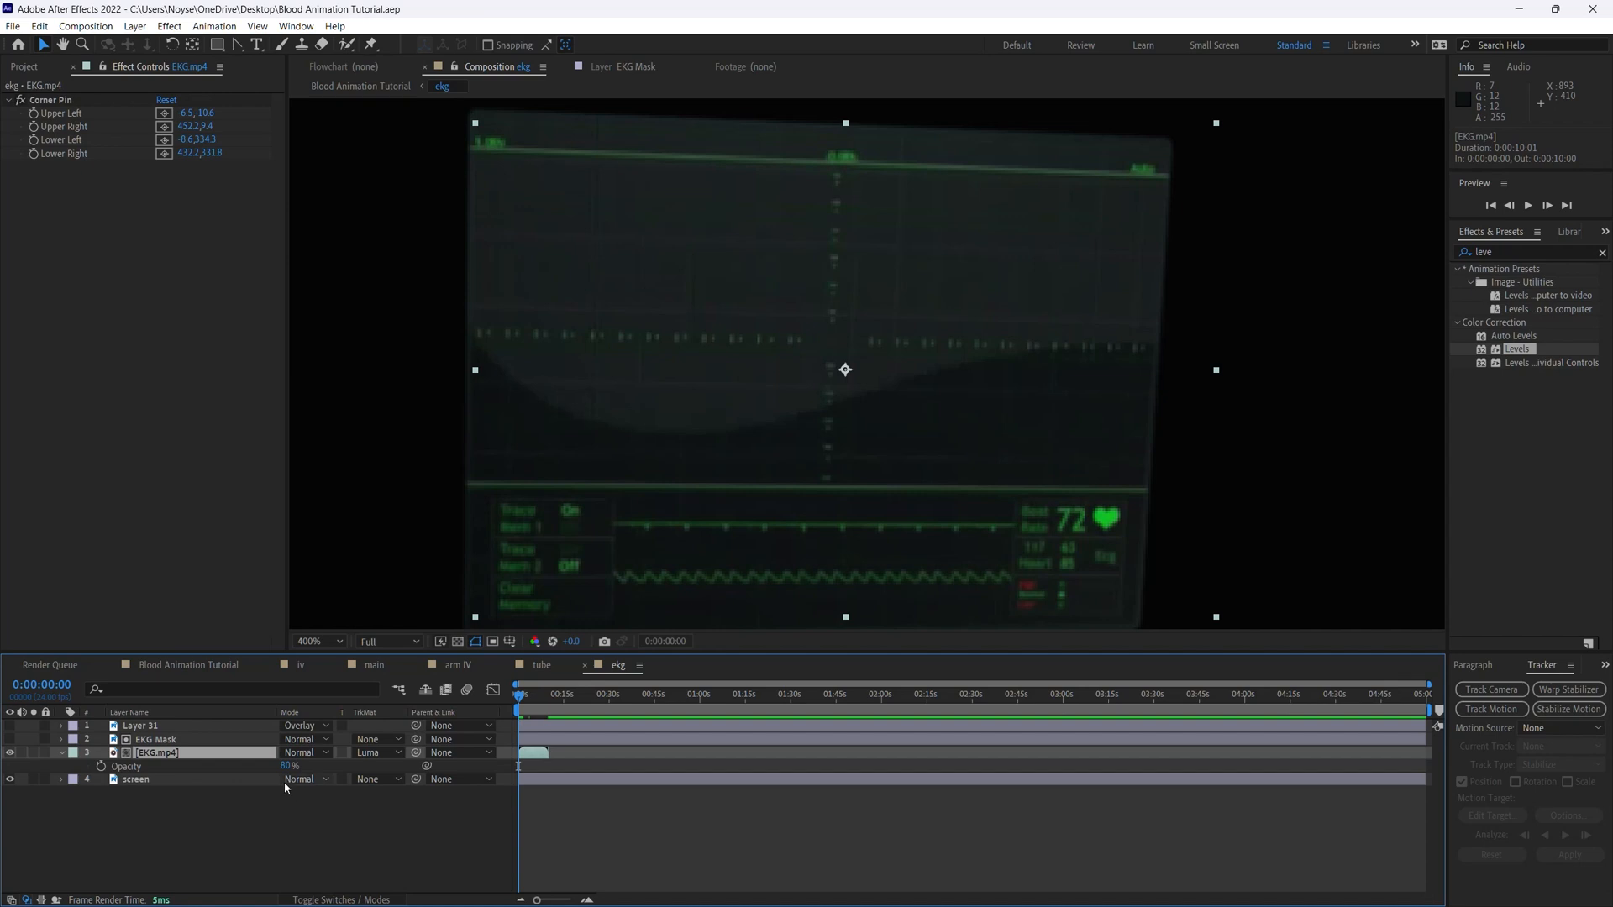
pyautogui.moveTo(287, 766); pyautogui.dragTo(370, 761)
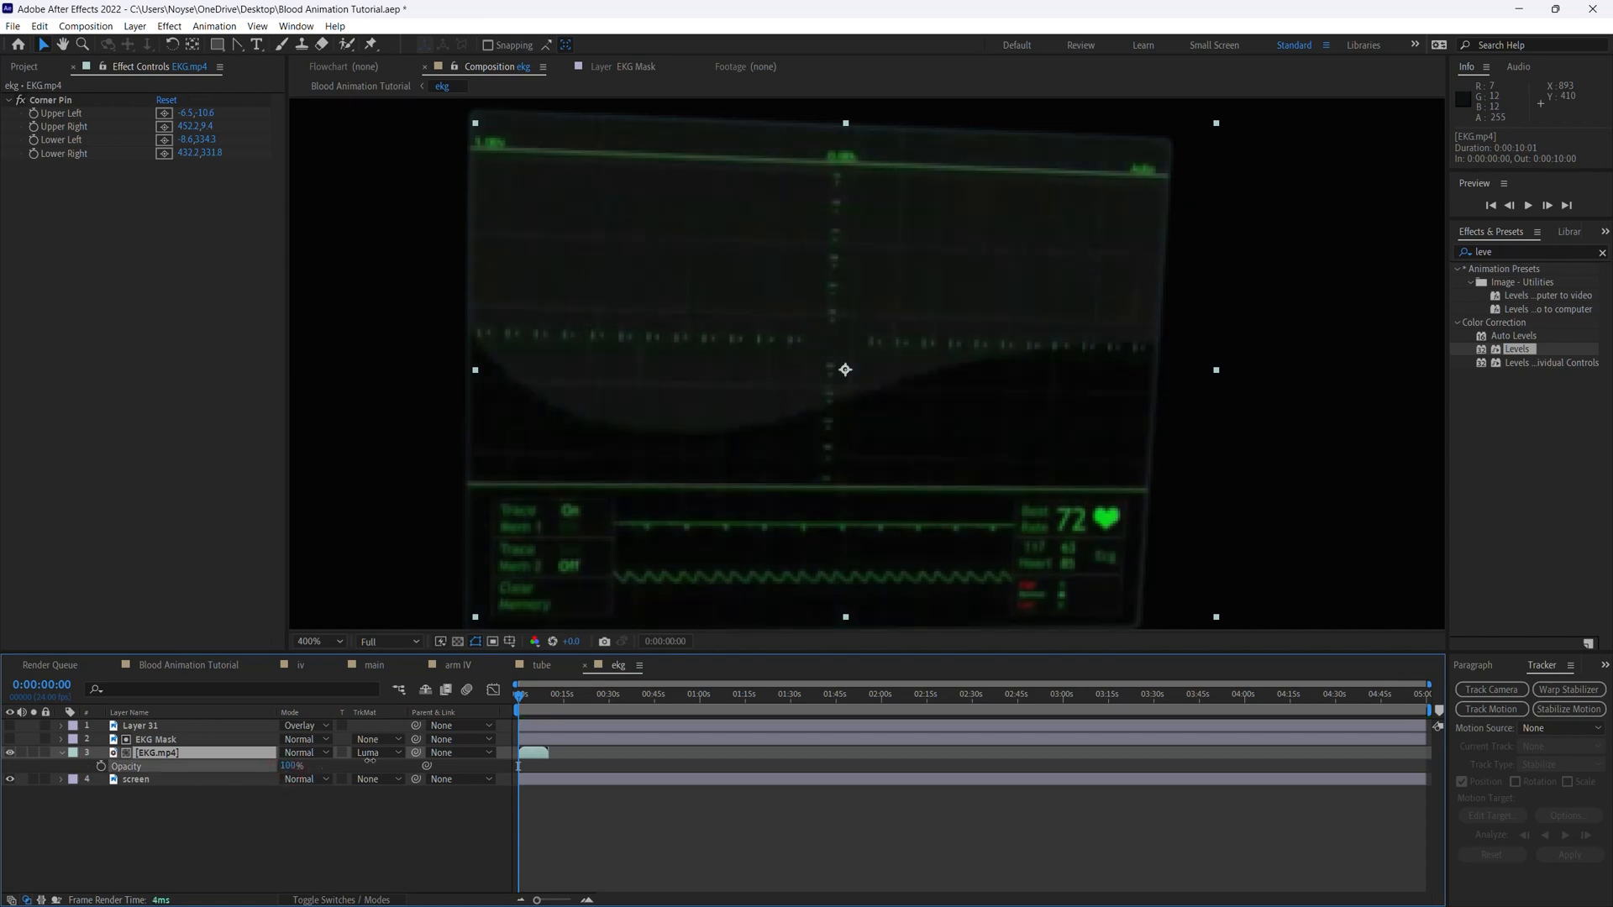
pyautogui.click(351, 825)
pyautogui.click(224, 749)
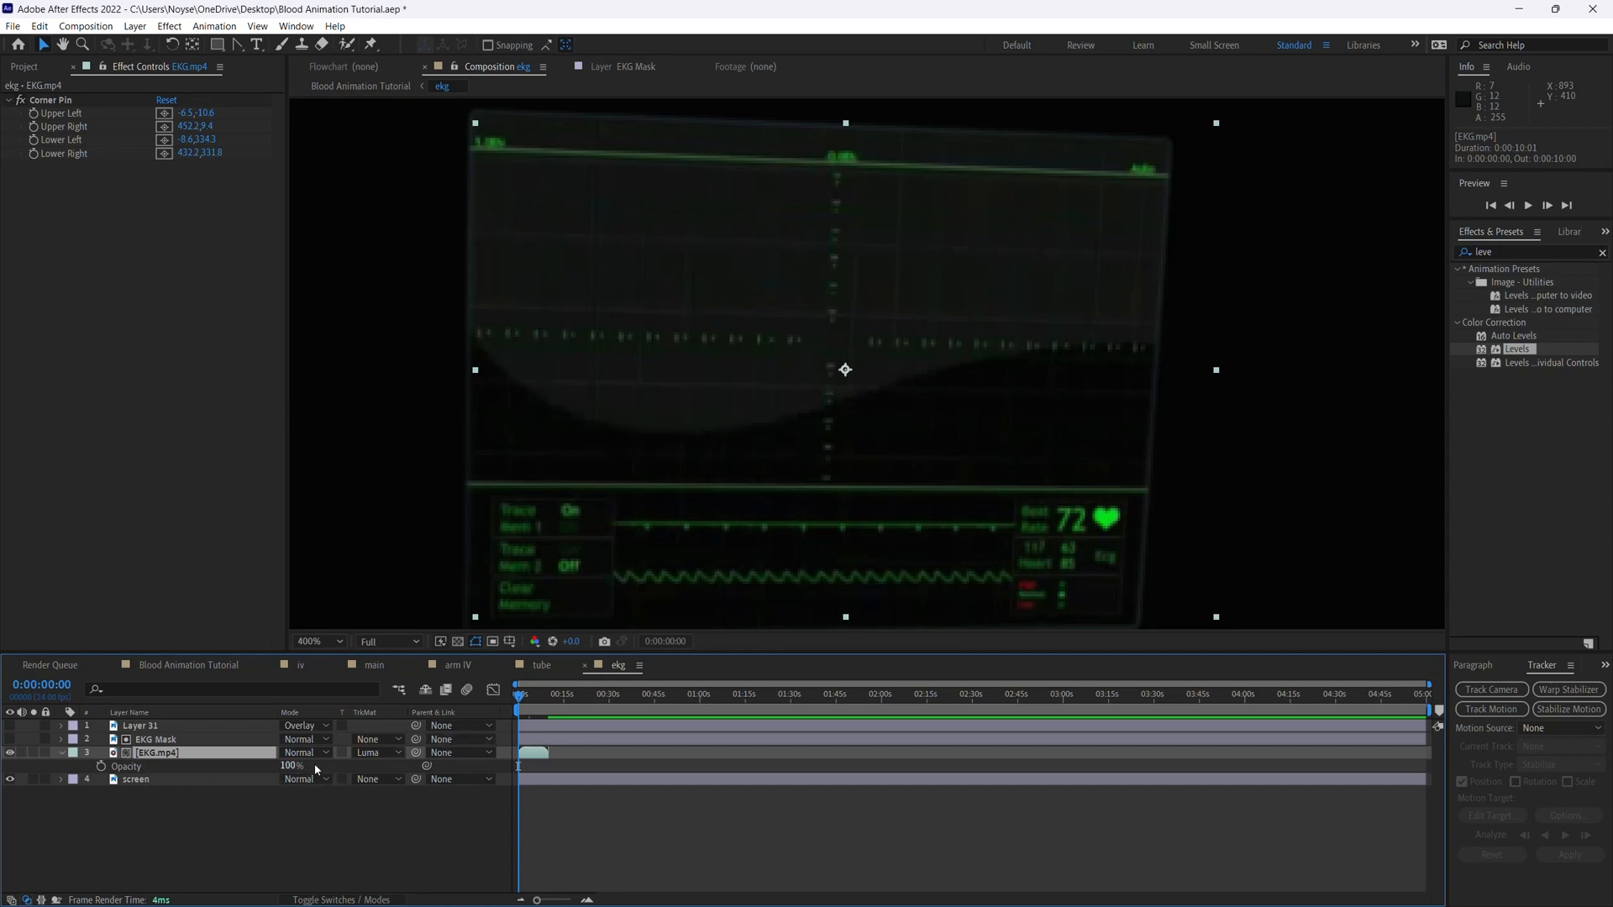
pyautogui.click(385, 751)
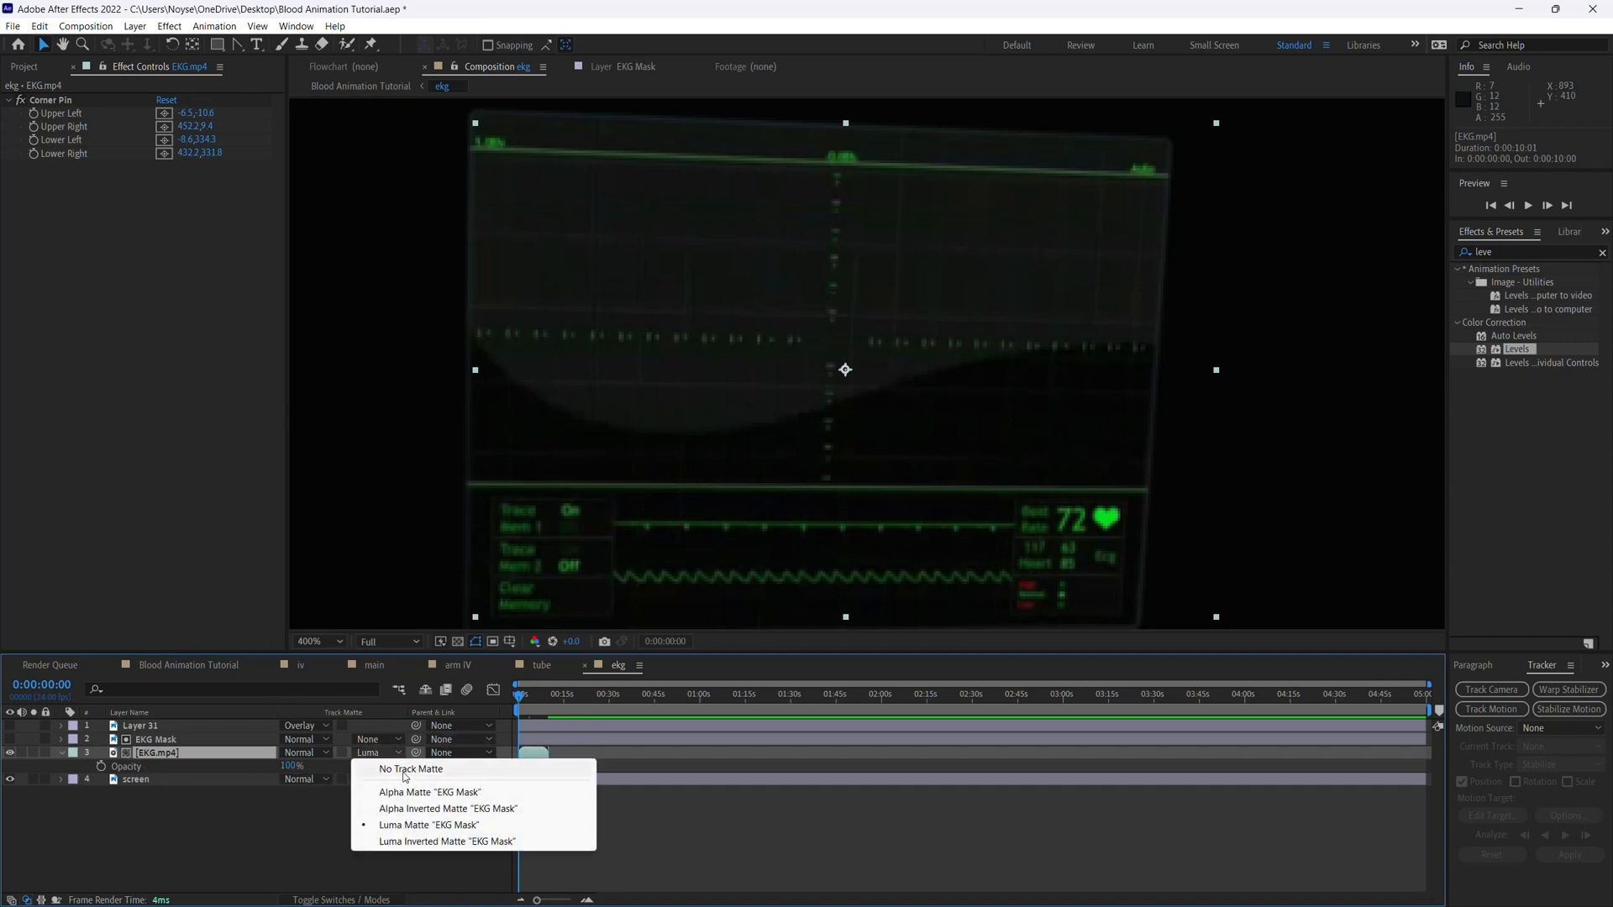
pyautogui.click(408, 770)
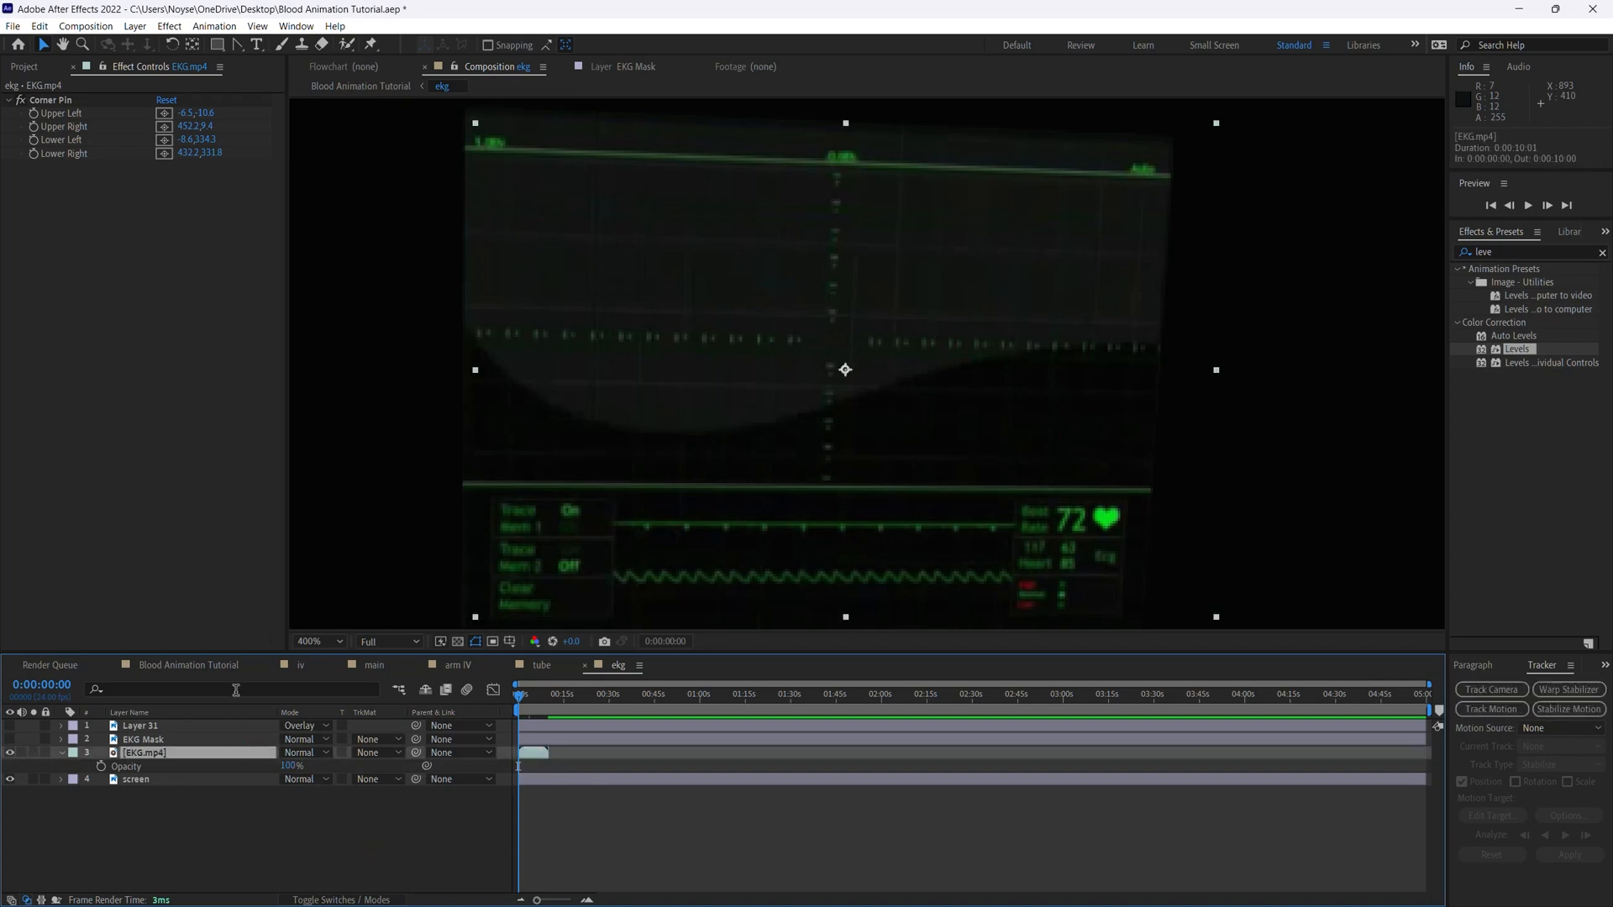
# Pre-compose the EKG.mp4 layer as "EKG", moving all attributes into the new composition
pyautogui.hotkey('ctrl', 'shift', 'c')
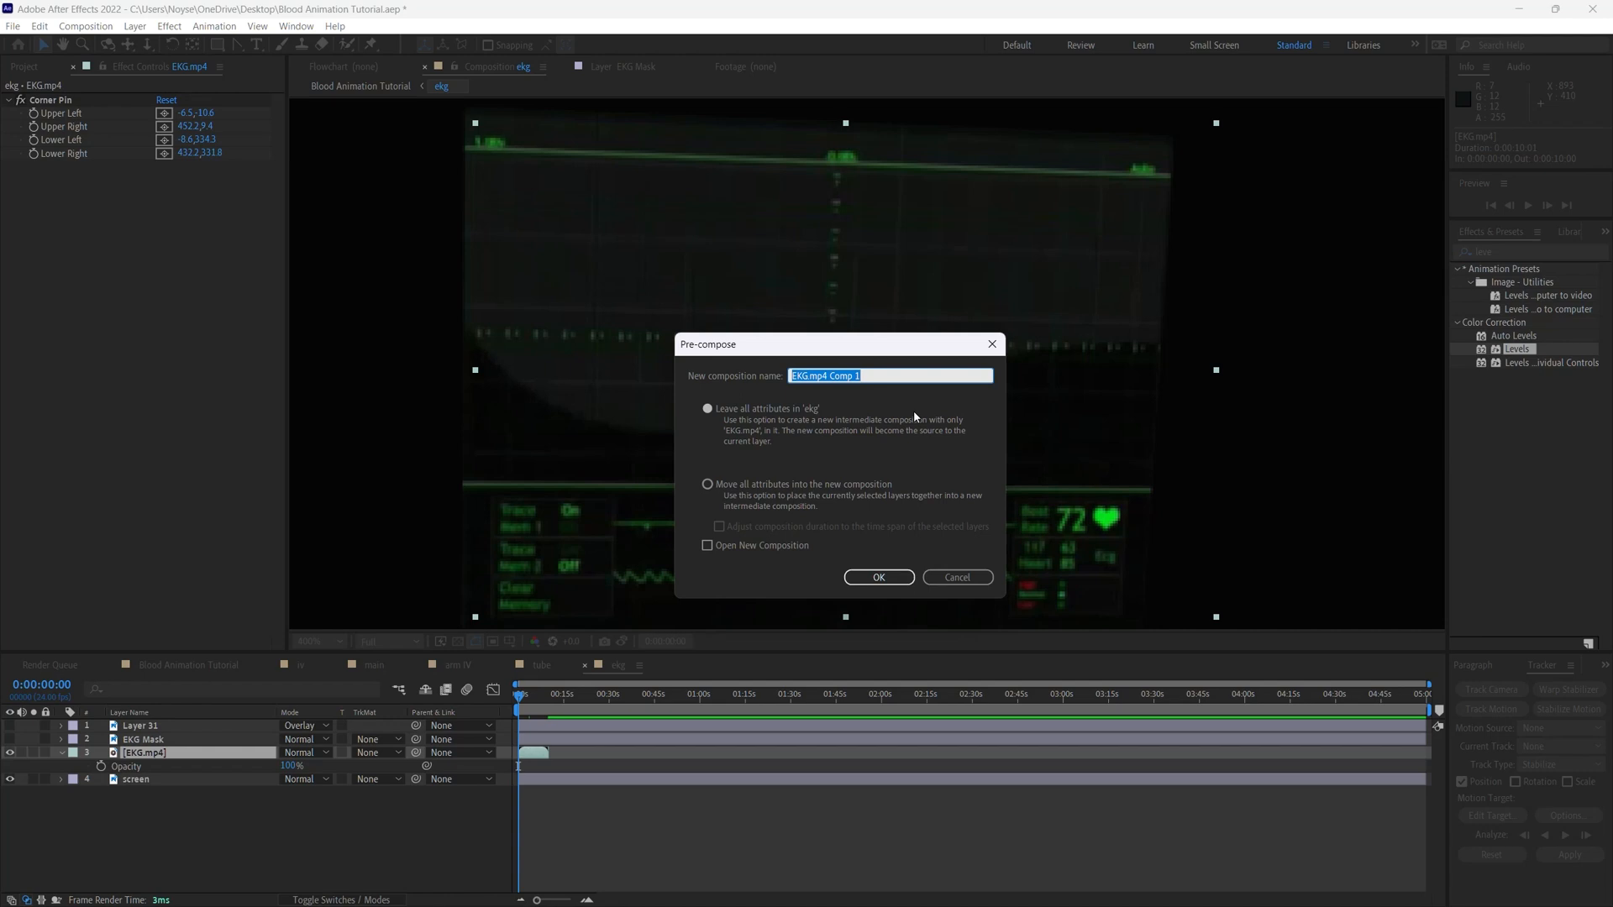
pyautogui.write('EKG')
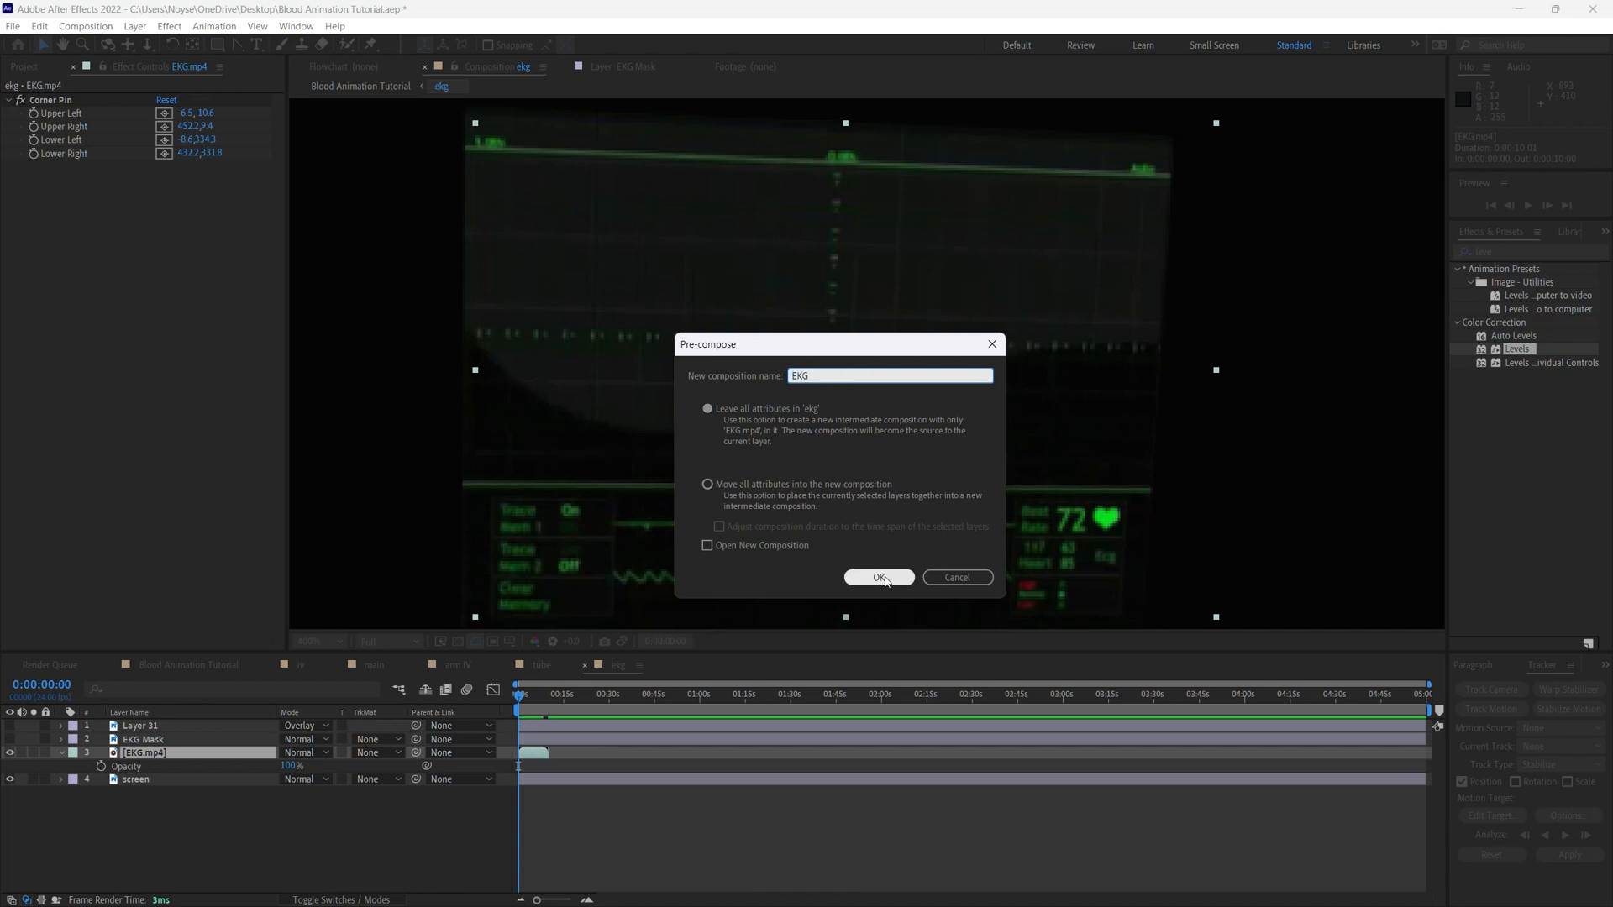
pyautogui.click(707, 485)
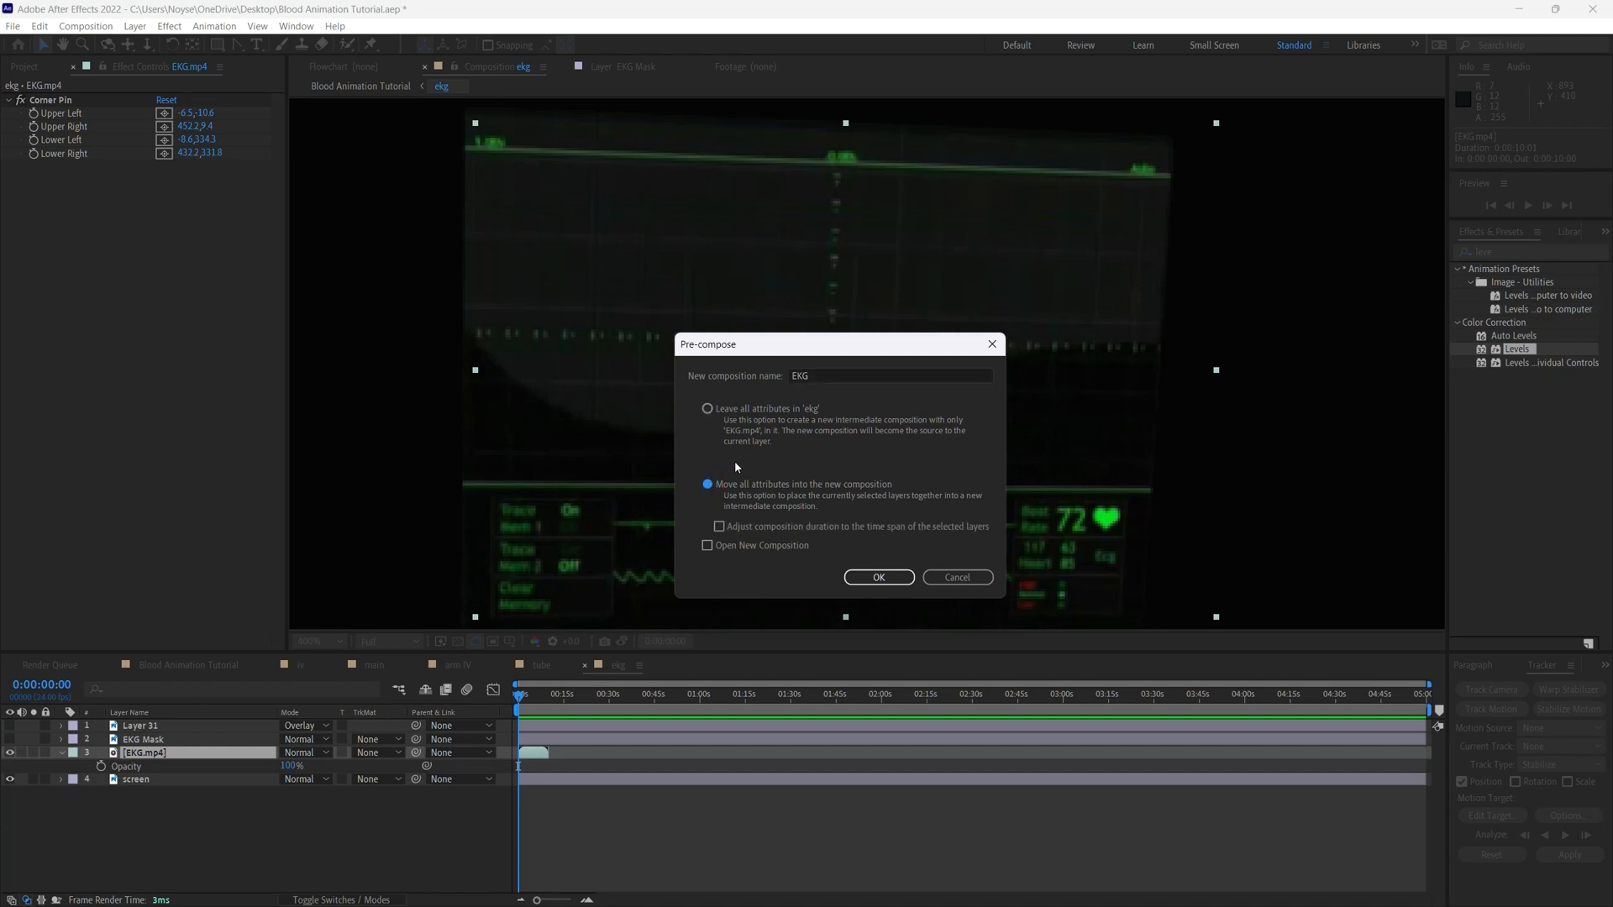
pyautogui.click(878, 579)
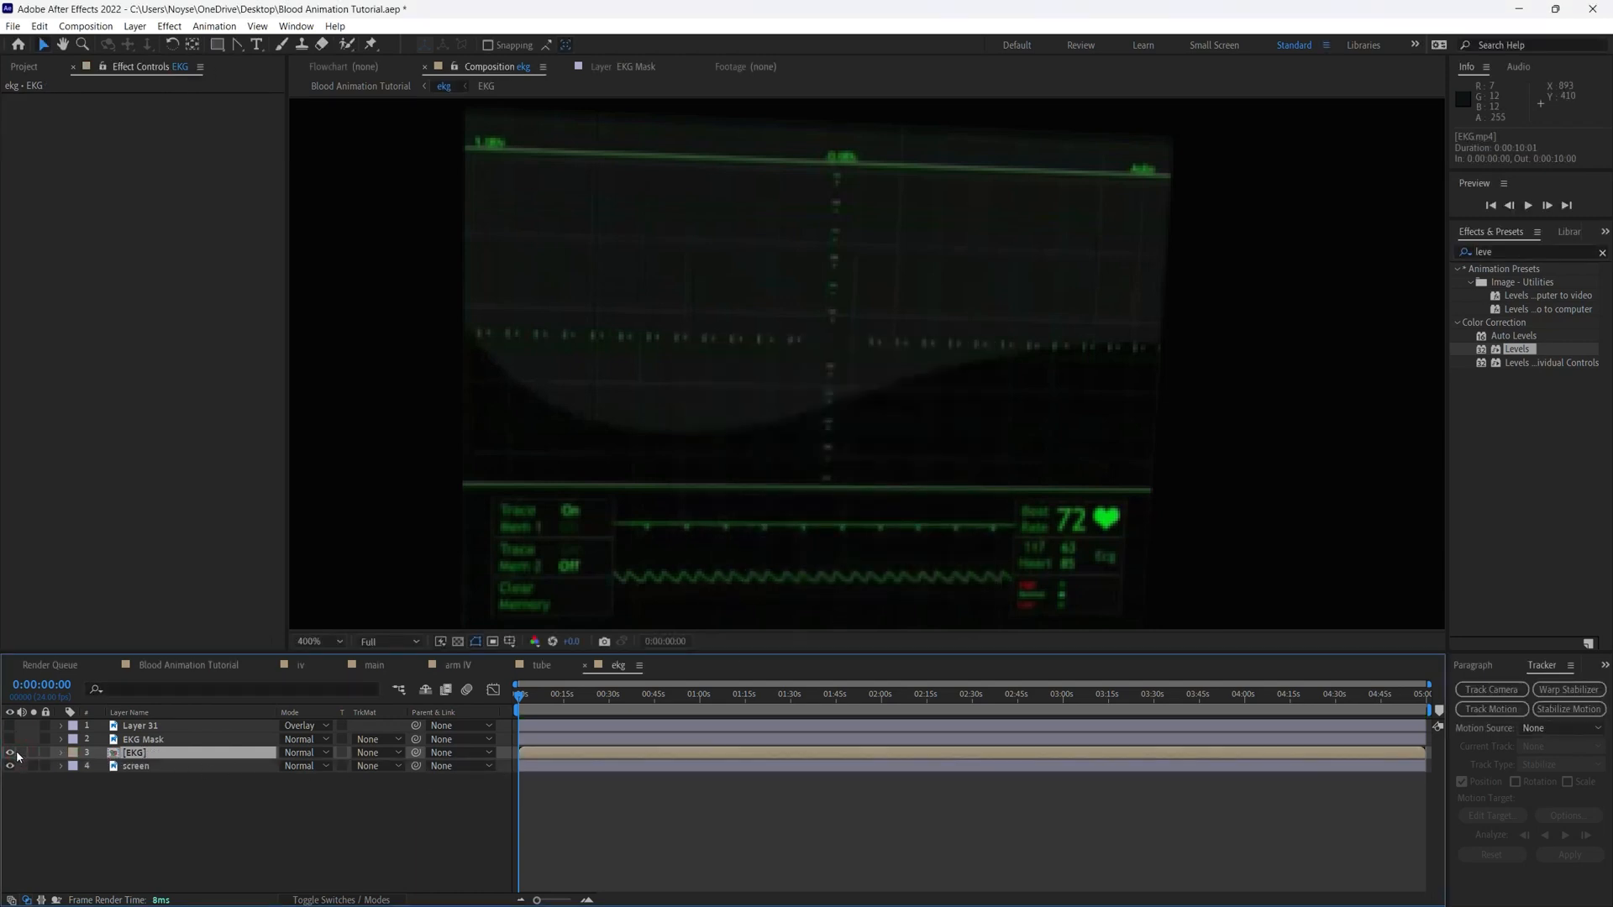
# Open the EKG precomposition and paste a copy of the EKG.mp4 layer starting at the original's end, 0;00;10;00
pyautogui.doubleClick(126, 753)
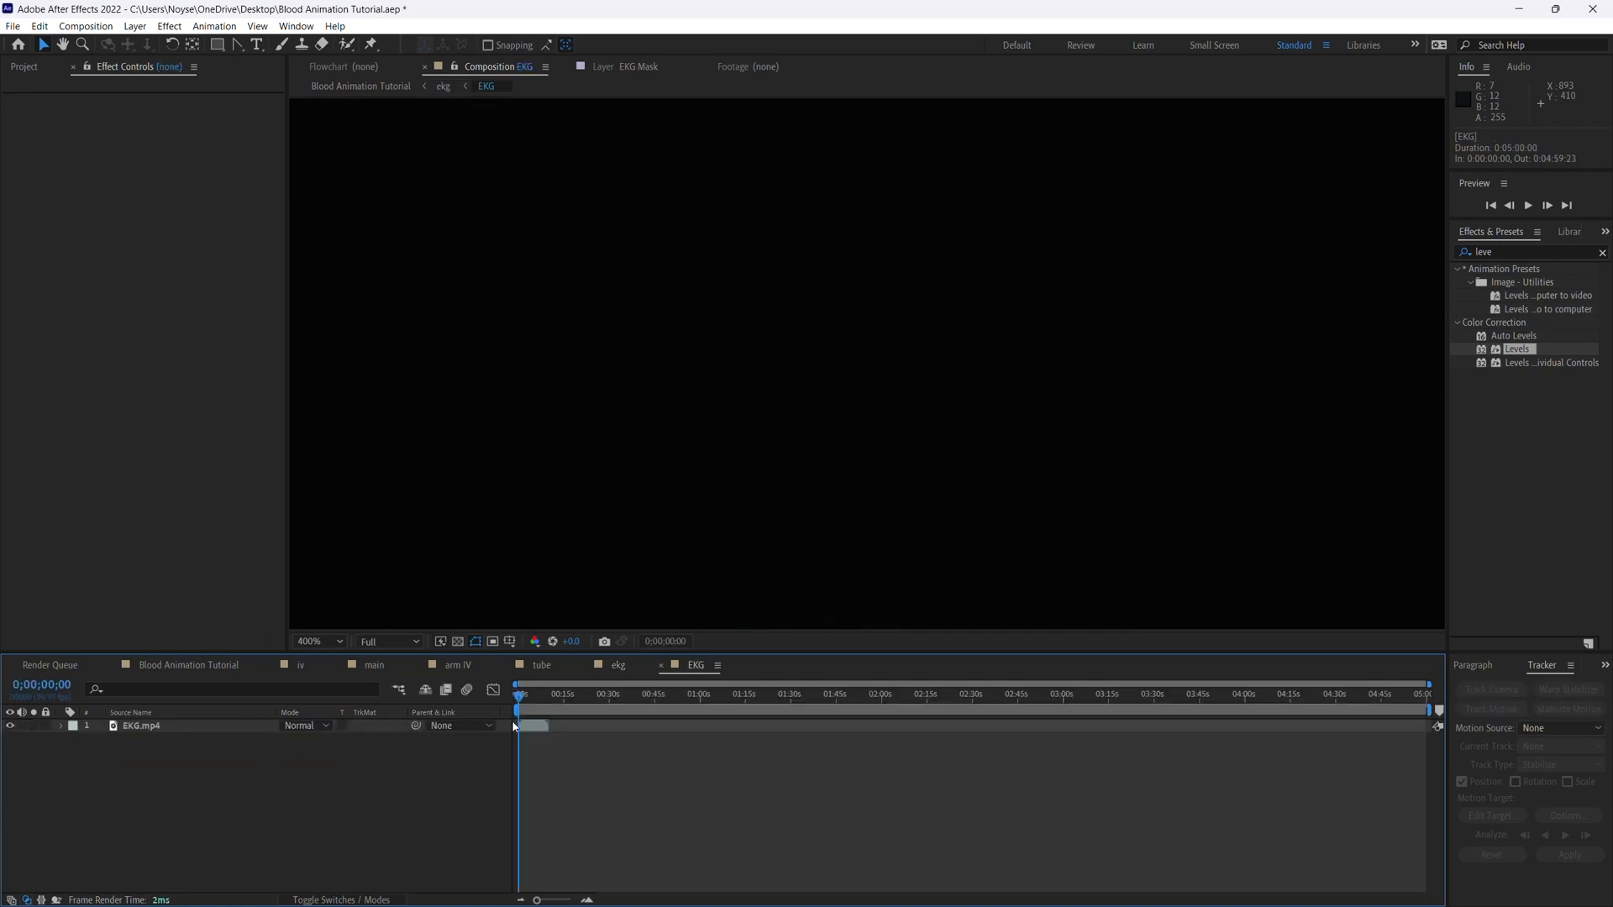
pyautogui.click(177, 727)
pyautogui.moveTo(518, 699); pyautogui.dragTo(529, 702)
pyautogui.click(340, 641)
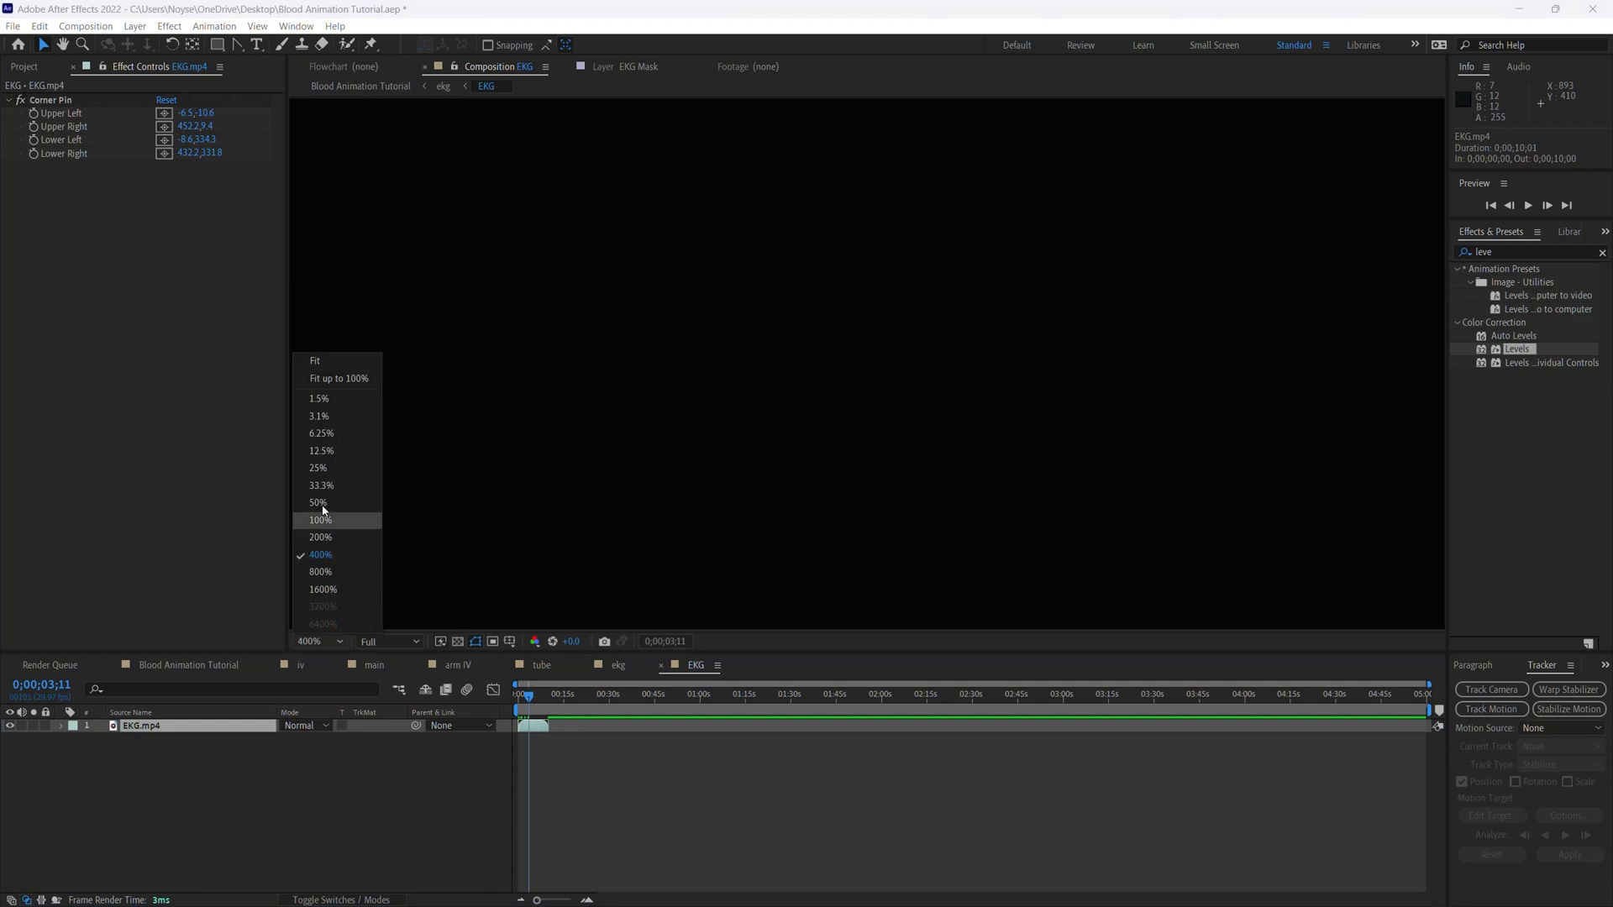
pyautogui.click(332, 362)
pyautogui.click(687, 804)
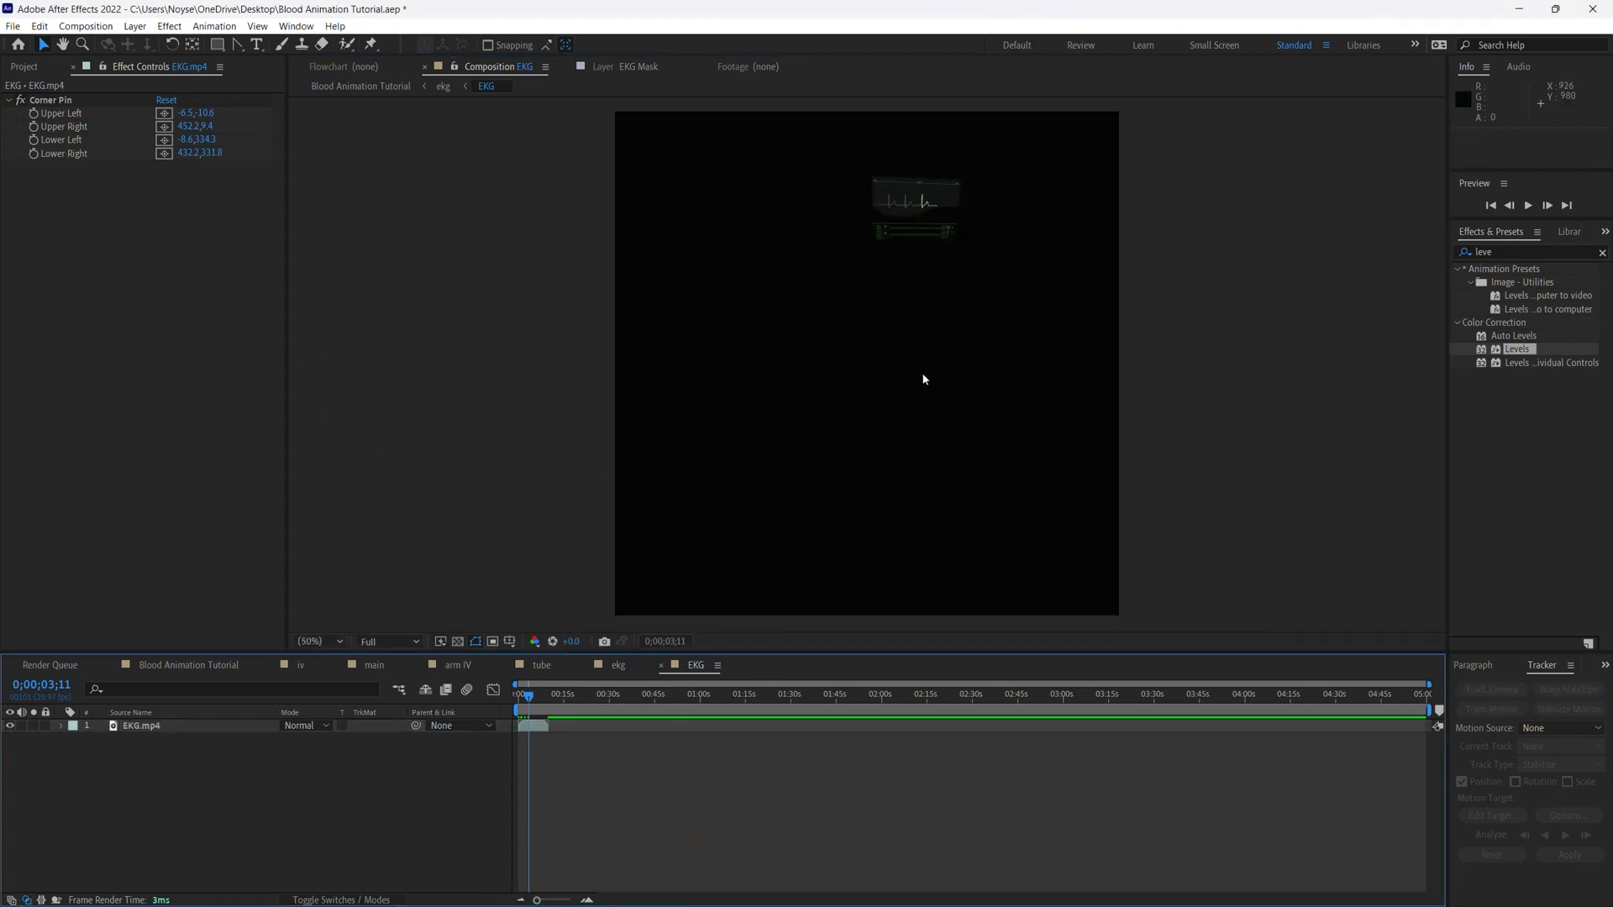
pyautogui.hotkey('ctrl', '=')
pyautogui.press('space')
pyautogui.moveTo(898, 548); pyautogui.dragTo(717, 640)
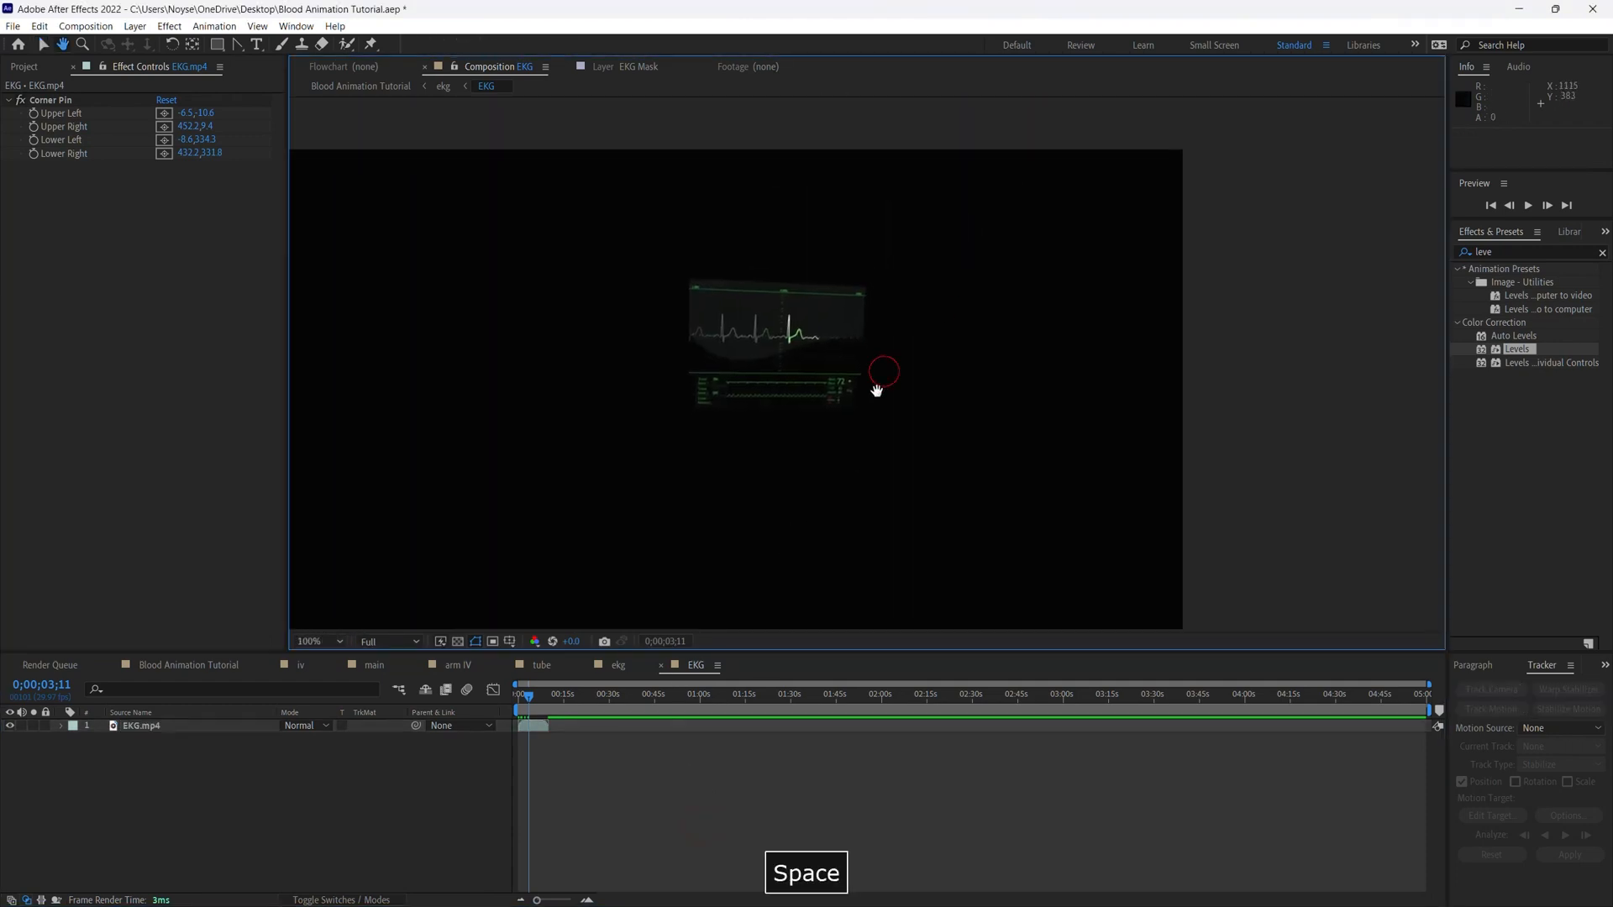
pyautogui.click(210, 725)
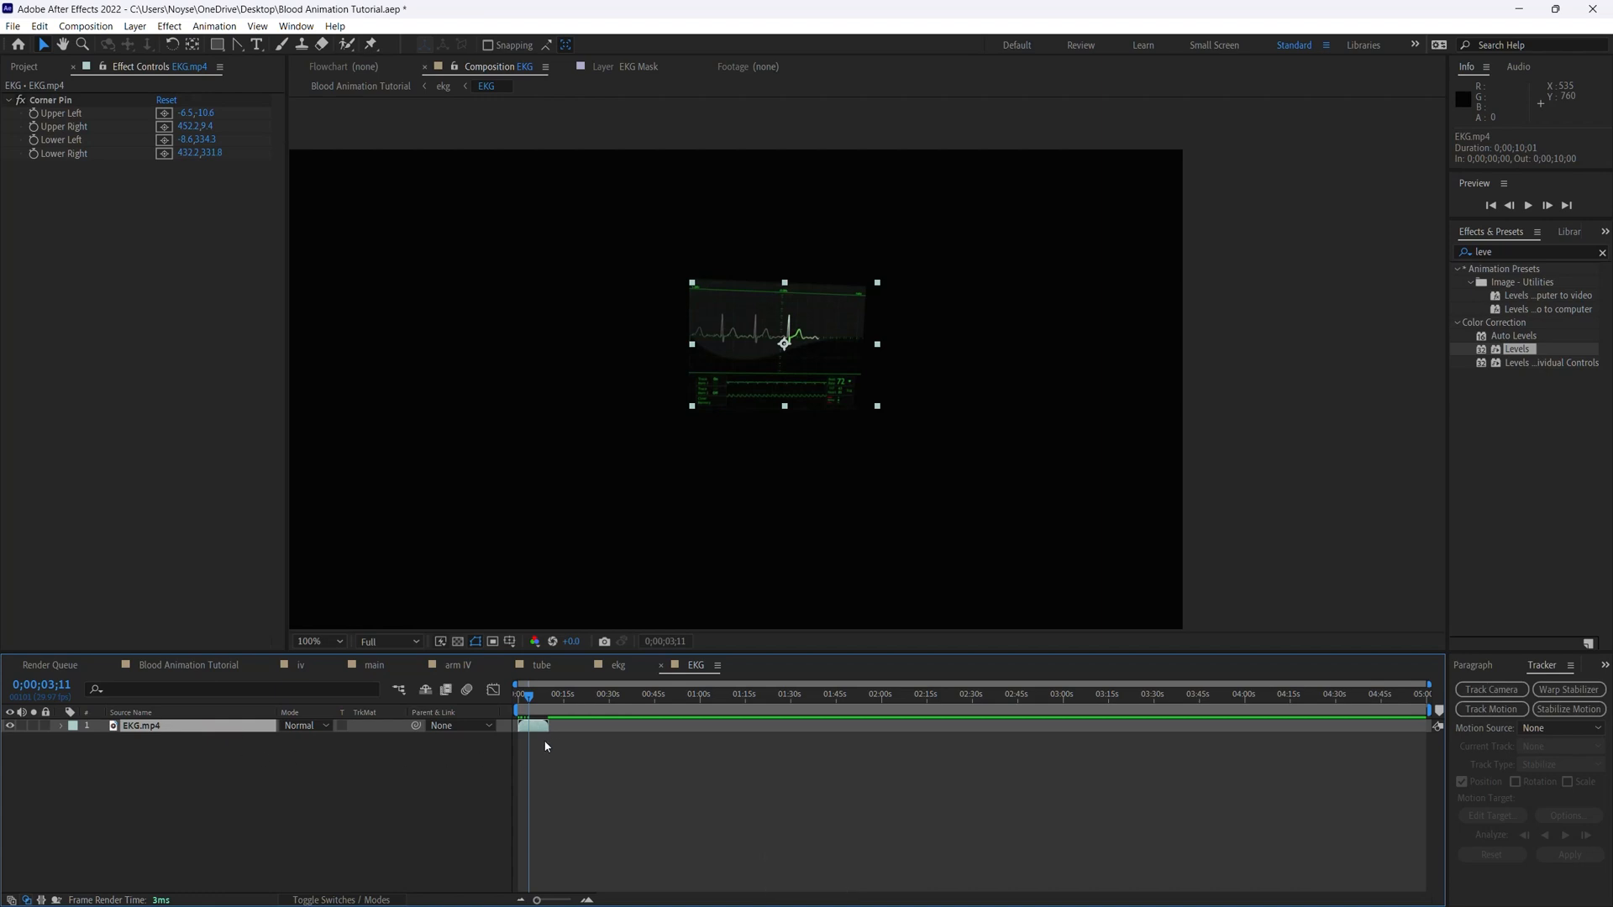
pyautogui.hotkey('ctrl', 'c')
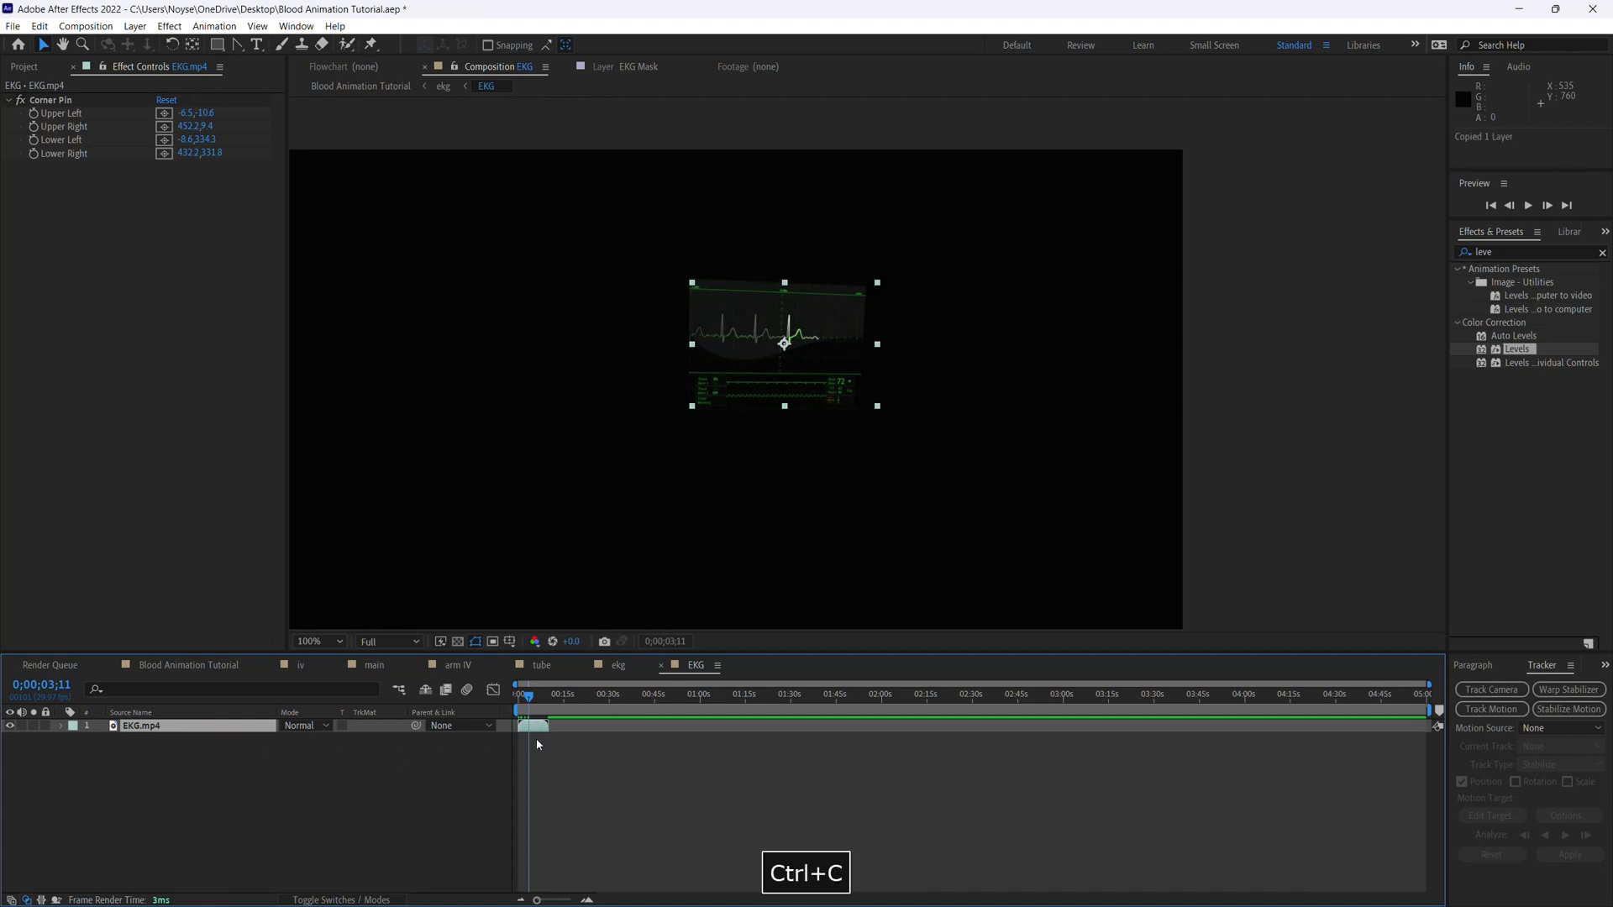
pyautogui.press('o')
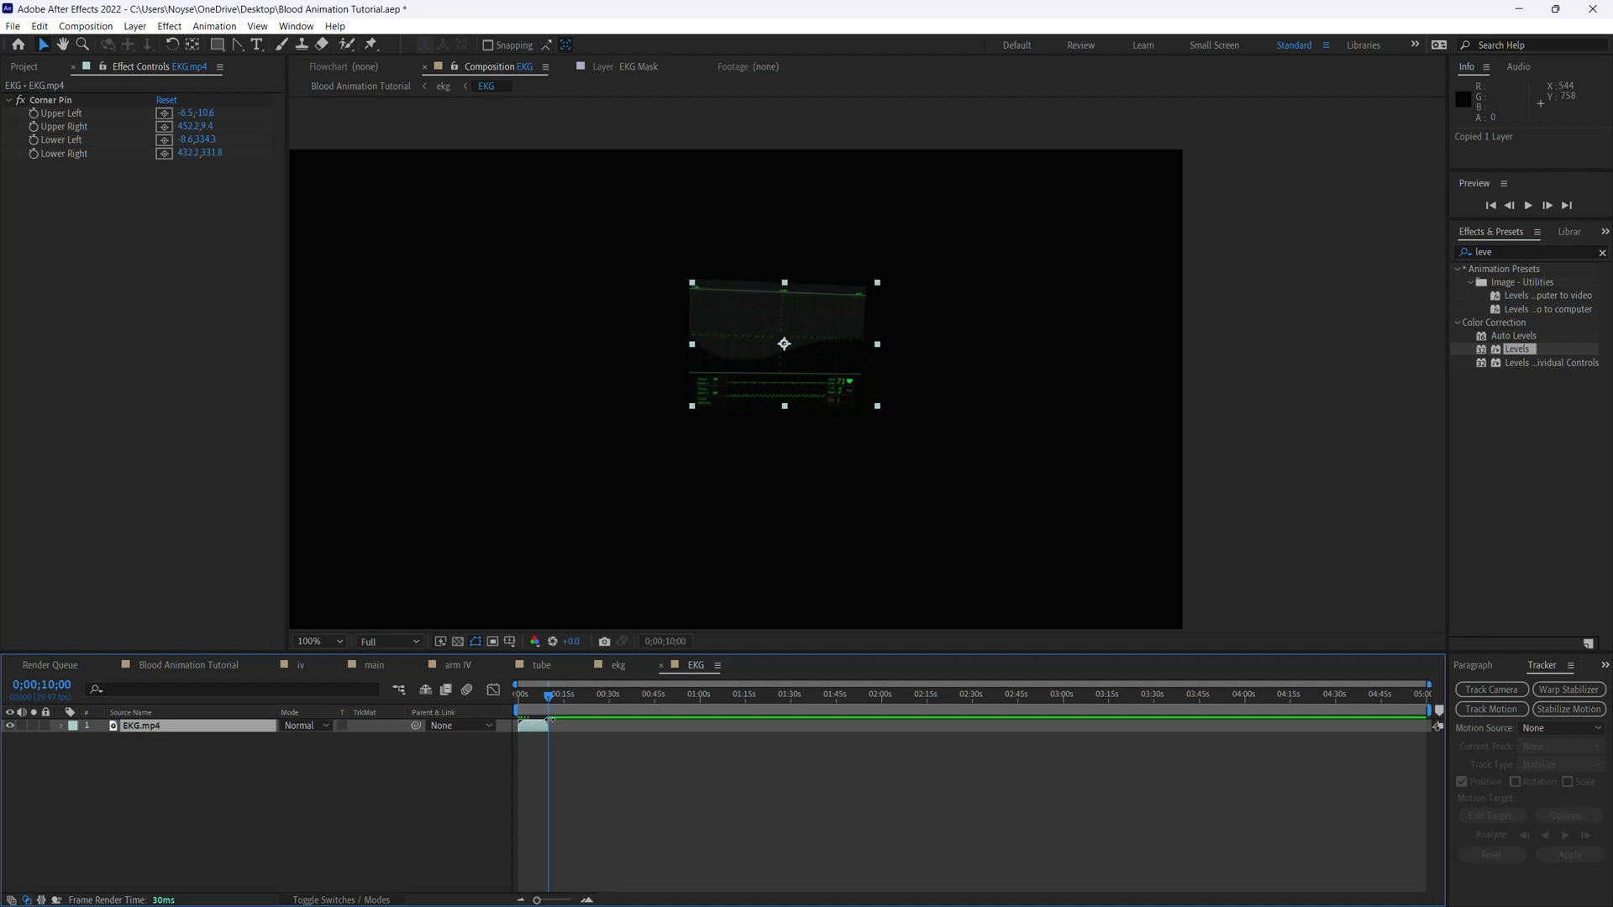
pyautogui.hotkey('ctrl', 'alt', 'v')
# Paste five more EKG.mp4 copies end to end, starting at 20, 30, 40, 50 and 60 seconds, and save the project
pyautogui.press('o')
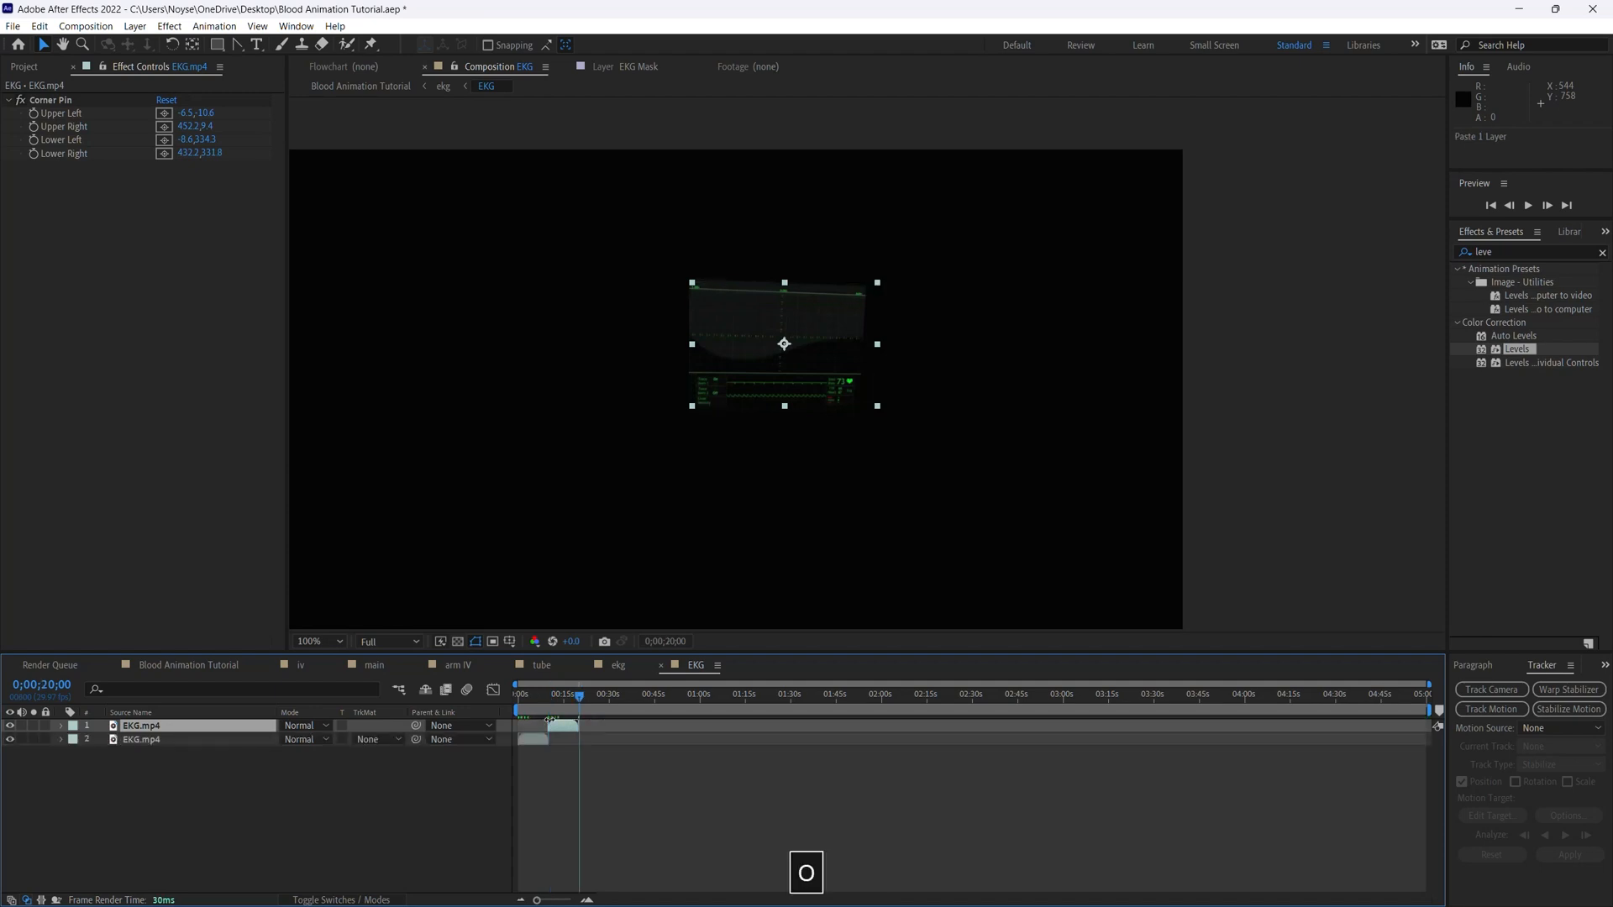
pyautogui.hotkey('ctrl', 'alt', 'v')
pyautogui.press('o')
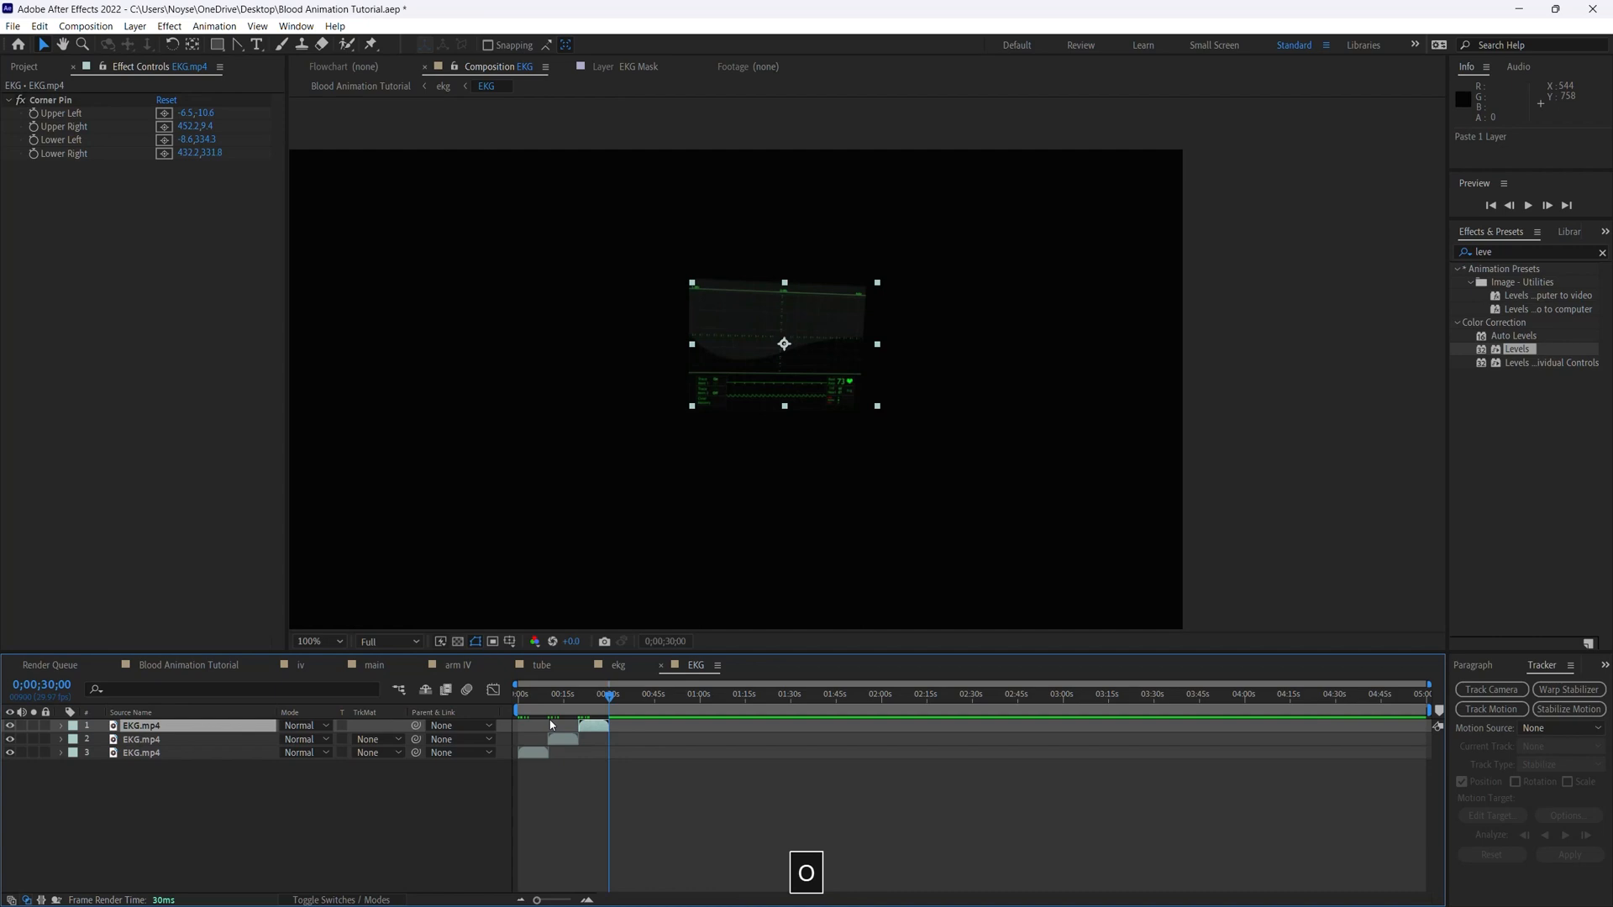
pyautogui.hotkey('ctrl', 'alt', 'v')
pyautogui.press('o')
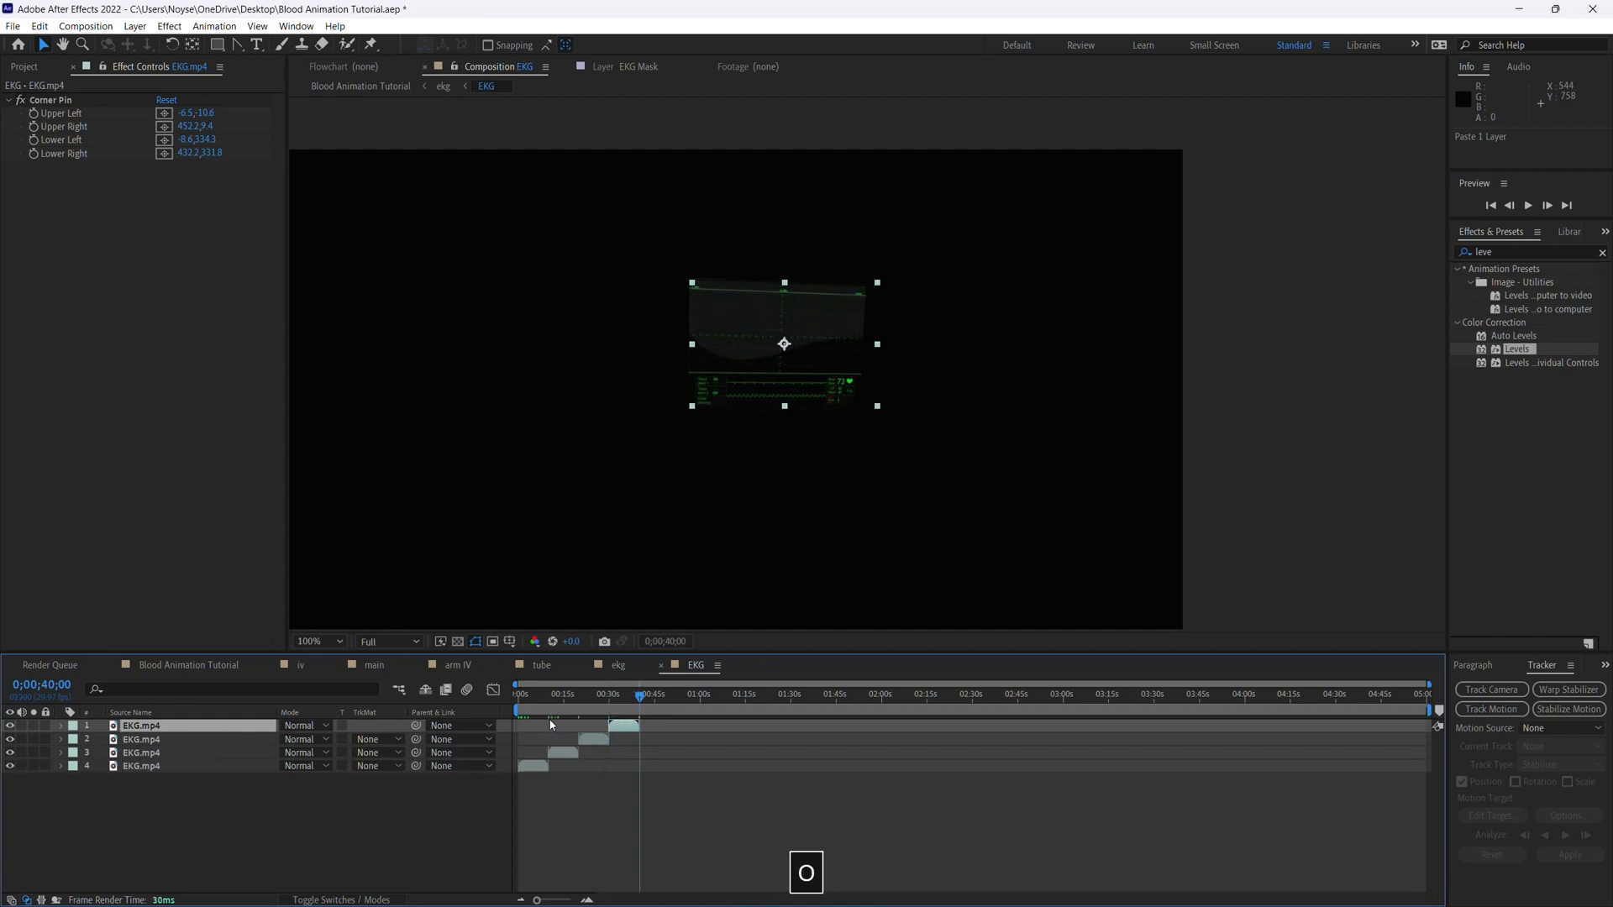
pyautogui.hotkey('ctrl', 'alt', 'v')
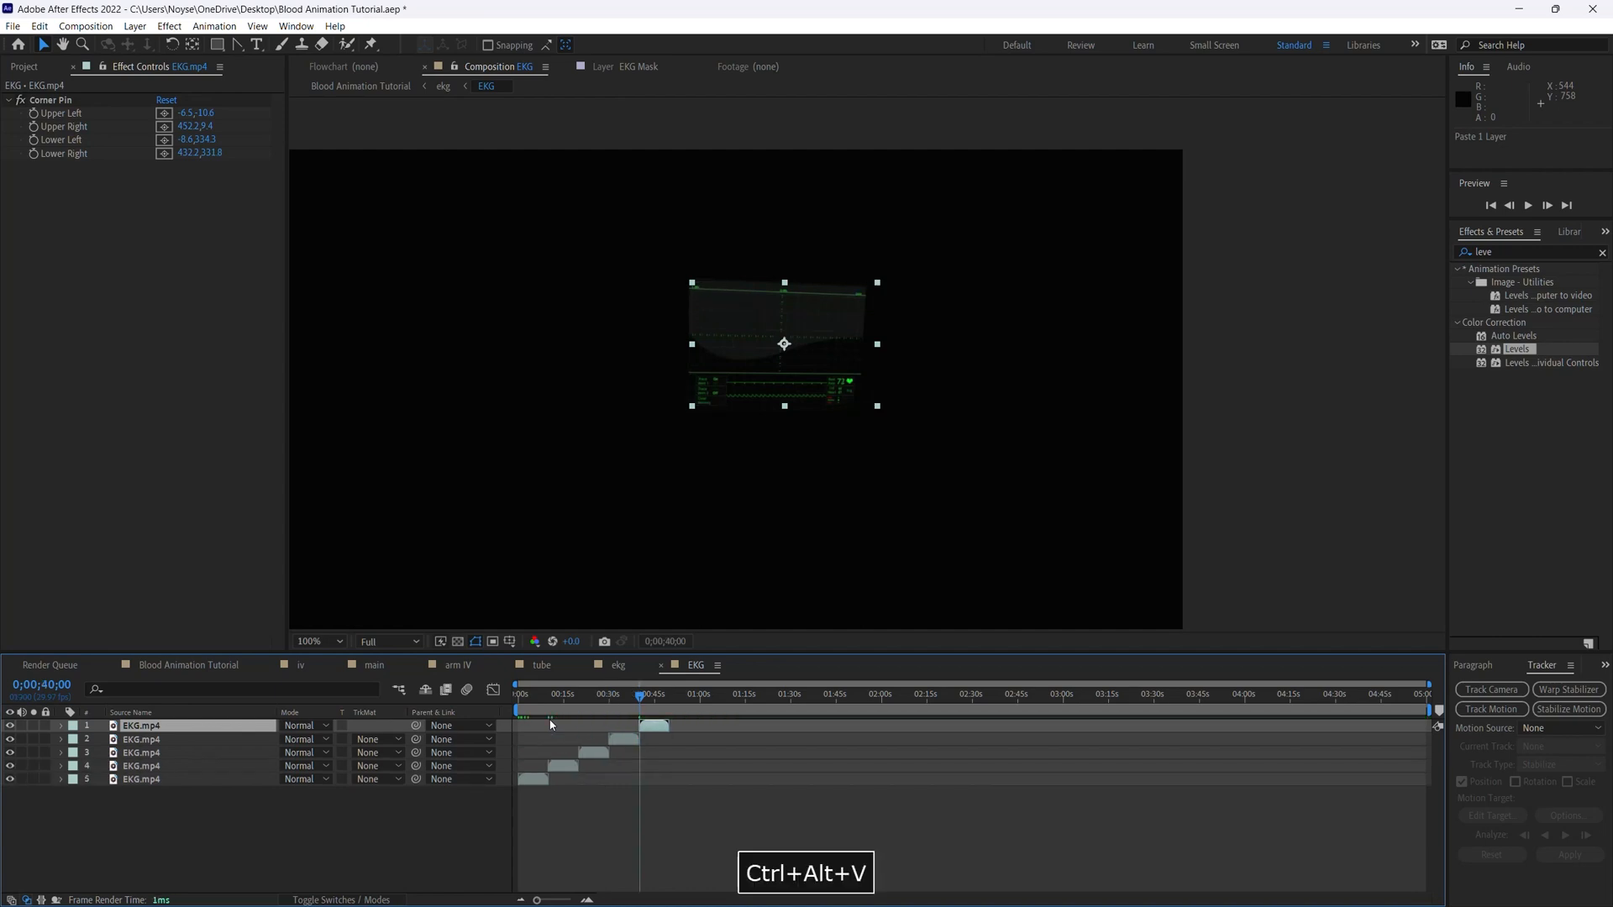
pyautogui.press('o')
pyautogui.hotkey('ctrl', 'alt', 'v')
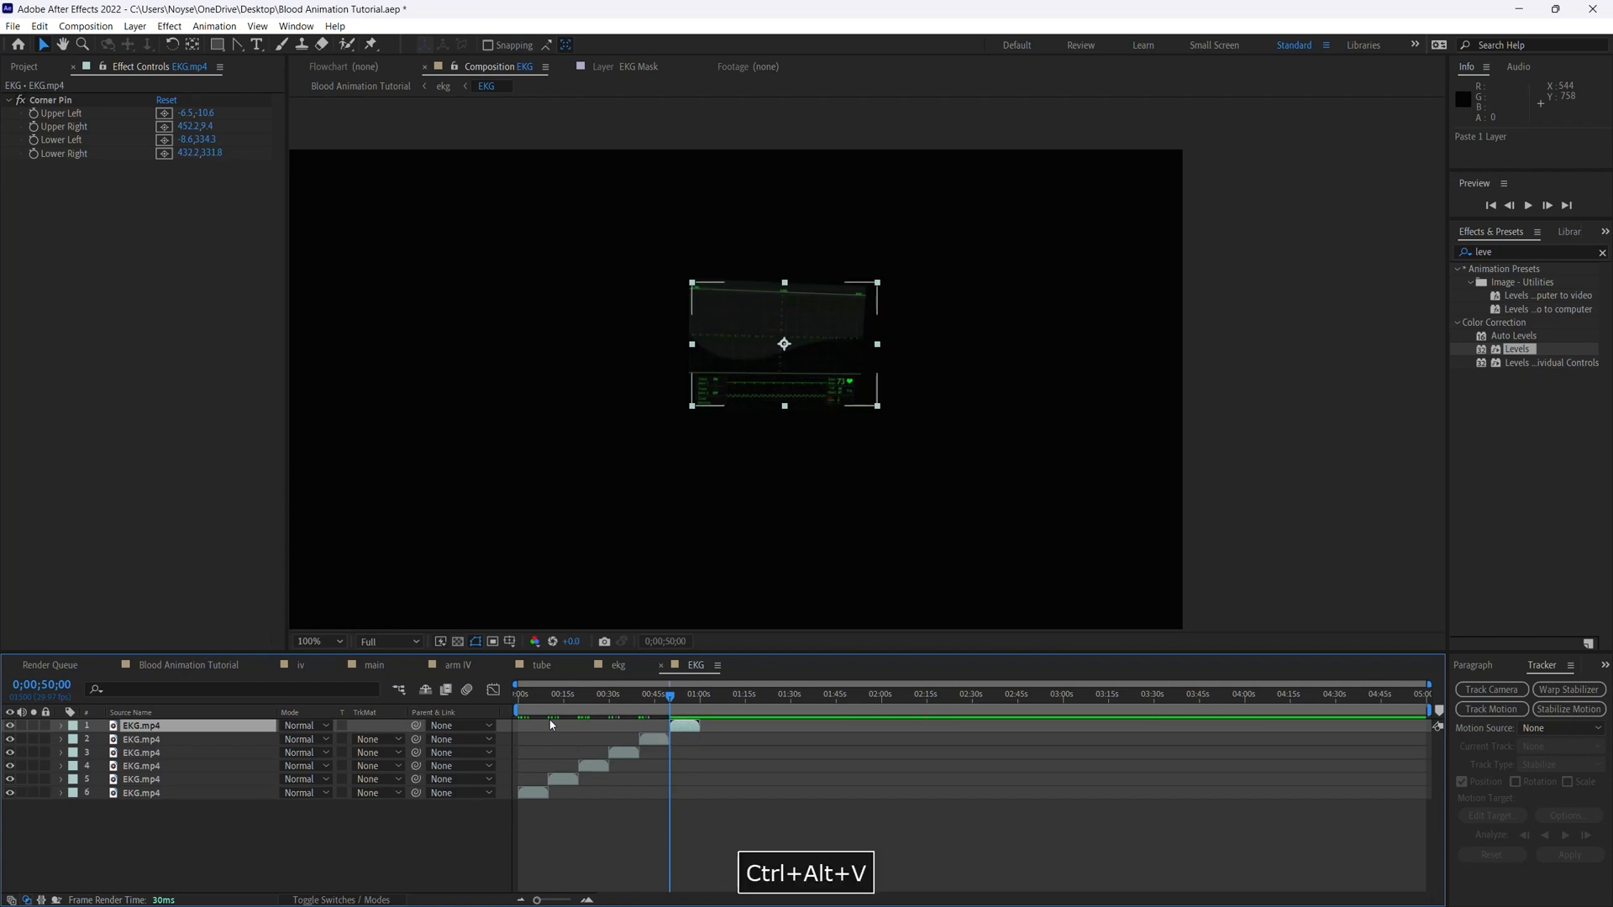
pyautogui.press('o')
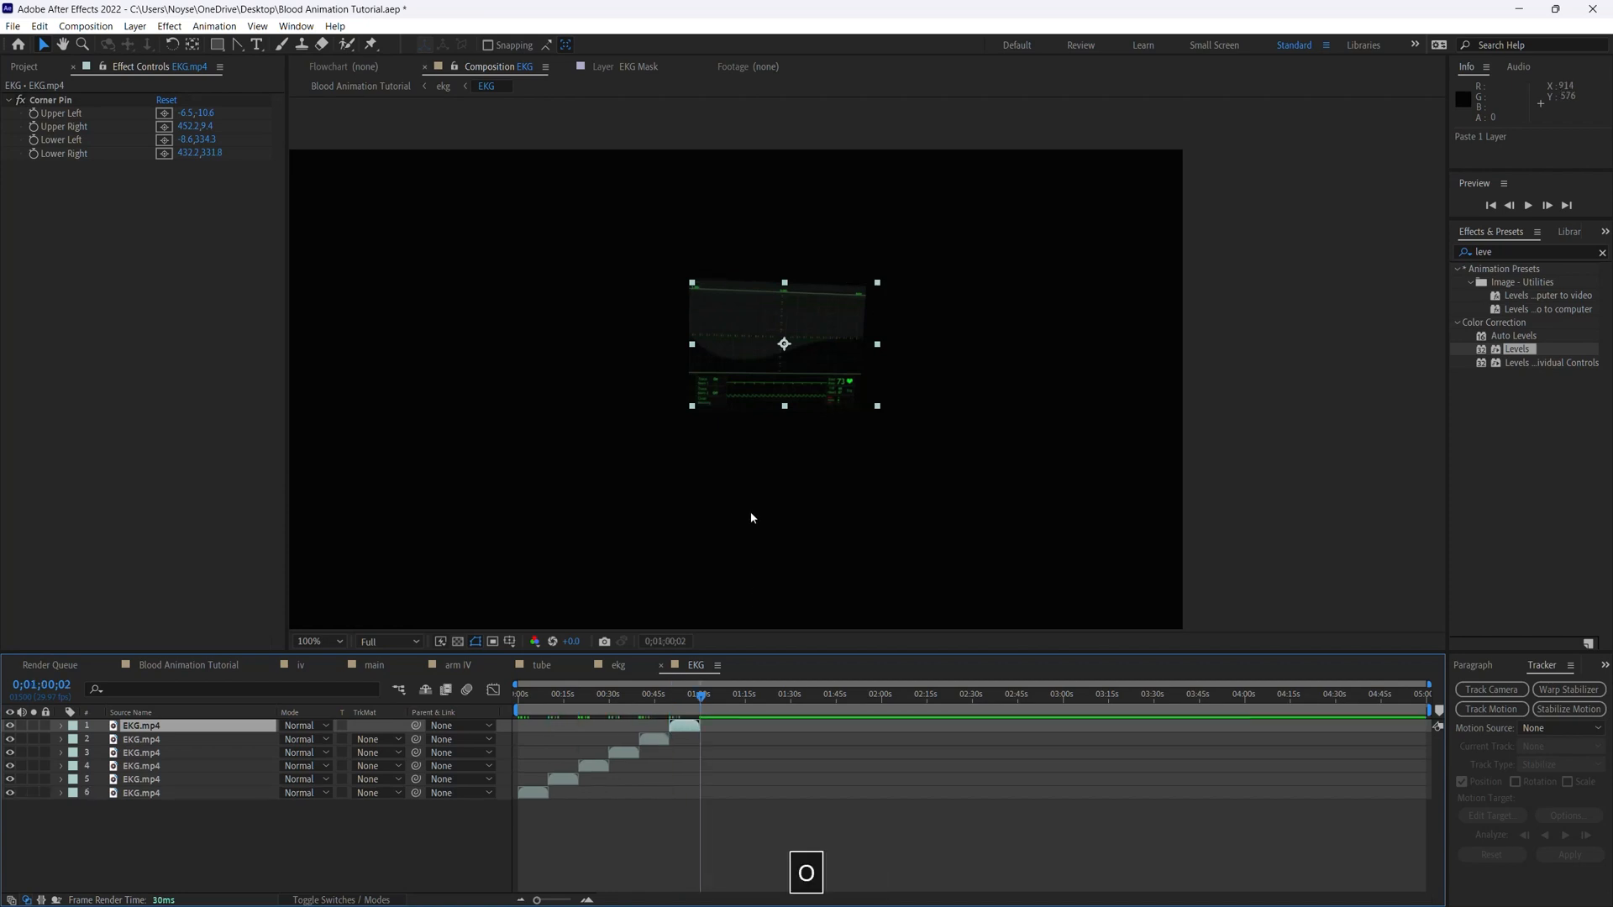
pyautogui.hotkey('ctrl', 'alt', 'v')
pyautogui.moveTo(704, 696)
pyautogui.mouseDown()
pyautogui.moveTo(734, 701)
pyautogui.moveTo(704, 710)
pyautogui.mouseUp()
pyautogui.hotkey('ctrl', 's')
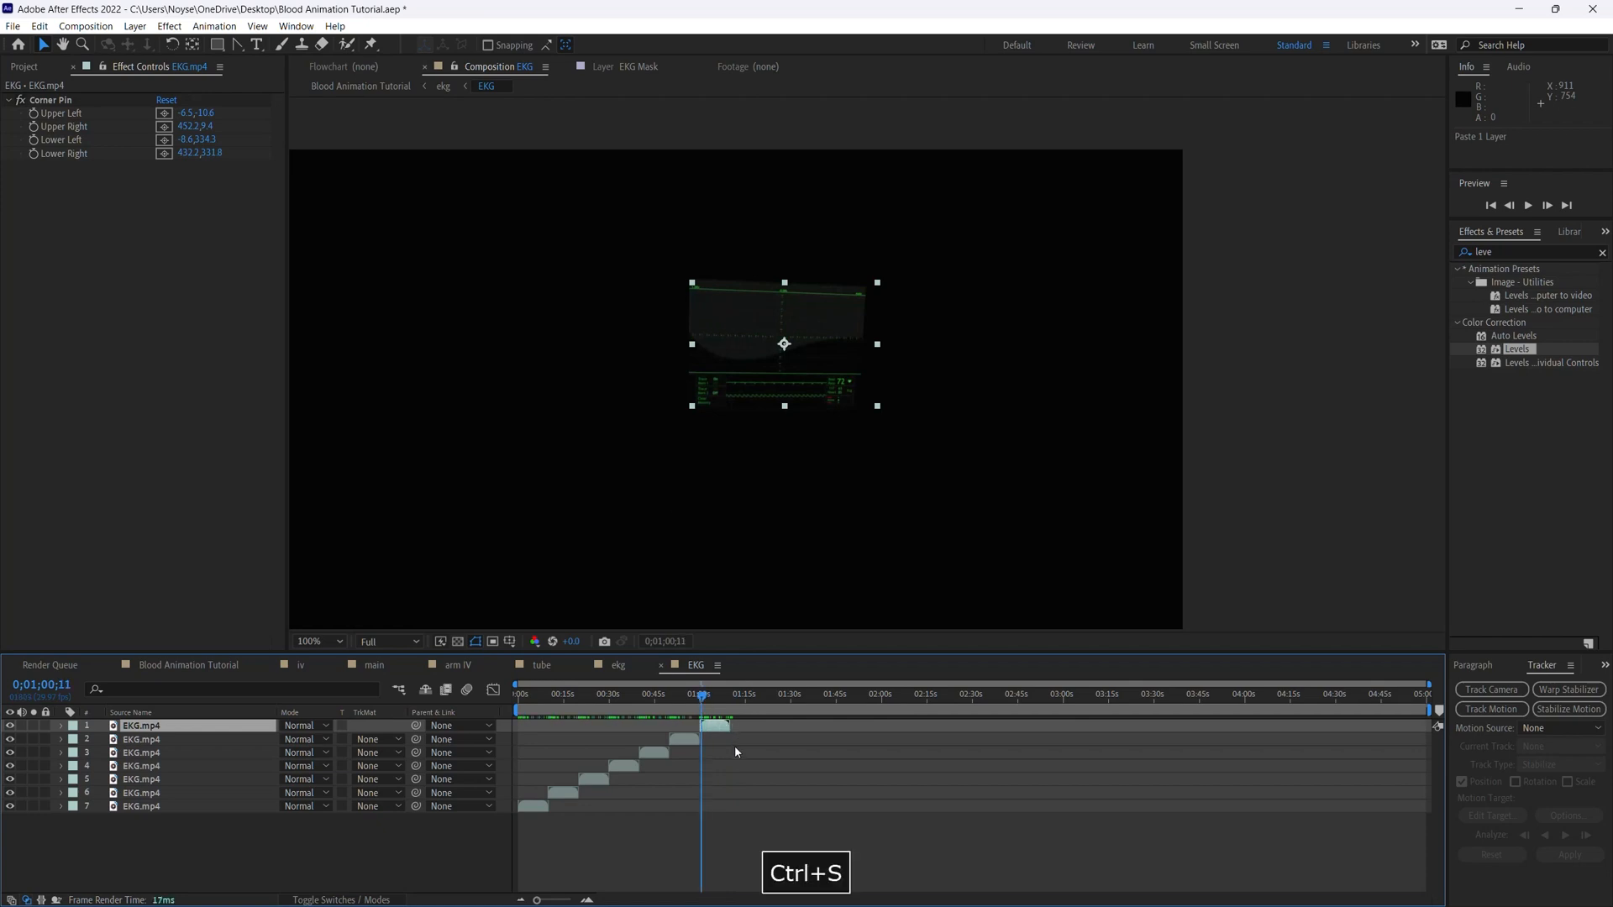
# Return to the ekg composition and set the EKG layer's track matte to Luma Matte "EKG Mask"
pyautogui.click(663, 666)
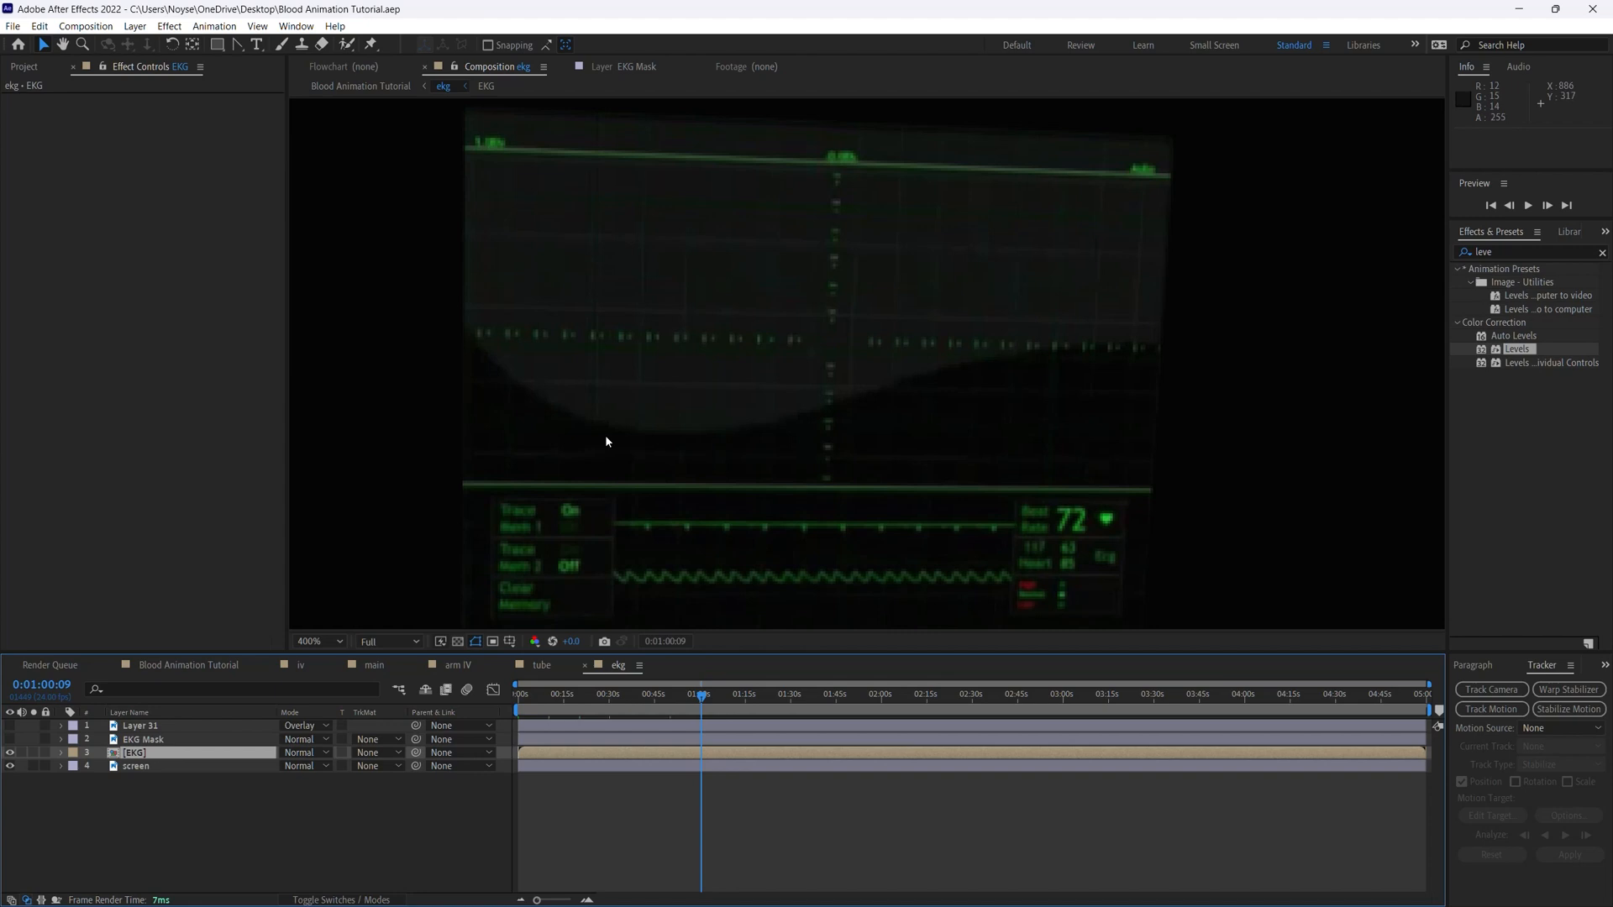
pyautogui.click(288, 777)
pyautogui.press('space')
pyautogui.moveTo(687, 499); pyautogui.dragTo(694, 471)
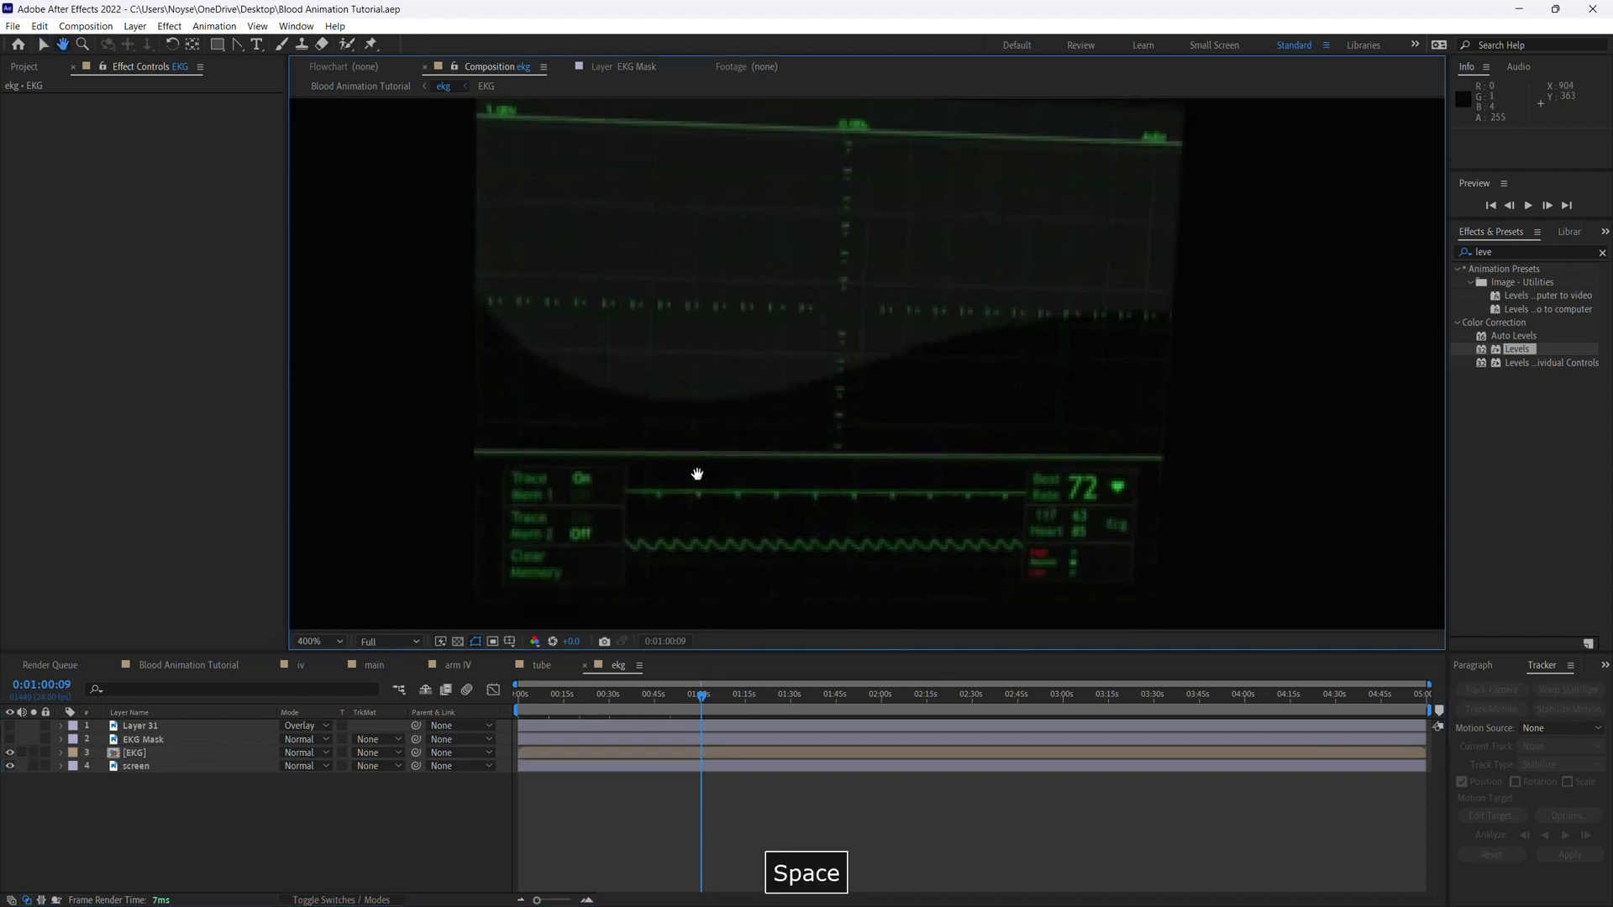
pyautogui.click(190, 755)
pyautogui.click(187, 740)
pyautogui.click(209, 754)
pyautogui.click(390, 761)
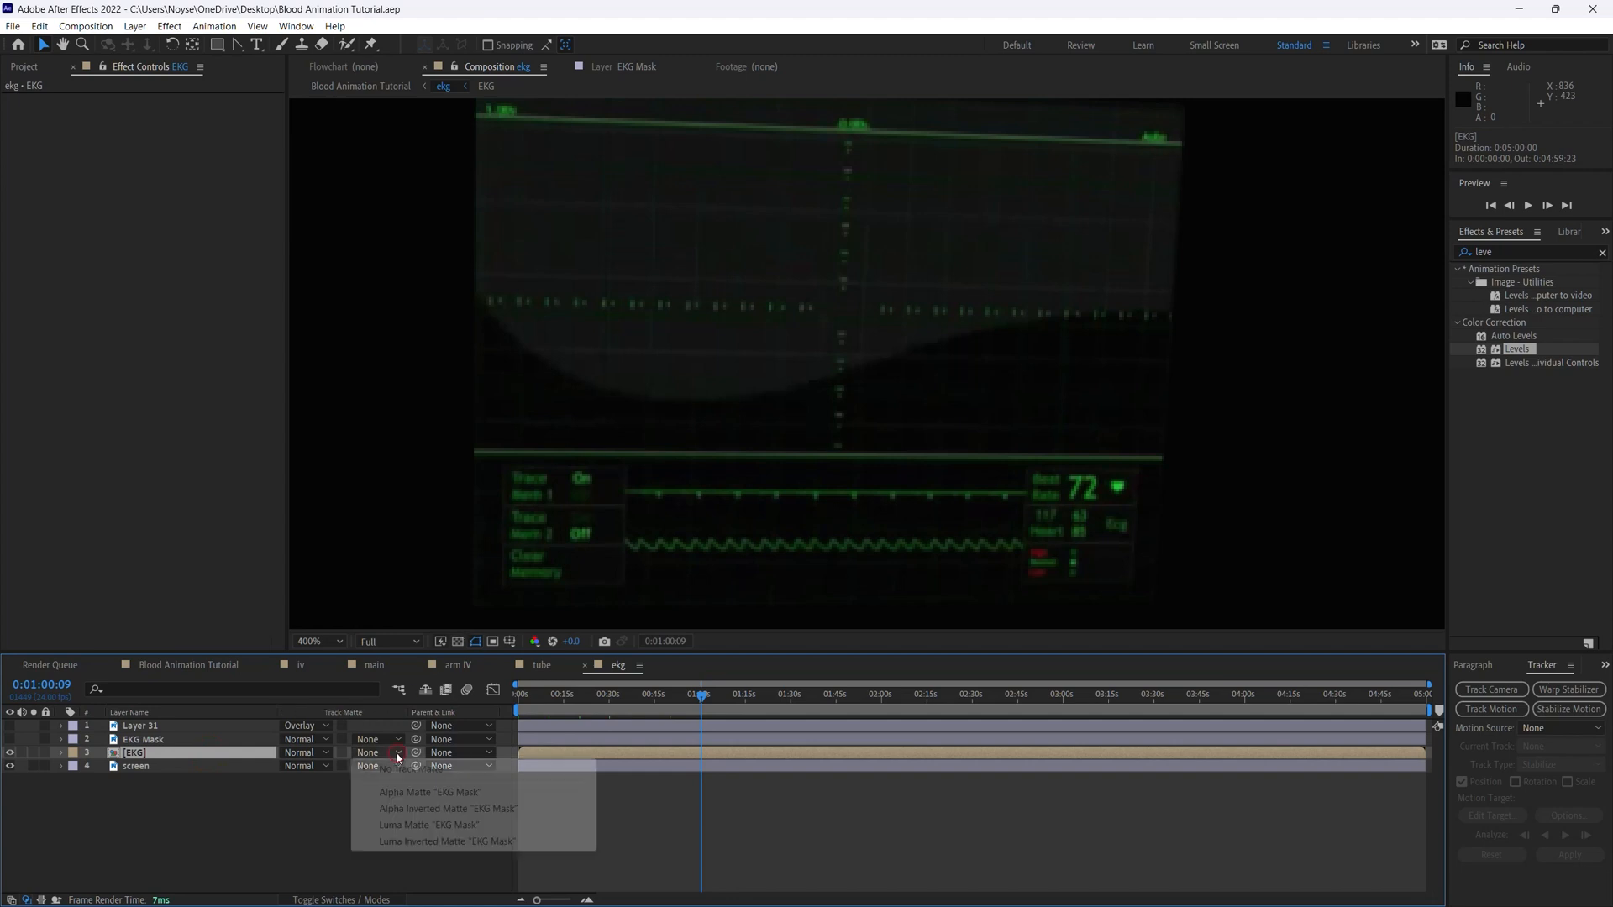
pyautogui.click(443, 825)
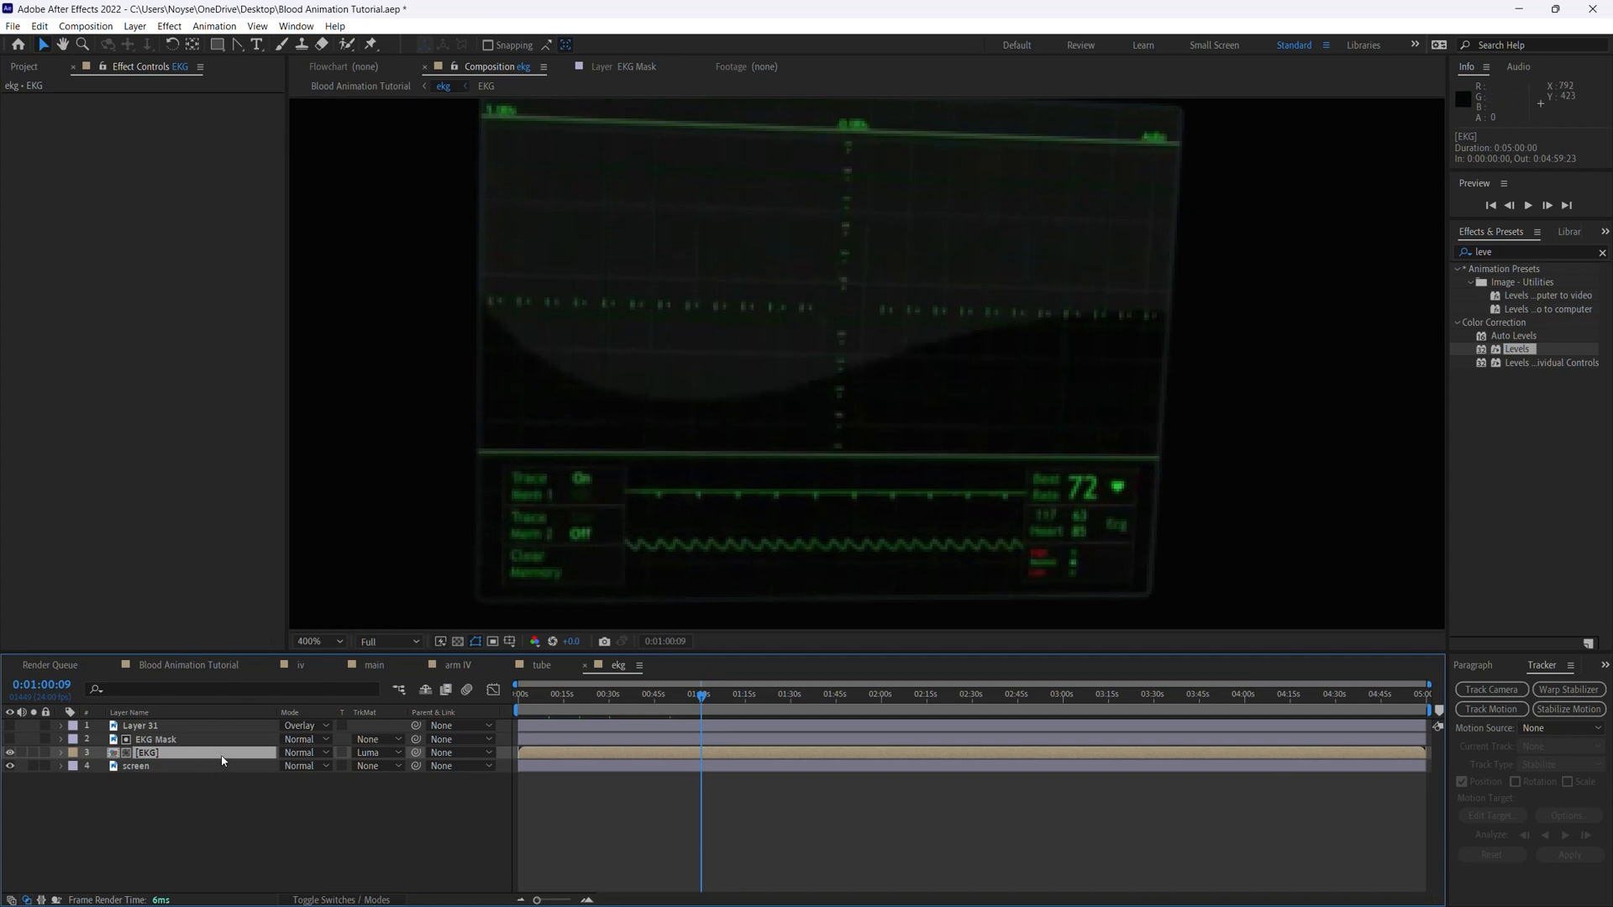
# Set the EKG precomp layer's opacity to 80% and save the project
pyautogui.press('t')
pyautogui.click(286, 765)
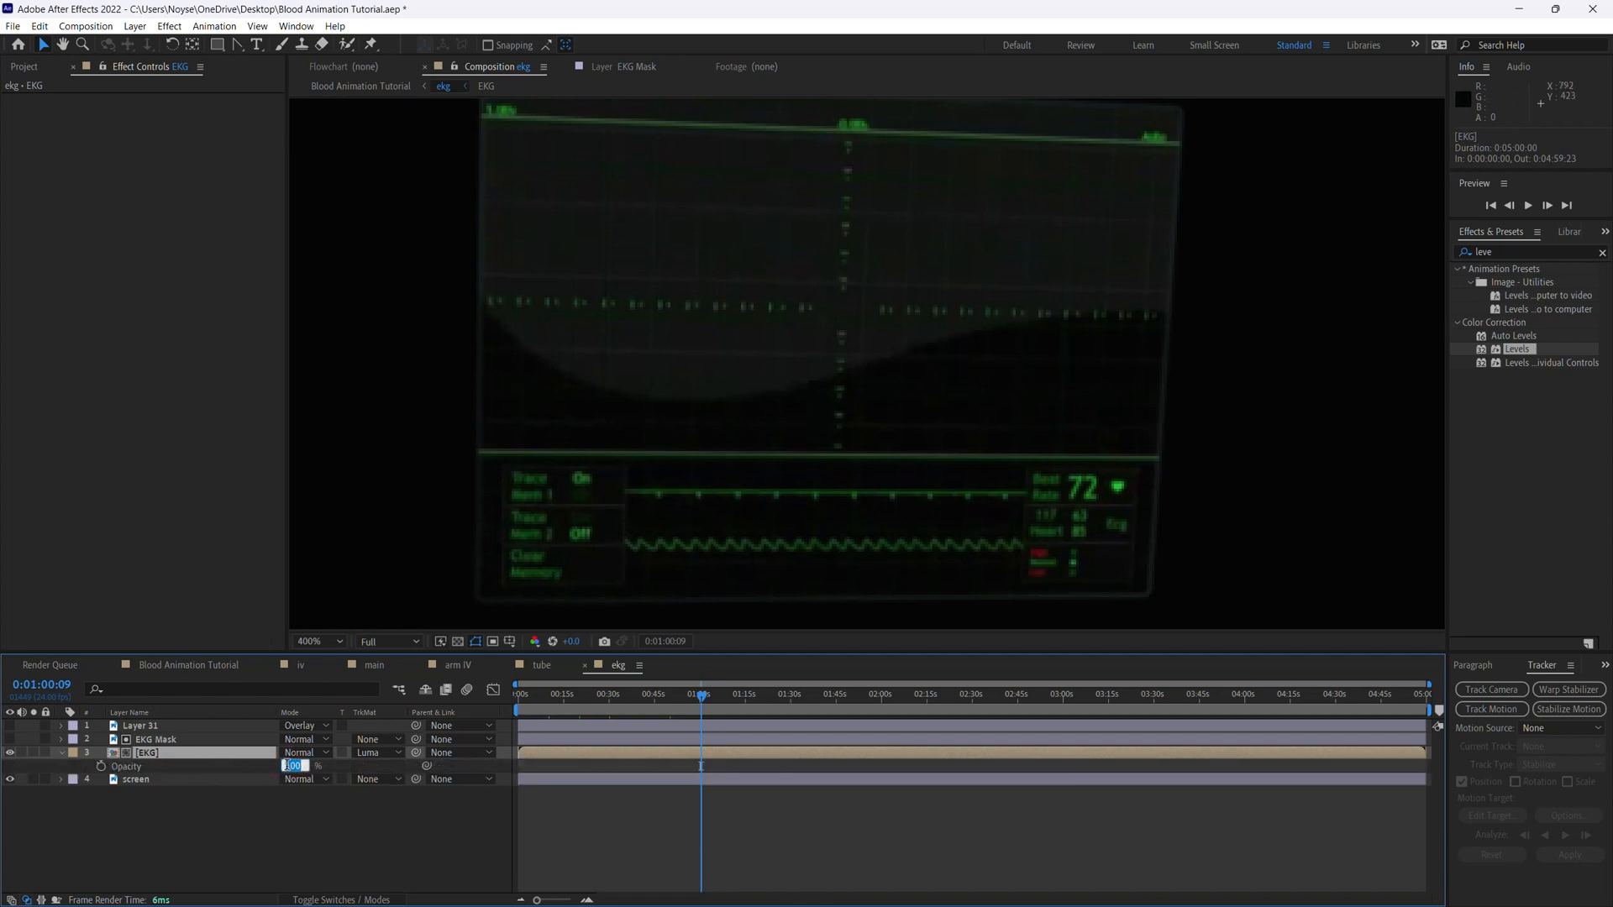
pyautogui.write('80')
pyautogui.press('Return')
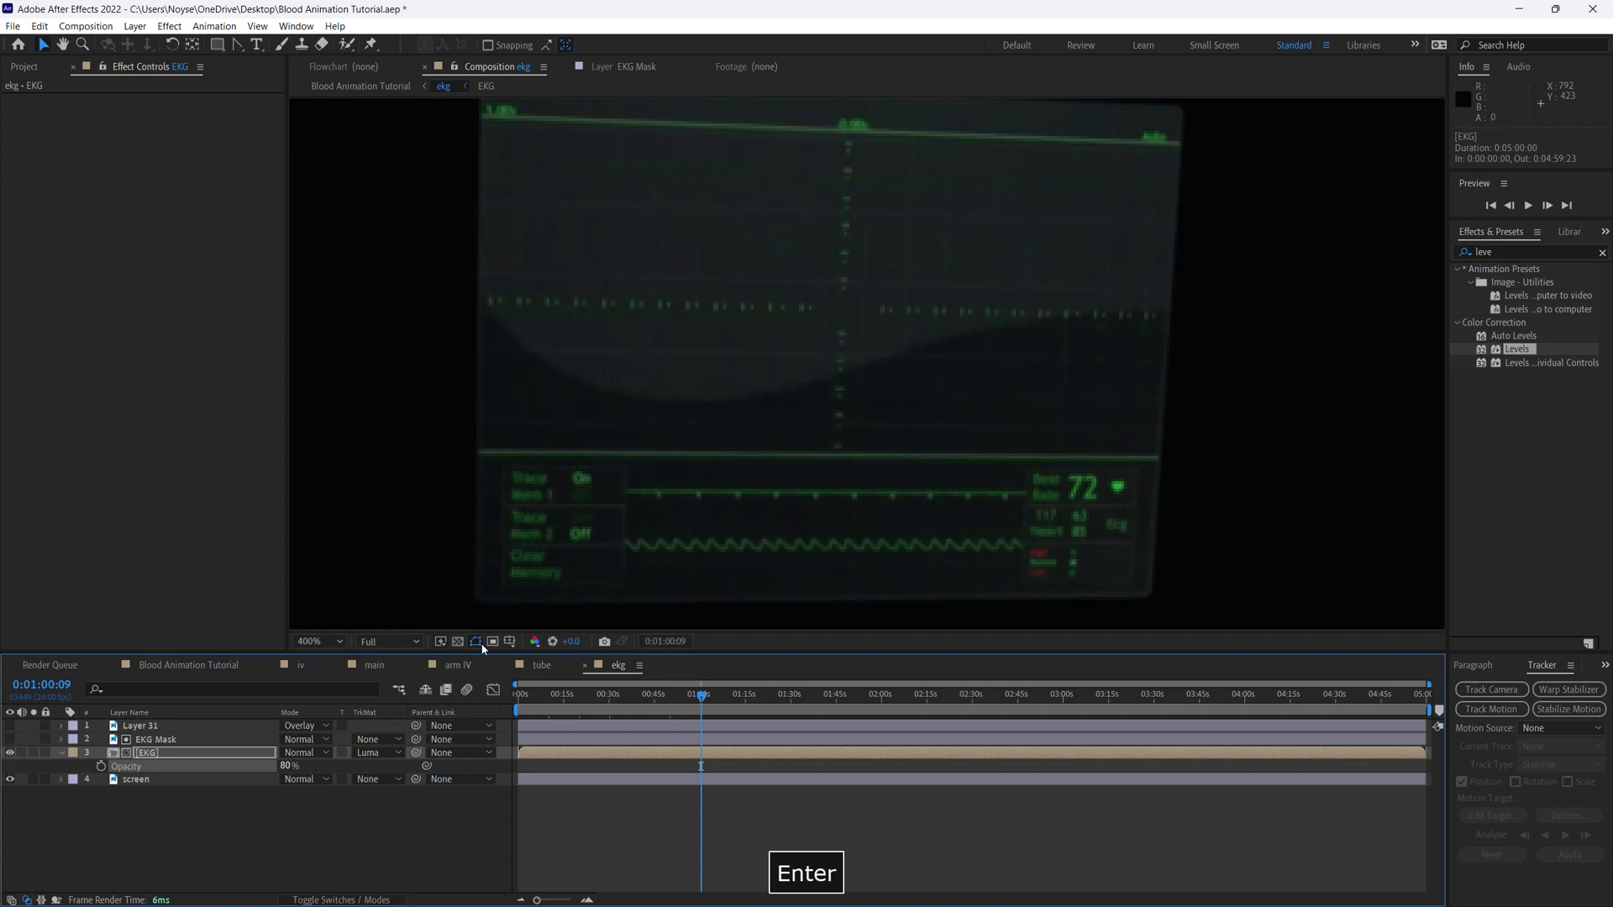
pyautogui.hotkey('ctrl', 's')
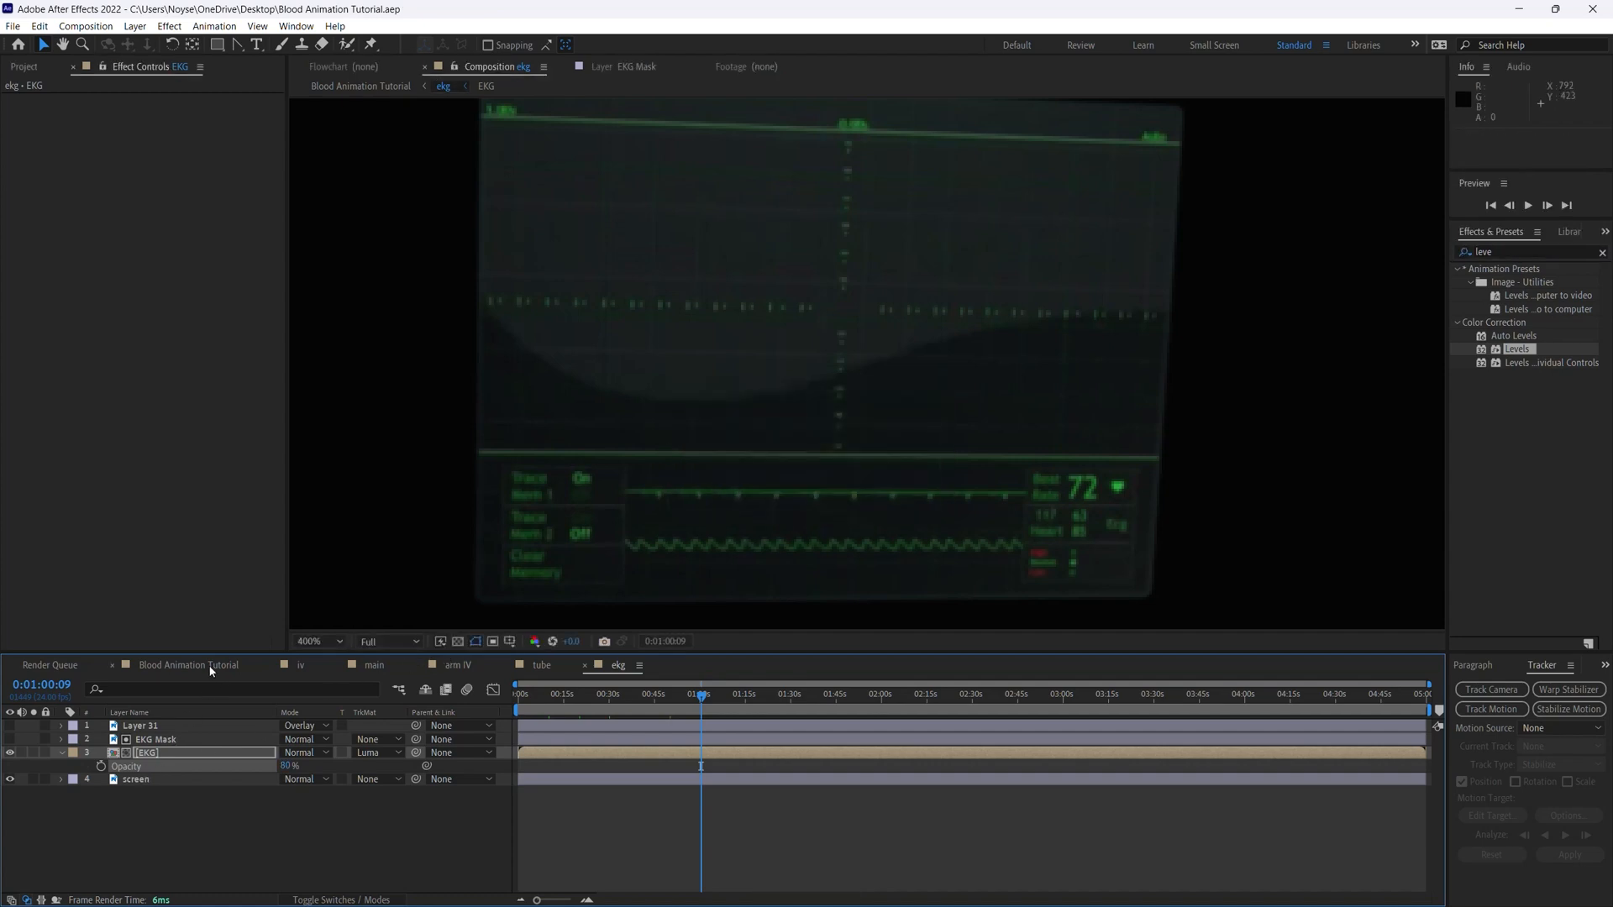
# Open the Blood Animation Tutorial composition and move the current time to exactly 0:01:00:00
pyautogui.click(210, 666)
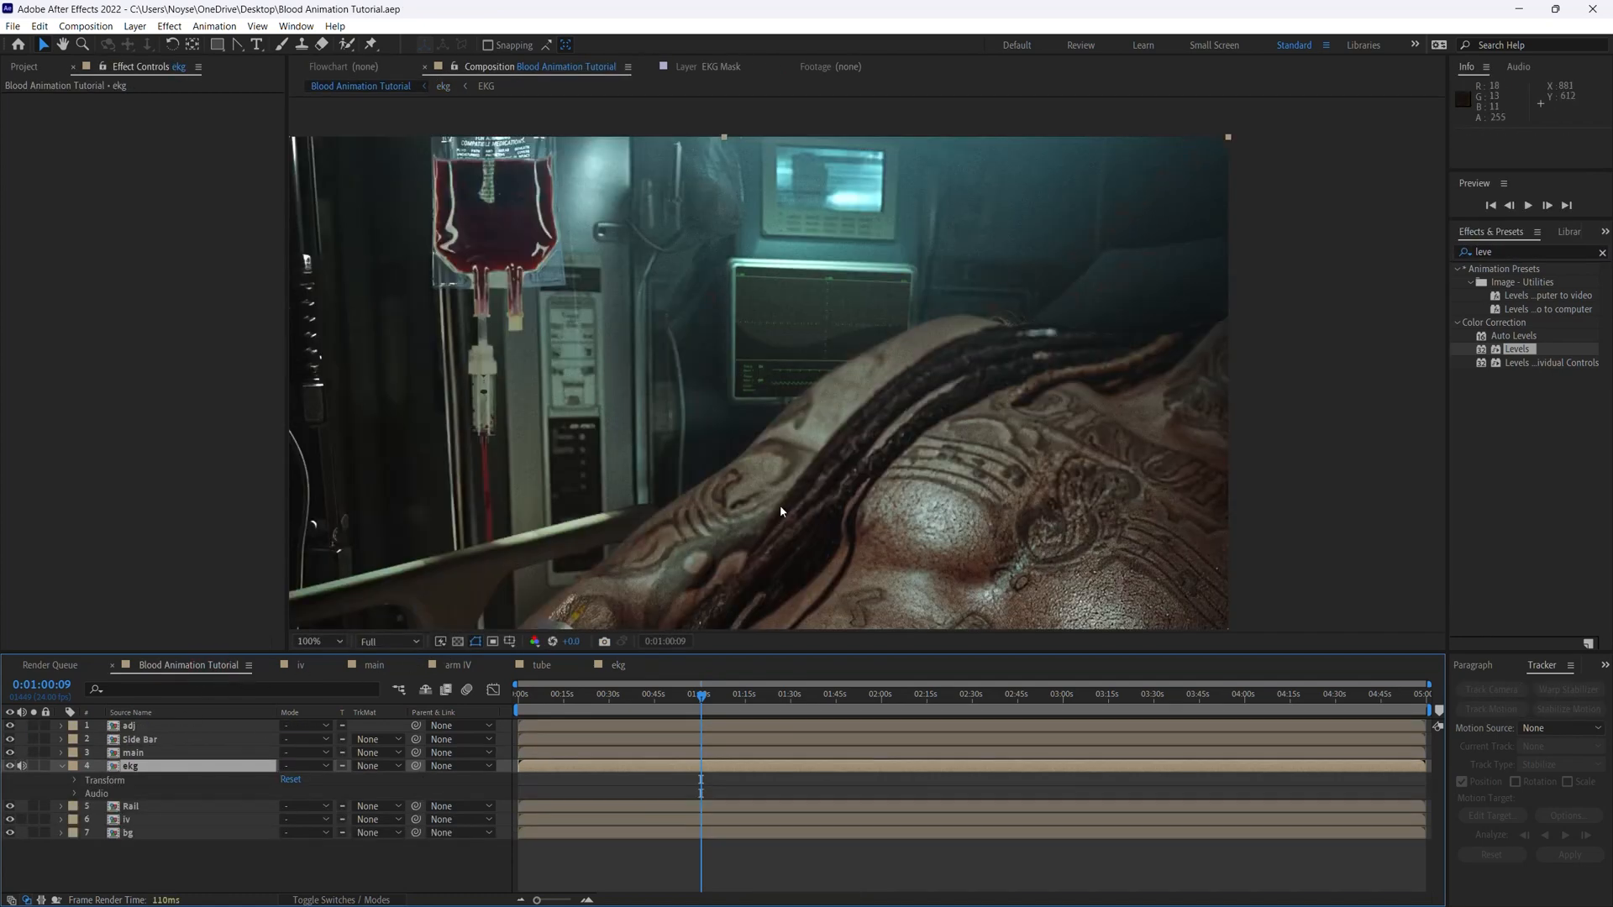
pyautogui.moveTo(681, 708)
pyautogui.mouseDown()
pyautogui.moveTo(543, 711)
pyautogui.moveTo(700, 708)
pyautogui.mouseUp()
pyautogui.click(59, 687)
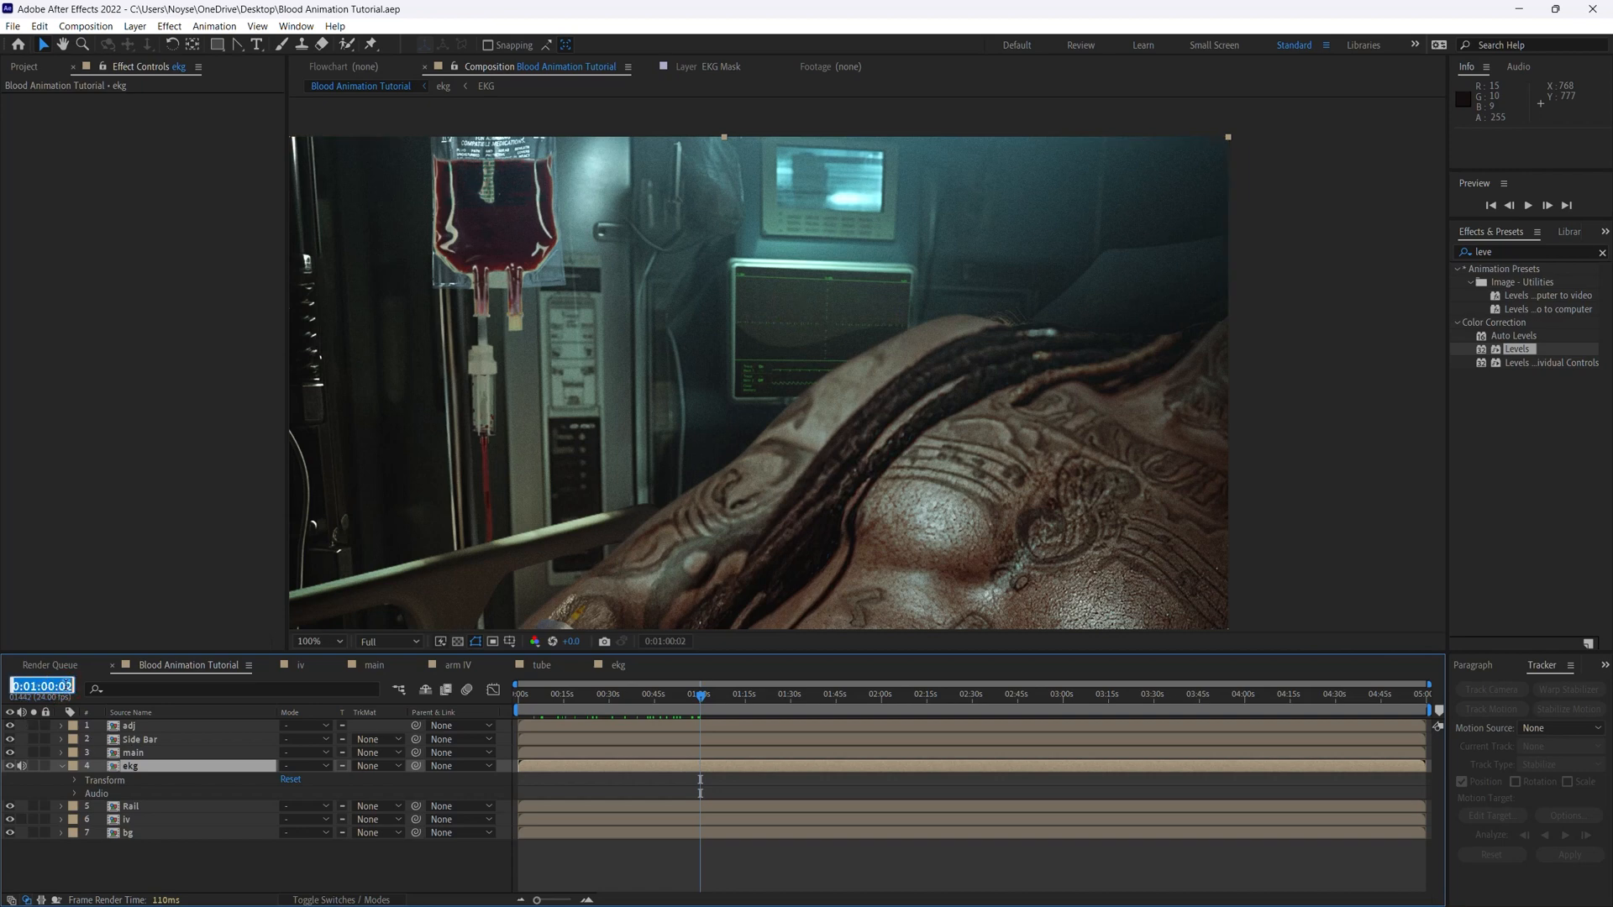
pyautogui.click(67, 686)
pyautogui.press('BackSpace')
pyautogui.write('0')
pyautogui.press('Return')
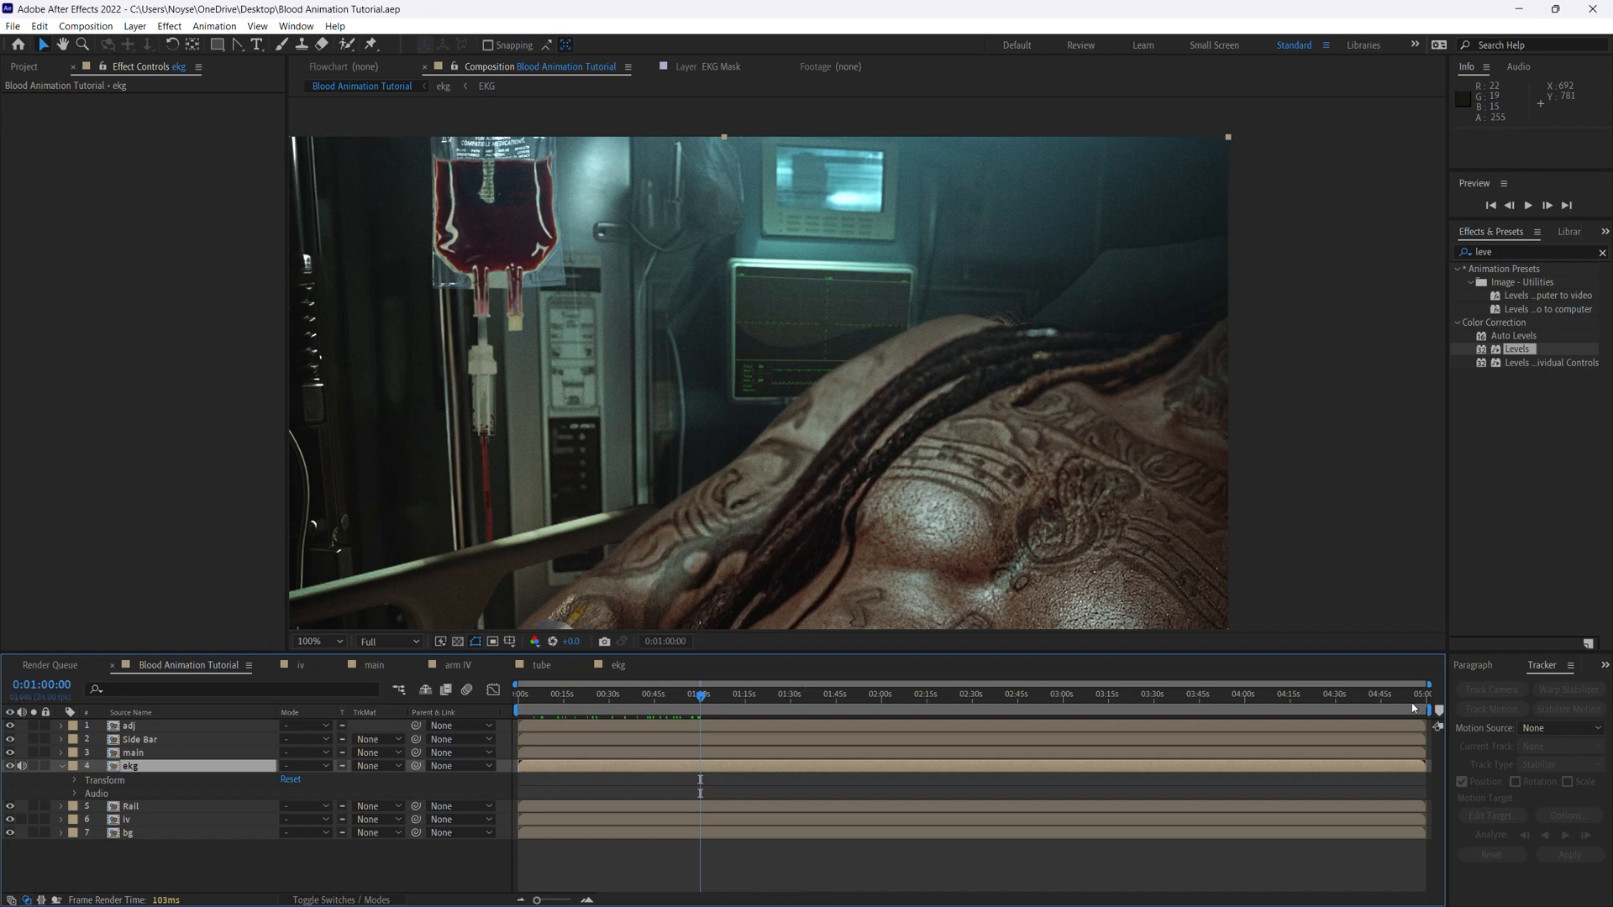
# End the work area at 0:01:00:00, trim the composition to the work area and save the project
pyautogui.moveTo(1436, 710); pyautogui.dragTo(812, 773)
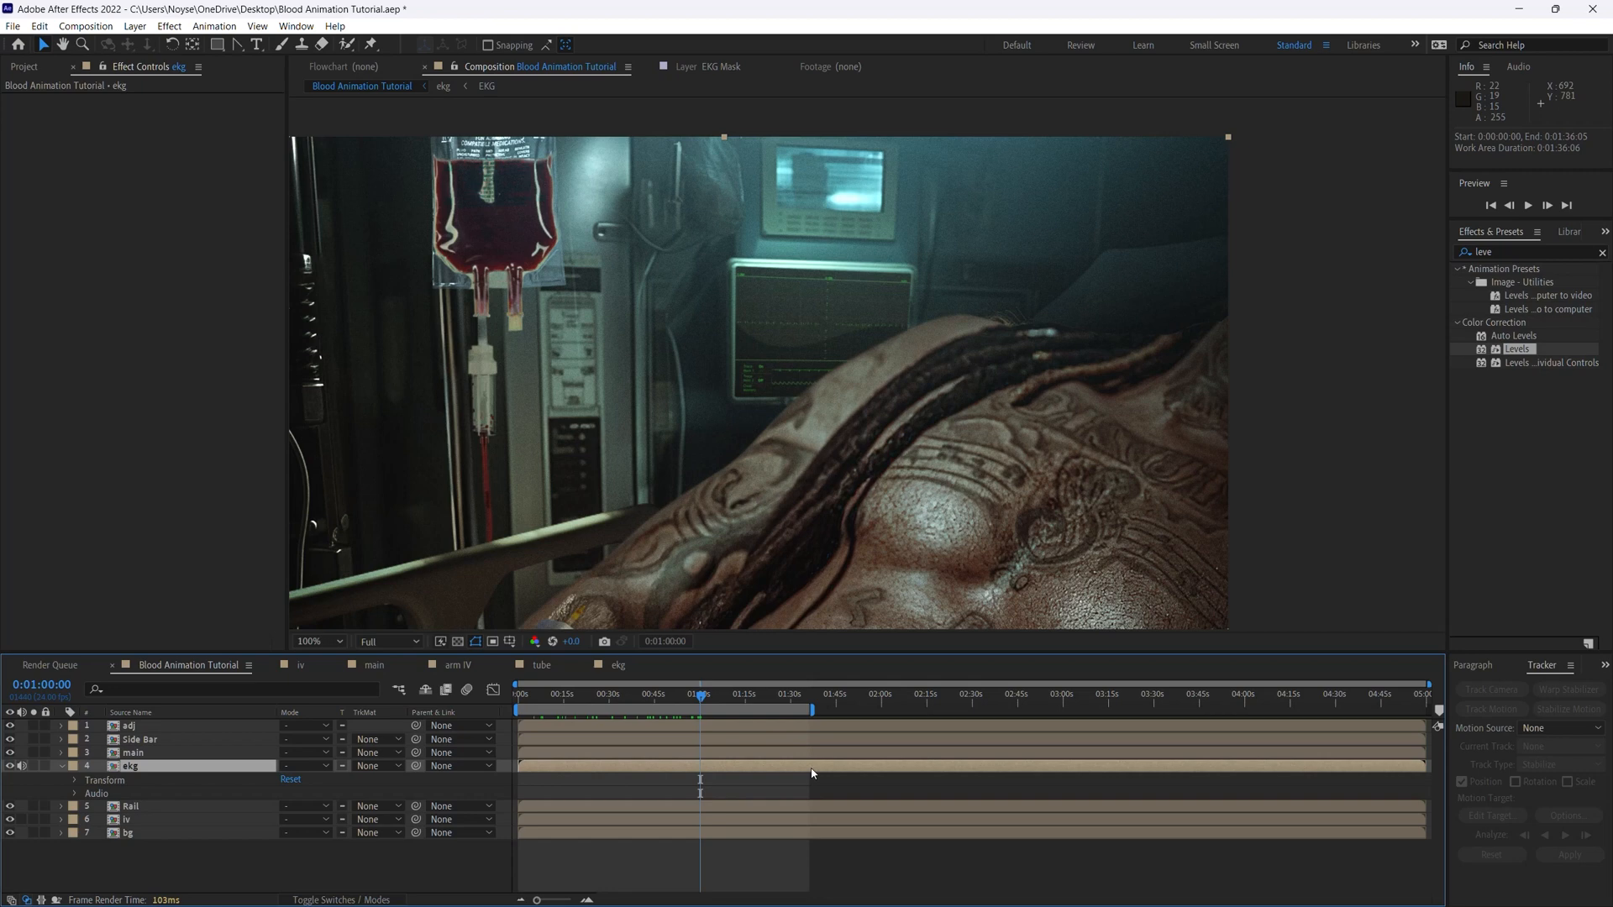
pyautogui.press('n')
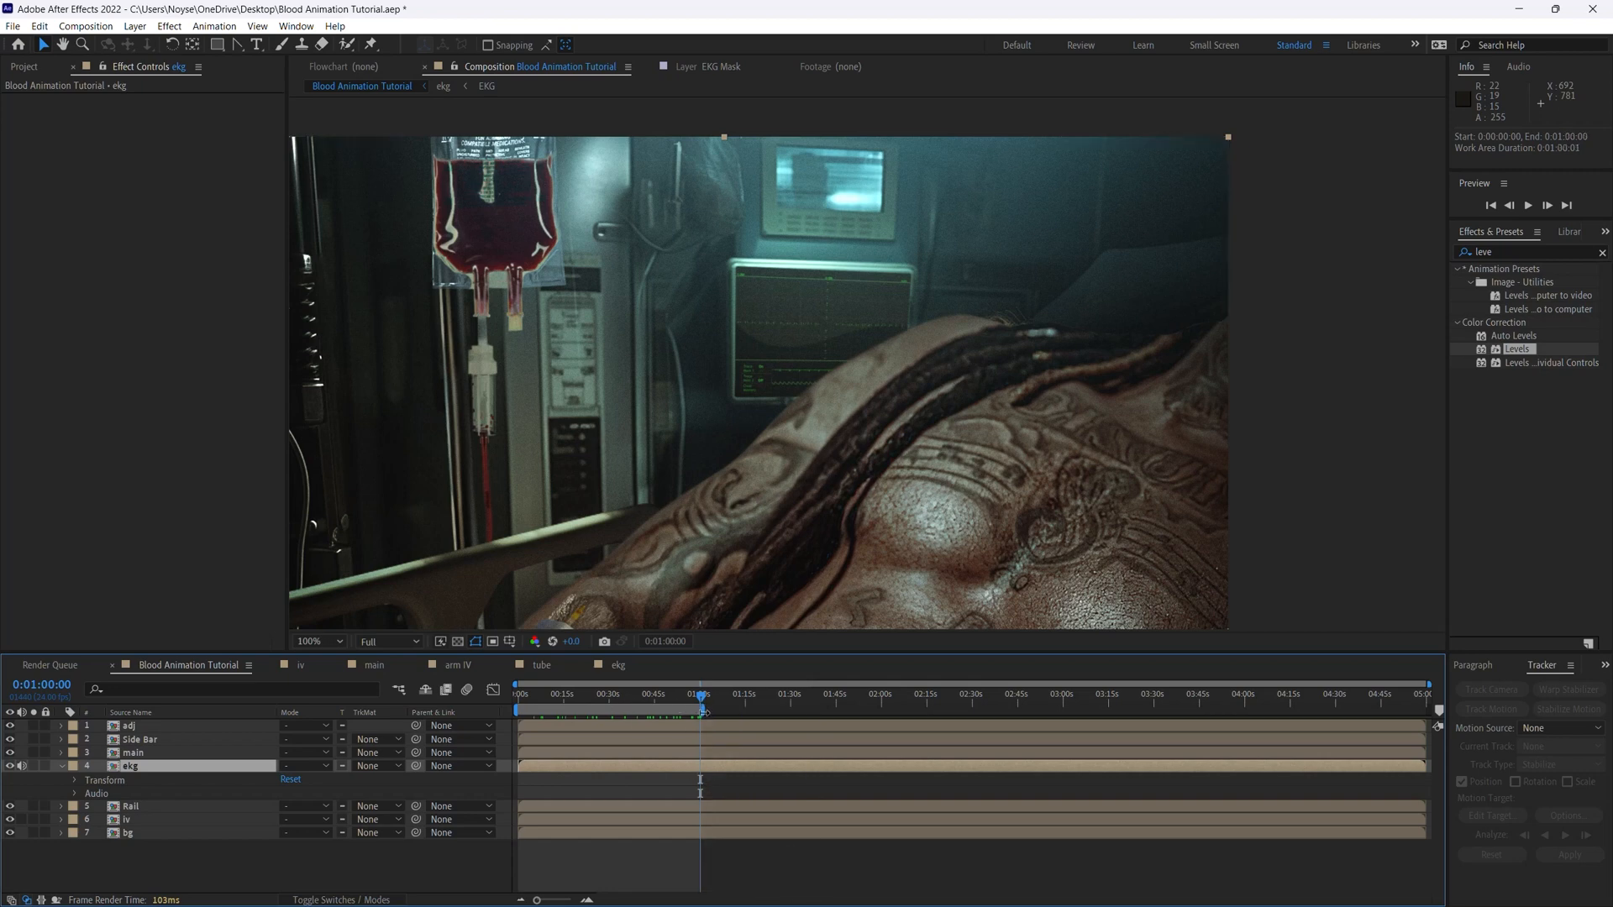
pyautogui.press('F9')
pyautogui.rightClick(610, 709)
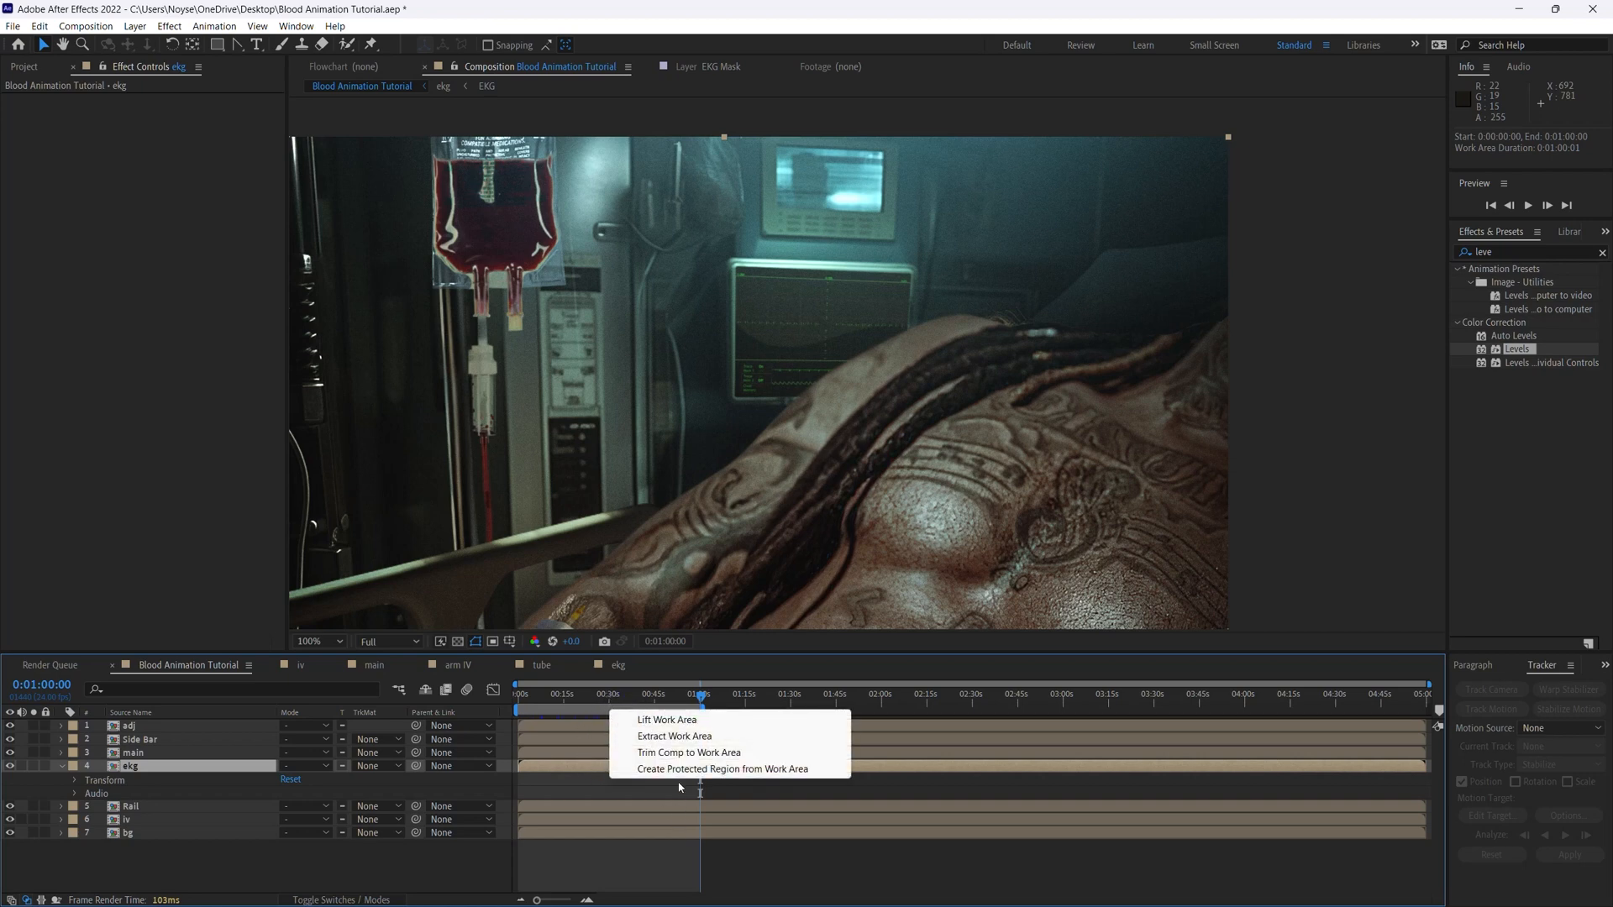
pyautogui.click(692, 752)
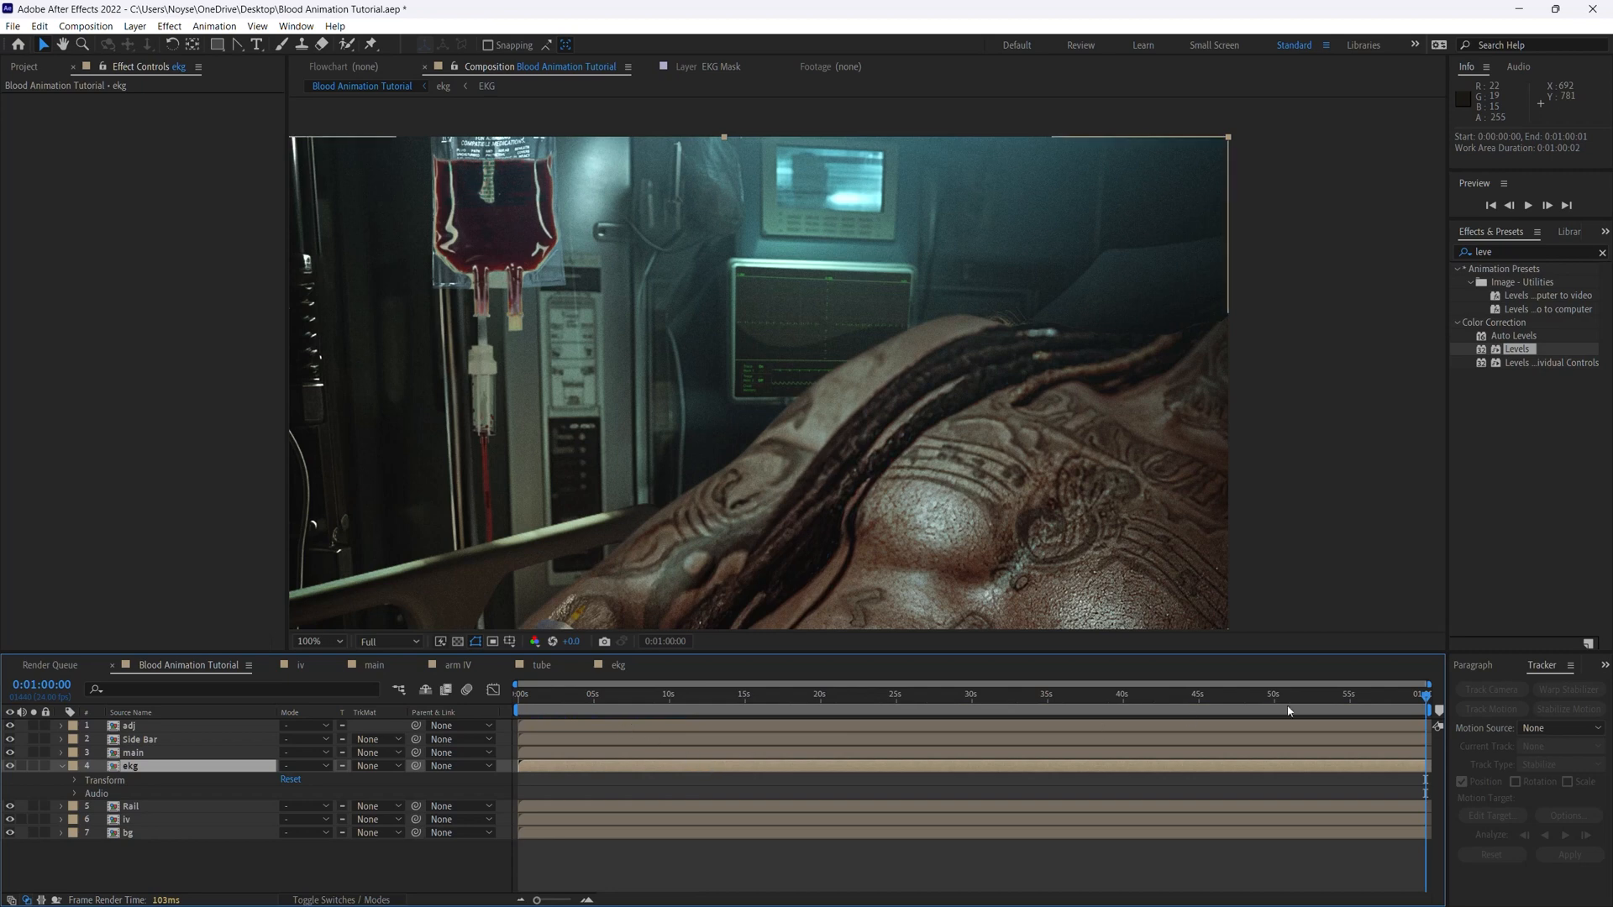
pyautogui.moveTo(1427, 698)
pyautogui.mouseDown()
pyautogui.moveTo(1307, 699)
pyautogui.moveTo(1438, 699)
pyautogui.mouseUp()
pyautogui.hotkey('ctrl', 's')
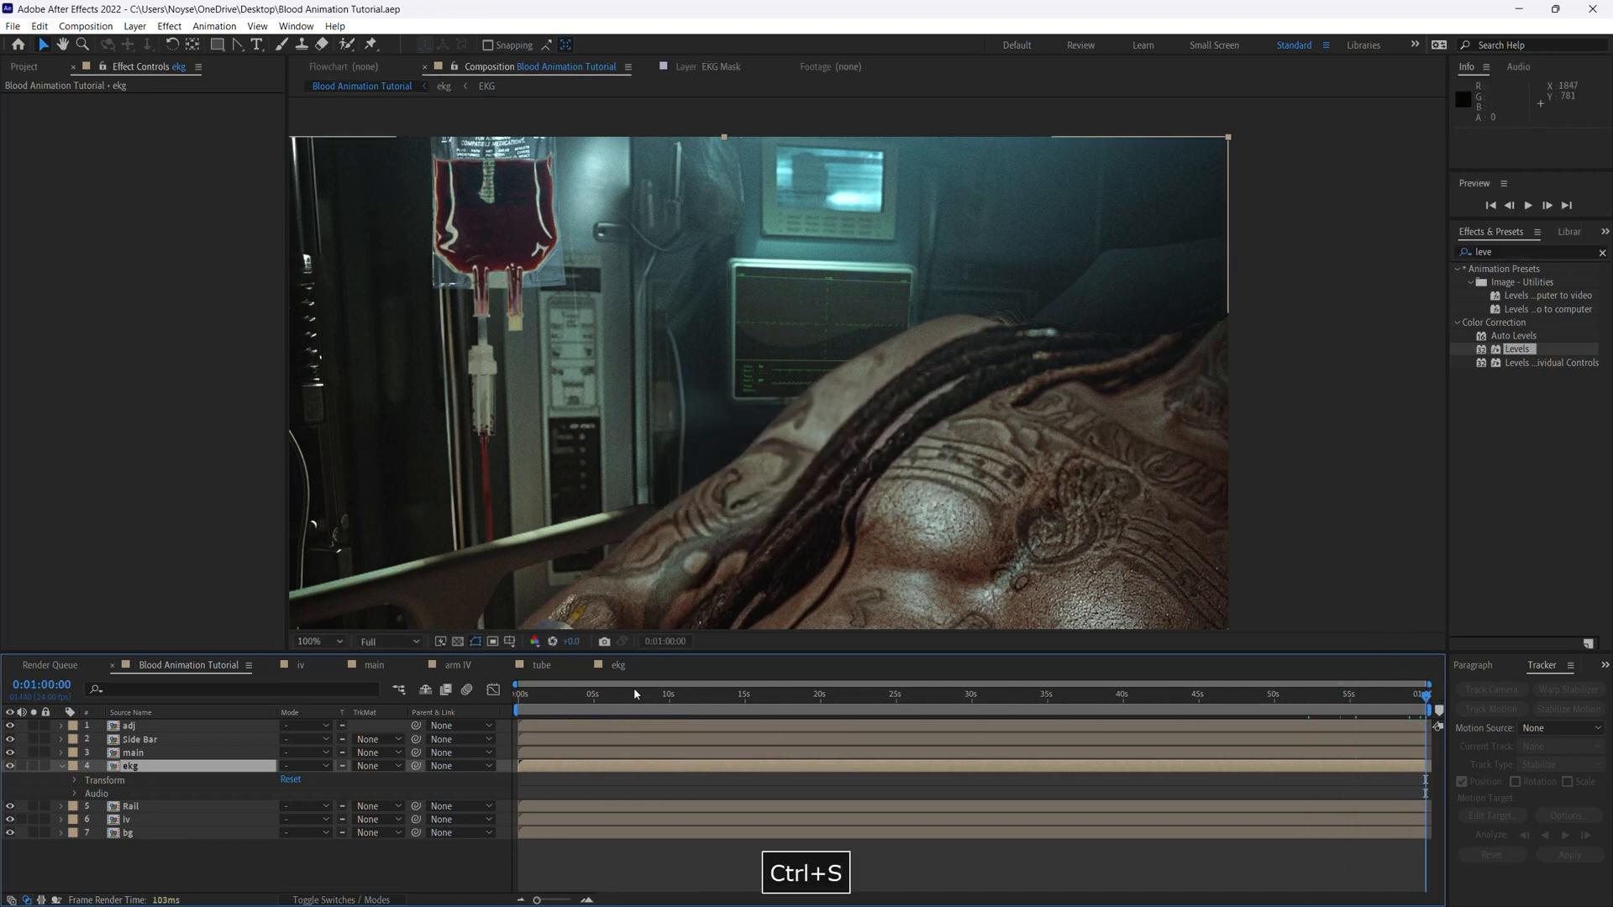
pyautogui.press('F9')
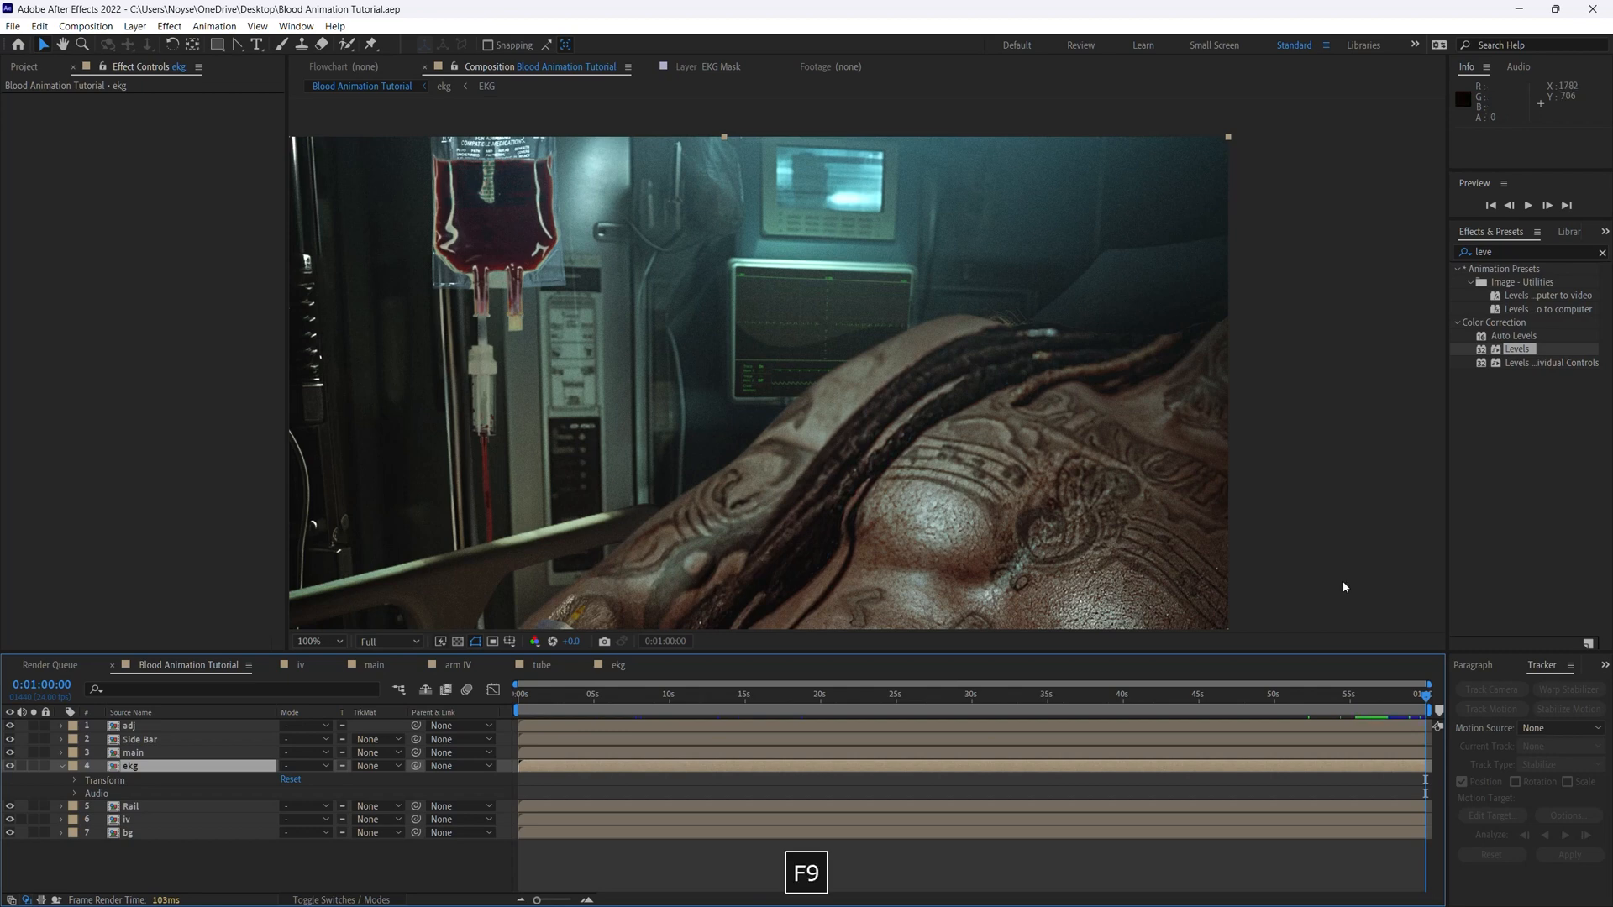
# At about 14 seconds, apply Gaussian Blur to the ekg layer with a blurriness of 5
pyautogui.moveTo(1384, 701)
pyautogui.mouseDown()
pyautogui.moveTo(729, 736)
pyautogui.moveTo(763, 743)
pyautogui.moveTo(751, 750)
pyautogui.moveTo(730, 708)
pyautogui.mouseUp()
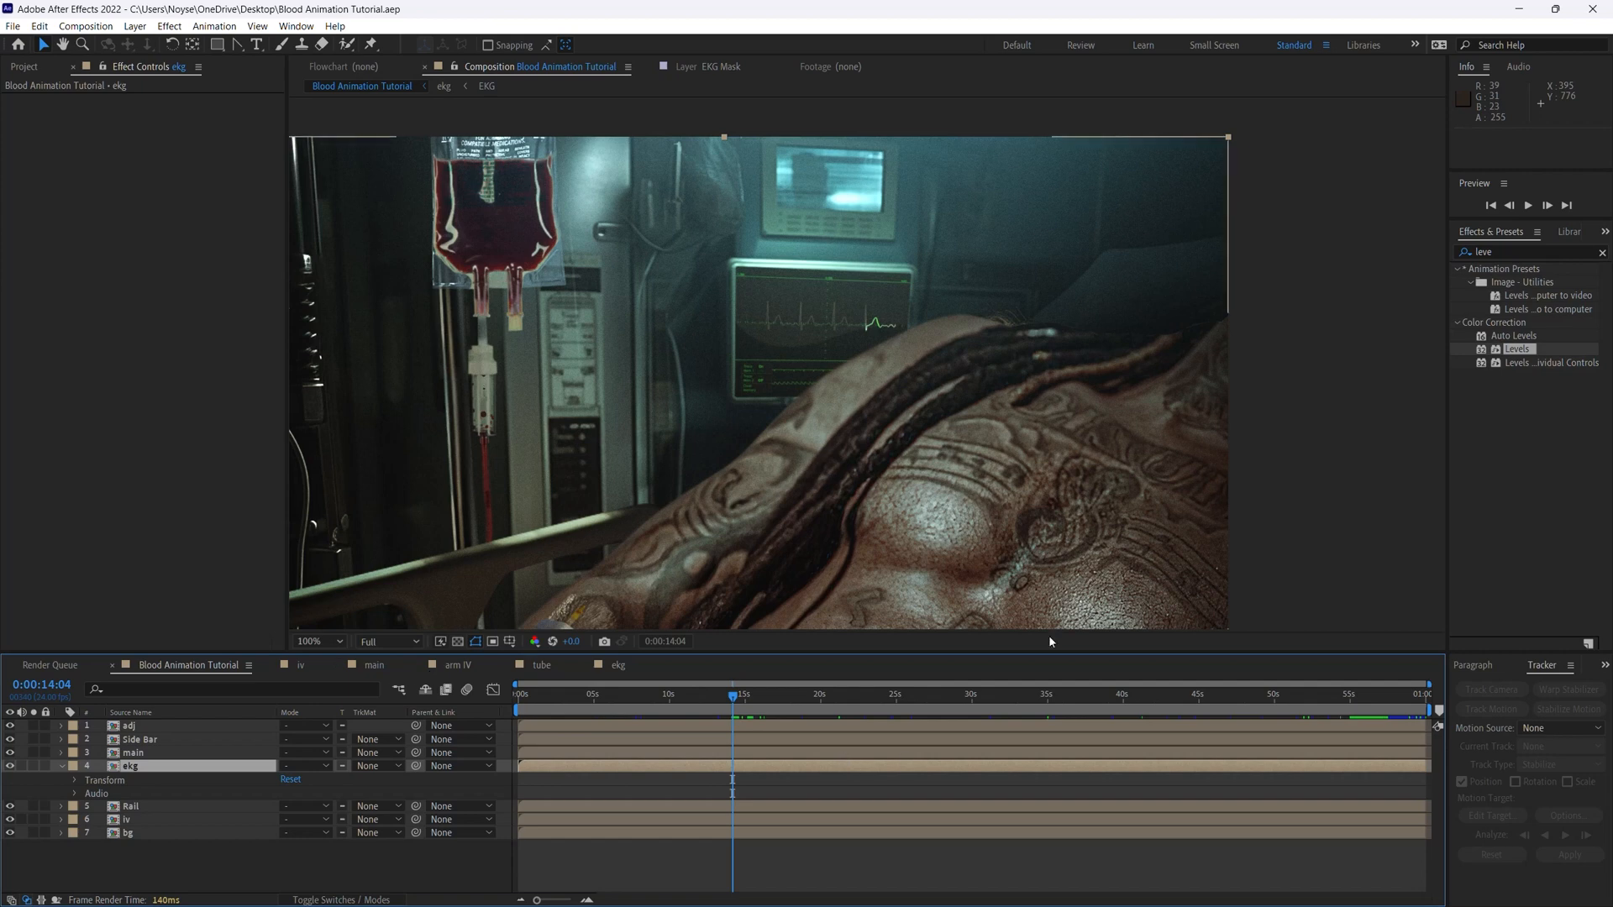
pyautogui.click(1508, 252)
pyautogui.write('gaus')
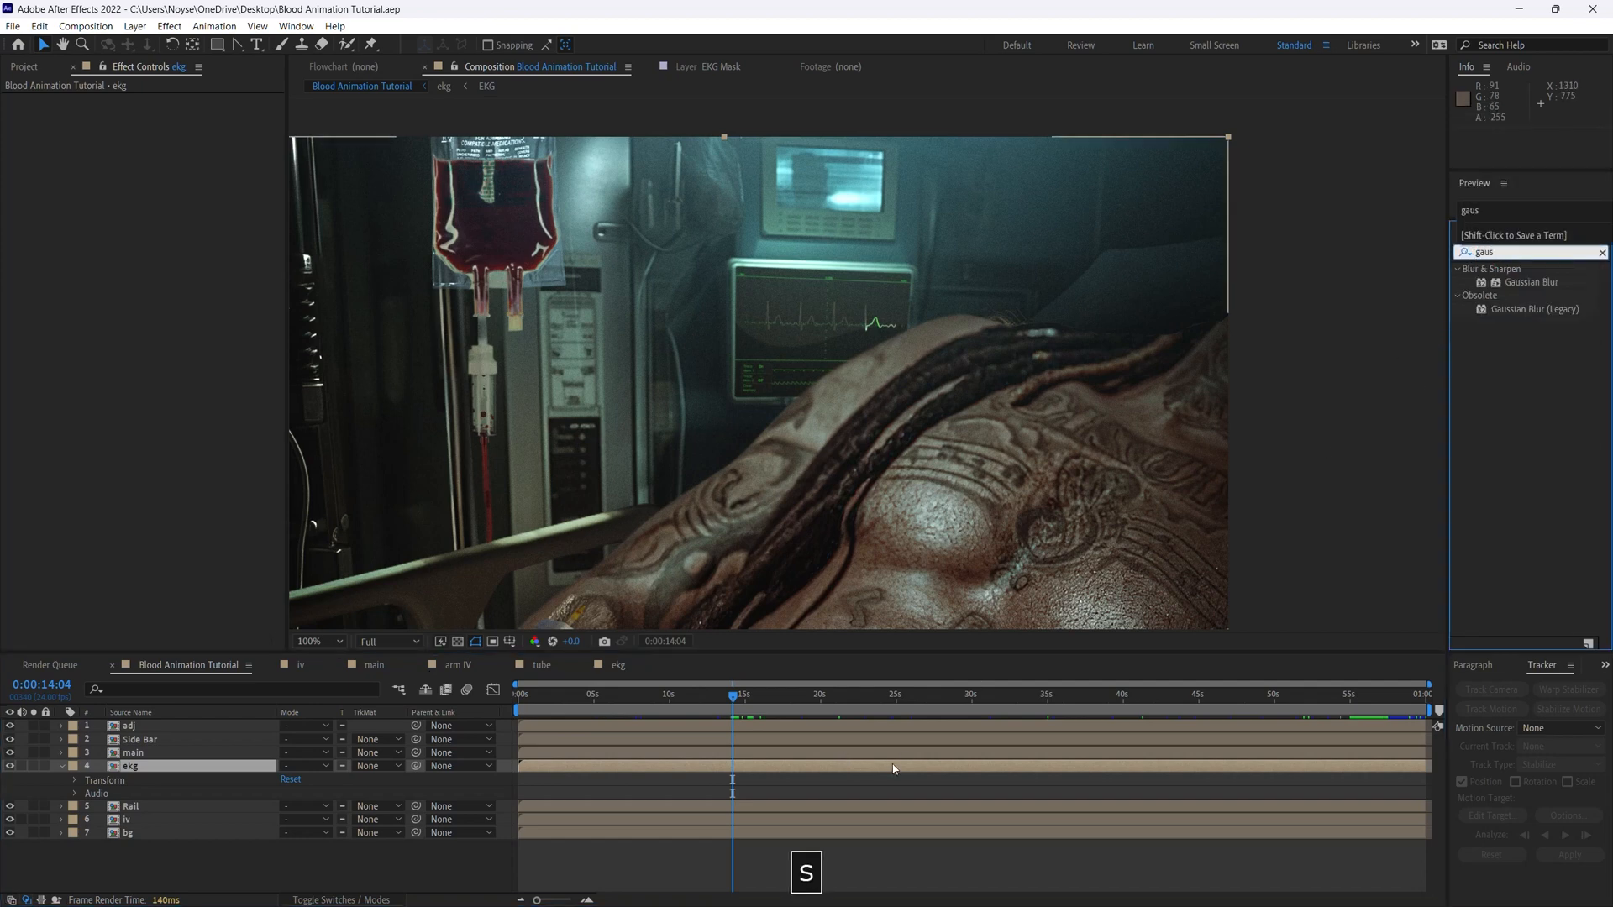
pyautogui.doubleClick(1483, 284)
pyautogui.click(164, 113)
pyautogui.write('5')
pyautogui.press('Return')
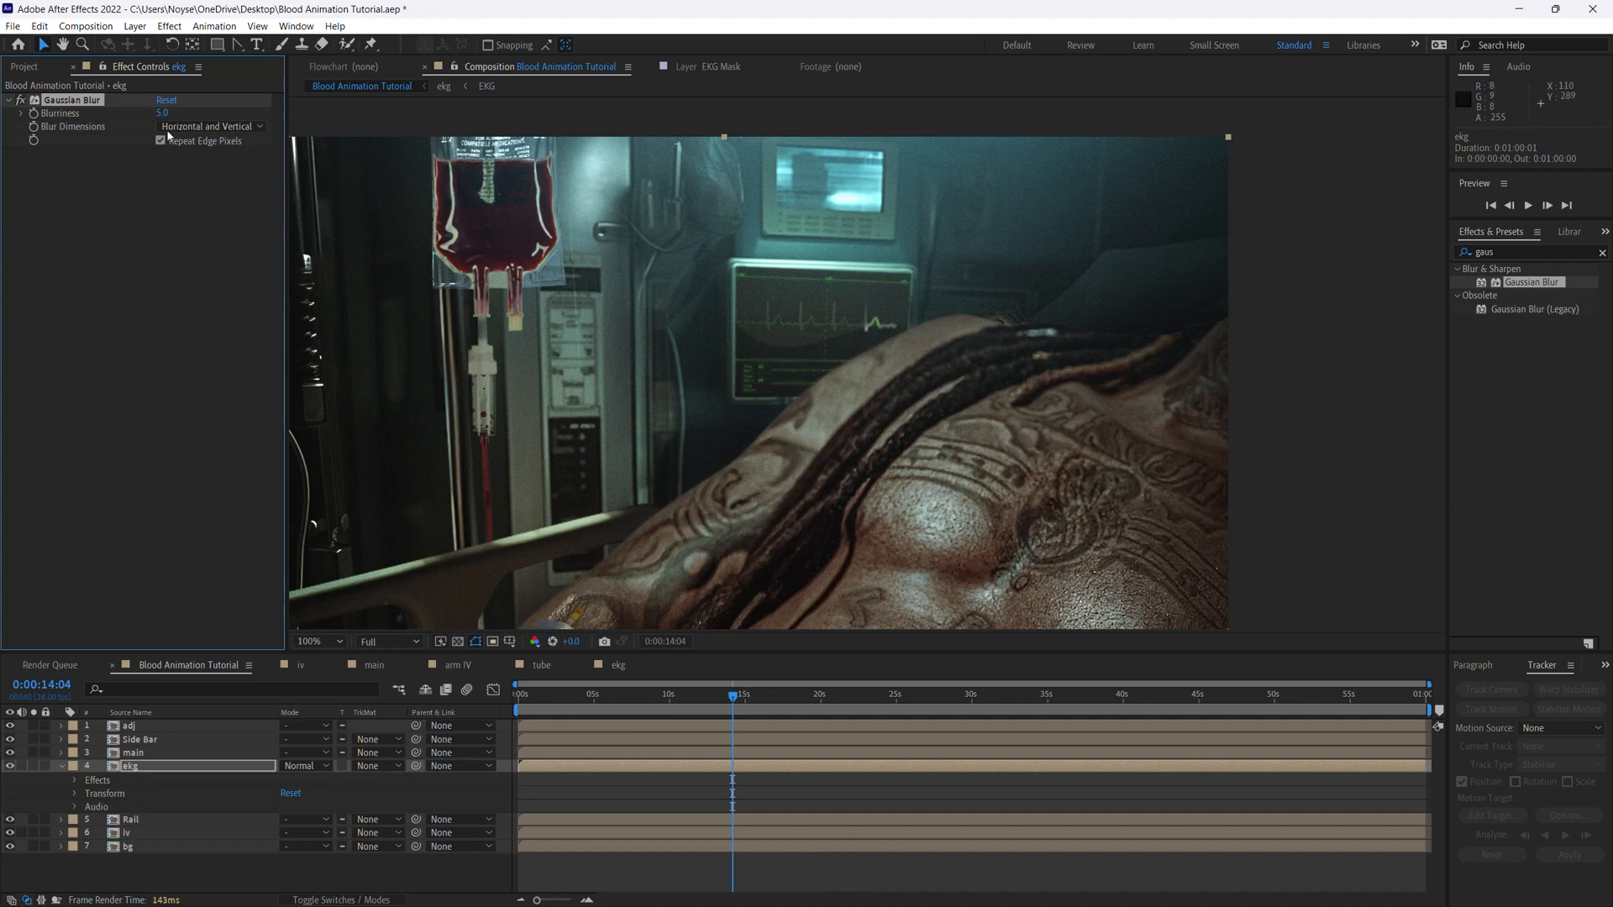
# Try a Gaussian Blur blurriness of 3 on the ekg layer and check the trace at about 3 seconds
pyautogui.click(162, 115)
pyautogui.write('3')
pyautogui.press('Return')
pyautogui.moveTo(733, 696); pyautogui.dragTo(566, 709)
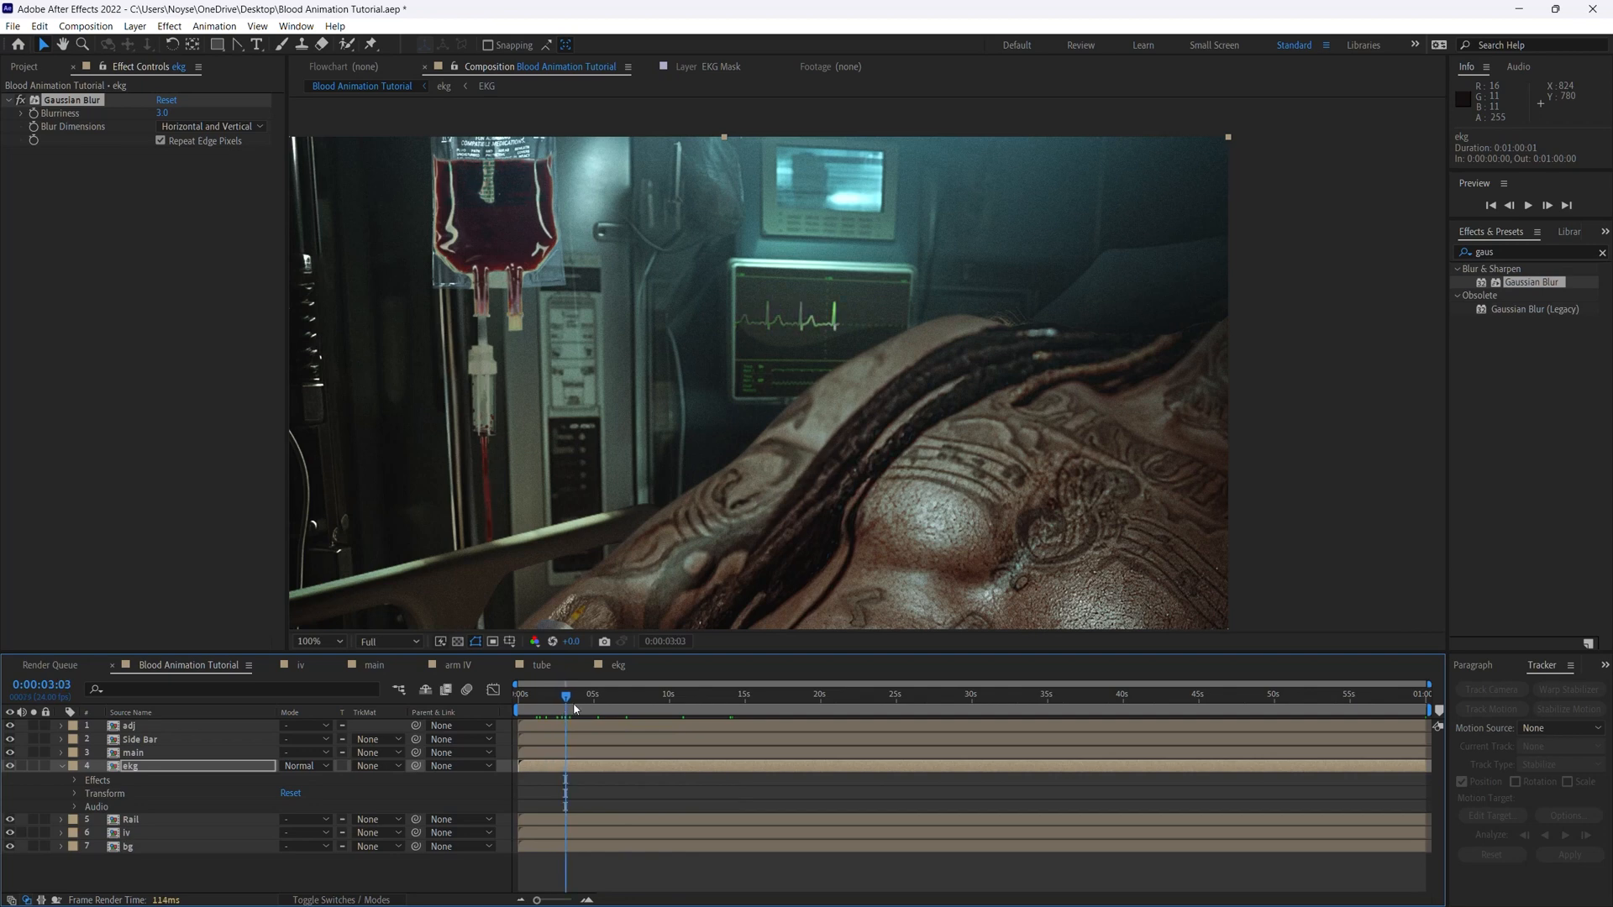
# Set the ekg layer's Gaussian Blur blurriness to 4 and save the project
pyautogui.click(165, 114)
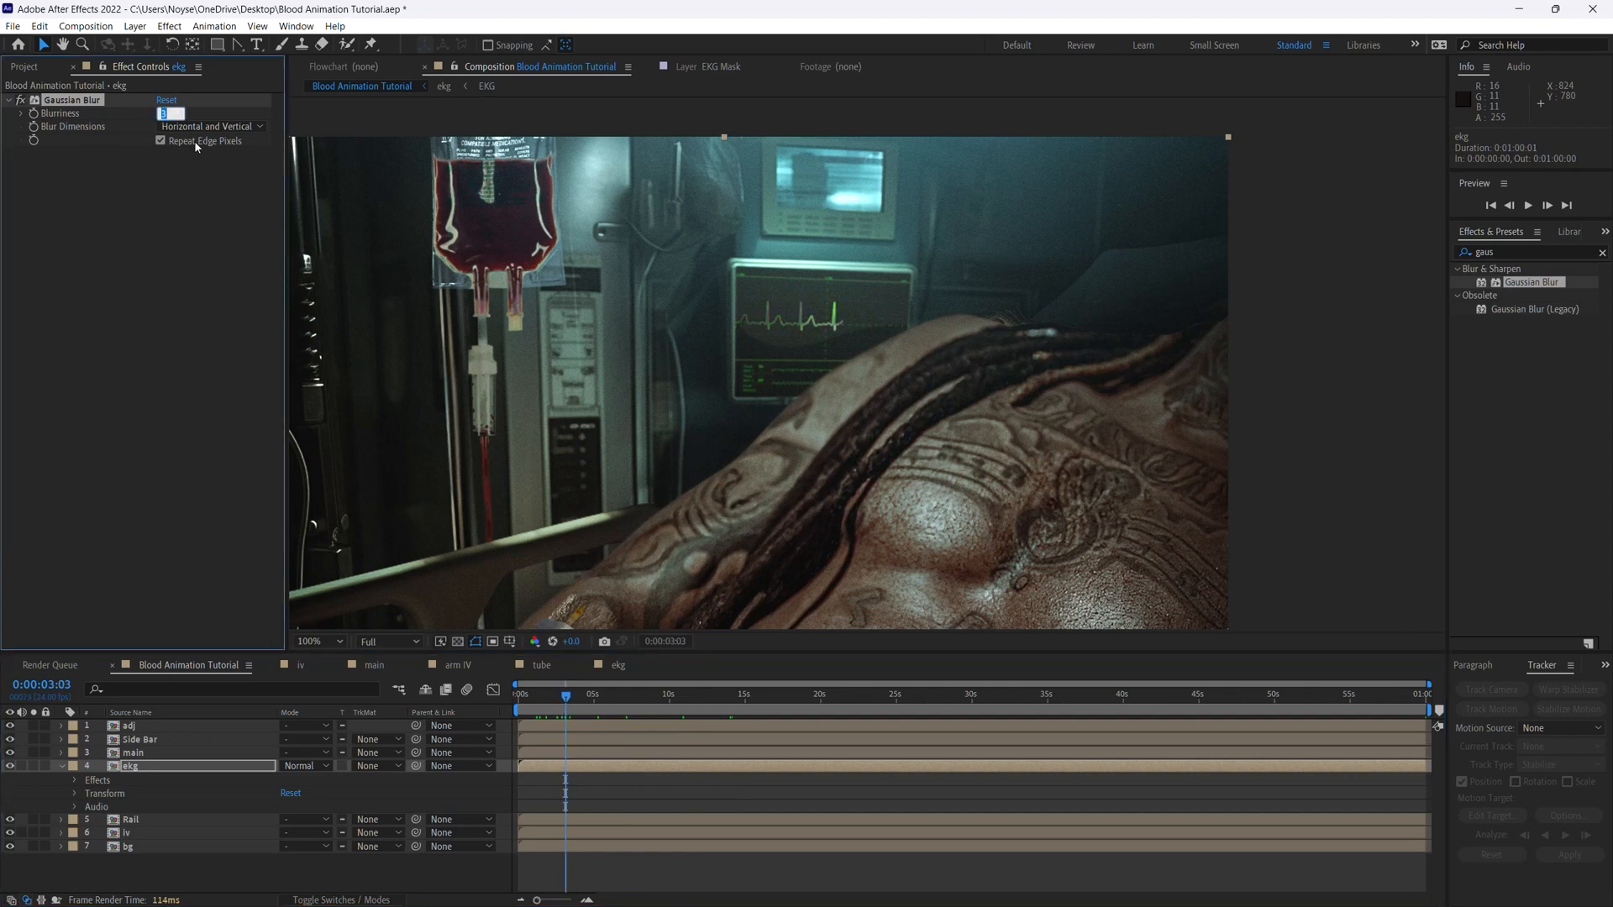
pyautogui.write('4')
pyautogui.press('Return')
pyautogui.hotkey('ctrl', 's')
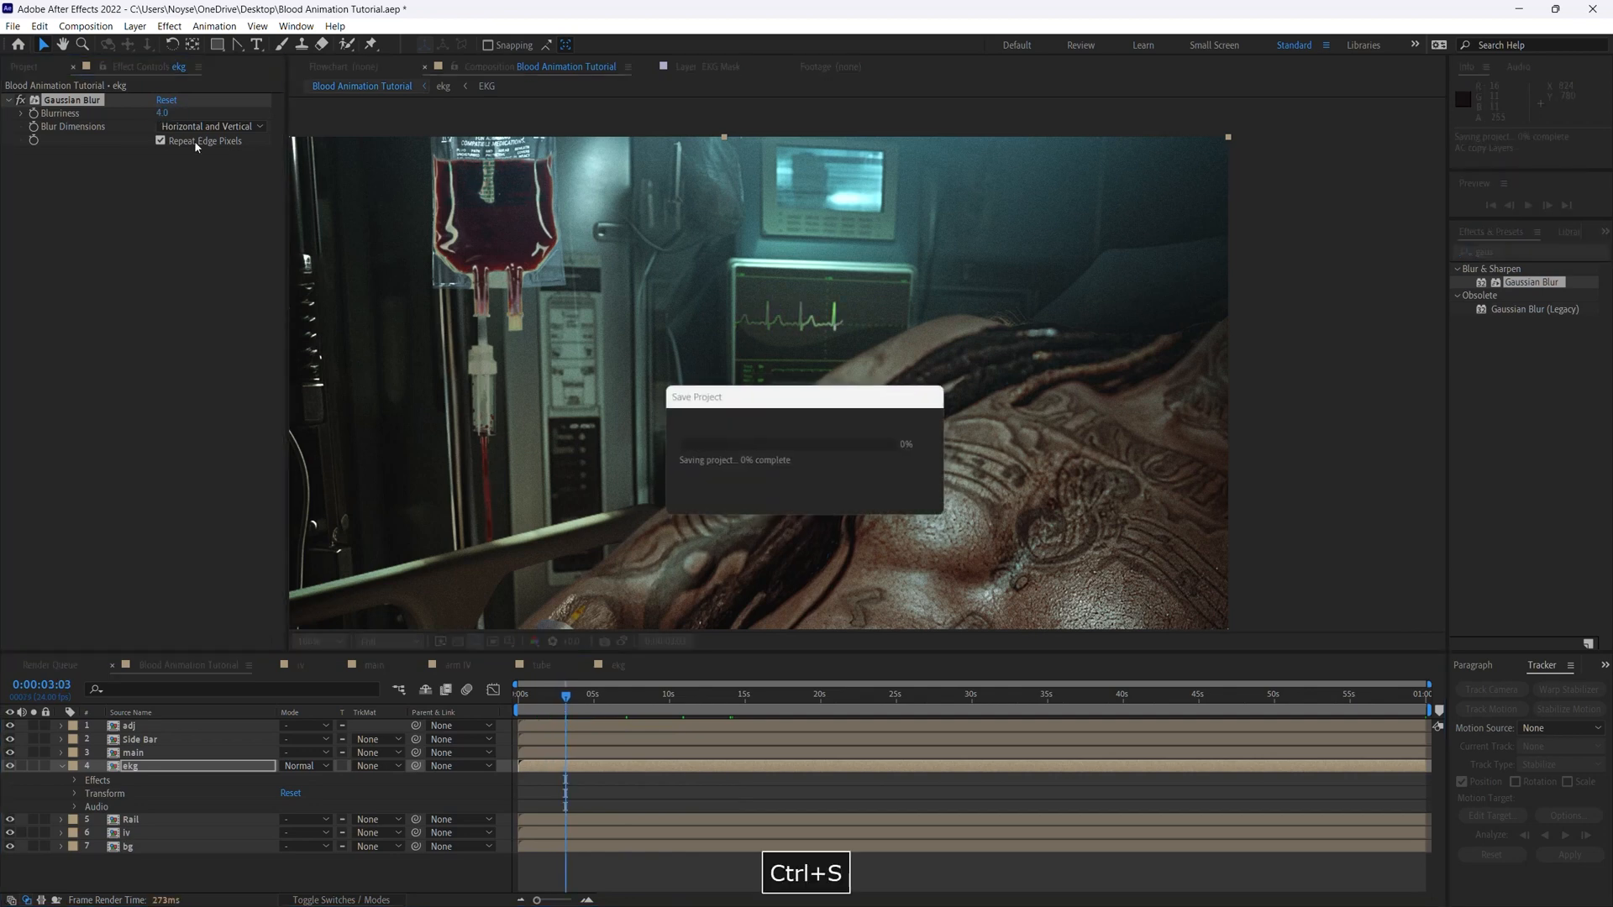
# Fit the whole composition in the viewer and preview the animation from the start
pyautogui.click(337, 643)
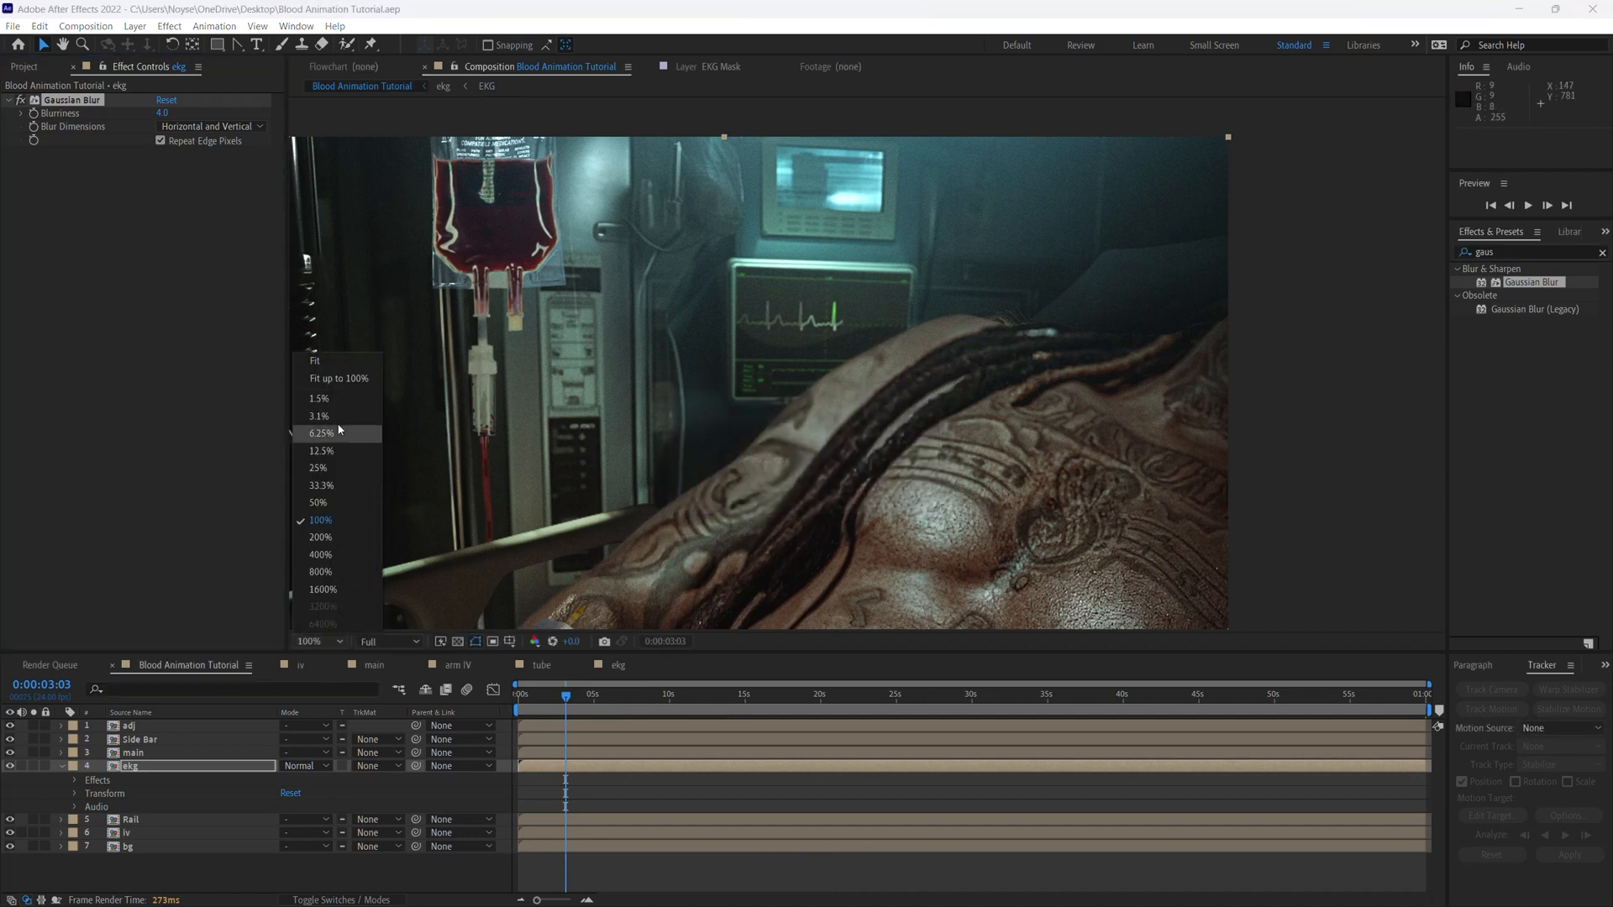
pyautogui.click(316, 361)
pyautogui.click(546, 586)
pyautogui.click(493, 708)
pyautogui.press('Home')
pyautogui.press('space')
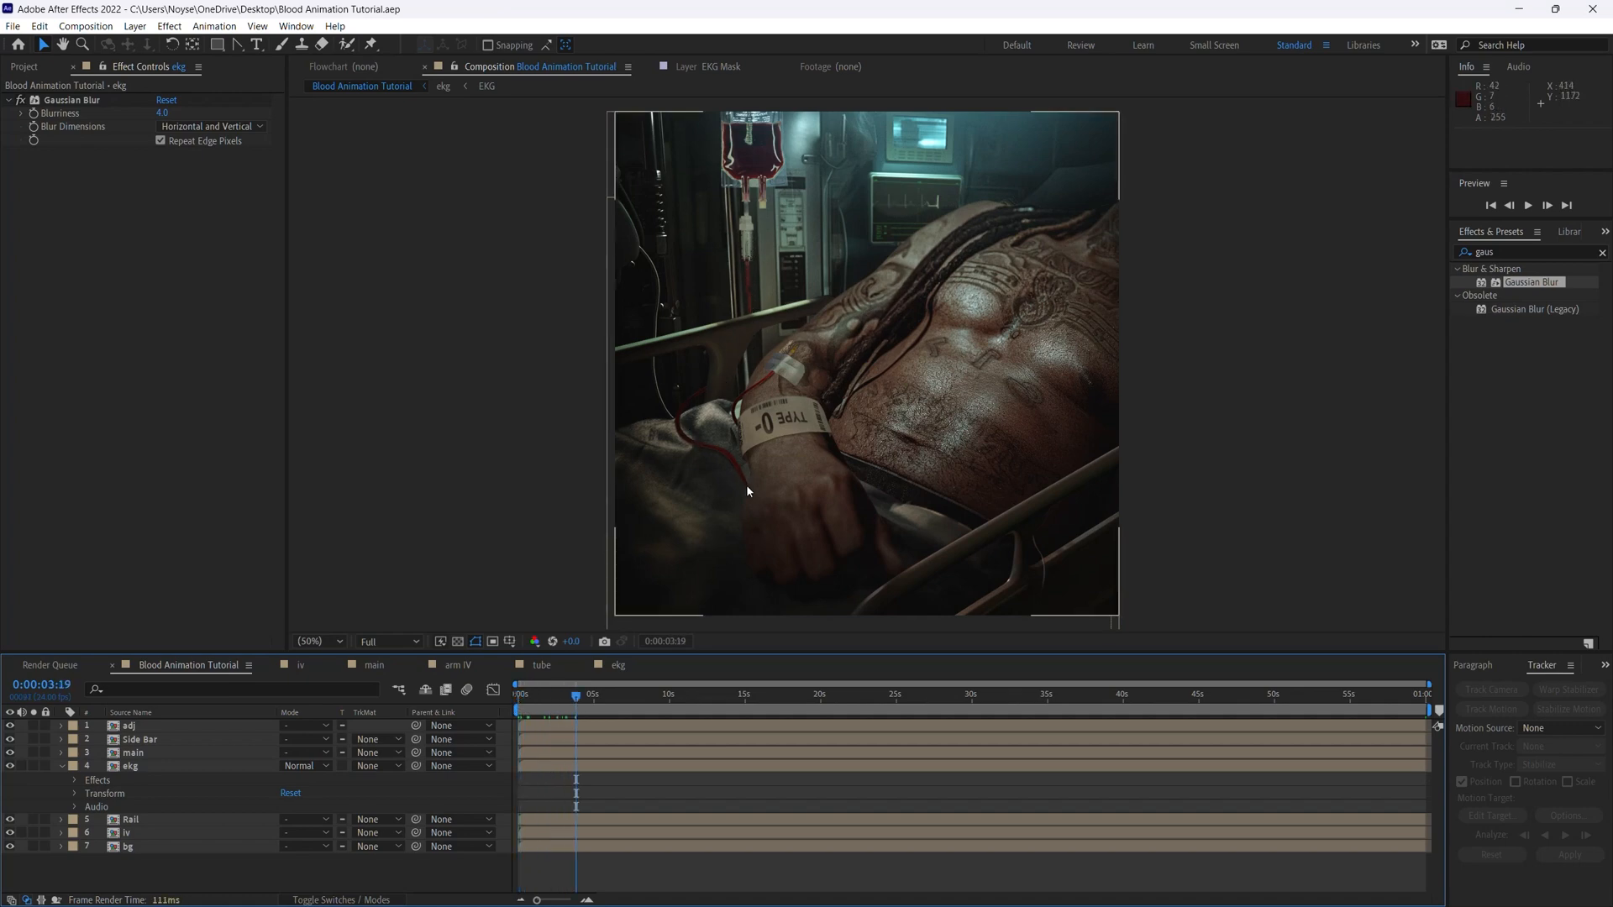
# Return the current time to 0:00:00:00, collapse the ekg layer's properties and save the project
pyautogui.moveTo(575, 704)
pyautogui.mouseDown()
pyautogui.moveTo(747, 699)
pyautogui.moveTo(514, 728)
pyautogui.mouseUp()
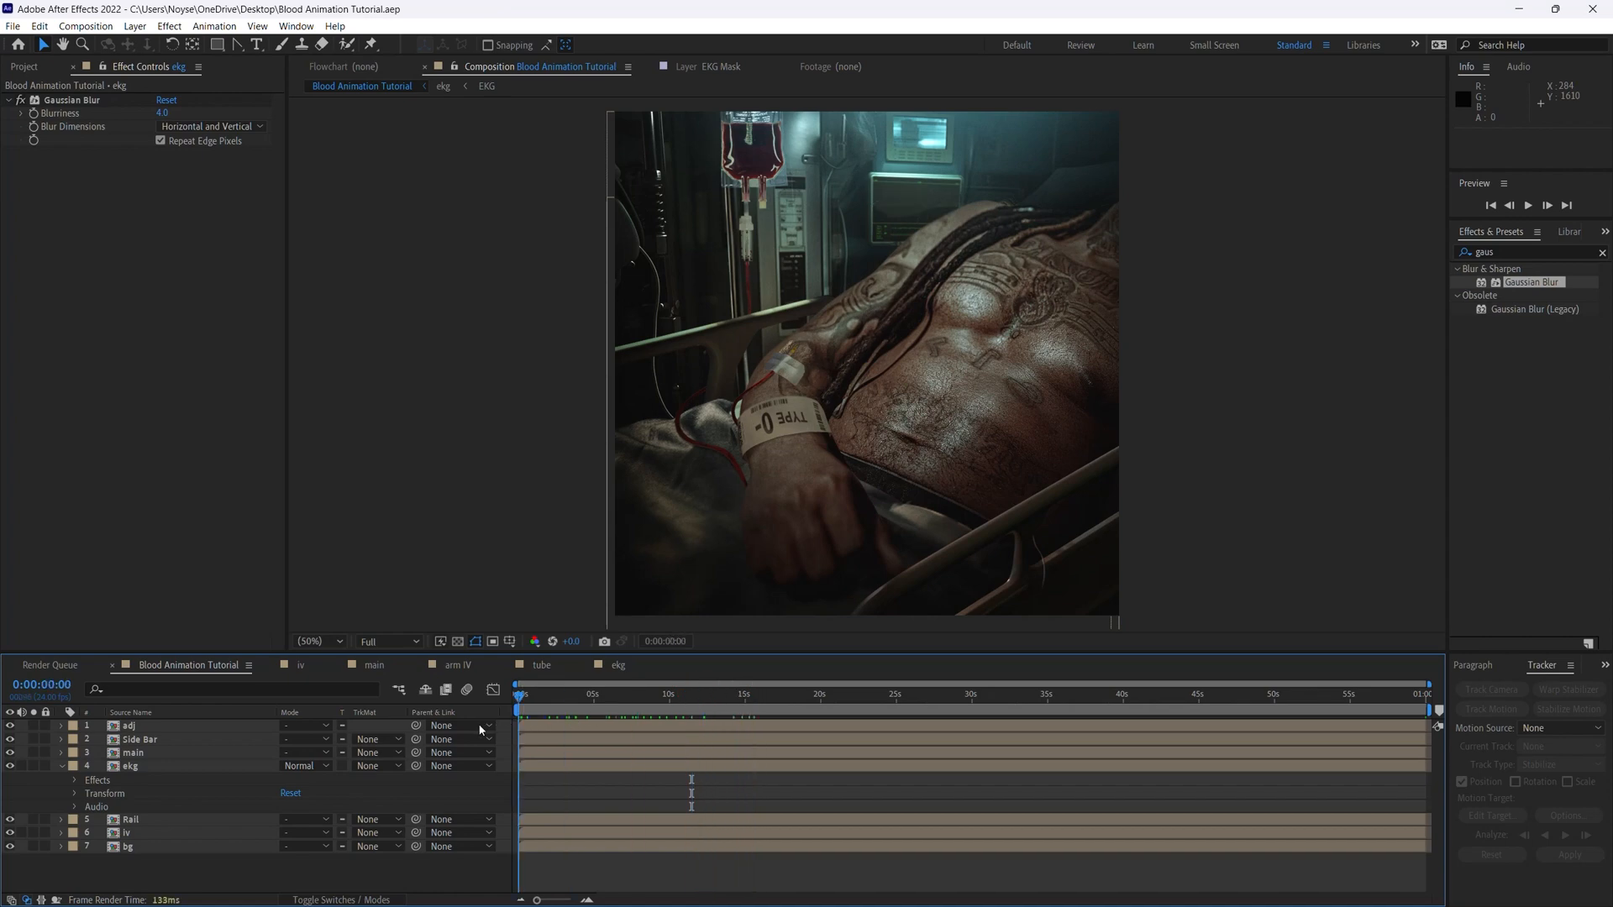
pyautogui.hotkey('ctrl', 's')
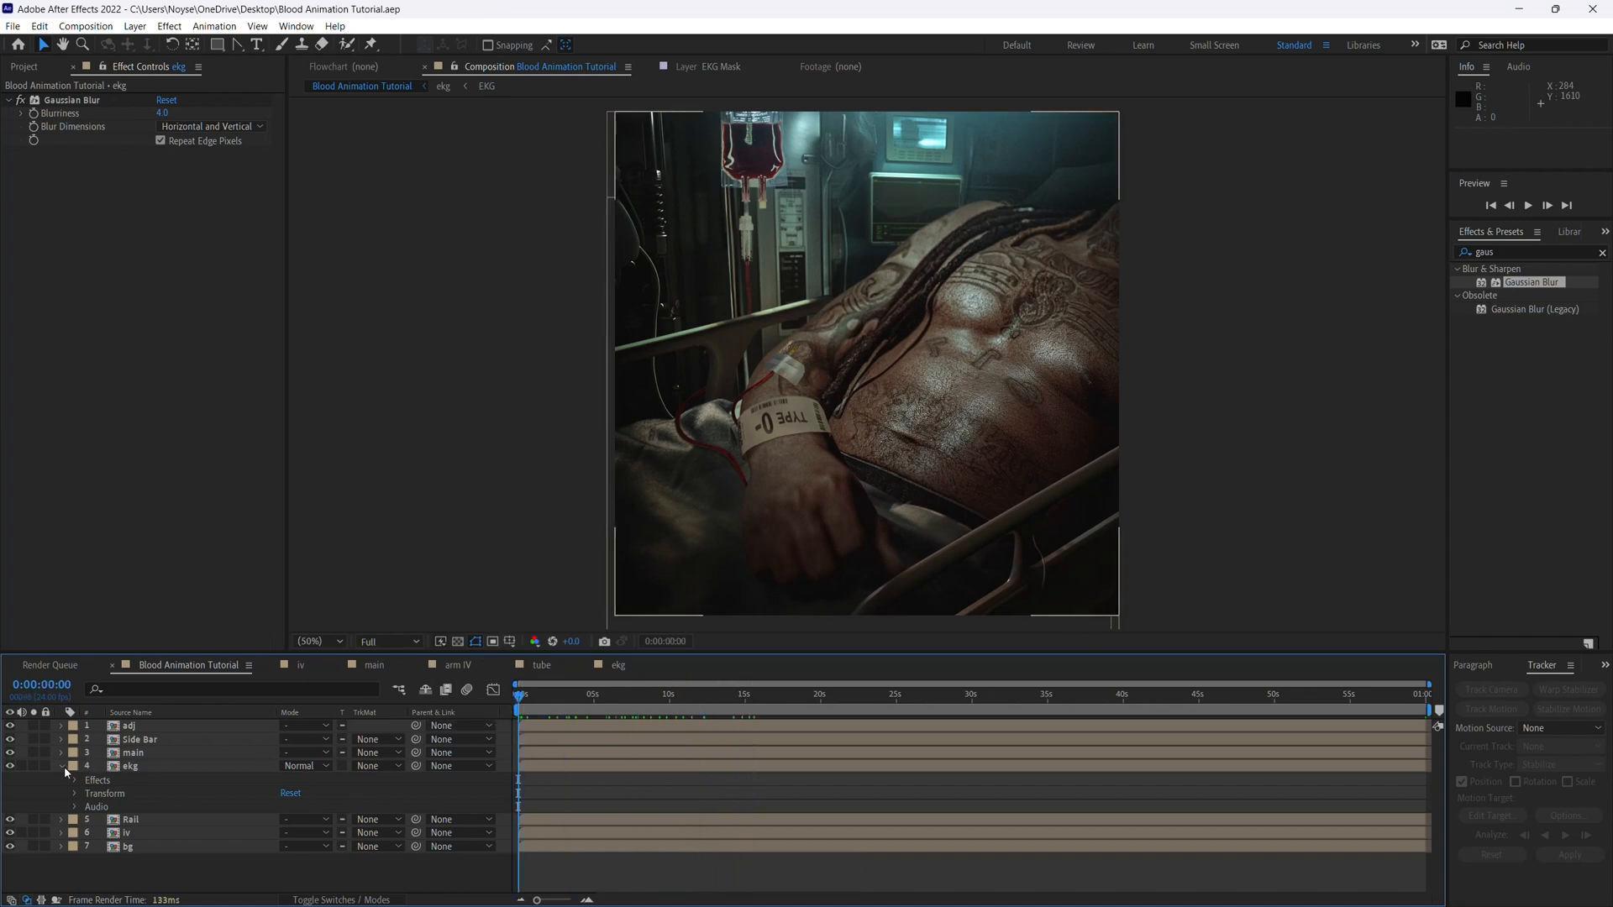
pyautogui.click(62, 766)
pyautogui.click(110, 845)
pyautogui.hotkey('ctrl', 's')
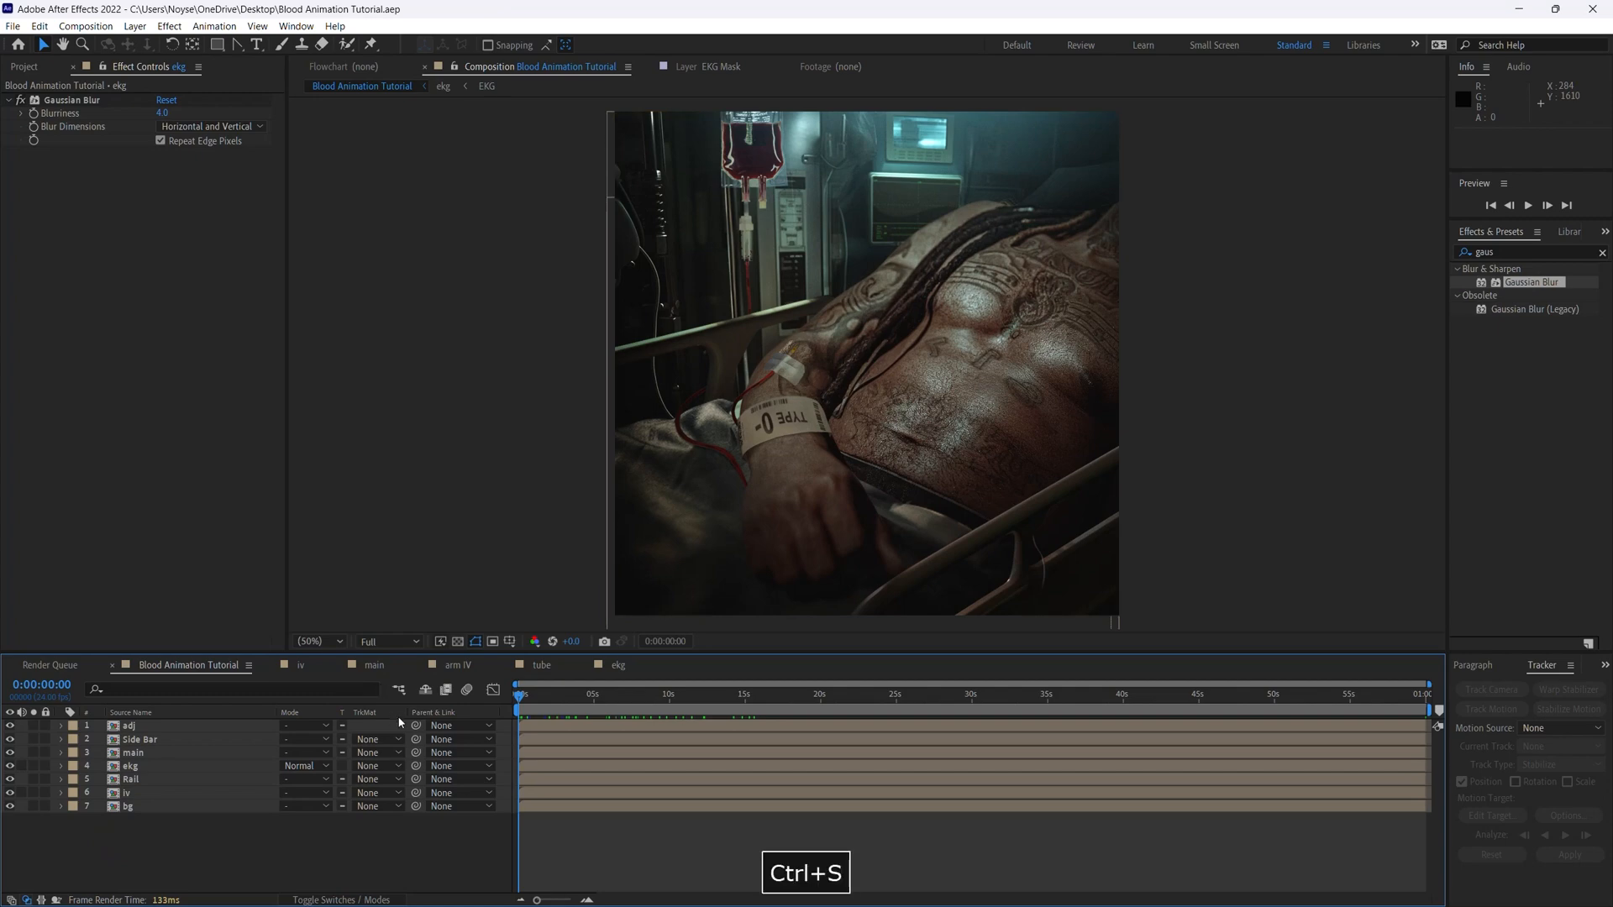
pyautogui.press('F9')
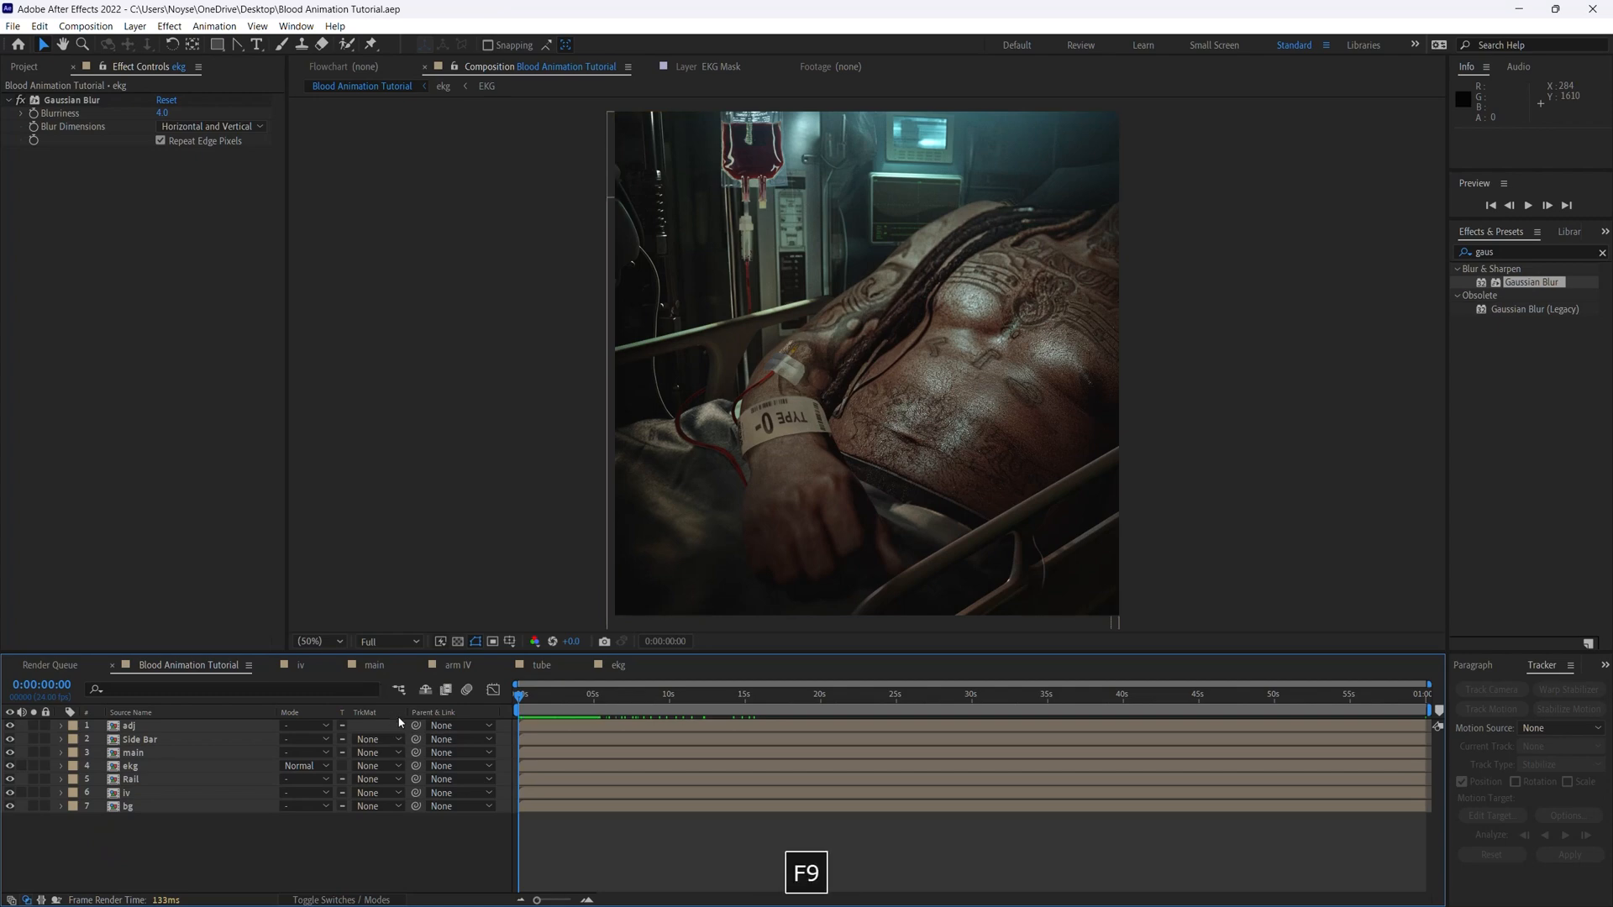